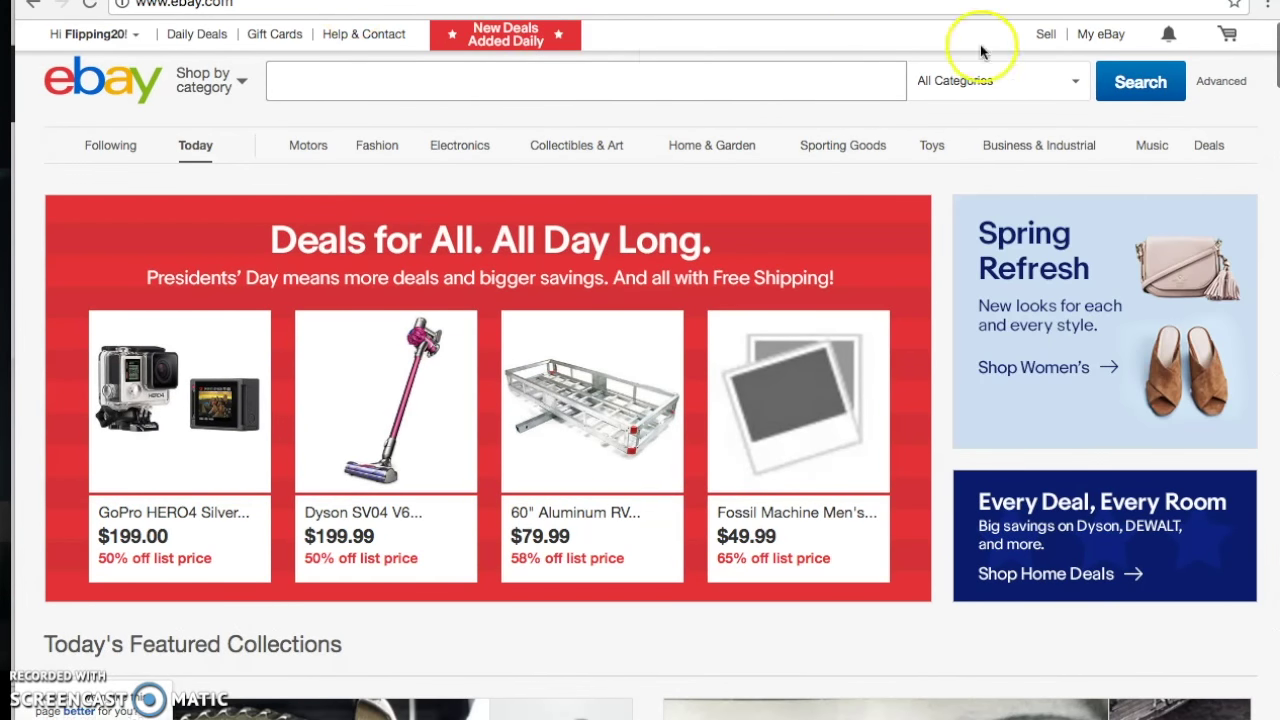
Open the My eBay selling overview and start selling a new item
{"action": "mouse_move", "coordinate": [1090, 42]}
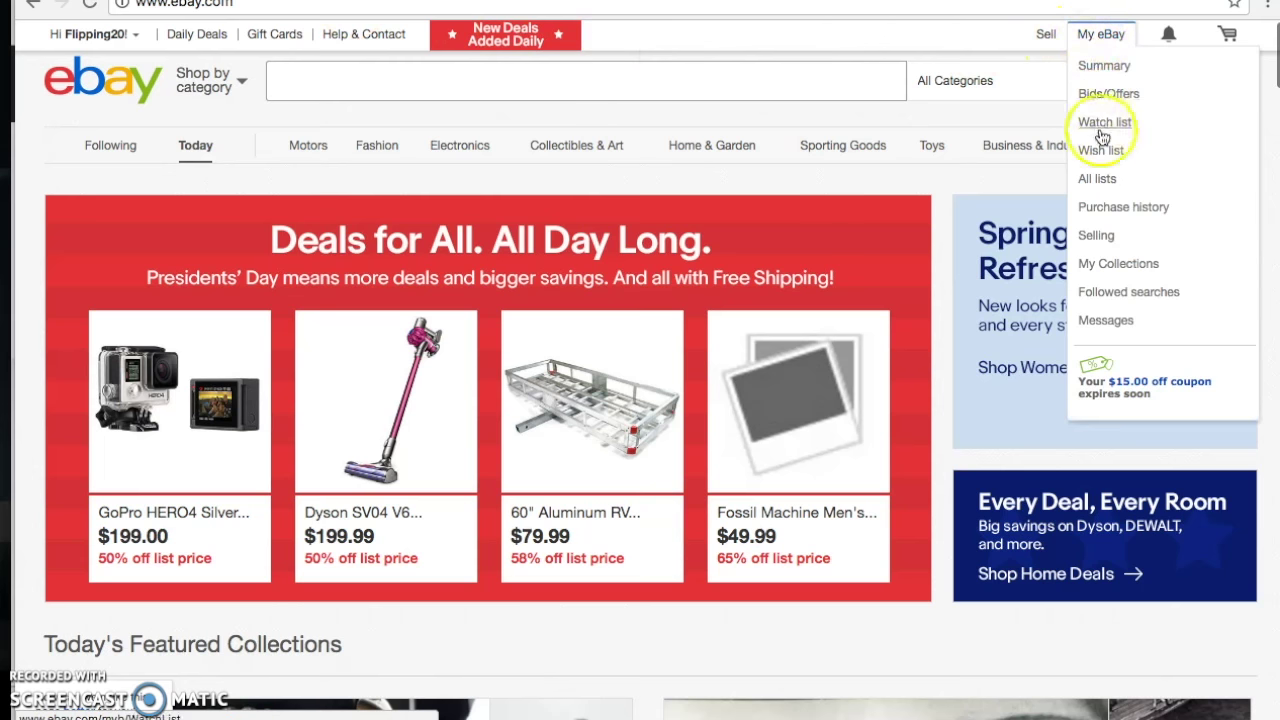
{"action": "left_click", "coordinate": [1100, 237]}
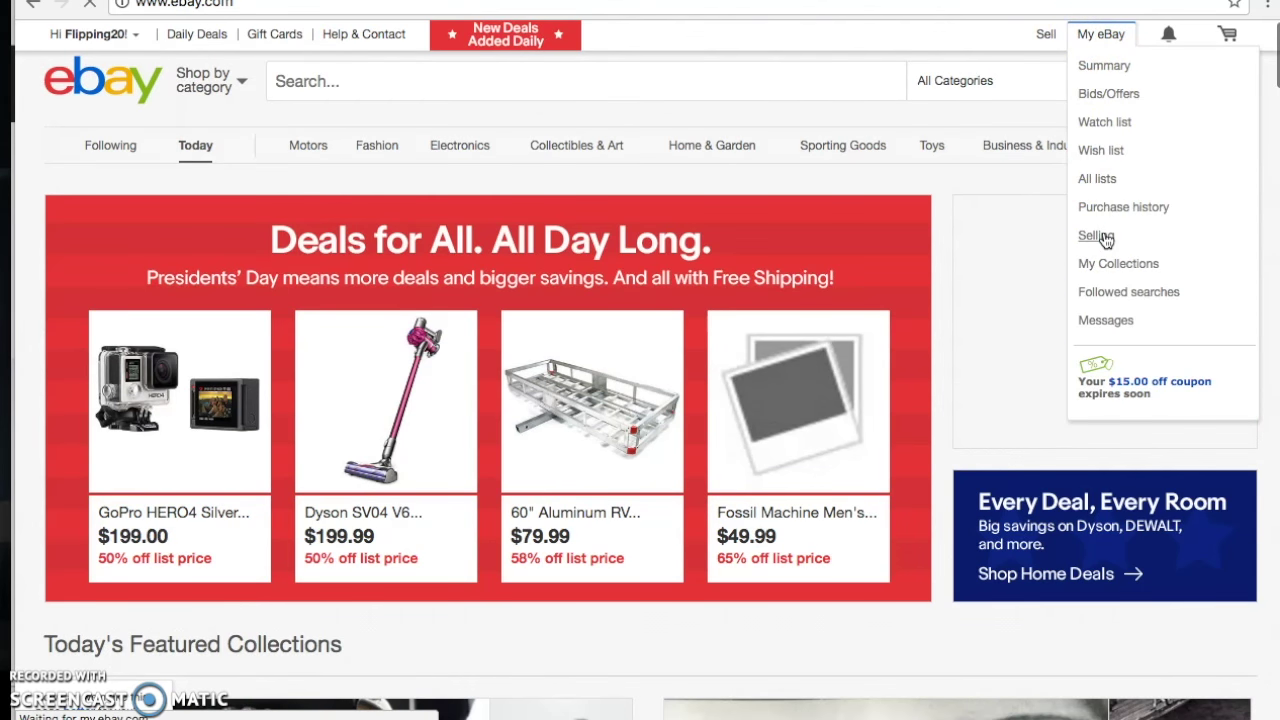
{"action": "scroll", "coordinate": [683, 420], "scroll_direction": "down", "scroll_amount": 2}
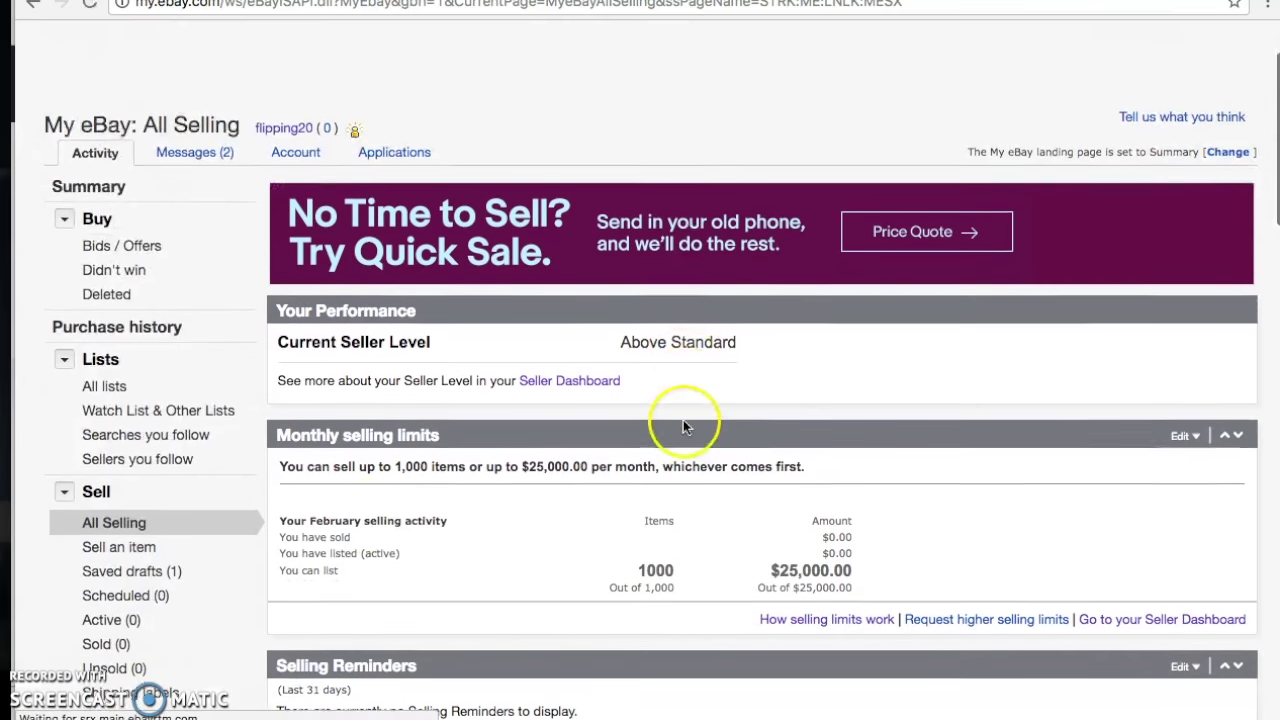
{"action": "left_click", "coordinate": [140, 545]}
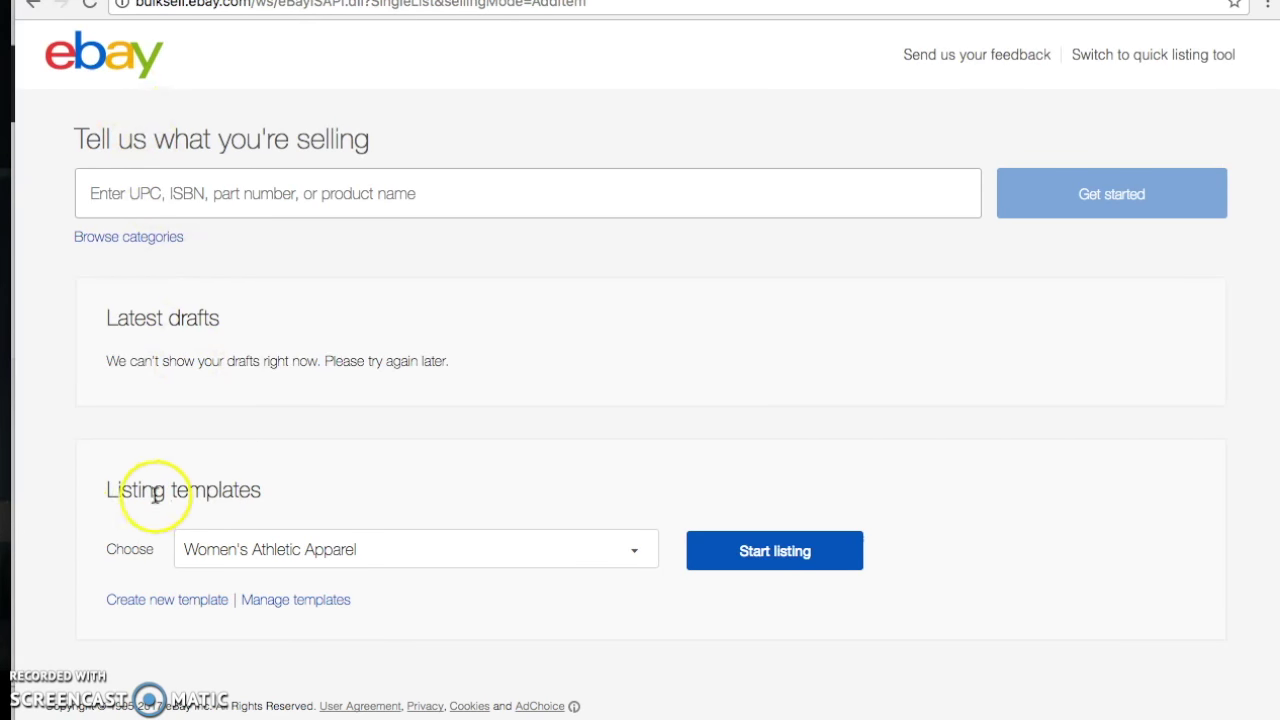
Choose the Women's Dresses listing template and start a listing from it
{"action": "left_click", "coordinate": [633, 550]}
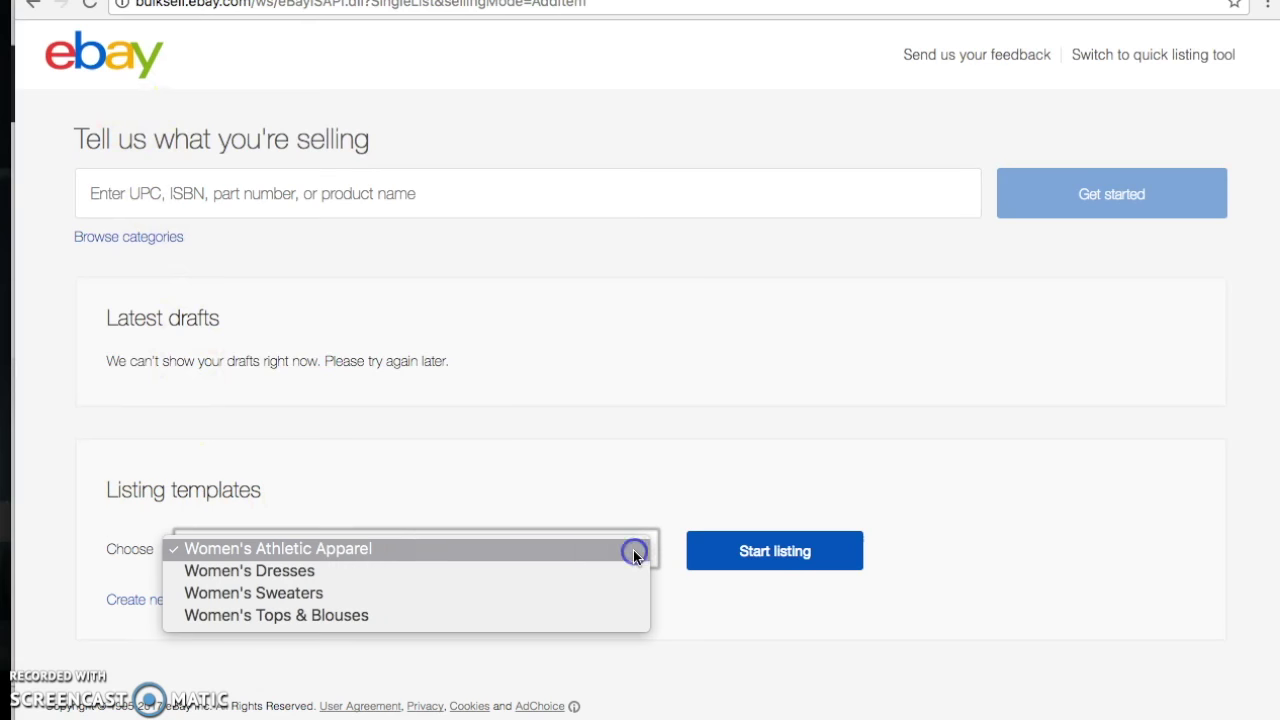
{"action": "left_click", "coordinate": [568, 572]}
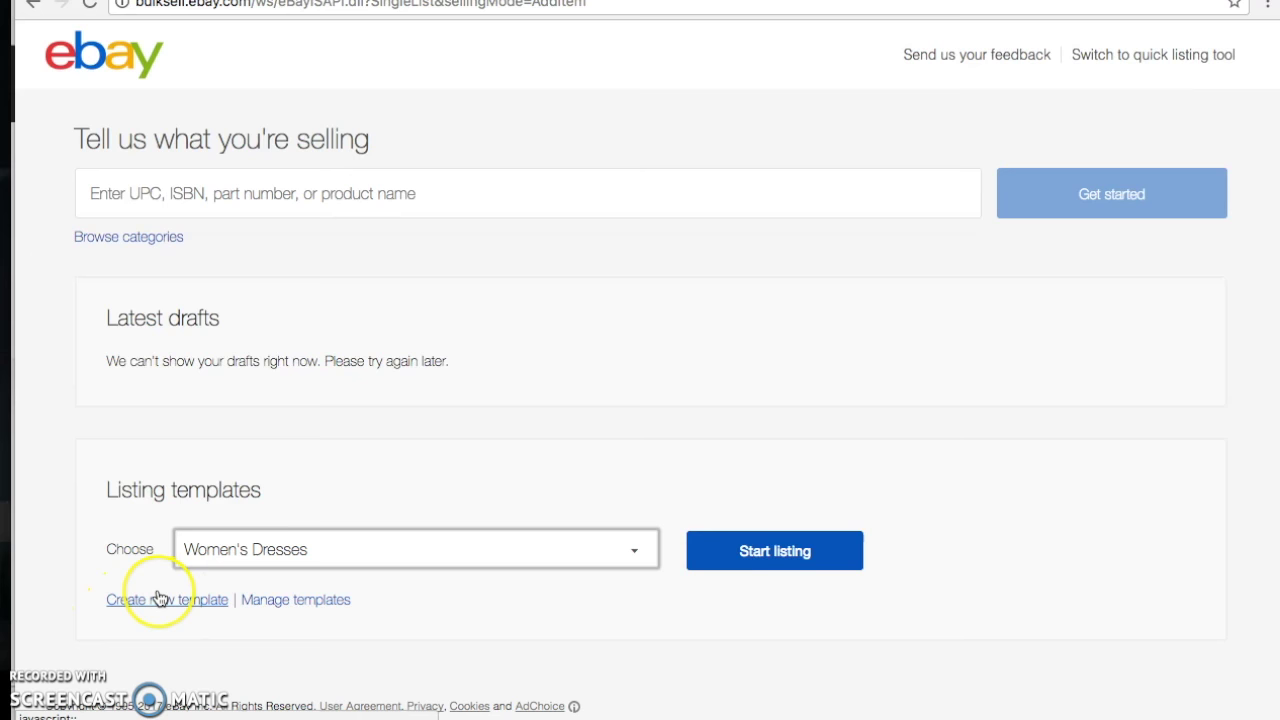
{"action": "left_click", "coordinate": [748, 551]}
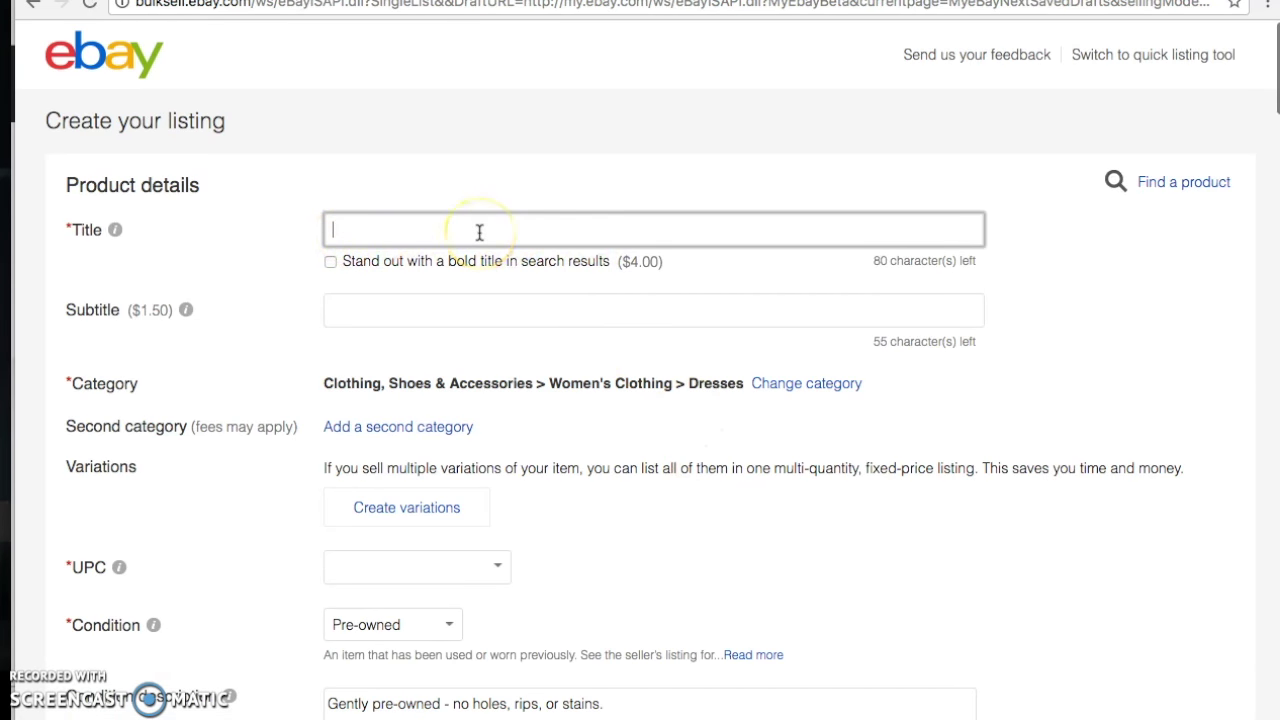
Enter the listing title "London Times Women's Shift Dress - Blue White Gray Color Block Career - Size 10"
{"action": "type", "text": "London Times Women's"}
{"action": "type", "text": " Dre"}
{"action": "key", "text": "BackSpace"}
{"action": "key", "text": "BackSpace"}
{"action": "key", "text": "BackSpace"}
{"action": "type", "text": "Shift Dress - Blue White Gray Color Block -"}
{"action": "key", "text": "BackSpace"}
{"action": "key", "text": "BackSpace"}
{"action": "type", "text": "Ca"}
{"action": "key", "text": "BackSpace"}
{"action": "key", "text": "BackSpace"}
{"action": "type", "text": "Career - Size "}
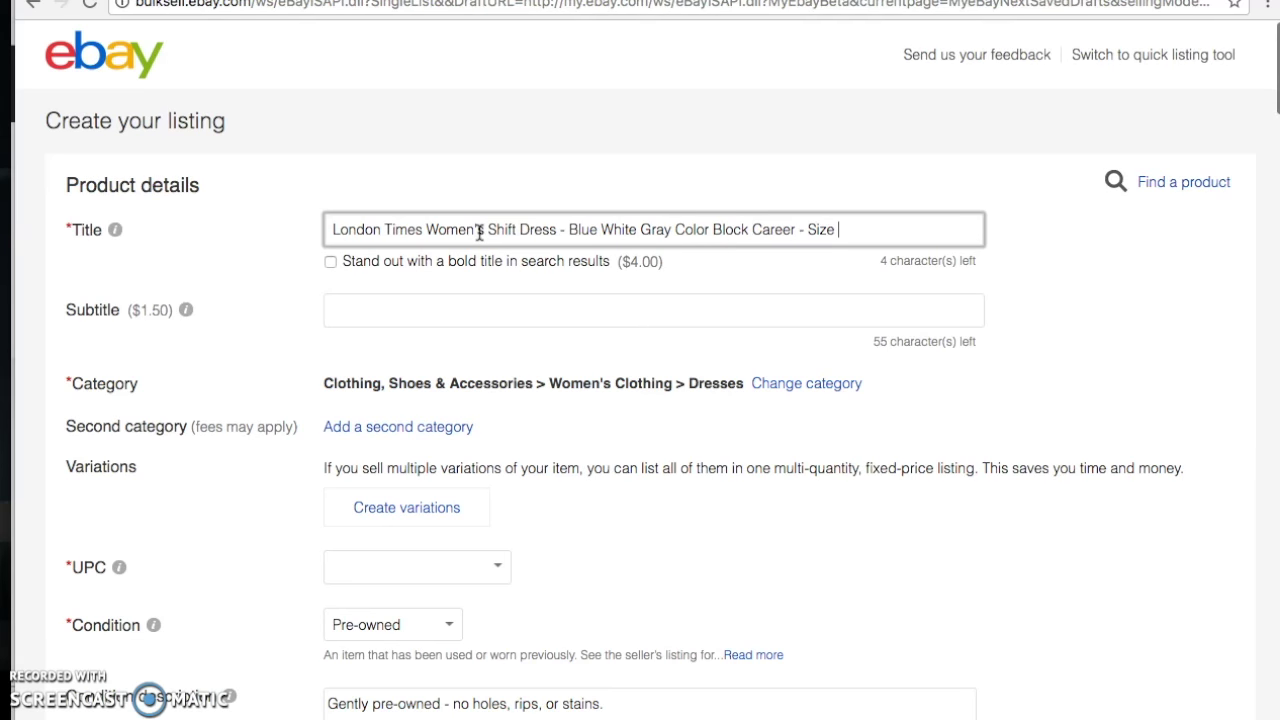
{"action": "type", "text": "10"}
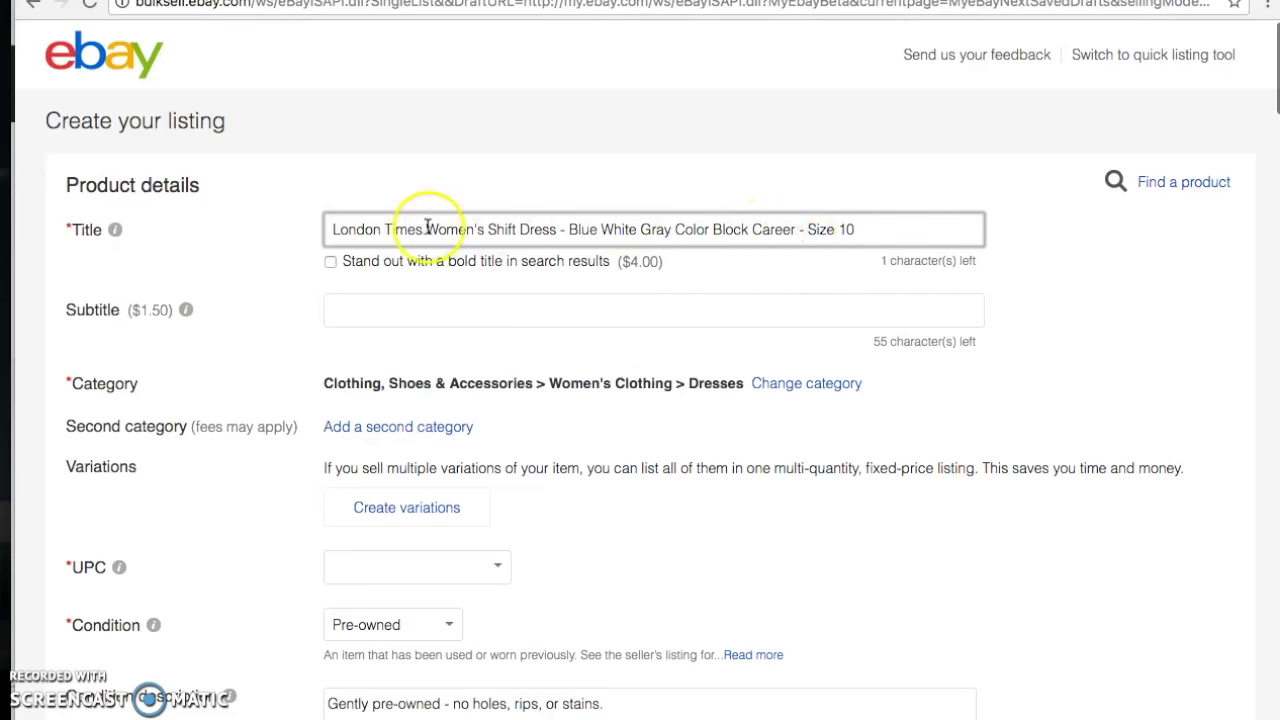
Set the listing's UPC to "Does not apply" in the product details
{"action": "scroll", "coordinate": [427, 227], "scroll_direction": "down", "scroll_amount": 1}
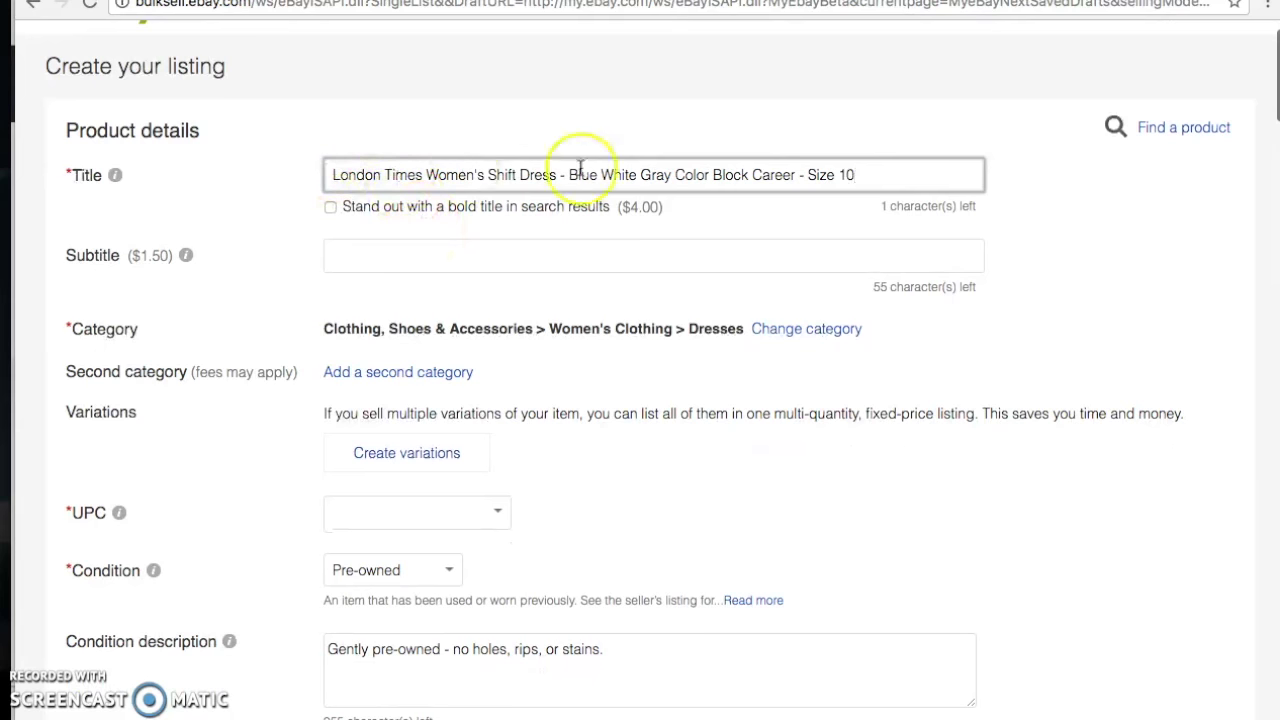
{"action": "scroll", "coordinate": [486, 177], "scroll_direction": "down", "scroll_amount": 4}
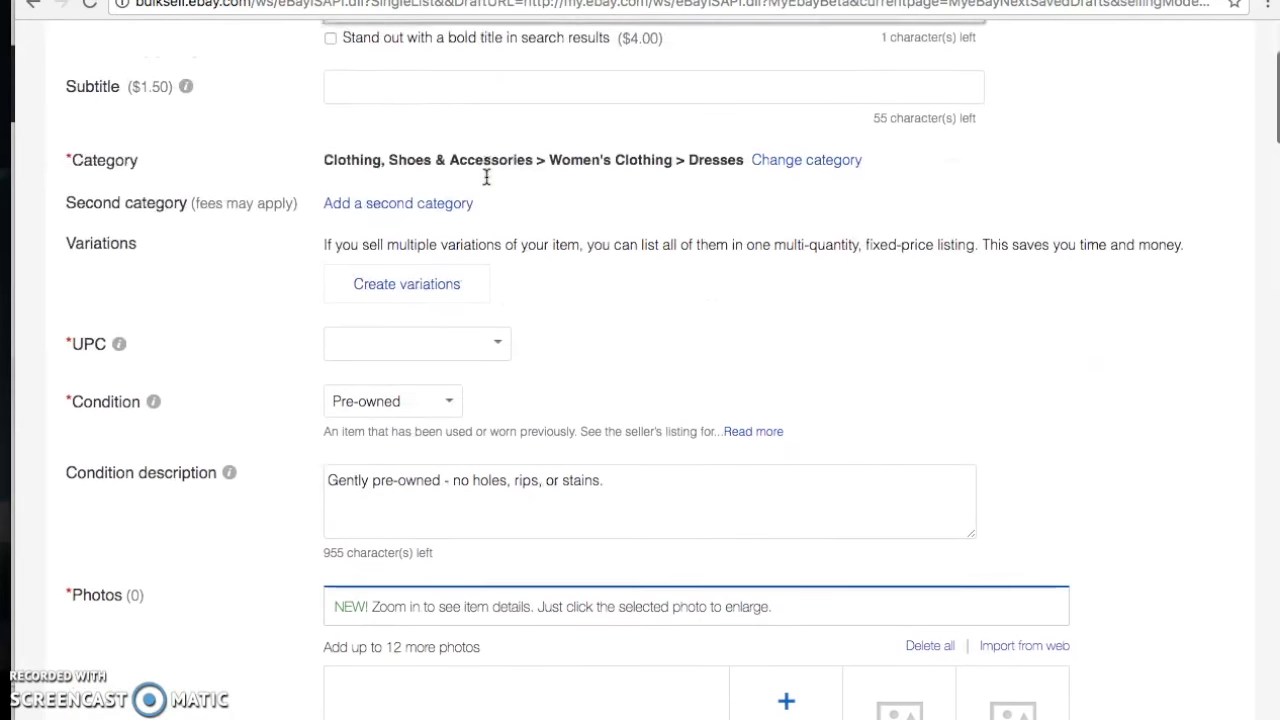
{"action": "scroll", "coordinate": [486, 177], "scroll_direction": "up", "scroll_amount": 2}
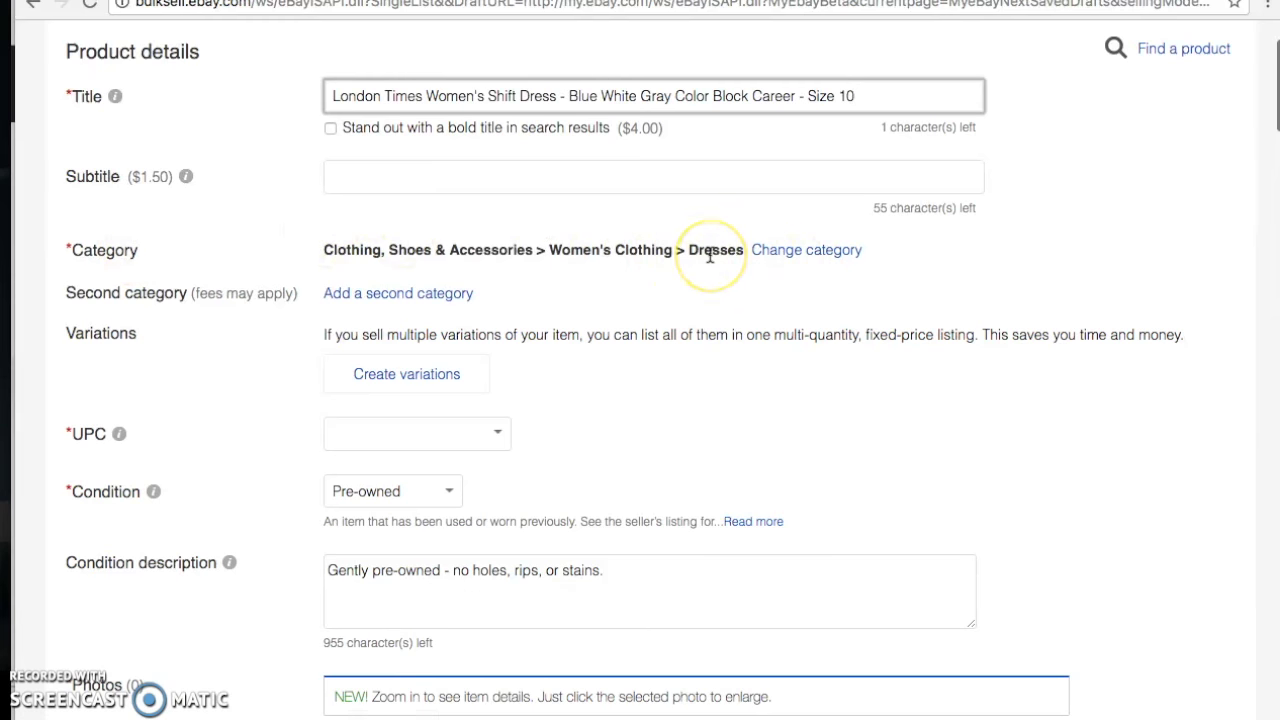
{"action": "scroll", "coordinate": [709, 255], "scroll_direction": "down", "scroll_amount": 5}
{"action": "left_click", "coordinate": [503, 199]}
{"action": "left_click", "coordinate": [526, 251]}
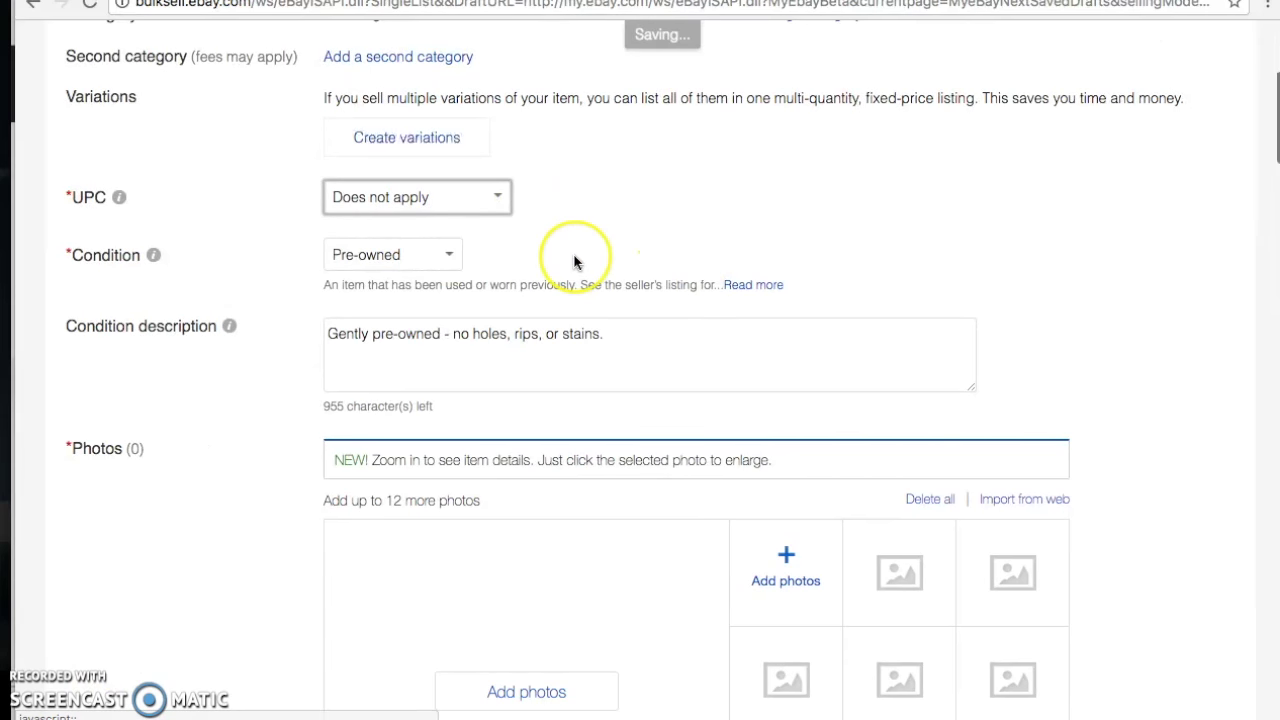
{"action": "scroll", "coordinate": [560, 250], "scroll_direction": "down", "scroll_amount": 1}
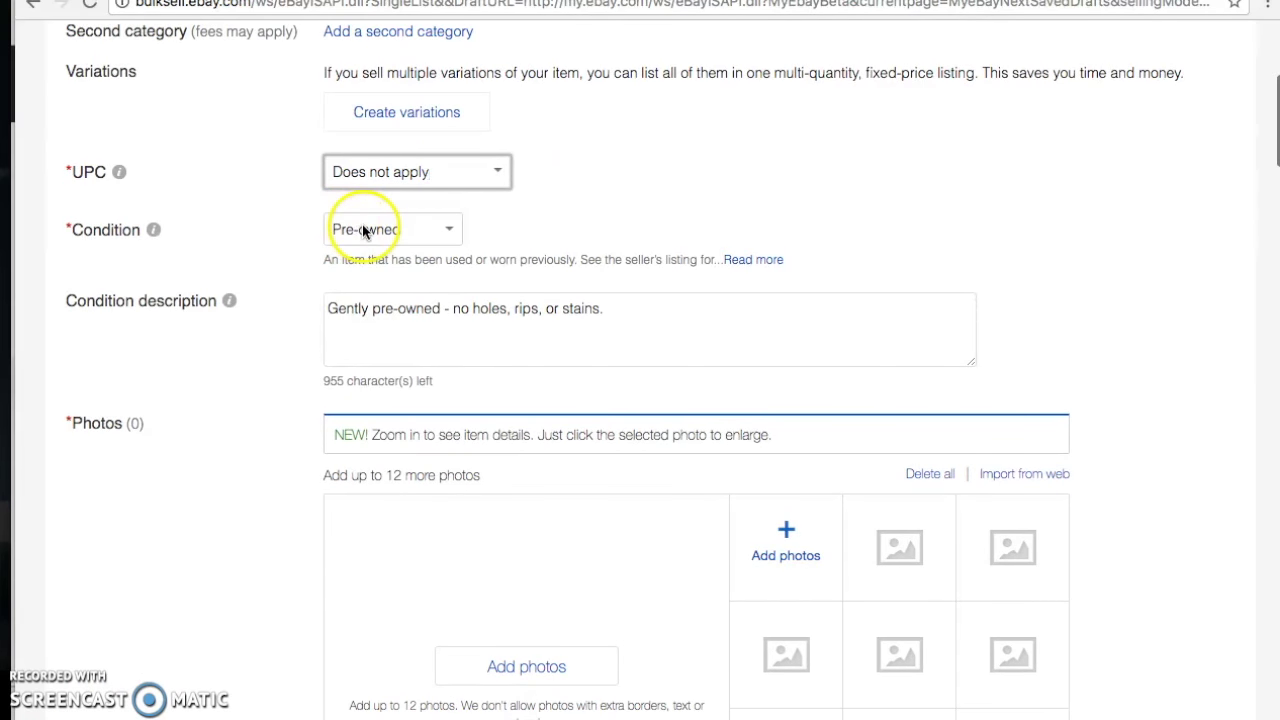
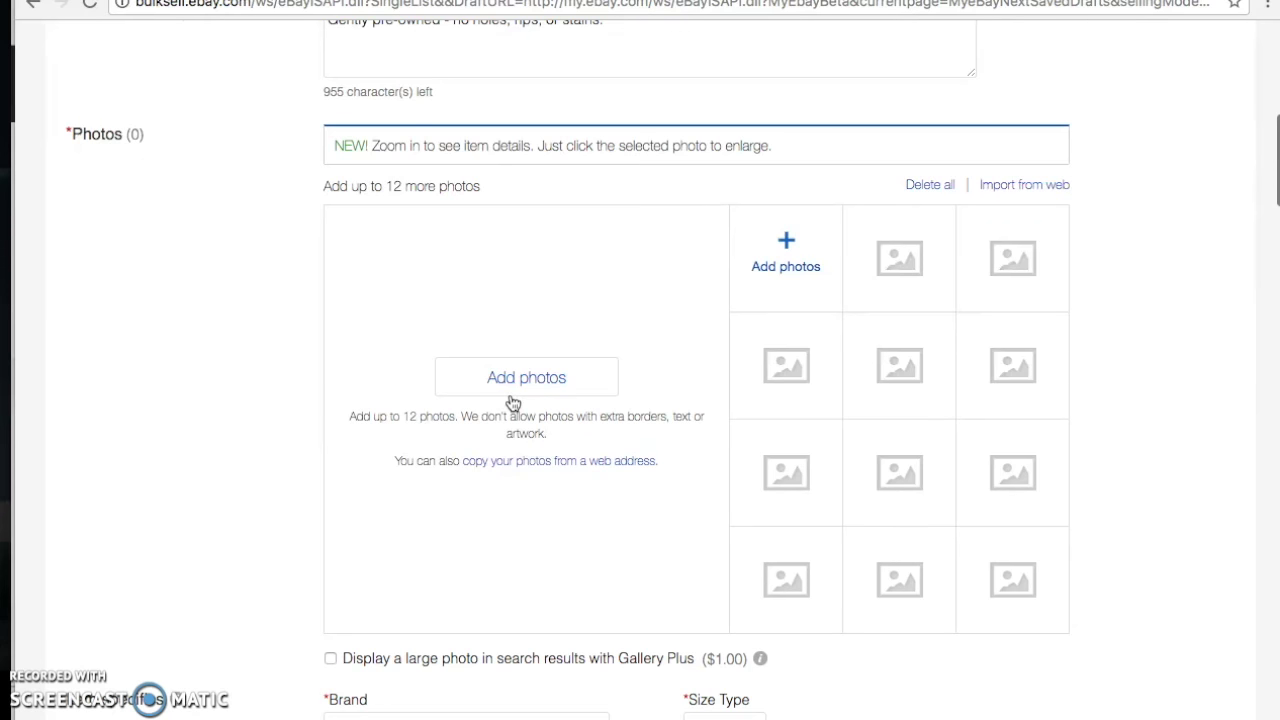
Start adding photos to the listing and open the London Times Dress folder inside Photos
{"action": "left_click", "coordinate": [517, 394]}
{"action": "left_click", "coordinate": [543, 234]}
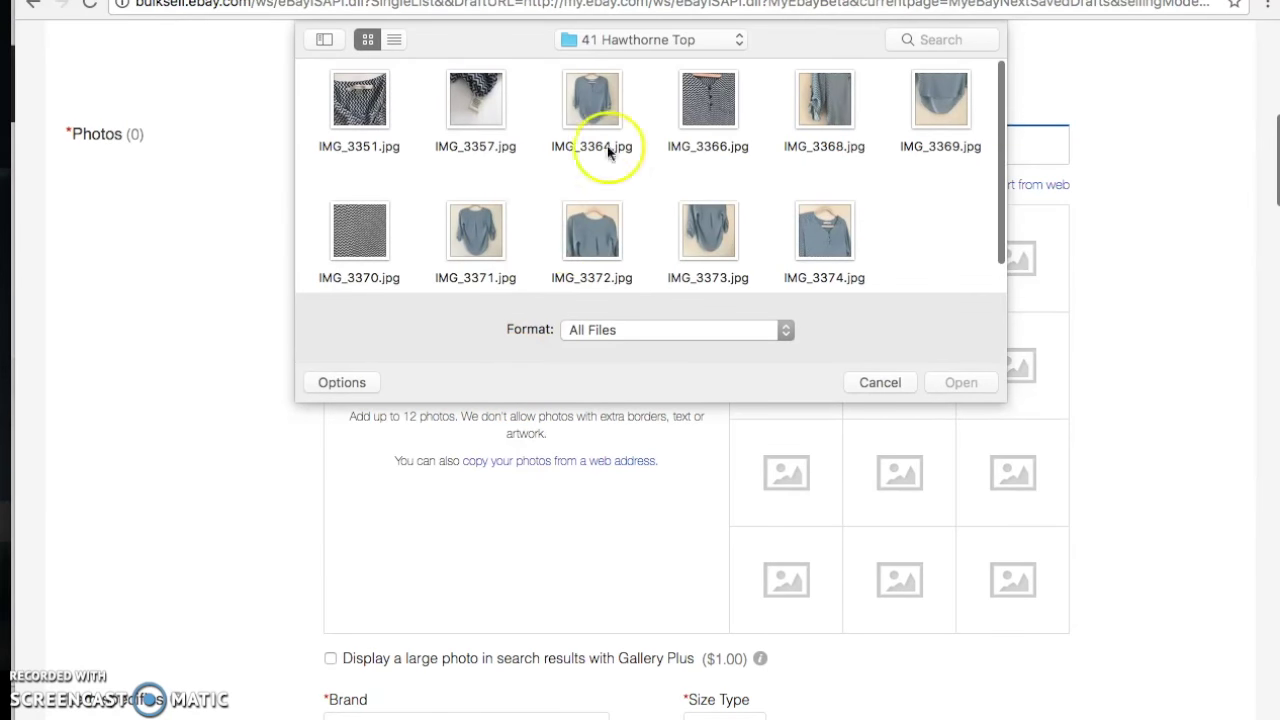
{"action": "key", "text": "super+Up"}
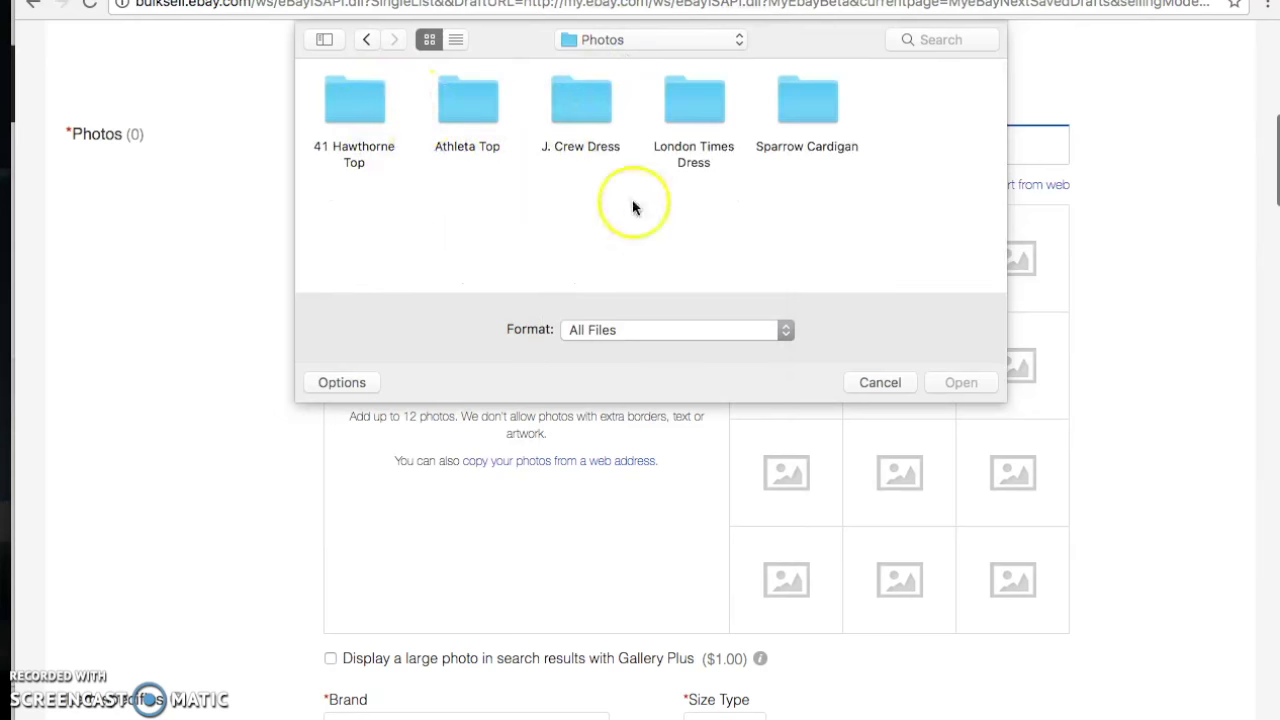
{"action": "double_click", "coordinate": [692, 122]}
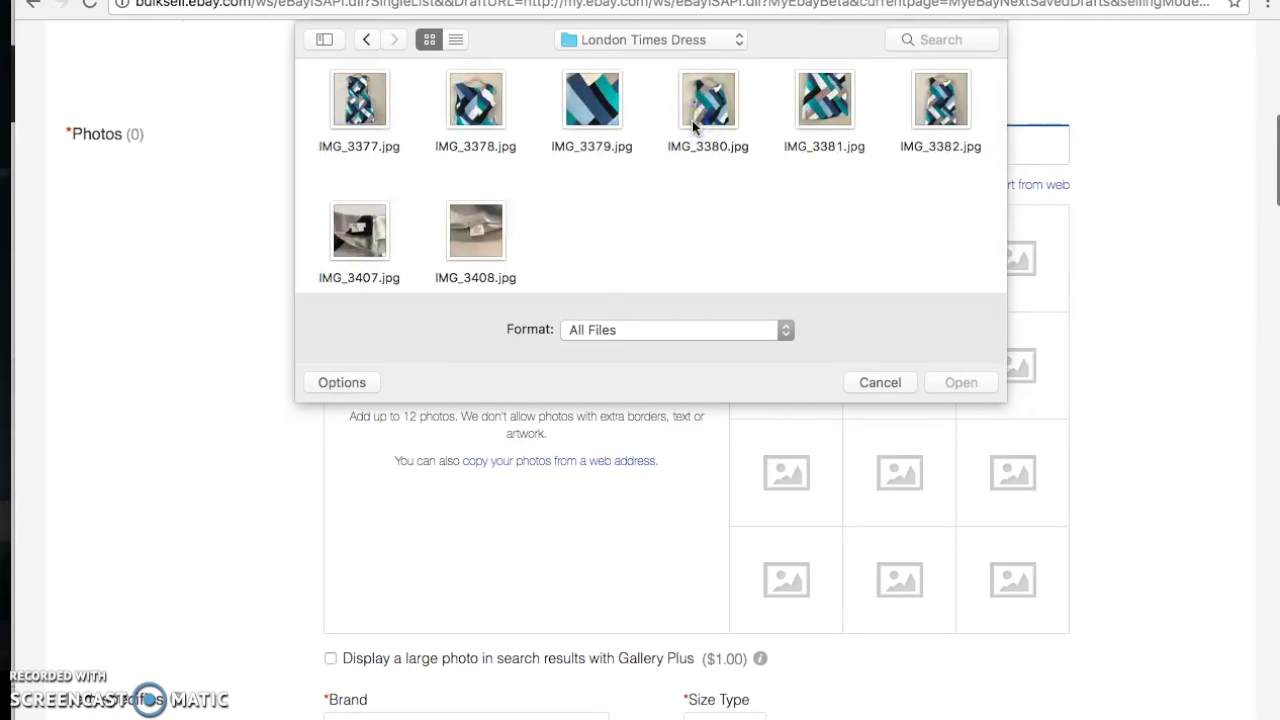
Upload all eight dress photos, IMG_3377.jpg to IMG_3382.jpg plus IMG_3407.jpg and IMG_3408.jpg
{"action": "left_click", "coordinate": [363, 97]}
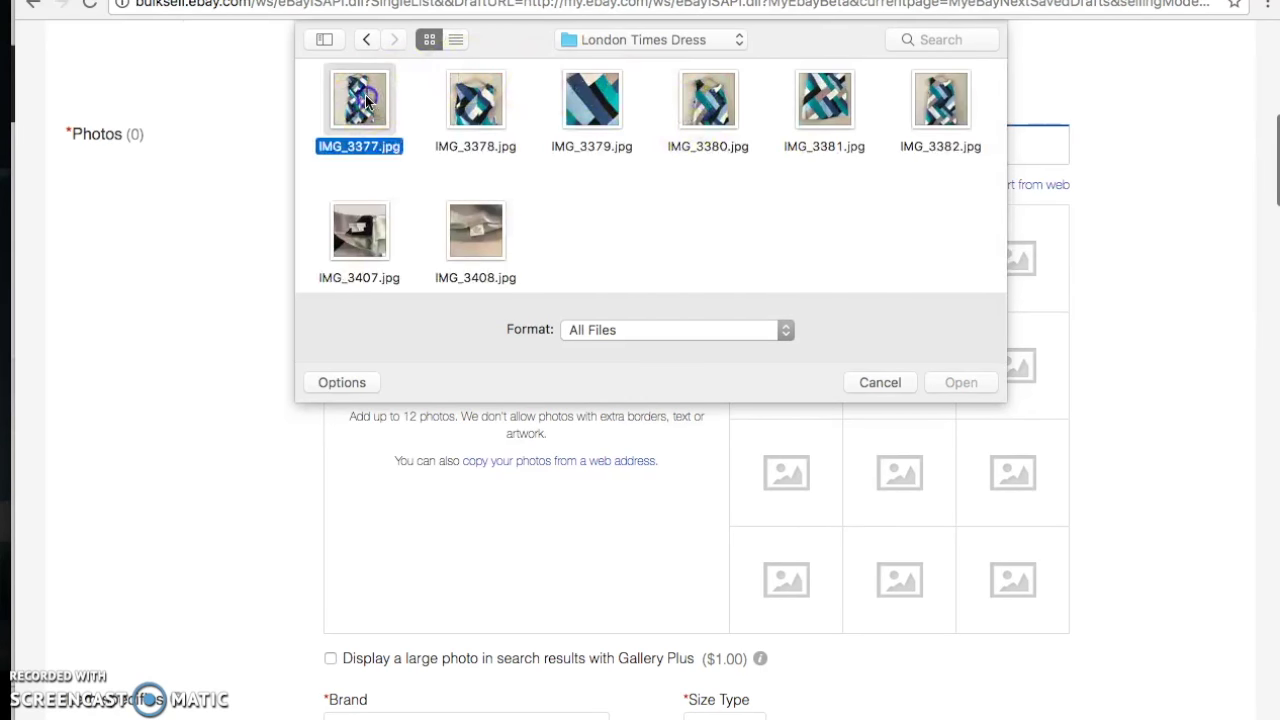
{"action": "left_click", "coordinate": [460, 105], "text": "super"}
{"action": "left_click", "coordinate": [592, 100], "text": "super"}
{"action": "left_click", "coordinate": [708, 100], "text": "super"}
{"action": "left_click", "coordinate": [838, 108], "text": "super"}
{"action": "left_click", "coordinate": [940, 100], "text": "super"}
{"action": "left_click", "coordinate": [360, 238], "text": "super"}
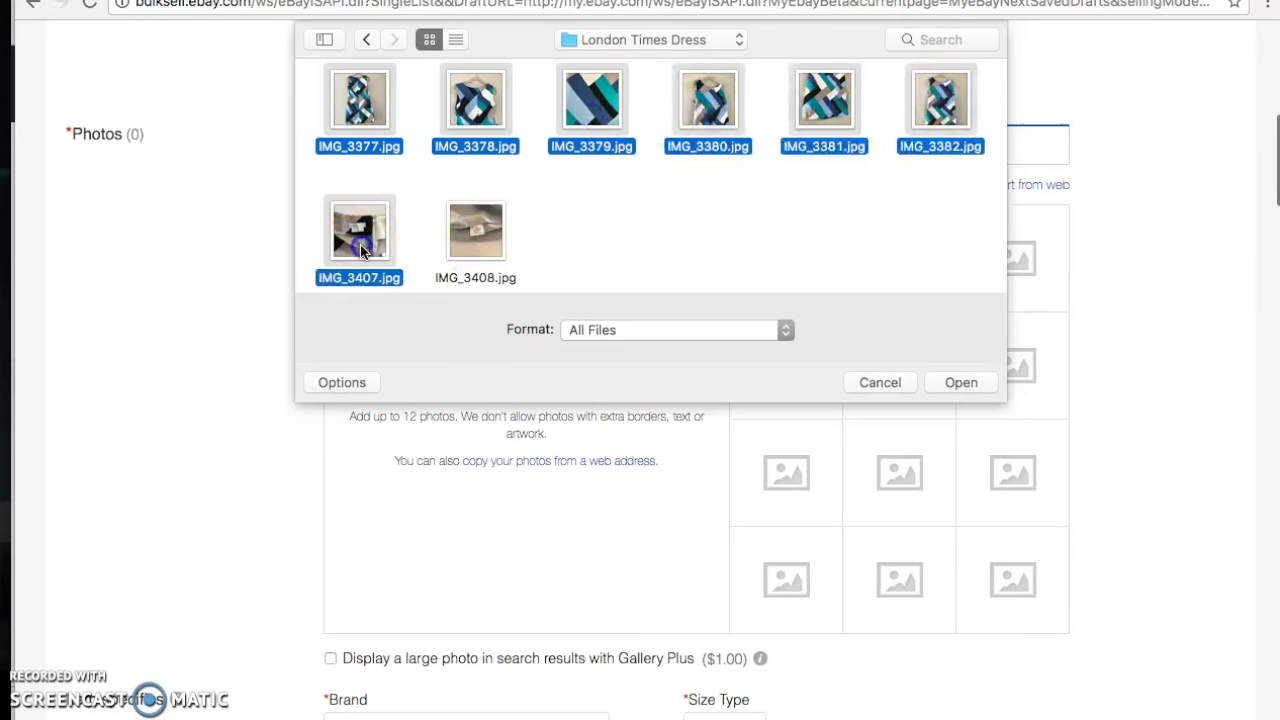
{"action": "left_click", "coordinate": [485, 238], "text": "super"}
{"action": "left_click", "coordinate": [961, 380]}
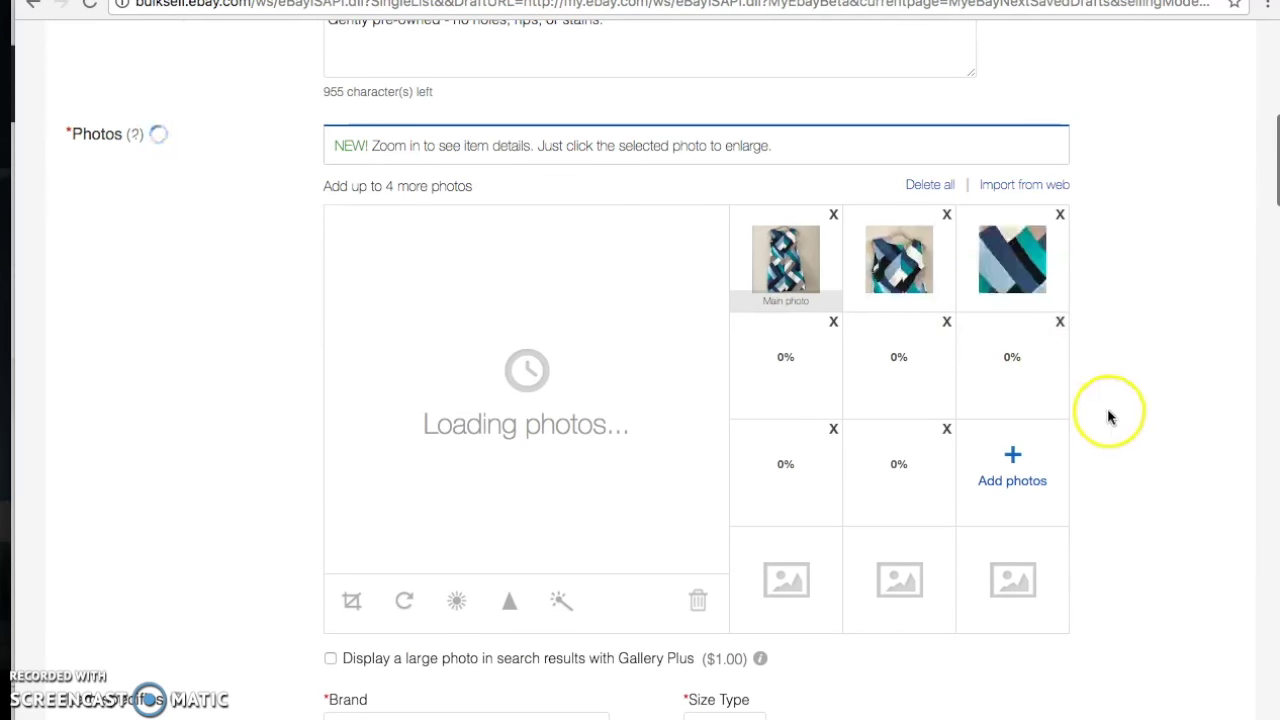
Make the full front view of the dress the main photo of the listing
{"action": "scroll", "coordinate": [1107, 416], "scroll_direction": "down", "scroll_amount": 1}
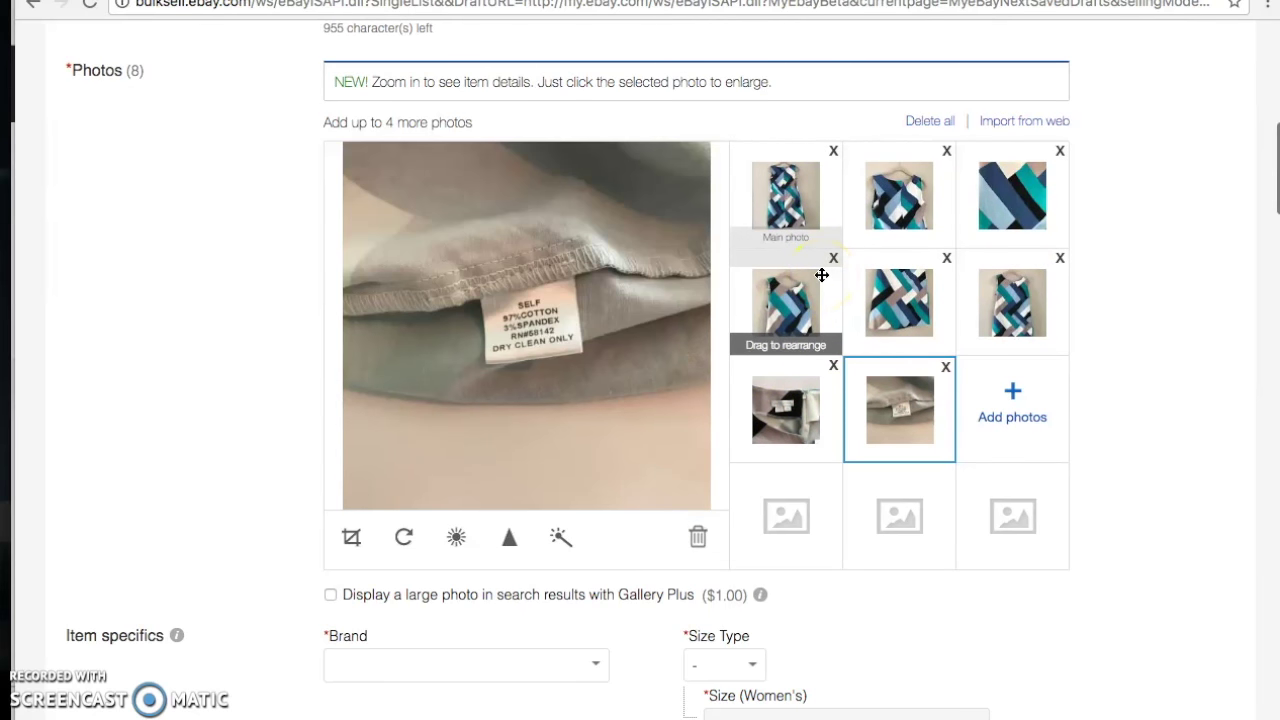
{"action": "left_click_drag", "start_coordinate": [1023, 286], "coordinate": [821, 188]}
{"action": "left_click", "coordinate": [805, 188]}
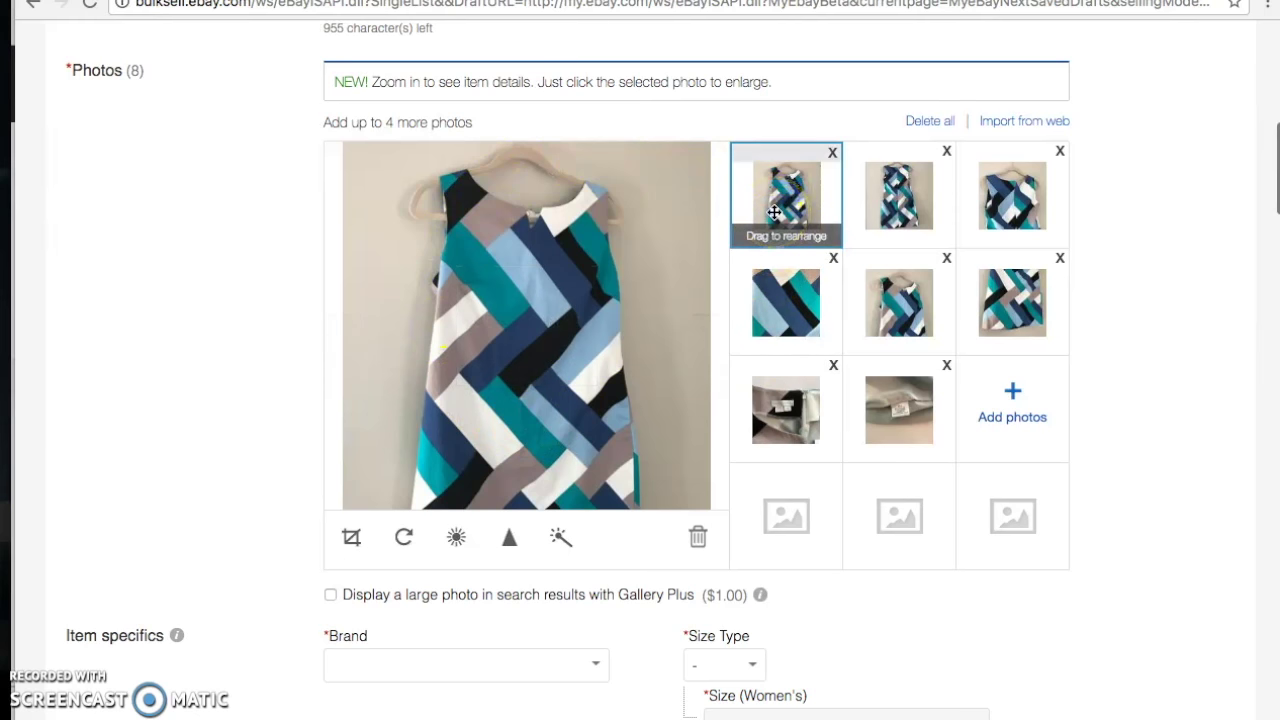
{"action": "left_click_drag", "start_coordinate": [774, 212], "coordinate": [884, 200]}
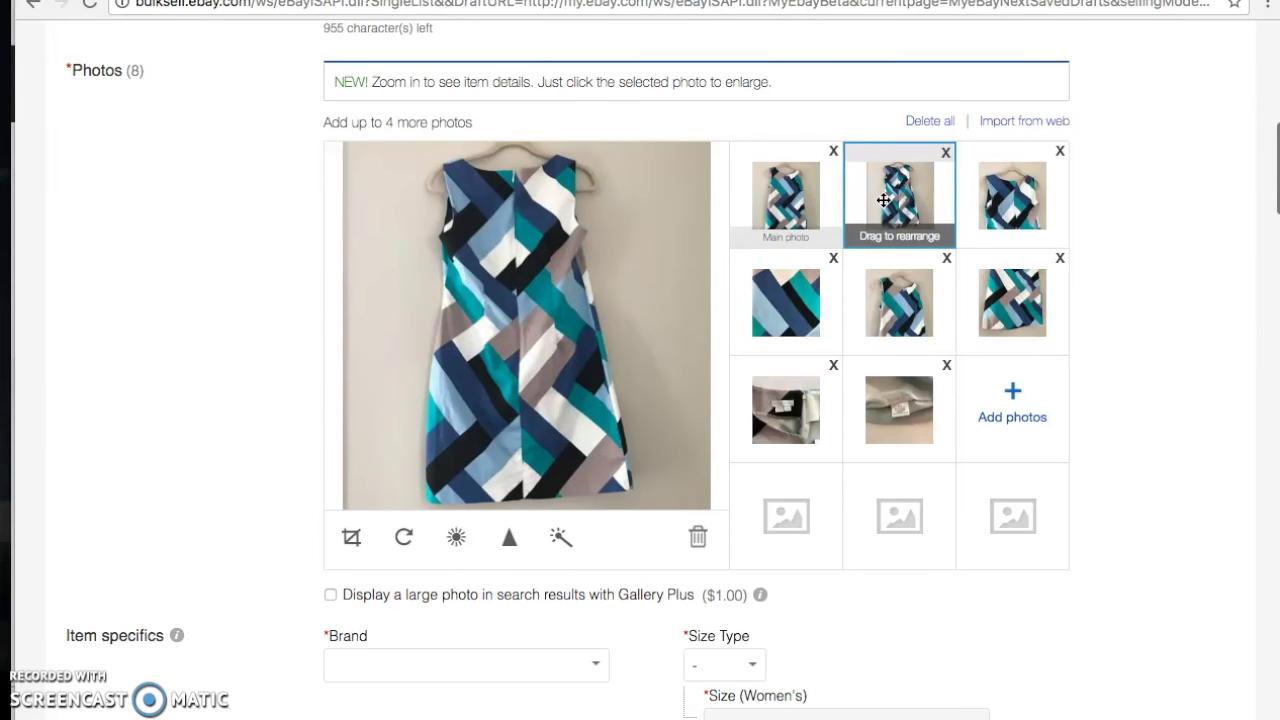
Move the full back view further down, placing the neck label photo second and the fabric close-up third
{"action": "left_click_drag", "start_coordinate": [884, 200], "coordinate": [905, 305]}
{"action": "left_click_drag", "start_coordinate": [797, 390], "coordinate": [896, 177]}
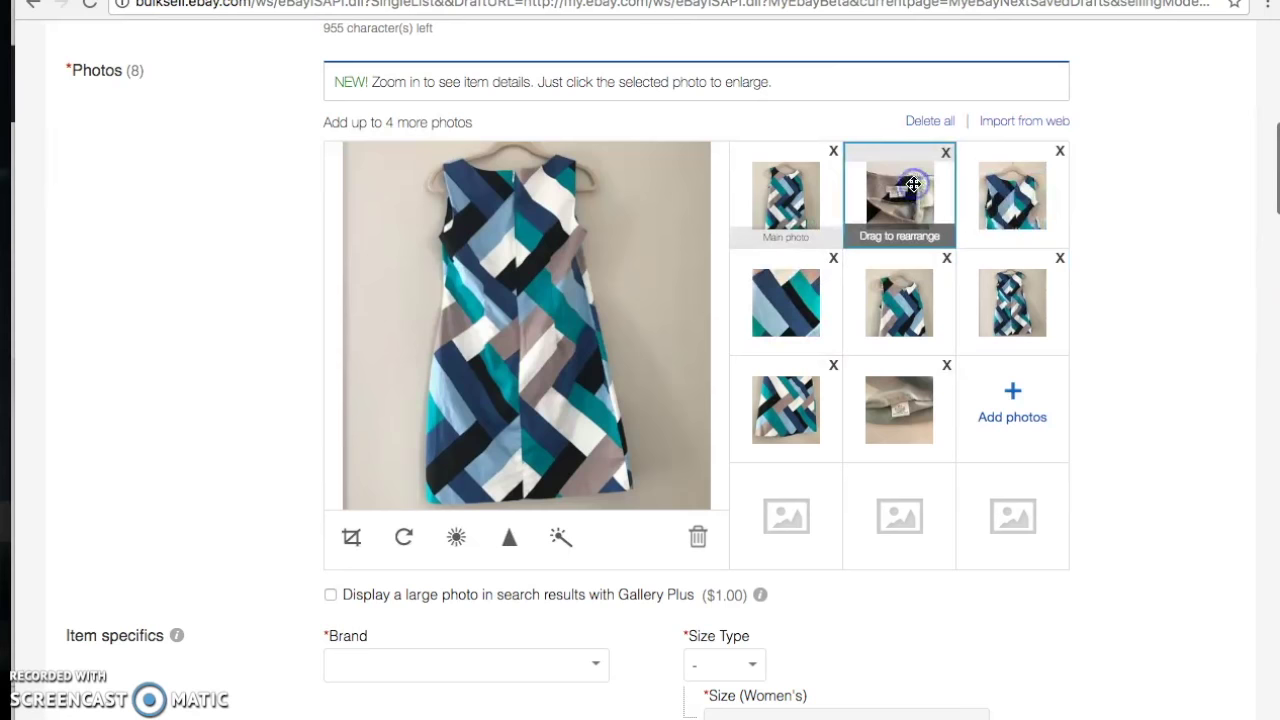
{"action": "left_click", "coordinate": [913, 184]}
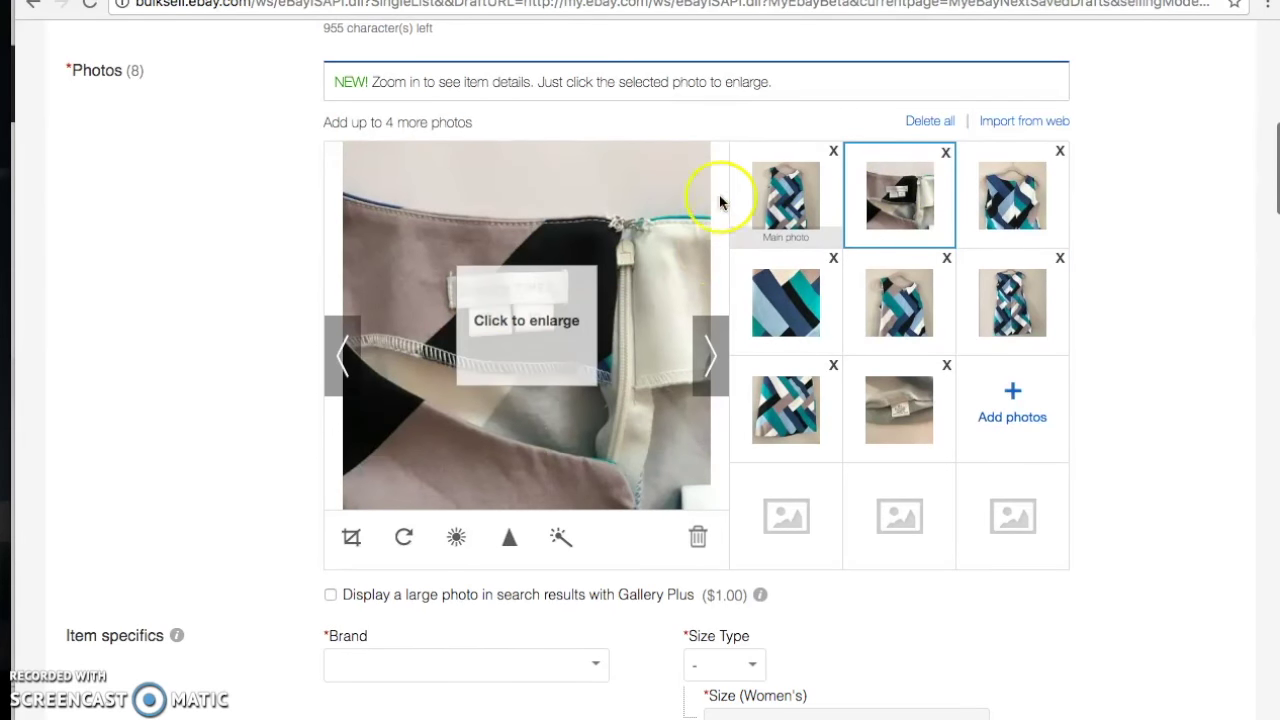
{"action": "mouse_move", "coordinate": [992, 180]}
{"action": "left_mouse_down"}
{"action": "mouse_move", "coordinate": [812, 287]}
{"action": "mouse_move", "coordinate": [1038, 185]}
{"action": "mouse_move", "coordinate": [1015, 188]}
{"action": "left_mouse_up"}
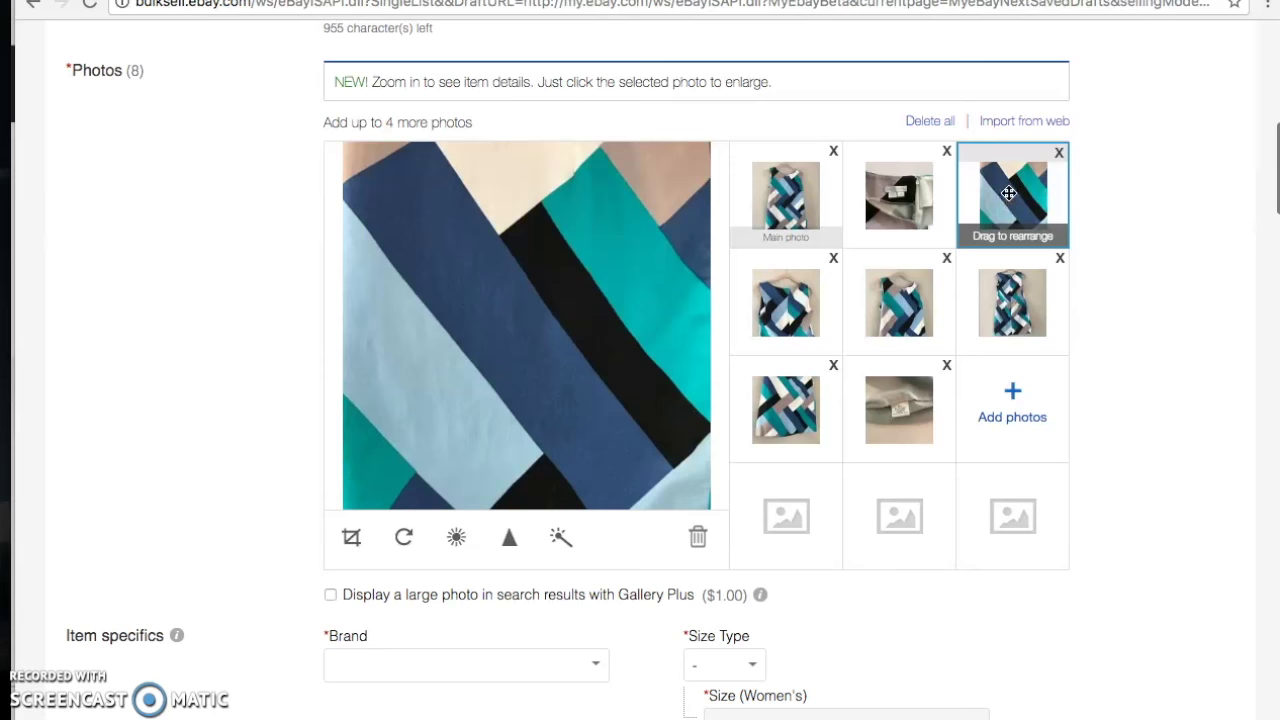
Order the remaining photos as upper front, lower half, full back and upper back, keeping the care tag last
{"action": "left_click_drag", "start_coordinate": [915, 279], "coordinate": [801, 289]}
{"action": "left_click", "coordinate": [801, 289]}
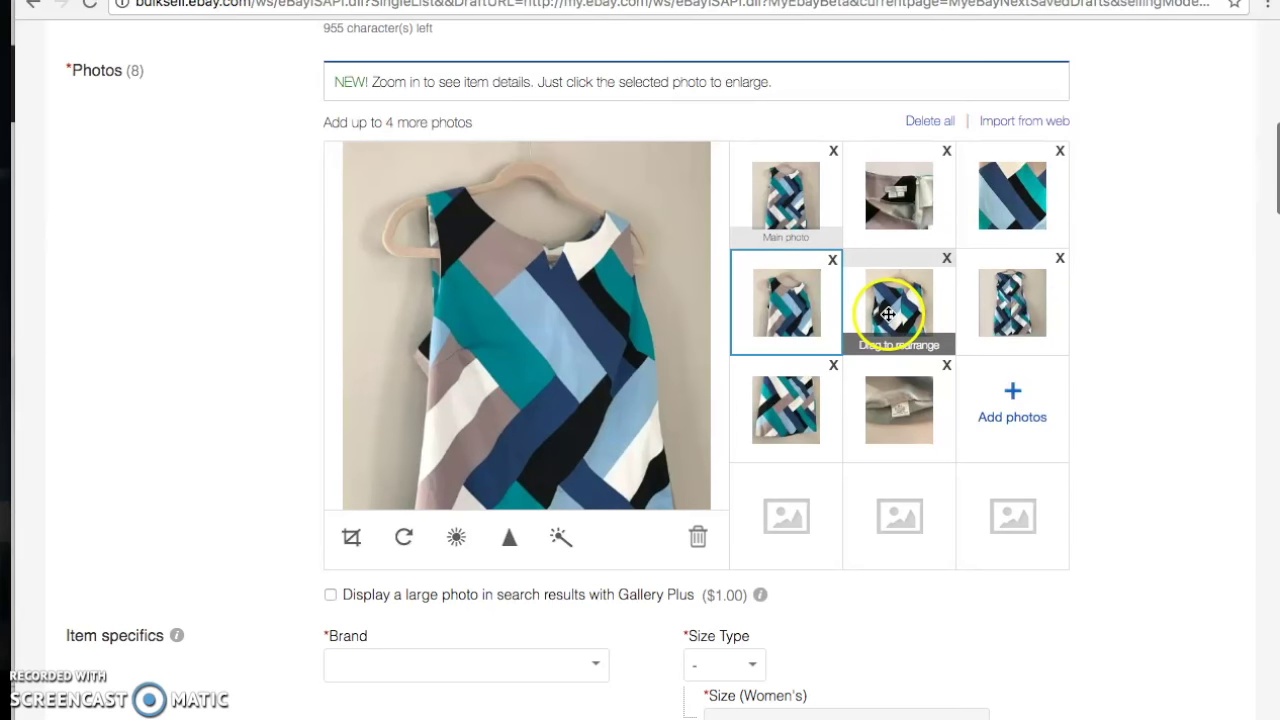
{"action": "left_click_drag", "start_coordinate": [826, 390], "coordinate": [900, 290]}
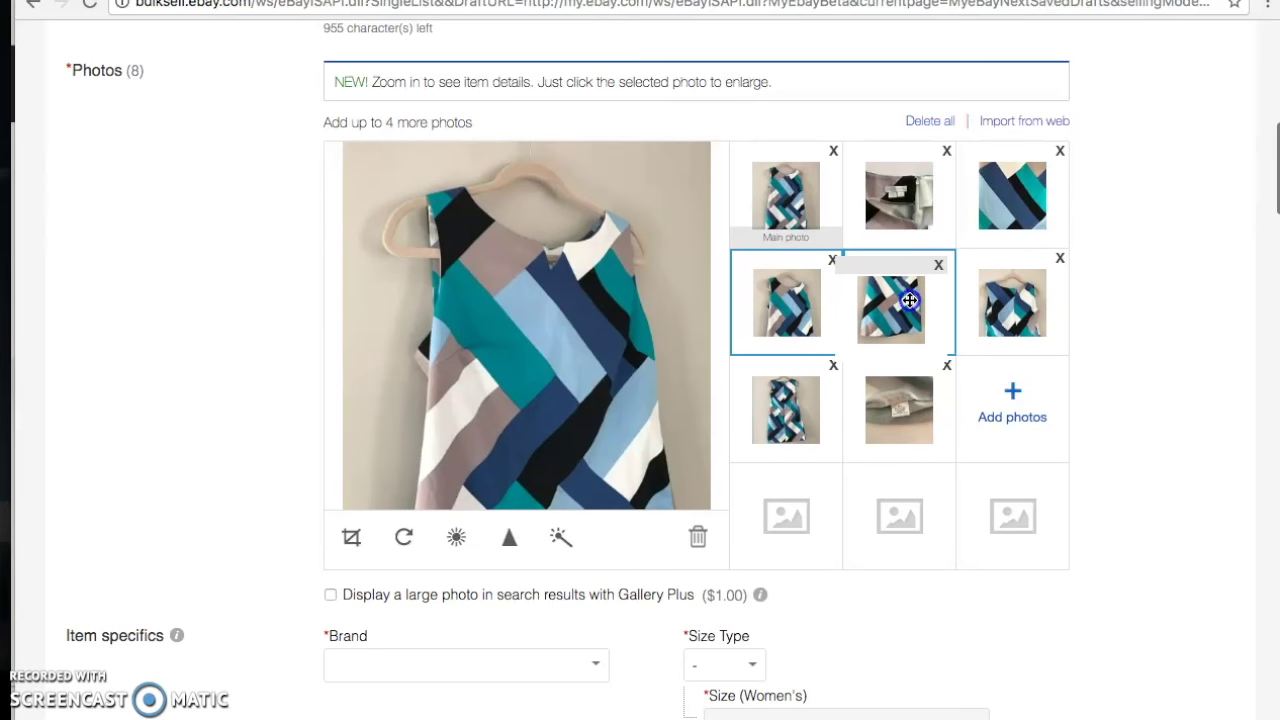
{"action": "left_click_drag", "start_coordinate": [797, 400], "coordinate": [1045, 300]}
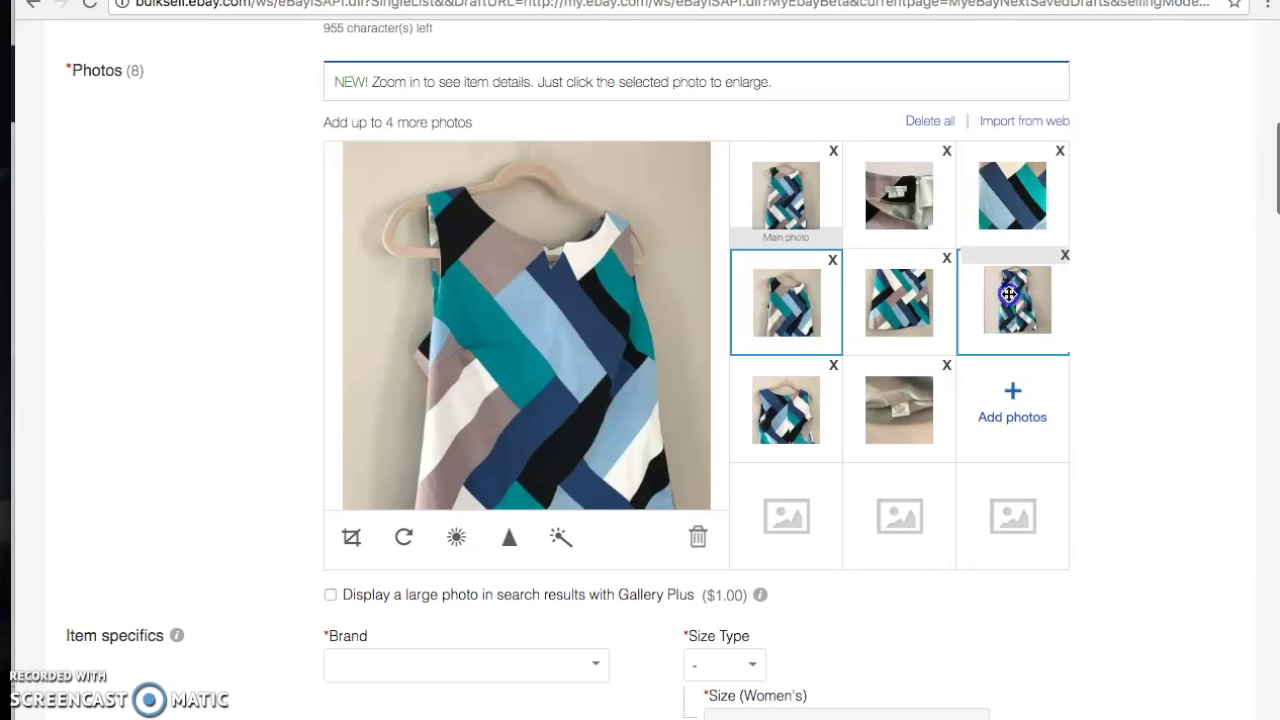
{"action": "left_click", "coordinate": [782, 413]}
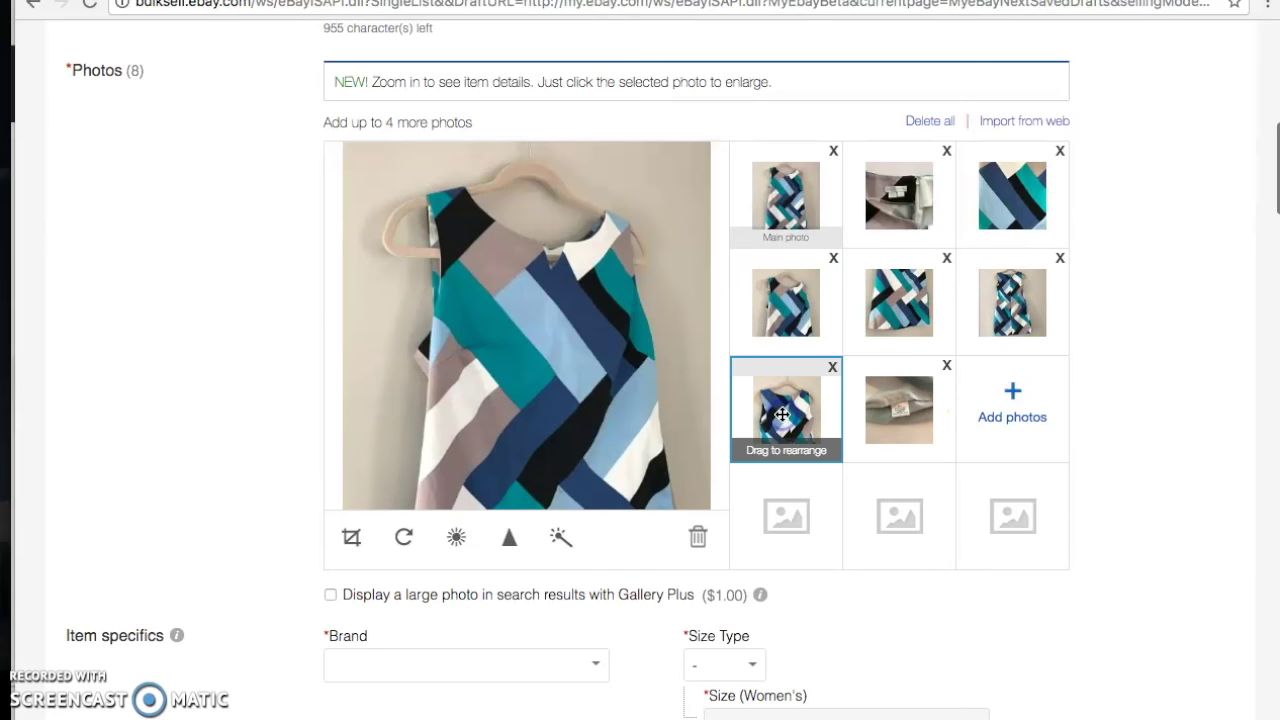
{"action": "left_click", "coordinate": [899, 407]}
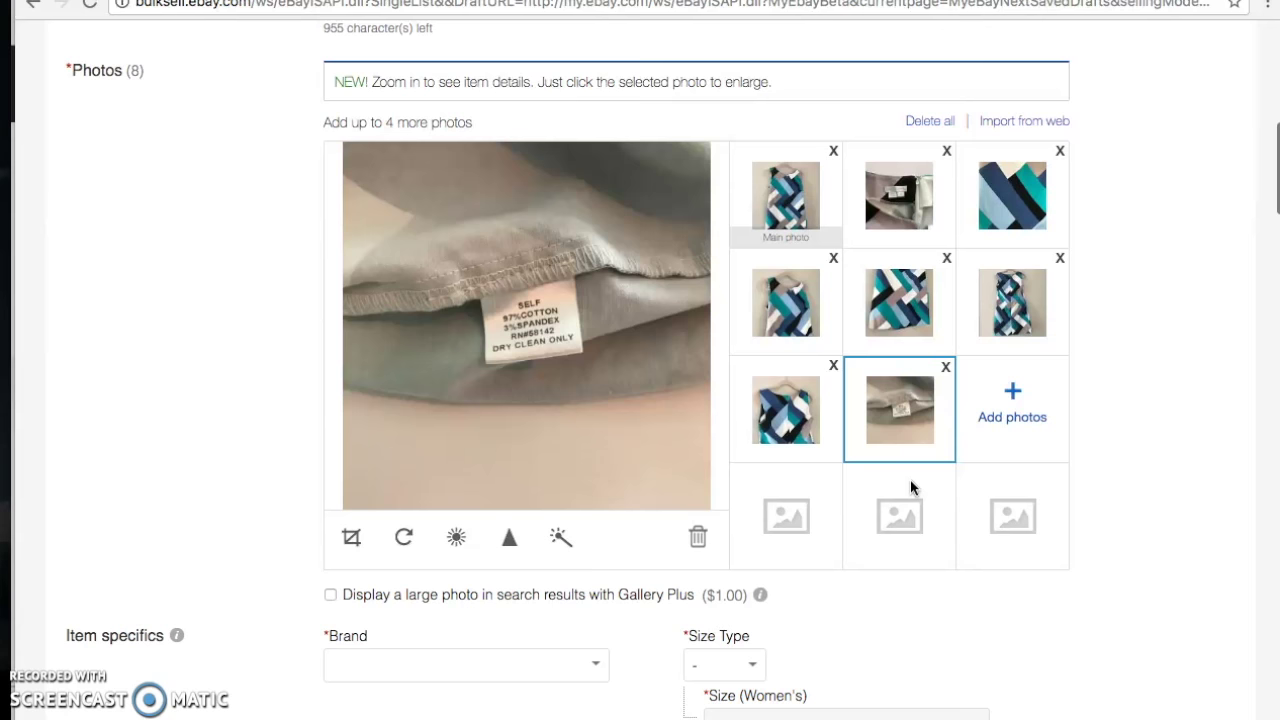
{"action": "left_click", "coordinate": [792, 190]}
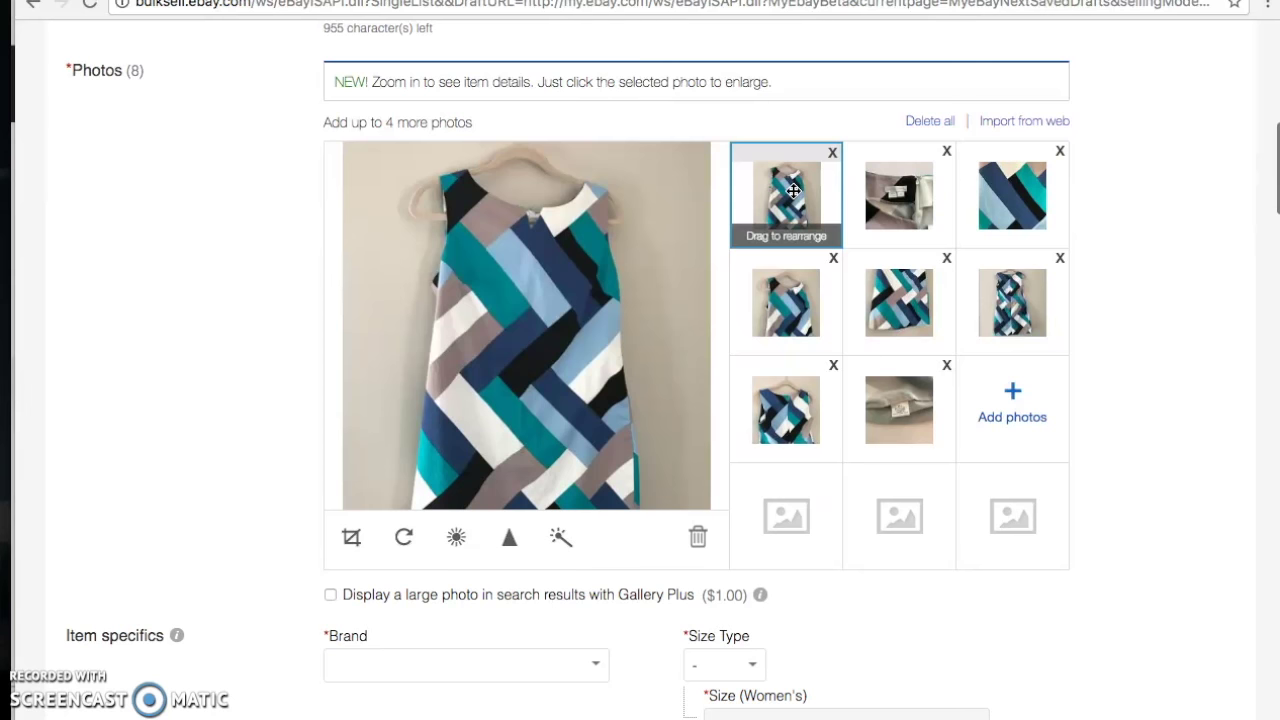
Set the Brand item specific to London Times, picking the suggested brand name
{"action": "scroll", "coordinate": [793, 190], "scroll_direction": "down", "scroll_amount": 2}
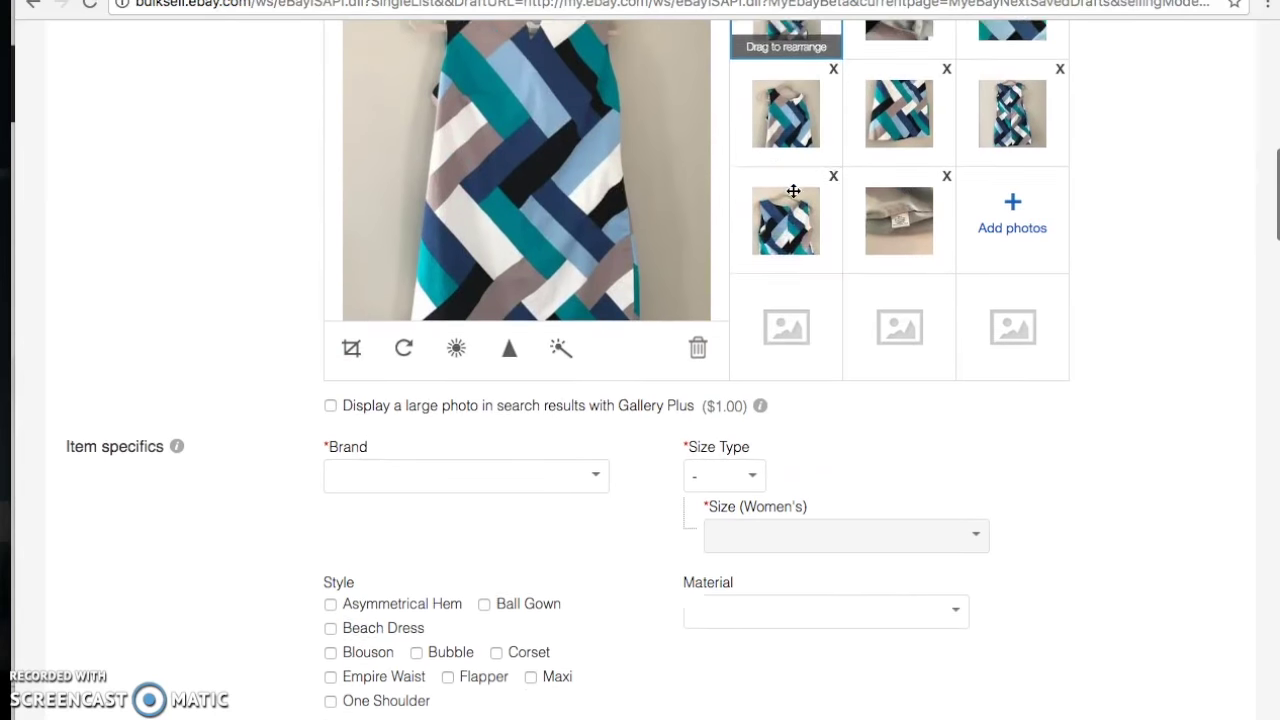
{"action": "left_click", "coordinate": [490, 443]}
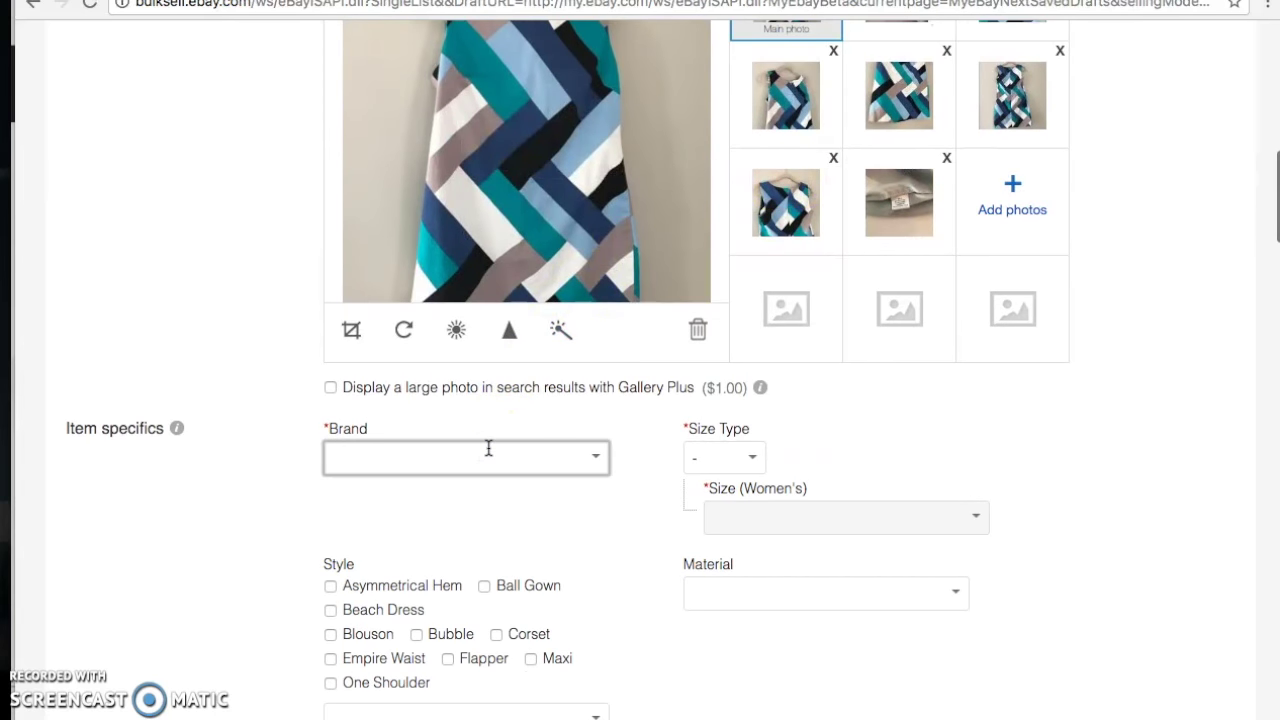
{"action": "scroll", "coordinate": [488, 448], "scroll_direction": "down", "scroll_amount": 1}
{"action": "left_click", "coordinate": [451, 372]}
{"action": "type", "text": "L"}
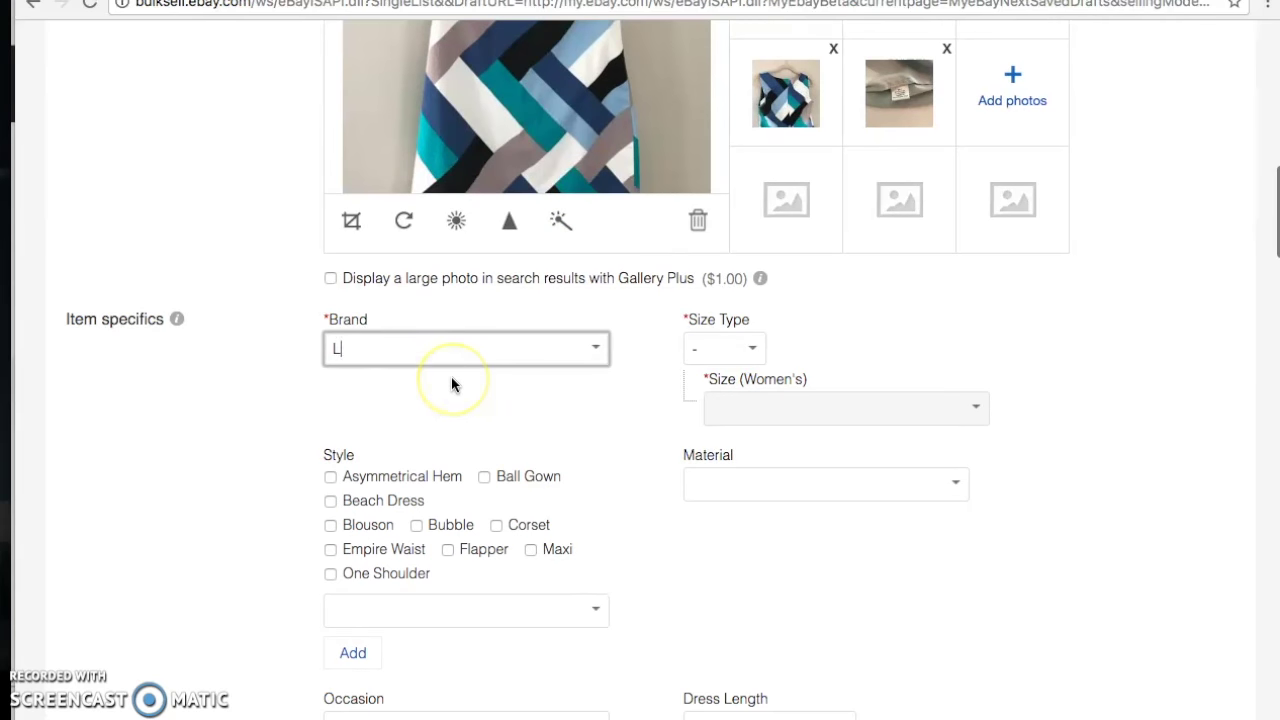
{"action": "type", "text": "ond"}
{"action": "left_click", "coordinate": [400, 378]}
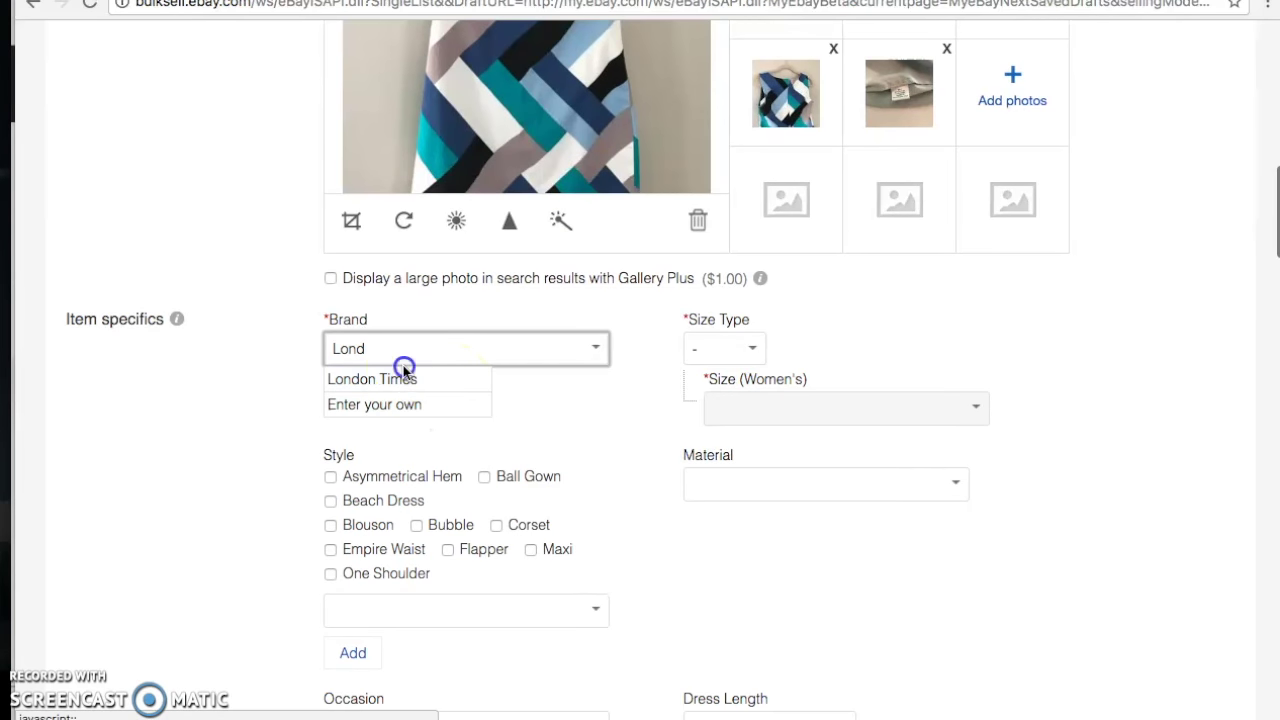
Set the Size Type to Regular and the women's size to 10
{"action": "left_click", "coordinate": [750, 346]}
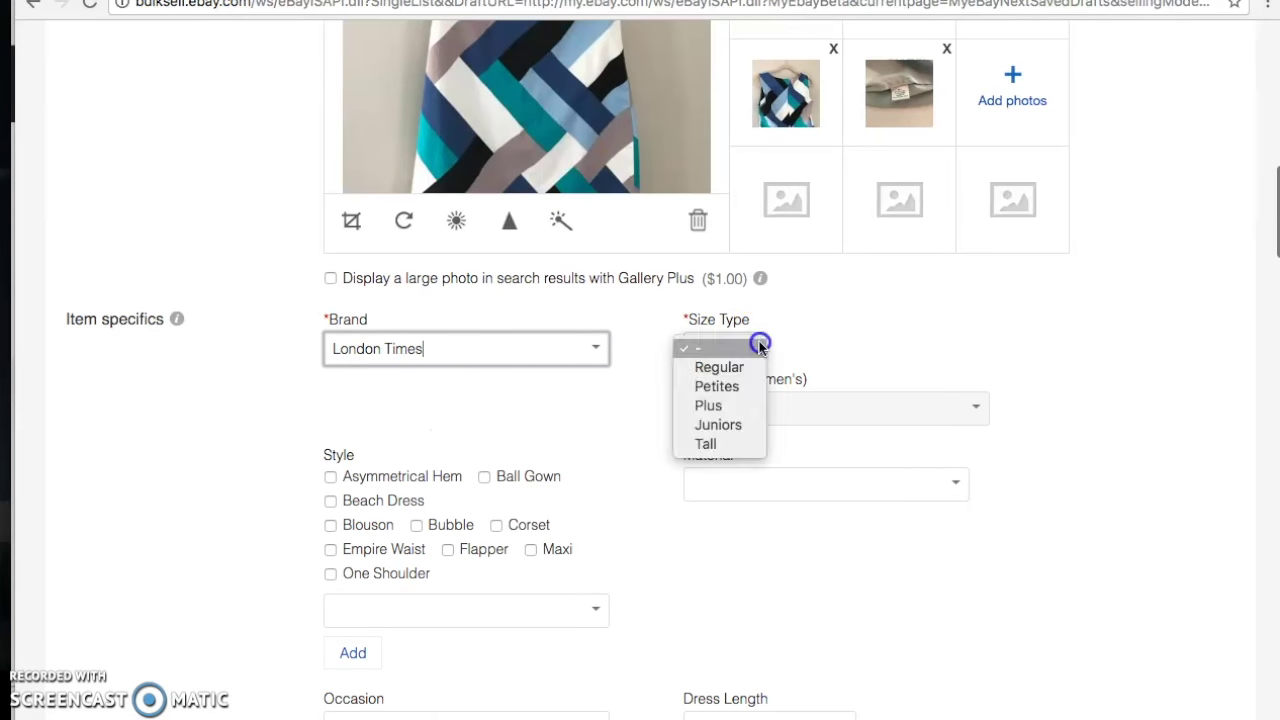
{"action": "left_click", "coordinate": [757, 366]}
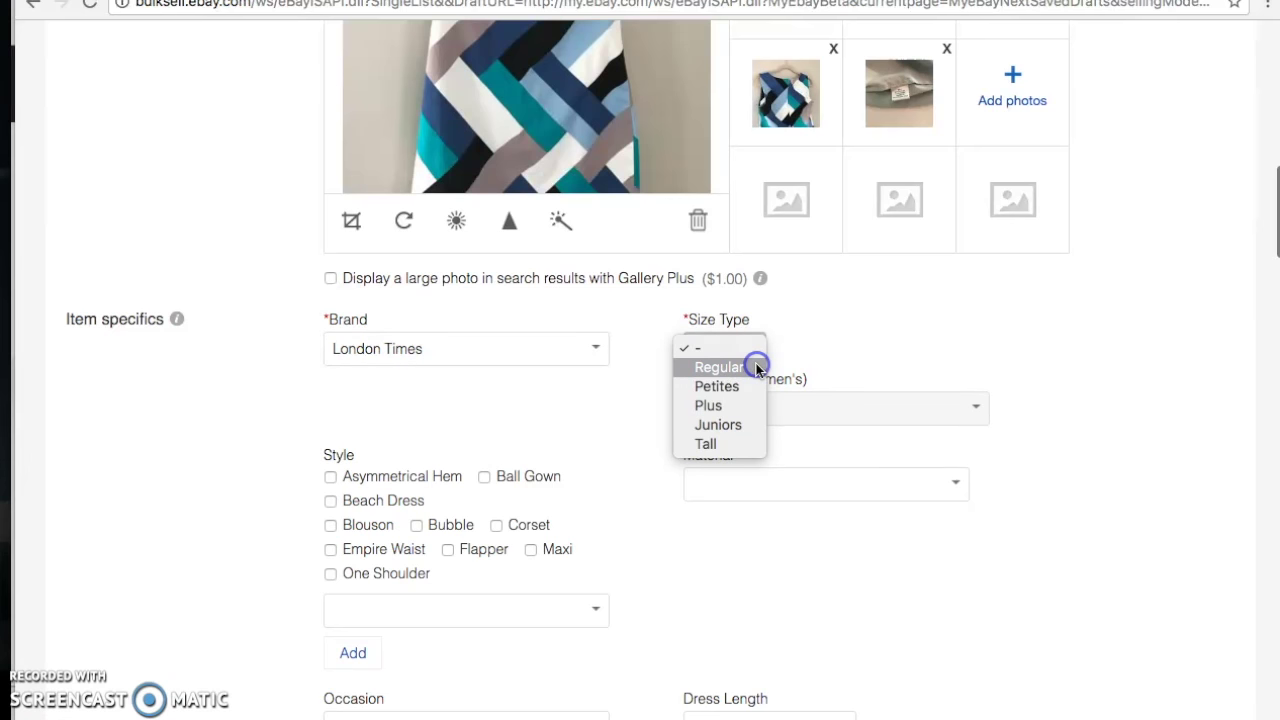
{"action": "left_click", "coordinate": [975, 407]}
{"action": "scroll", "coordinate": [836, 528], "scroll_direction": "down", "scroll_amount": 2}
{"action": "scroll", "coordinate": [837, 529], "scroll_direction": "down", "scroll_amount": 3}
{"action": "left_click", "coordinate": [798, 511]}
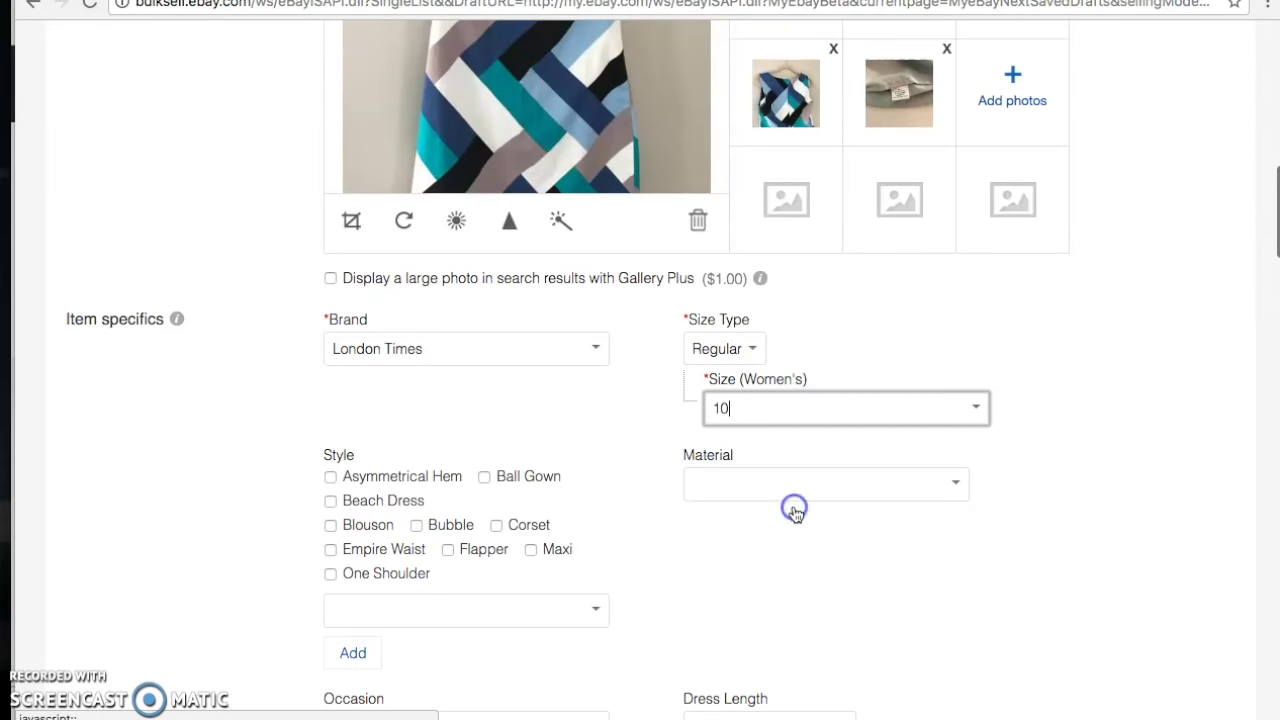
Set the dress Style to Shift
{"action": "scroll", "coordinate": [796, 515], "scroll_direction": "down", "scroll_amount": 1}
{"action": "left_click", "coordinate": [435, 492]}
{"action": "type", "text": "Shif"}
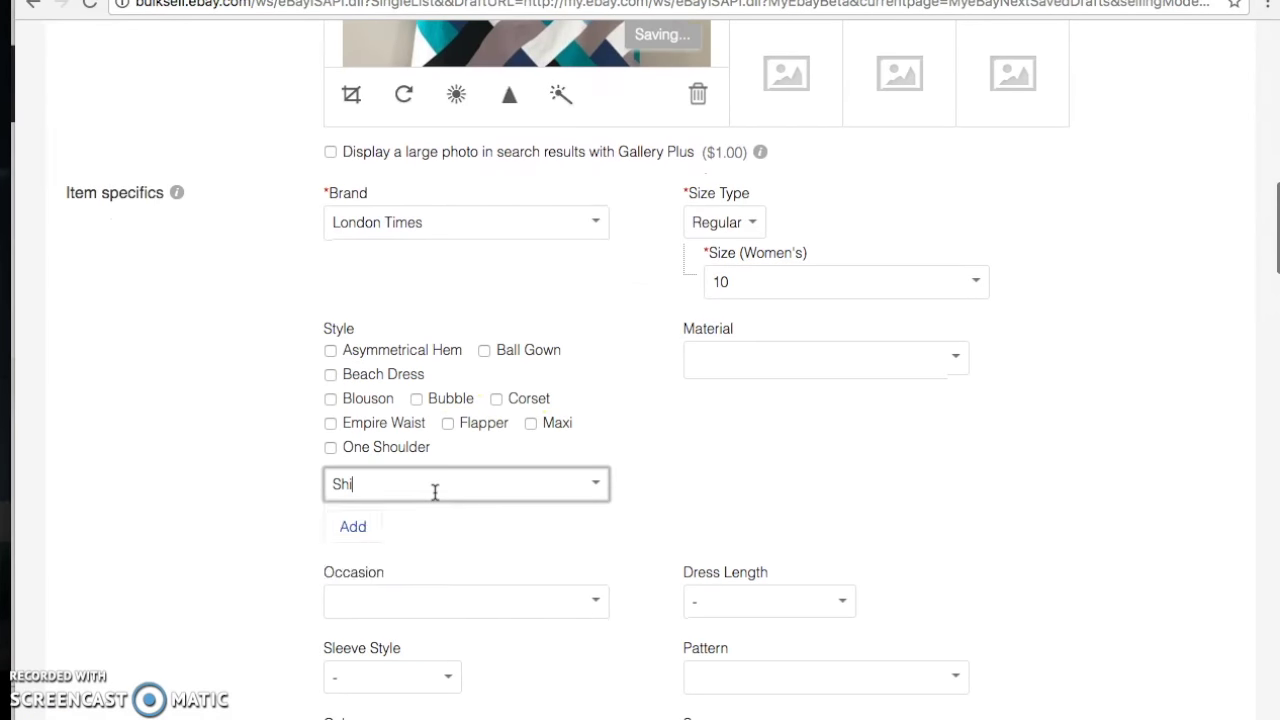
{"action": "left_click", "coordinate": [414, 514]}
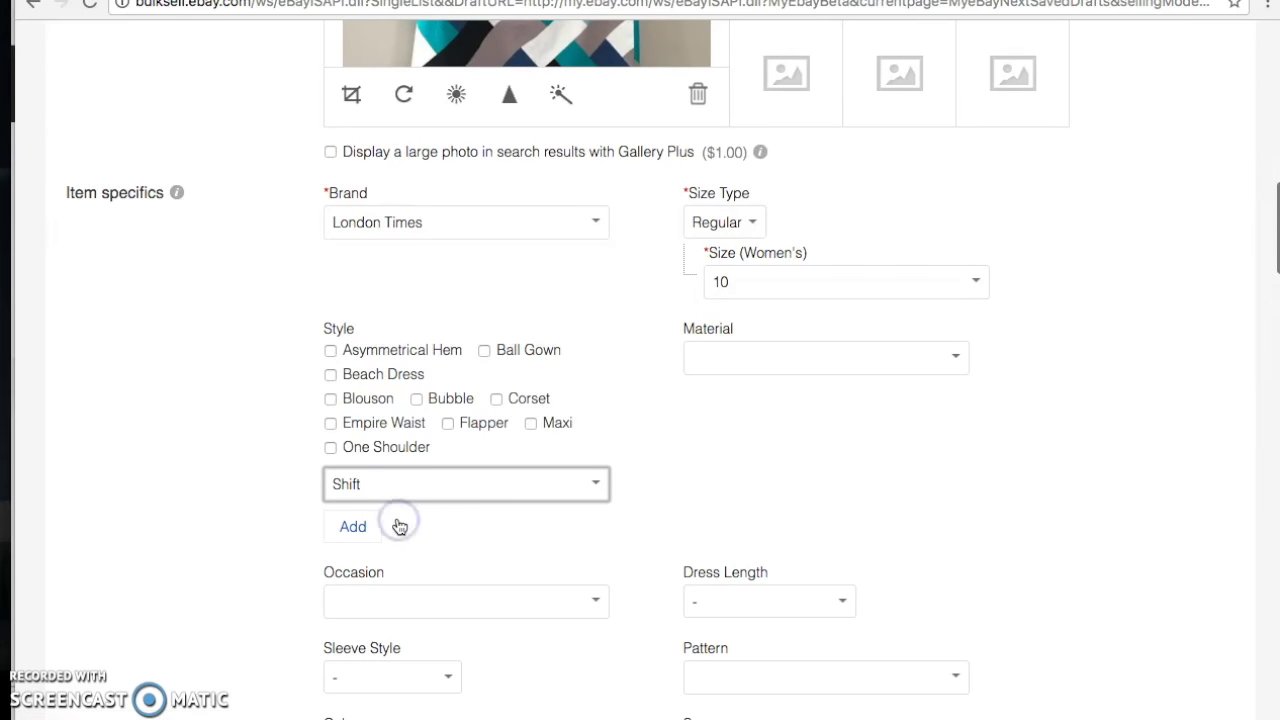
Choose Cotton Blend as the dress material
{"action": "left_click", "coordinate": [953, 357]}
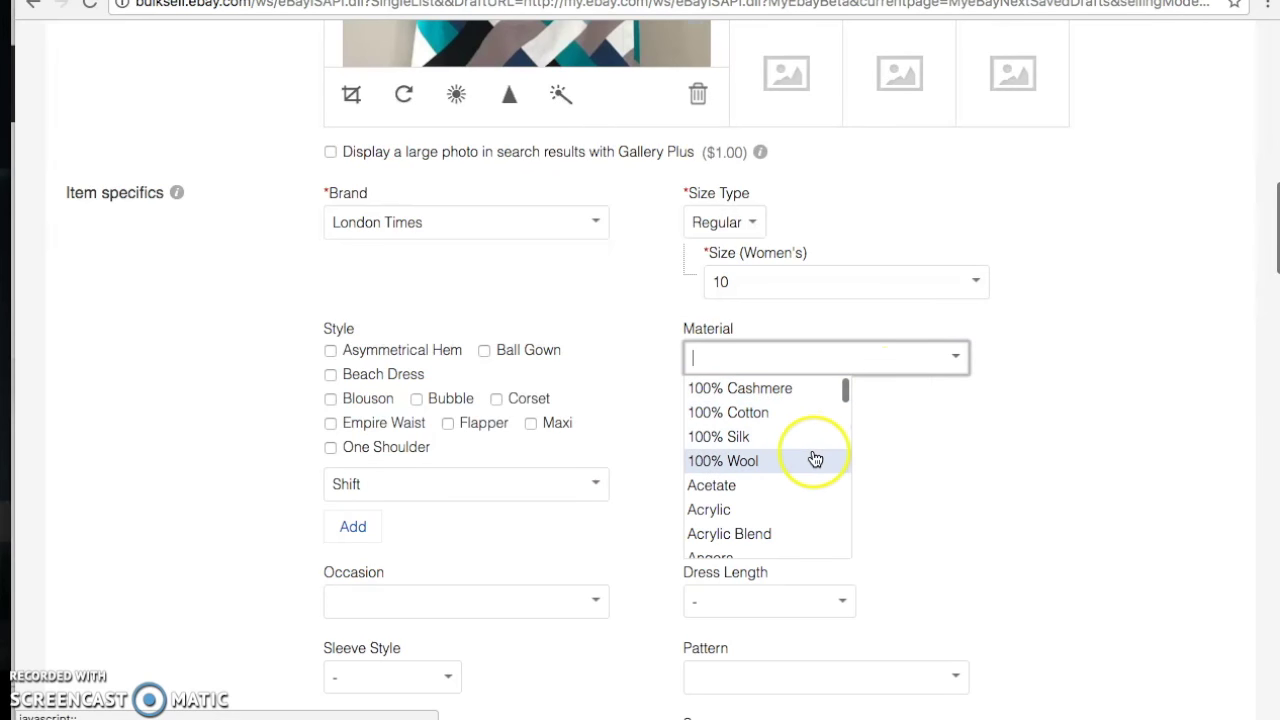
{"action": "scroll", "coordinate": [817, 455], "scroll_direction": "down", "scroll_amount": 1}
{"action": "scroll", "coordinate": [815, 458], "scroll_direction": "down", "scroll_amount": 5}
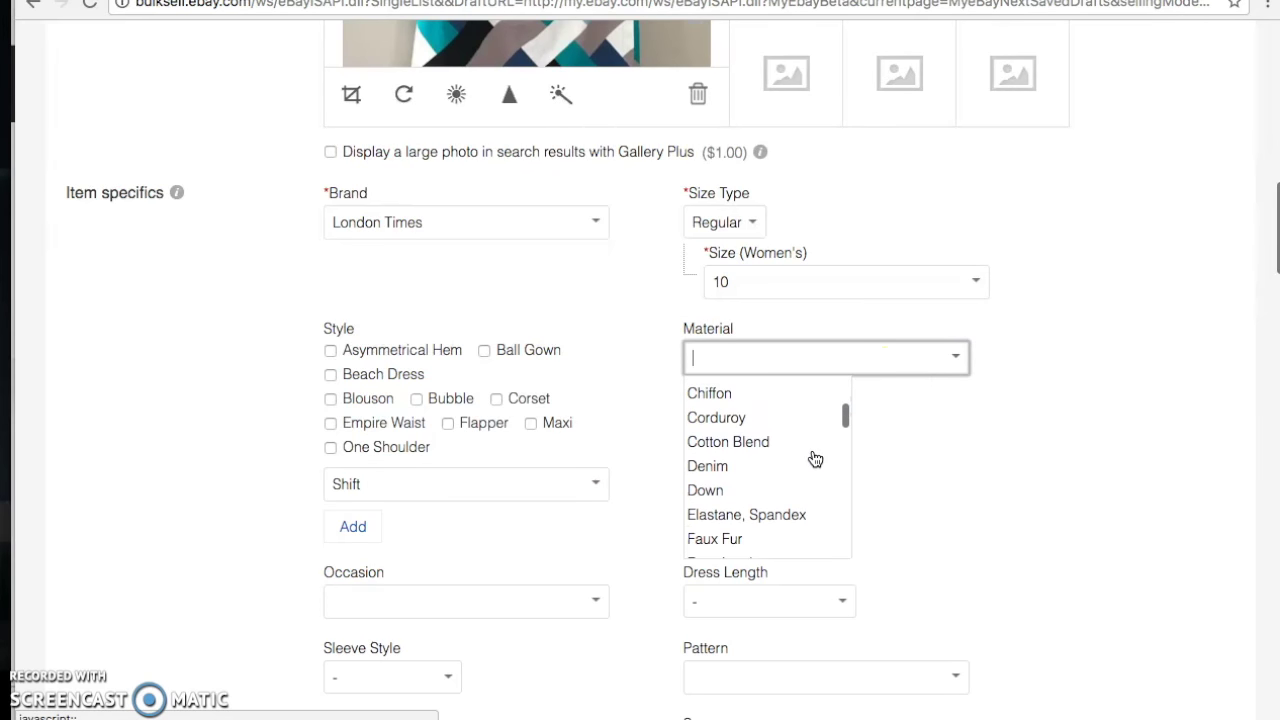
{"action": "left_click", "coordinate": [784, 450]}
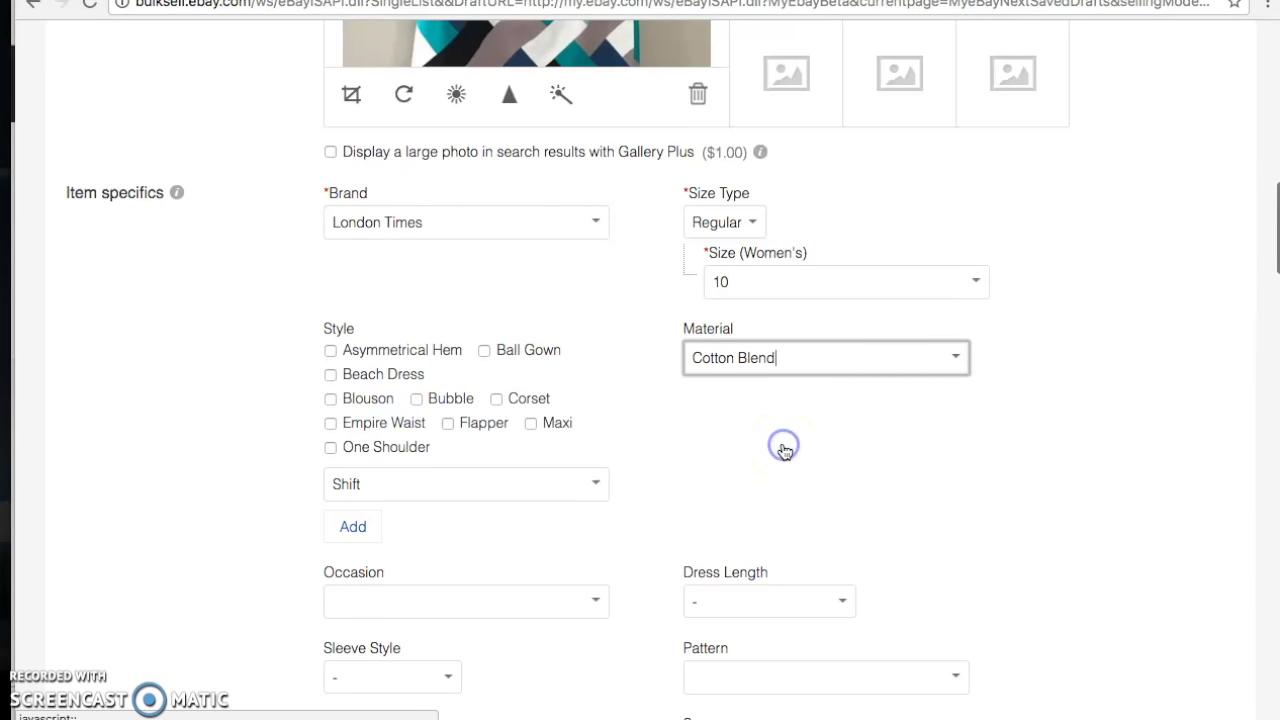
Set the Occasion to Wear to Work and the Dress Length to Knee-Length
{"action": "scroll", "coordinate": [785, 452], "scroll_direction": "down", "scroll_amount": 5}
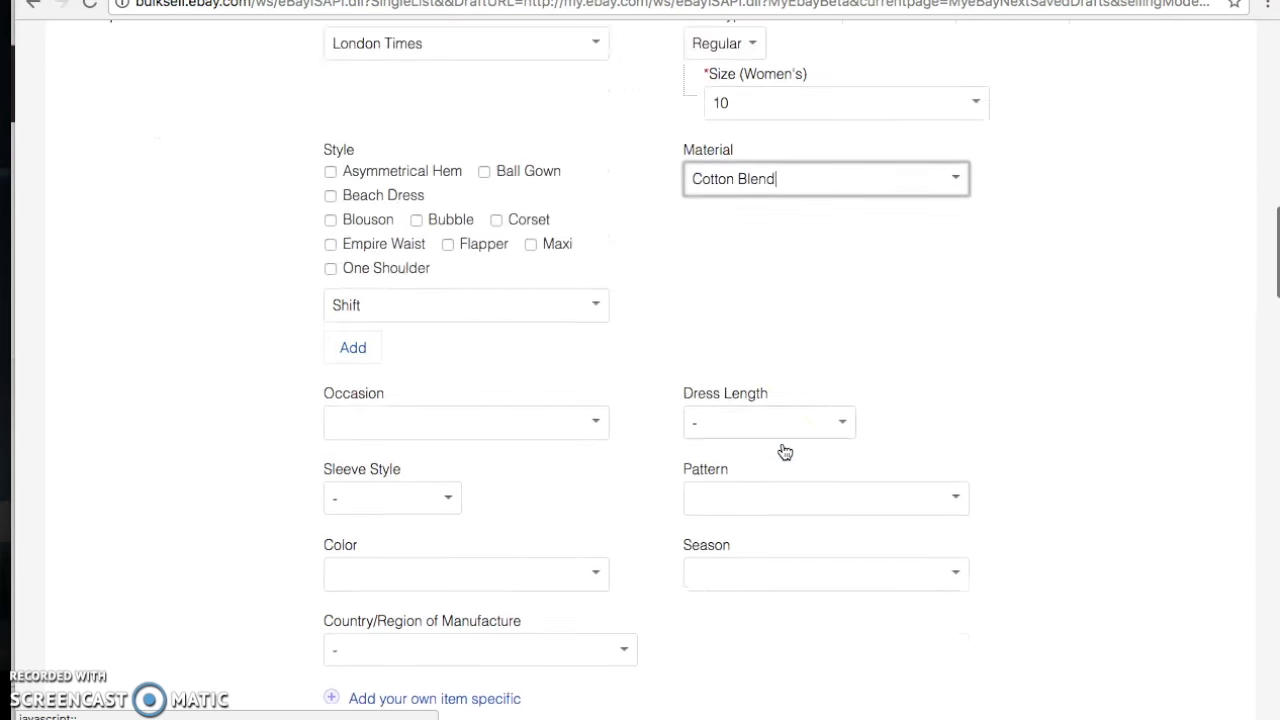
{"action": "left_click", "coordinate": [592, 345]}
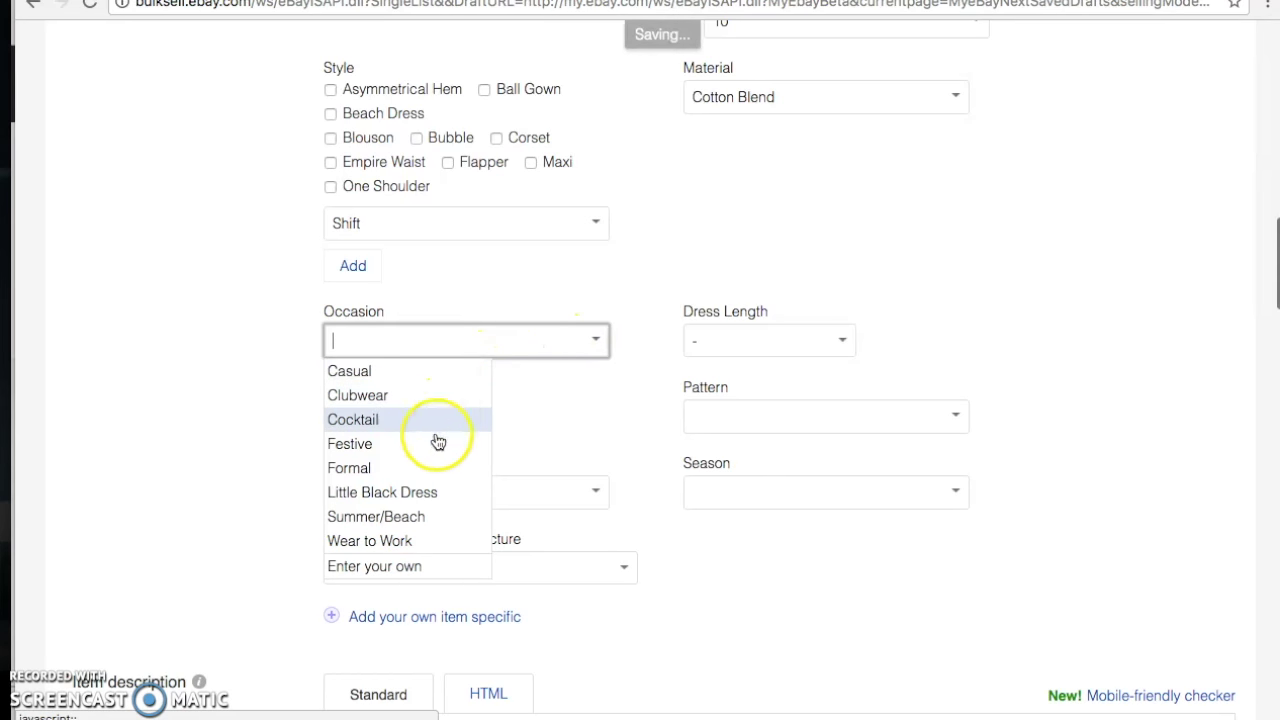
{"action": "left_click", "coordinate": [420, 541]}
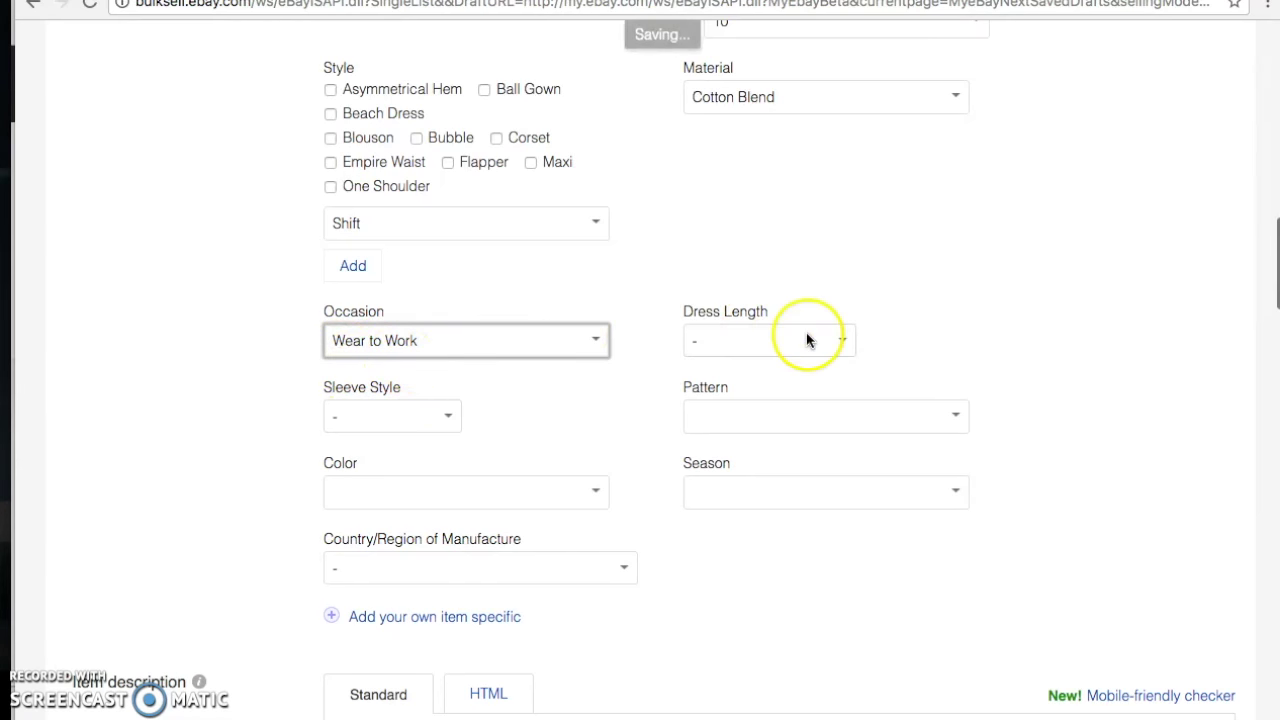
{"action": "left_click", "coordinate": [837, 341]}
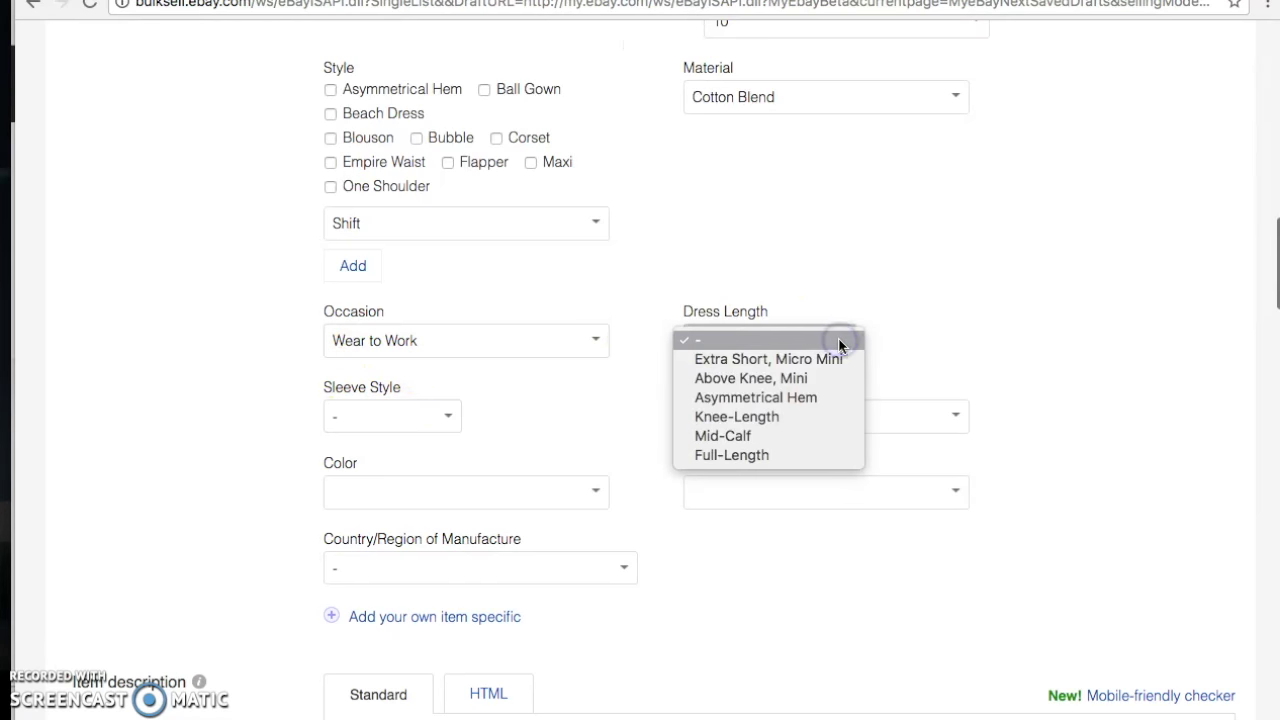
{"action": "left_click", "coordinate": [811, 414]}
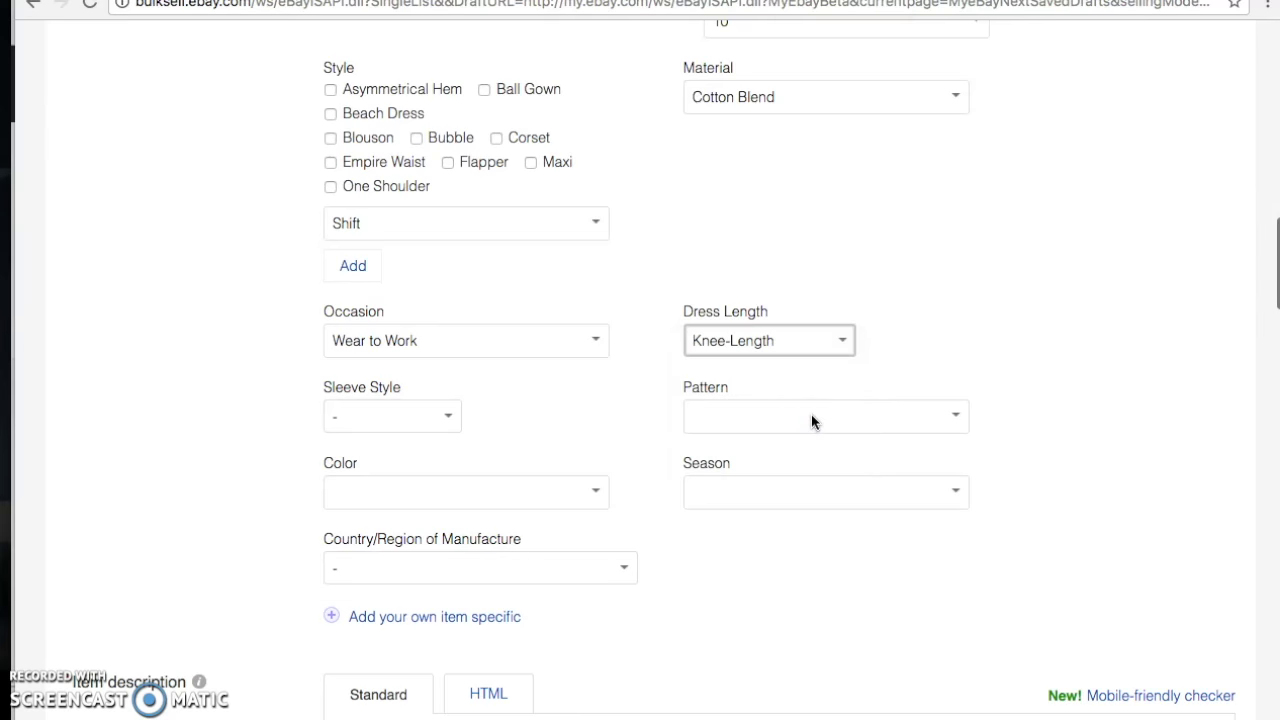
Set the Sleeve Style to Sleeveless and the Pattern to Geometric
{"action": "scroll", "coordinate": [811, 414], "scroll_direction": "down", "scroll_amount": 1}
{"action": "left_click", "coordinate": [453, 316]}
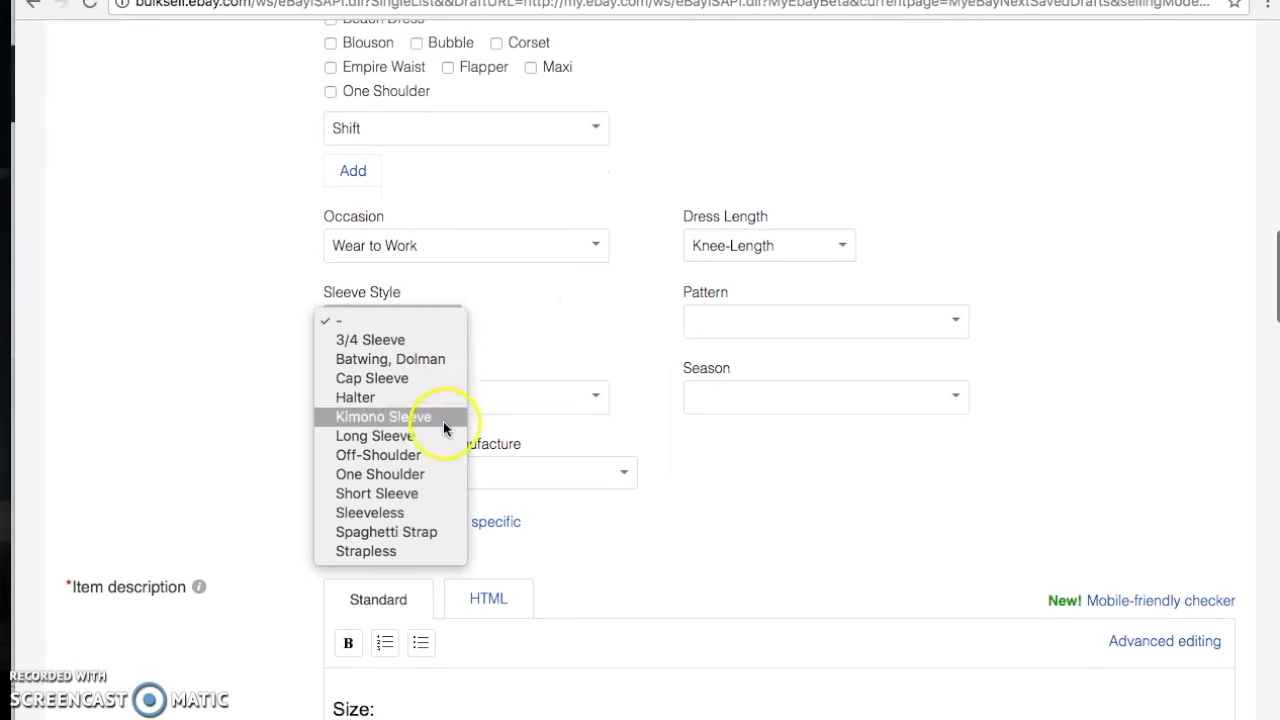
{"action": "left_click", "coordinate": [432, 513]}
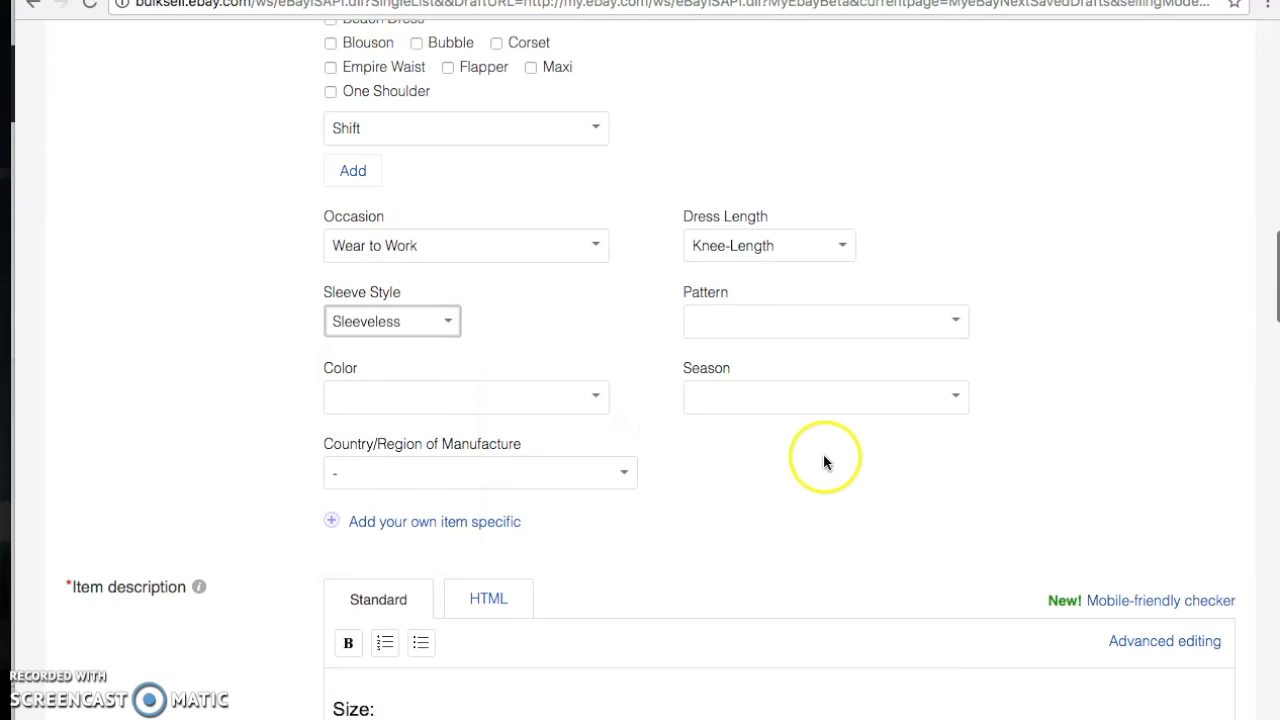
{"action": "scroll", "coordinate": [823, 463], "scroll_direction": "down", "scroll_amount": 1}
{"action": "left_click", "coordinate": [955, 265]}
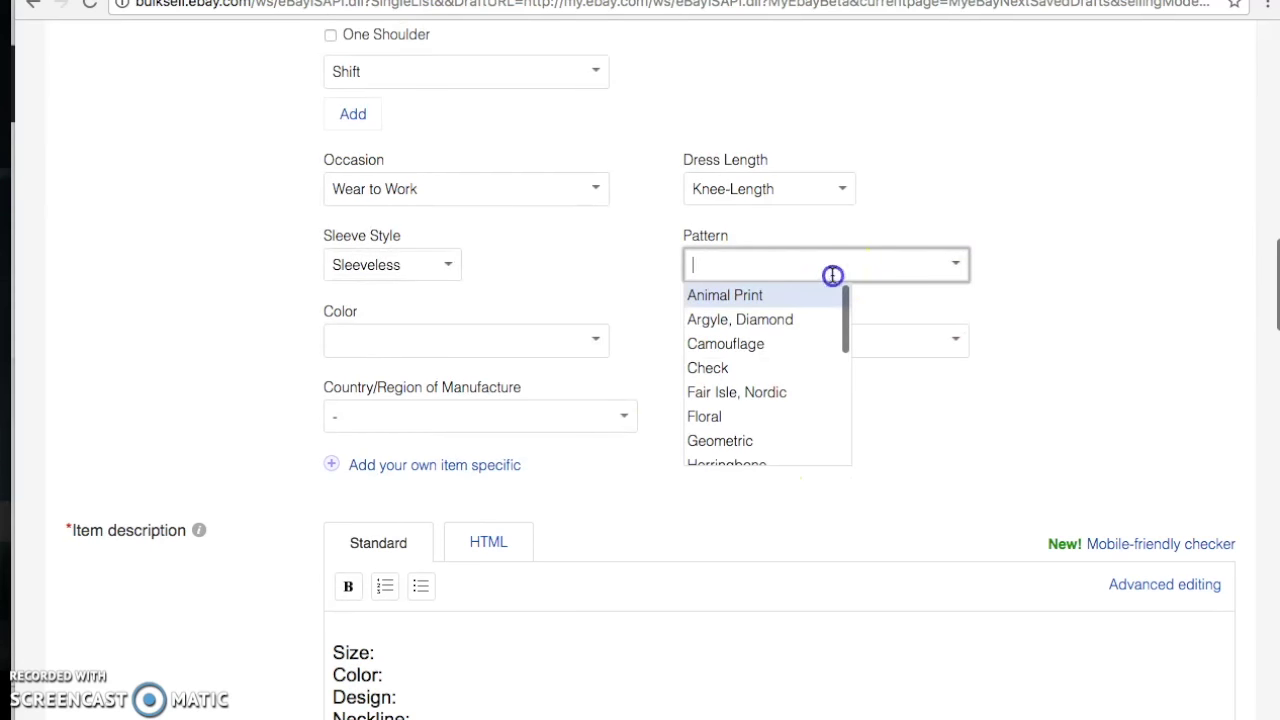
{"action": "scroll", "coordinate": [805, 368], "scroll_direction": "down", "scroll_amount": 4}
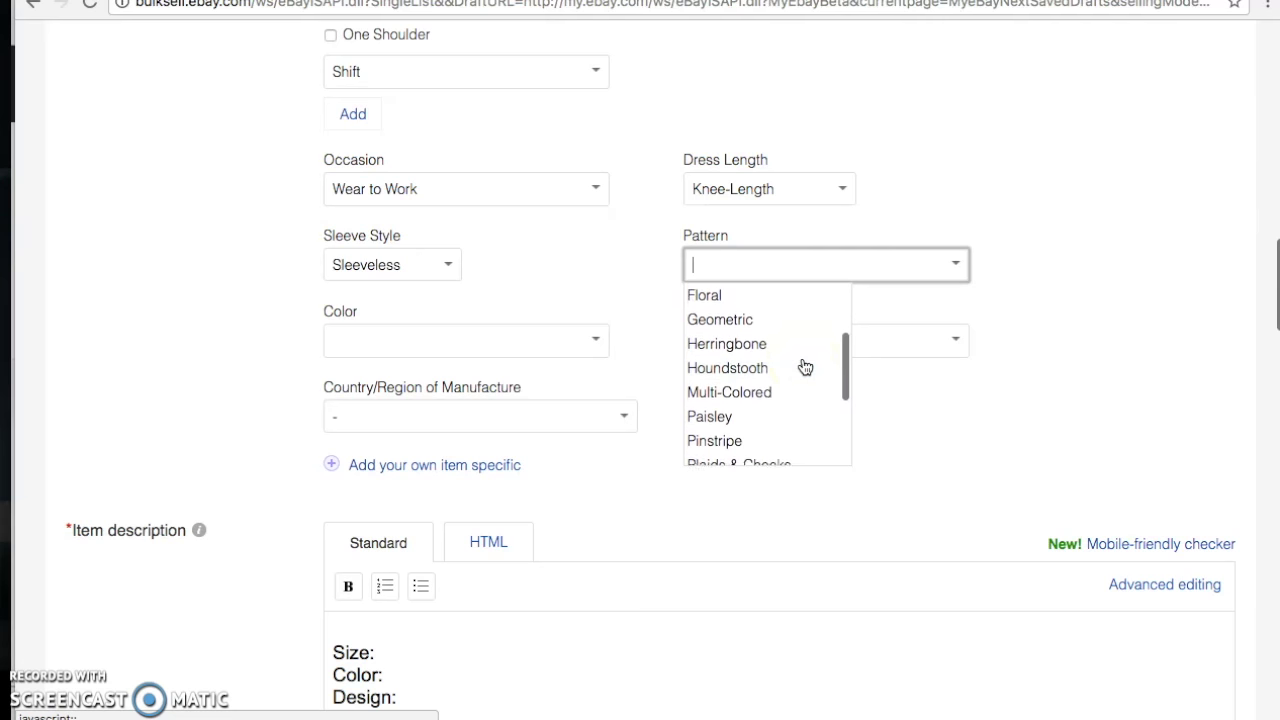
{"action": "scroll", "coordinate": [805, 368], "scroll_direction": "up", "scroll_amount": 1}
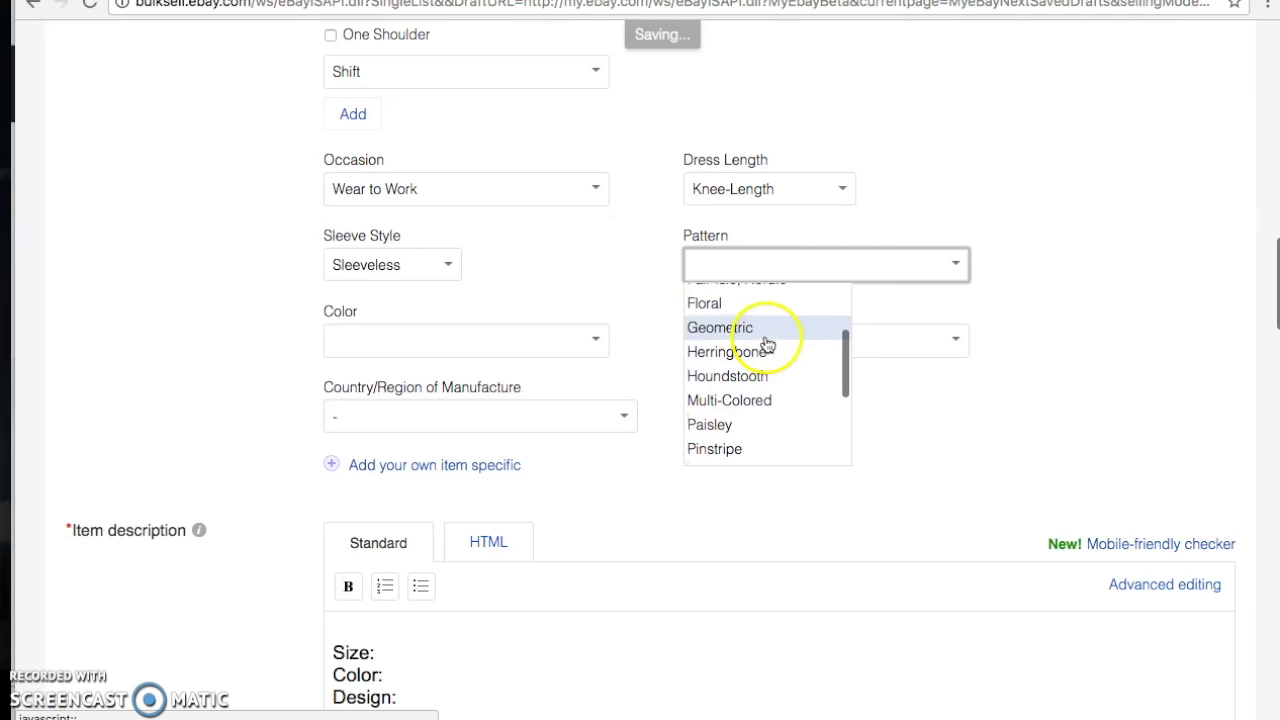
{"action": "left_click", "coordinate": [764, 332]}
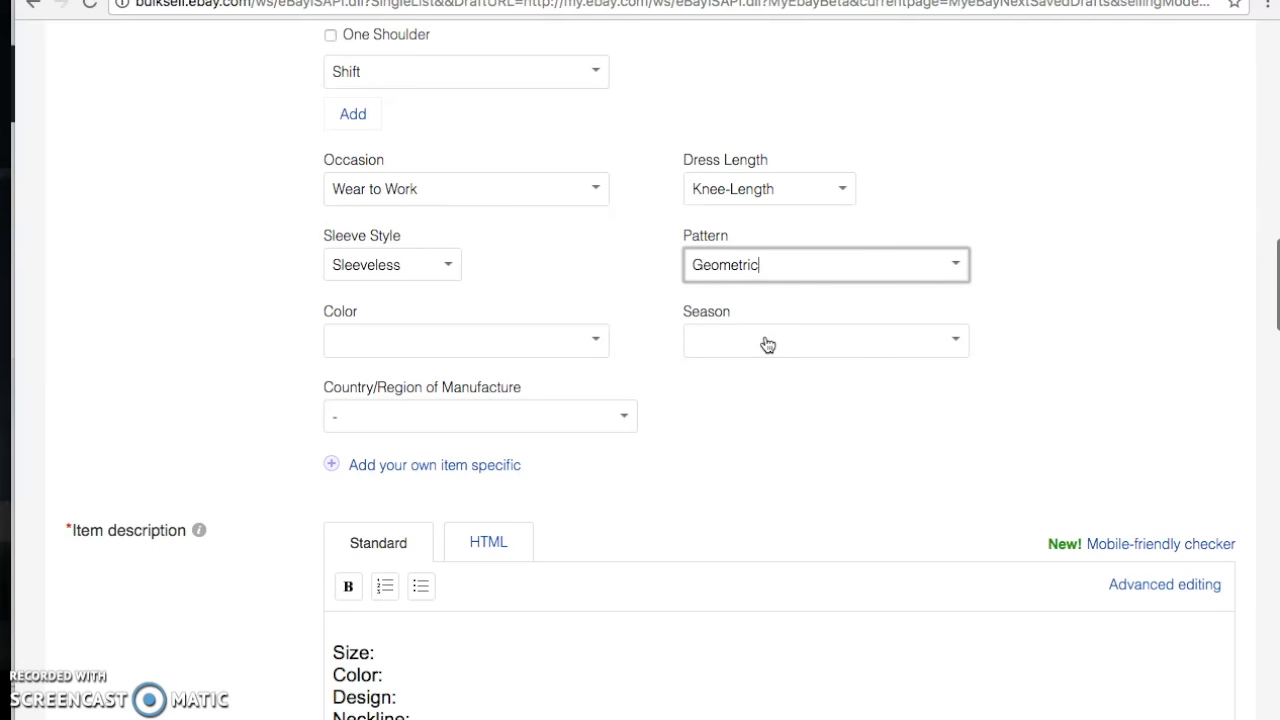
Set the dress Color to Multi-Color
{"action": "scroll", "coordinate": [767, 345], "scroll_direction": "down", "scroll_amount": 1}
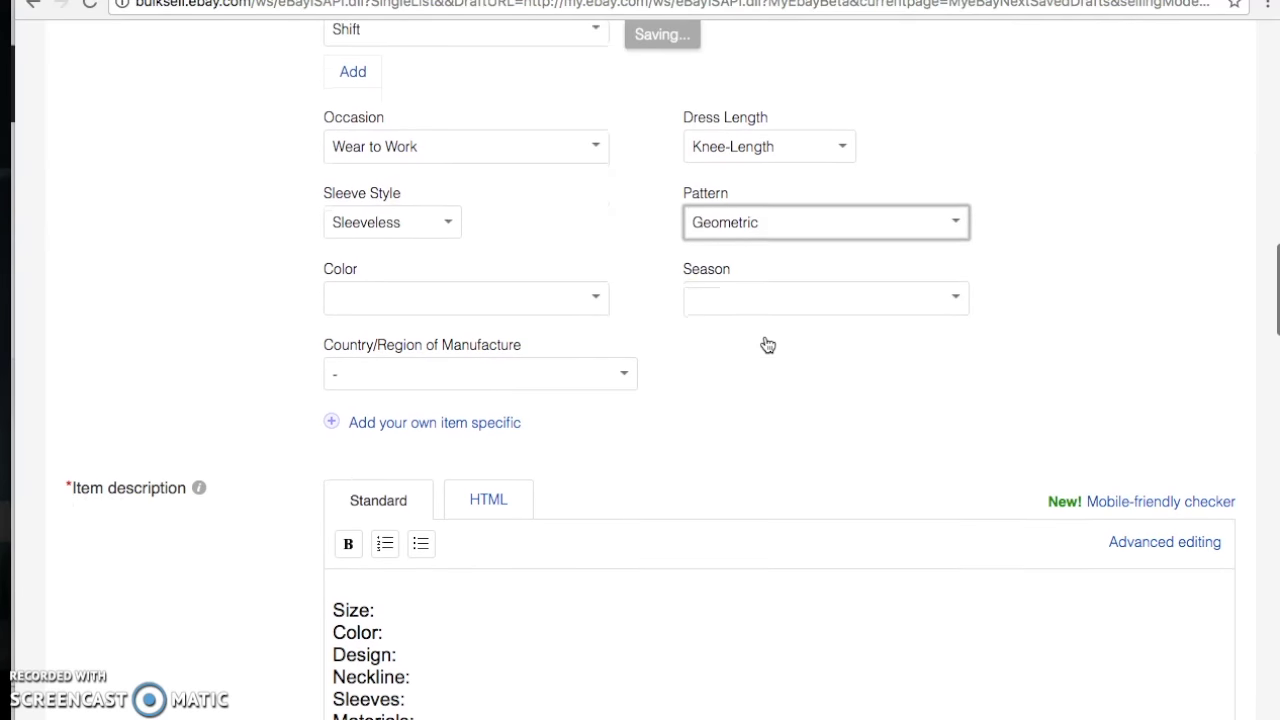
{"action": "left_click", "coordinate": [600, 295]}
{"action": "scroll", "coordinate": [436, 380], "scroll_direction": "down", "scroll_amount": 3}
{"action": "left_click", "coordinate": [414, 402]}
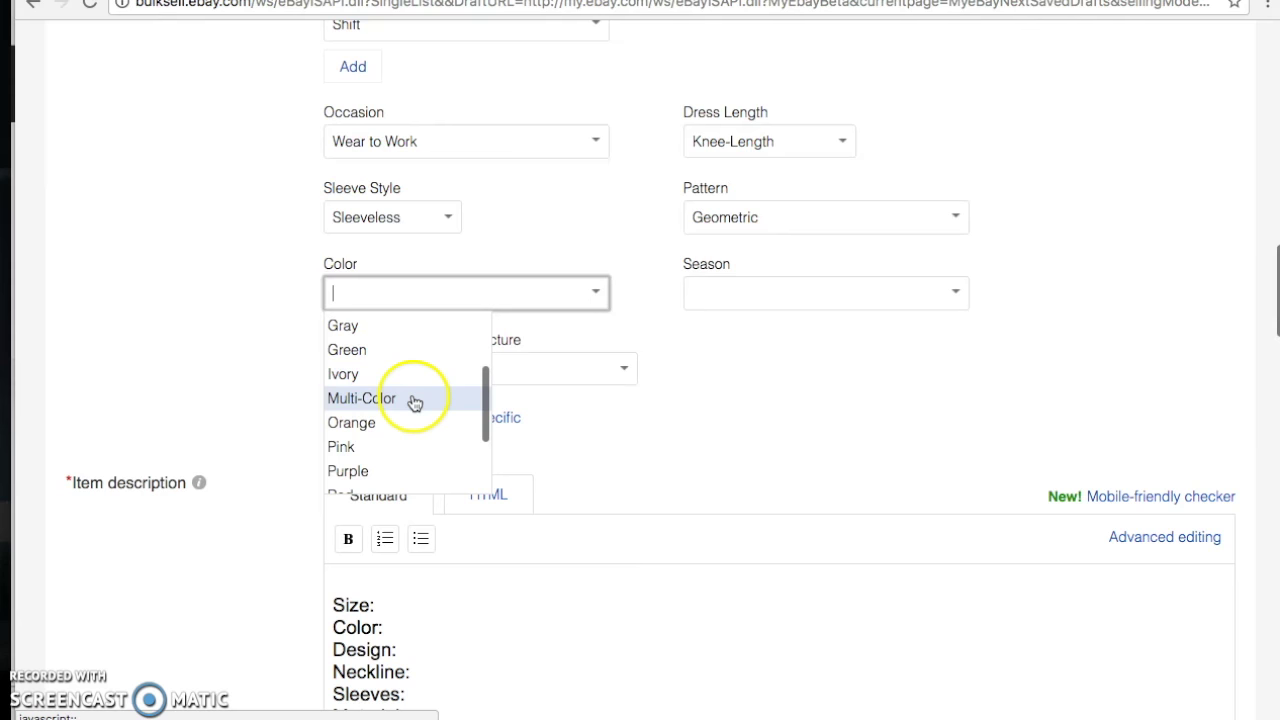
{"action": "left_click", "coordinate": [377, 403]}
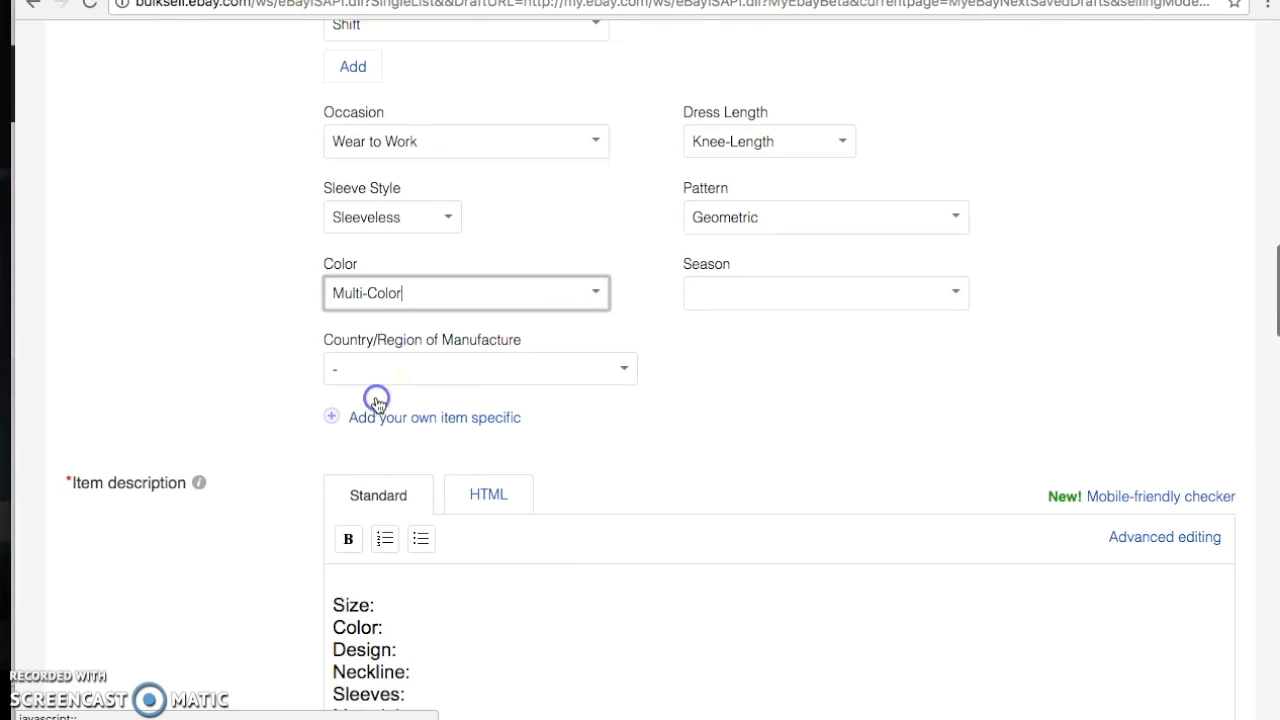
Set the Season to All Seasons
{"action": "left_click", "coordinate": [954, 294]}
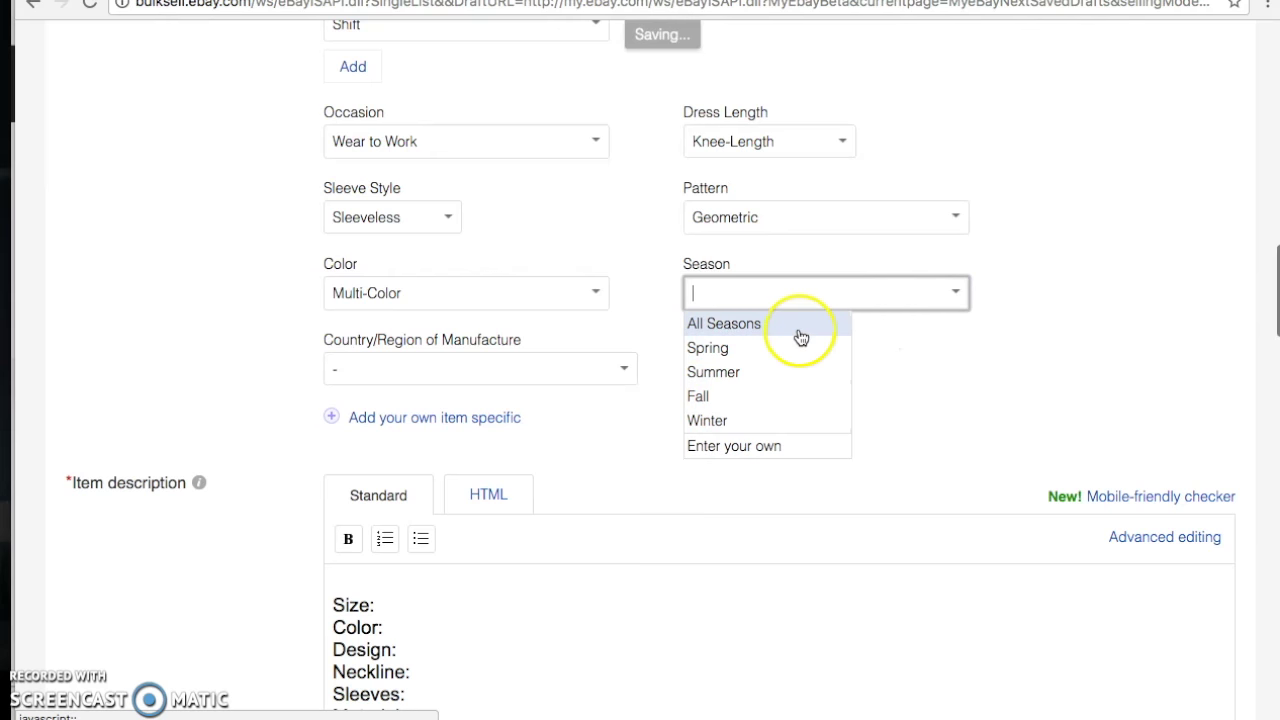
{"action": "left_click", "coordinate": [799, 326]}
{"action": "scroll", "coordinate": [800, 333], "scroll_direction": "down", "scroll_amount": 3}
{"action": "left_click", "coordinate": [777, 334]}
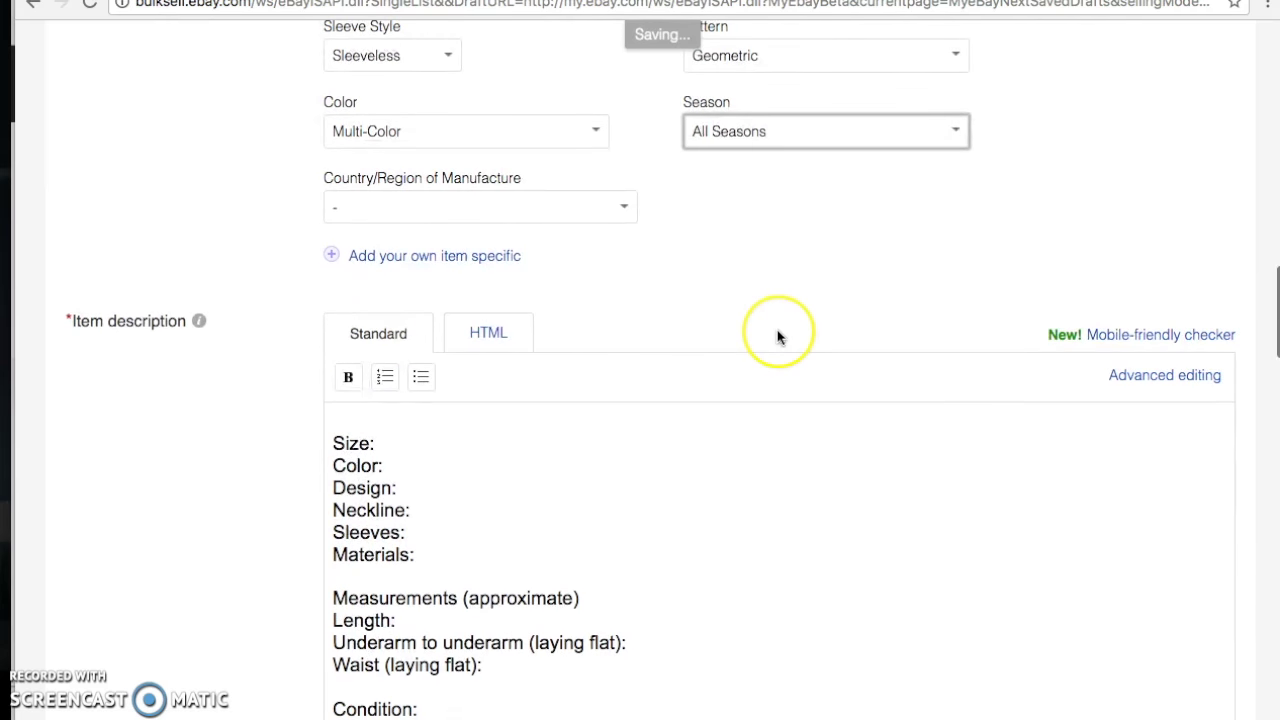
Head the item description with "London Times Women's Dress" and enter 10 on its Size line
{"action": "scroll", "coordinate": [778, 336], "scroll_direction": "down", "scroll_amount": 3}
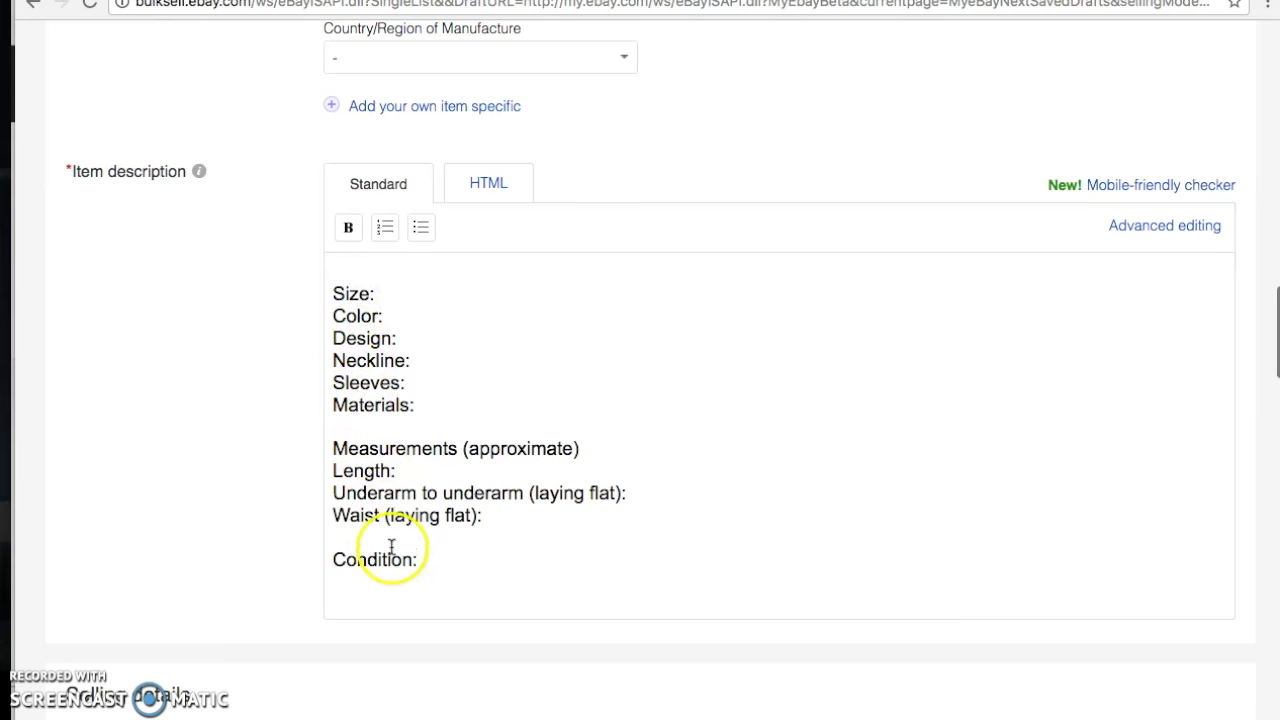
{"action": "left_click", "coordinate": [349, 264]}
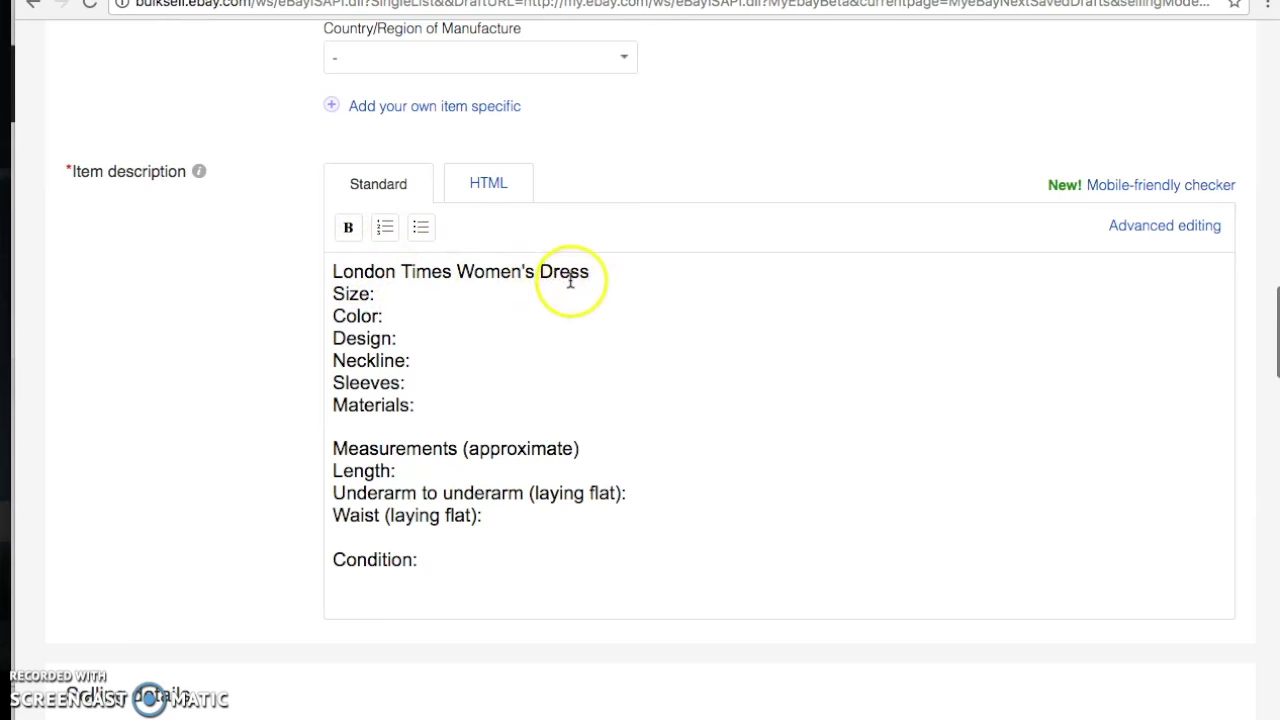
{"action": "left_click", "coordinate": [497, 293]}
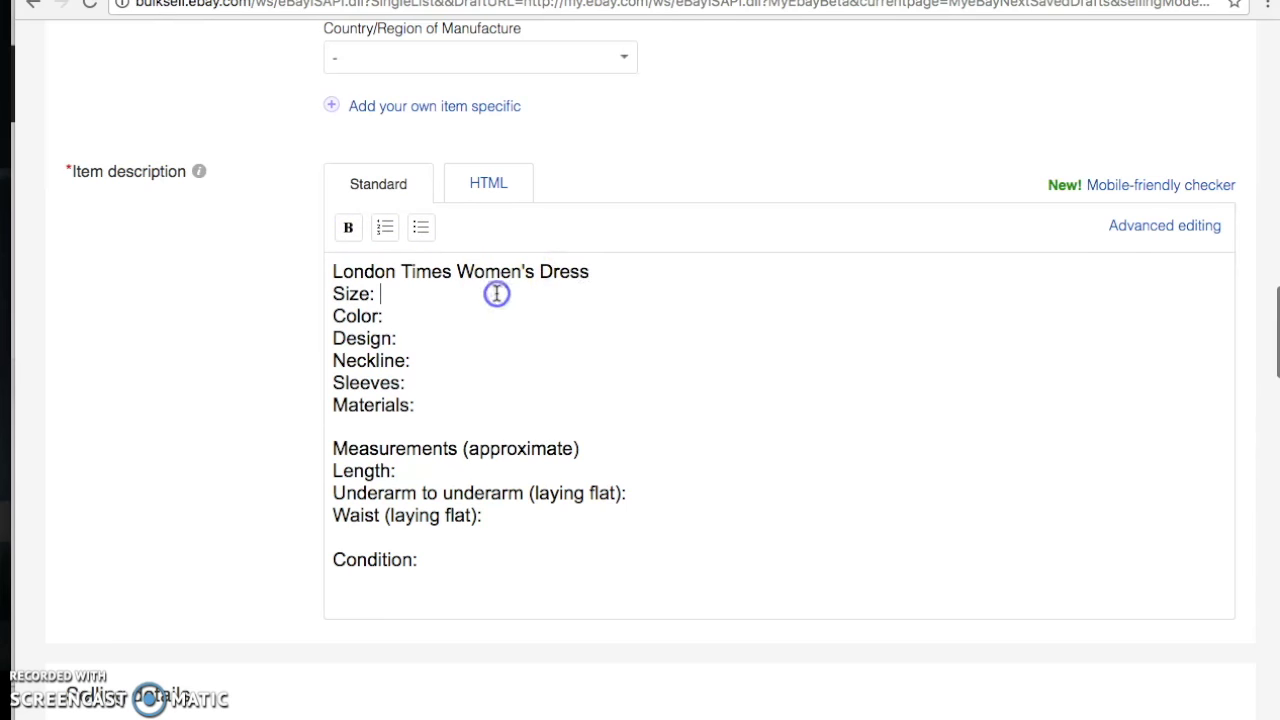
{"action": "type", "text": "10"}
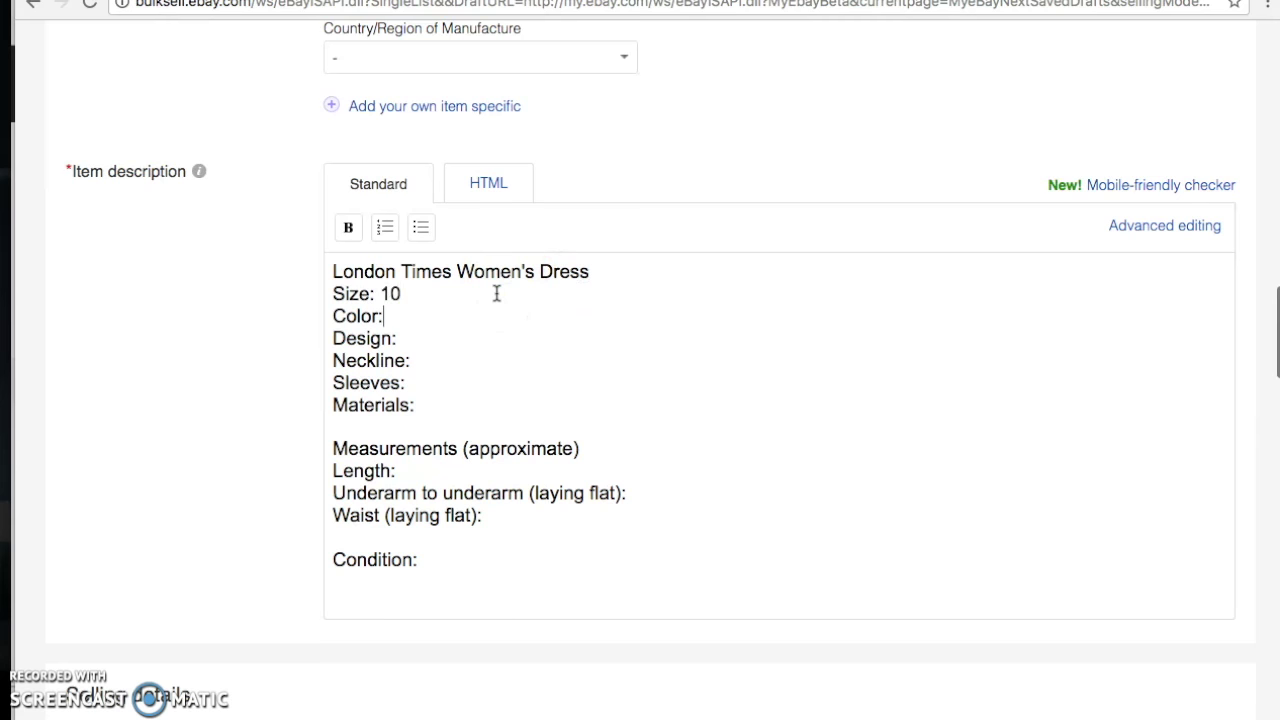
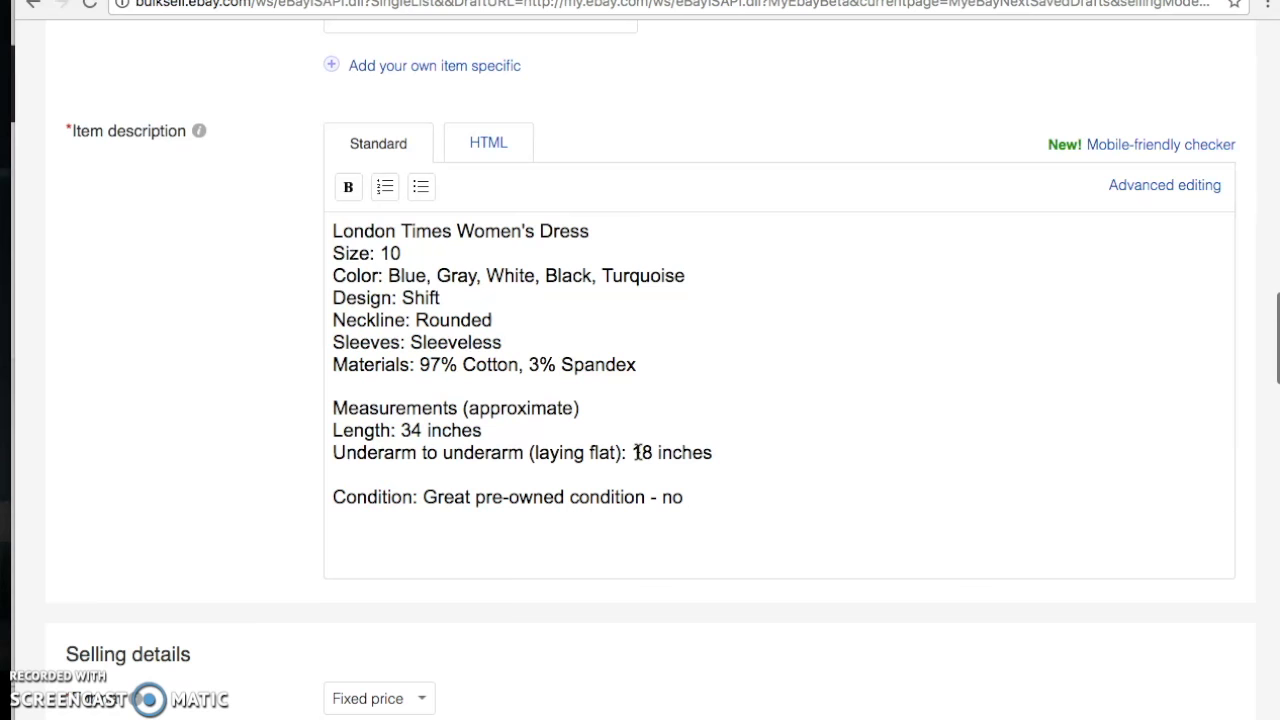
Complete the description's Condition line as "Great pre-owned condition - no holes or stains."
{"action": "key", "text": "BackSpace"}
{"action": "key", "text": "BackSpace"}
{"action": "key", "text": "BackSpace"}
{"action": "key", "text": "BackSpace"}
{"action": "type", "text": "or stains."}
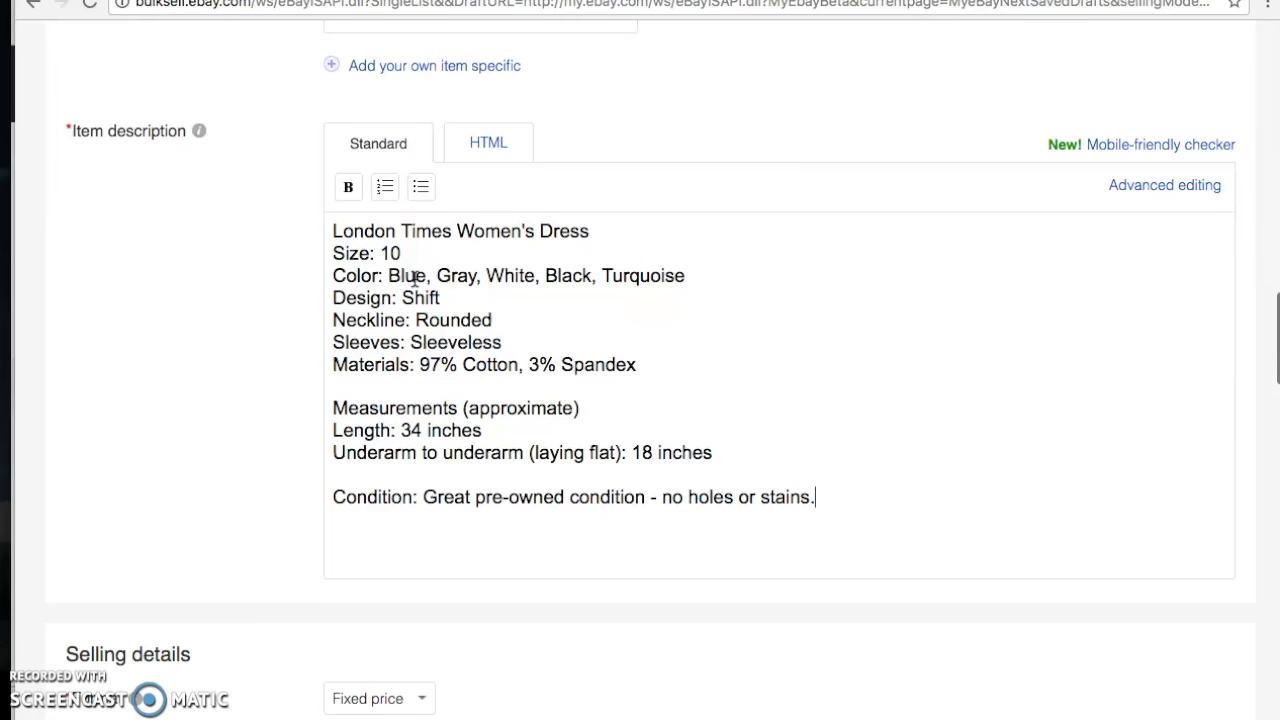
{"action": "scroll", "coordinate": [429, 343], "scroll_direction": "down", "scroll_amount": 5}
{"action": "scroll", "coordinate": [429, 343], "scroll_direction": "down", "scroll_amount": 3}
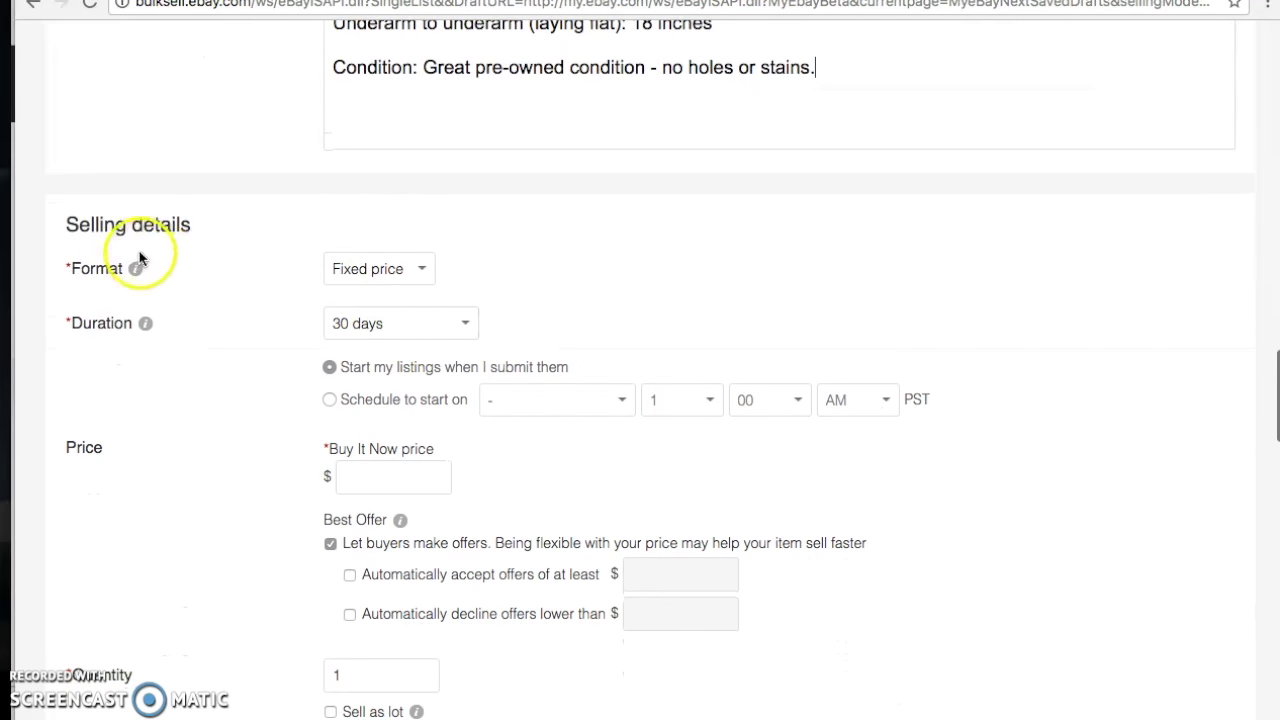
Keep the listing format at Fixed price and set the Buy It Now price to $16.99
{"action": "scroll", "coordinate": [229, 258], "scroll_direction": "down", "scroll_amount": 1}
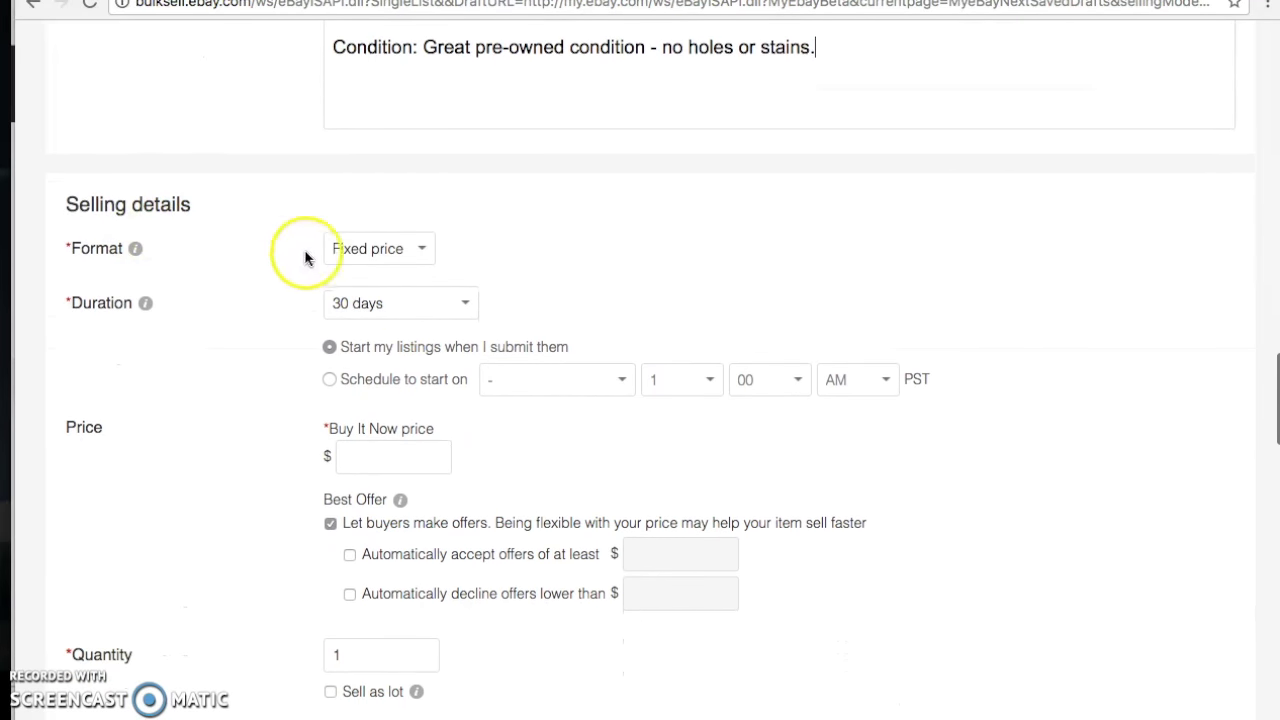
{"action": "left_click", "coordinate": [362, 251]}
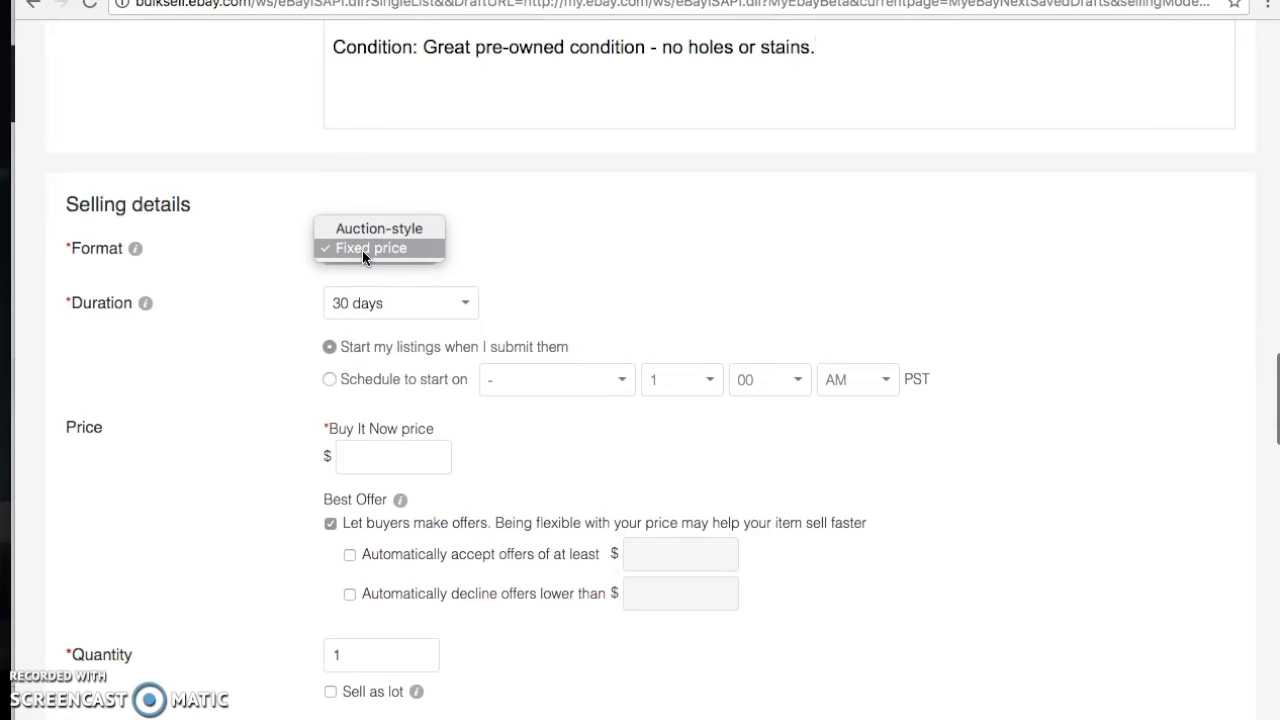
{"action": "left_click", "coordinate": [414, 251]}
{"action": "left_click", "coordinate": [500, 257]}
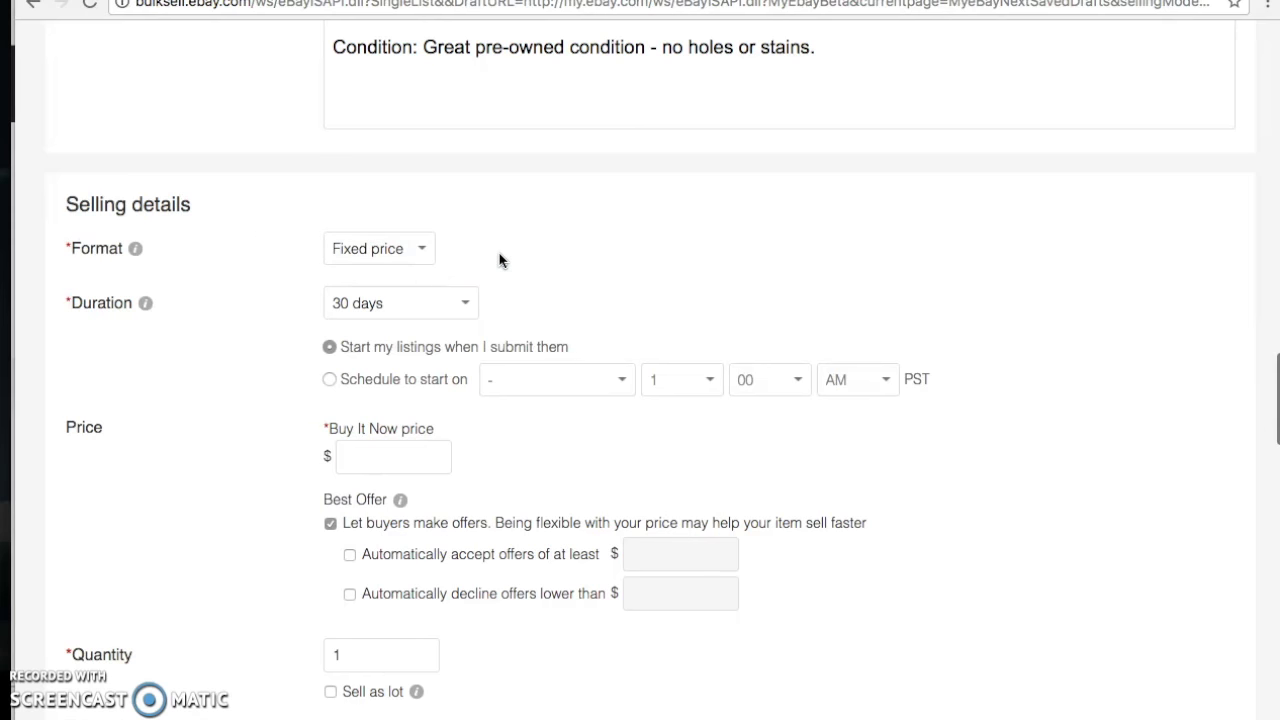
{"action": "scroll", "coordinate": [500, 258], "scroll_direction": "down", "scroll_amount": 1}
{"action": "left_click", "coordinate": [427, 375]}
{"action": "type", "text": "1"}
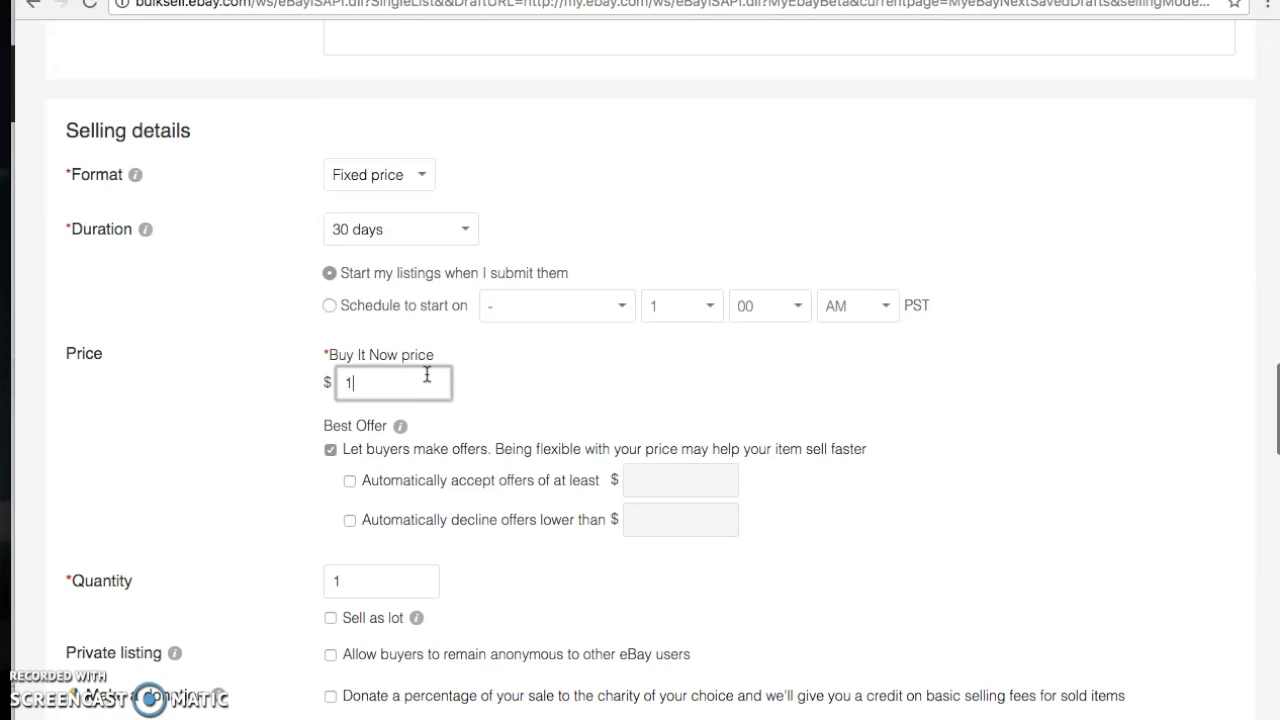
{"action": "type", "text": "6.99"}
{"action": "left_click", "coordinate": [377, 398]}
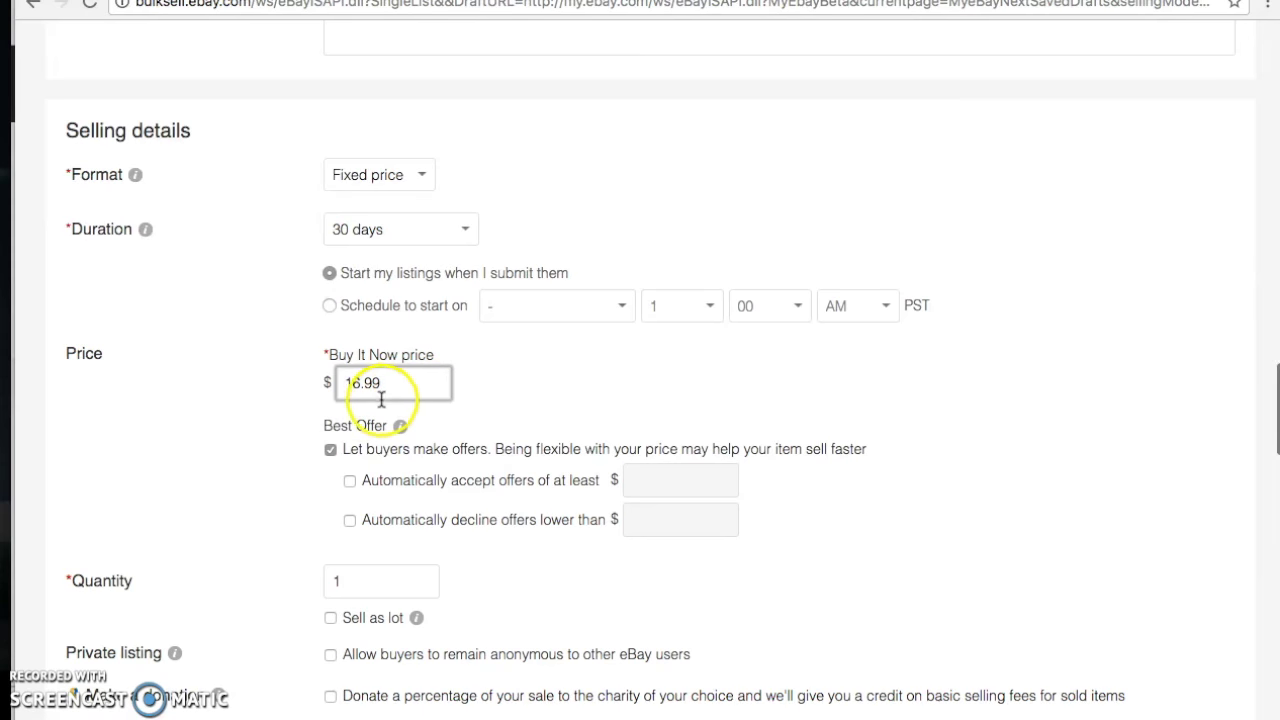
Review the listing's Best Offer, payment, return, shipping, package weight and item location settings through to the fees
{"action": "scroll", "coordinate": [377, 398], "scroll_direction": "down", "scroll_amount": 1}
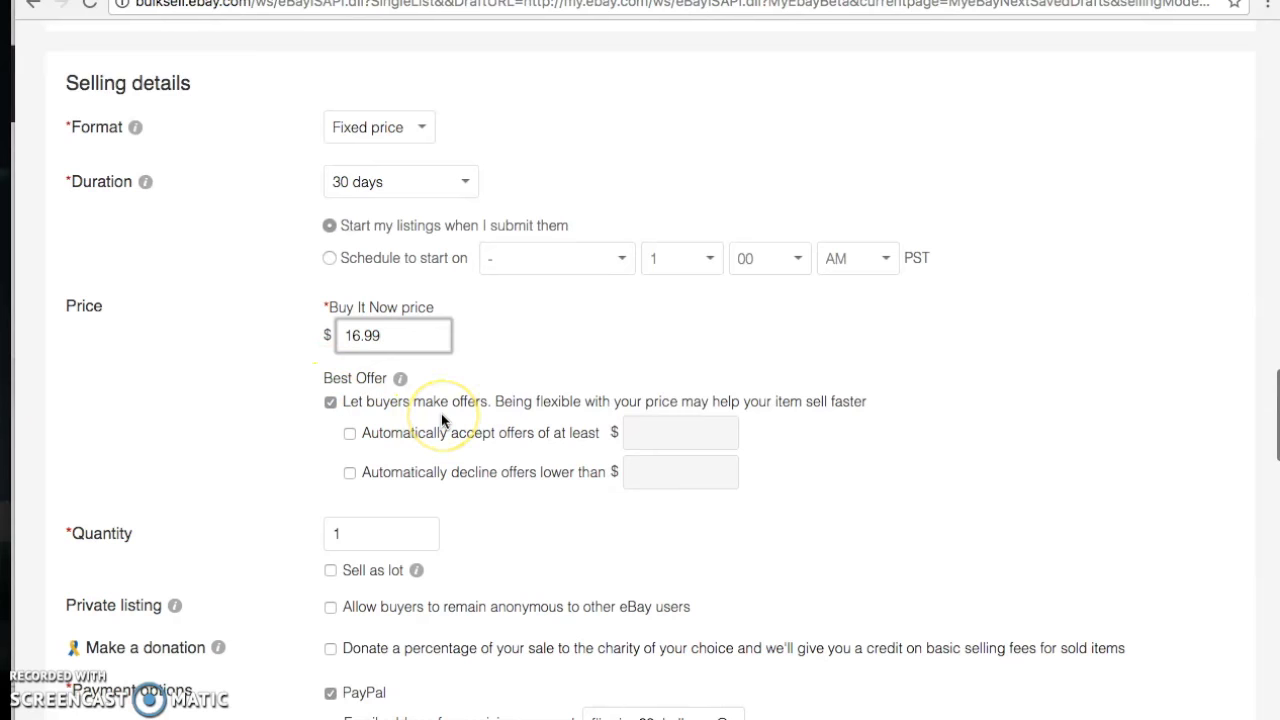
{"action": "scroll", "coordinate": [441, 420], "scroll_direction": "down", "scroll_amount": 5}
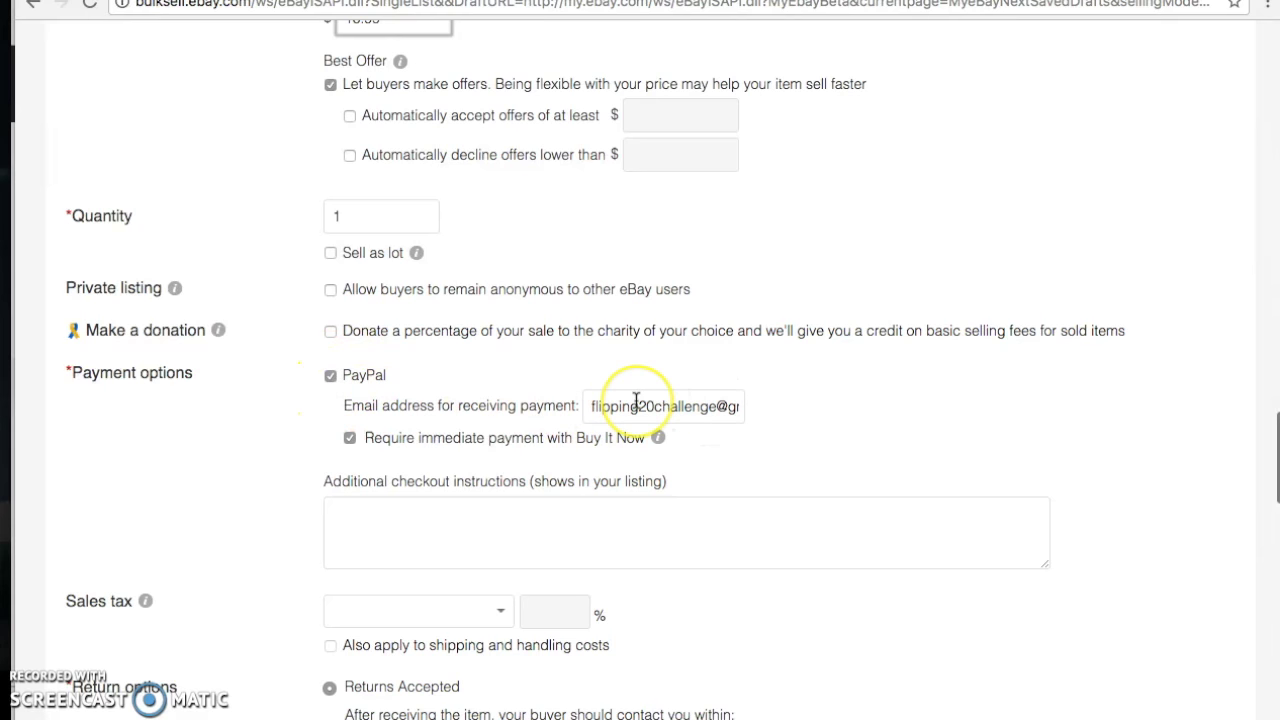
{"action": "scroll", "coordinate": [636, 400], "scroll_direction": "down", "scroll_amount": 2}
{"action": "scroll", "coordinate": [636, 400], "scroll_direction": "down", "scroll_amount": 1}
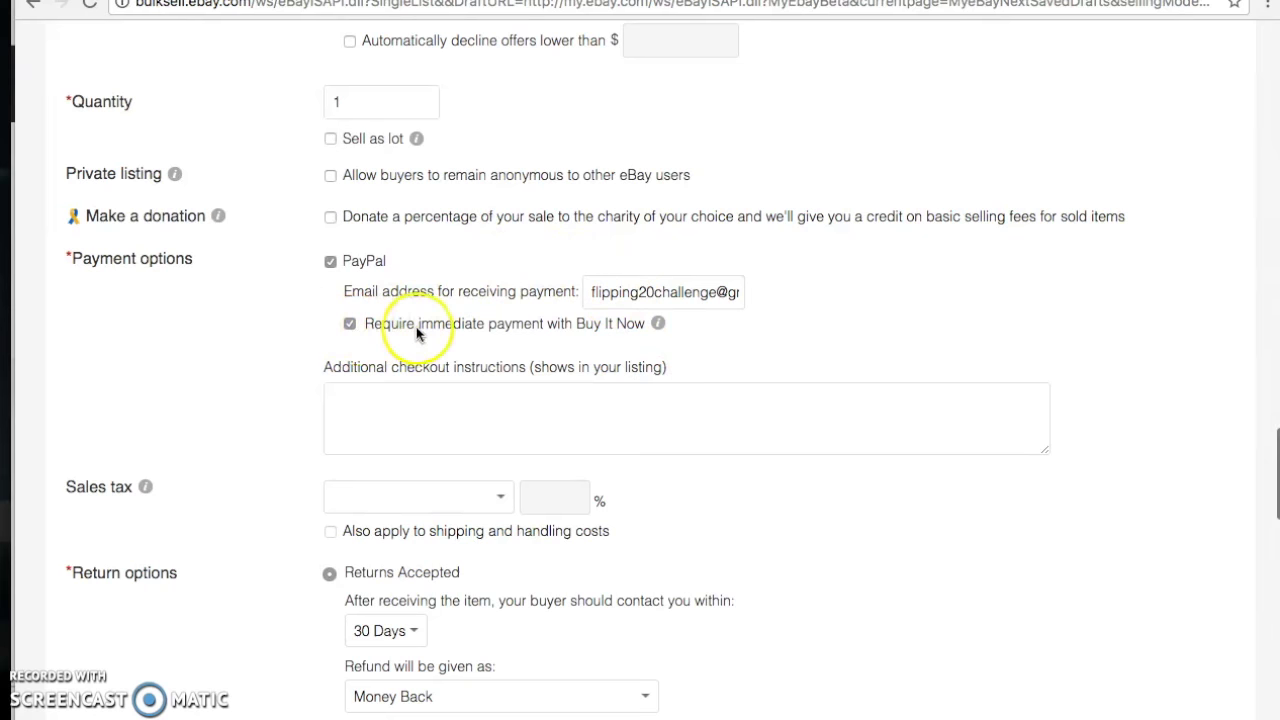
{"action": "scroll", "coordinate": [505, 335], "scroll_direction": "down", "scroll_amount": 4}
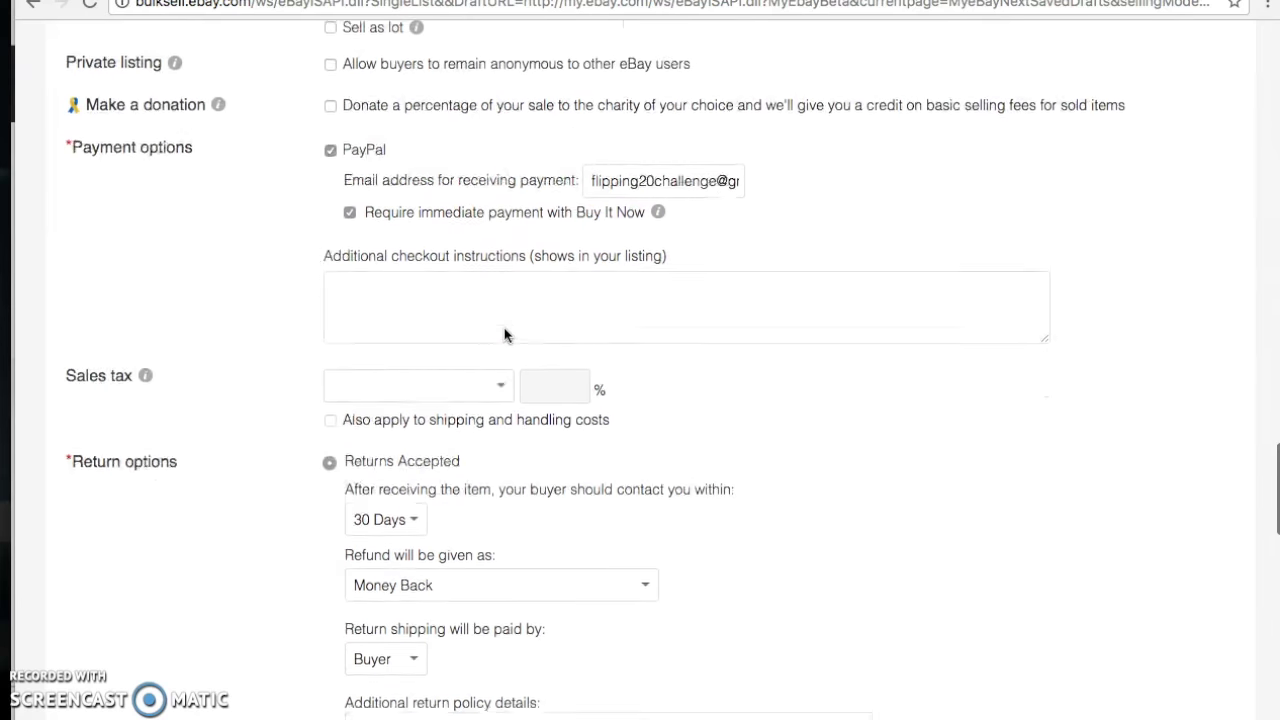
{"action": "scroll", "coordinate": [423, 337], "scroll_direction": "down", "scroll_amount": 2}
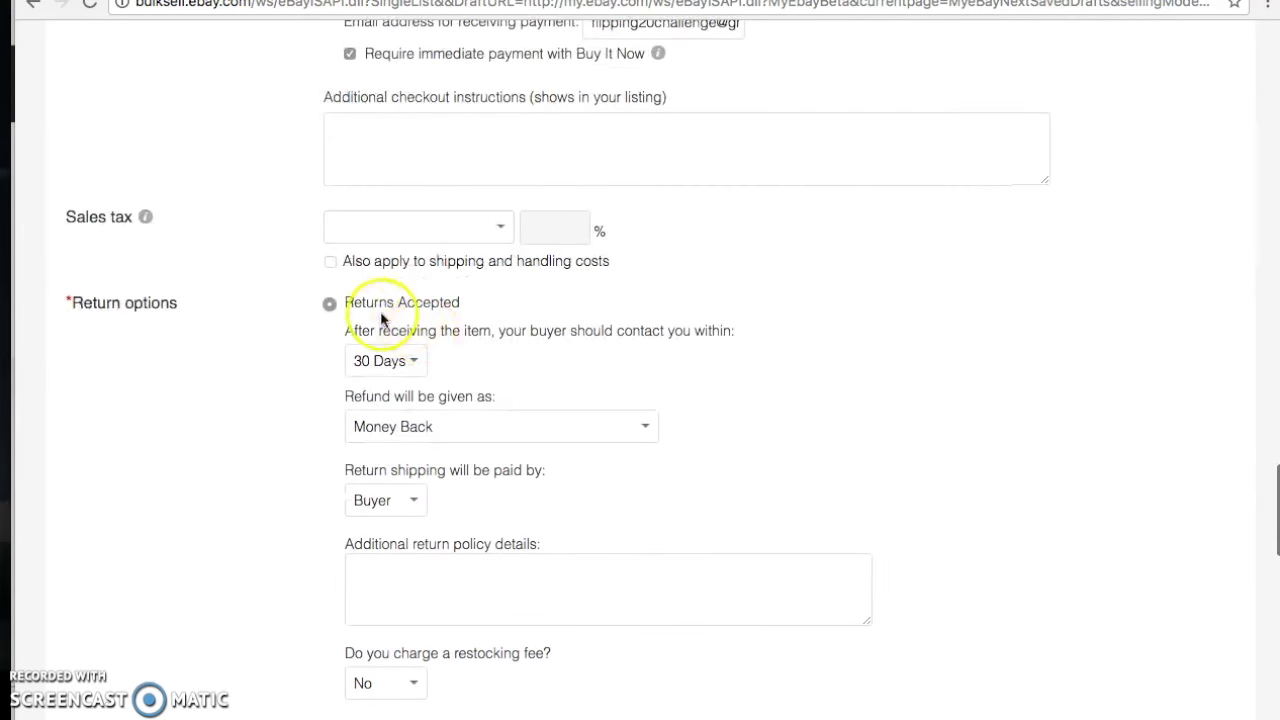
{"action": "scroll", "coordinate": [429, 316], "scroll_direction": "down", "scroll_amount": 1}
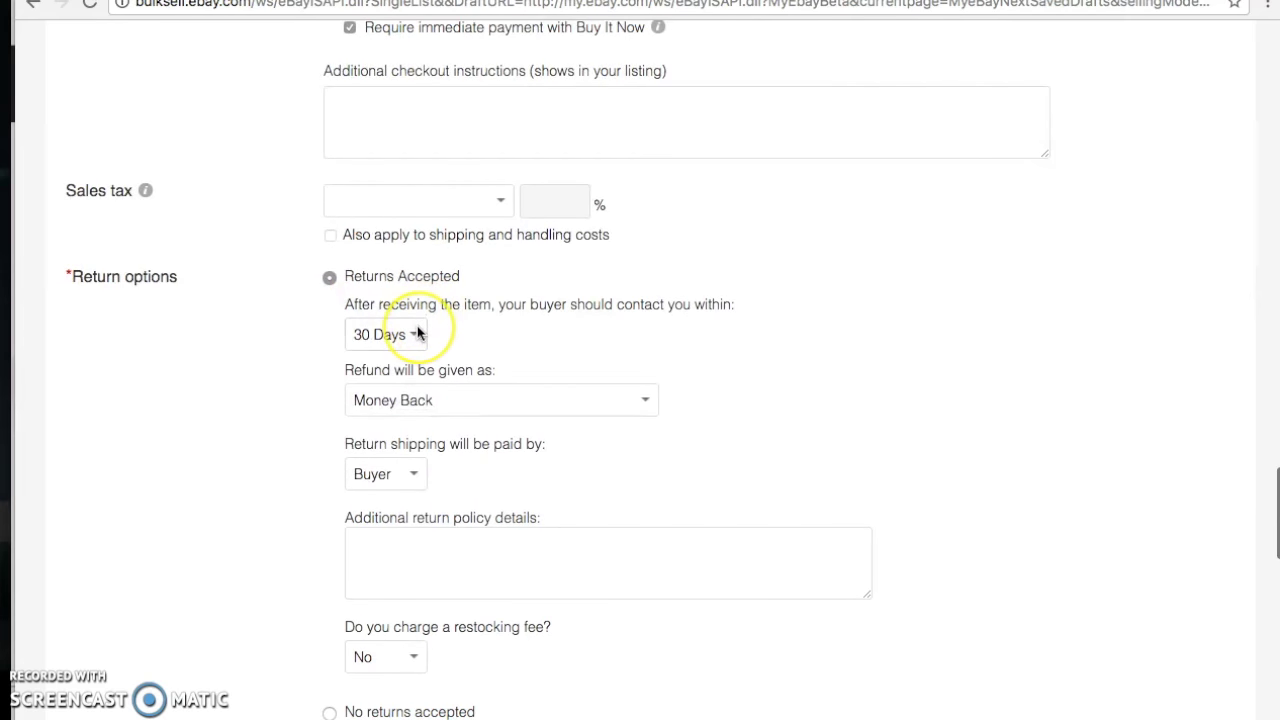
{"action": "scroll", "coordinate": [420, 325], "scroll_direction": "down", "scroll_amount": 2}
{"action": "scroll", "coordinate": [418, 333], "scroll_direction": "down", "scroll_amount": 1}
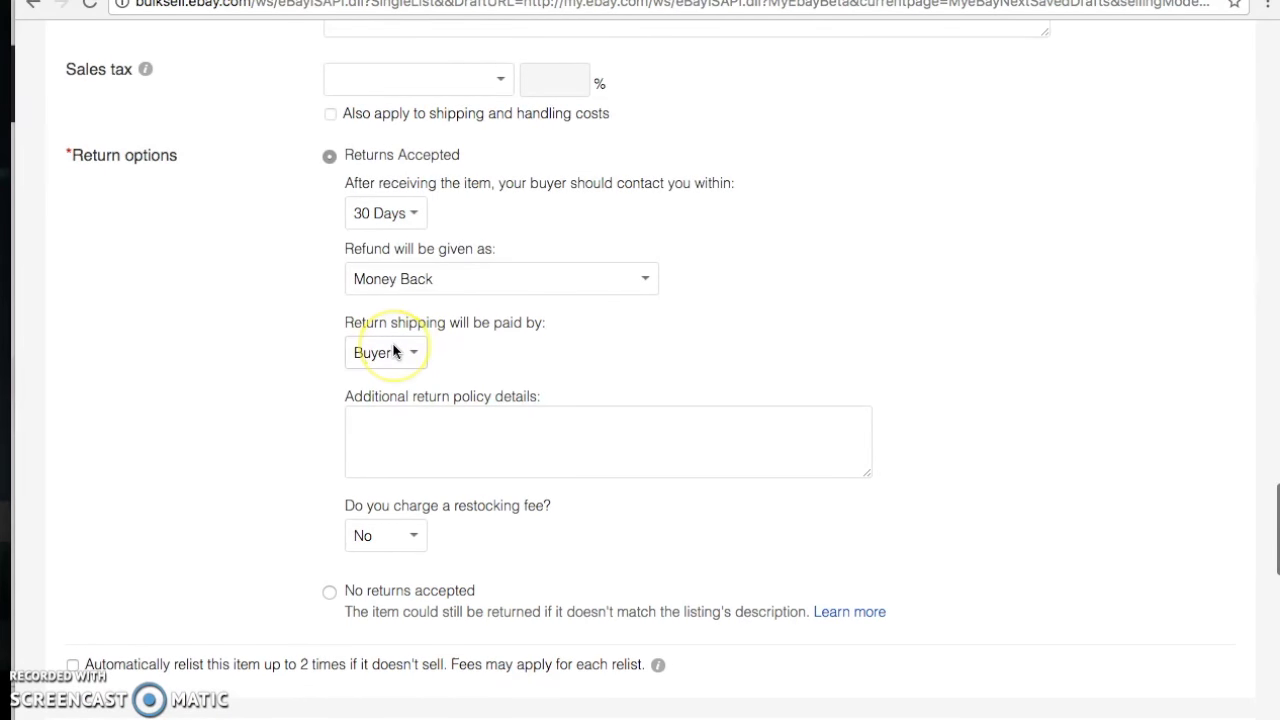
{"action": "scroll", "coordinate": [393, 349], "scroll_direction": "down", "scroll_amount": 8}
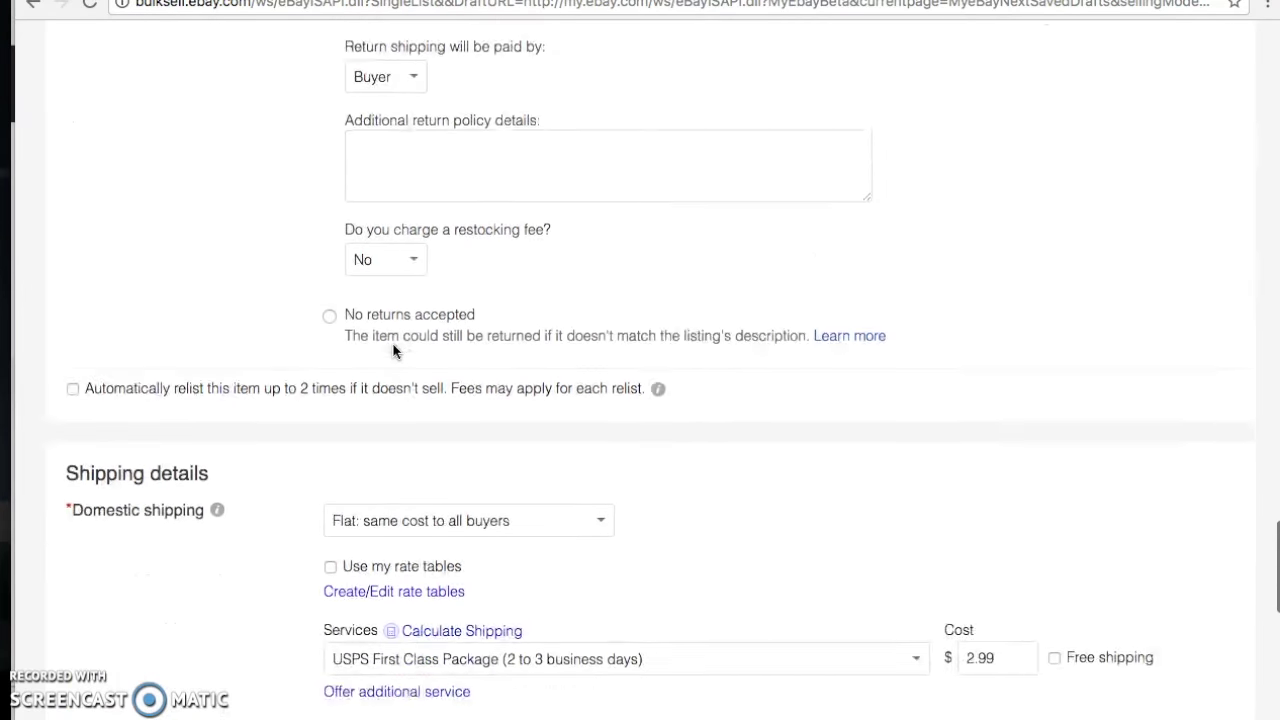
{"action": "scroll", "coordinate": [393, 351], "scroll_direction": "down", "scroll_amount": 3}
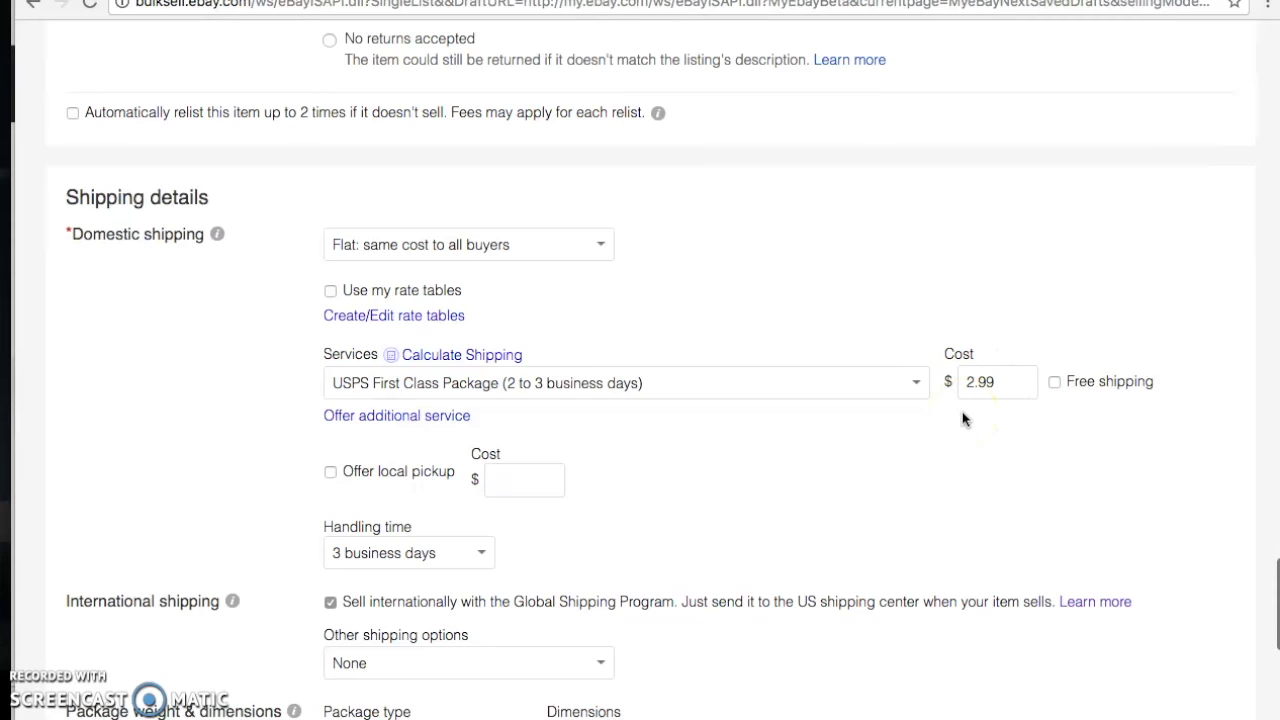
{"action": "scroll", "coordinate": [966, 402], "scroll_direction": "down", "scroll_amount": 5}
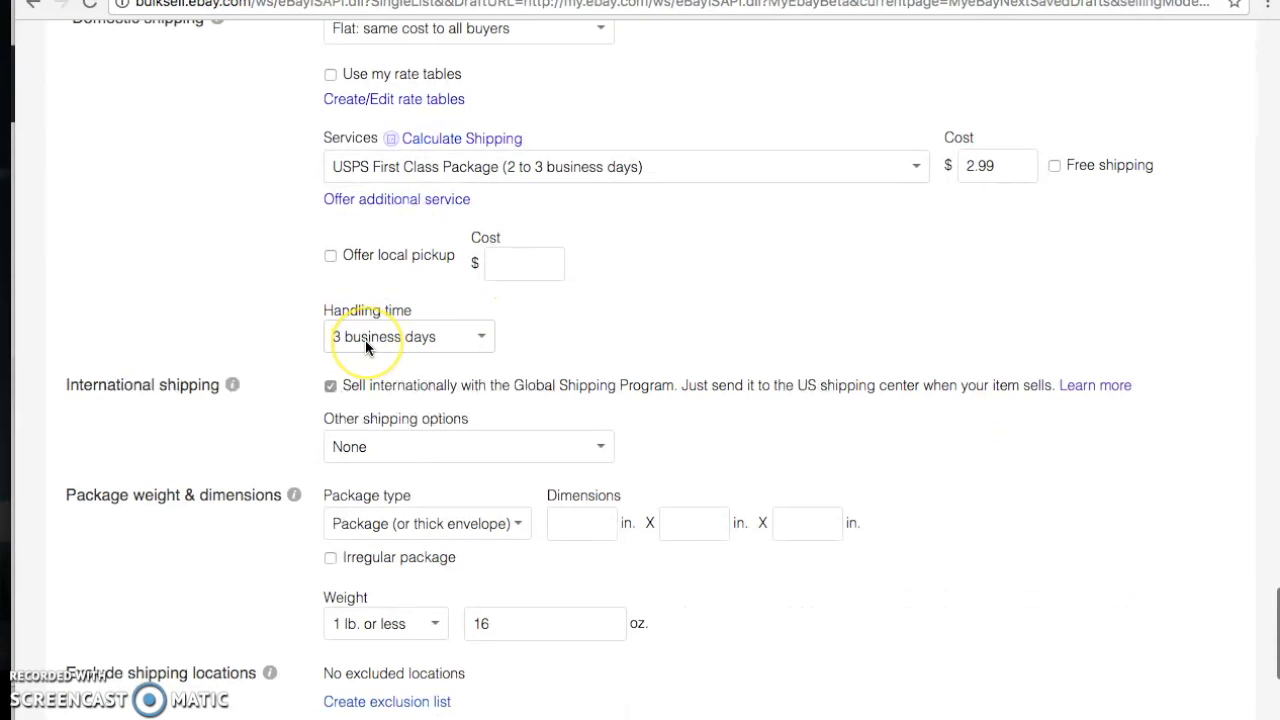
{"action": "scroll", "coordinate": [365, 340], "scroll_direction": "down", "scroll_amount": 6}
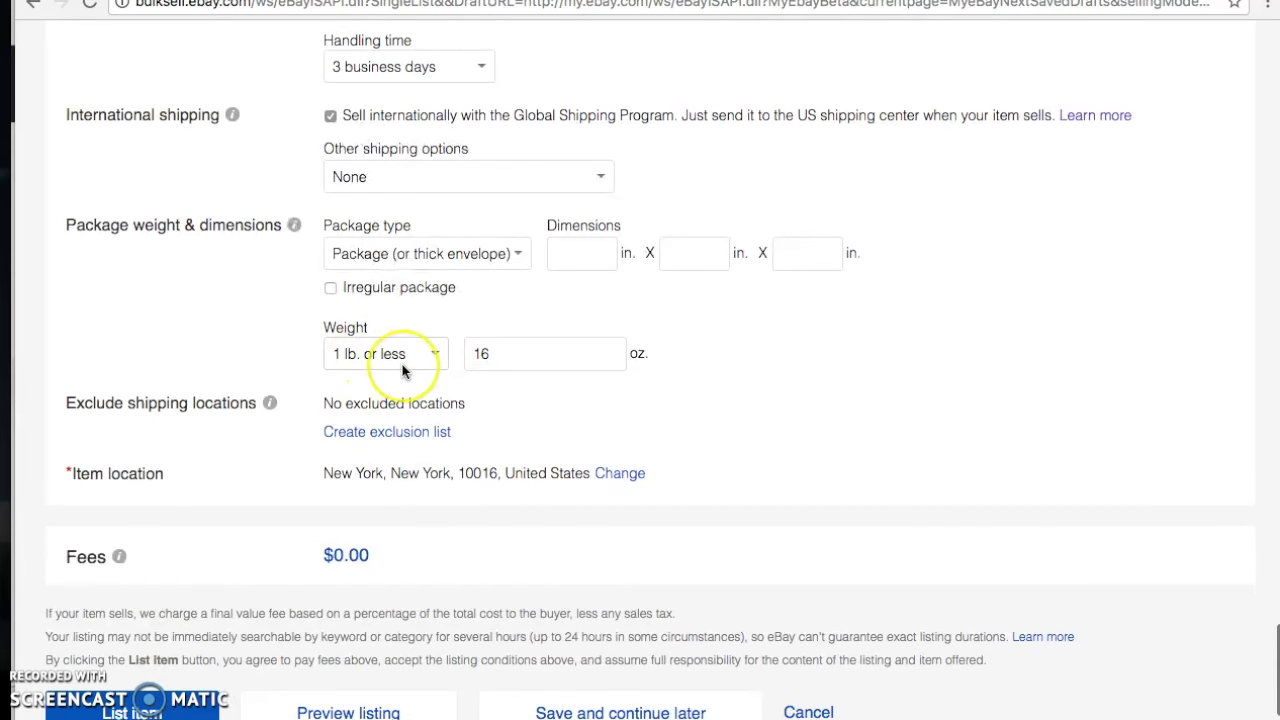
{"action": "scroll", "coordinate": [403, 371], "scroll_direction": "down", "scroll_amount": 2}
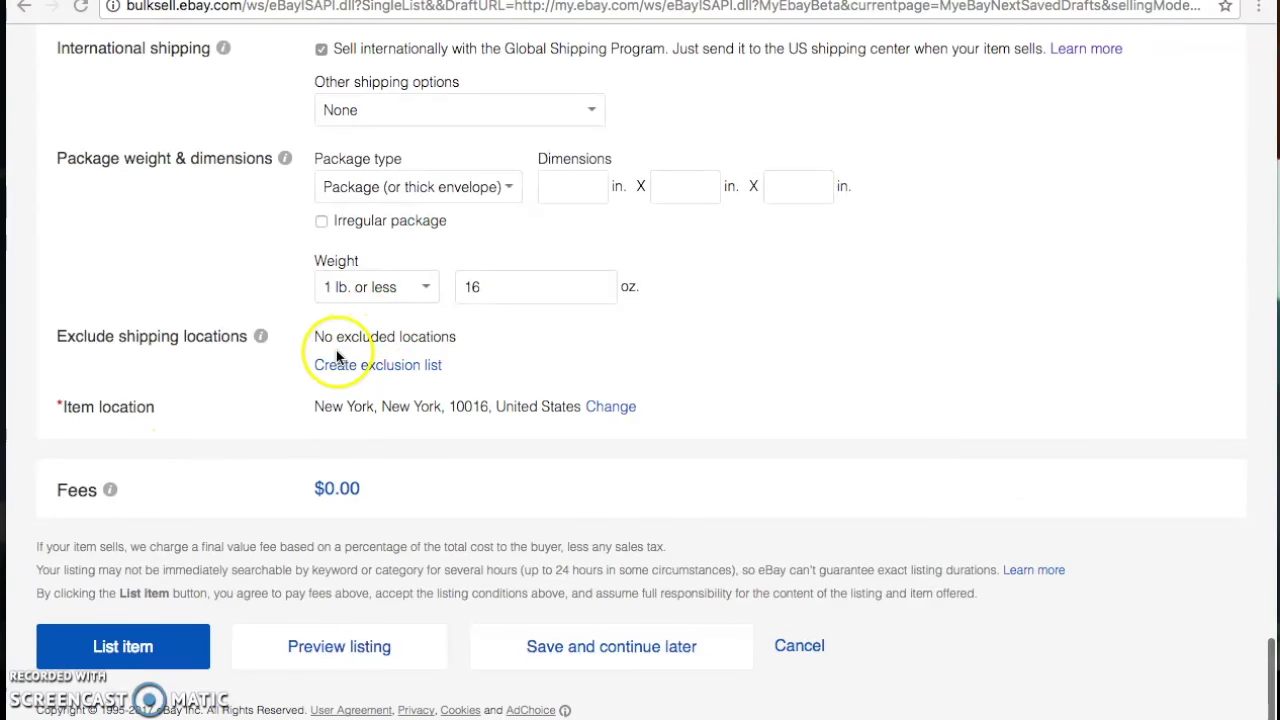
List the dress for sale and open its published listing page
{"action": "left_click", "coordinate": [143, 648]}
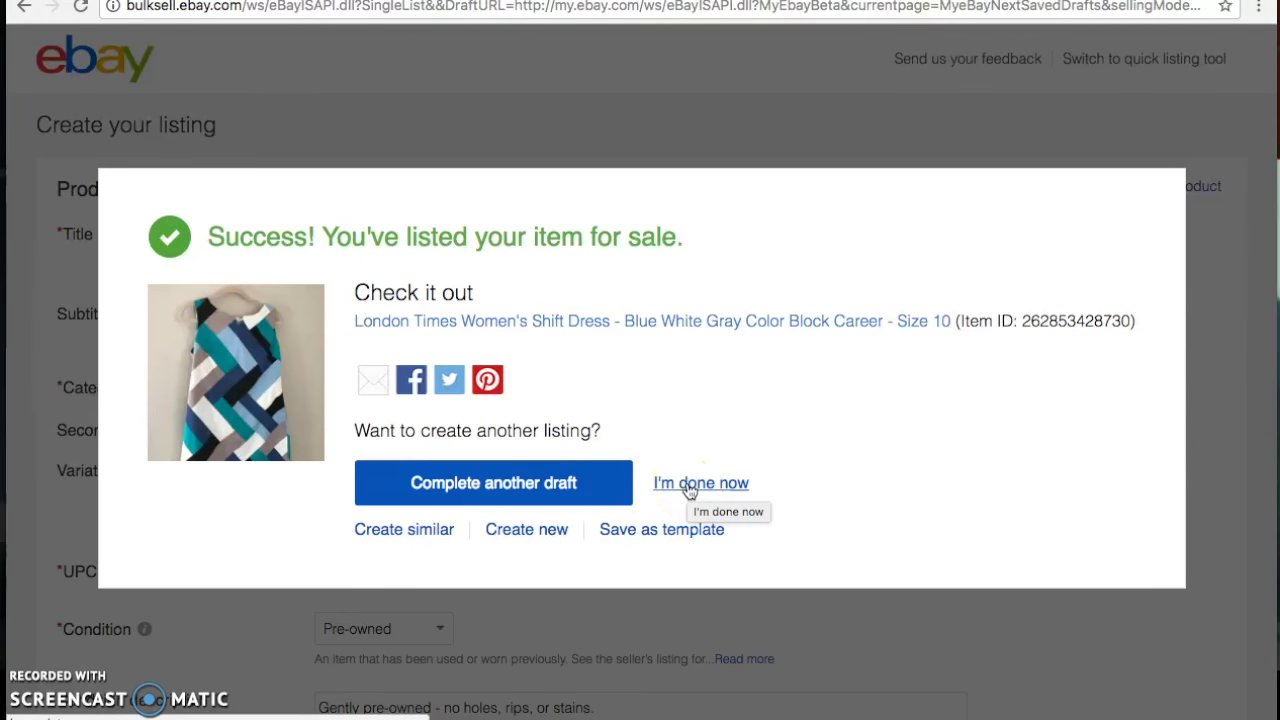
{"action": "left_click", "coordinate": [656, 324]}
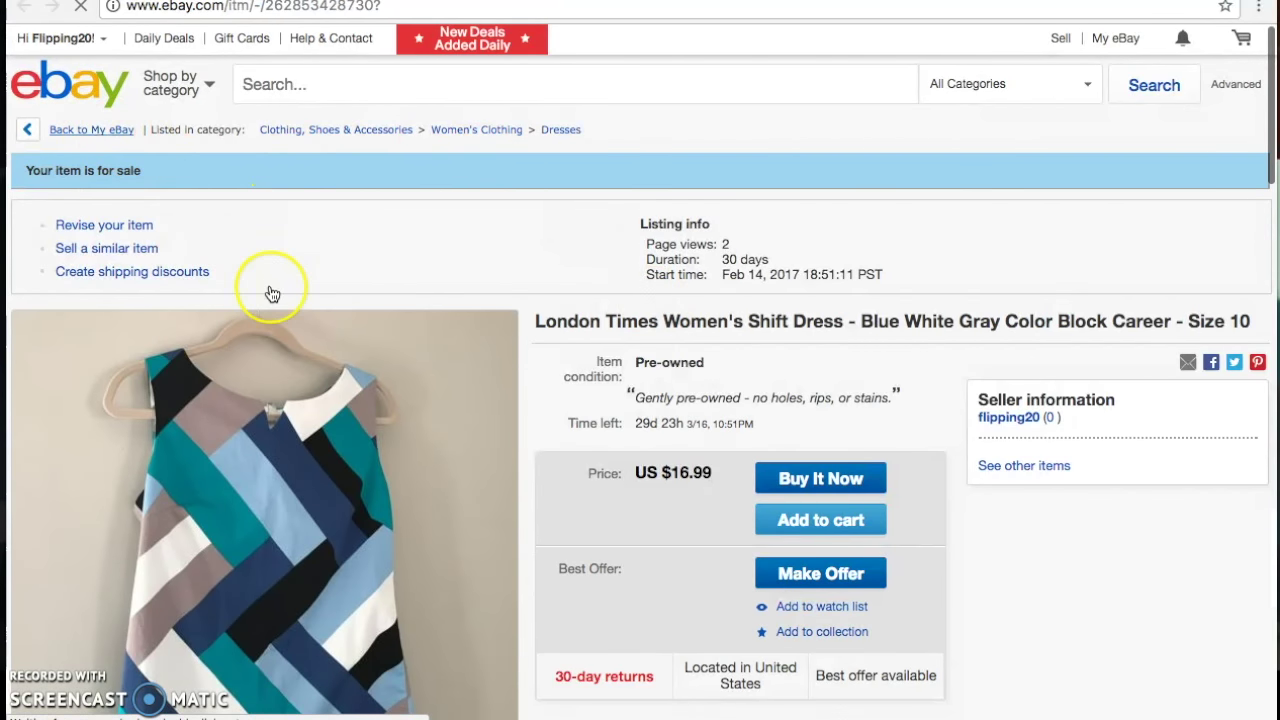
Check the published listing's price and shipping summary and view several of the dress photos
{"action": "scroll", "coordinate": [272, 294], "scroll_direction": "down", "scroll_amount": 1}
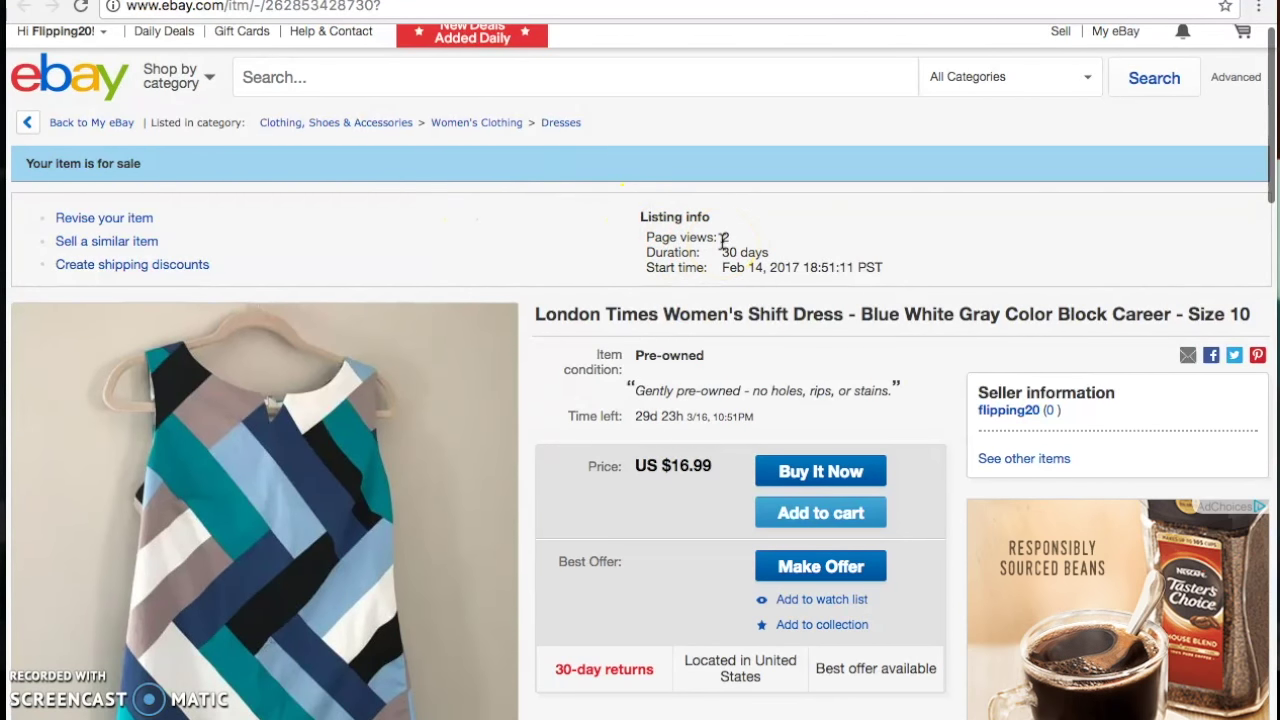
{"action": "scroll", "coordinate": [723, 241], "scroll_direction": "down", "scroll_amount": 3}
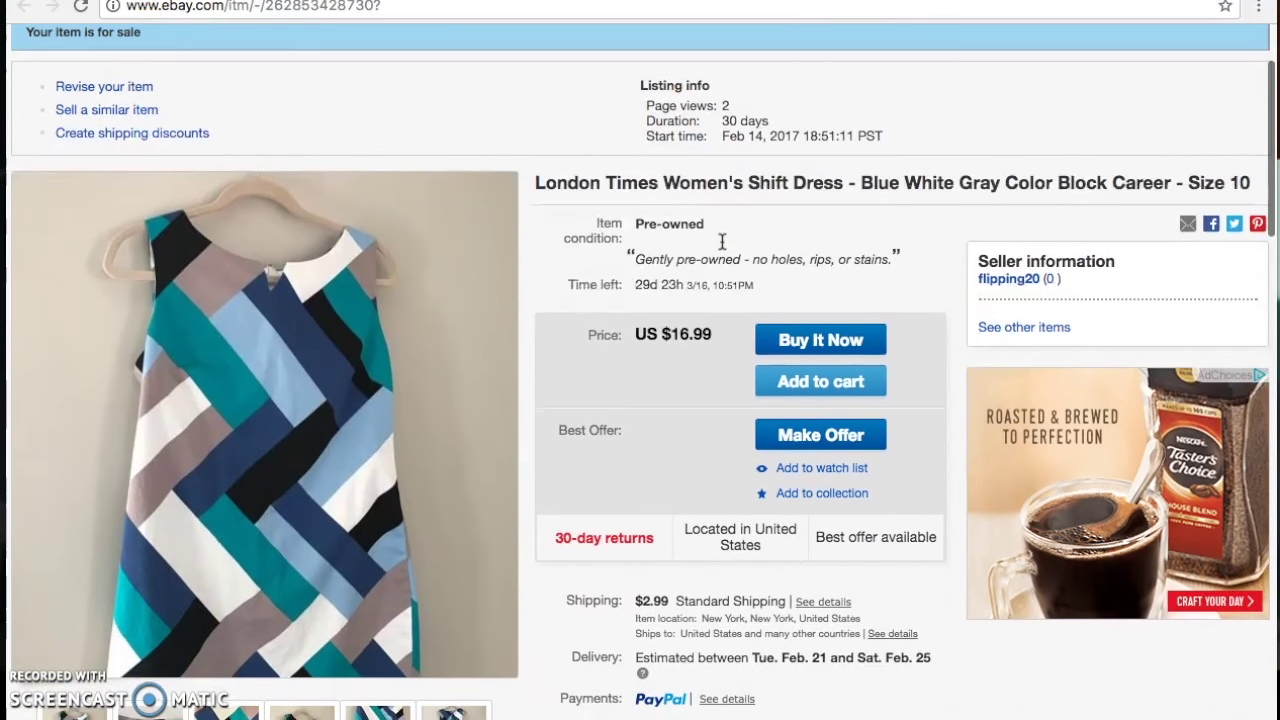
{"action": "scroll", "coordinate": [721, 241], "scroll_direction": "down", "scroll_amount": 3}
{"action": "scroll", "coordinate": [720, 238], "scroll_direction": "up", "scroll_amount": 2}
{"action": "scroll", "coordinate": [721, 241], "scroll_direction": "down", "scroll_amount": 3}
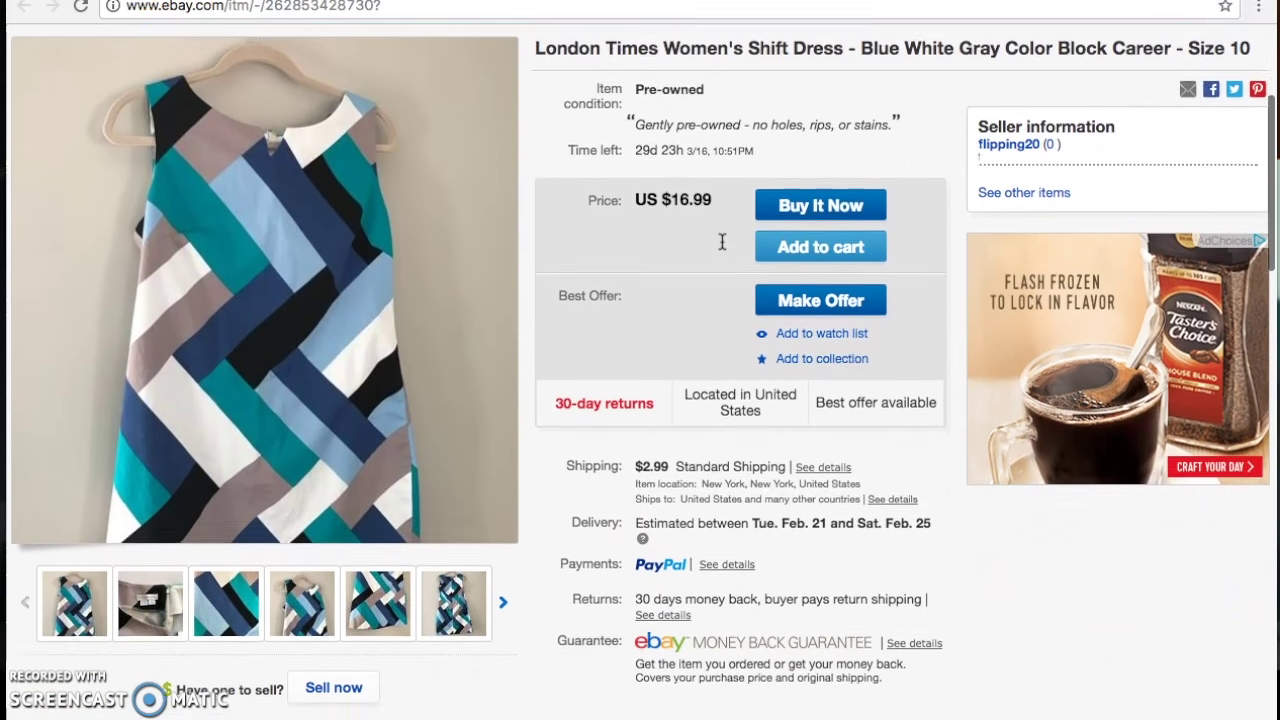
{"action": "left_click", "coordinate": [338, 418]}
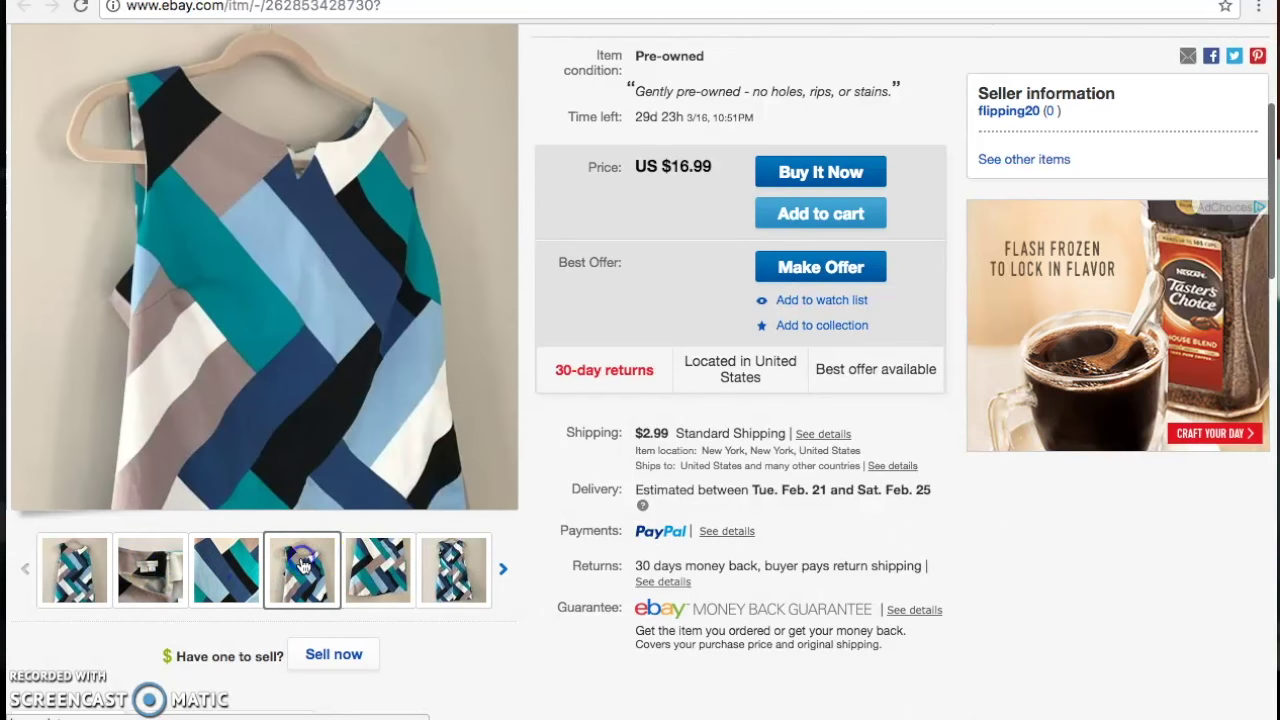
{"action": "left_click", "coordinate": [378, 568]}
{"action": "left_click", "coordinate": [460, 567]}
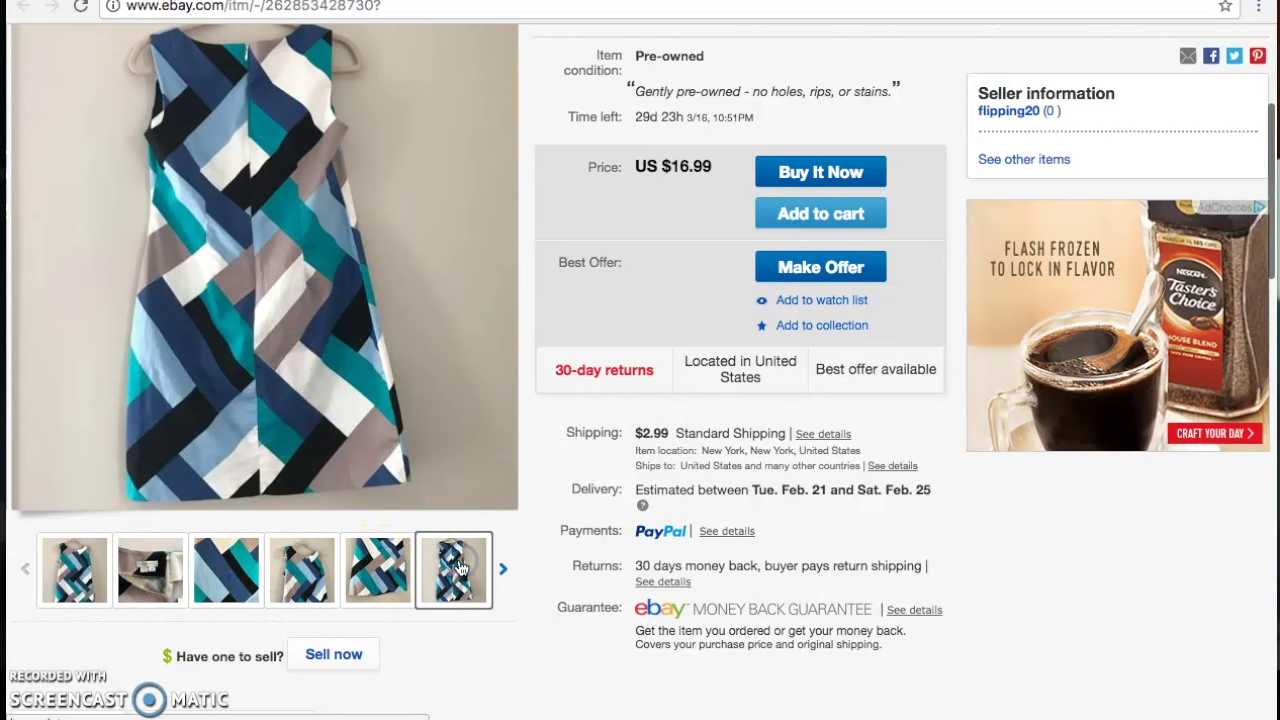
Examine the published listing's item specifics, description and buying options
{"action": "scroll", "coordinate": [460, 567], "scroll_direction": "down", "scroll_amount": 5}
{"action": "scroll", "coordinate": [460, 567], "scroll_direction": "down", "scroll_amount": 2}
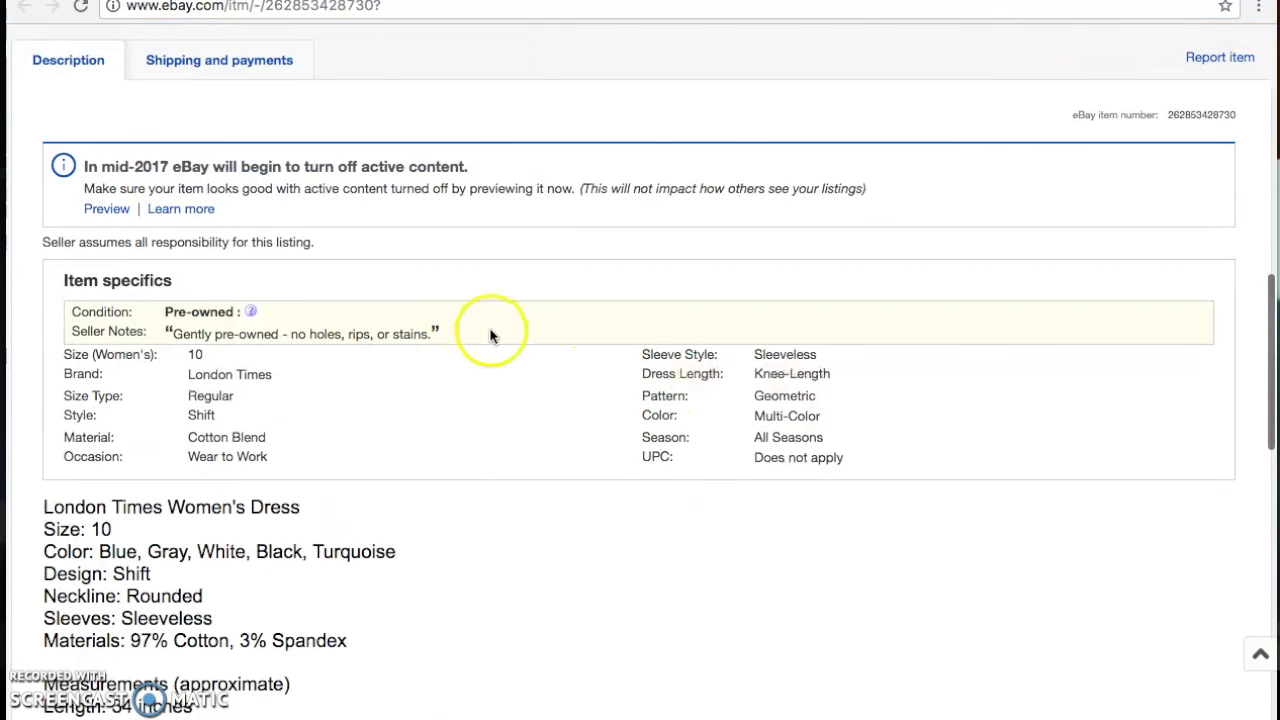
{"action": "scroll", "coordinate": [491, 334], "scroll_direction": "down", "scroll_amount": 3}
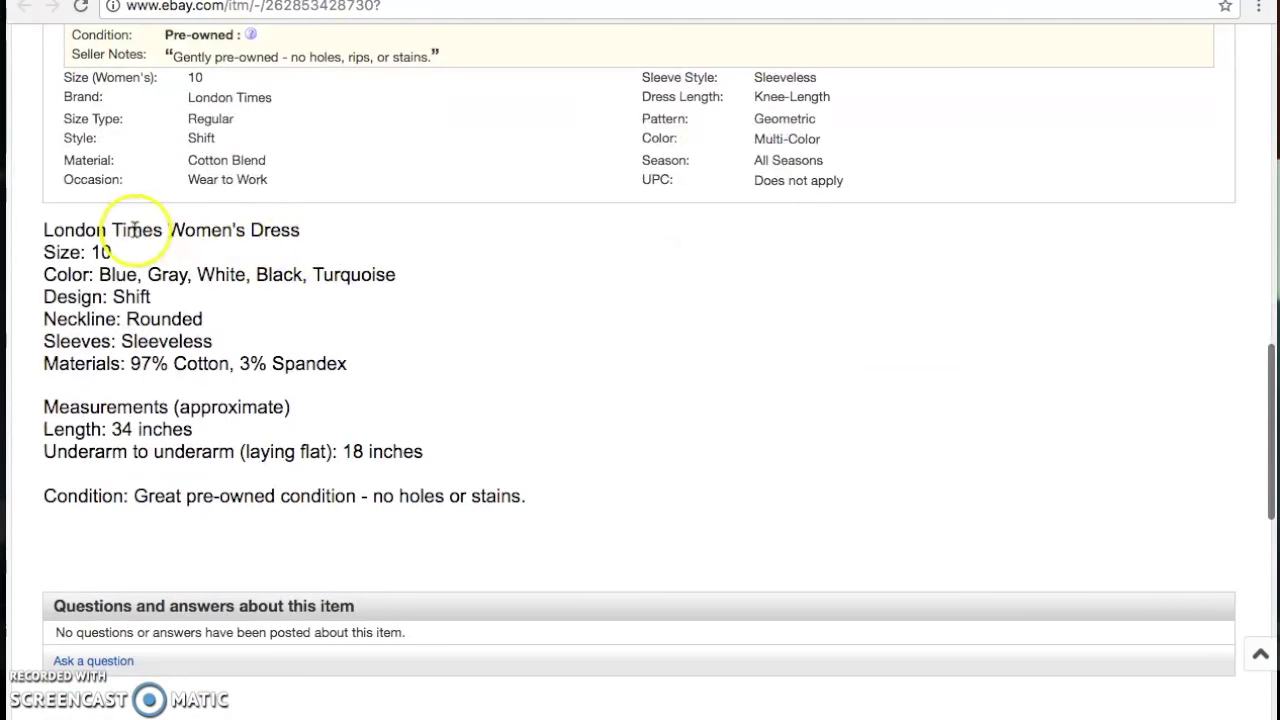
{"action": "scroll", "coordinate": [155, 490], "scroll_direction": "down", "scroll_amount": 10}
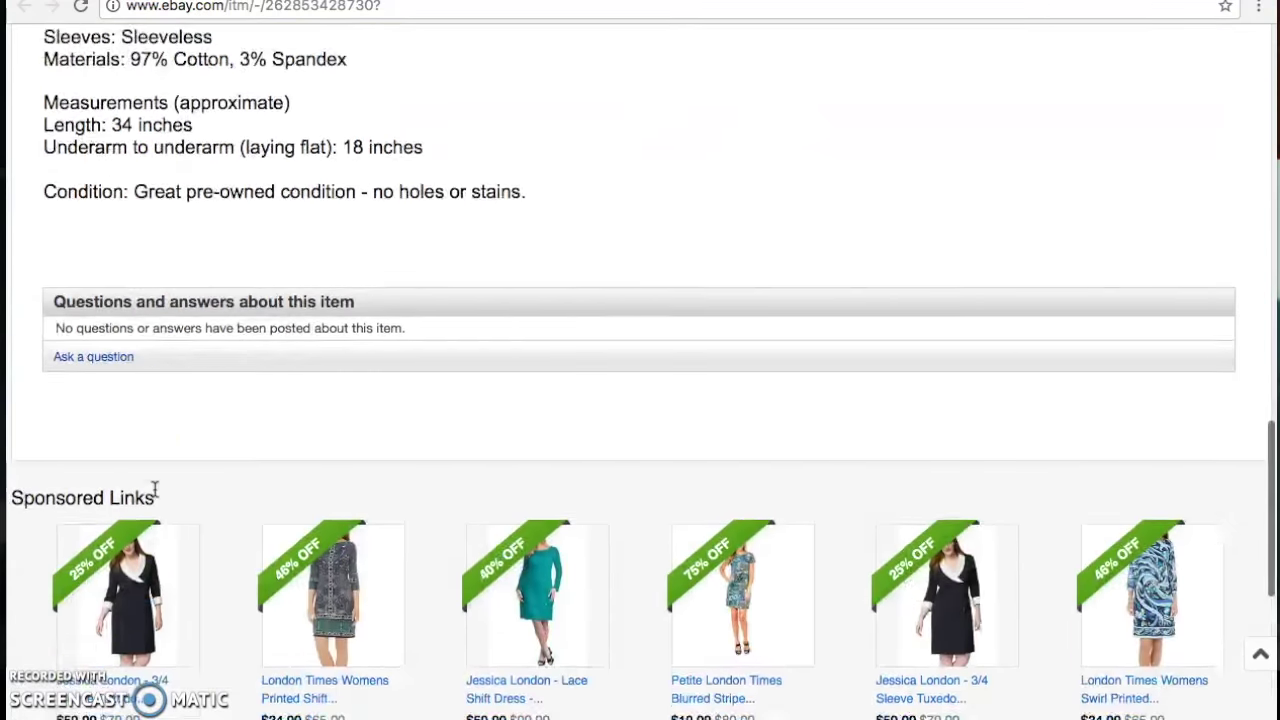
{"action": "scroll", "coordinate": [155, 489], "scroll_direction": "up", "scroll_amount": 15}
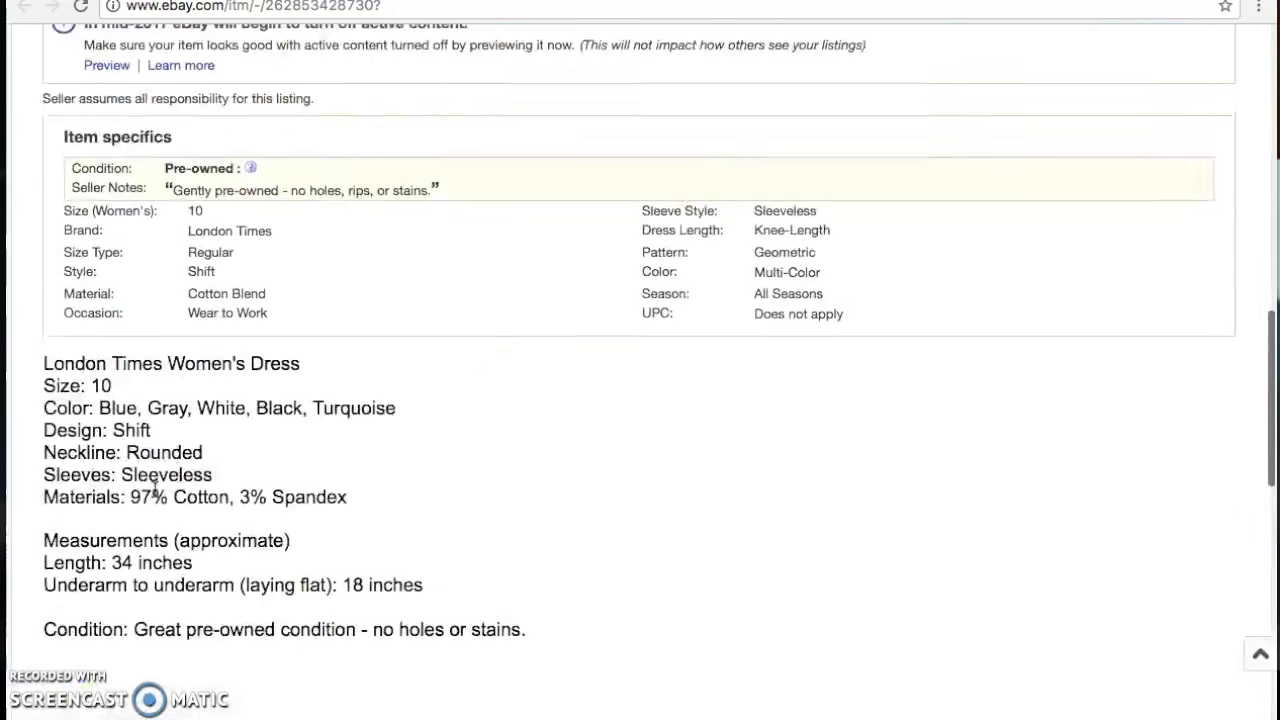
{"action": "scroll", "coordinate": [155, 489], "scroll_direction": "up", "scroll_amount": 1}
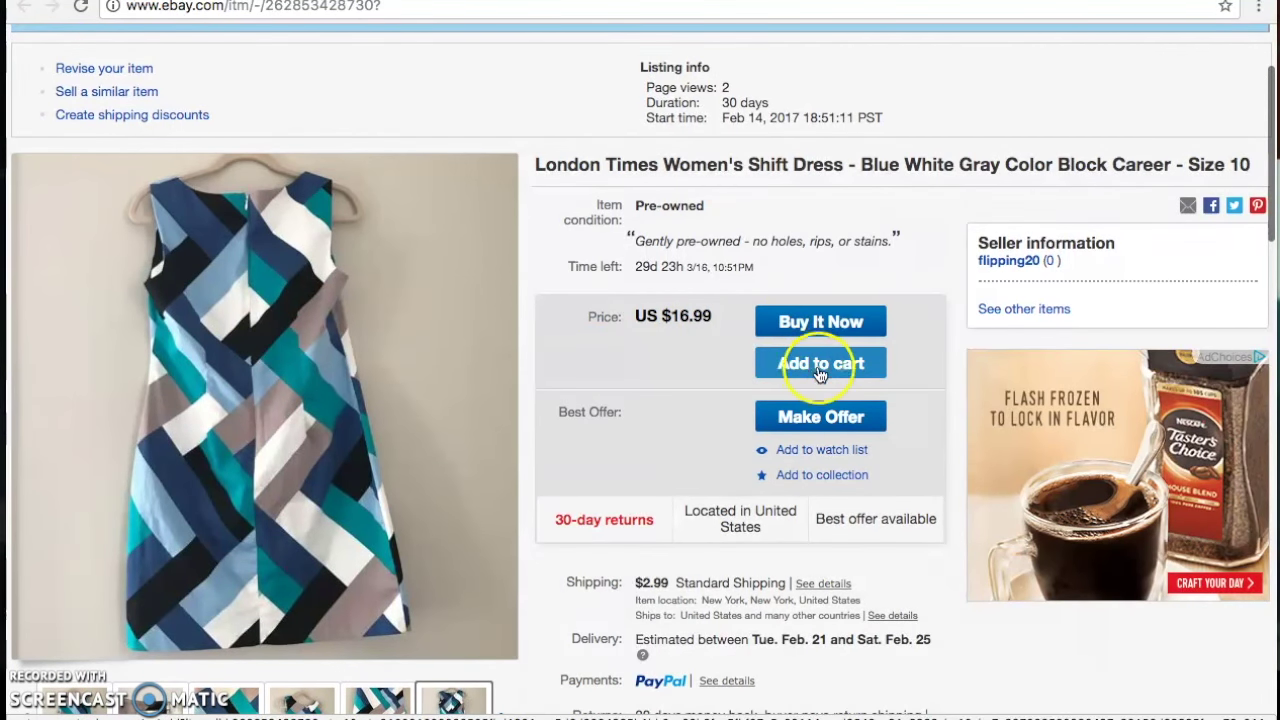
{"action": "left_click", "coordinate": [799, 433]}
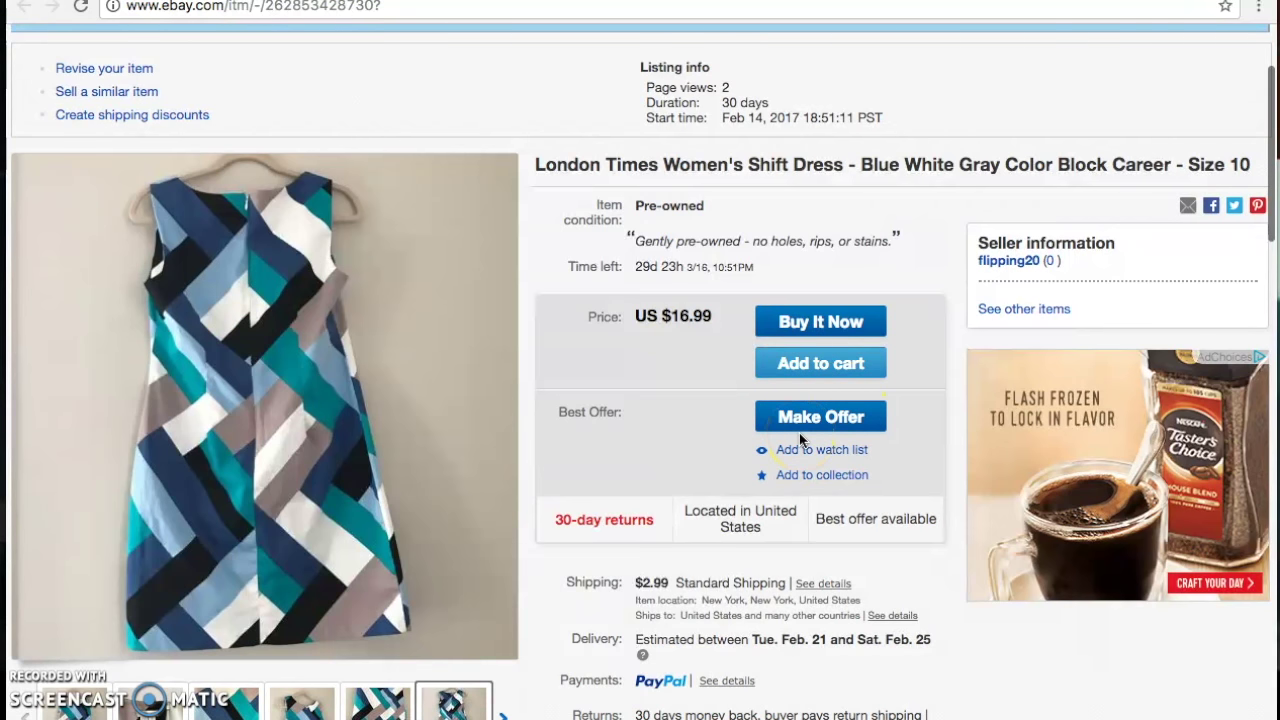
{"action": "scroll", "coordinate": [799, 433], "scroll_direction": "up", "scroll_amount": 3}
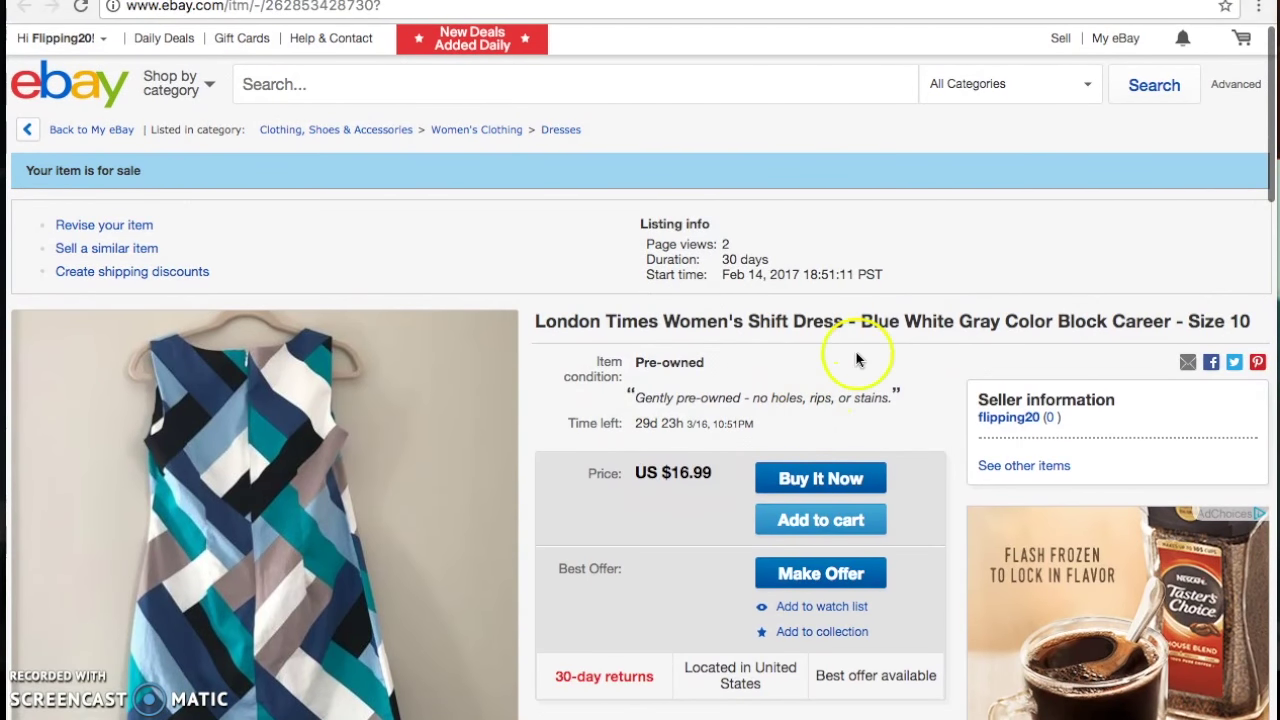
Start a new listing from the Women's Tops & Blouses template
{"action": "left_click", "coordinate": [1061, 40]}
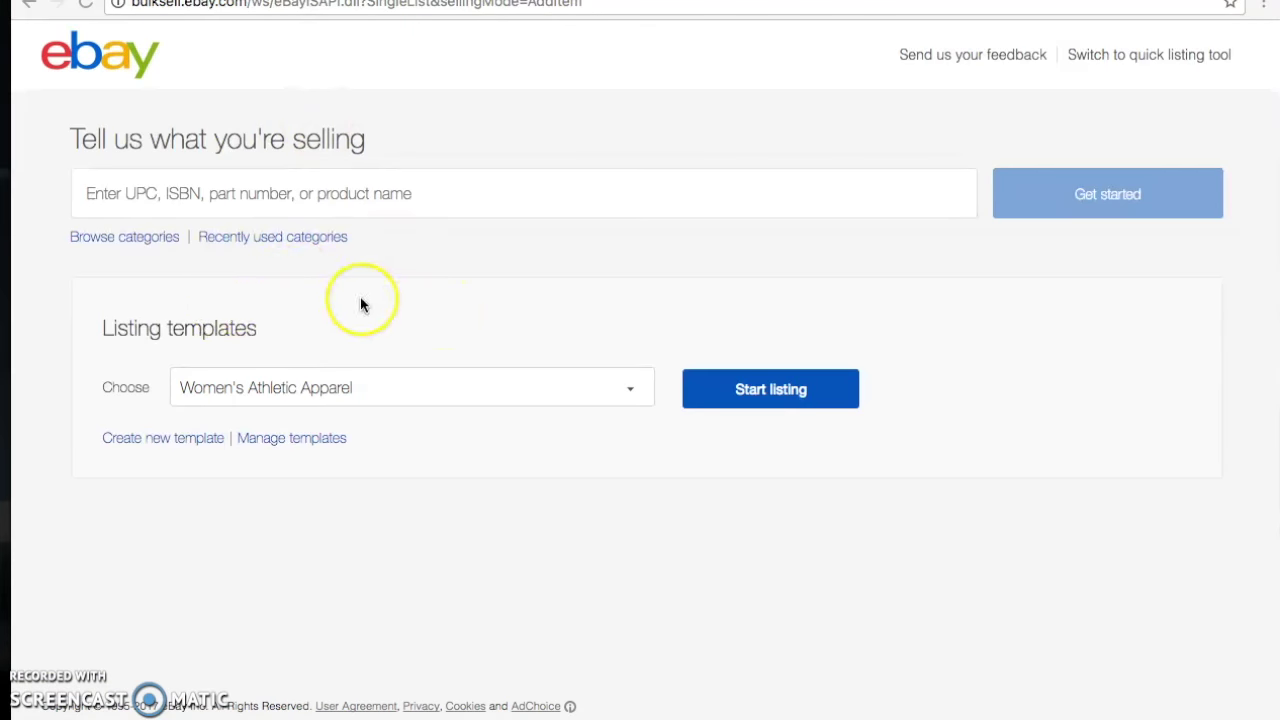
{"action": "left_click", "coordinate": [629, 392]}
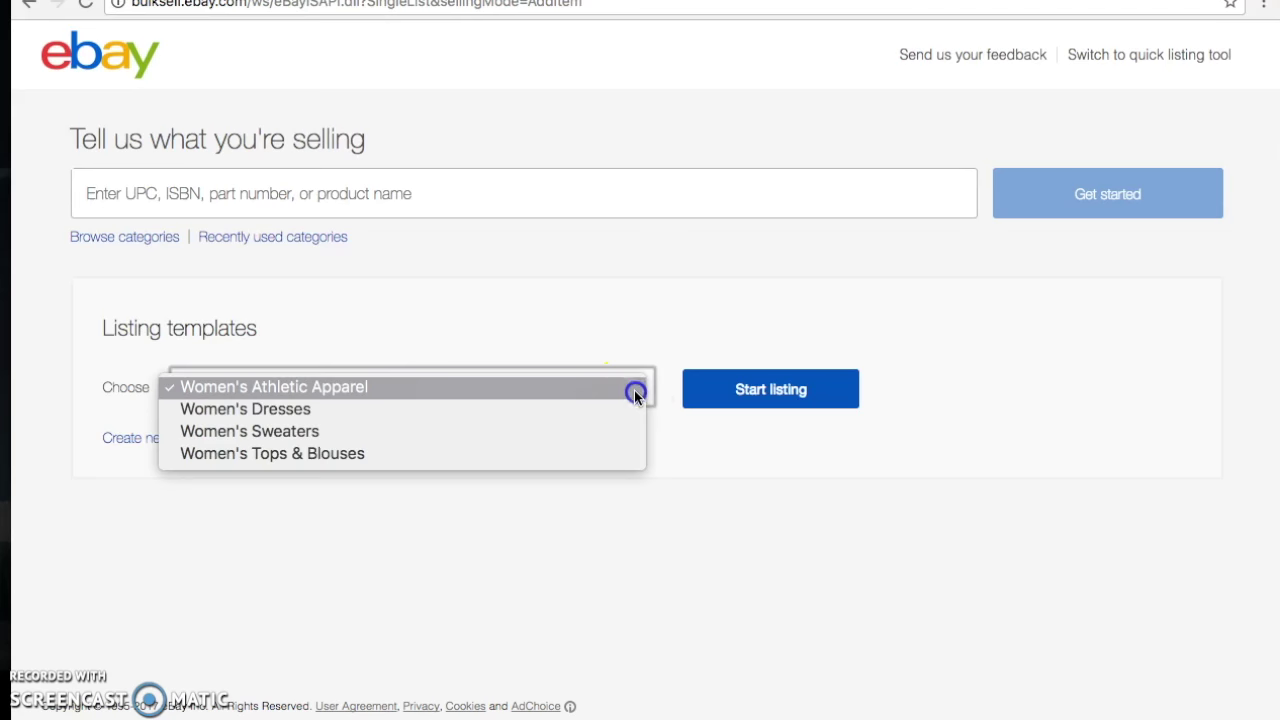
{"action": "left_click", "coordinate": [569, 450]}
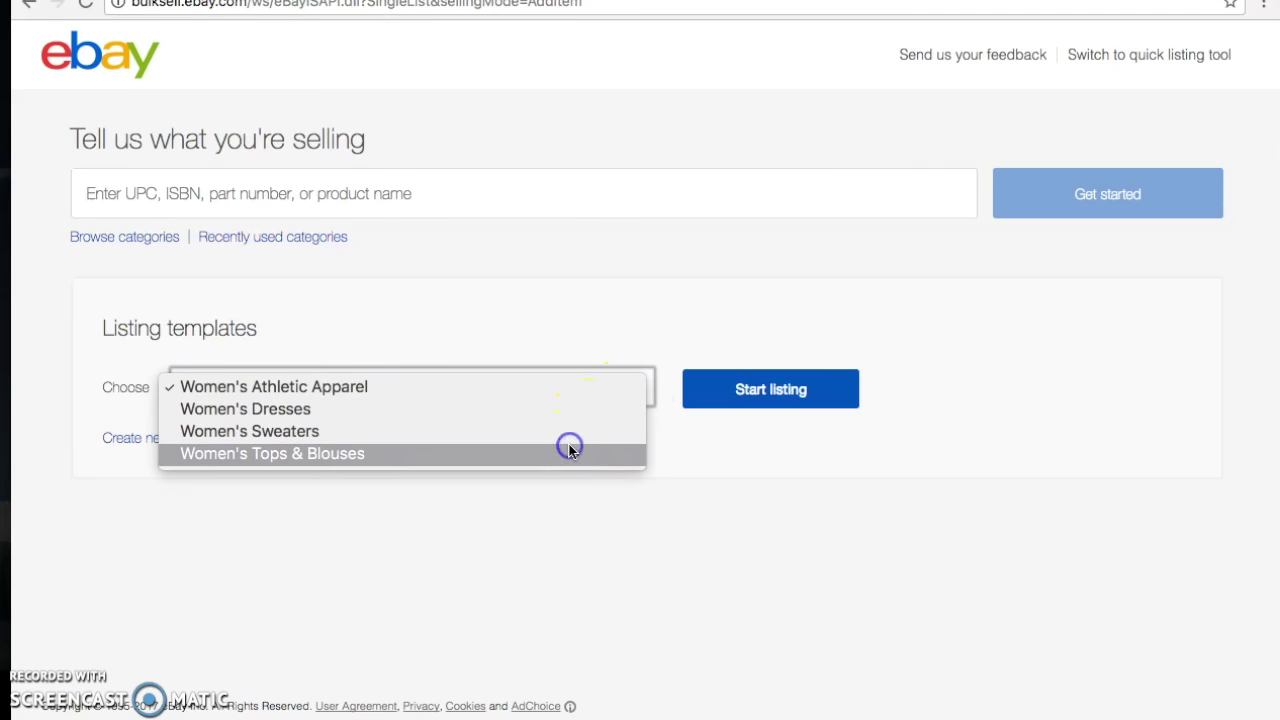
{"action": "left_click", "coordinate": [793, 395]}
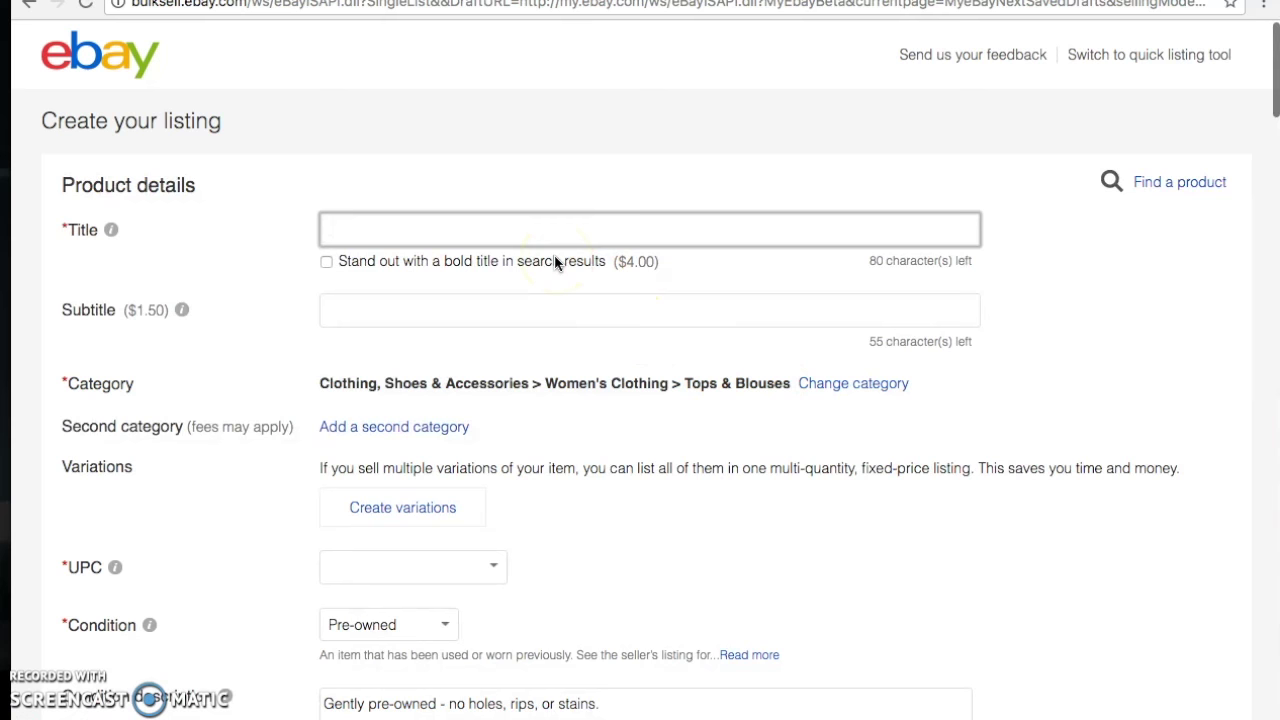
Title the listing "41 Hawthorne Stitch Fix Women's Pop Over Top - Blue White Chevron - Size Small"
{"action": "type", "text": "41 Hawthorne St"}
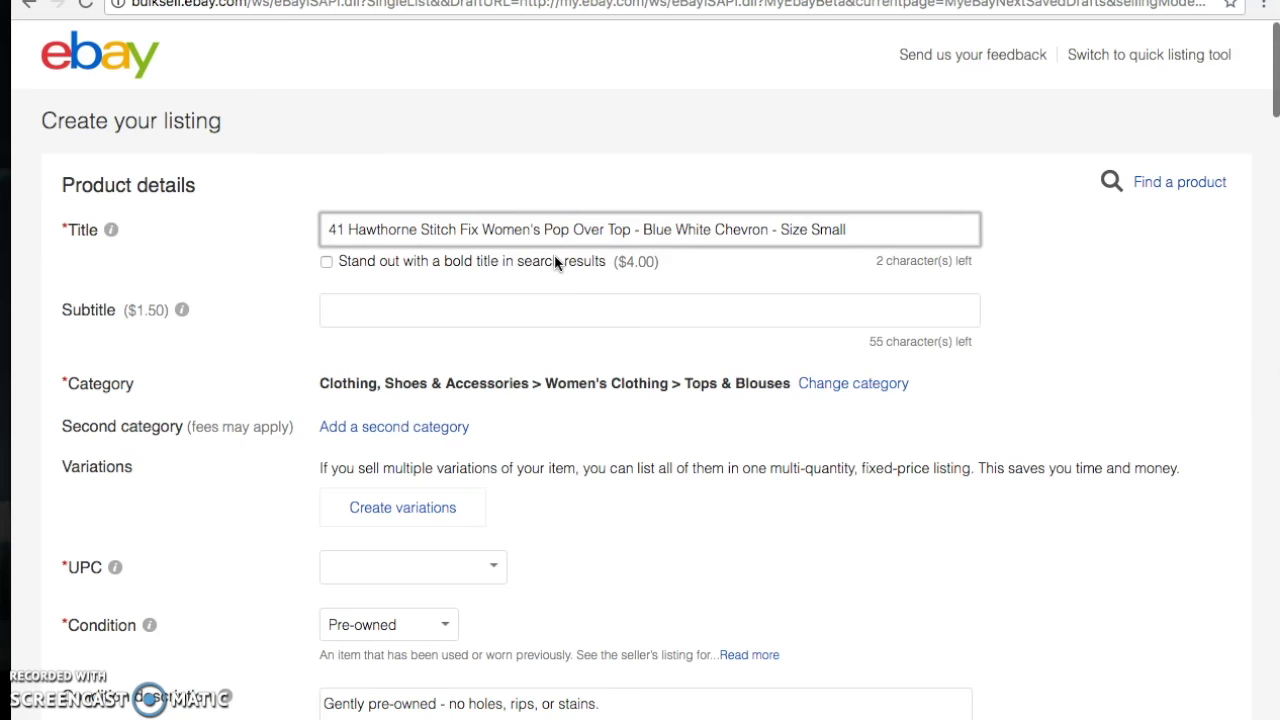
{"action": "left_click", "coordinate": [328, 230]}
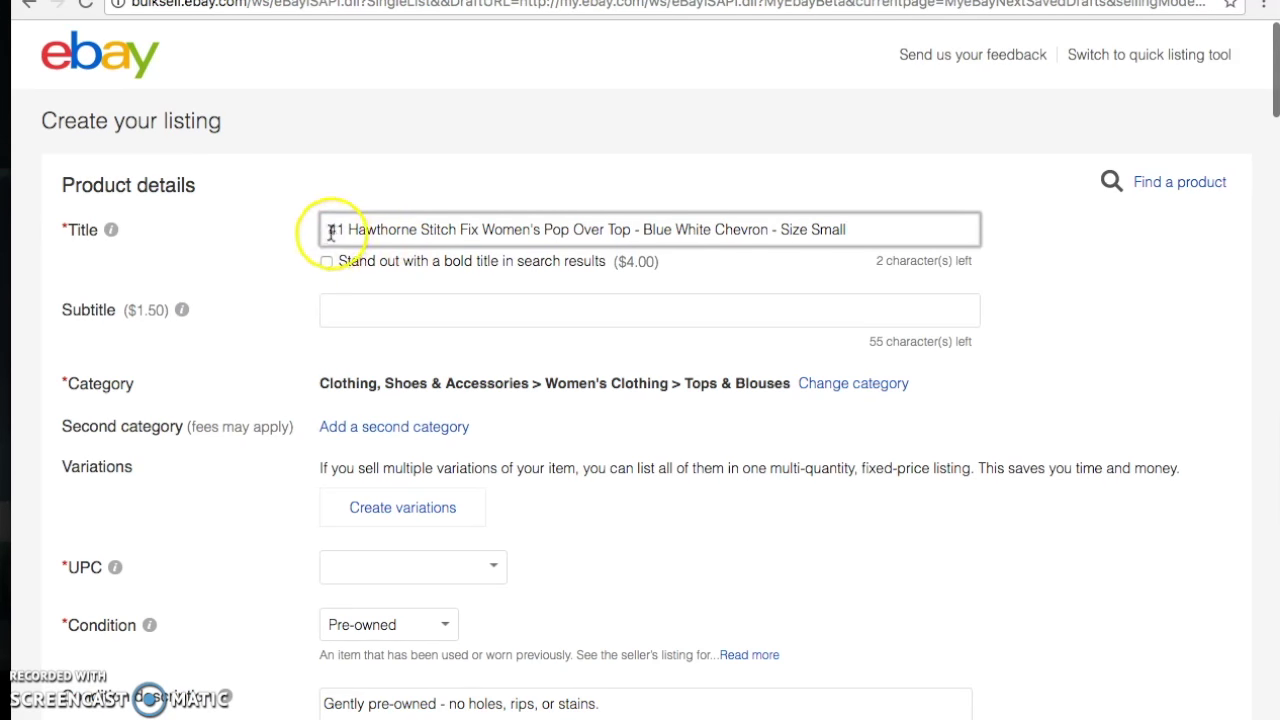
{"action": "scroll", "coordinate": [330, 225], "scroll_direction": "down", "scroll_amount": 1}
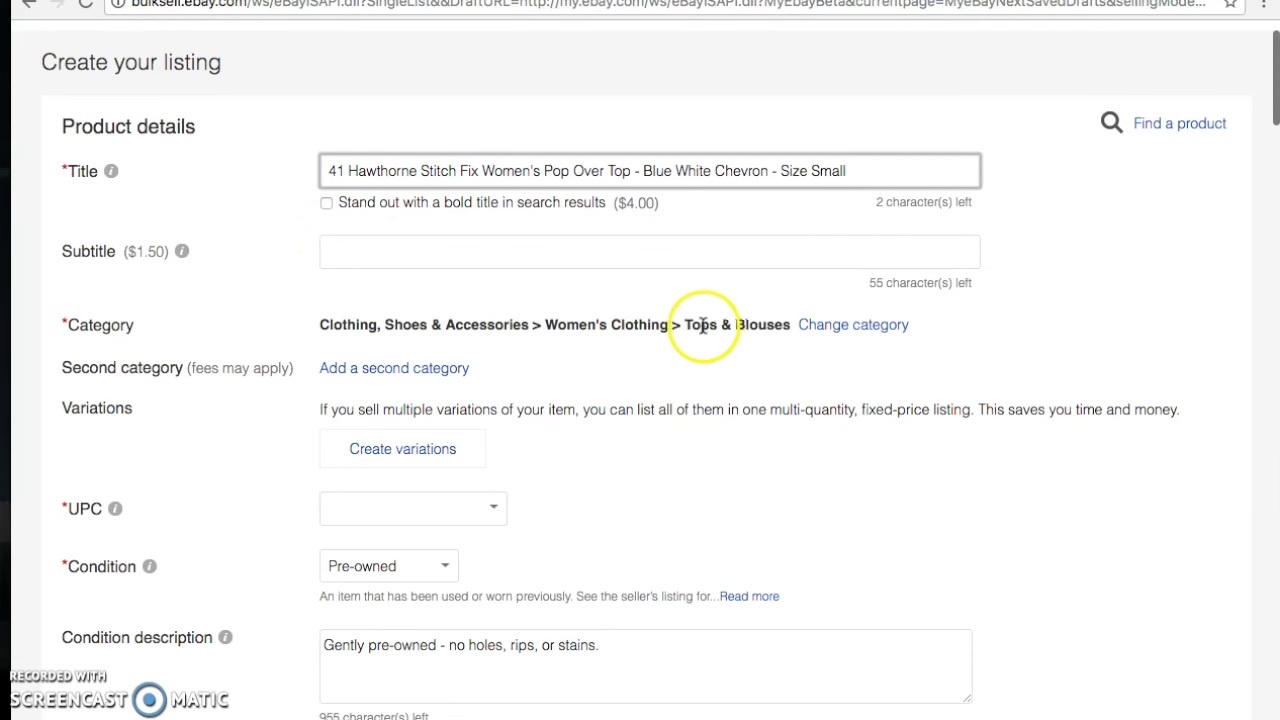
Set the listing's UPC to "Does not apply"
{"action": "scroll", "coordinate": [752, 332], "scroll_direction": "down", "scroll_amount": 1}
{"action": "scroll", "coordinate": [740, 332], "scroll_direction": "down", "scroll_amount": 2}
{"action": "left_click", "coordinate": [491, 354]}
{"action": "left_click", "coordinate": [456, 409]}
{"action": "scroll", "coordinate": [457, 409], "scroll_direction": "down", "scroll_amount": 1}
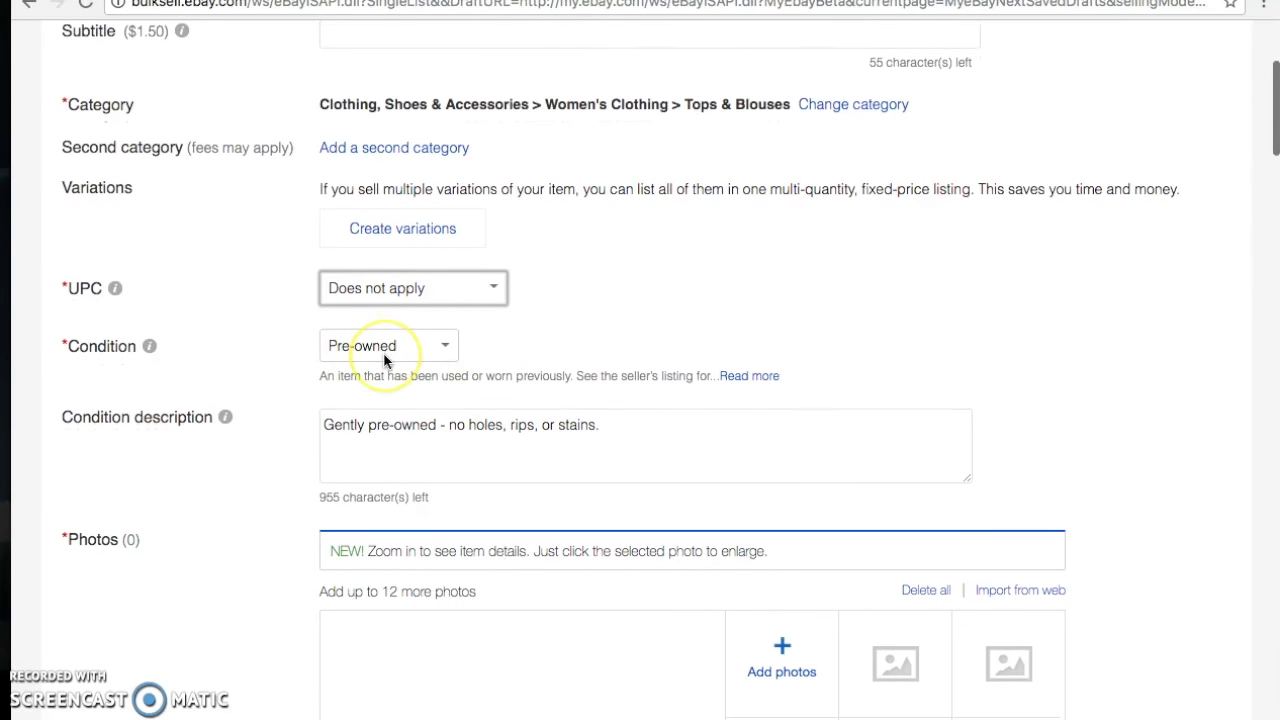
{"action": "scroll", "coordinate": [388, 358], "scroll_direction": "down", "scroll_amount": 1}
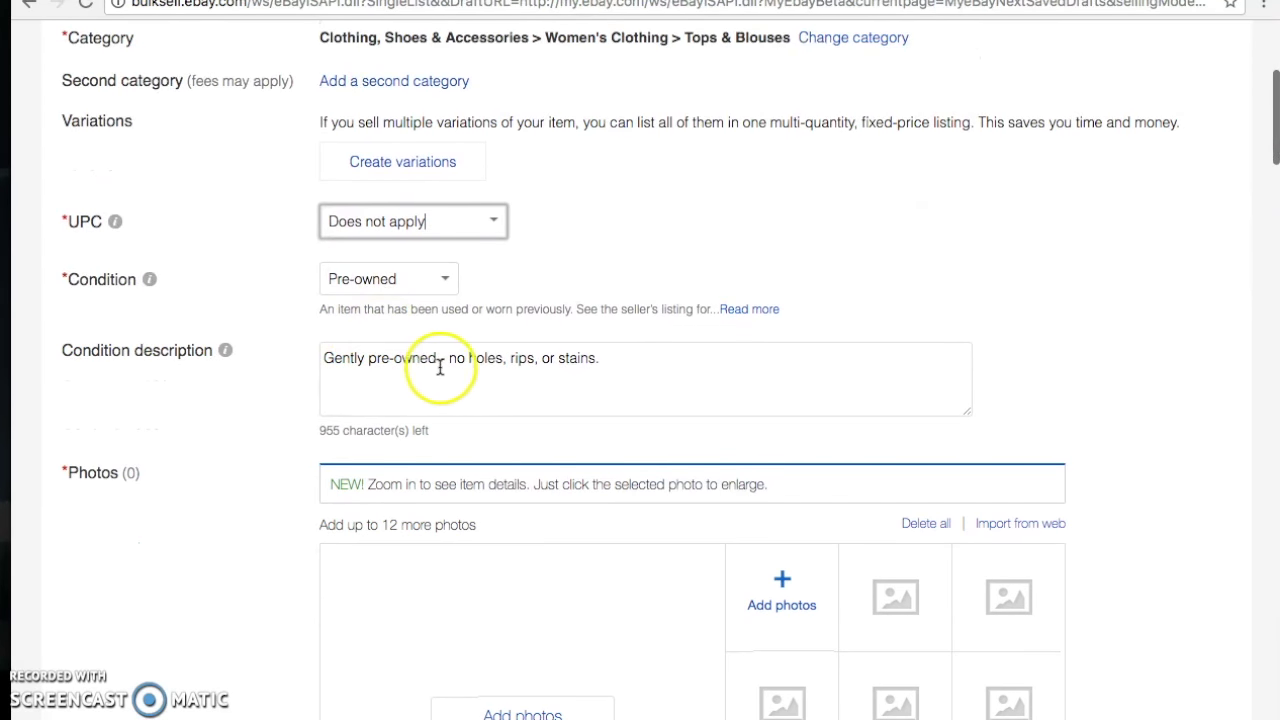
Upload all eleven photos, IMG_3351.jpg through IMG_3374.jpg, from the 41 Hawthorne Top folder to the listing
{"action": "scroll", "coordinate": [530, 371], "scroll_direction": "down", "scroll_amount": 4}
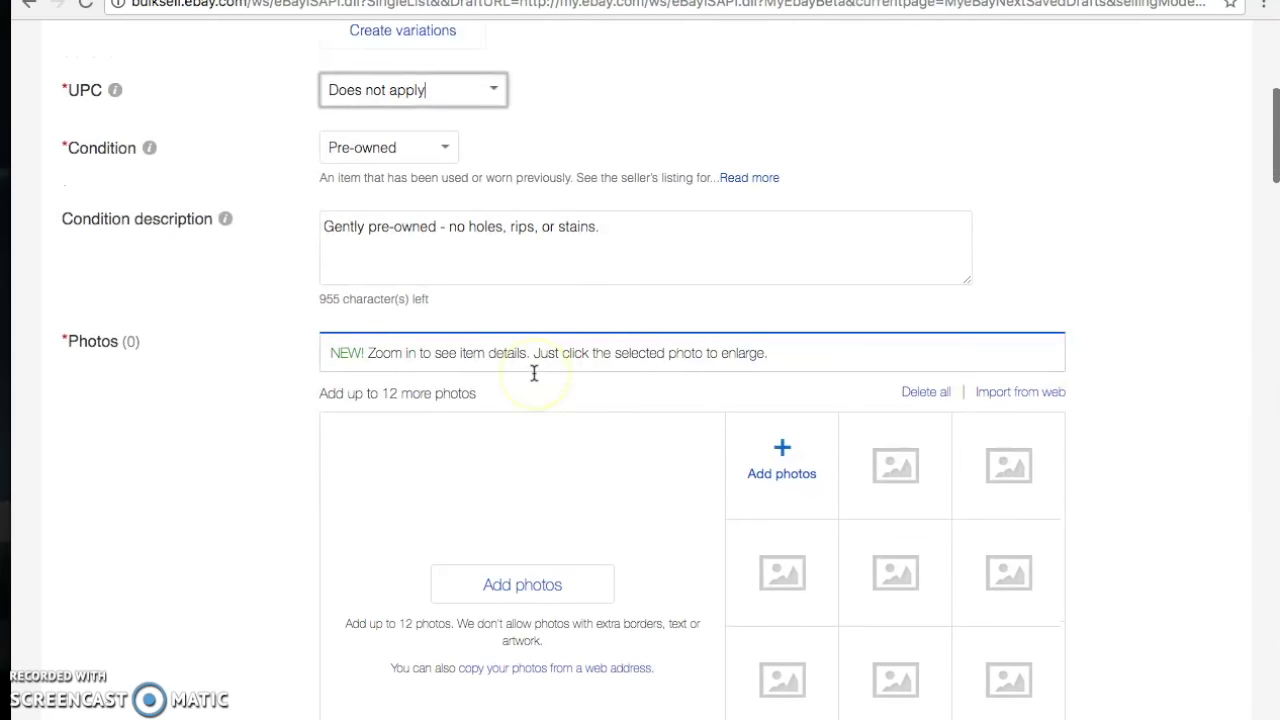
{"action": "left_click", "coordinate": [778, 333]}
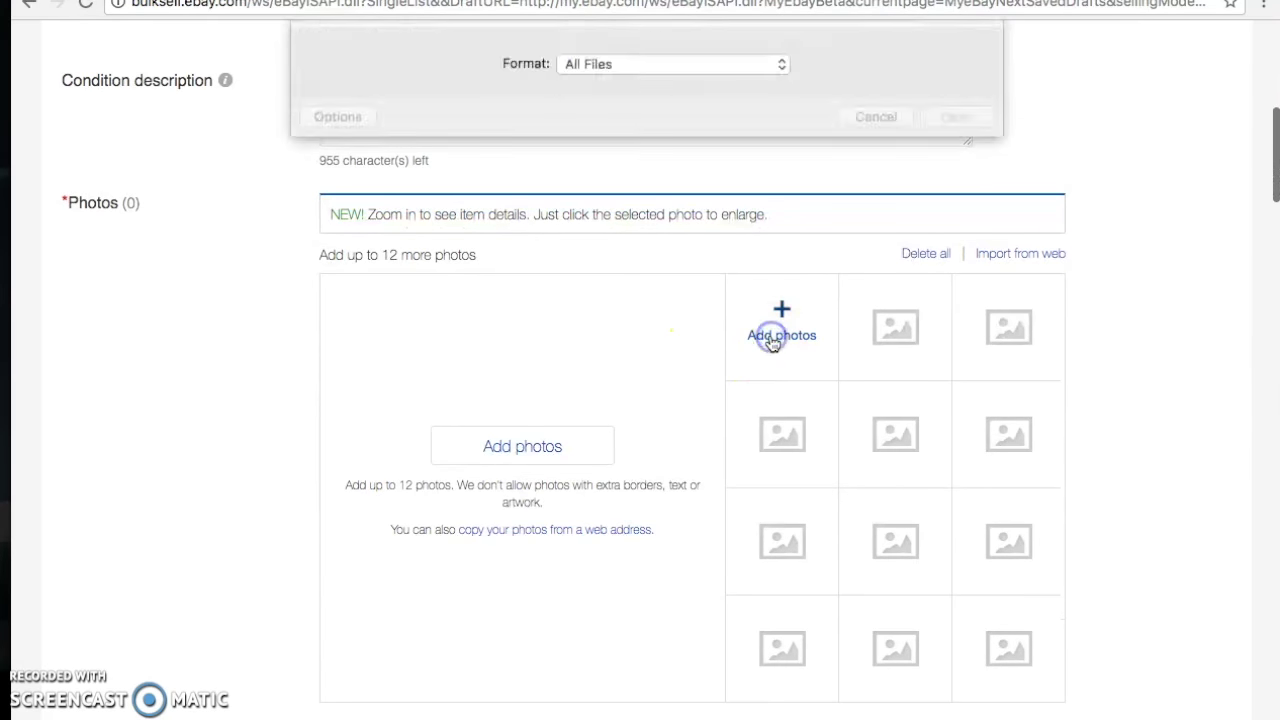
{"action": "left_click", "coordinate": [657, 40]}
{"action": "left_click", "coordinate": [640, 62]}
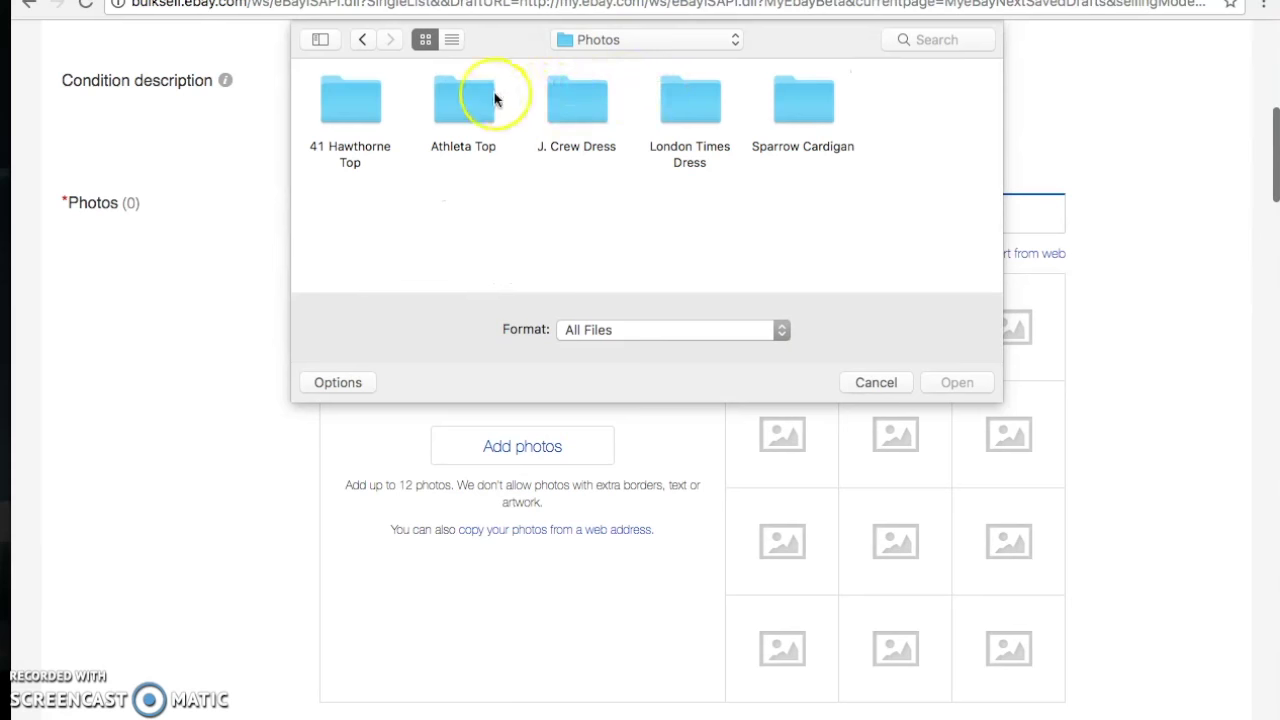
{"action": "double_click", "coordinate": [350, 102]}
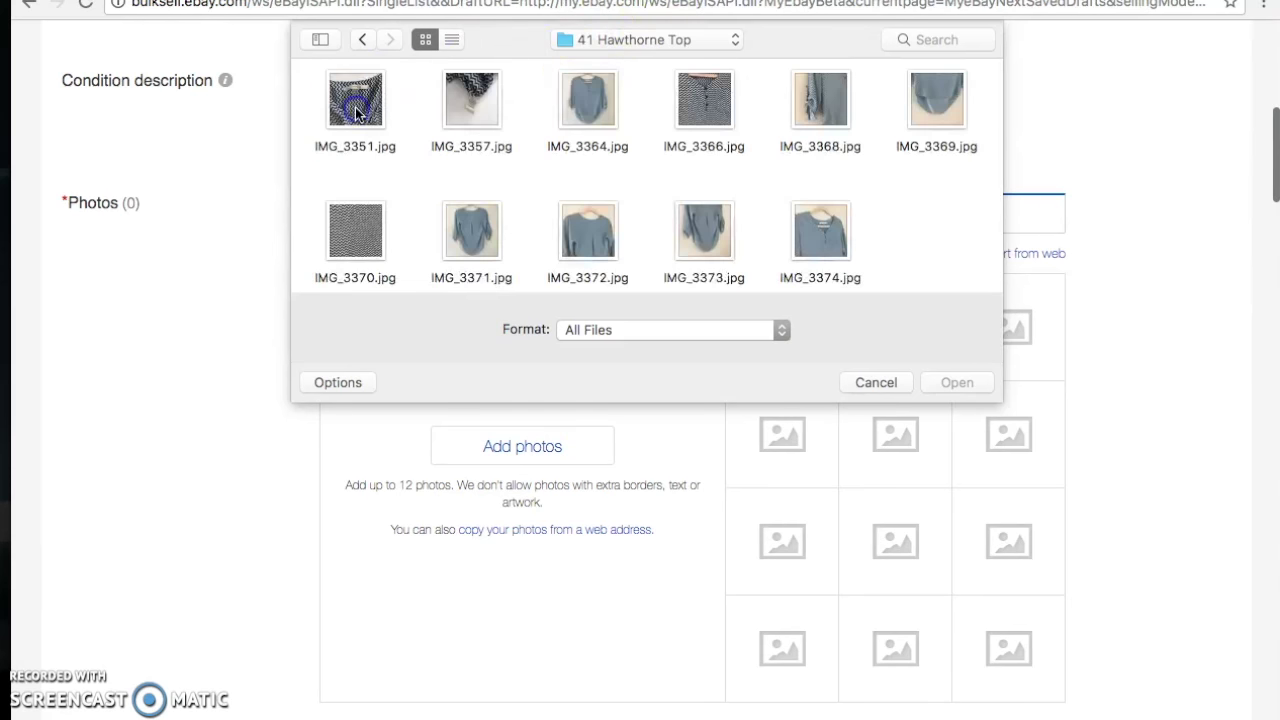
{"action": "left_click", "coordinate": [355, 100]}
{"action": "left_click", "coordinate": [460, 105], "text": "super"}
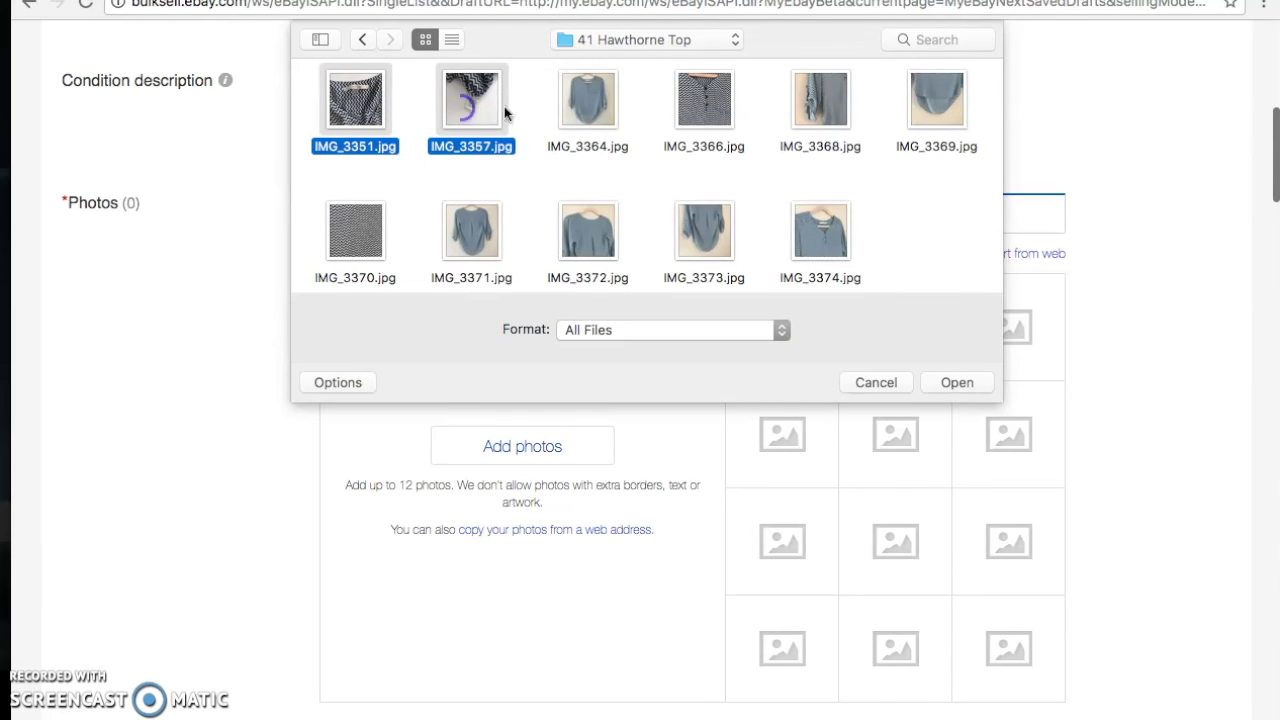
{"action": "left_click", "coordinate": [588, 100], "text": "super"}
{"action": "left_click", "coordinate": [704, 100], "text": "super"}
{"action": "left_click", "coordinate": [845, 112], "text": "super"}
{"action": "left_click", "coordinate": [937, 105], "text": "super"}
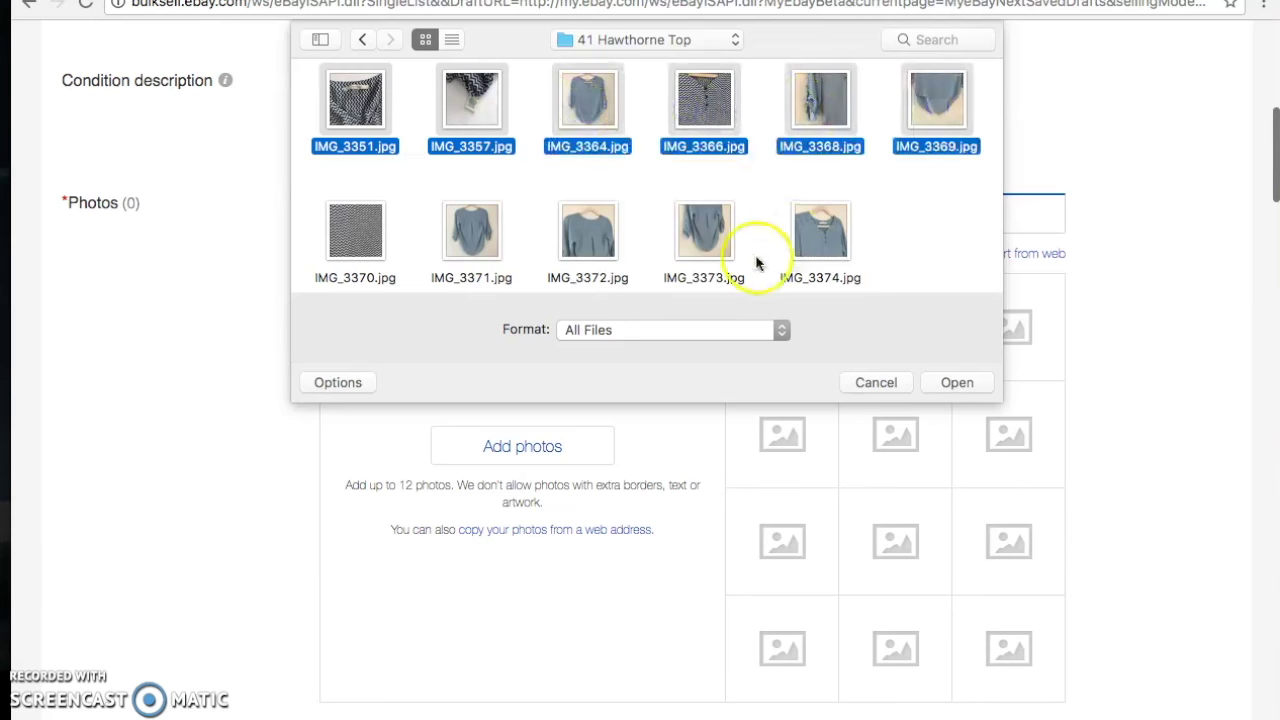
{"action": "left_click", "coordinate": [800, 245], "text": "super"}
{"action": "left_click", "coordinate": [704, 240], "text": "super"}
{"action": "left_click", "coordinate": [592, 245], "text": "super"}
{"action": "left_click", "coordinate": [492, 252], "text": "super"}
{"action": "left_click", "coordinate": [365, 240], "text": "super"}
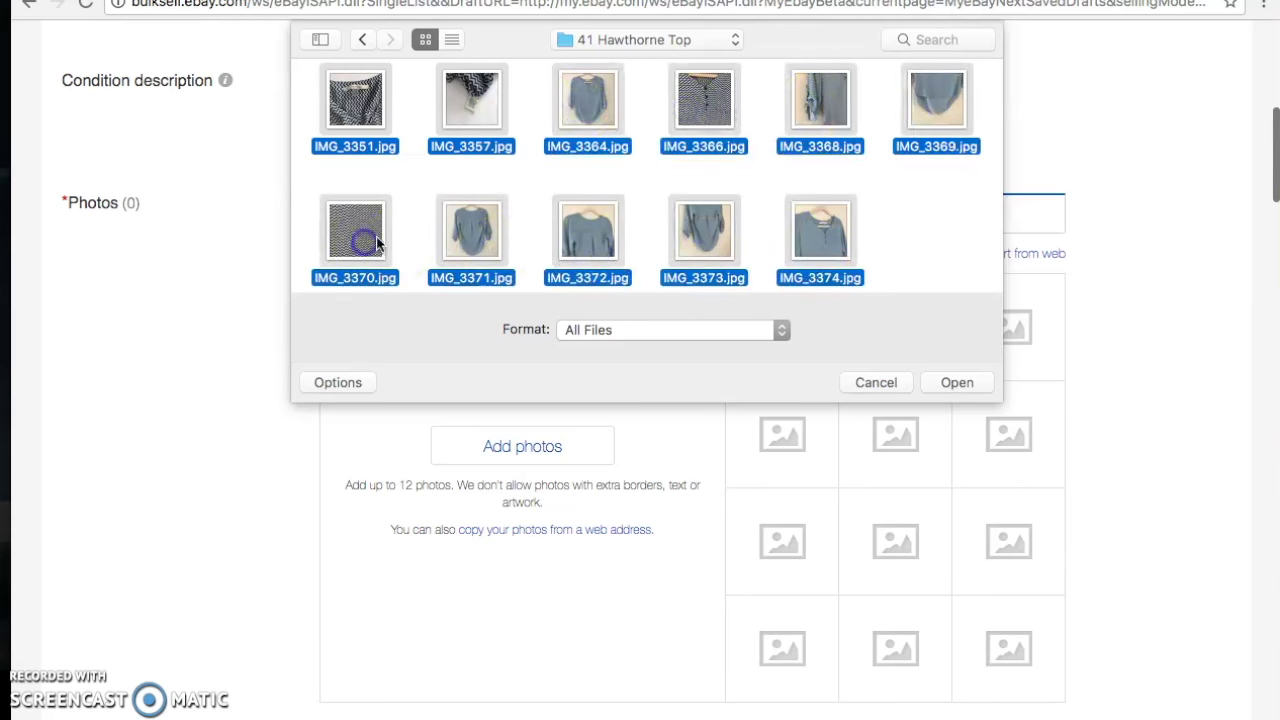
{"action": "left_click", "coordinate": [957, 384]}
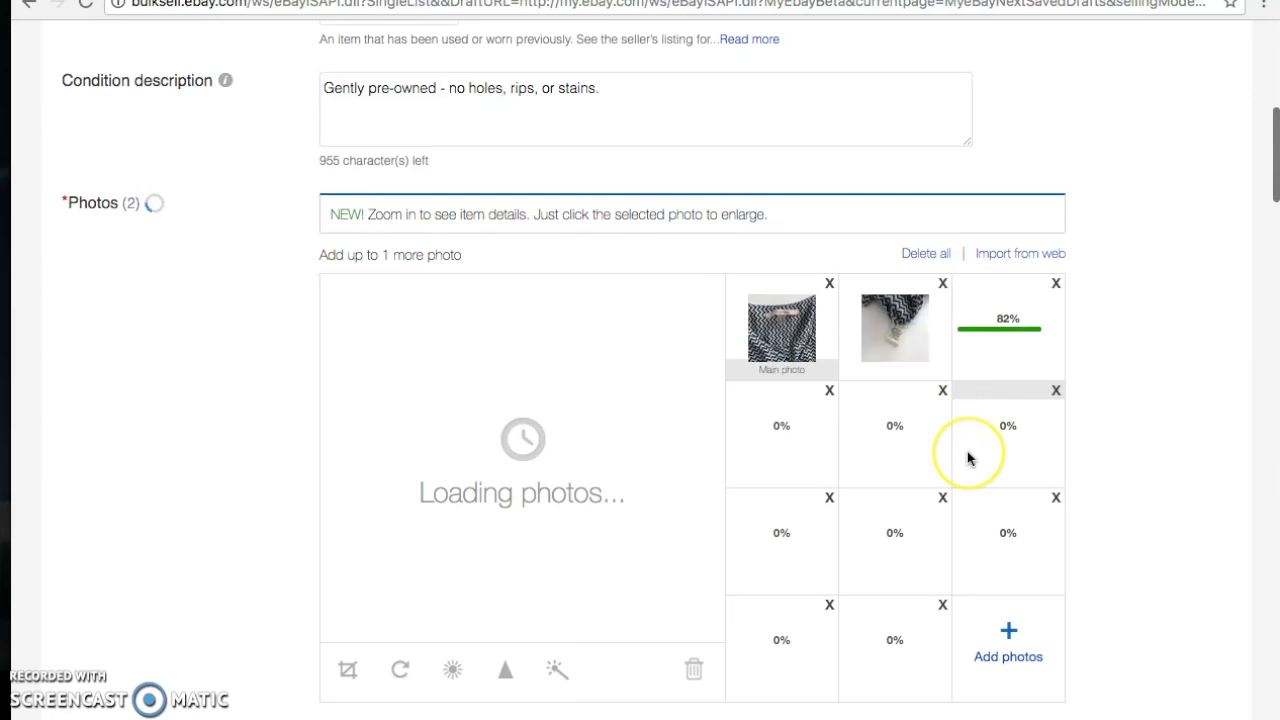
{"action": "scroll", "coordinate": [968, 450], "scroll_direction": "down", "scroll_amount": 2}
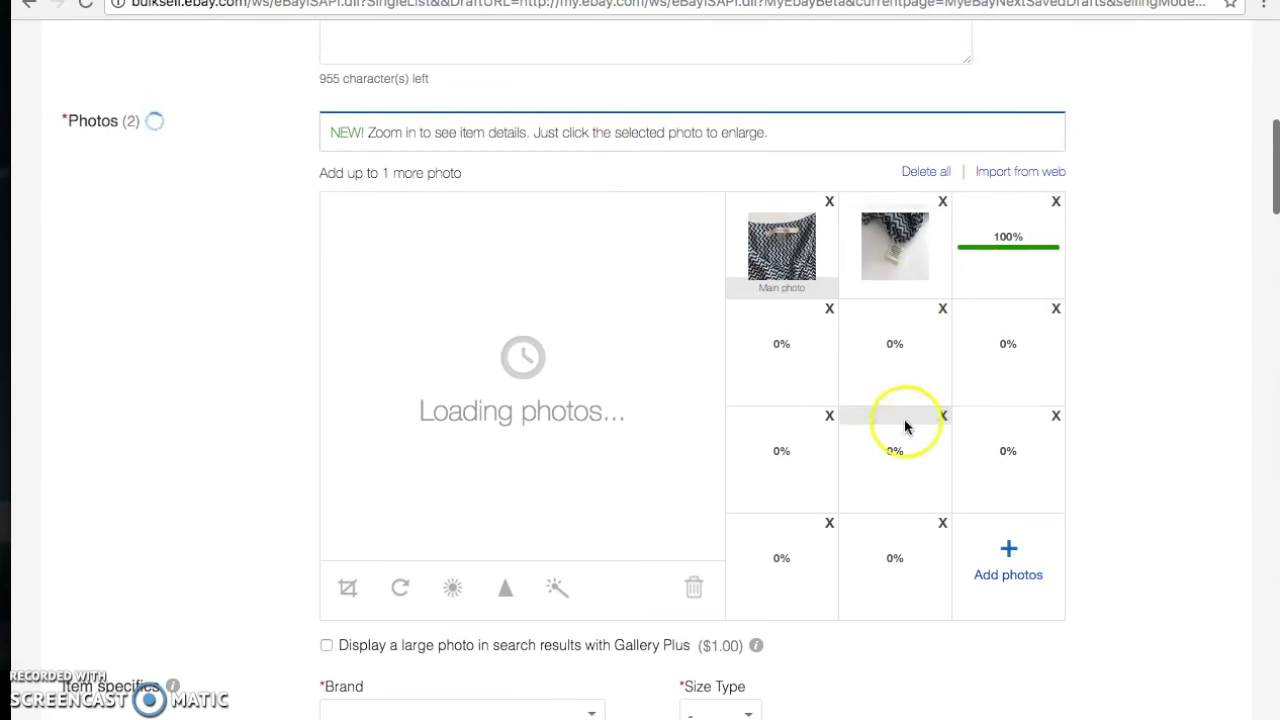
{"action": "scroll", "coordinate": [1063, 457], "scroll_direction": "down", "scroll_amount": 1}
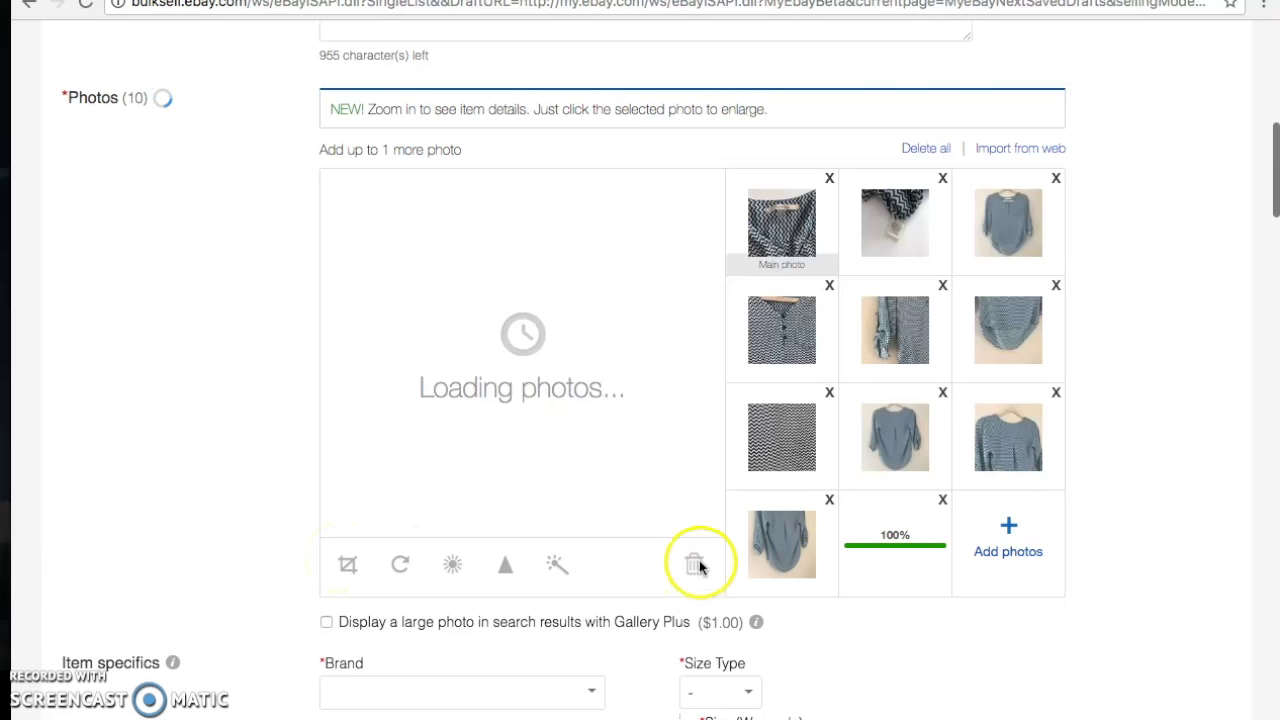
Make the full front view of the top the main photo and move the care-tag photo to the end
{"action": "left_click", "coordinate": [787, 445]}
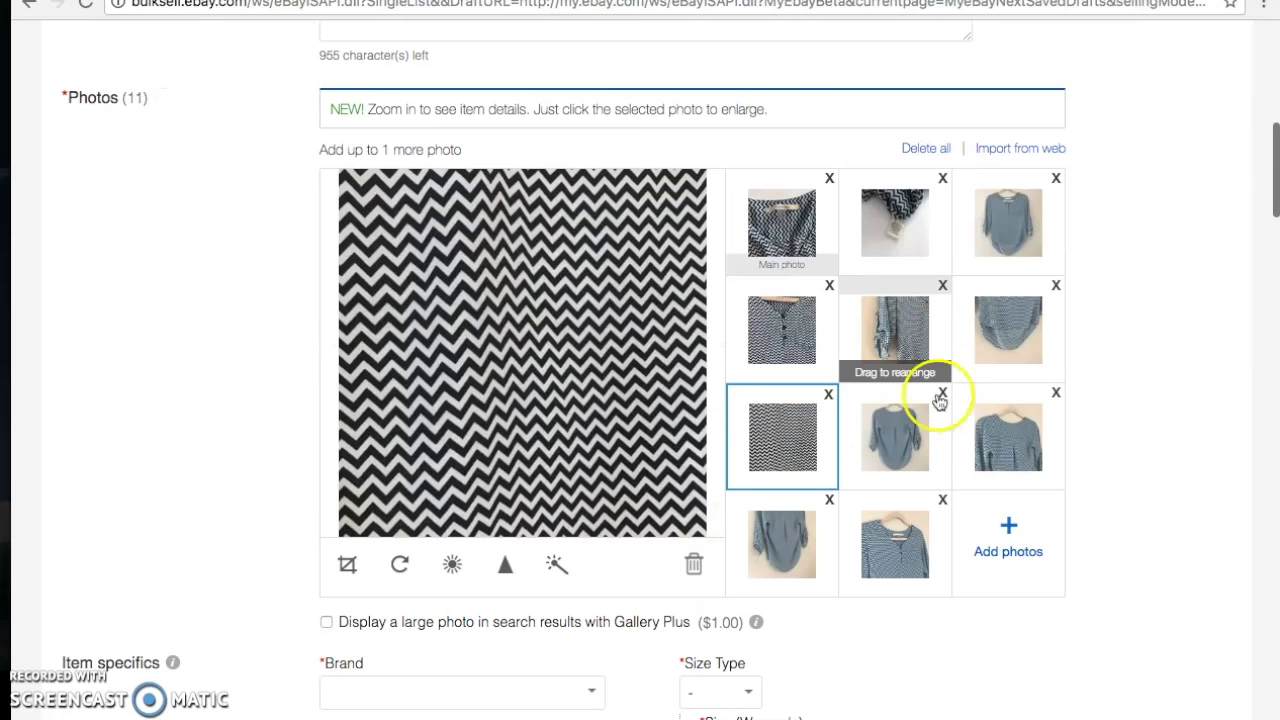
{"action": "left_click_drag", "start_coordinate": [1000, 241], "coordinate": [749, 229]}
{"action": "left_click", "coordinate": [766, 229]}
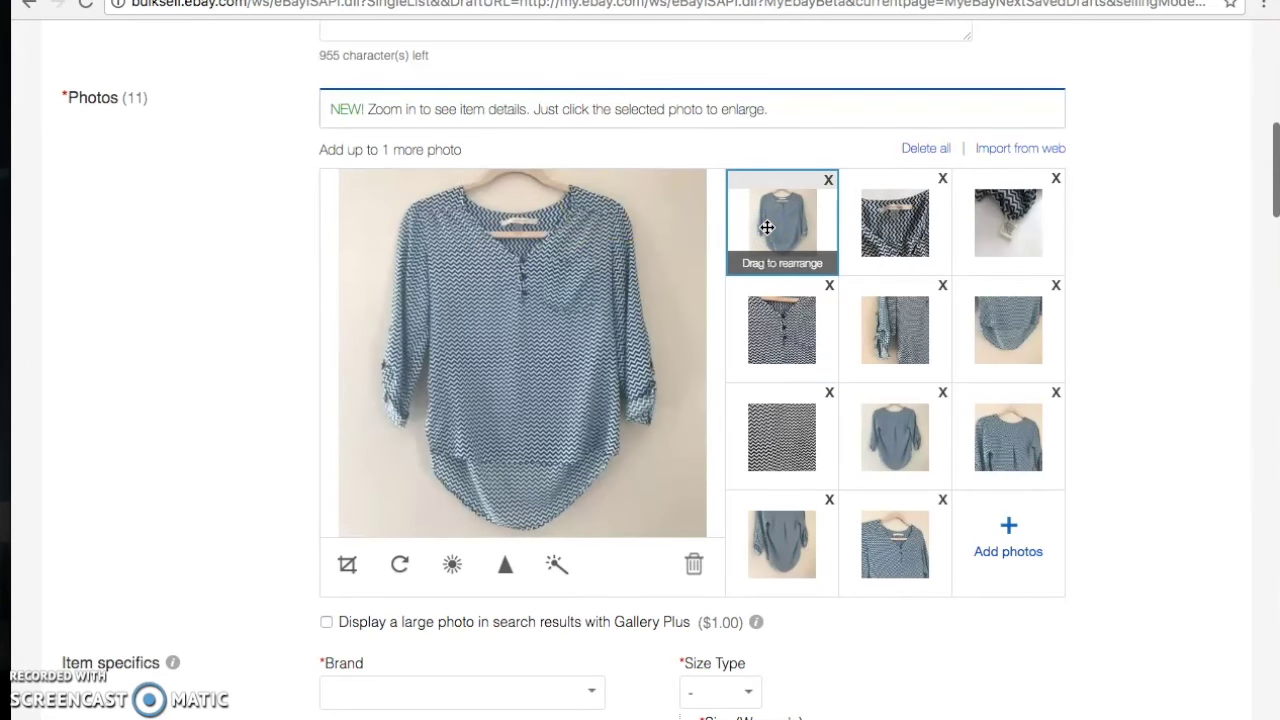
{"action": "left_click", "coordinate": [887, 231]}
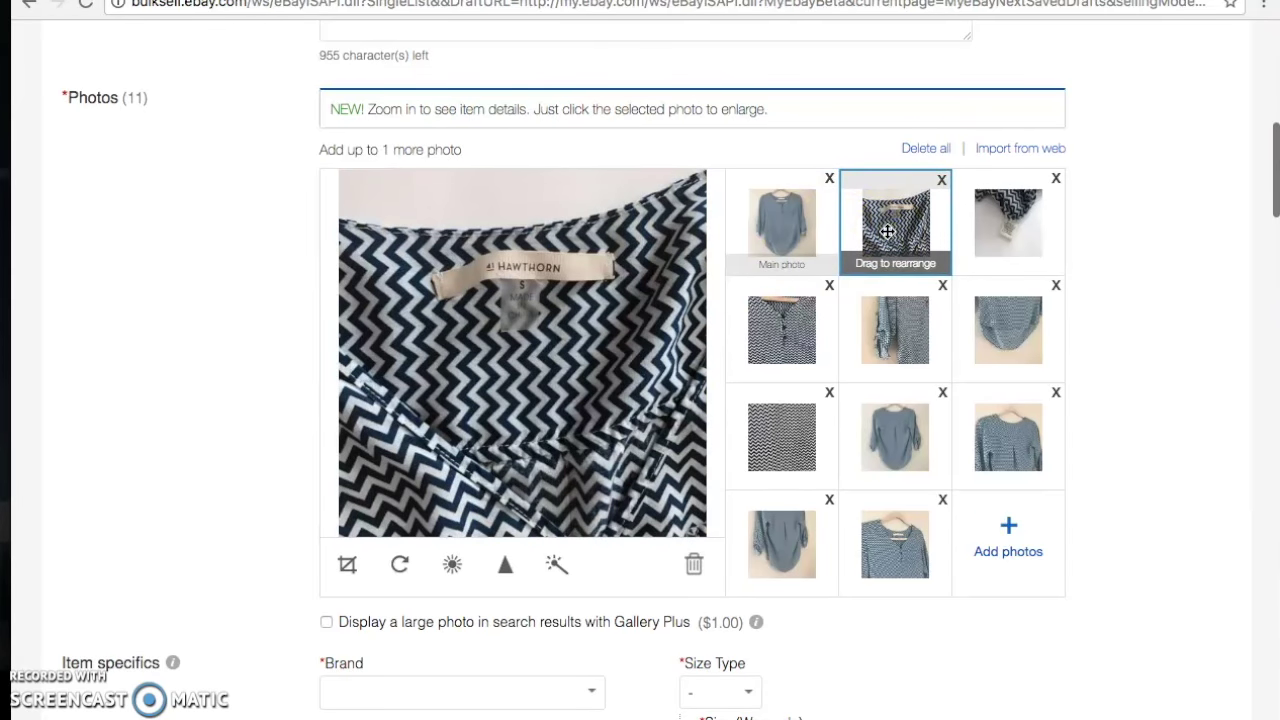
{"action": "left_click_drag", "start_coordinate": [1018, 221], "coordinate": [915, 549]}
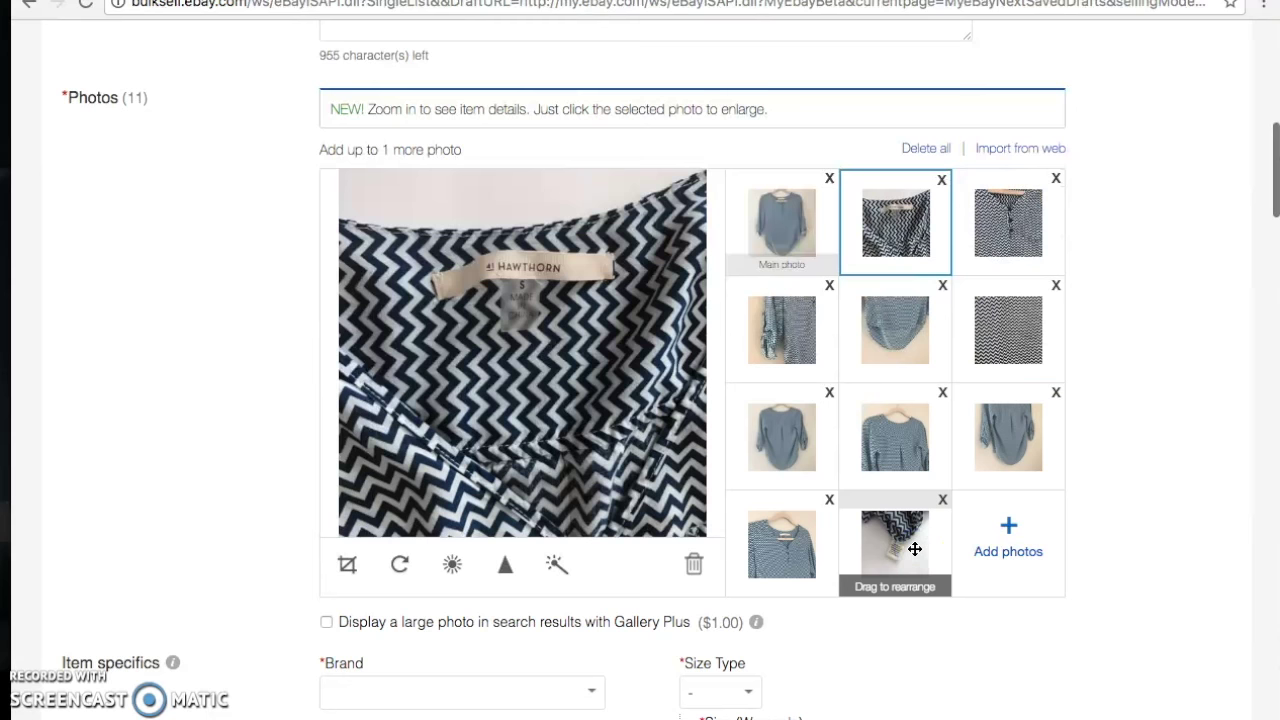
Check the remaining photos and move the upper-front view on the hanger to third place, right after the neck-label photo
{"action": "left_click", "coordinate": [1015, 246]}
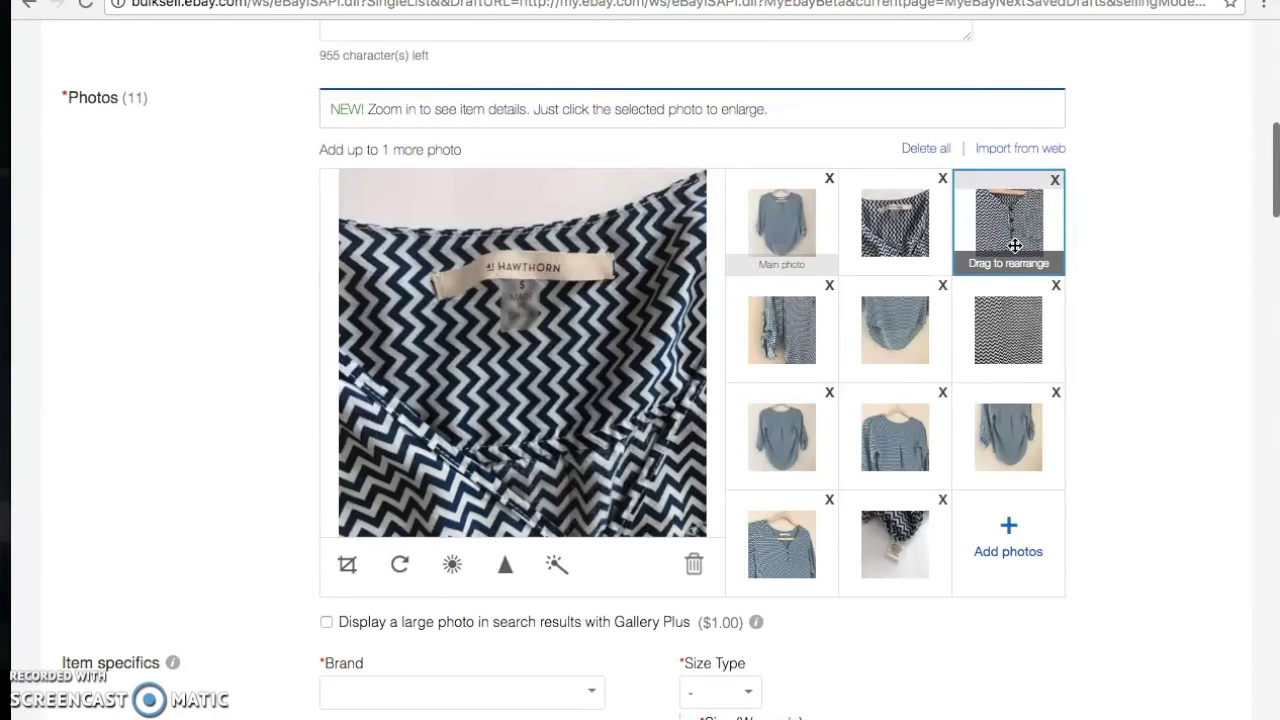
{"action": "left_click", "coordinate": [815, 300]}
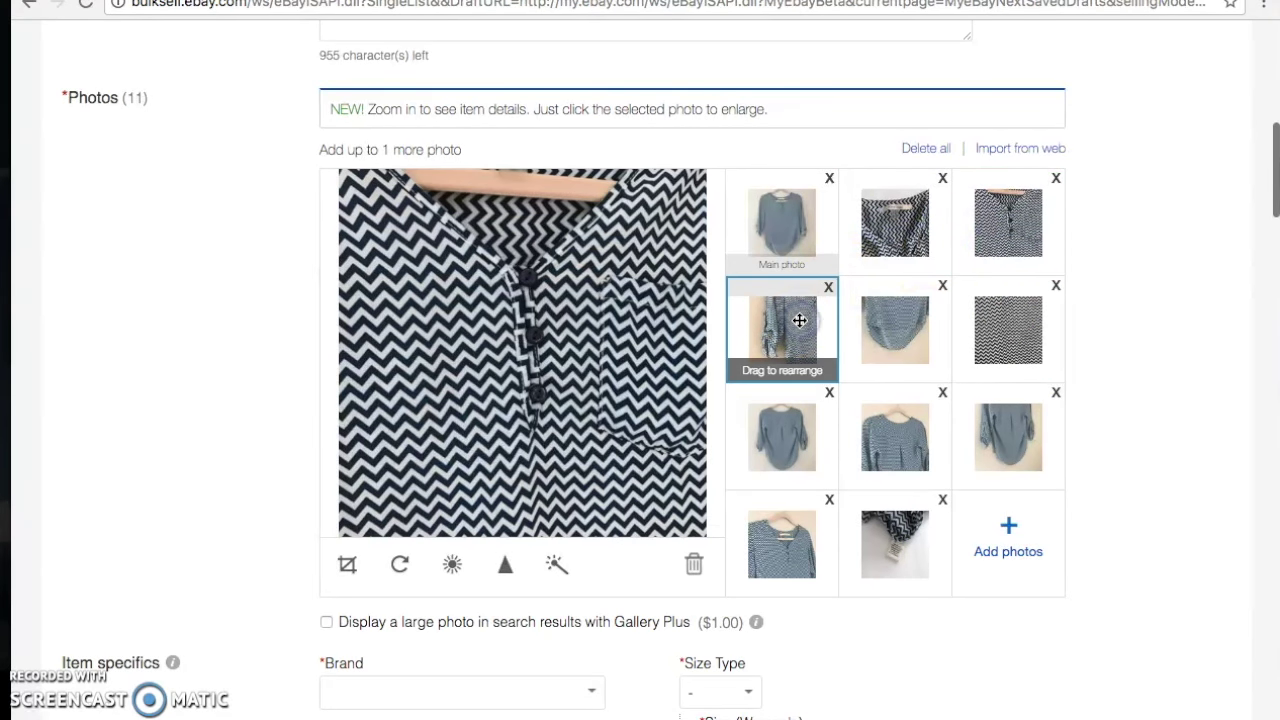
{"action": "left_click", "coordinate": [855, 322]}
{"action": "left_click", "coordinate": [972, 336]}
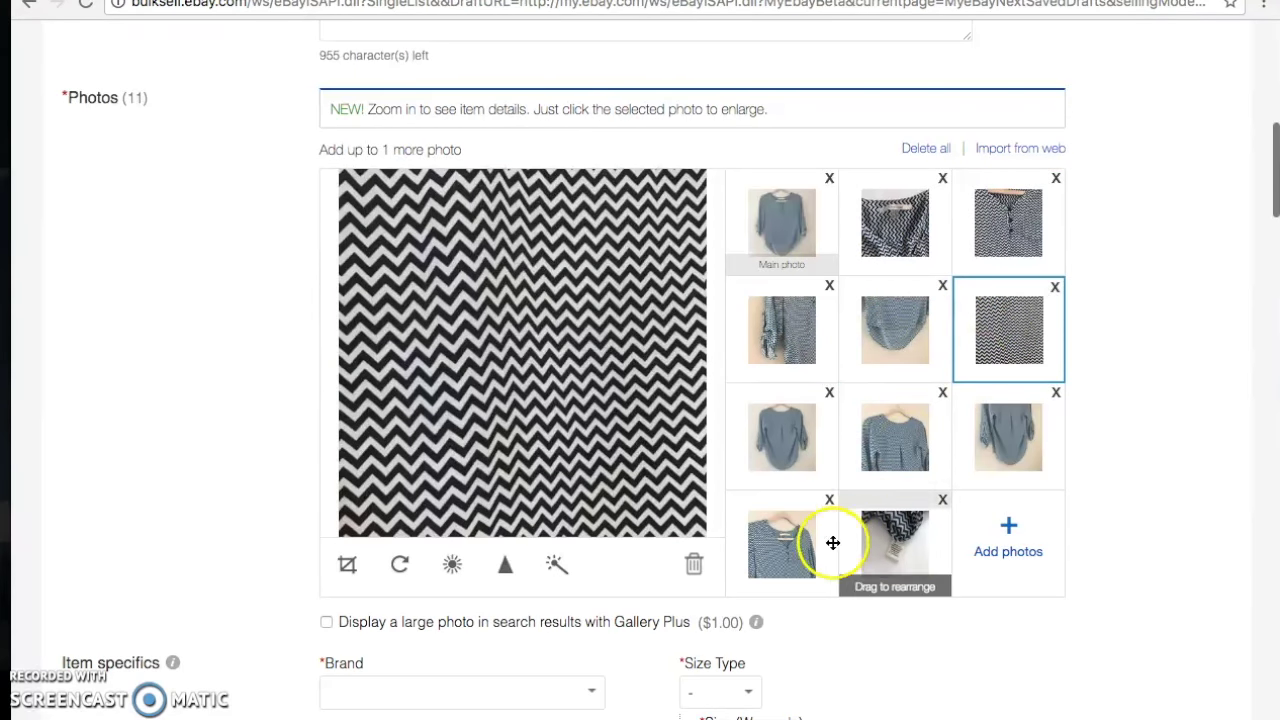
{"action": "left_click", "coordinate": [783, 552]}
{"action": "left_click_drag", "start_coordinate": [782, 557], "coordinate": [916, 432]}
{"action": "left_click_drag", "start_coordinate": [1006, 431], "coordinate": [778, 543]}
{"action": "left_click", "coordinate": [895, 536]}
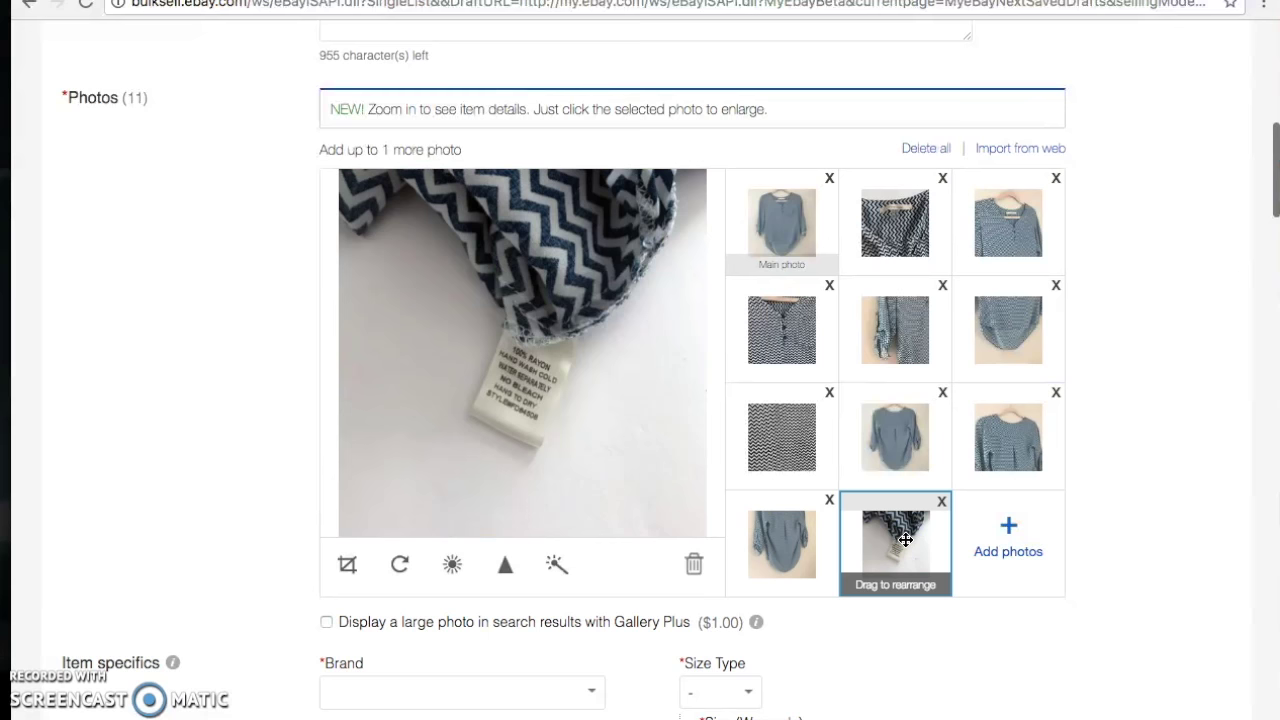
{"action": "left_click", "coordinate": [766, 205]}
{"action": "left_click_drag", "start_coordinate": [766, 205], "coordinate": [895, 441]}
Set the brand in the item specifics to 41 Hawthorn
{"action": "scroll", "coordinate": [886, 409], "scroll_direction": "down", "scroll_amount": 1}
{"action": "scroll", "coordinate": [895, 441], "scroll_direction": "down", "scroll_amount": 2}
{"action": "scroll", "coordinate": [895, 441], "scroll_direction": "down", "scroll_amount": 1}
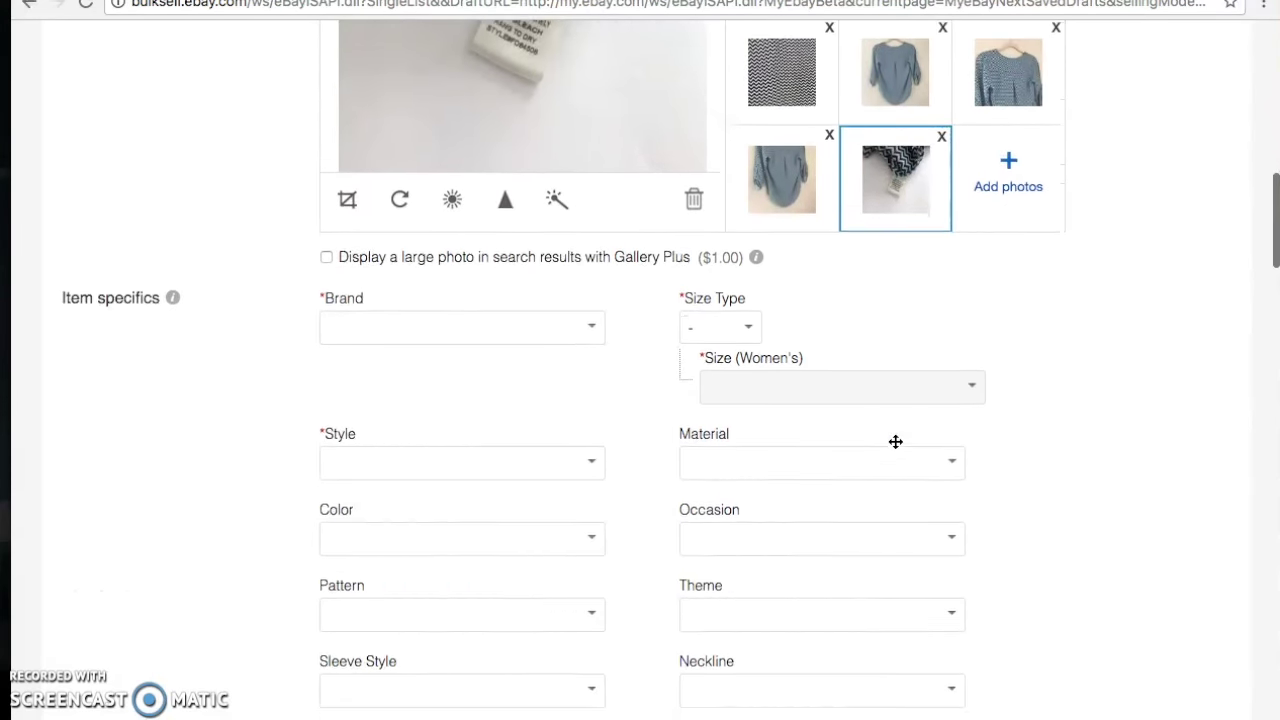
{"action": "left_click", "coordinate": [466, 330]}
{"action": "type", "text": "41"}
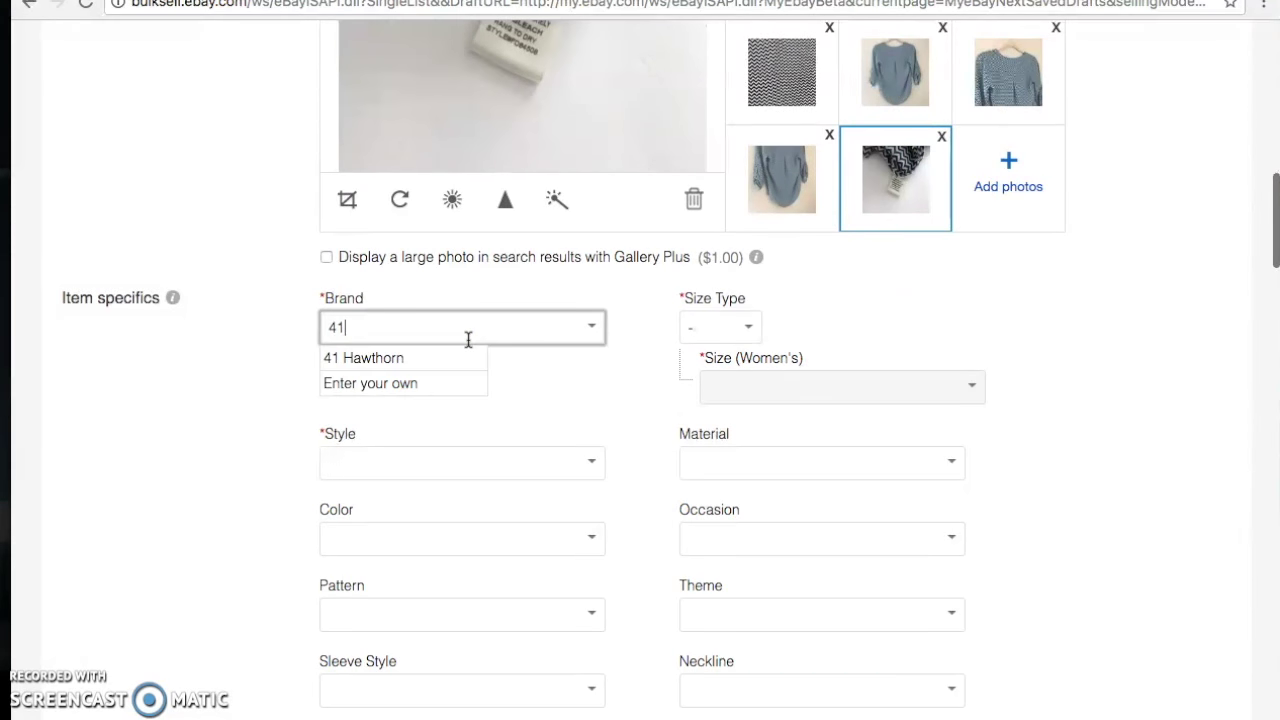
{"action": "left_click", "coordinate": [412, 360]}
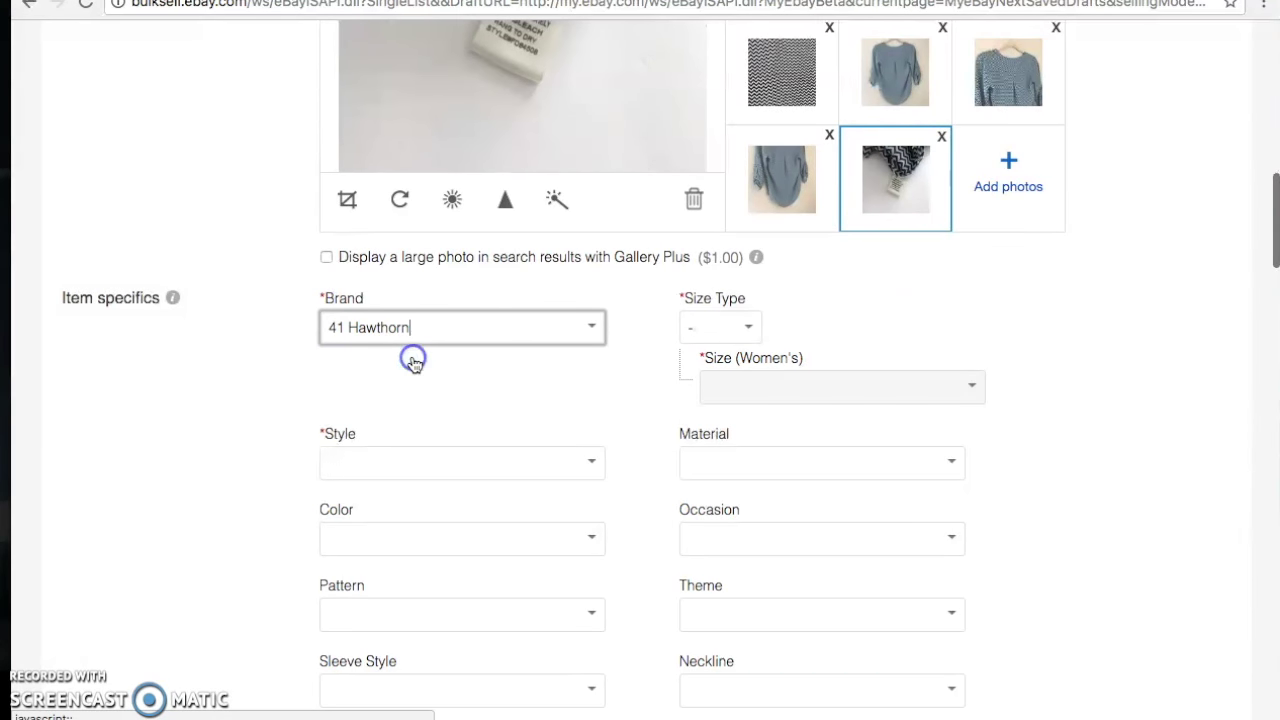
Set the size type to Regular and the women's size to S
{"action": "left_click", "coordinate": [748, 324]}
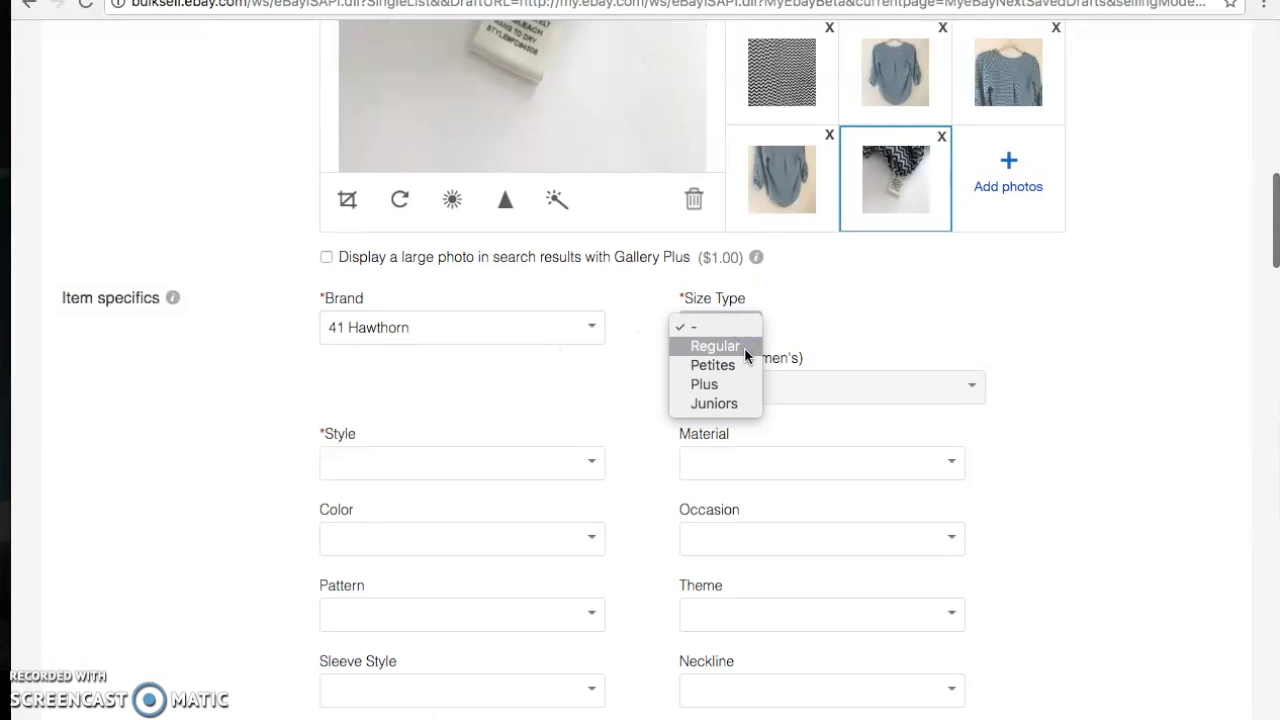
{"action": "left_click", "coordinate": [745, 348]}
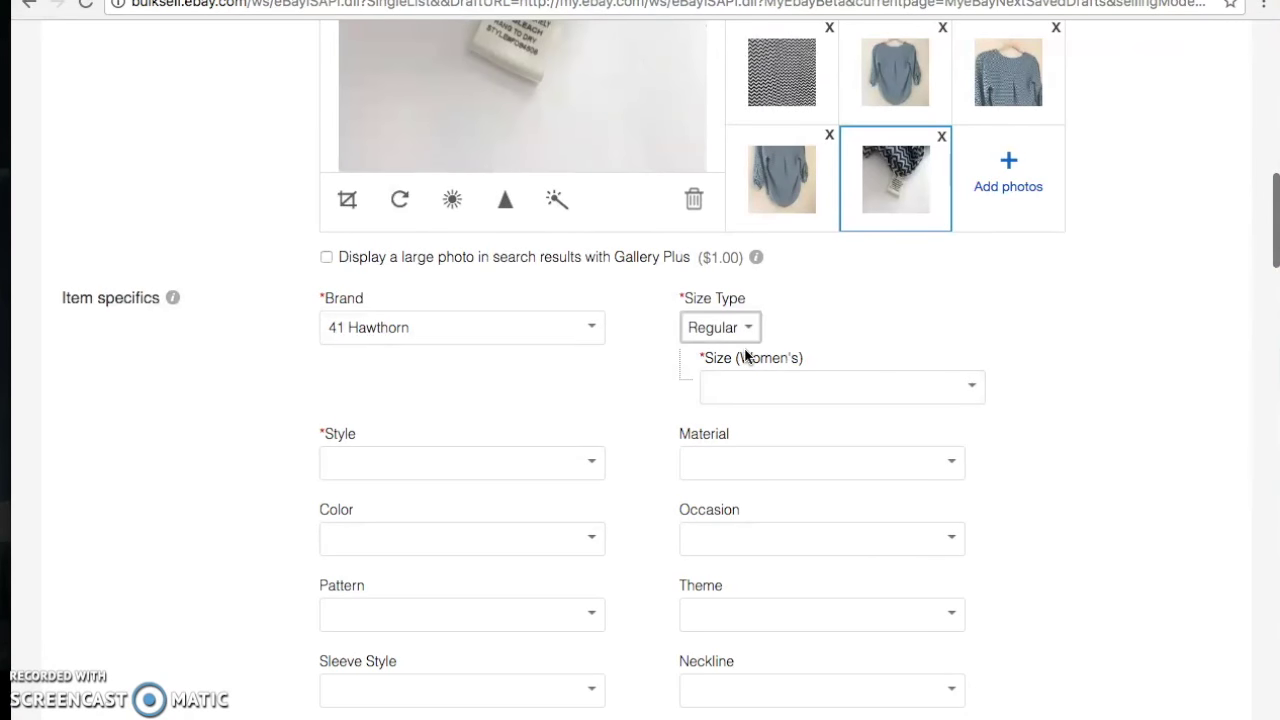
{"action": "left_click", "coordinate": [970, 383]}
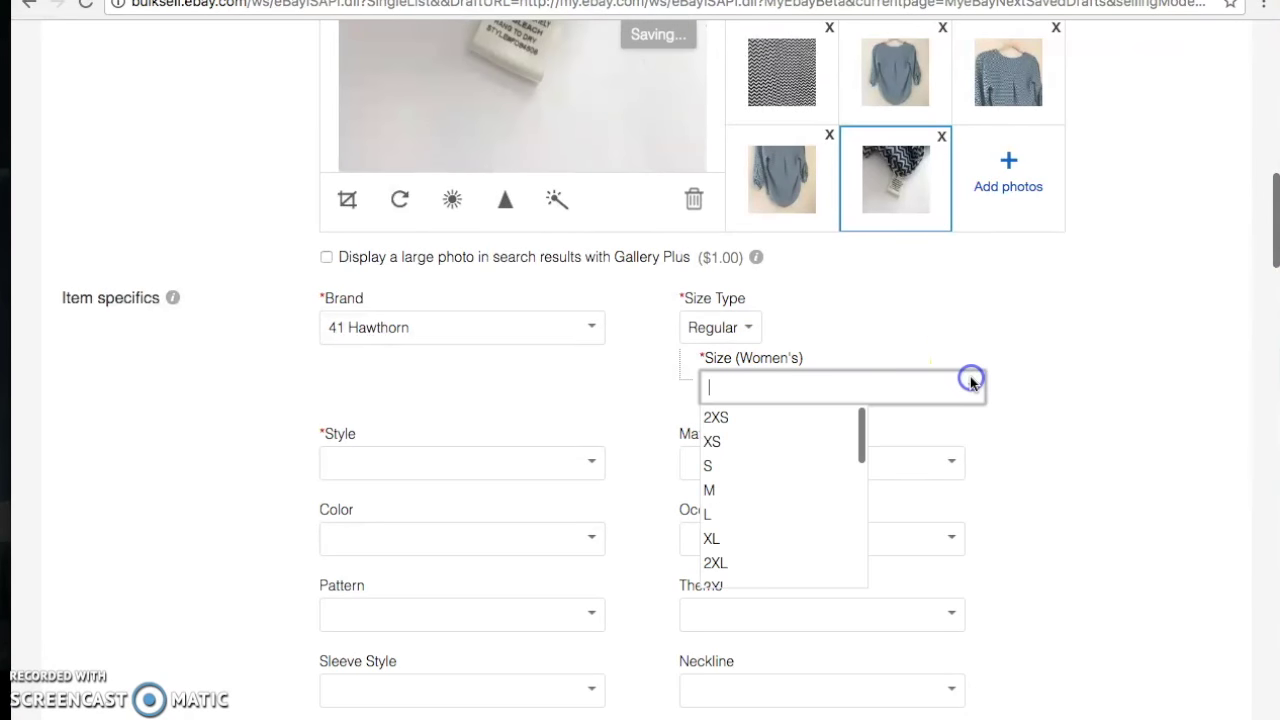
{"action": "left_click", "coordinate": [814, 465]}
Look through the available top styles and set the style to Blouse
{"action": "scroll", "coordinate": [750, 420], "scroll_direction": "down", "scroll_amount": 2}
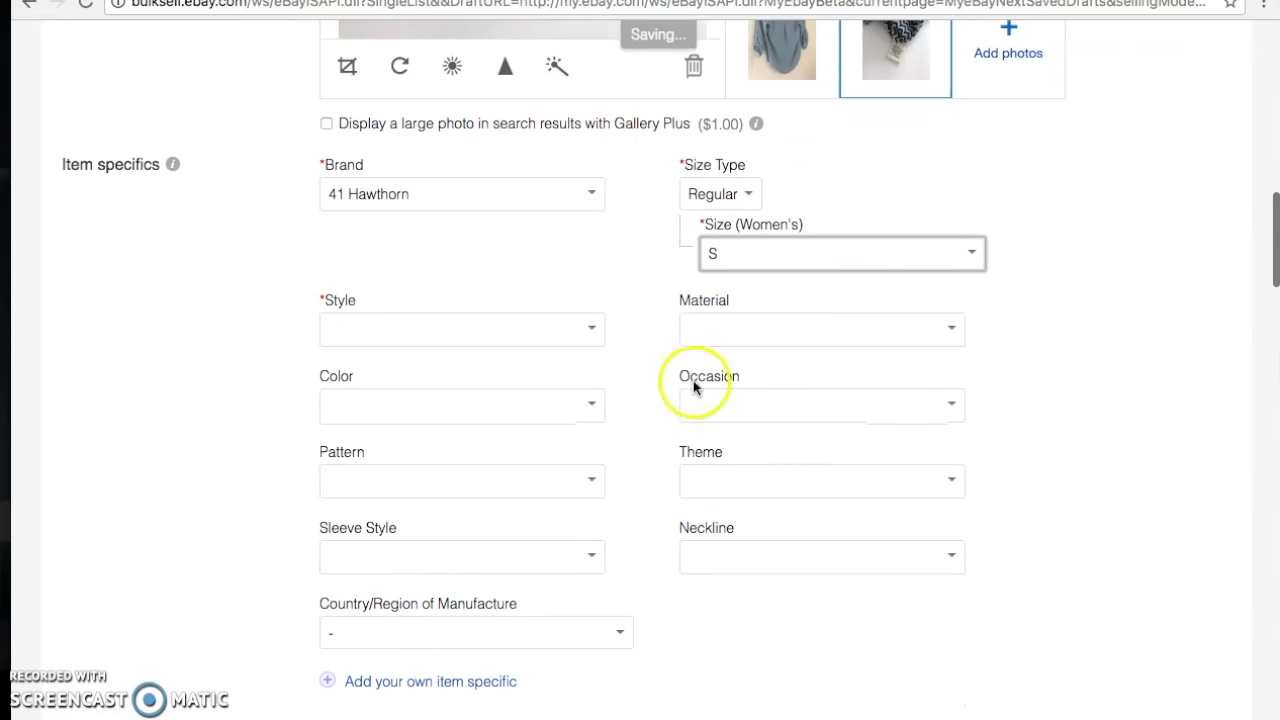
{"action": "left_click", "coordinate": [591, 332]}
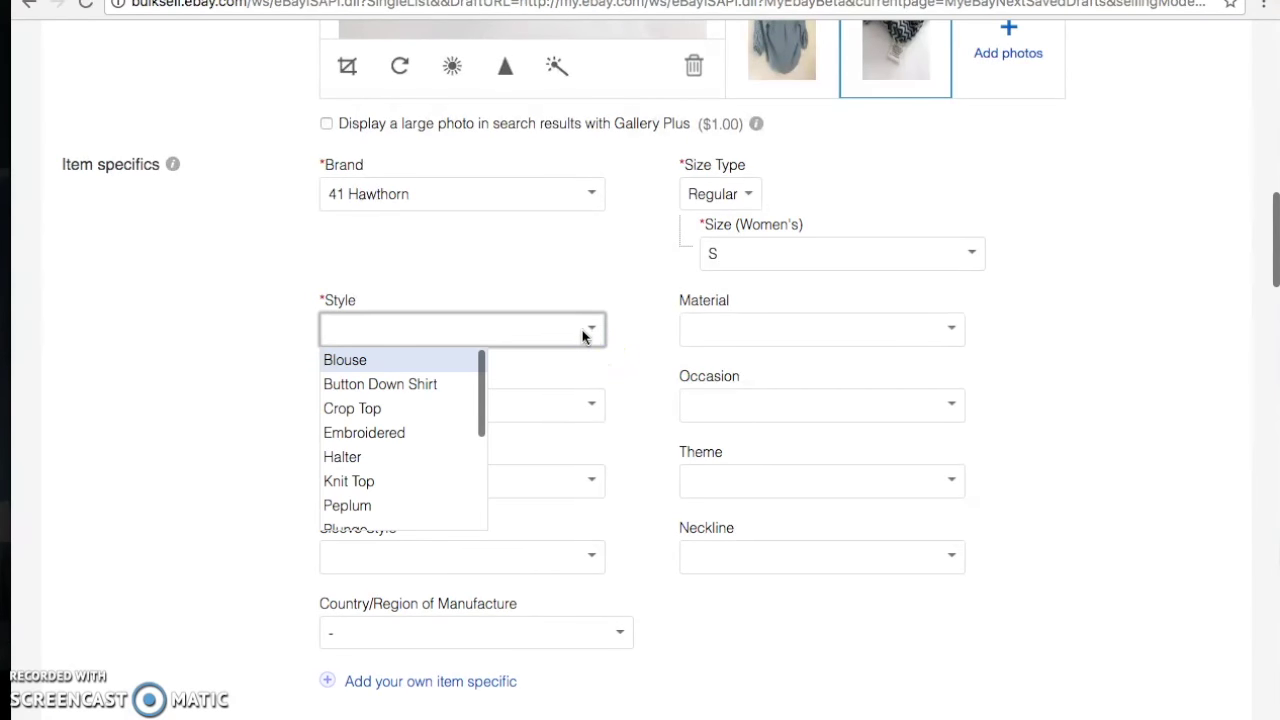
{"action": "scroll", "coordinate": [451, 432], "scroll_direction": "down", "scroll_amount": 3}
{"action": "scroll", "coordinate": [451, 434], "scroll_direction": "down", "scroll_amount": 3}
{"action": "scroll", "coordinate": [451, 434], "scroll_direction": "up", "scroll_amount": 3}
{"action": "scroll", "coordinate": [451, 434], "scroll_direction": "up", "scroll_amount": 5}
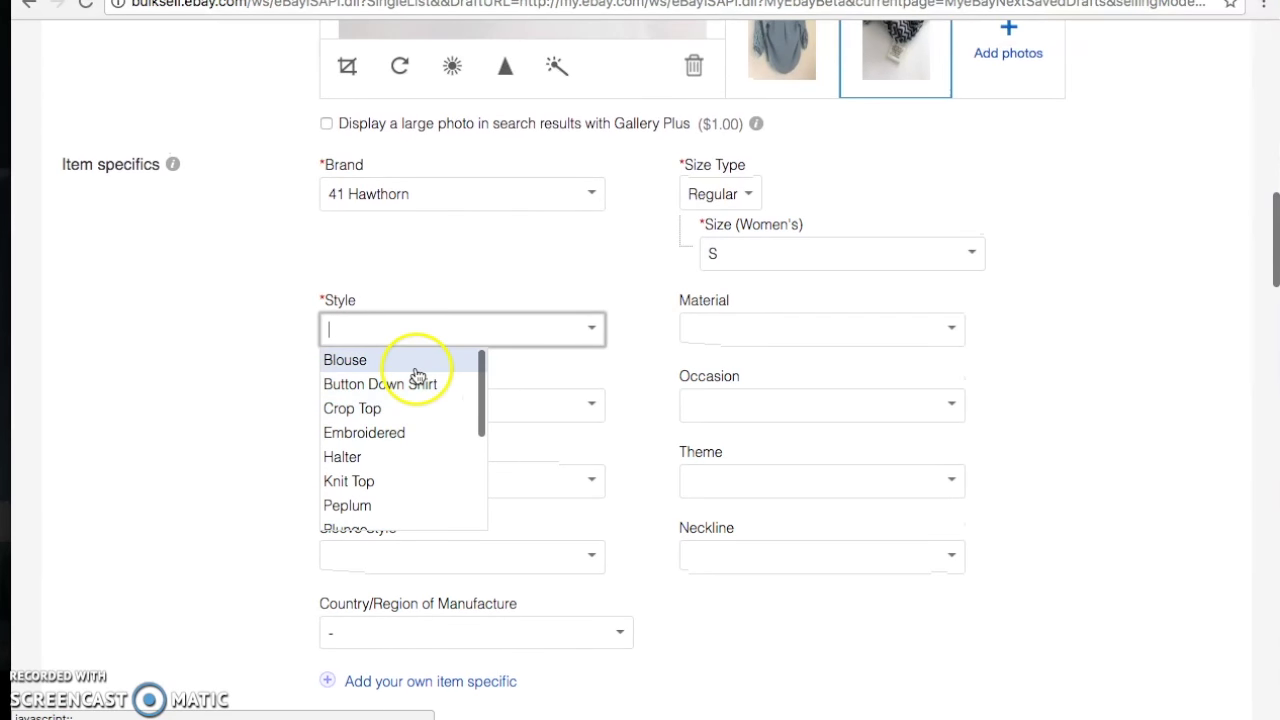
{"action": "left_click", "coordinate": [418, 368]}
Set the top's material to Rayon
{"action": "left_click", "coordinate": [950, 328]}
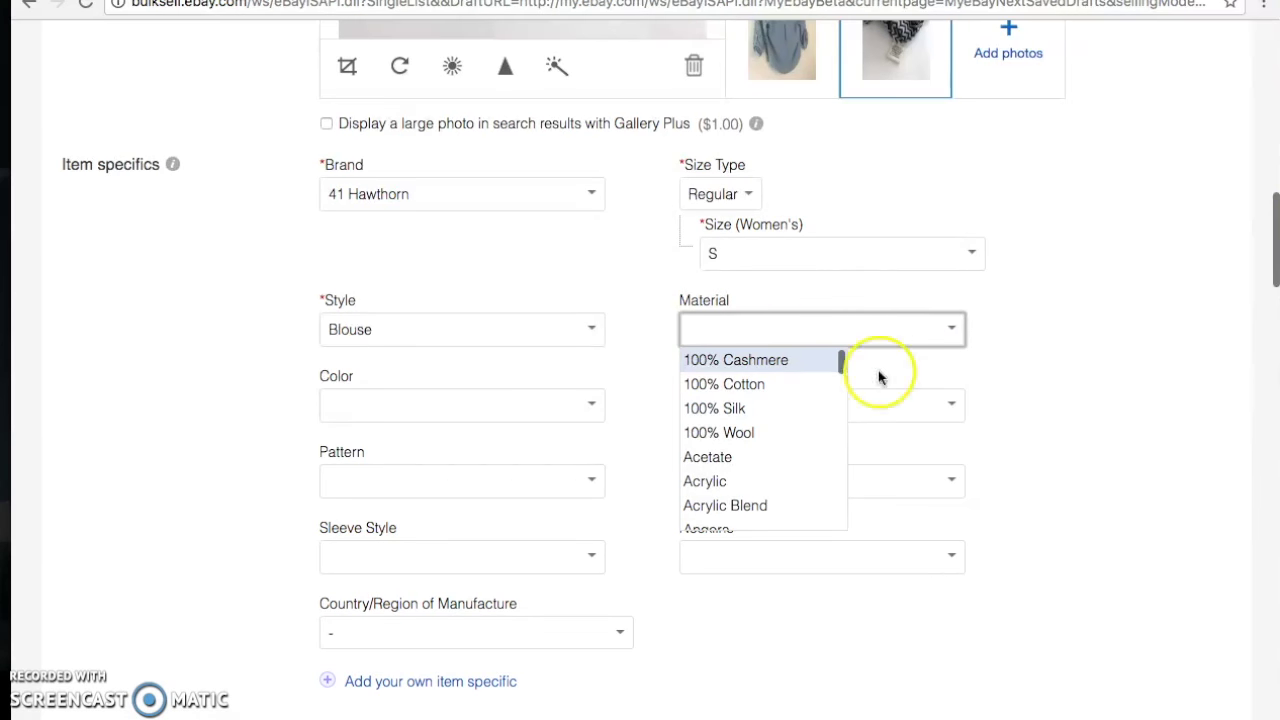
{"action": "type", "text": "Ra"}
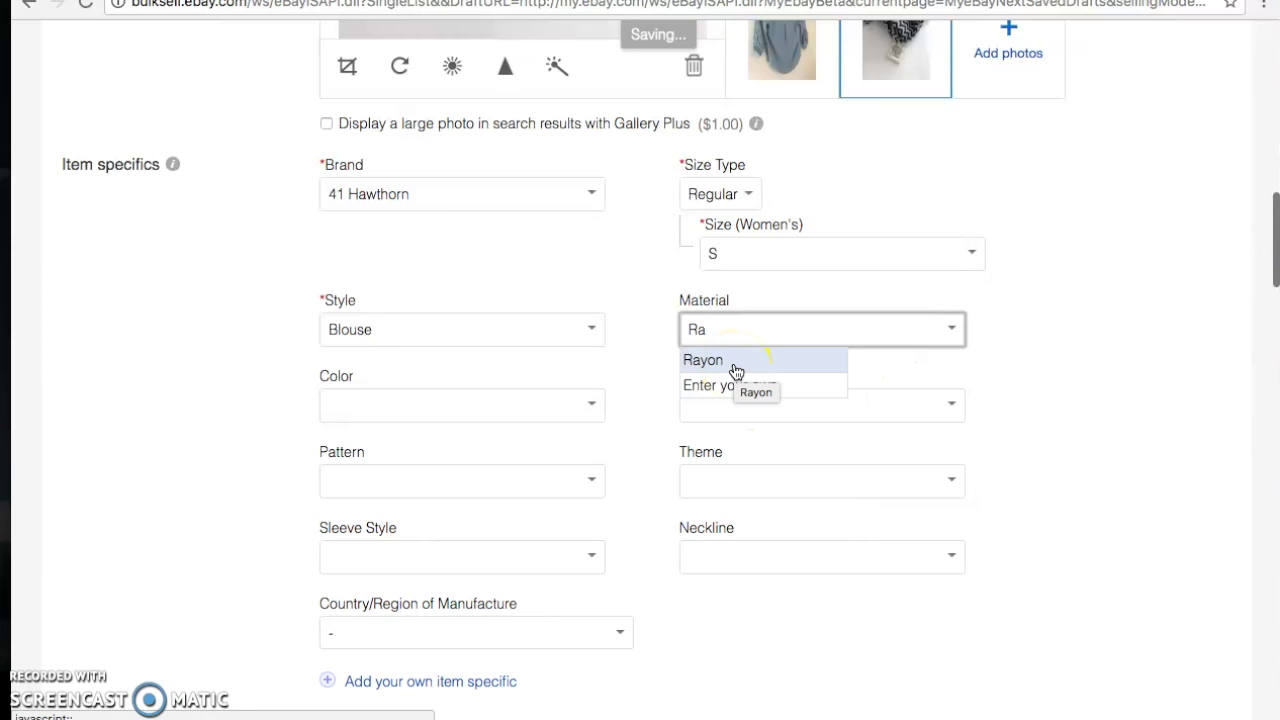
{"action": "left_click", "coordinate": [726, 361]}
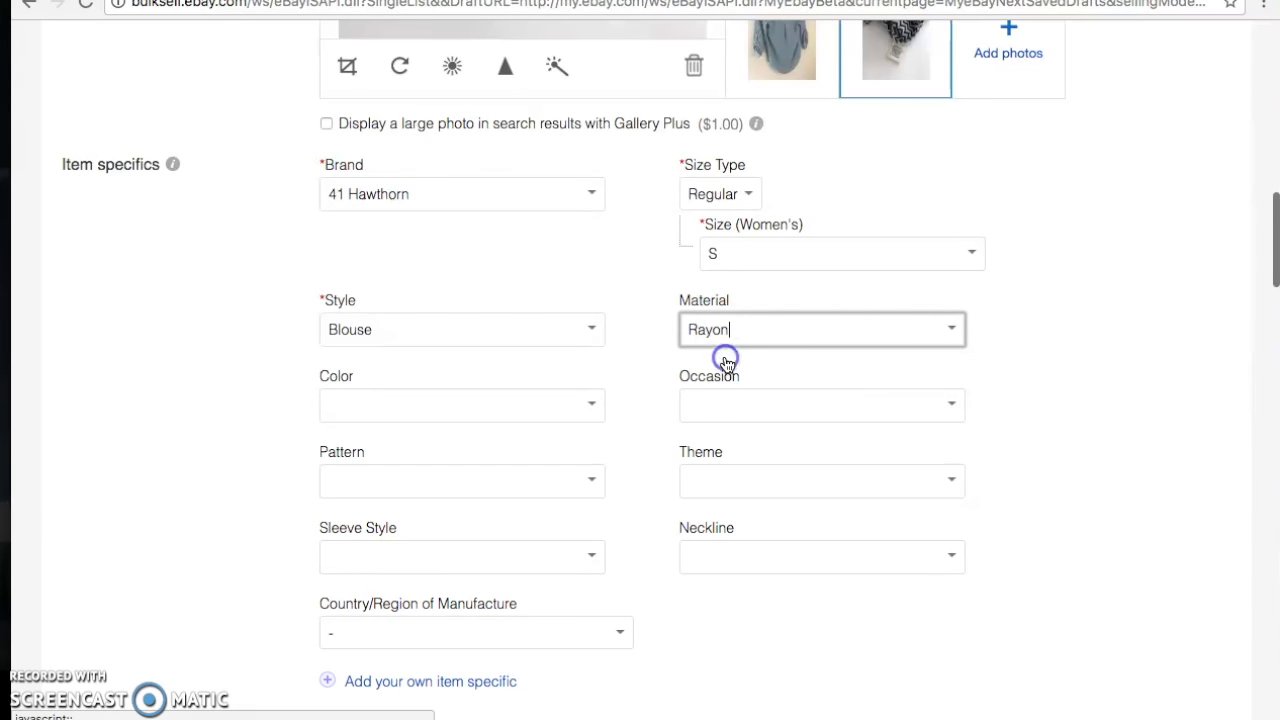
Set the top's color in the item specifics to Multi-Color
{"action": "scroll", "coordinate": [727, 364], "scroll_direction": "down", "scroll_amount": 1}
{"action": "scroll", "coordinate": [726, 364], "scroll_direction": "down", "scroll_amount": 1}
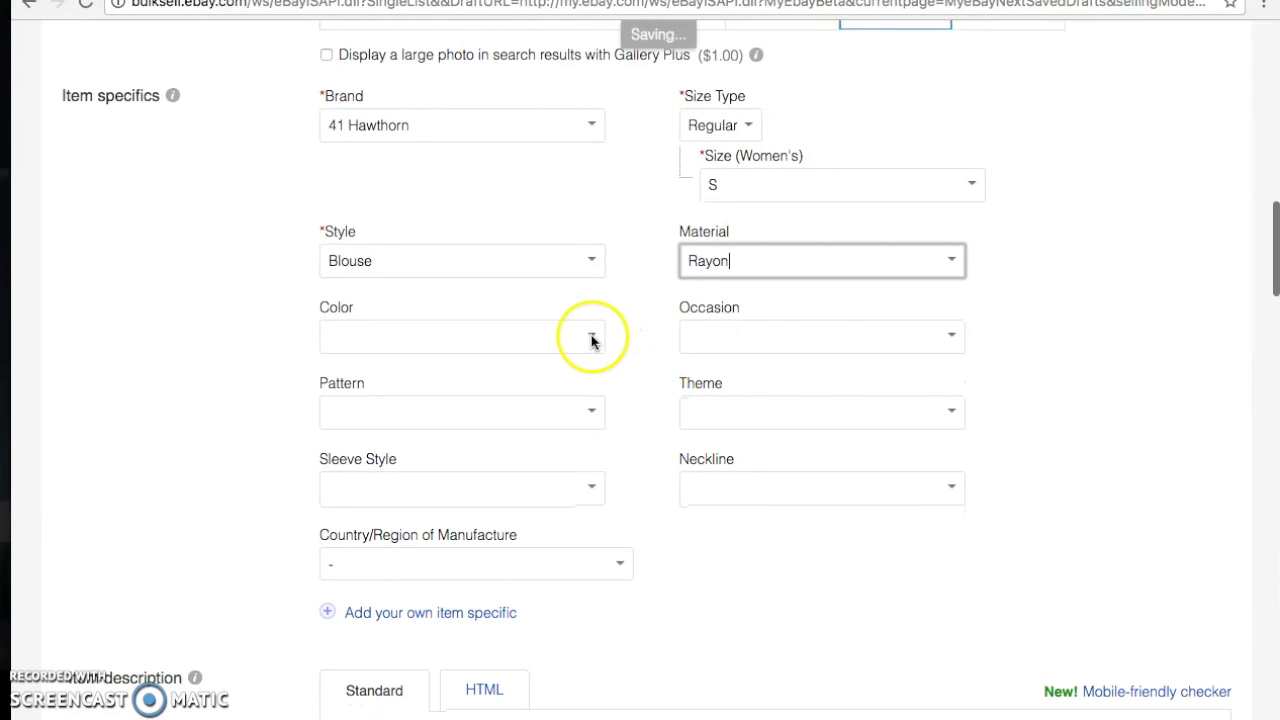
{"action": "left_click", "coordinate": [592, 340]}
{"action": "scroll", "coordinate": [448, 462], "scroll_direction": "down", "scroll_amount": 3}
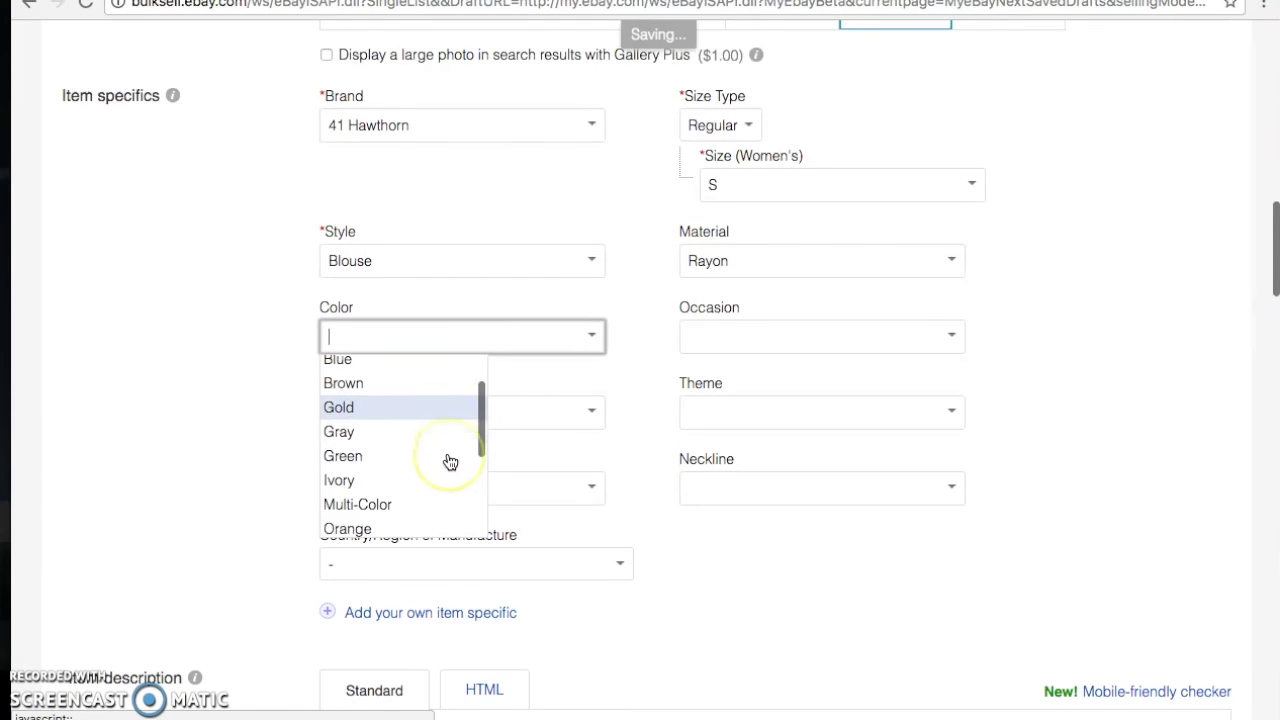
{"action": "left_click", "coordinate": [440, 474]}
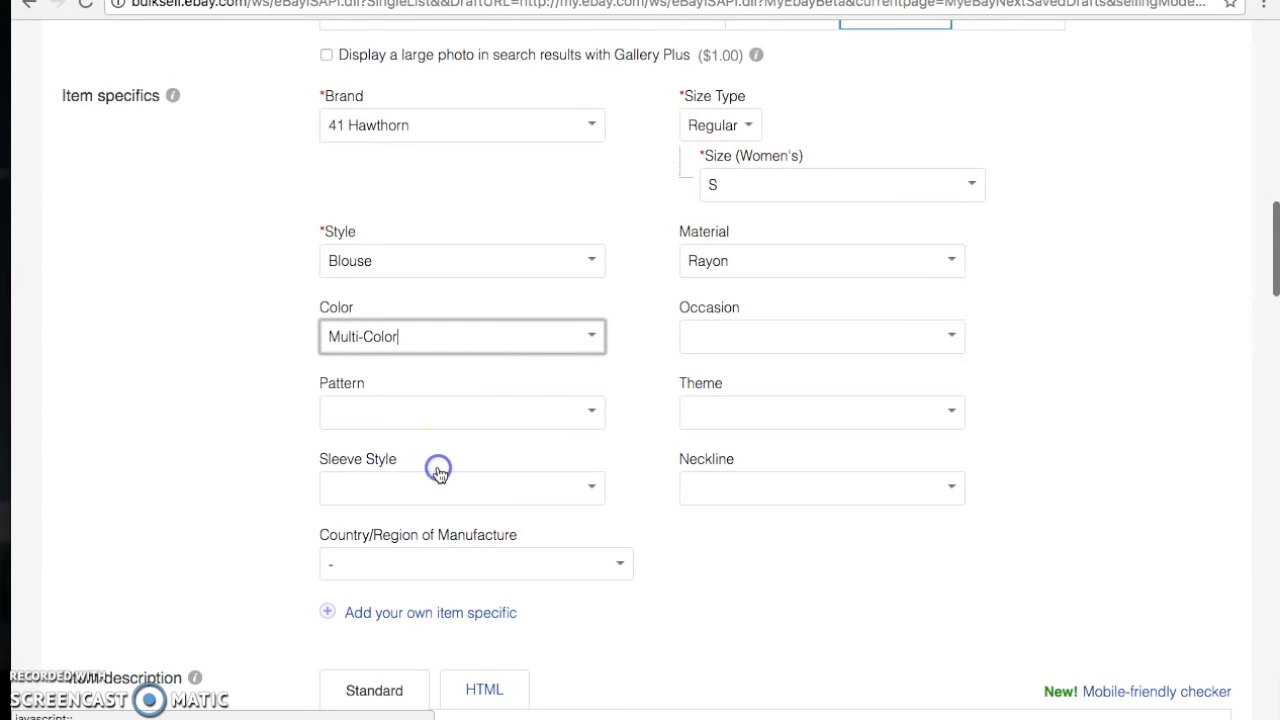
{"action": "left_click", "coordinate": [950, 337]}
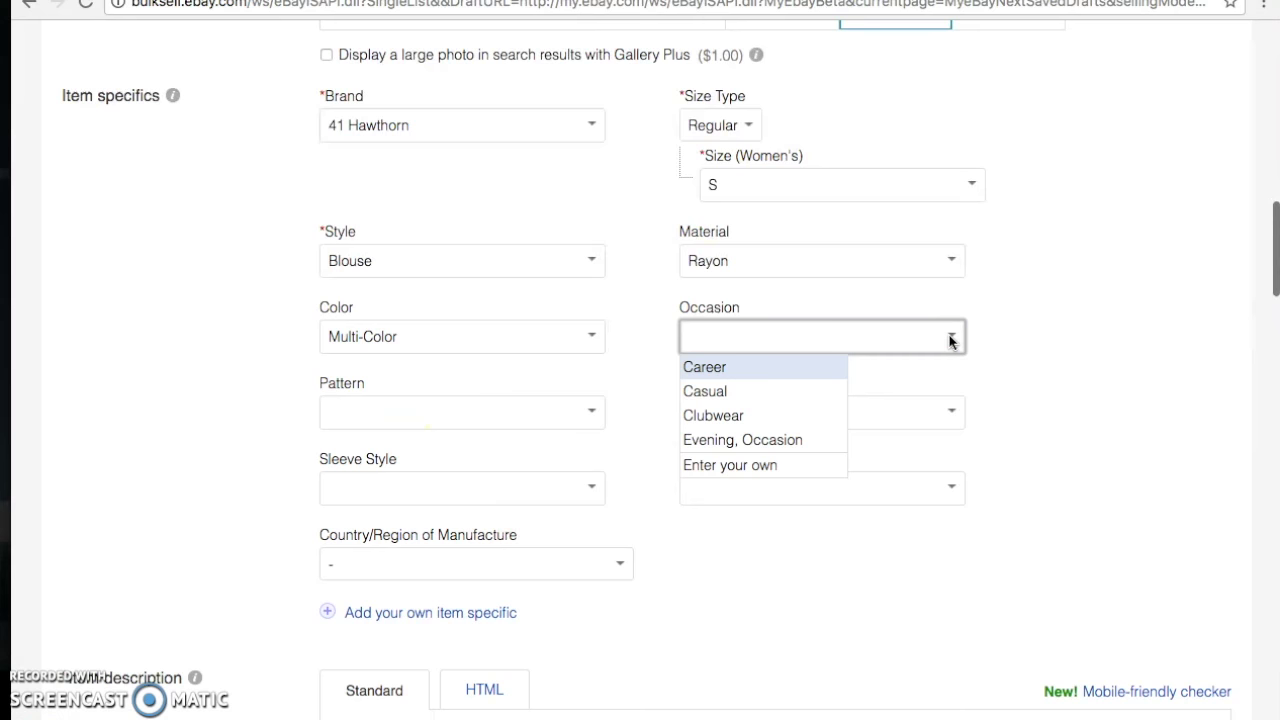
{"action": "left_click", "coordinate": [903, 352]}
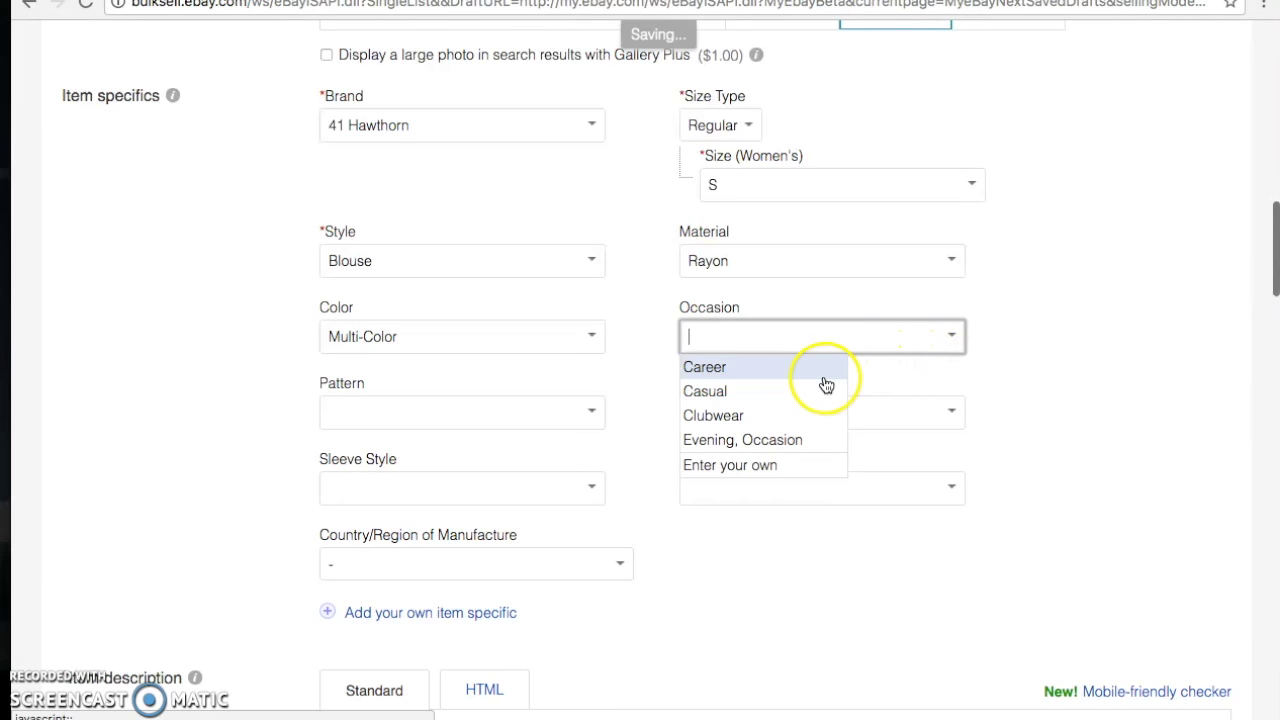
{"action": "left_click", "coordinate": [1048, 395]}
Set the top's pattern in the item specifics to Chevron
{"action": "scroll", "coordinate": [1048, 395], "scroll_direction": "down", "scroll_amount": 1}
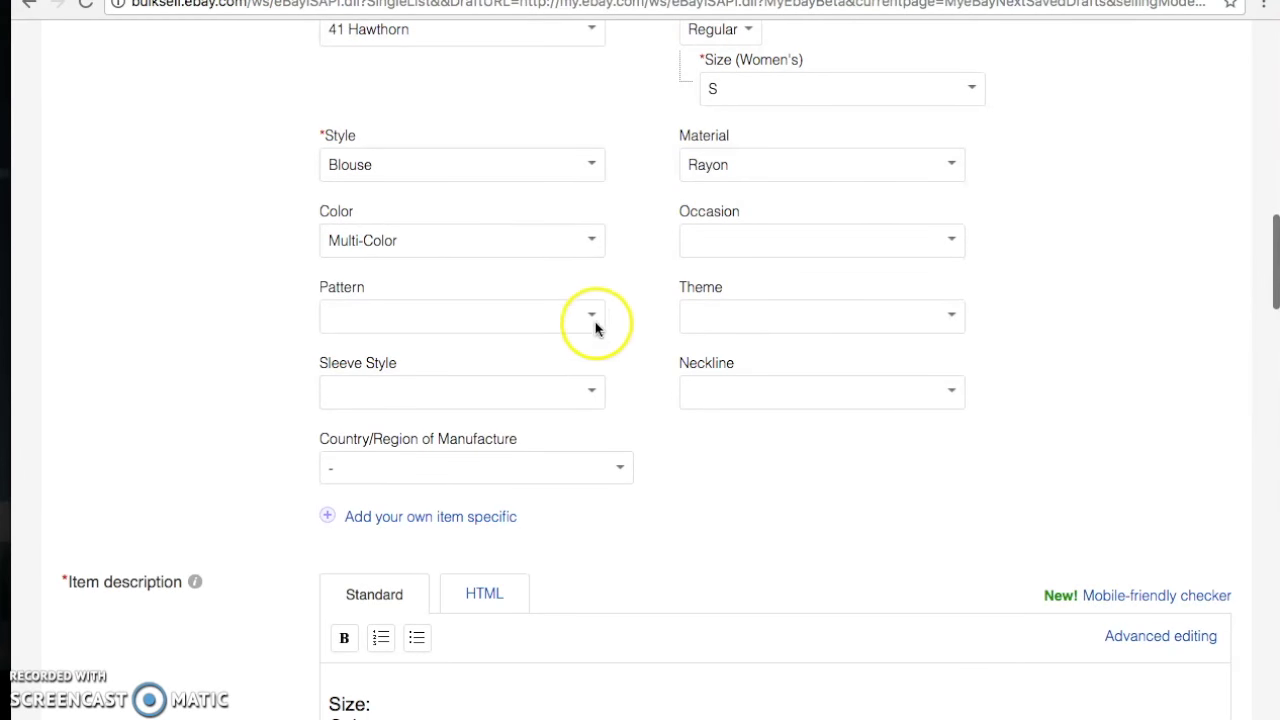
{"action": "left_click", "coordinate": [590, 316]}
{"action": "type", "text": "Chevron"}
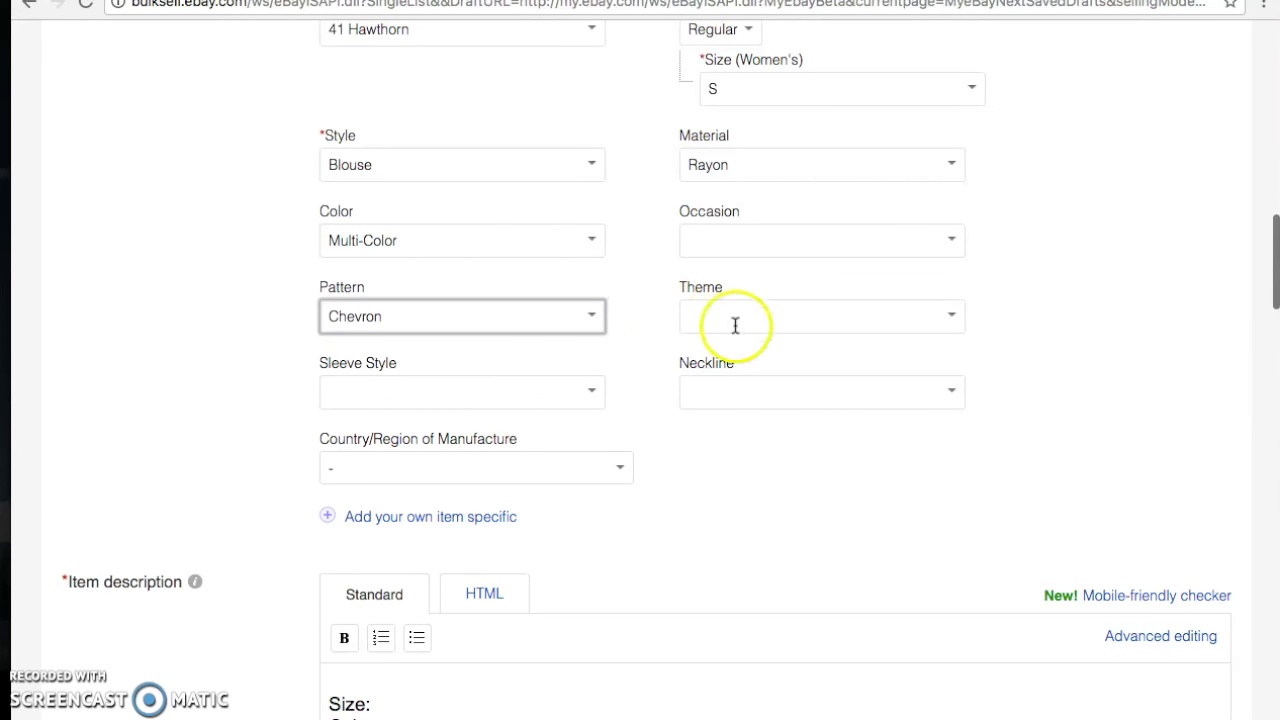
Look through the theme options in the item specifics without choosing one
{"action": "left_click", "coordinate": [951, 315]}
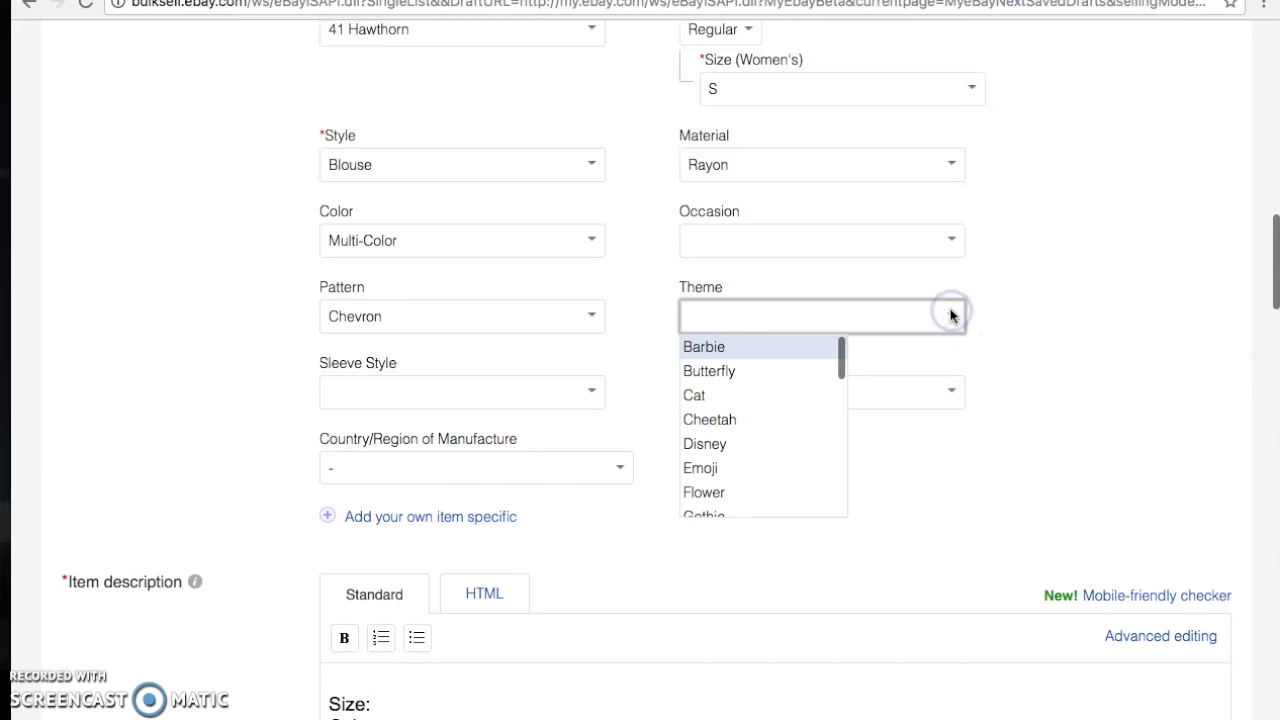
{"action": "scroll", "coordinate": [826, 400], "scroll_direction": "down", "scroll_amount": 2}
{"action": "scroll", "coordinate": [826, 403], "scroll_direction": "down", "scroll_amount": 1}
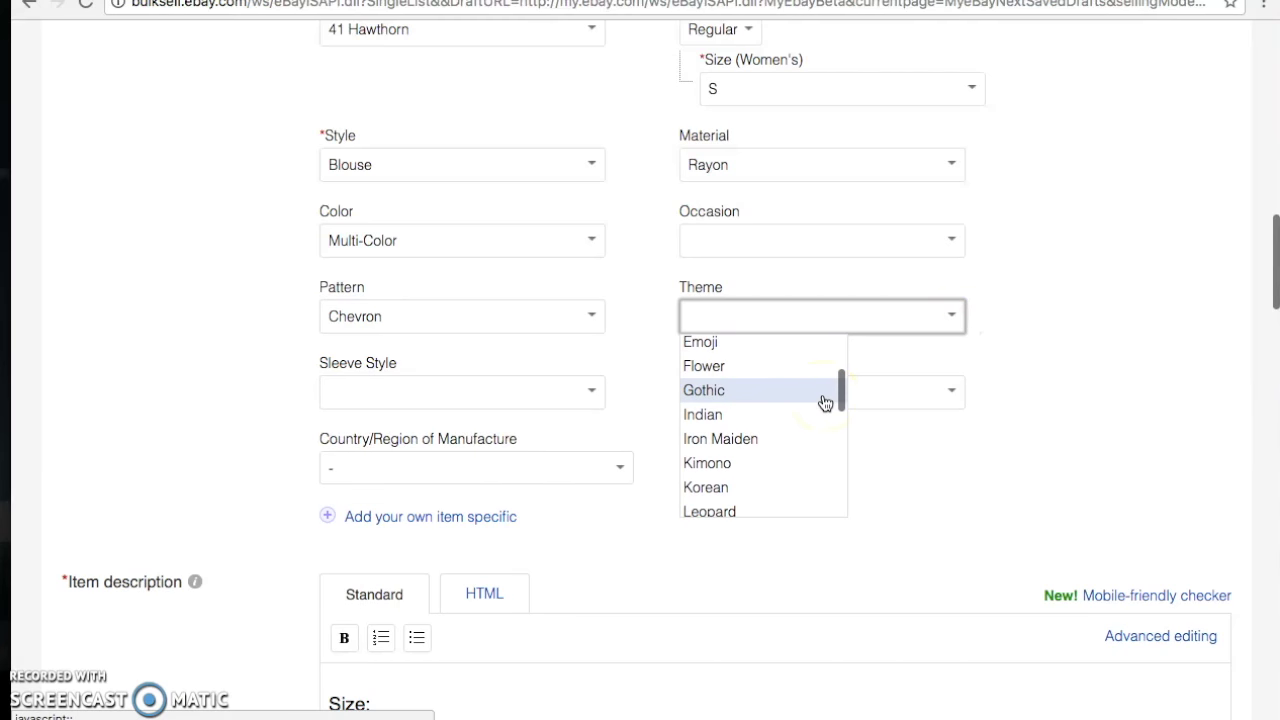
{"action": "scroll", "coordinate": [825, 403], "scroll_direction": "down", "scroll_amount": 4}
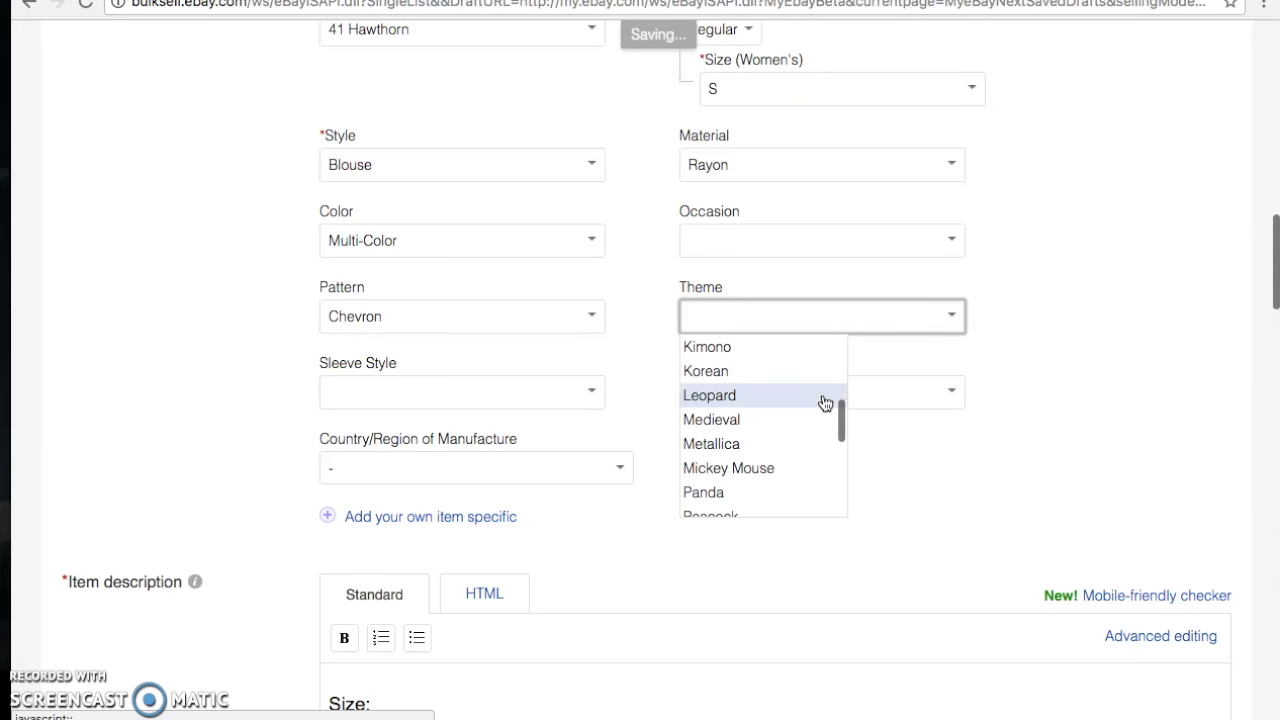
{"action": "scroll", "coordinate": [825, 403], "scroll_direction": "down", "scroll_amount": 1}
{"action": "left_click", "coordinate": [1035, 360]}
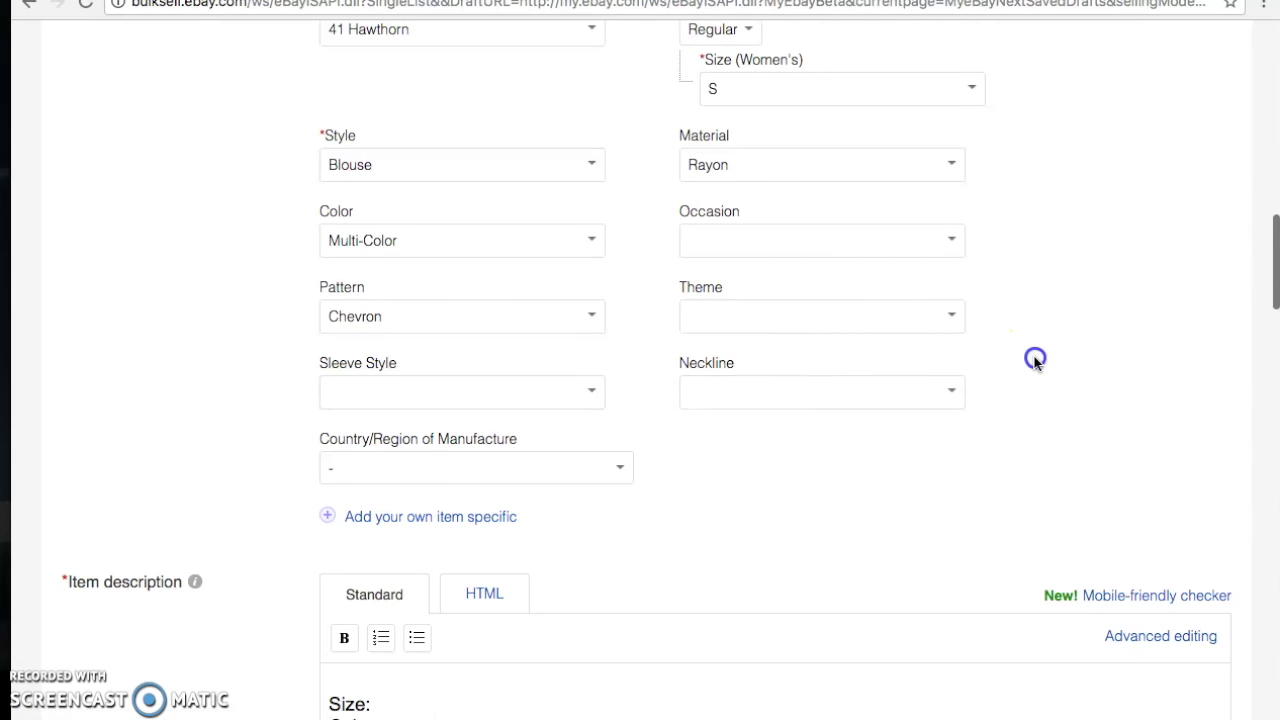
Set the sleeve style to 3/4 Sleeve and the neckline to Rounded
{"action": "scroll", "coordinate": [1036, 362], "scroll_direction": "down", "scroll_amount": 1}
{"action": "scroll", "coordinate": [1035, 362], "scroll_direction": "down", "scroll_amount": 1}
{"action": "left_click", "coordinate": [590, 312]}
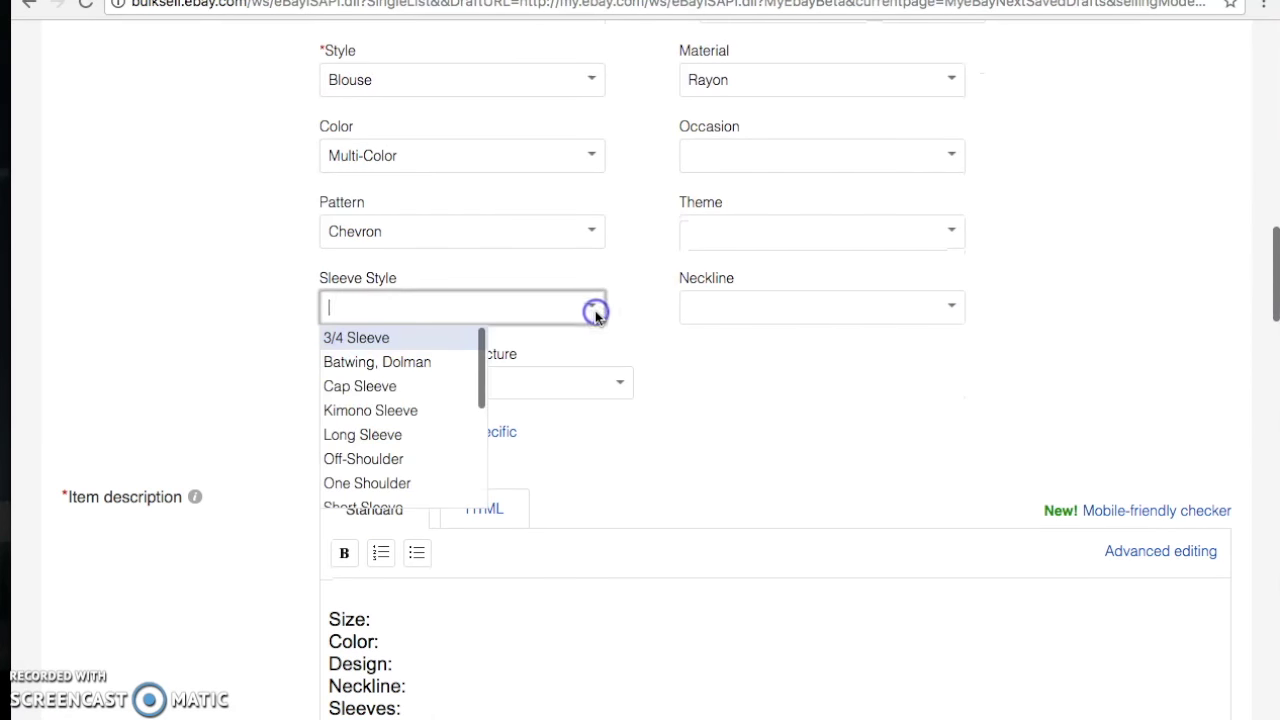
{"action": "left_click", "coordinate": [458, 339]}
{"action": "scroll", "coordinate": [938, 337], "scroll_direction": "down", "scroll_amount": 1}
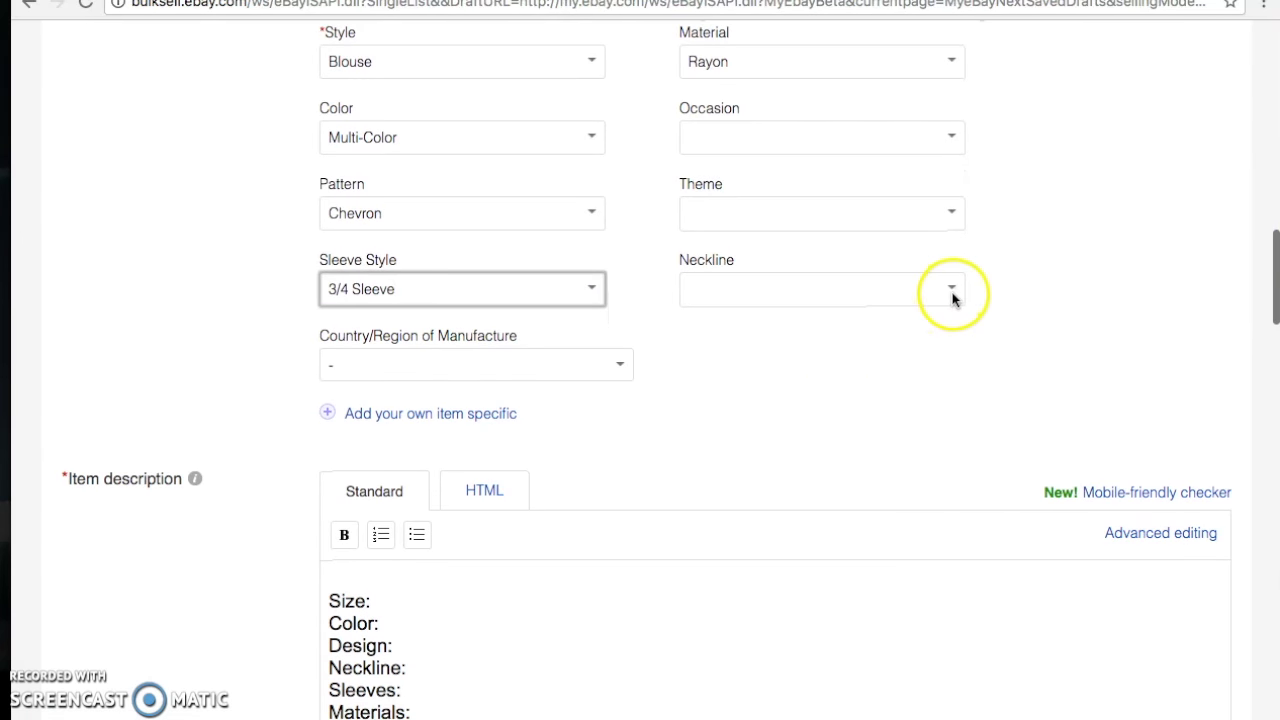
{"action": "left_click", "coordinate": [952, 290]}
{"action": "type", "text": "Rounded"}
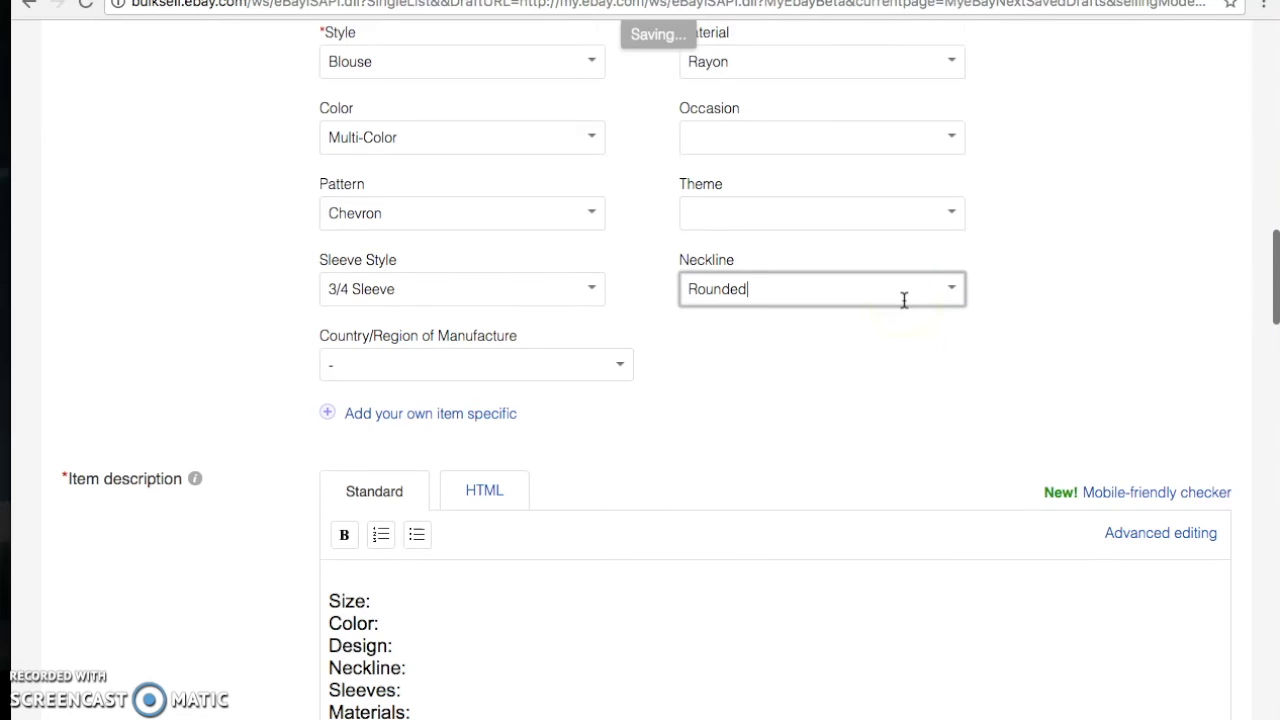
Head the item description "41 Hawthorne Stitch Fix Women's Top" and fill in size Small and color Blue and White Chevron
{"action": "scroll", "coordinate": [903, 297], "scroll_direction": "down", "scroll_amount": 3}
{"action": "left_click", "coordinate": [411, 371]}
{"action": "scroll", "coordinate": [267, 365], "scroll_direction": "down", "scroll_amount": 1}
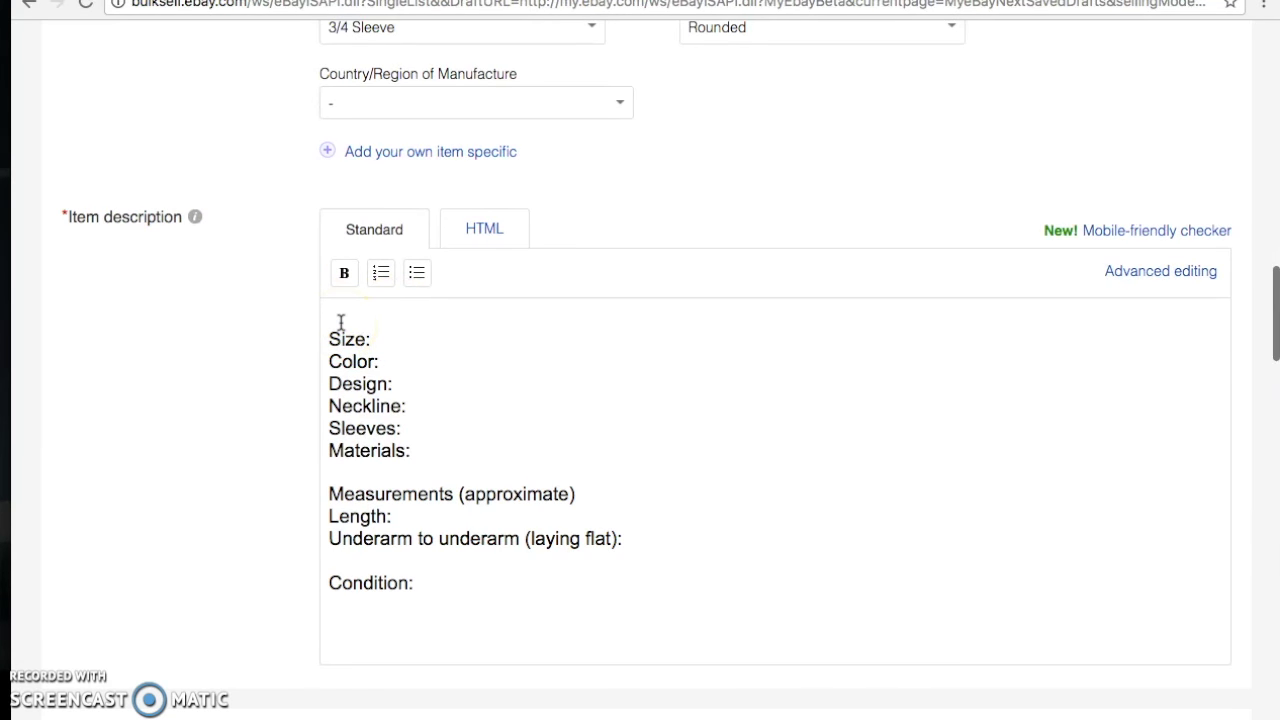
{"action": "type", "text": "41 Hawthorne Stitch Fix Women's Top "}
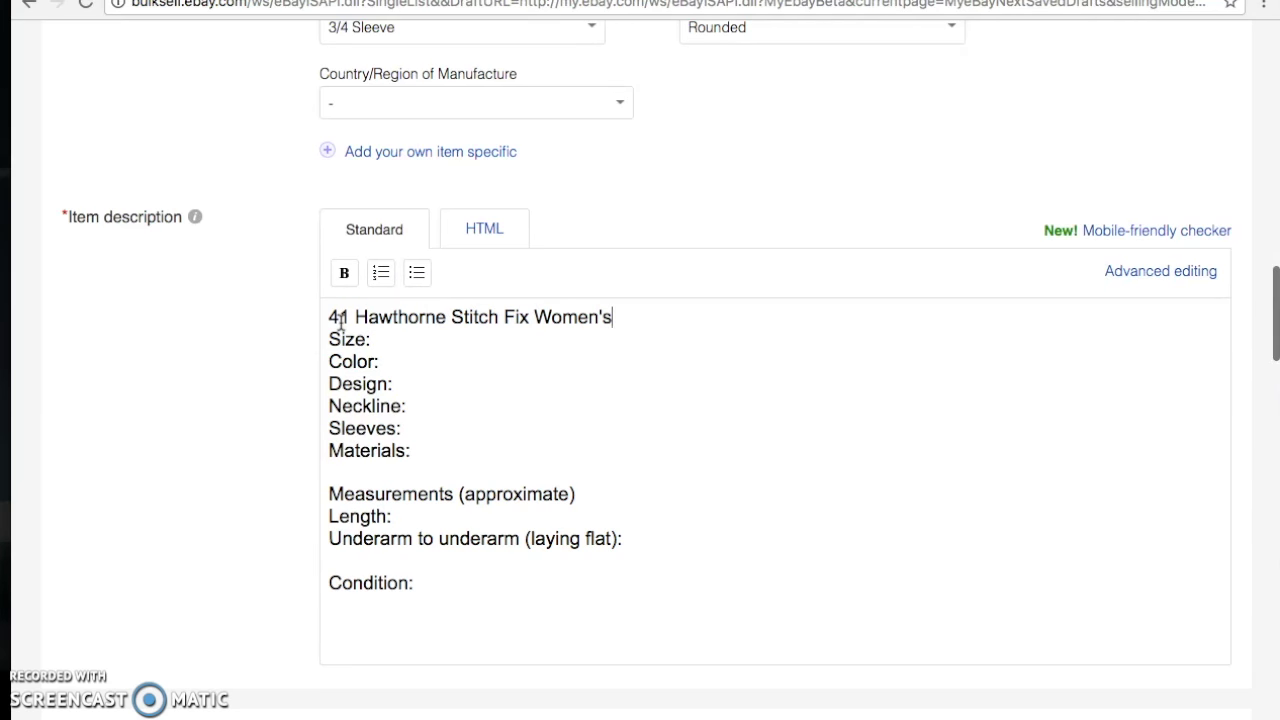
{"action": "type", "text": "Size: Sm"}
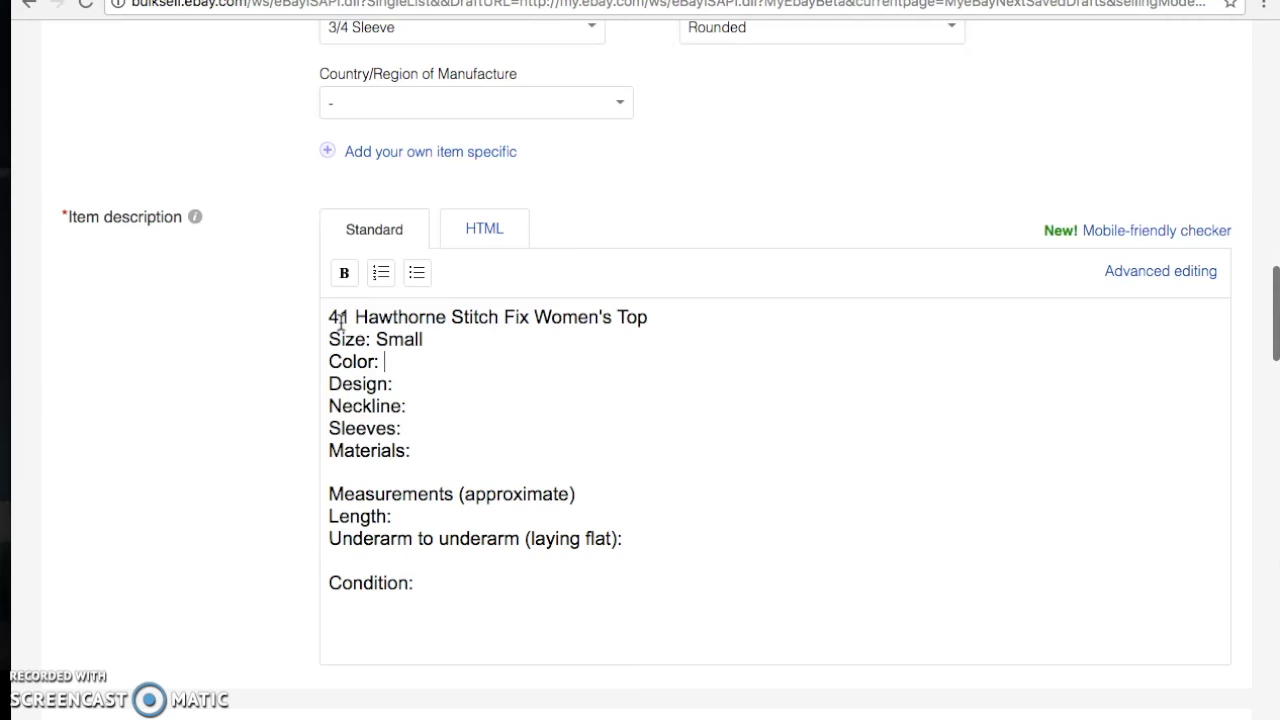
{"action": "type", "text": "all Color: Blue and White Chevr"}
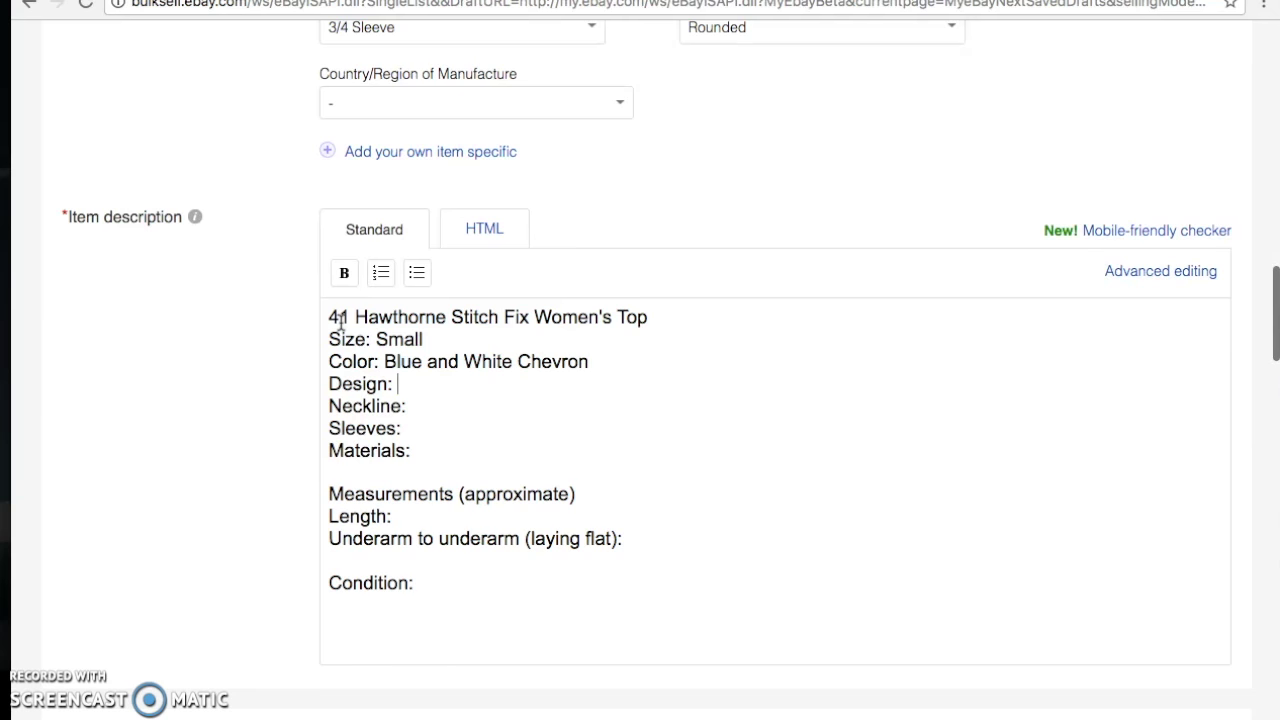
Complete the description's design as Pop Over Top, neckline as Rounded - Three Button Closure, sleeves as 3/4 Sleeves and materials as 100% Rayon
{"action": "type", "text": "on Design: Pop "}
{"action": "type", "text": "Over Top"}
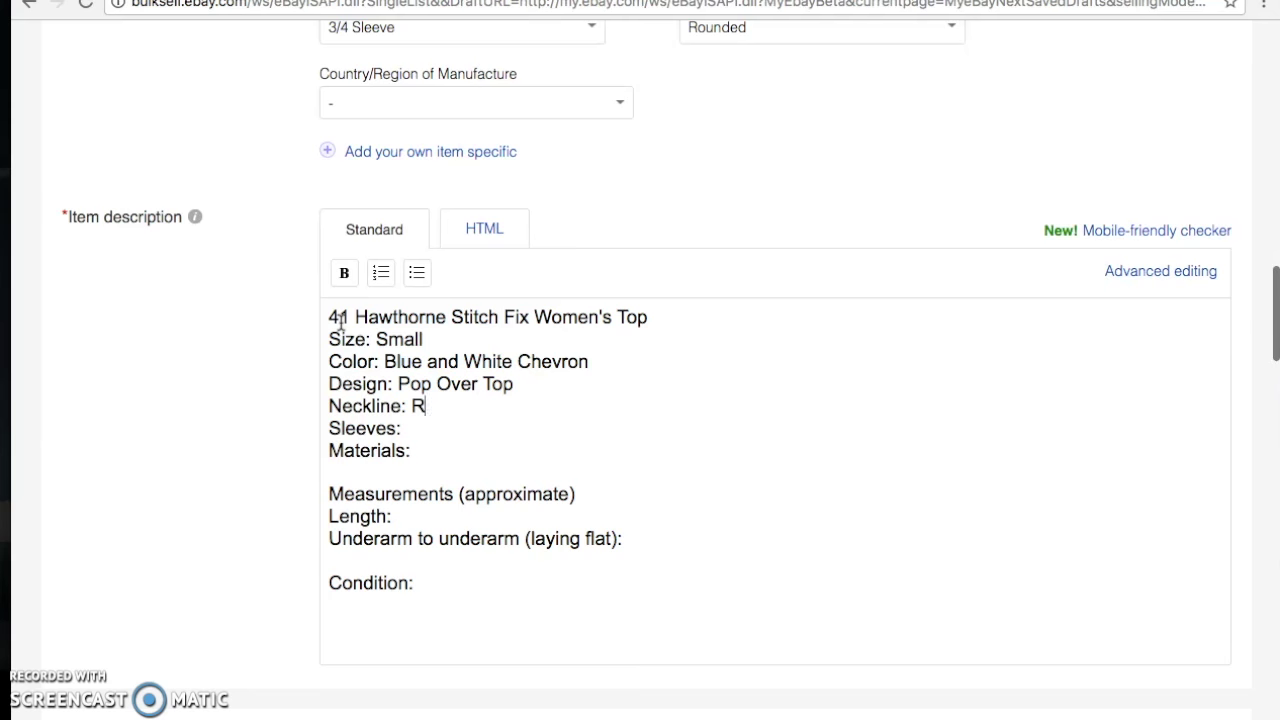
{"action": "key", "text": "BackSpace"}
{"action": "key", "text": "BackSpace"}
{"action": "type", "text": "Rounded - Three Button Closure Sleeves:"}
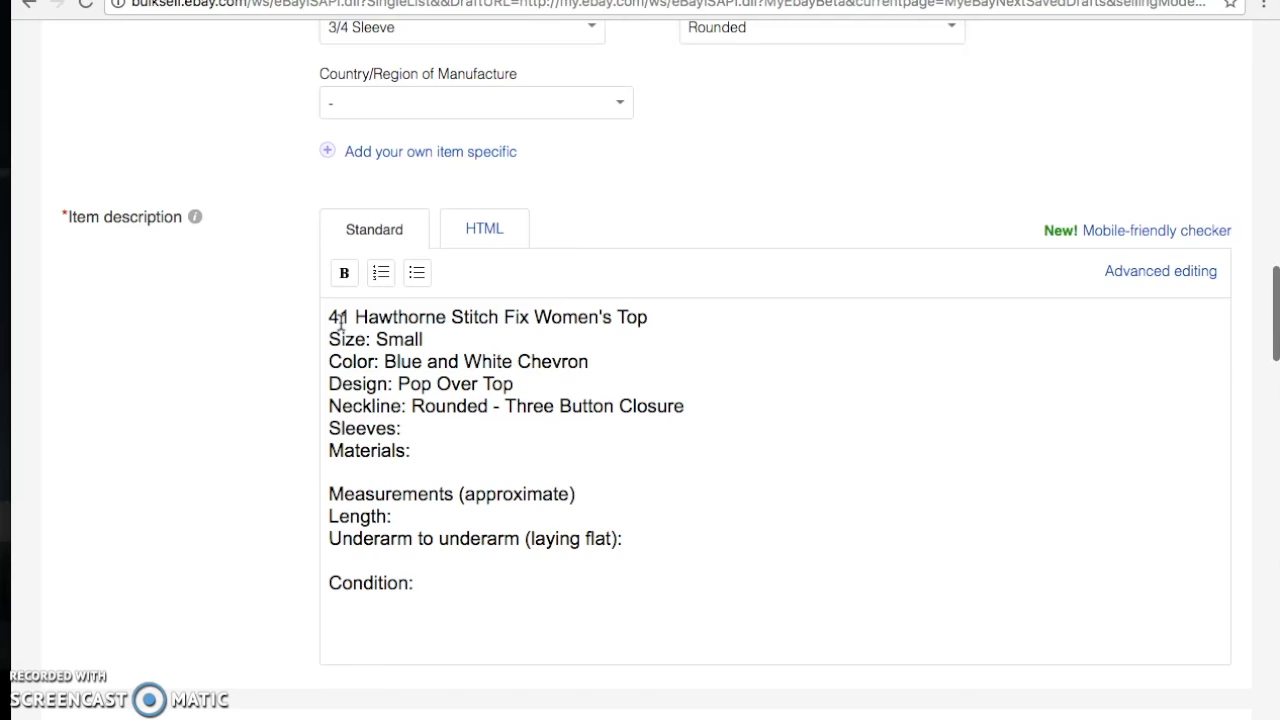
{"action": "type", "text": " 3/4 Sleeves Materials: 1"}
{"action": "type", "text": "00% Rayon"}
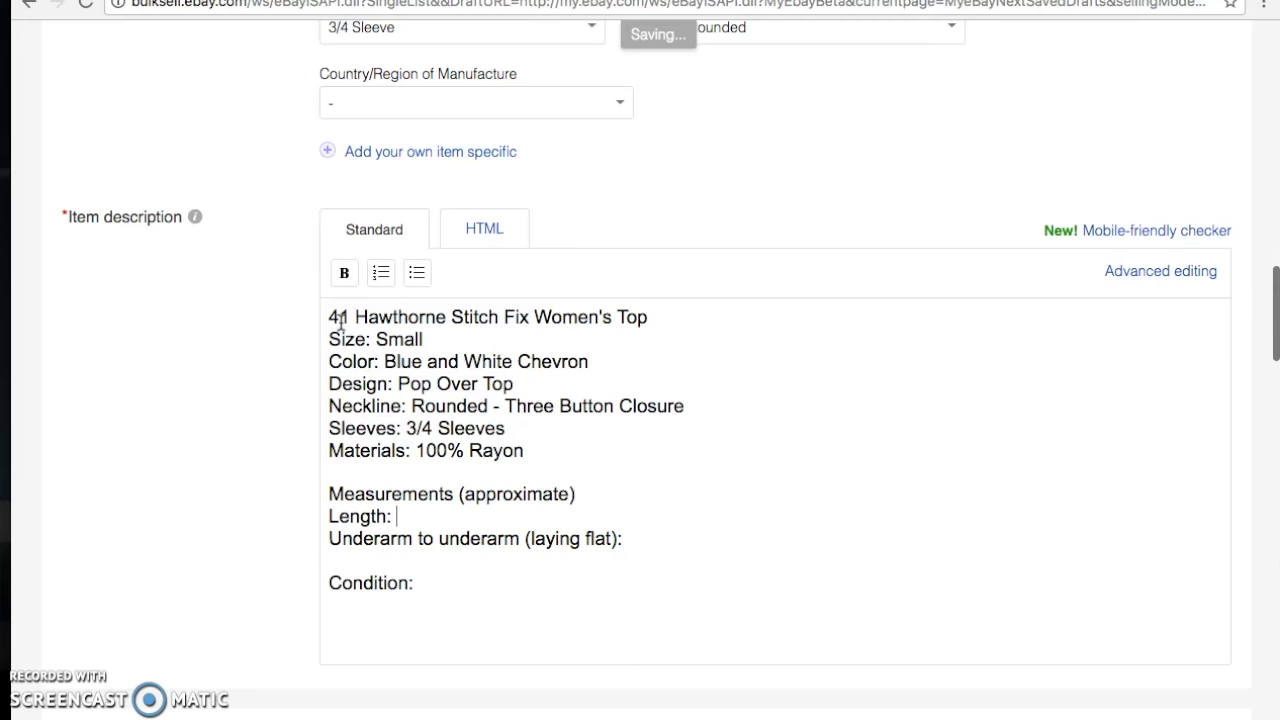
Enter the description's measurements: length 24 inches and underarm to underarm 17 inches
{"action": "type", "text": "inches"}
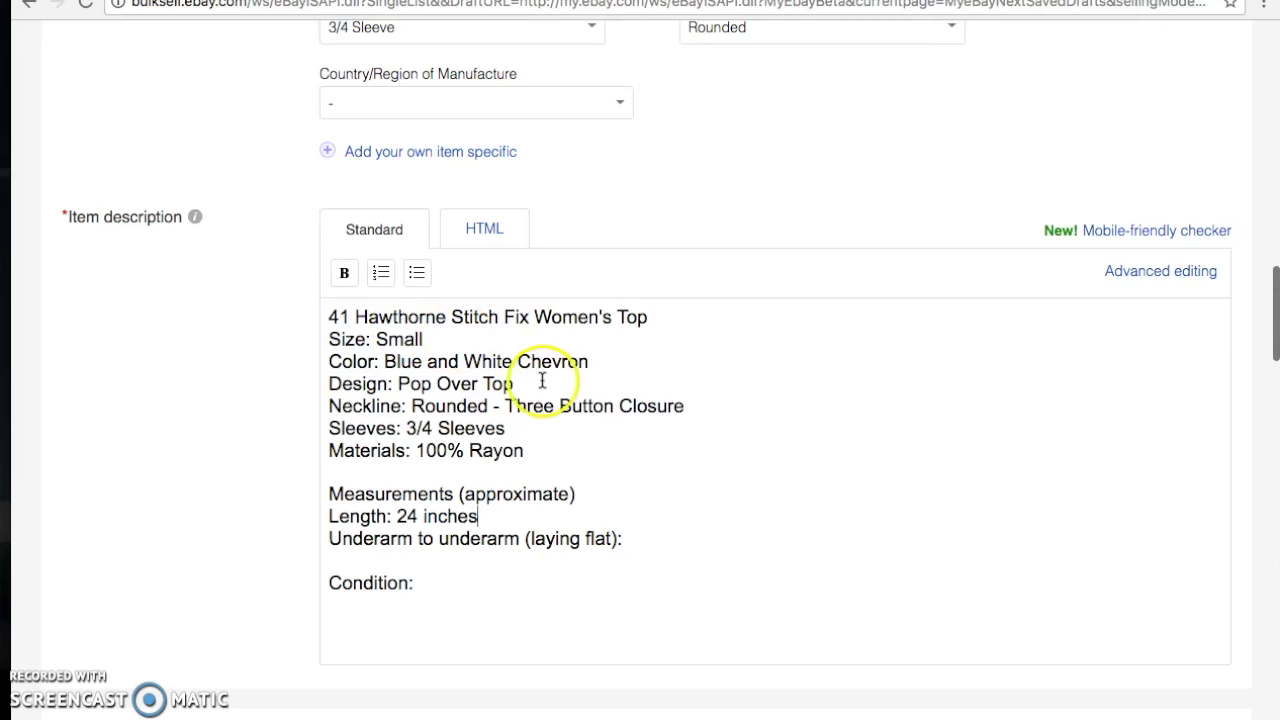
{"action": "left_click", "coordinate": [649, 538]}
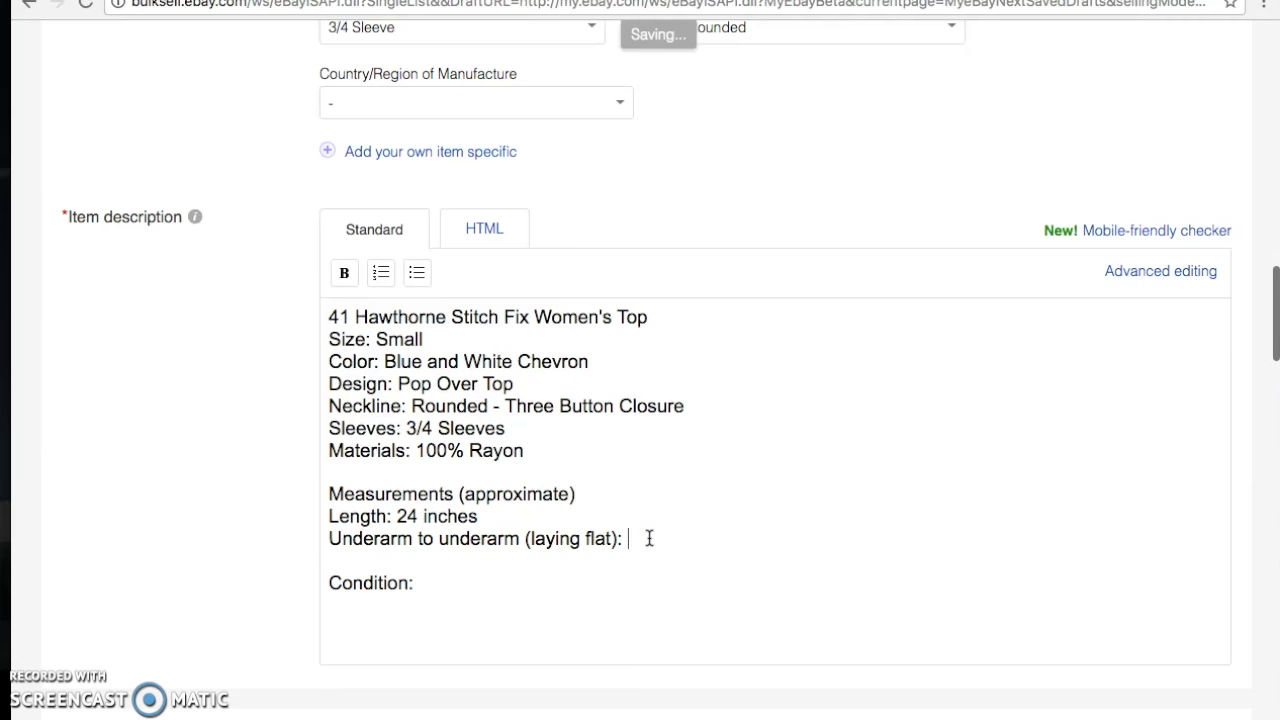
{"action": "type", "text": "17 inches"}
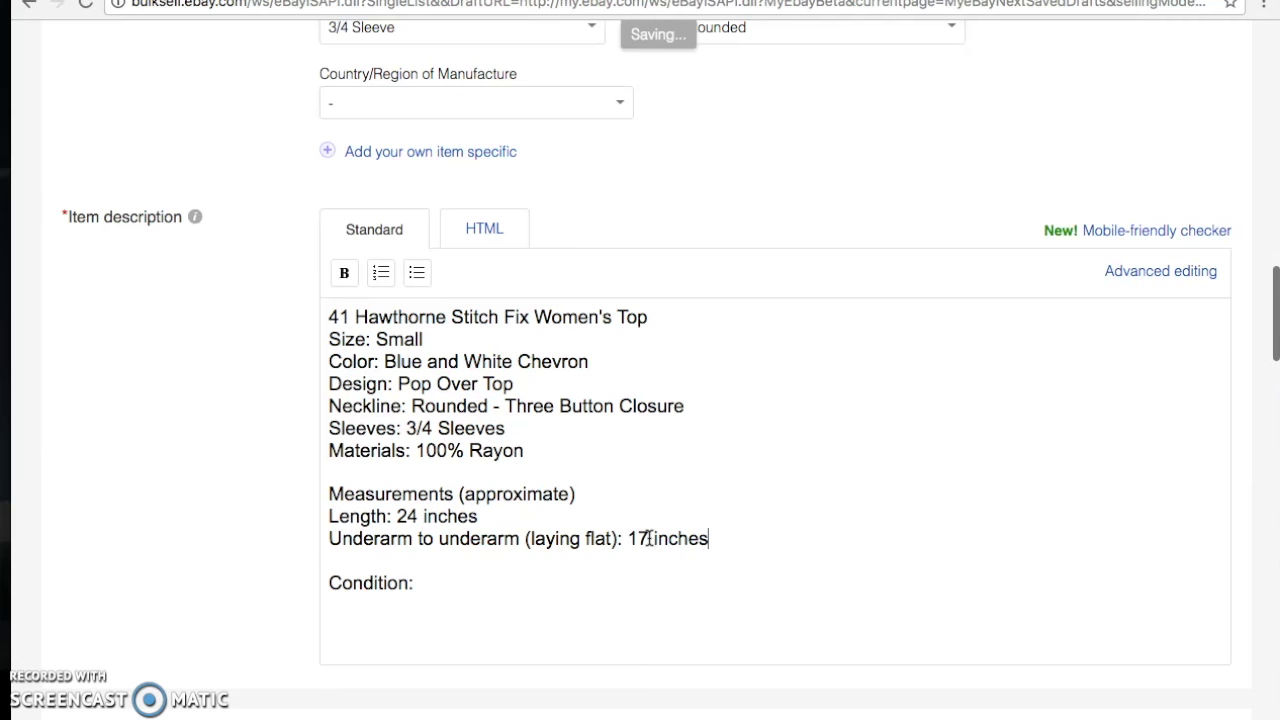
Describe the condition in the item description as "Gently pre-owned - no stains or holes."
{"action": "left_click", "coordinate": [471, 582]}
{"action": "type", "text": "Gentl"}
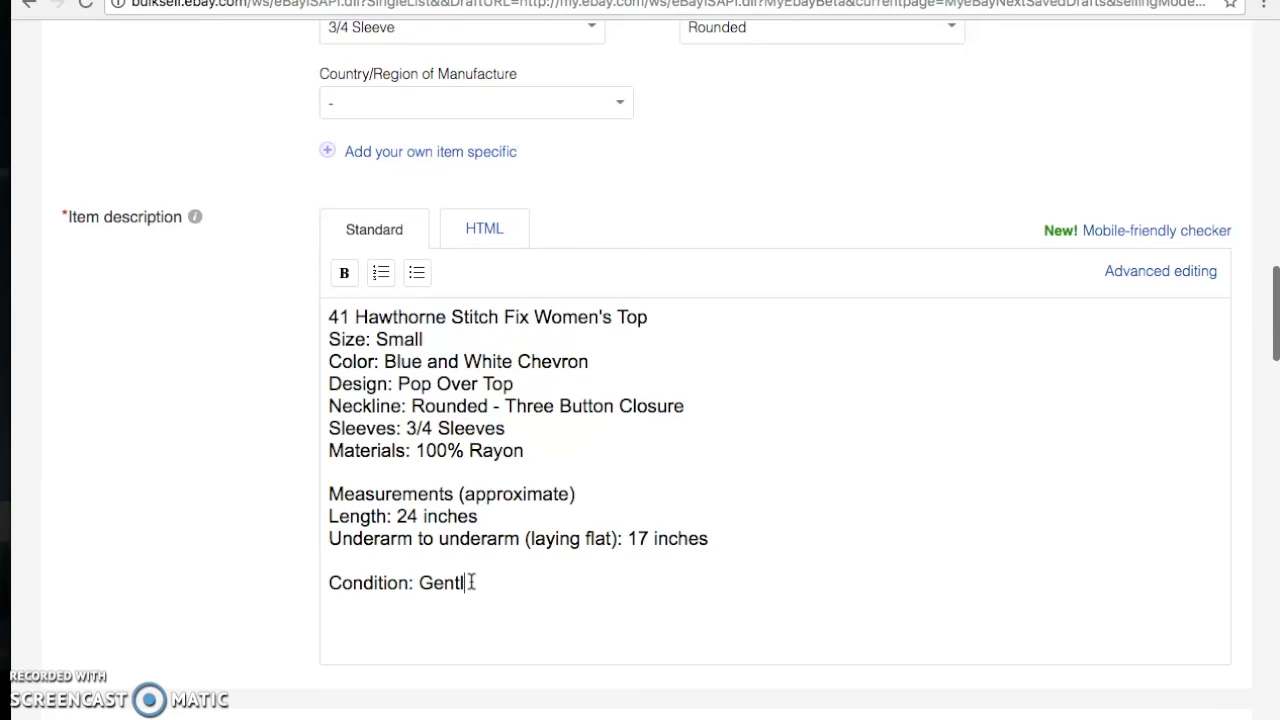
{"action": "type", "text": "y Pre-owened"}
{"action": "key", "text": "BackSpace"}
{"action": "key", "text": "BackSpace"}
{"action": "key", "text": "BackSpace"}
{"action": "key", "text": "BackSpace"}
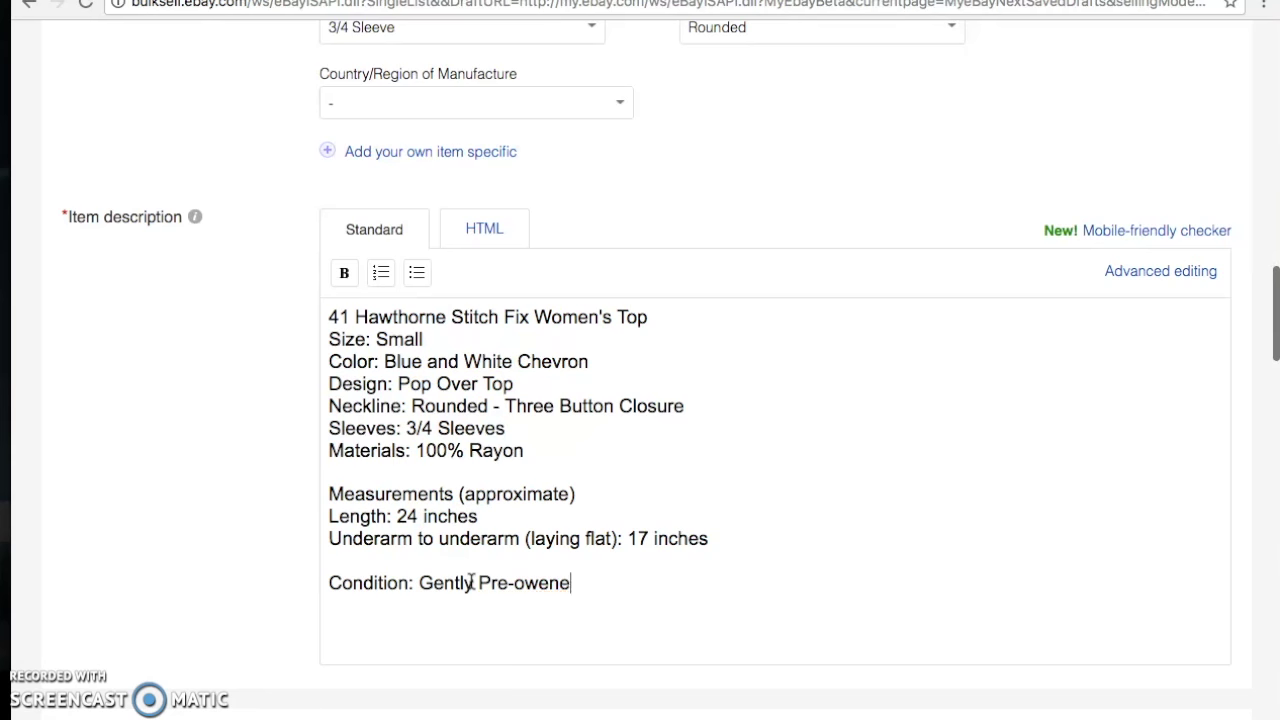
{"action": "type", "text": "ed - no stains or holes."}
{"action": "scroll", "coordinate": [471, 582], "scroll_direction": "down", "scroll_amount": 3}
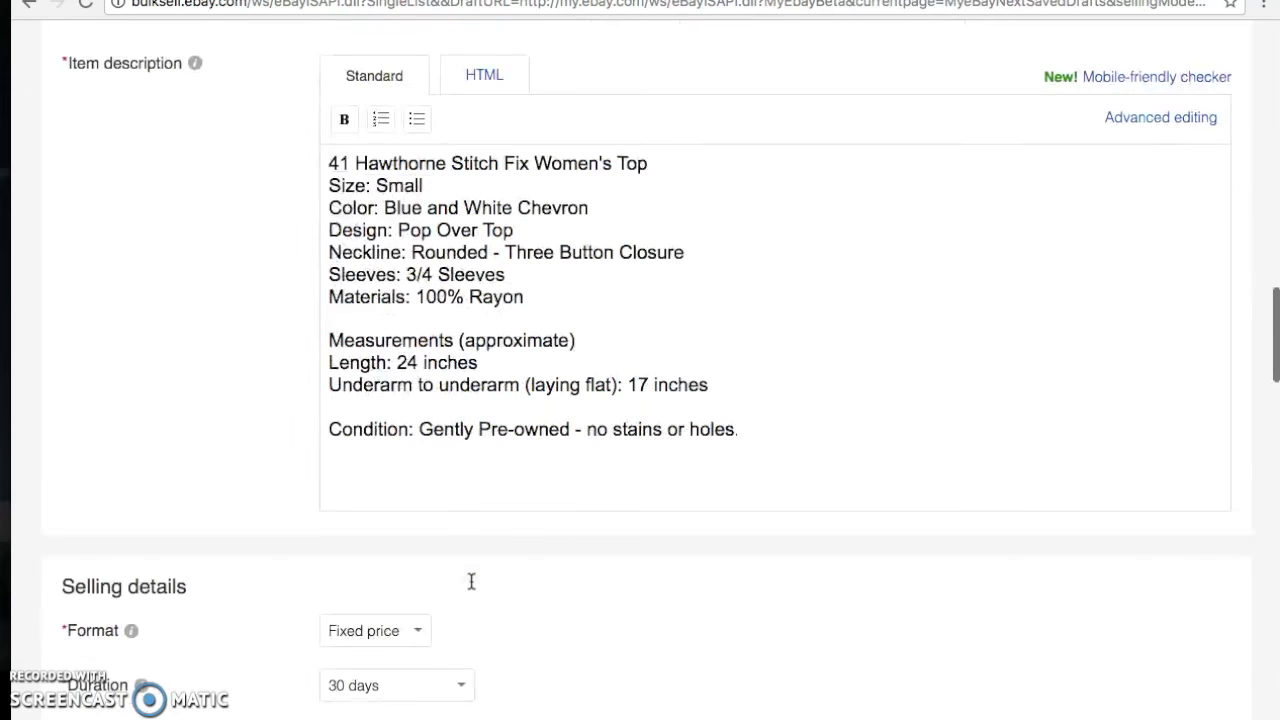
{"action": "left_click", "coordinate": [486, 380]}
{"action": "left_click", "coordinate": [487, 345]}
{"action": "key", "text": "BackSpace"}
{"action": "type", "text": "p"}
Set the Buy It Now price to $24.99
{"action": "scroll", "coordinate": [486, 346], "scroll_direction": "down", "scroll_amount": 1}
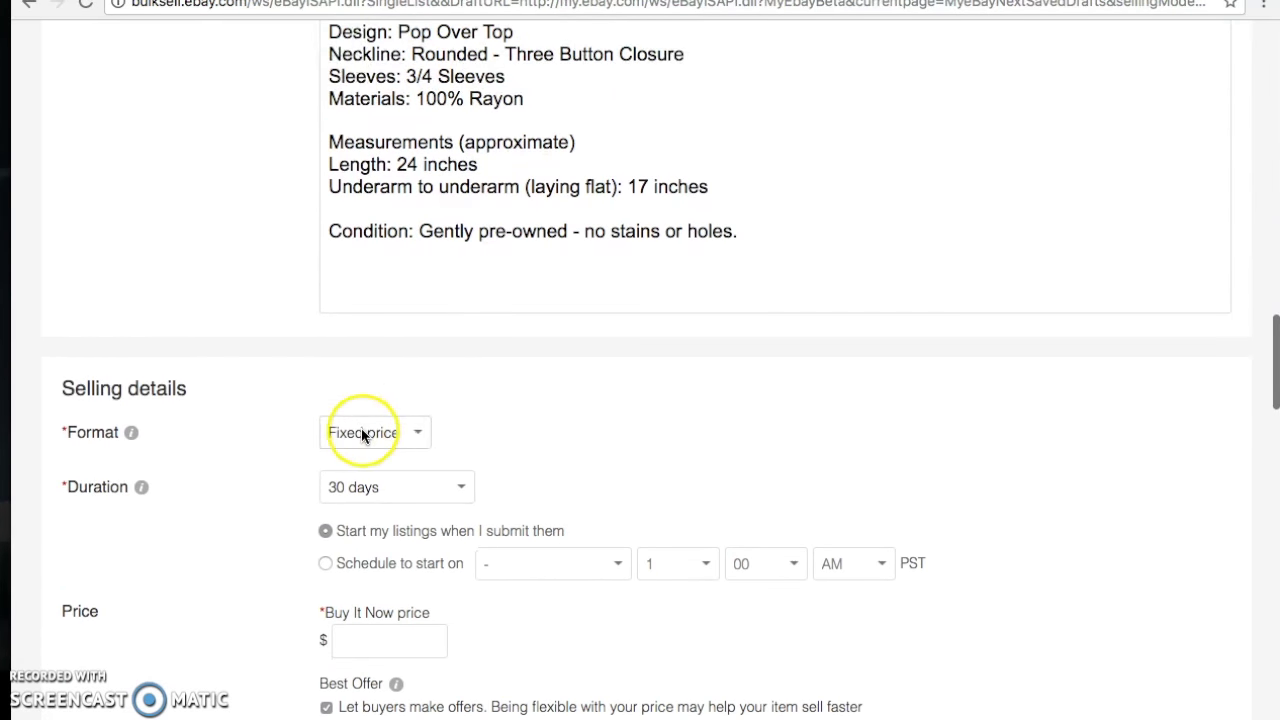
{"action": "scroll", "coordinate": [363, 434], "scroll_direction": "down", "scroll_amount": 1}
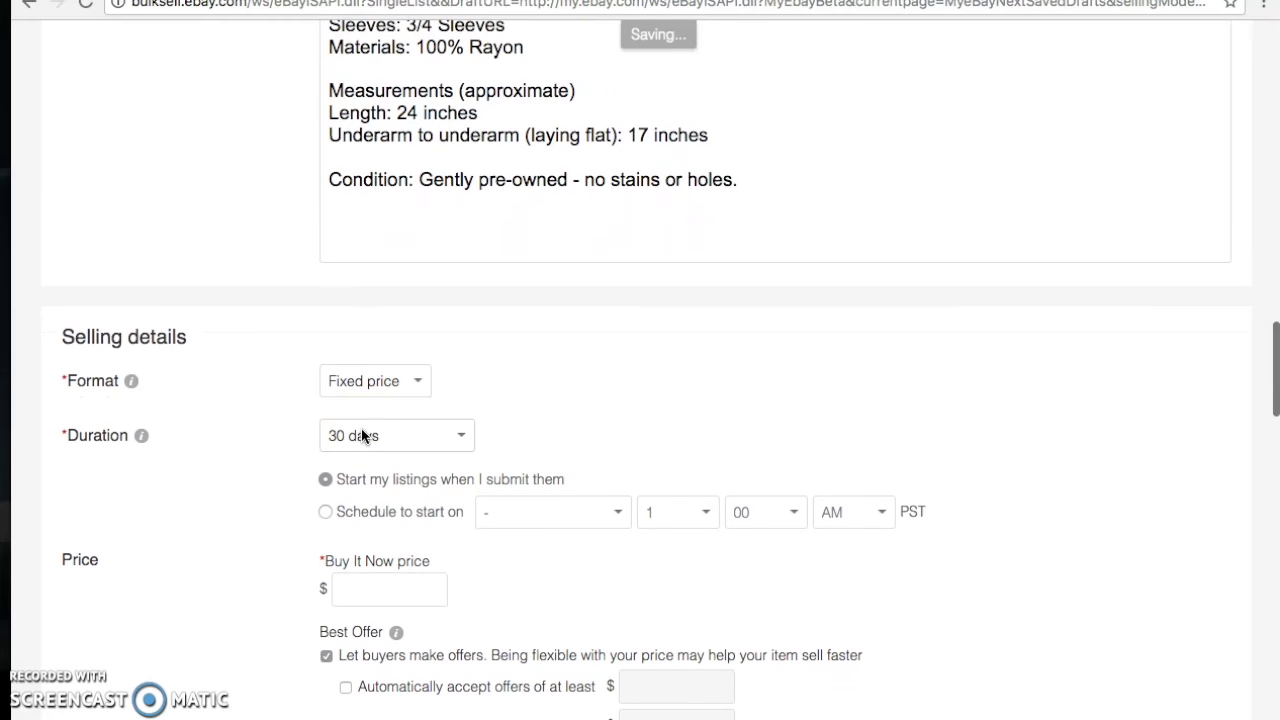
{"action": "left_click", "coordinate": [370, 588]}
{"action": "type", "text": "24.99"}
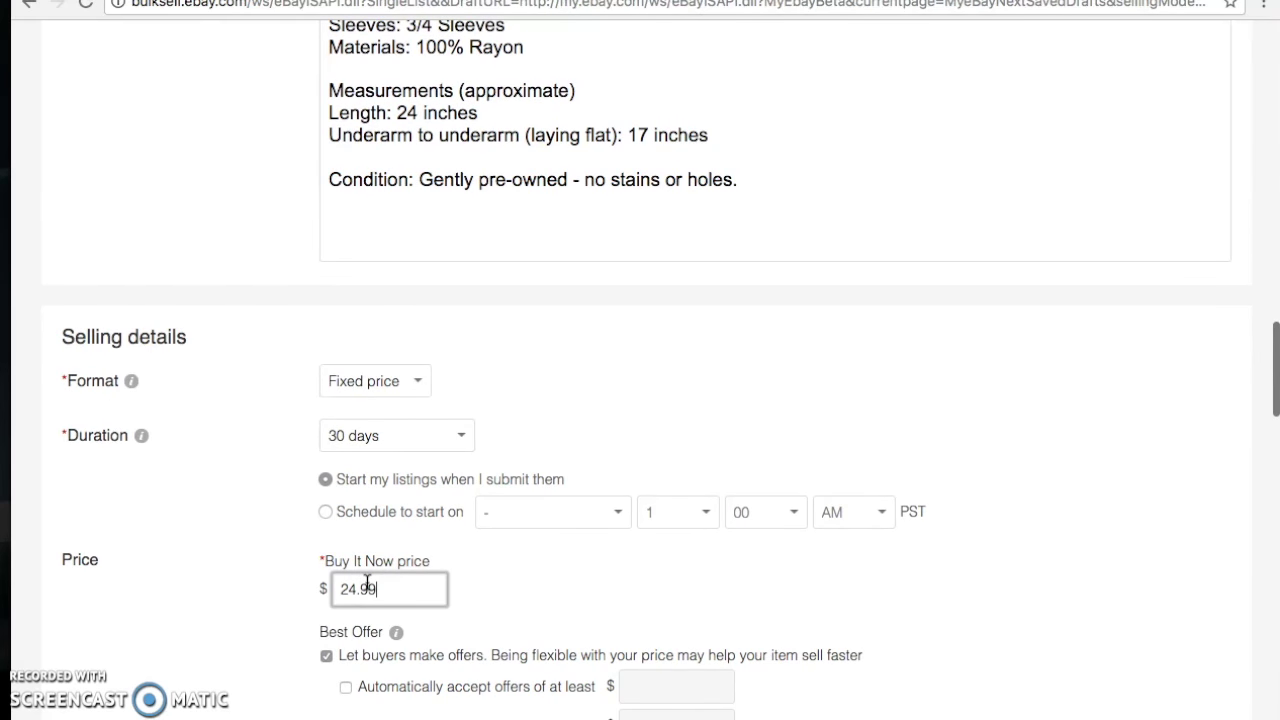
Review the listing's best offer, payment, return and domestic shipping settings
{"action": "scroll", "coordinate": [367, 582], "scroll_direction": "down", "scroll_amount": 3}
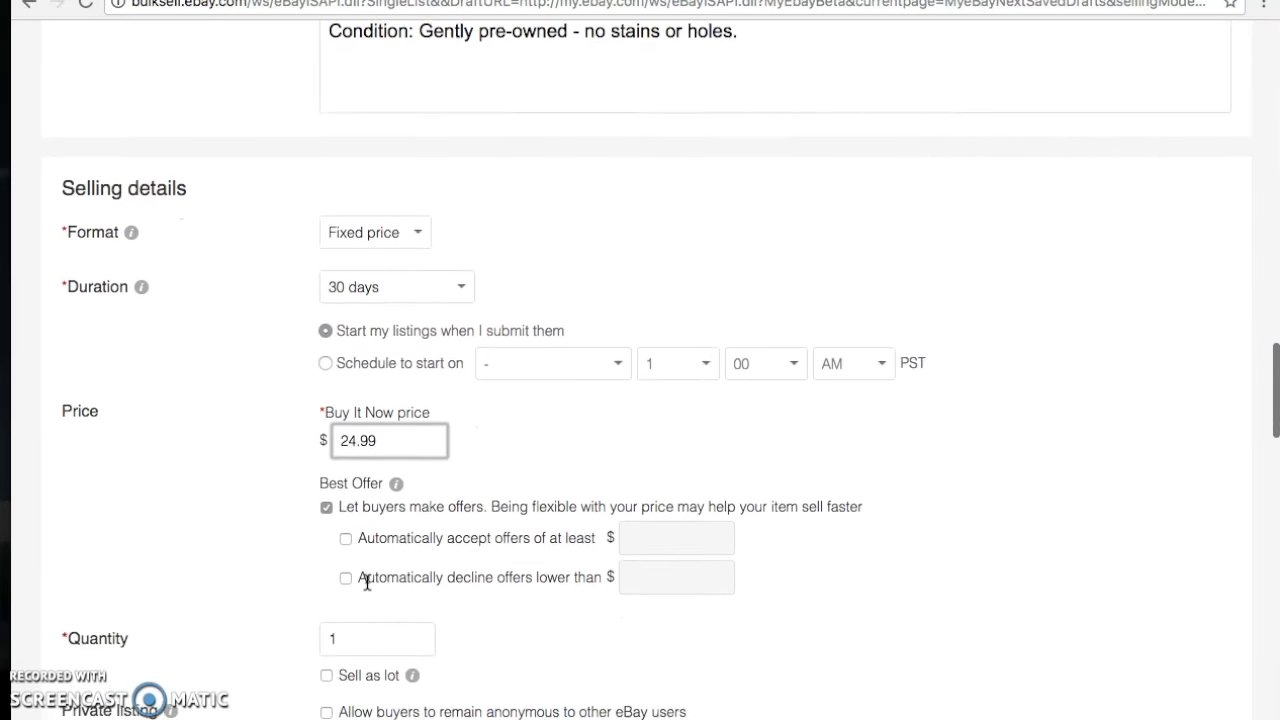
{"action": "scroll", "coordinate": [367, 582], "scroll_direction": "down", "scroll_amount": 4}
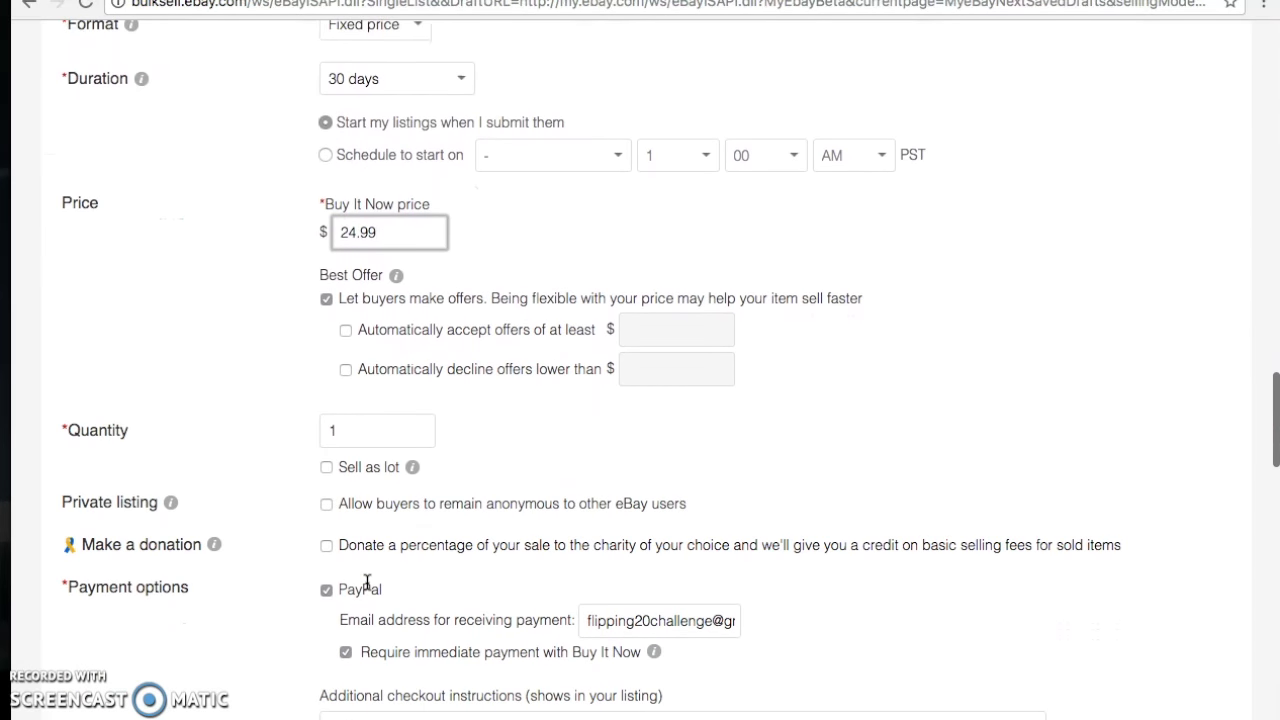
{"action": "scroll", "coordinate": [367, 582], "scroll_direction": "down", "scroll_amount": 4}
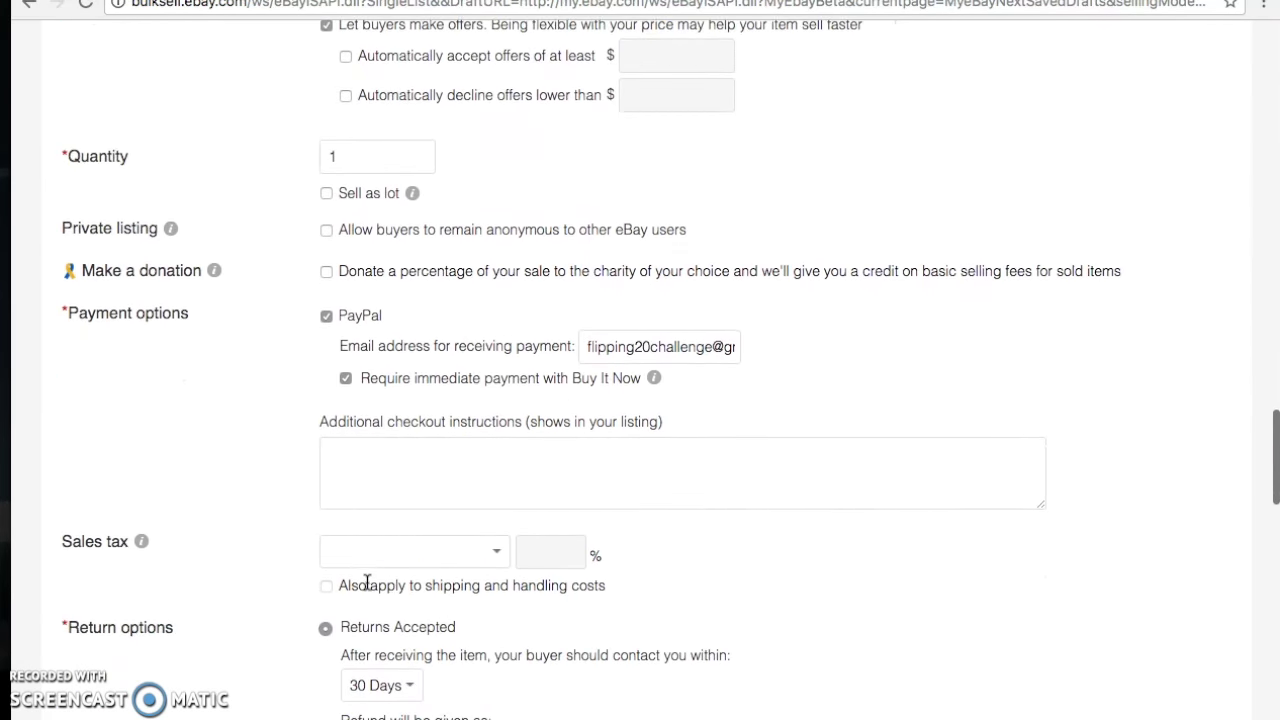
{"action": "scroll", "coordinate": [367, 582], "scroll_direction": "down", "scroll_amount": 6}
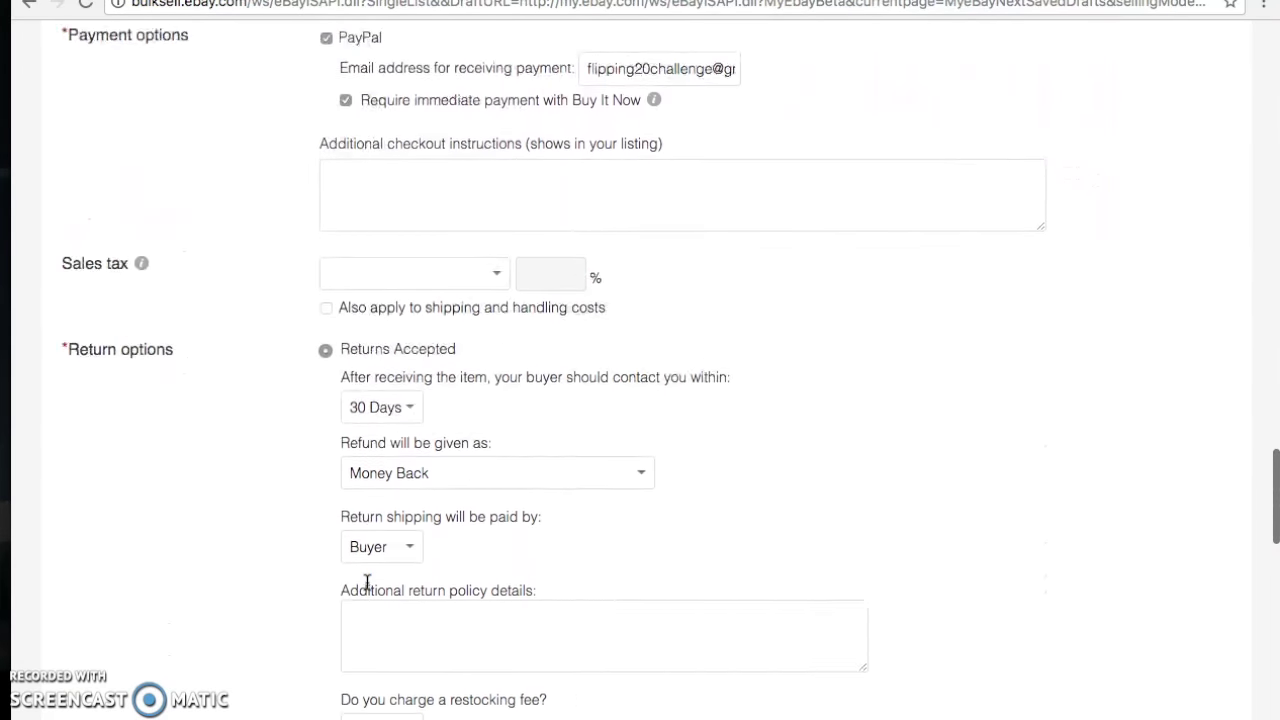
{"action": "scroll", "coordinate": [367, 582], "scroll_direction": "down", "scroll_amount": 7}
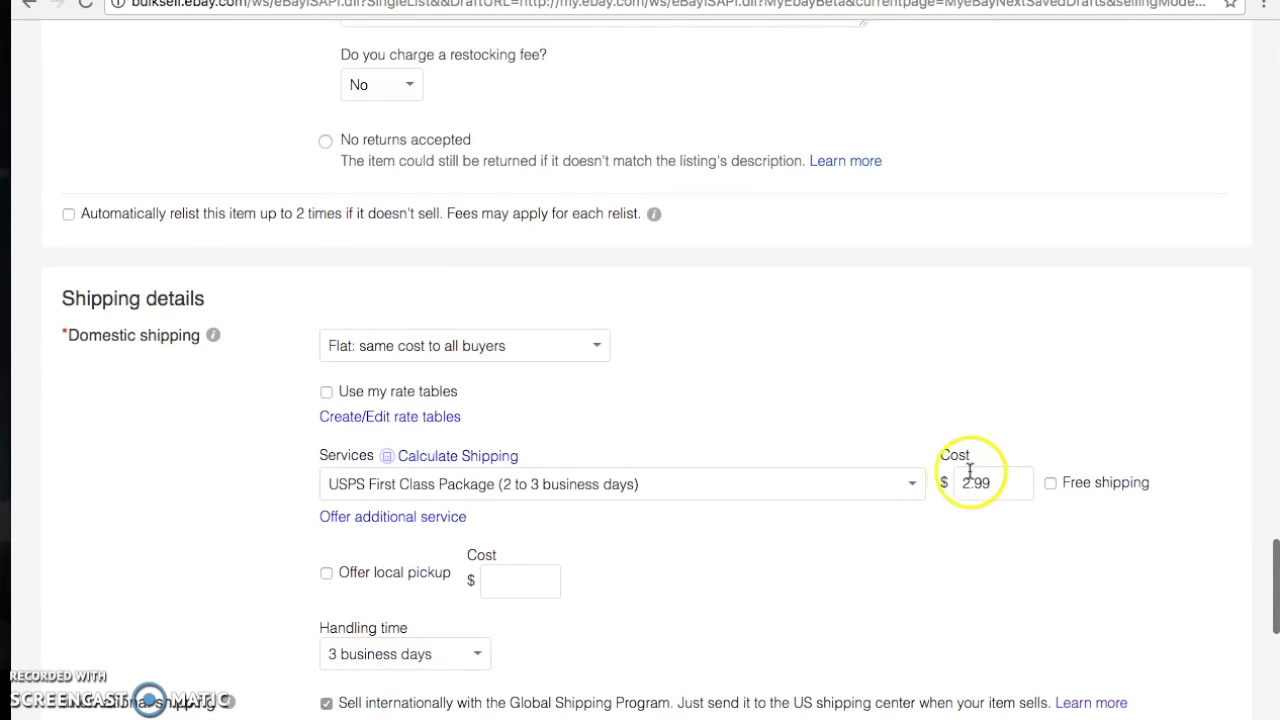
Check the remaining shipping settings and publish the 41 Hawthorn top listing
{"action": "scroll", "coordinate": [883, 477], "scroll_direction": "down", "scroll_amount": 3}
{"action": "scroll", "coordinate": [962, 479], "scroll_direction": "down", "scroll_amount": 4}
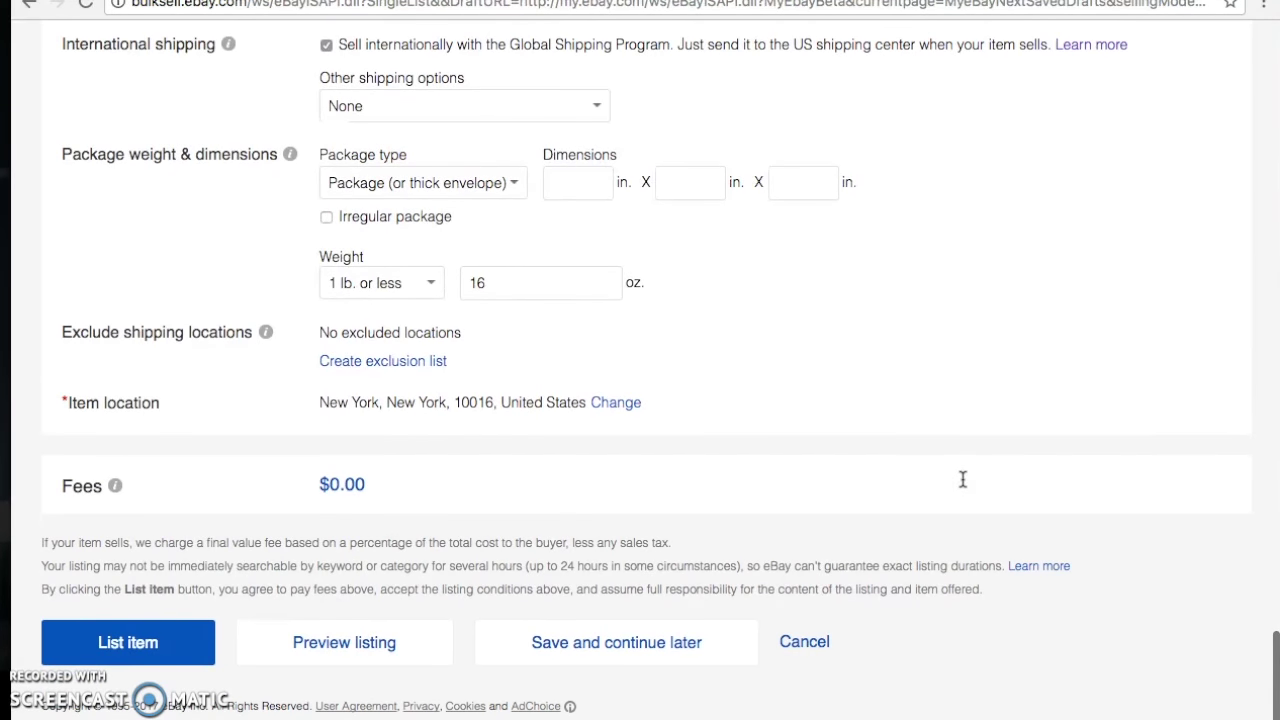
{"action": "left_click", "coordinate": [155, 637]}
{"action": "left_click", "coordinate": [155, 643]}
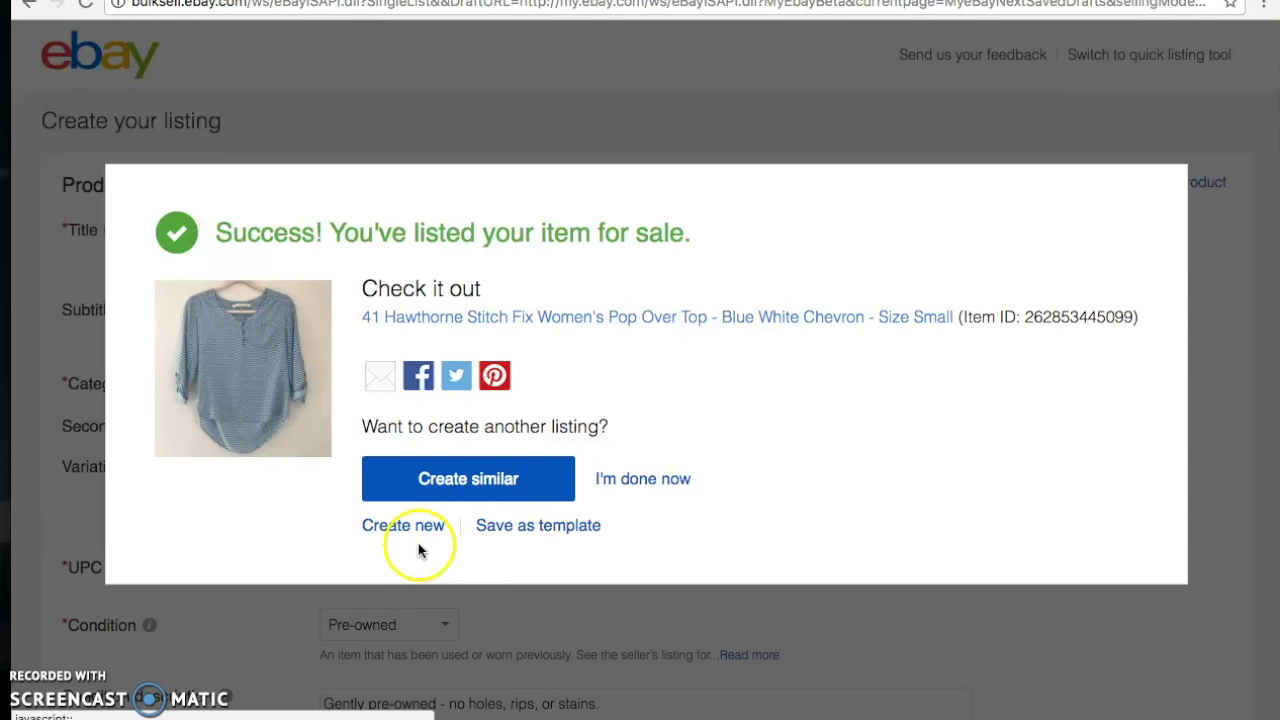
Open the published top listing and review its photos, price, shipping terms, item specifics and description
{"action": "left_click", "coordinate": [573, 320]}
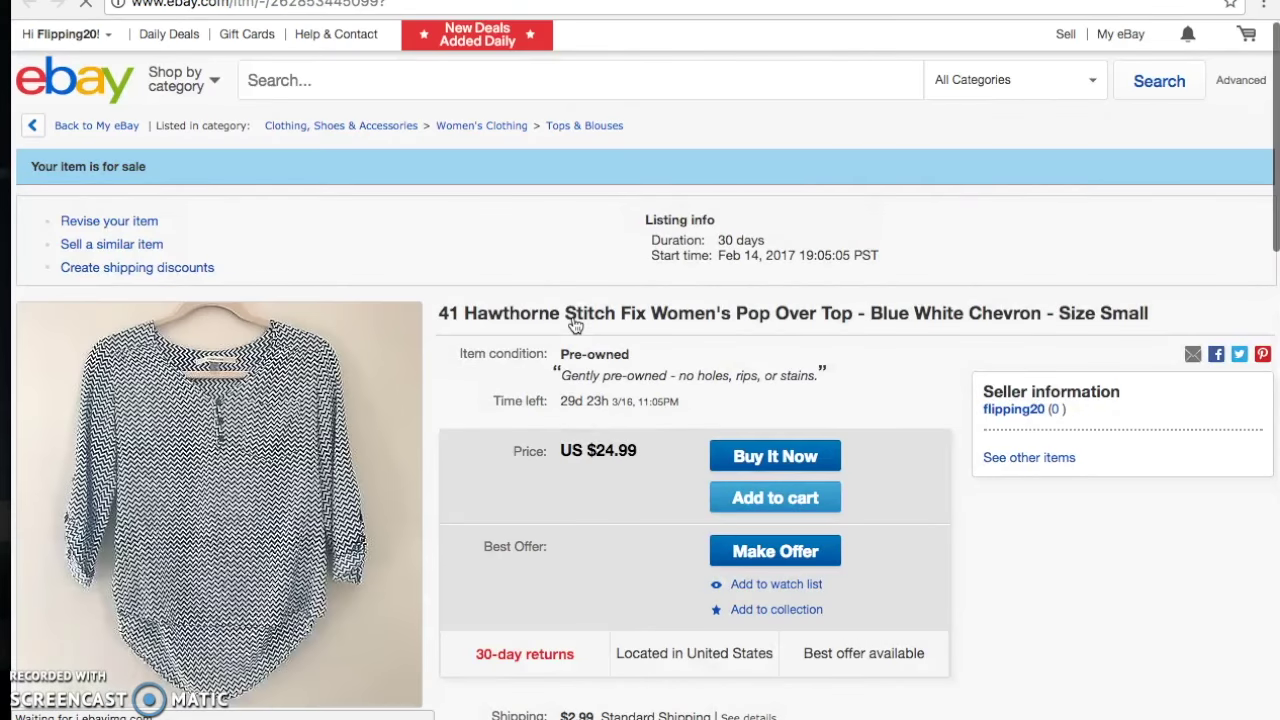
{"action": "scroll", "coordinate": [482, 330], "scroll_direction": "down", "scroll_amount": 1}
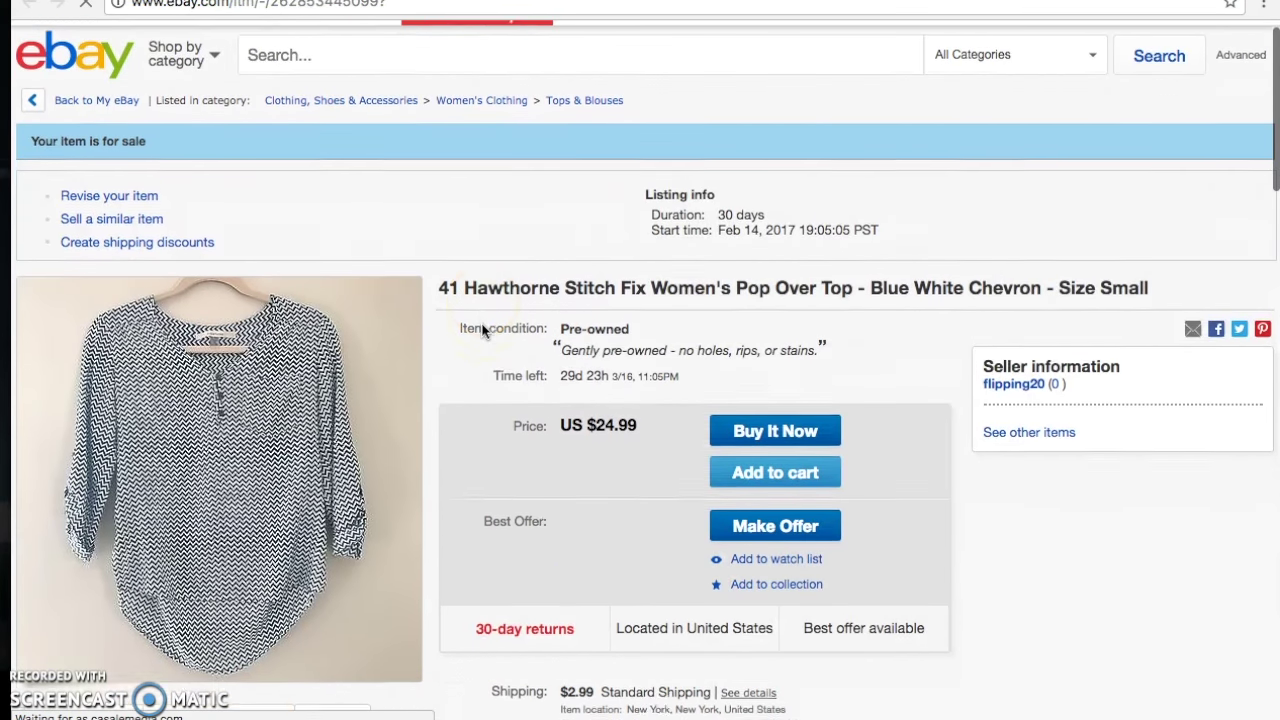
{"action": "mouse_move", "coordinate": [223, 463]}
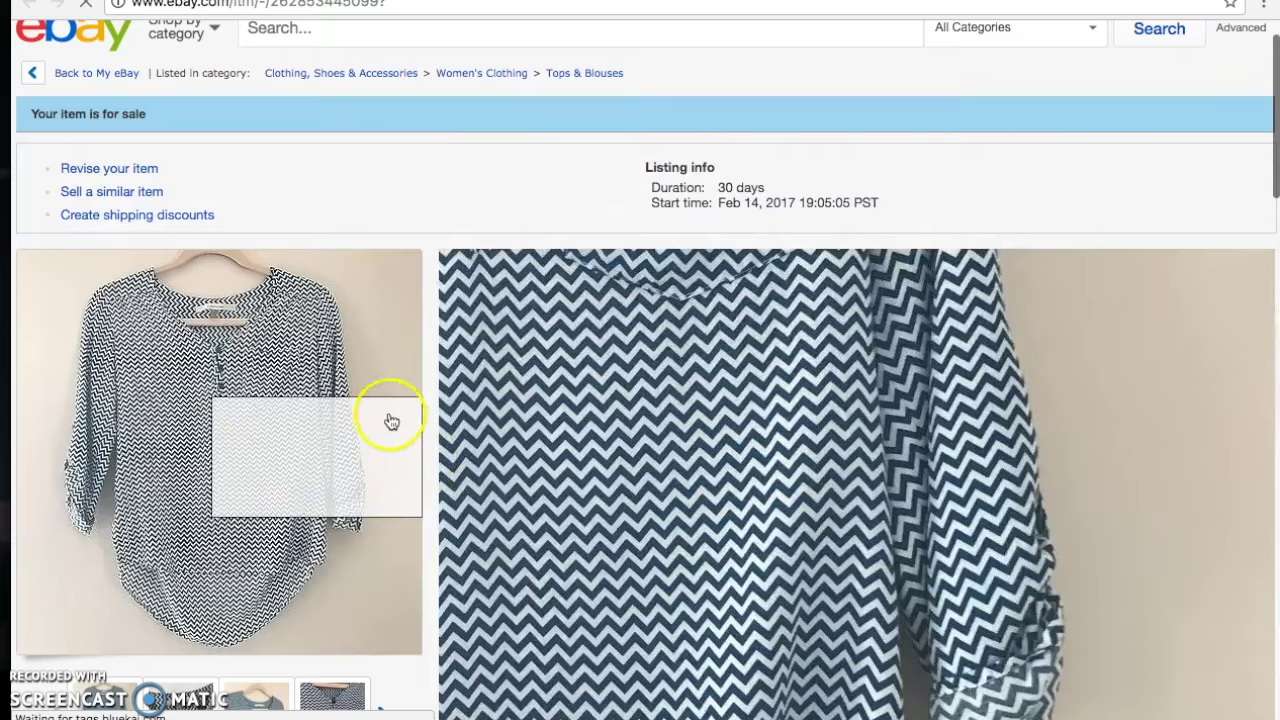
{"action": "scroll", "coordinate": [514, 338], "scroll_direction": "down", "scroll_amount": 4}
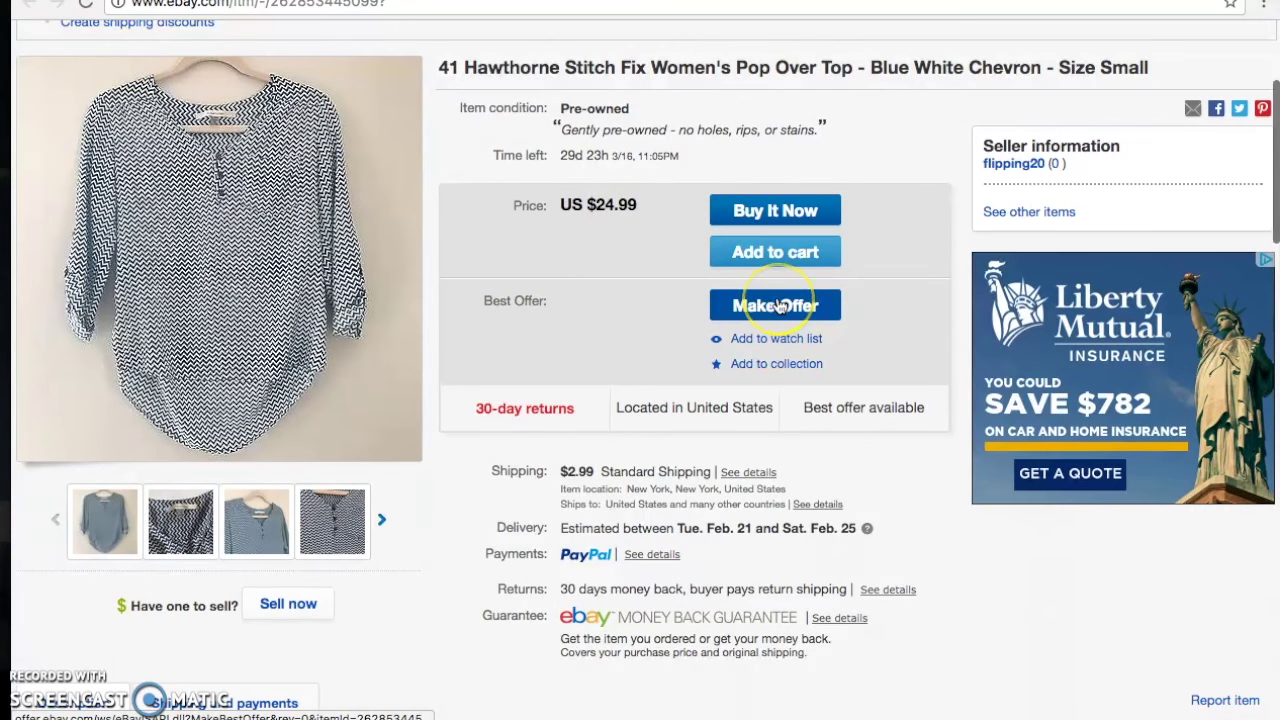
{"action": "scroll", "coordinate": [779, 305], "scroll_direction": "down", "scroll_amount": 6}
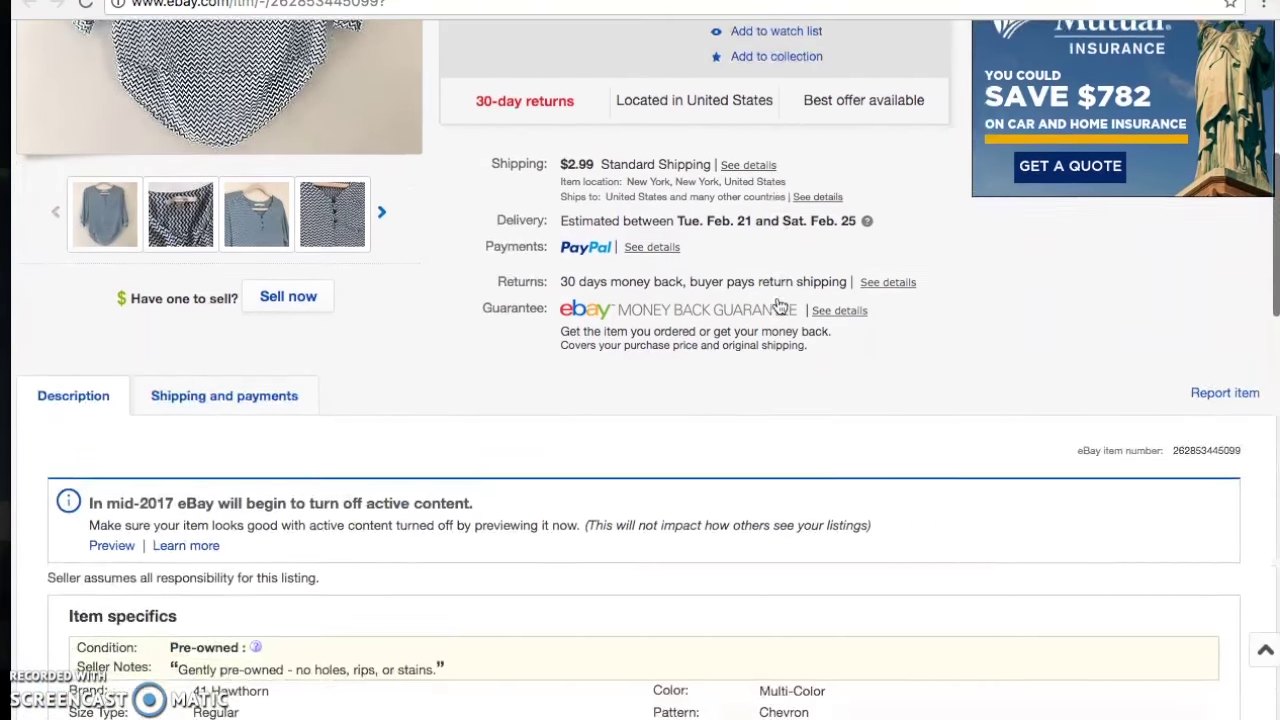
{"action": "scroll", "coordinate": [779, 305], "scroll_direction": "down", "scroll_amount": 10}
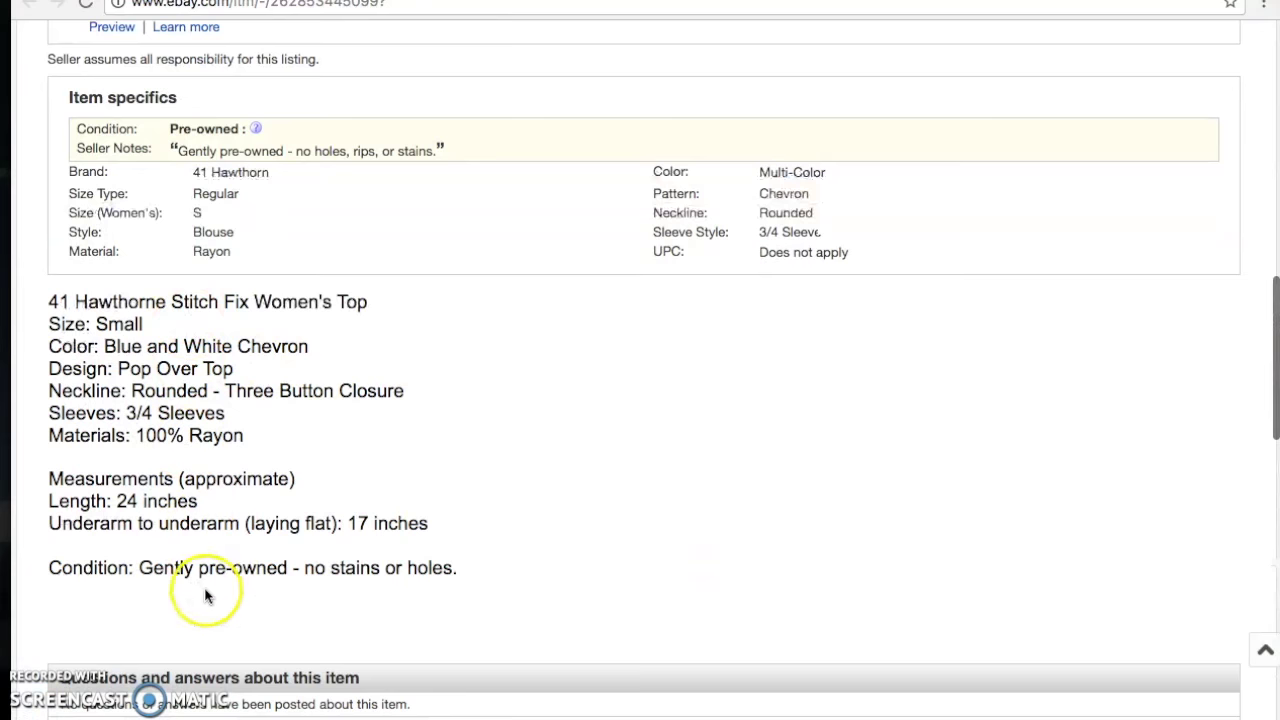
{"action": "scroll", "coordinate": [200, 325], "scroll_direction": "up", "scroll_amount": 13}
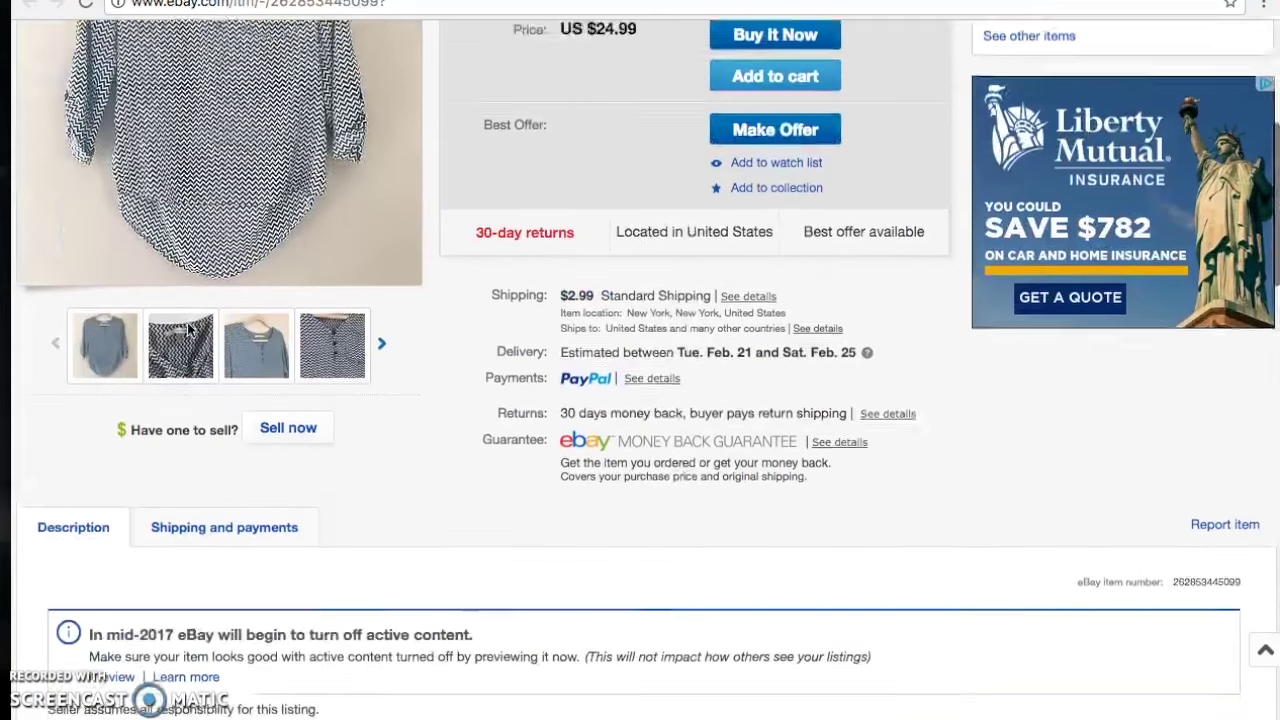
{"action": "scroll", "coordinate": [187, 330], "scroll_direction": "up", "scroll_amount": 4}
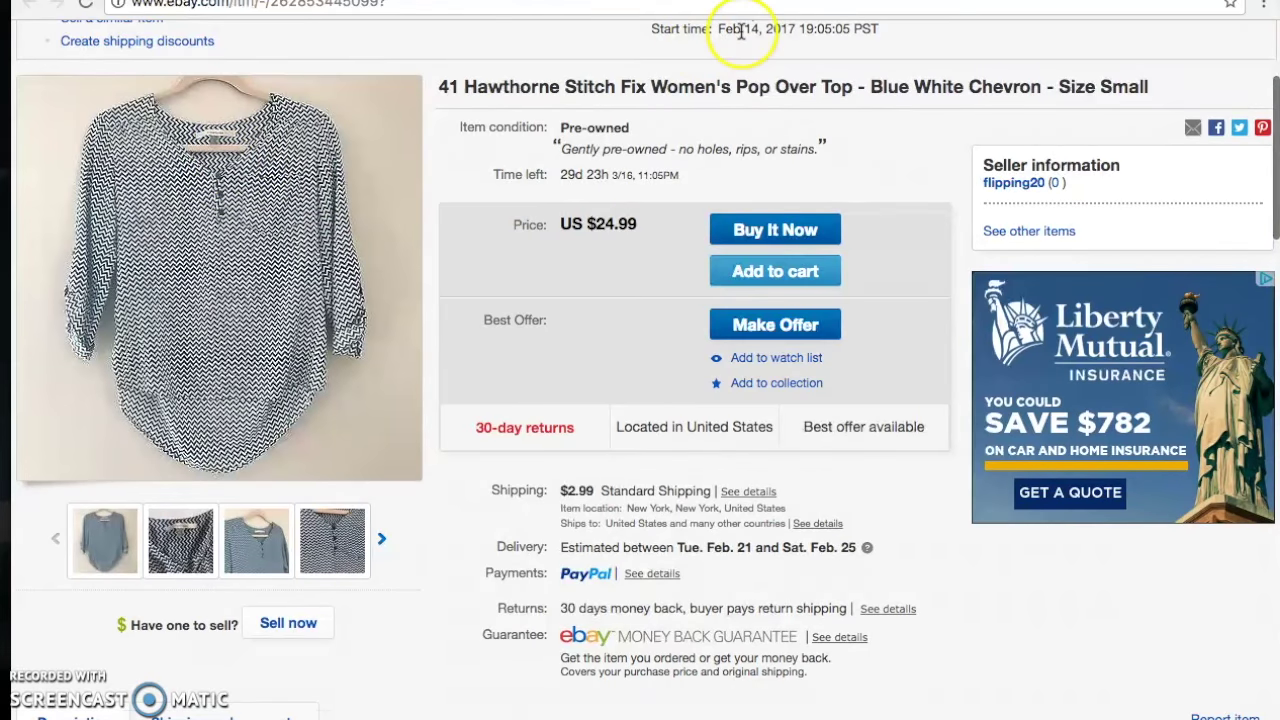
Start a new listing from the Women's Athletic Apparel template
{"action": "key", "text": "alt+Left"}
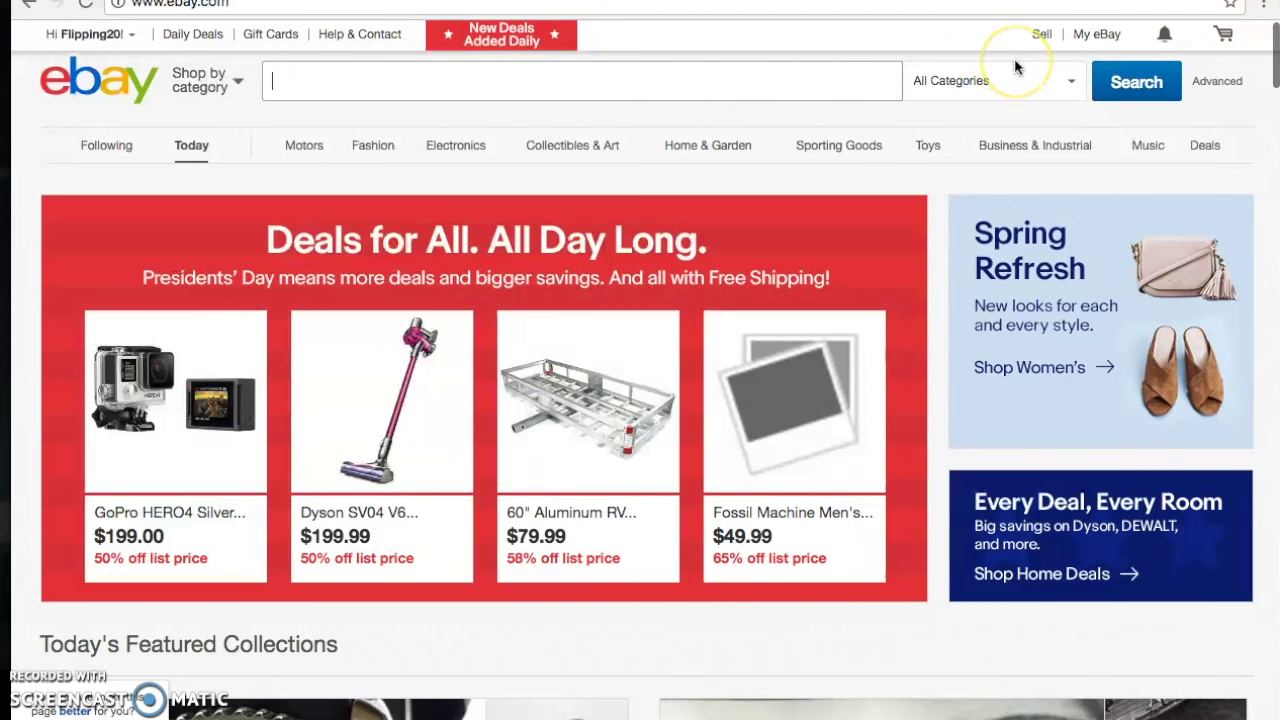
{"action": "left_click", "coordinate": [1042, 34]}
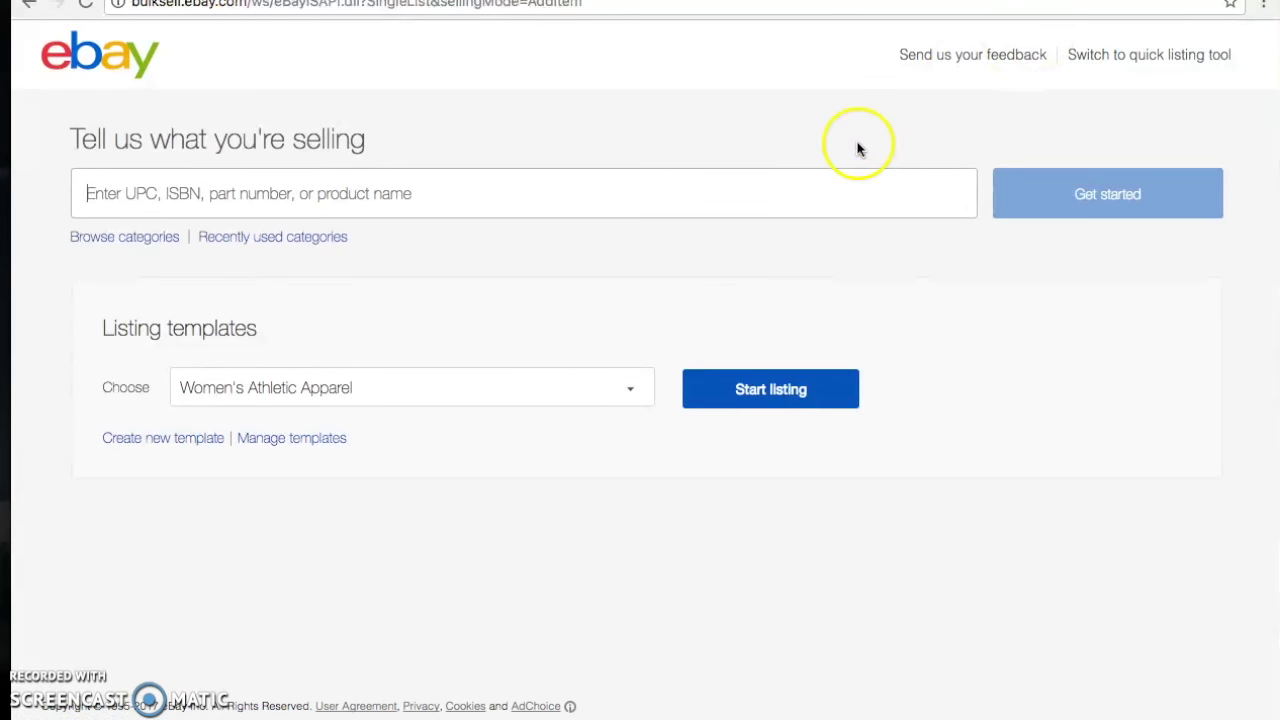
{"action": "left_click", "coordinate": [623, 388]}
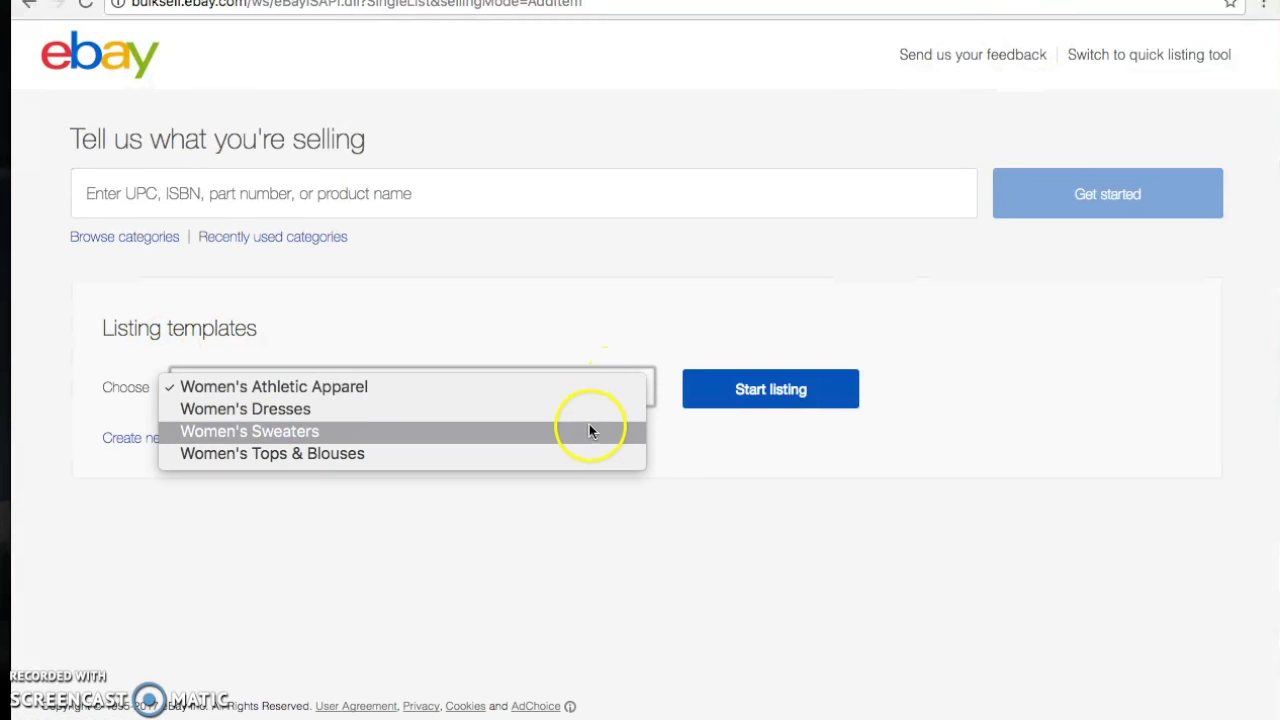
{"action": "left_click", "coordinate": [578, 388]}
{"action": "left_click", "coordinate": [740, 389]}
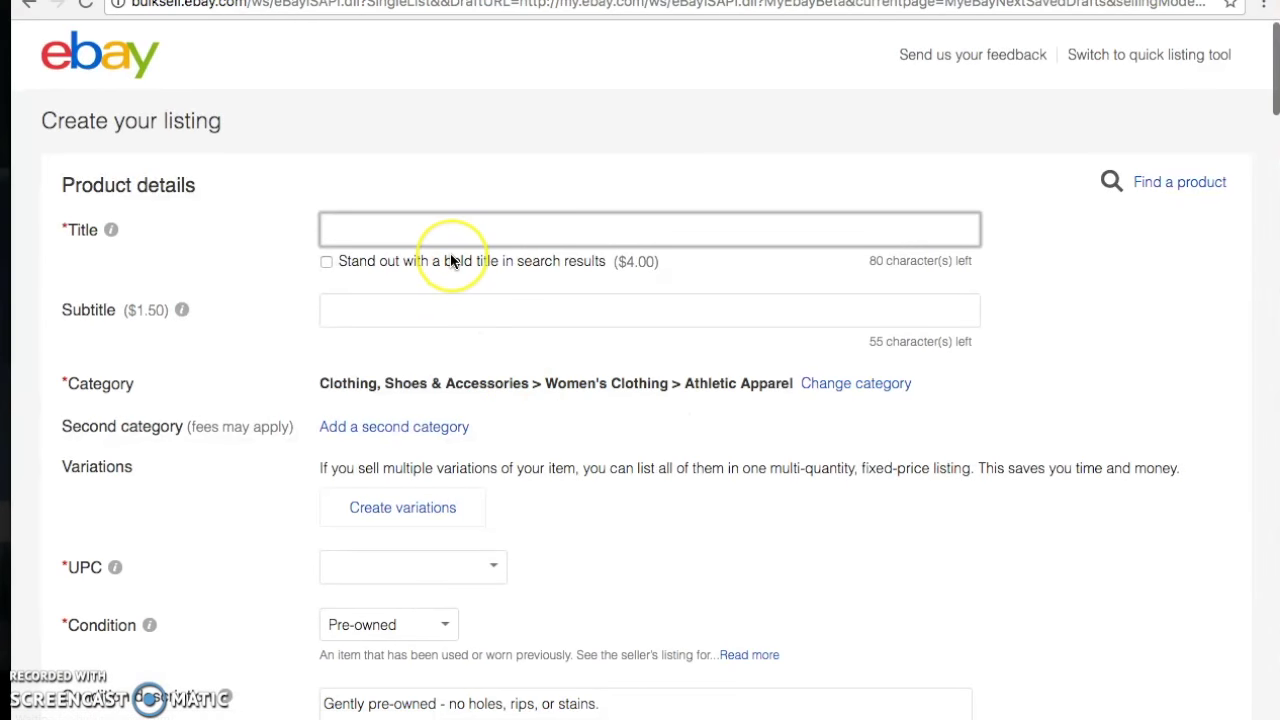
Title the listing "Athleta Women's Fastest Track Top with Long Sleeves - Blue Workout - Size XL"
{"action": "type", "text": "ta Women's Fastest Track T"}
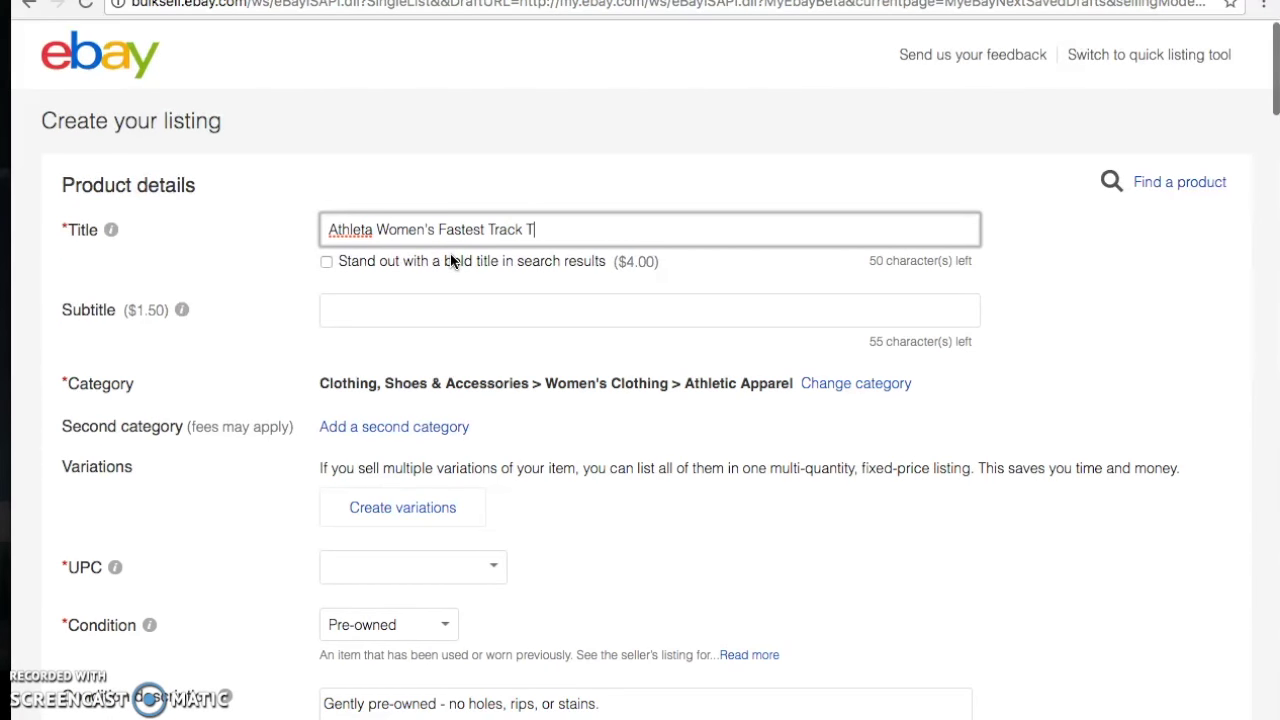
{"action": "type", "text": "ng Sleeves"}
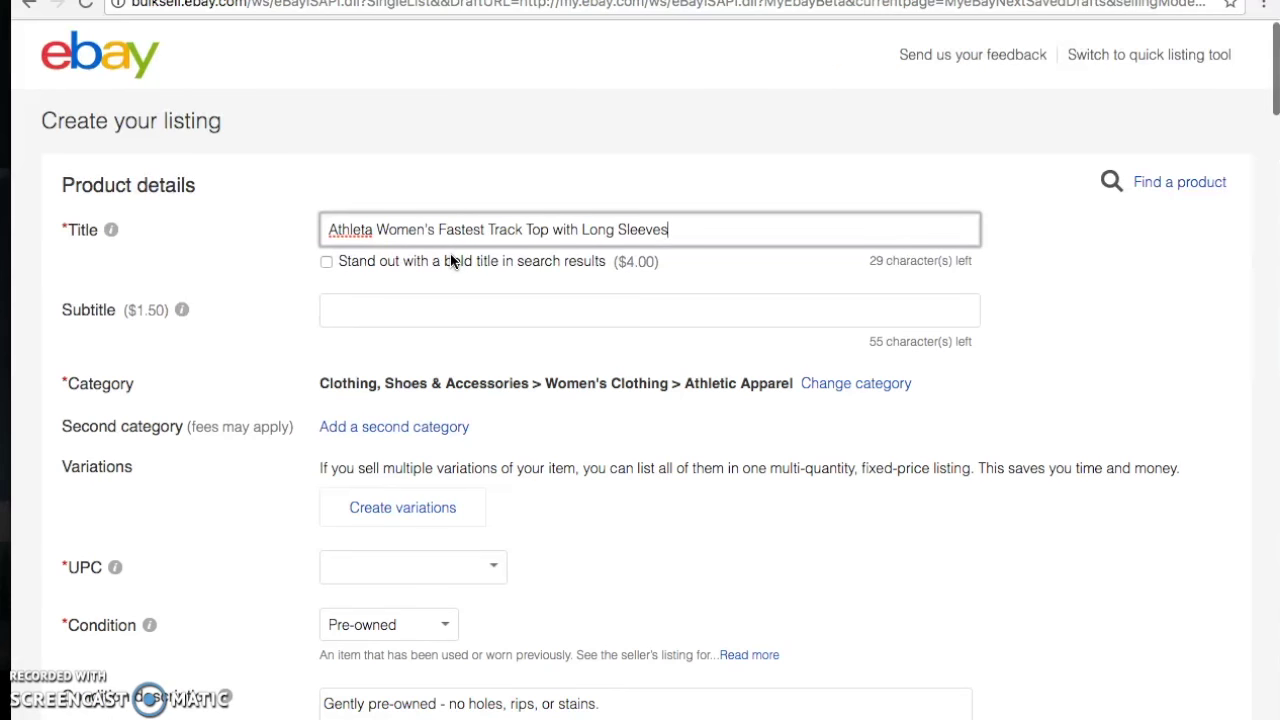
{"action": "key", "text": "BackSpace"}
{"action": "type", "text": "Wo"}
{"action": "key", "text": "BackSpace"}
{"action": "key", "text": "BackSpace"}
{"action": "type", "text": "Workout - Size XL"}
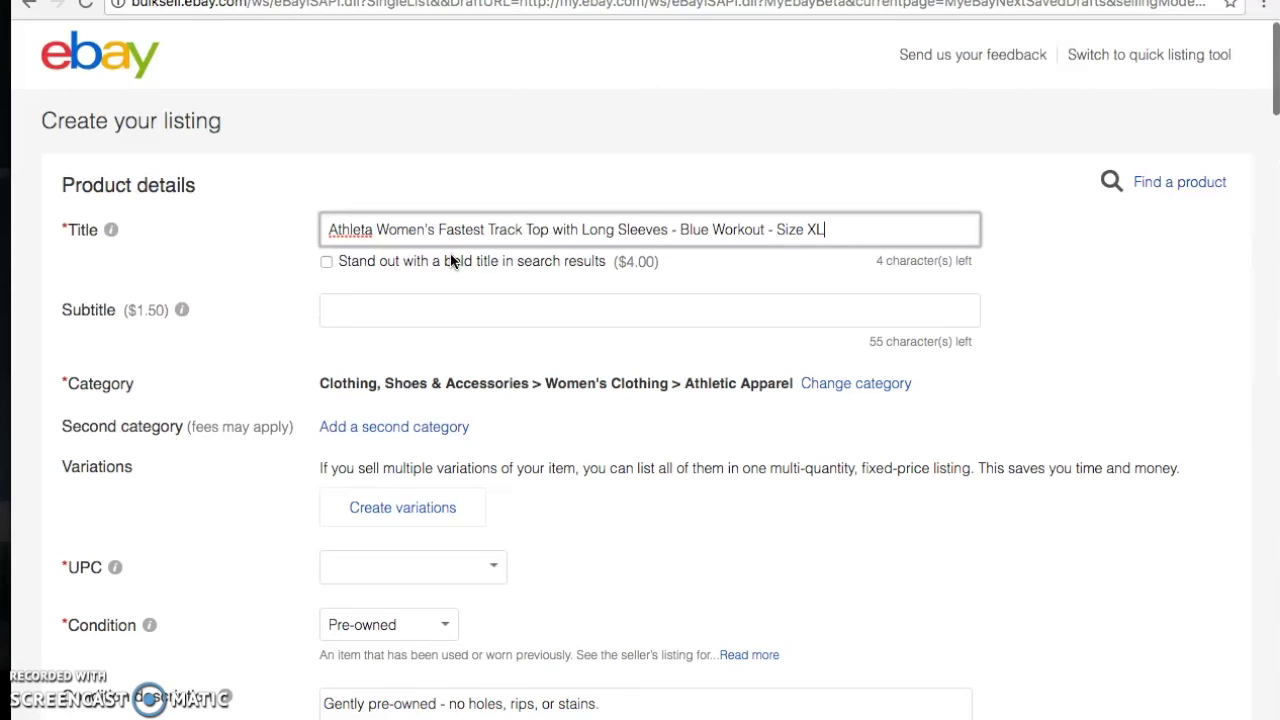
Set the listing's UPC to "Does not apply"
{"action": "scroll", "coordinate": [450, 257], "scroll_direction": "down", "scroll_amount": 5}
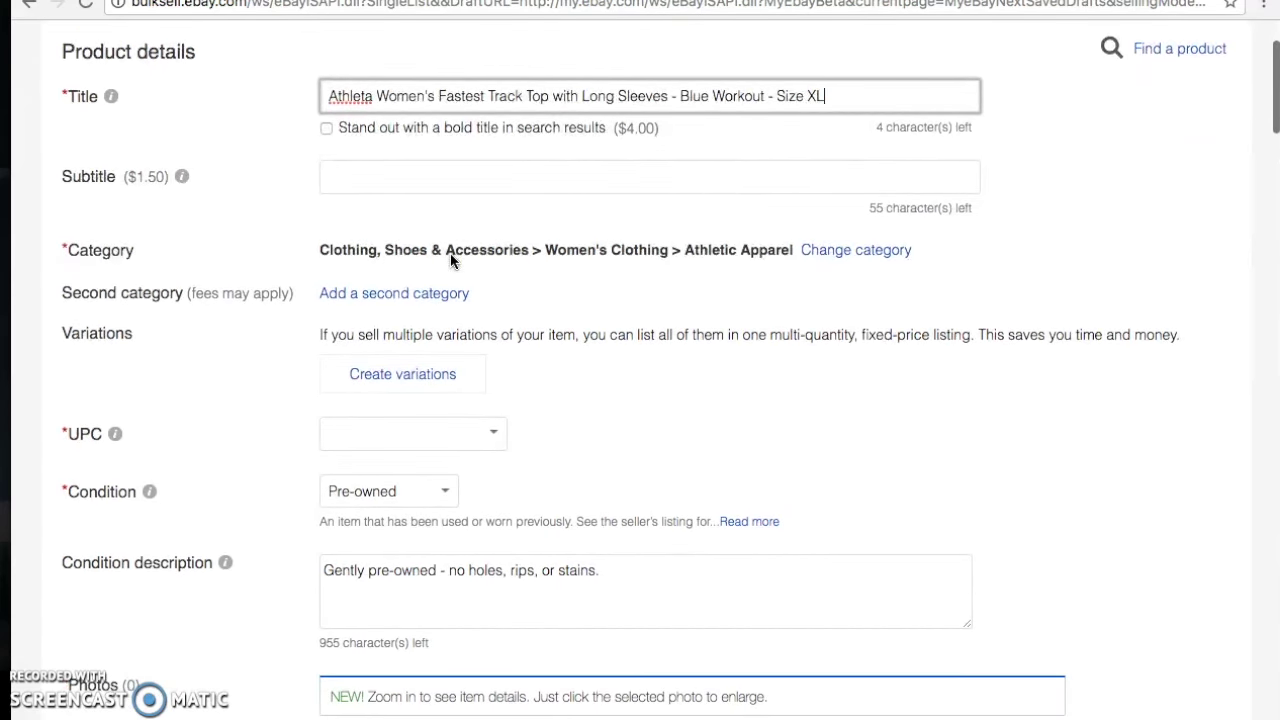
{"action": "left_click", "coordinate": [443, 352]}
{"action": "left_click", "coordinate": [491, 355]}
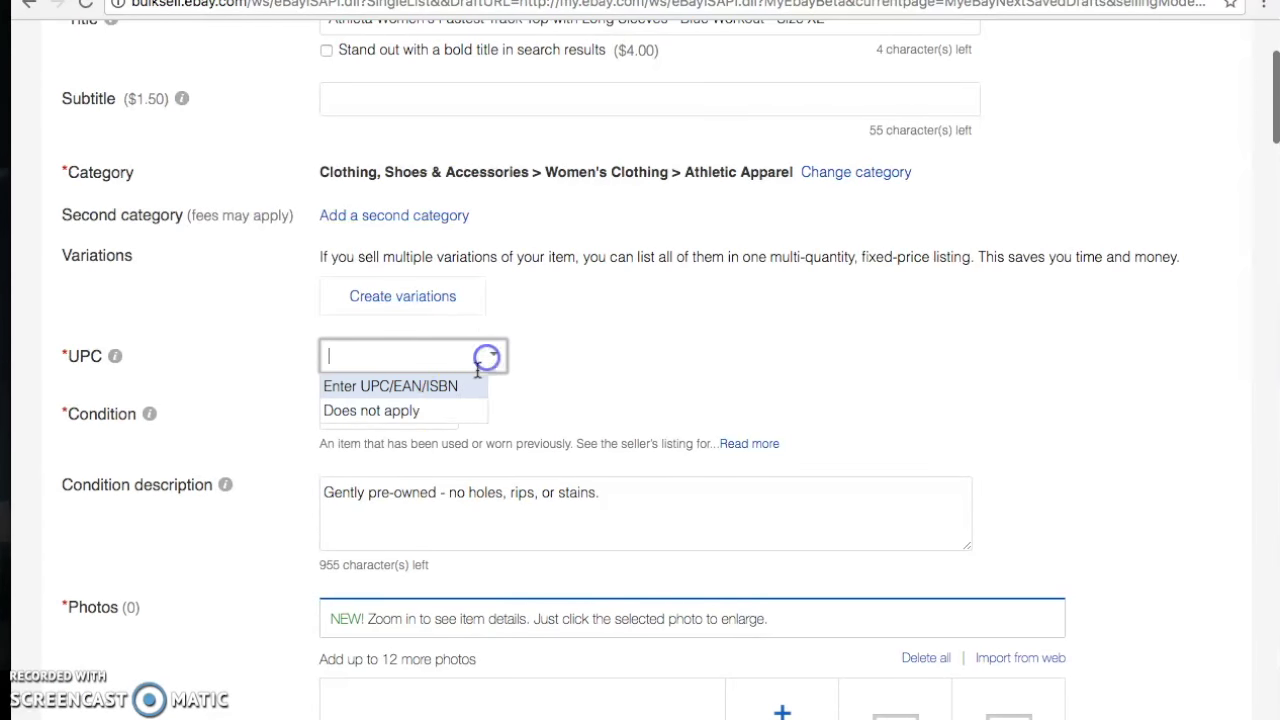
{"action": "left_click", "coordinate": [450, 410]}
Begin adding listing photos and open the Athleta Top folder inside Photos
{"action": "scroll", "coordinate": [450, 412], "scroll_direction": "down", "scroll_amount": 5}
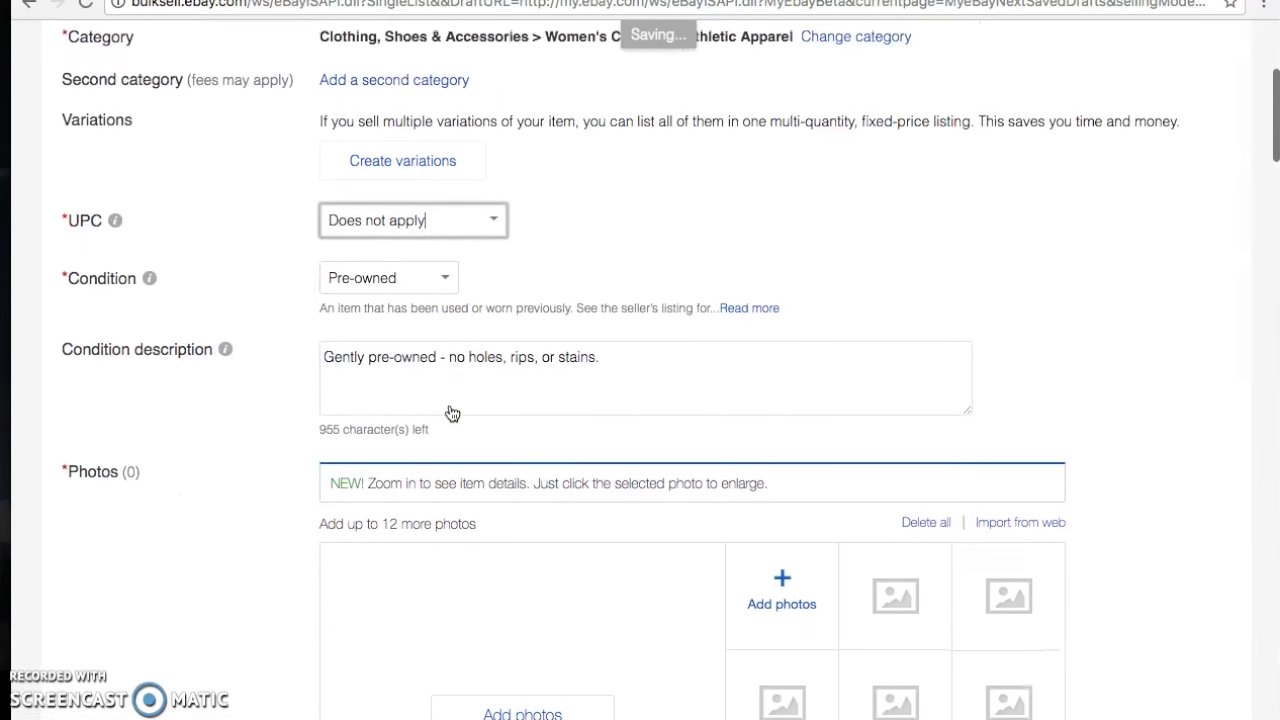
{"action": "scroll", "coordinate": [450, 412], "scroll_direction": "down", "scroll_amount": 2}
{"action": "left_click", "coordinate": [781, 420]}
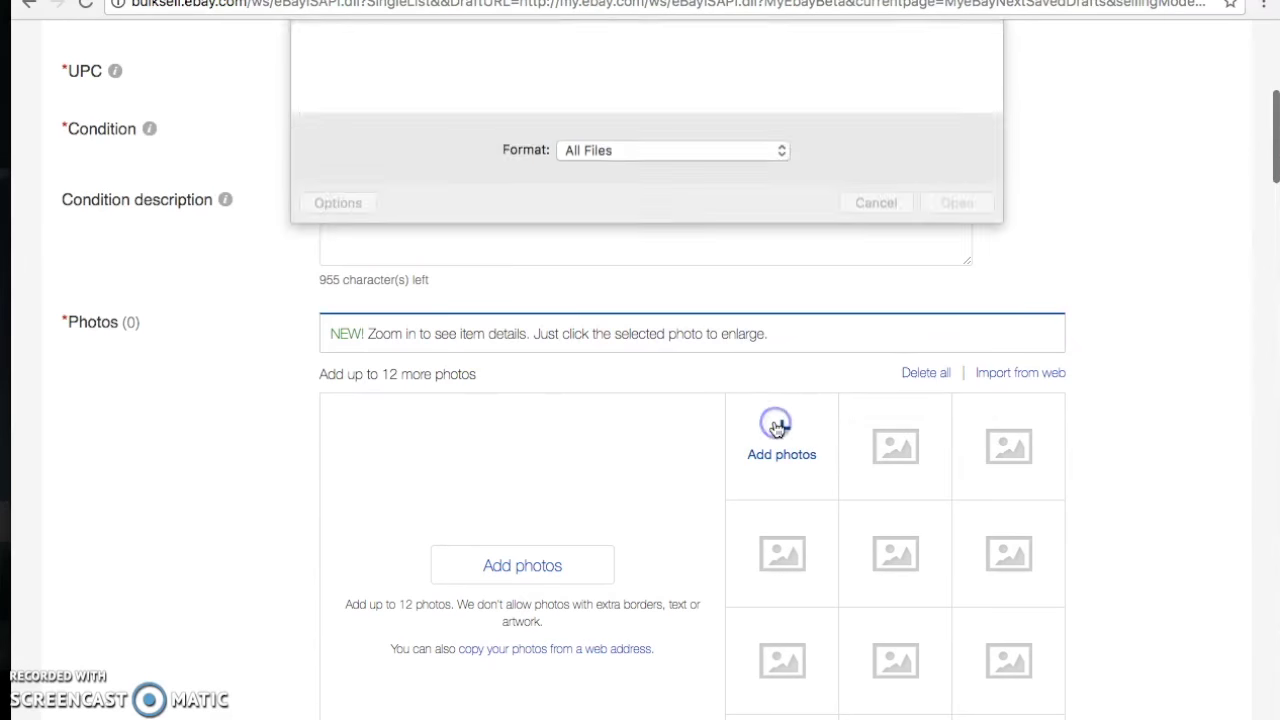
{"action": "left_click", "coordinate": [686, 40]}
{"action": "left_click", "coordinate": [680, 60]}
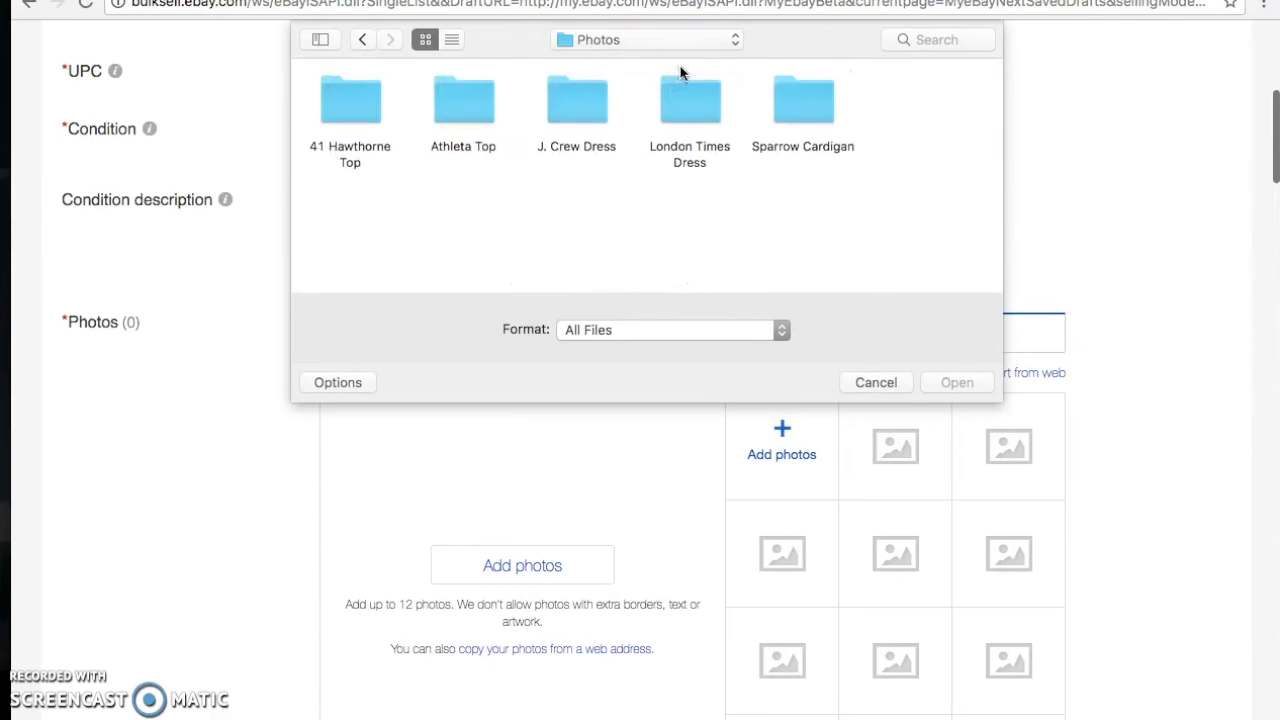
{"action": "double_click", "coordinate": [470, 100]}
Upload all eleven Athleta Top photos, IMG_3383.jpg to IMG_3392.jpg plus IMG_3405.jpg
{"action": "left_click", "coordinate": [366, 99]}
{"action": "left_click", "coordinate": [471, 100], "text": "super"}
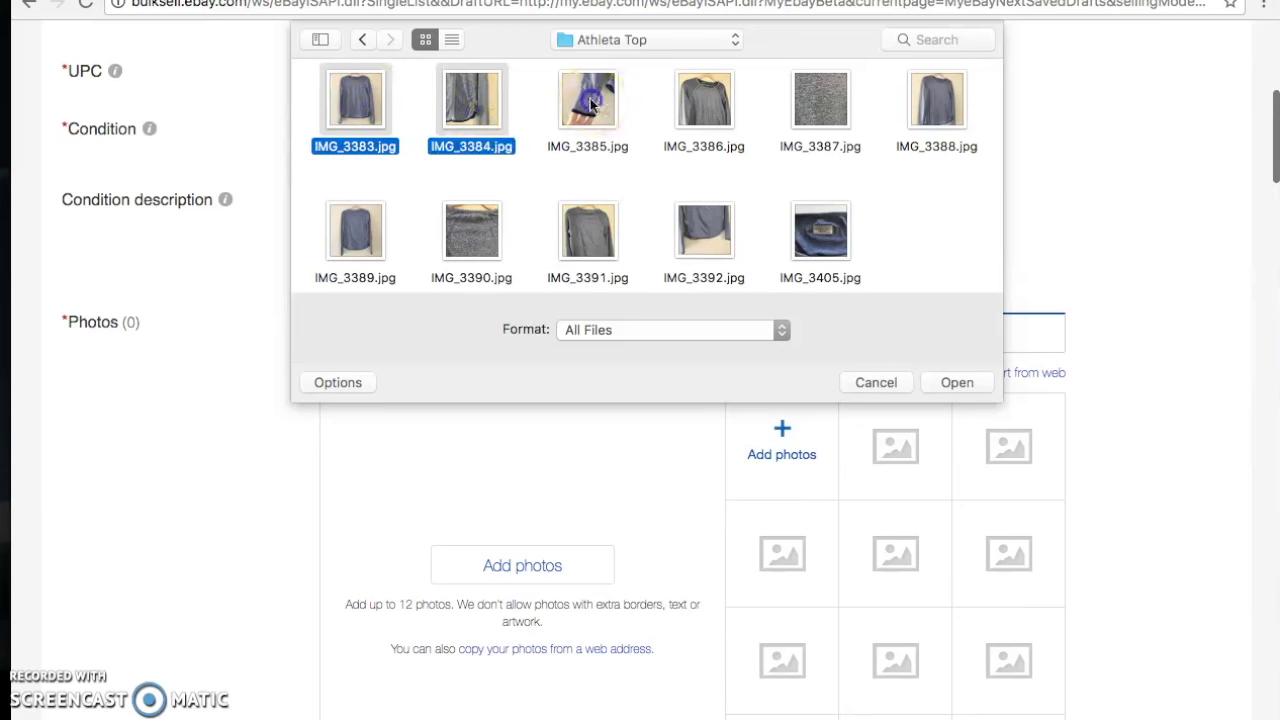
{"action": "left_click", "coordinate": [592, 102], "text": "super"}
{"action": "left_click", "coordinate": [699, 104], "text": "super"}
{"action": "left_click", "coordinate": [820, 100], "text": "super"}
{"action": "left_click", "coordinate": [934, 104], "text": "super"}
{"action": "left_click", "coordinate": [820, 230], "text": "super"}
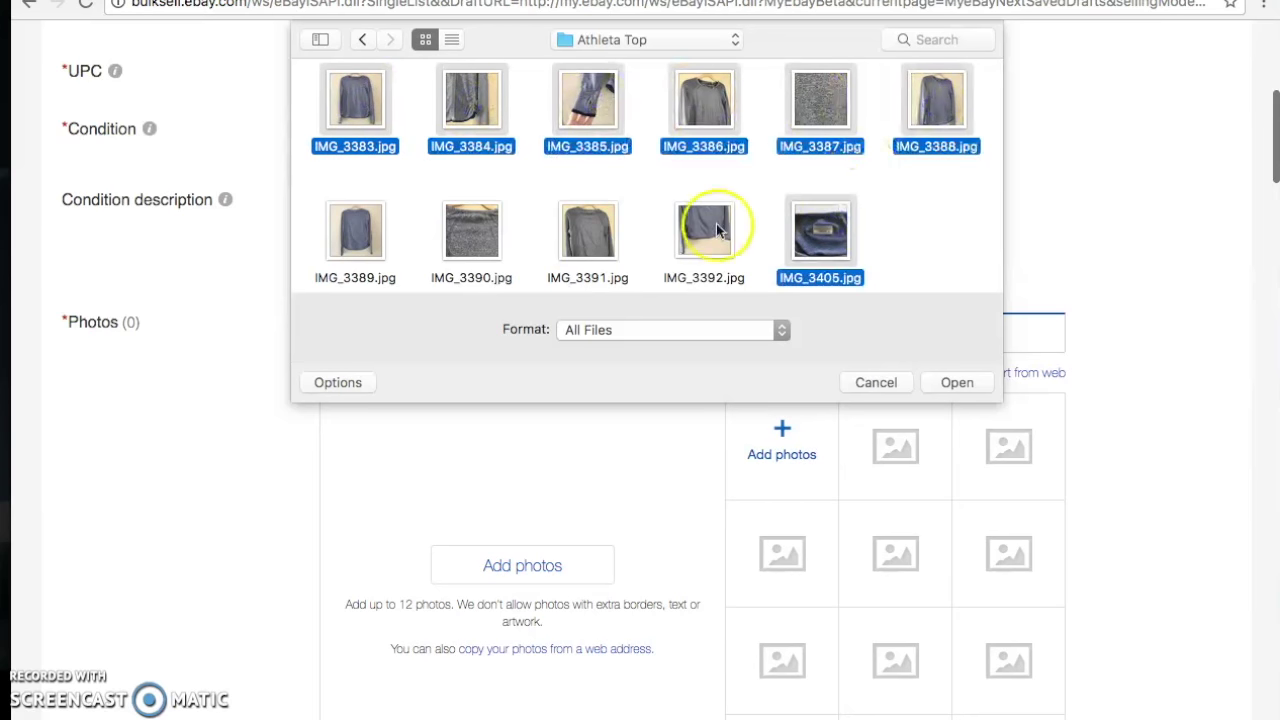
{"action": "left_click", "coordinate": [704, 229], "text": "super"}
{"action": "left_click", "coordinate": [600, 243], "text": "super"}
{"action": "left_click", "coordinate": [466, 232], "text": "super"}
{"action": "left_click", "coordinate": [369, 235], "text": "super"}
{"action": "left_click", "coordinate": [942, 382]}
{"action": "scroll", "coordinate": [940, 385], "scroll_direction": "down", "scroll_amount": 4}
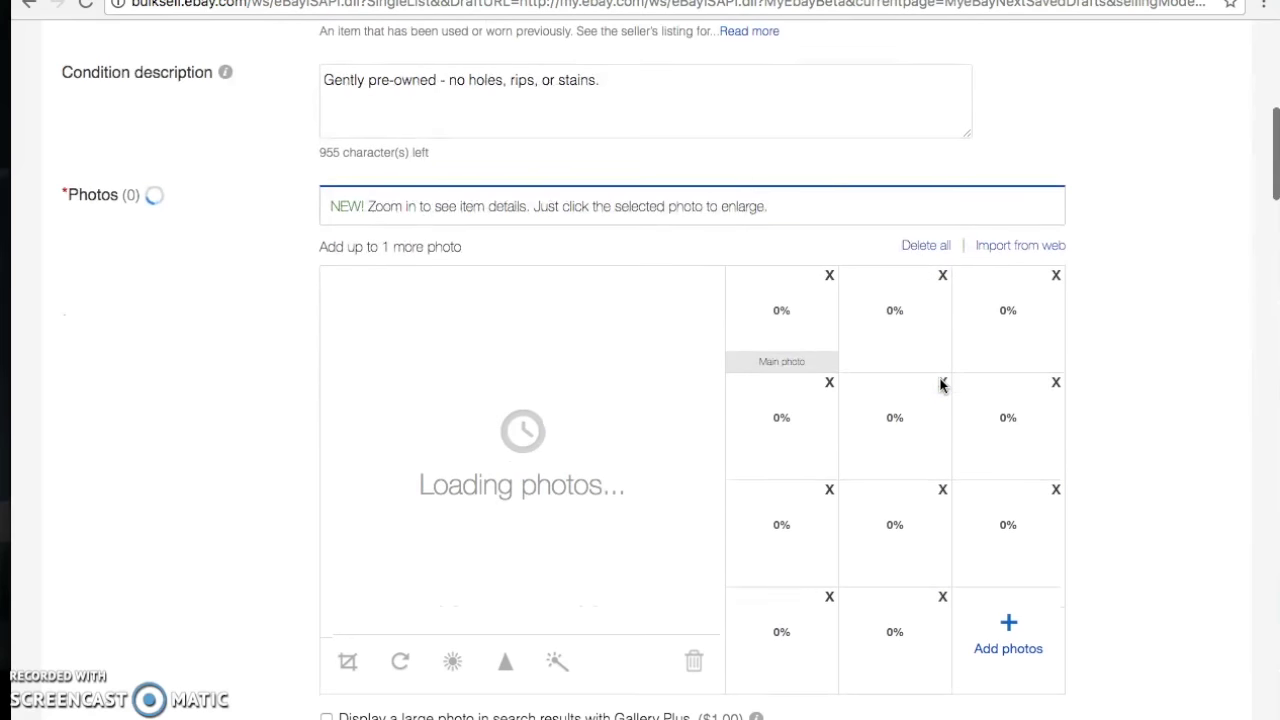
{"action": "scroll", "coordinate": [942, 382], "scroll_direction": "down", "scroll_amount": 2}
Remove the photo slot showing an image error and upload IMG_3388.jpg again
{"action": "left_click_drag", "start_coordinate": [943, 357], "coordinate": [897, 284]}
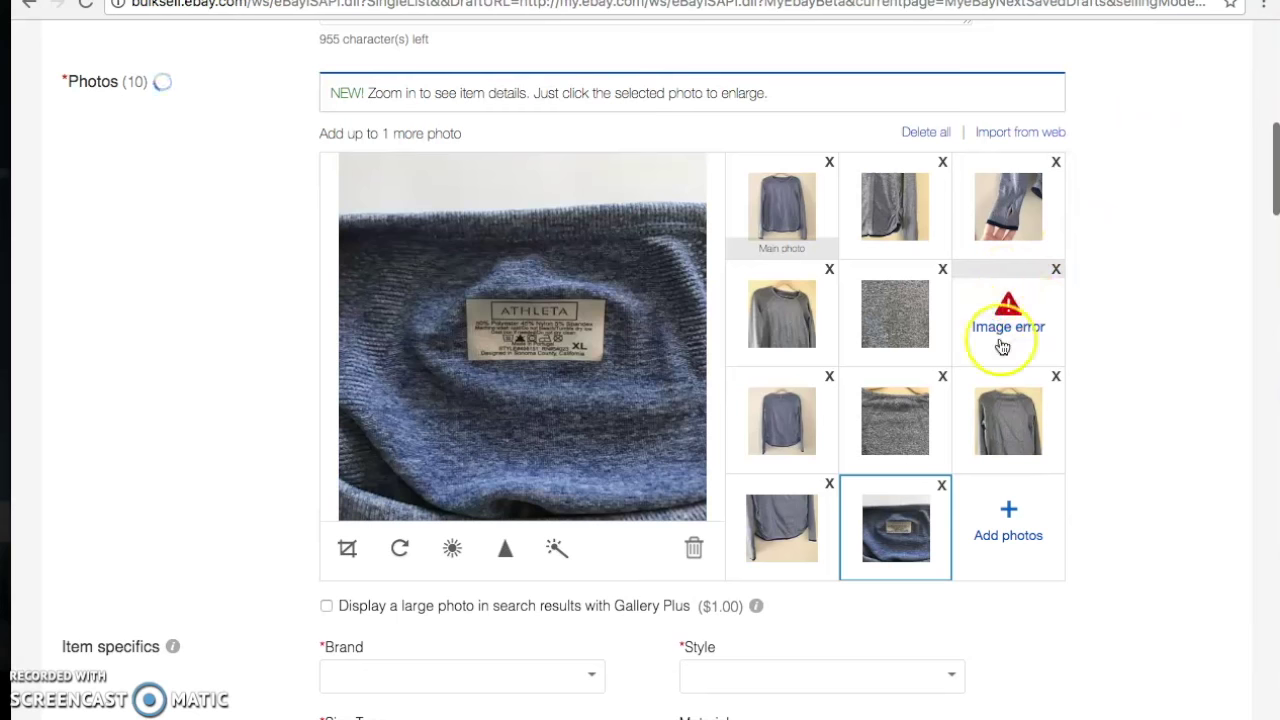
{"action": "left_click", "coordinate": [1057, 271]}
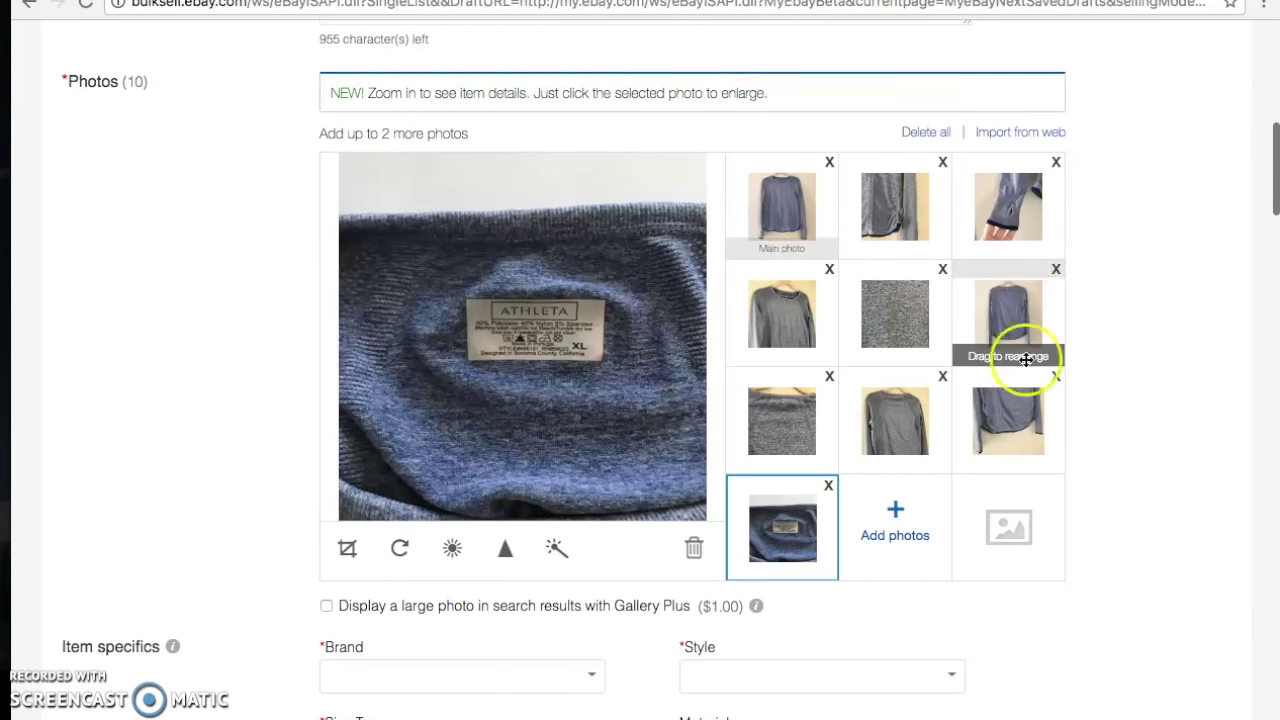
{"action": "left_click", "coordinate": [895, 505]}
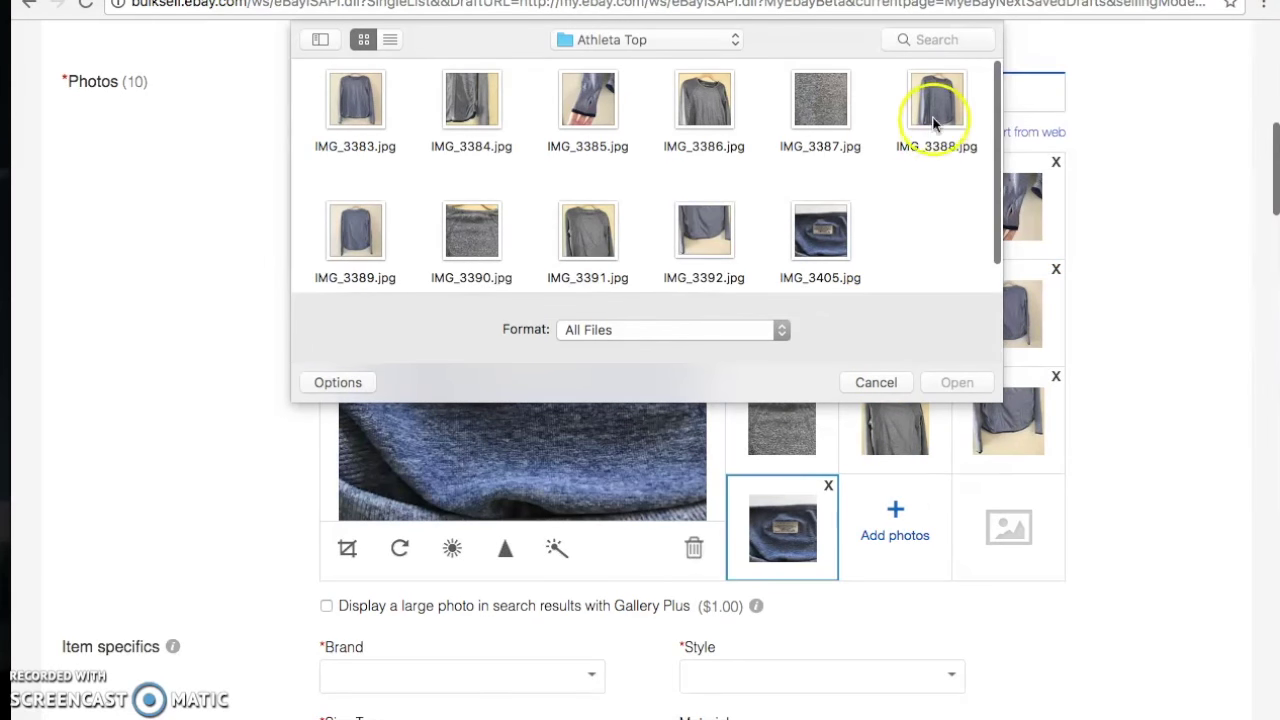
{"action": "left_click", "coordinate": [933, 110]}
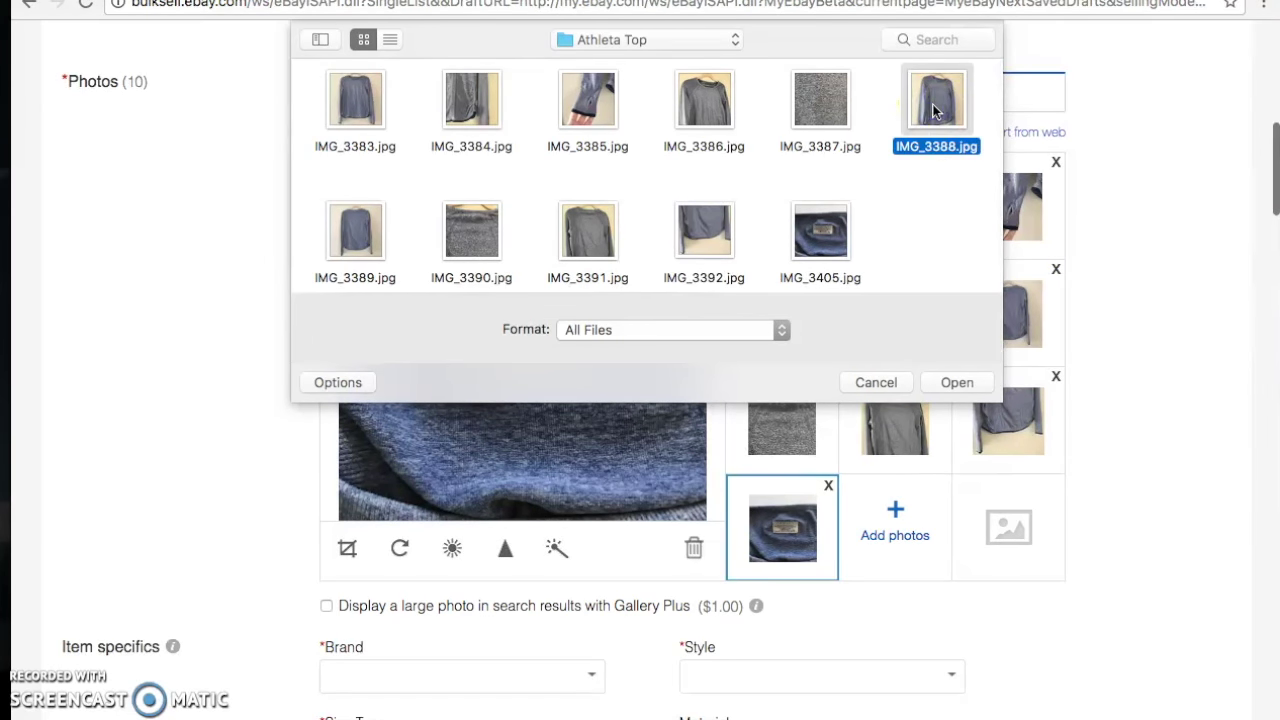
{"action": "left_click", "coordinate": [940, 380]}
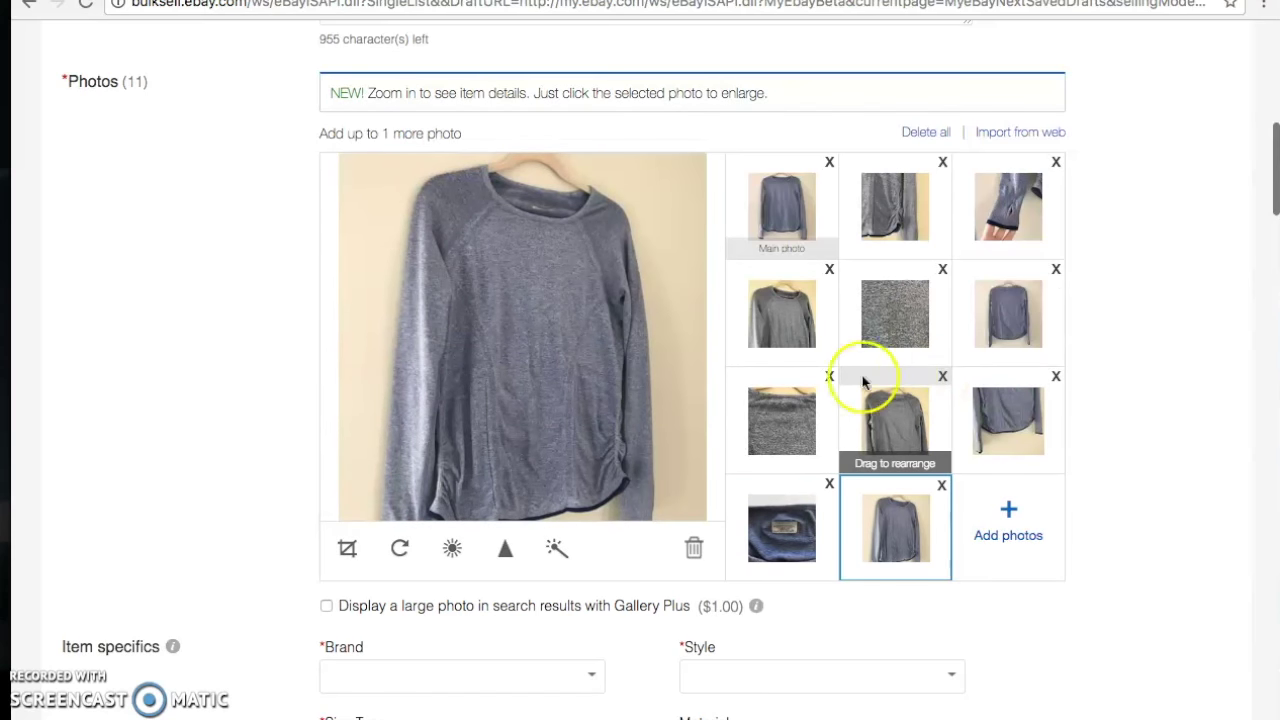
Review the uploaded Athleta top photos one by one in the large preview, from the main photo to the label close-up
{"action": "left_click", "coordinate": [773, 222]}
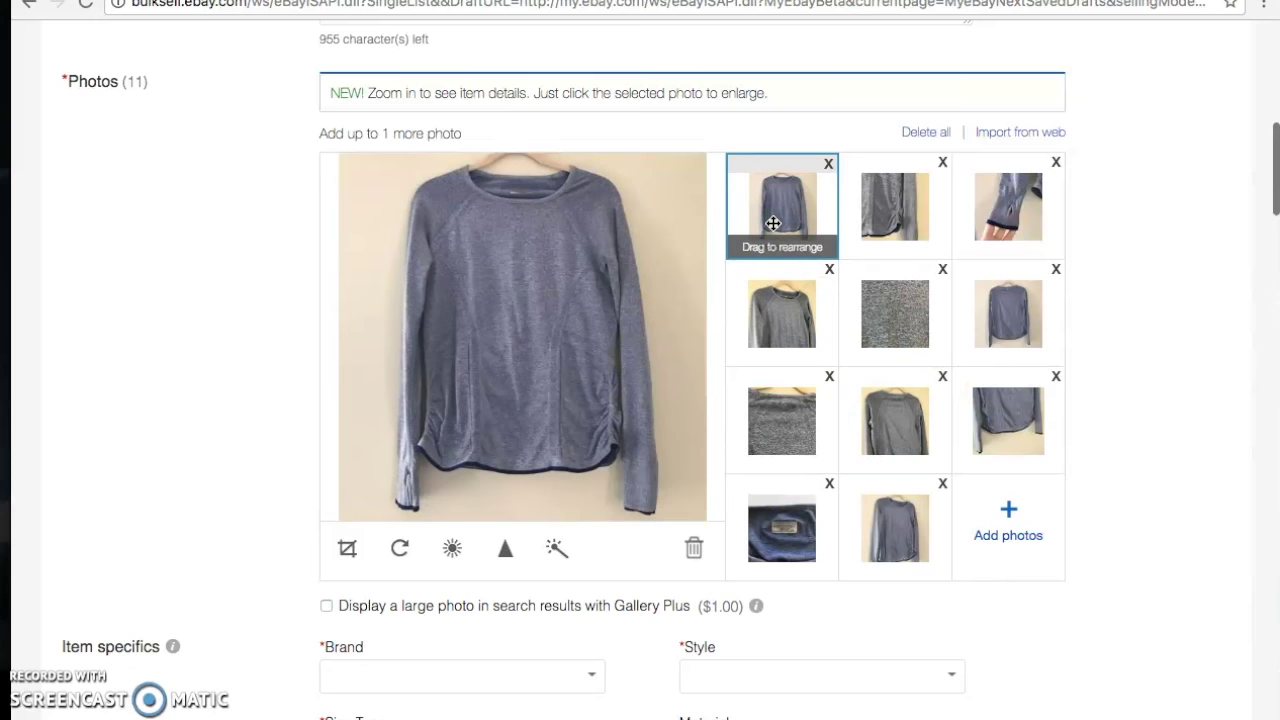
{"action": "left_click", "coordinate": [885, 218]}
{"action": "left_click", "coordinate": [982, 209]}
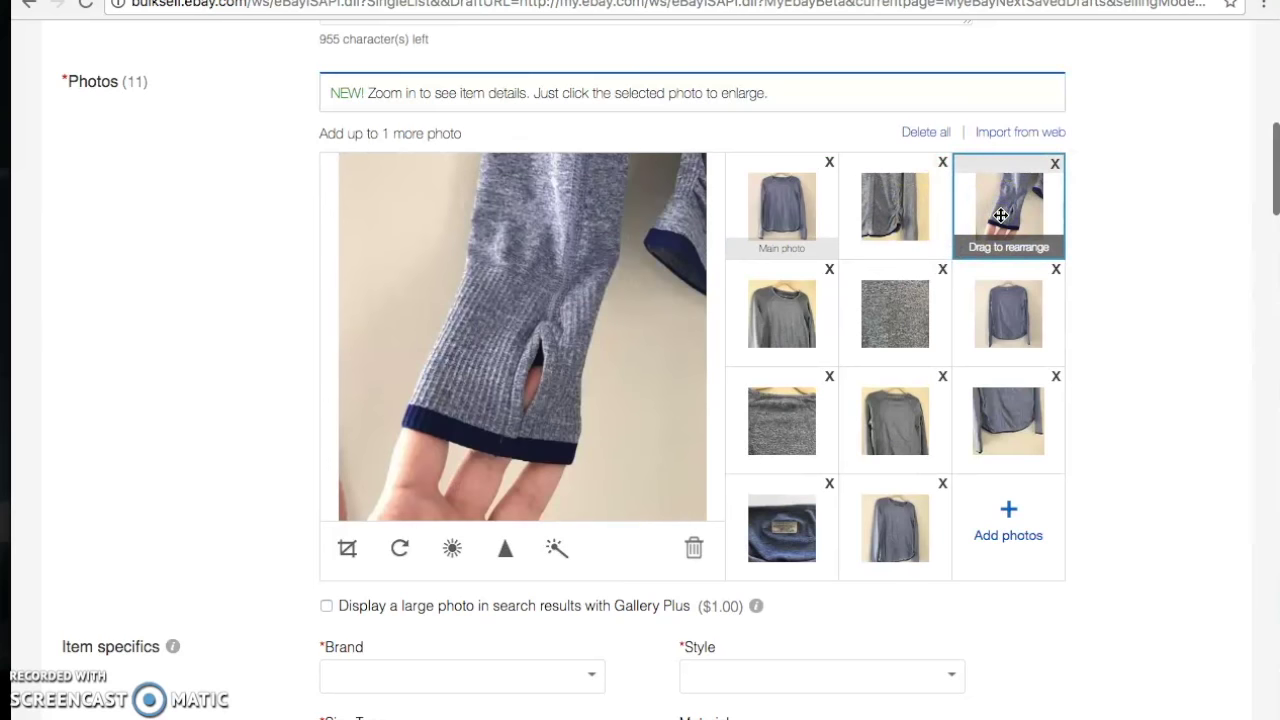
{"action": "left_click", "coordinate": [786, 324]}
{"action": "left_click", "coordinate": [882, 322]}
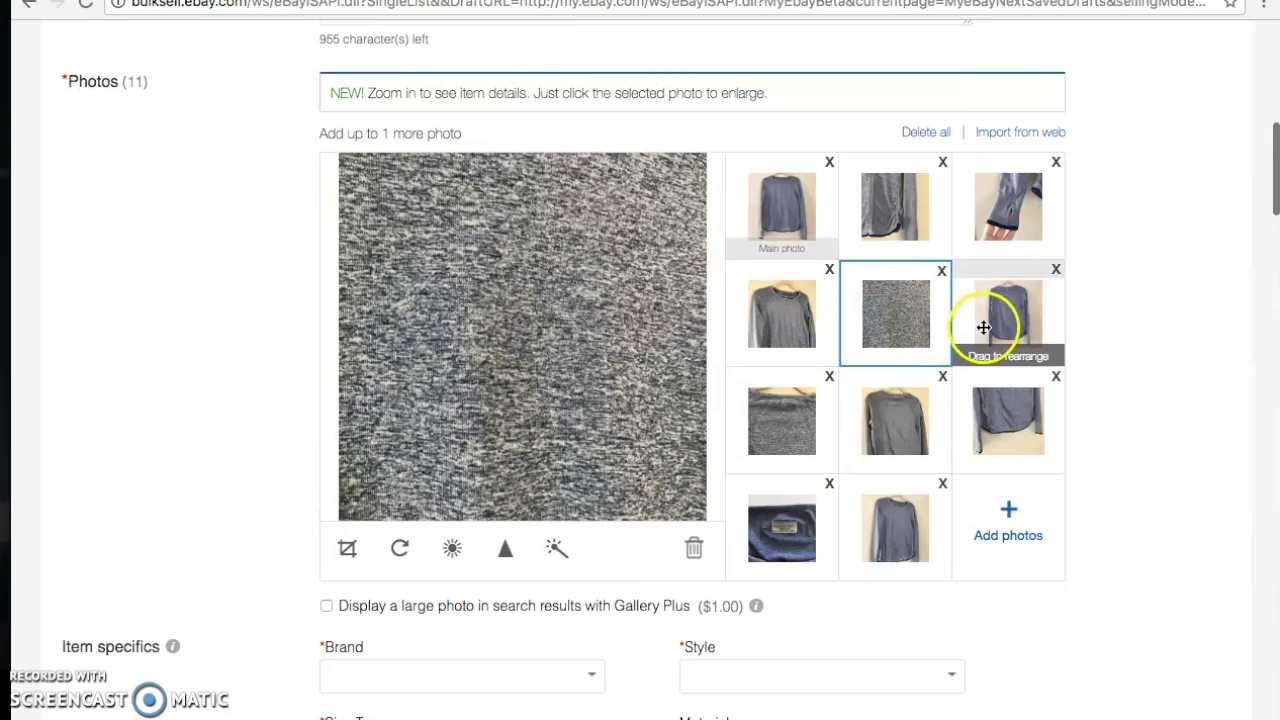
{"action": "left_click", "coordinate": [983, 327]}
{"action": "left_click", "coordinate": [796, 413]}
{"action": "left_click", "coordinate": [881, 422]}
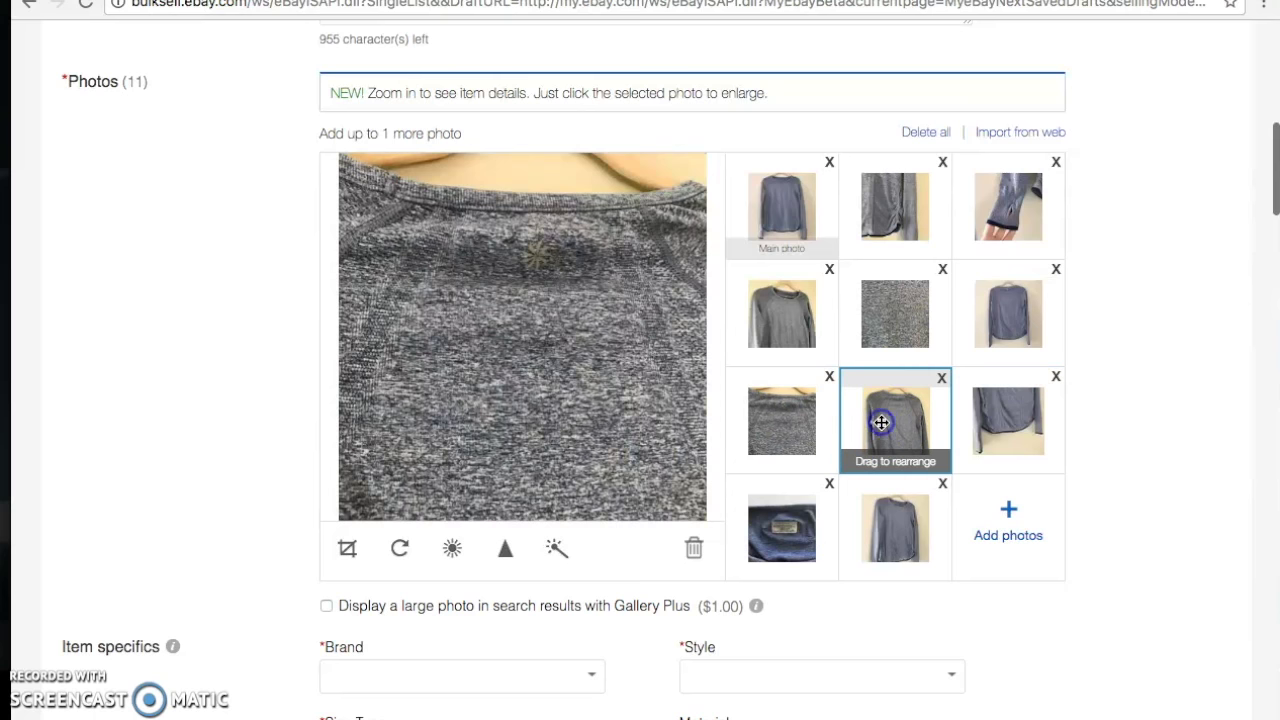
{"action": "left_click", "coordinate": [1016, 425]}
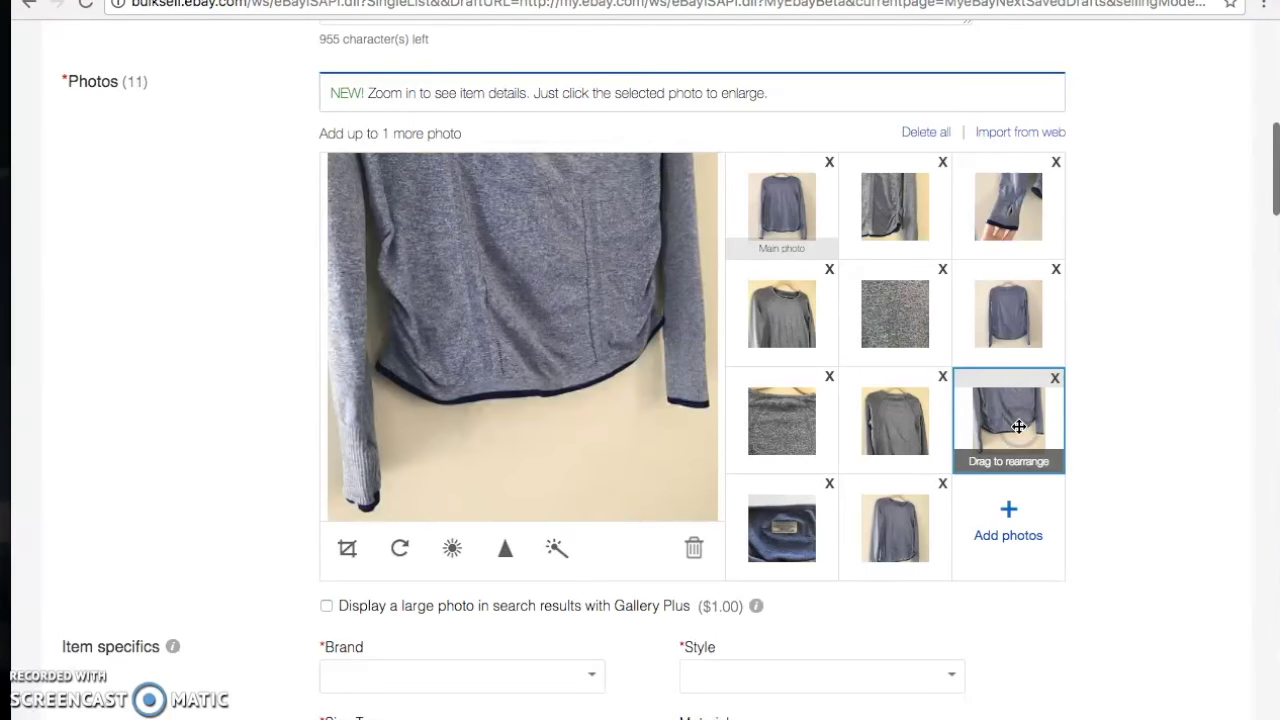
{"action": "left_click", "coordinate": [806, 522]}
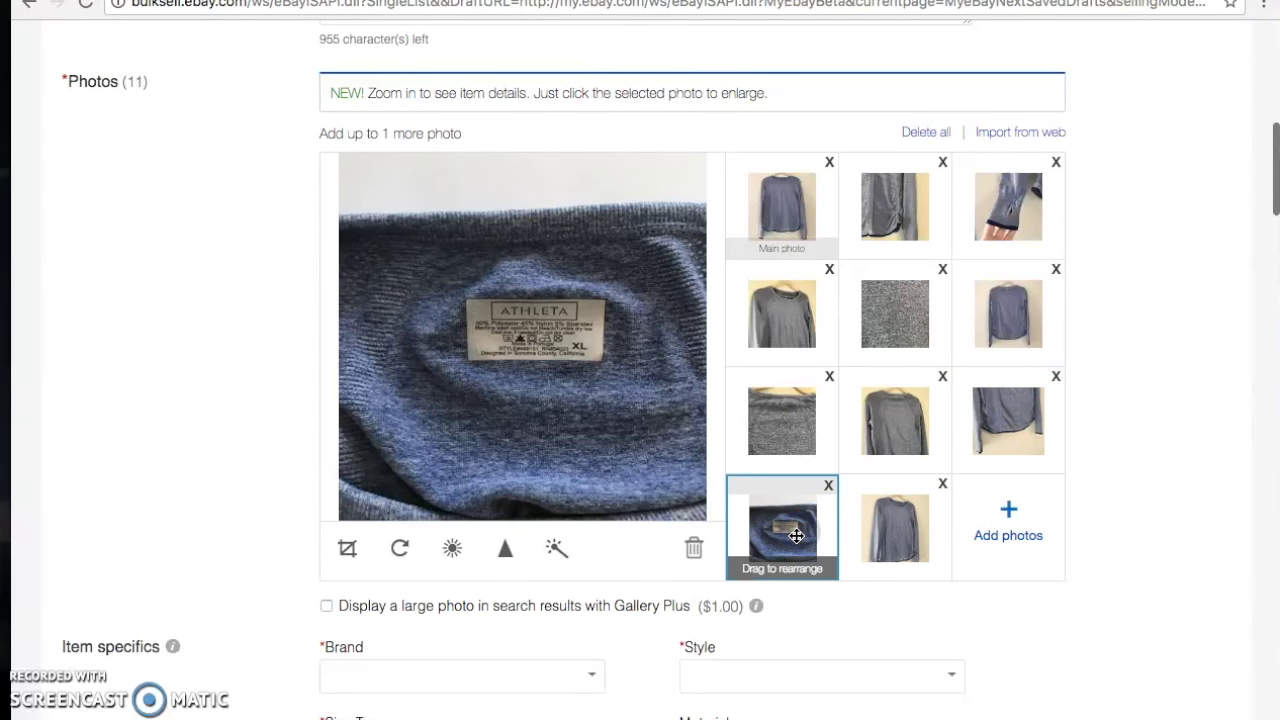
Move the Athleta label photo to second position and the angled front view of the top to fifth position
{"action": "left_click_drag", "start_coordinate": [796, 525], "coordinate": [905, 212]}
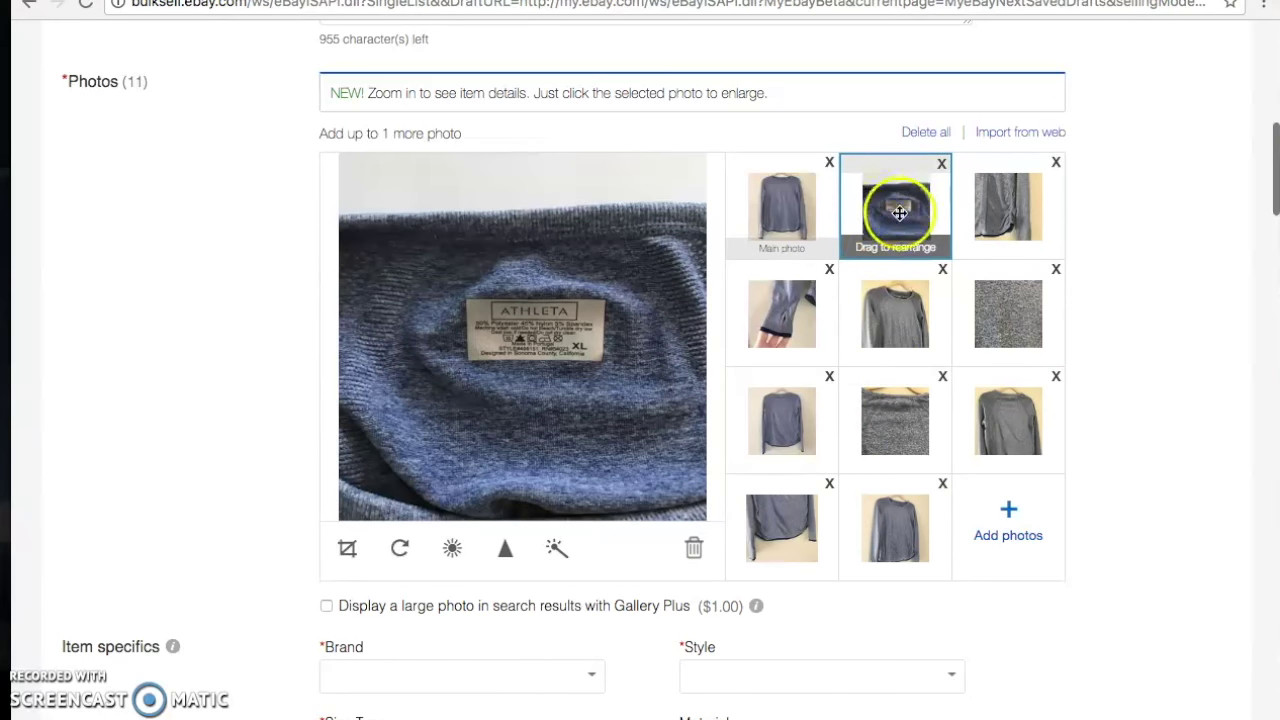
{"action": "left_click_drag", "start_coordinate": [852, 224], "coordinate": [875, 342]}
{"action": "left_click_drag", "start_coordinate": [878, 532], "coordinate": [905, 304]}
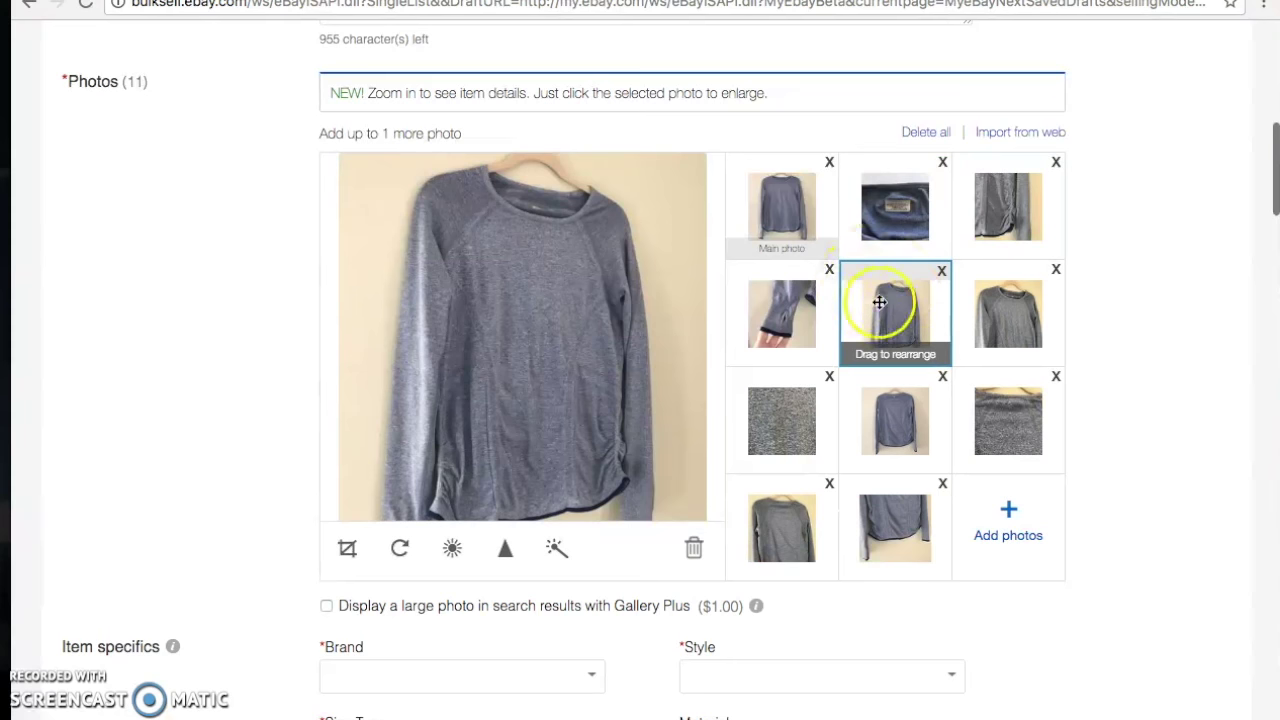
Set the brand in the item specifics to Athleta
{"action": "scroll", "coordinate": [874, 286], "scroll_direction": "down", "scroll_amount": 4}
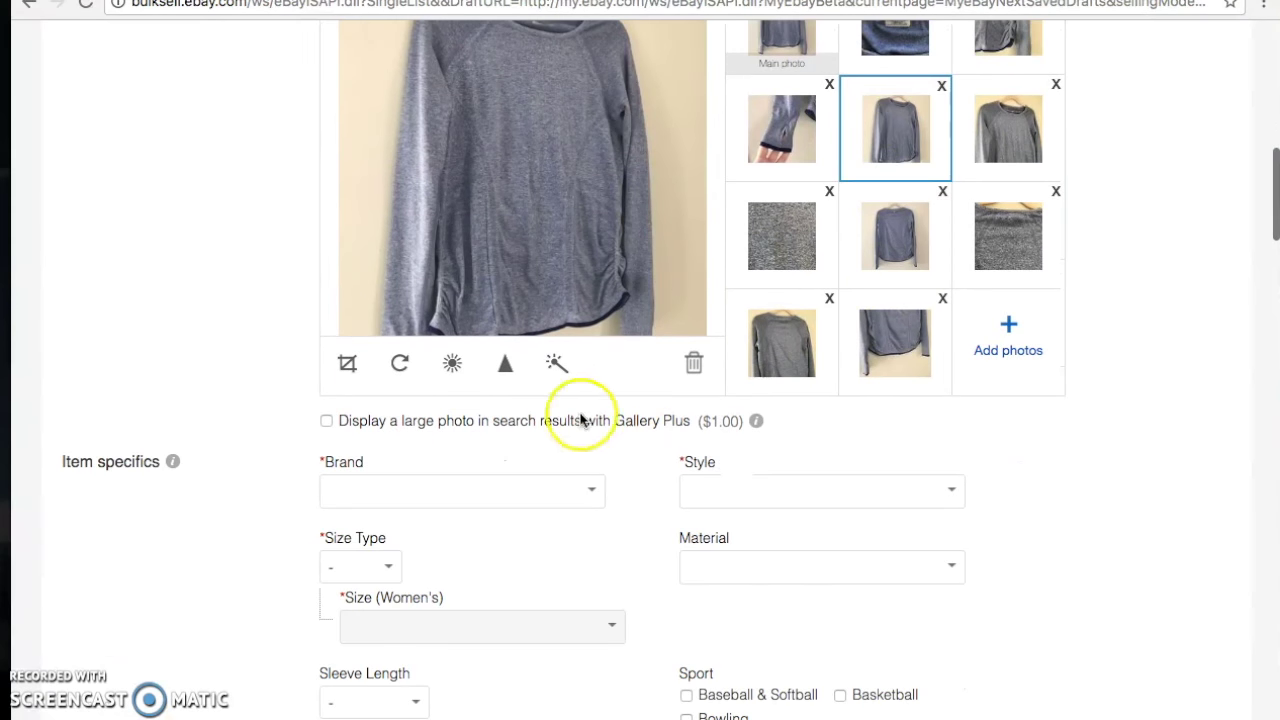
{"action": "left_click", "coordinate": [487, 482]}
{"action": "type", "text": "Athle"}
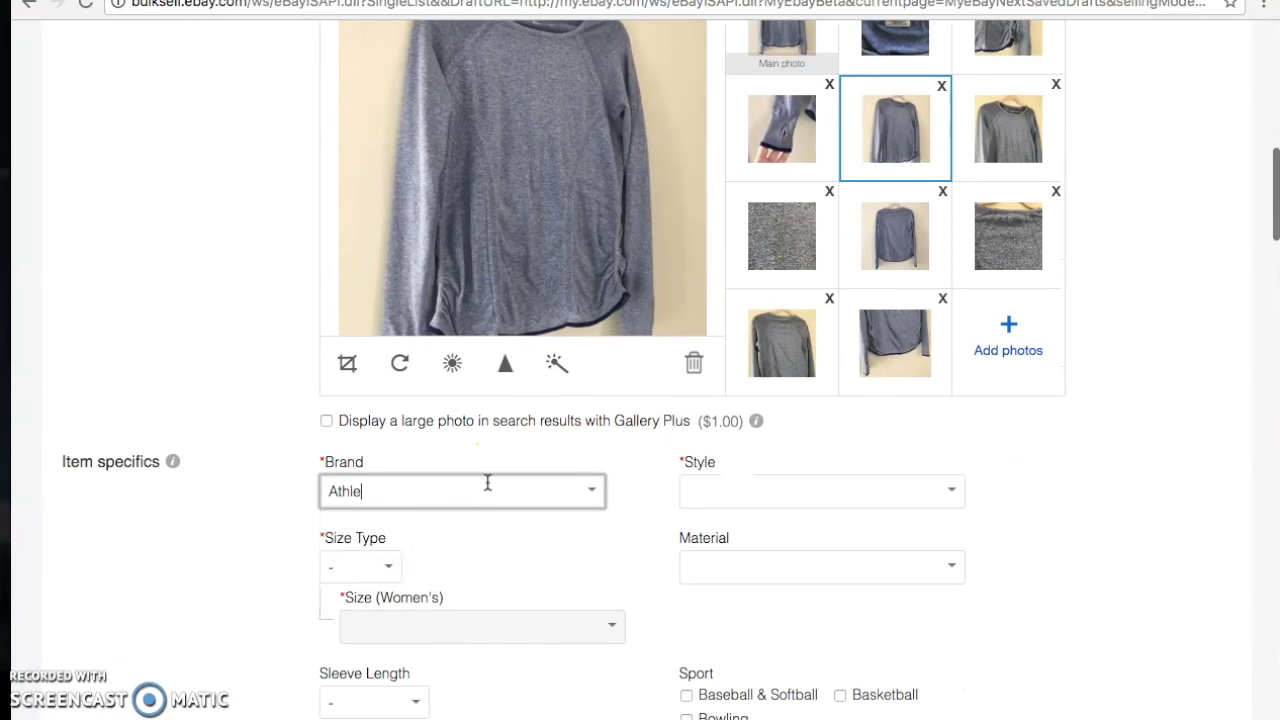
{"action": "left_click", "coordinate": [403, 525]}
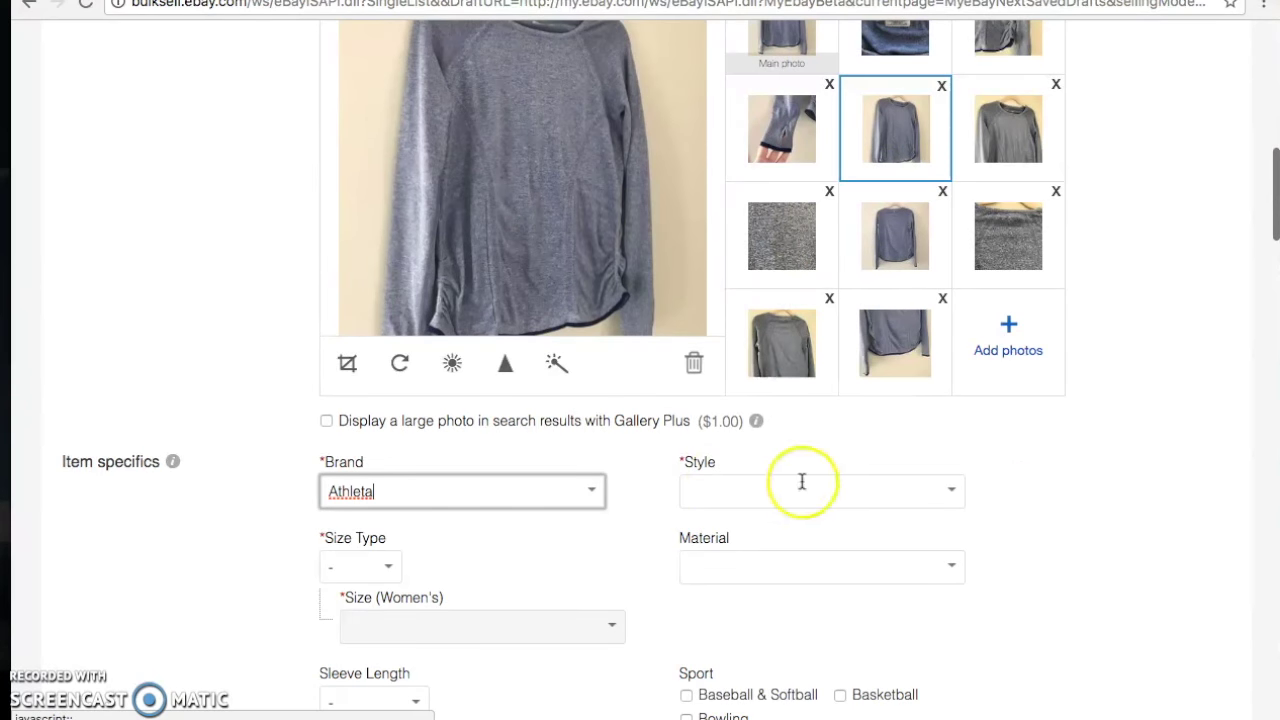
Set the style in the item specifics to Shirts & Tops
{"action": "left_click", "coordinate": [955, 490]}
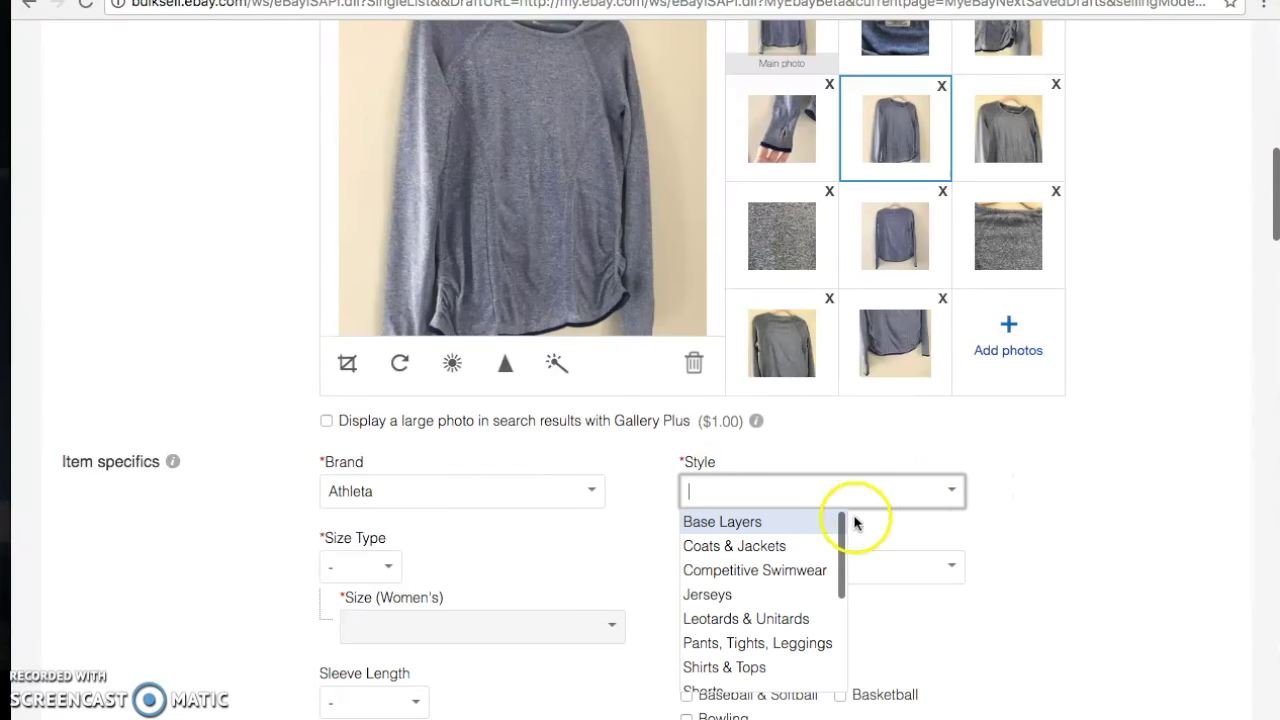
{"action": "scroll", "coordinate": [822, 592], "scroll_direction": "down", "scroll_amount": 2}
{"action": "left_click", "coordinate": [822, 592]}
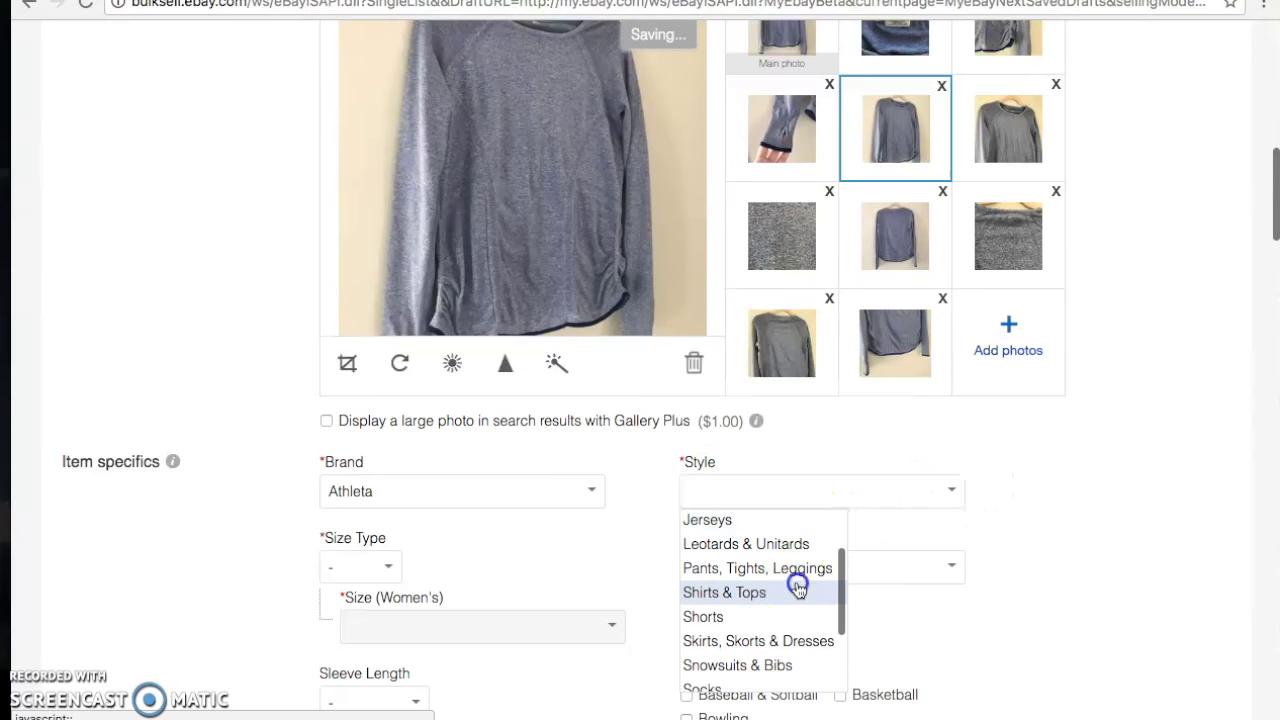
{"action": "scroll", "coordinate": [800, 544], "scroll_direction": "down", "scroll_amount": 5}
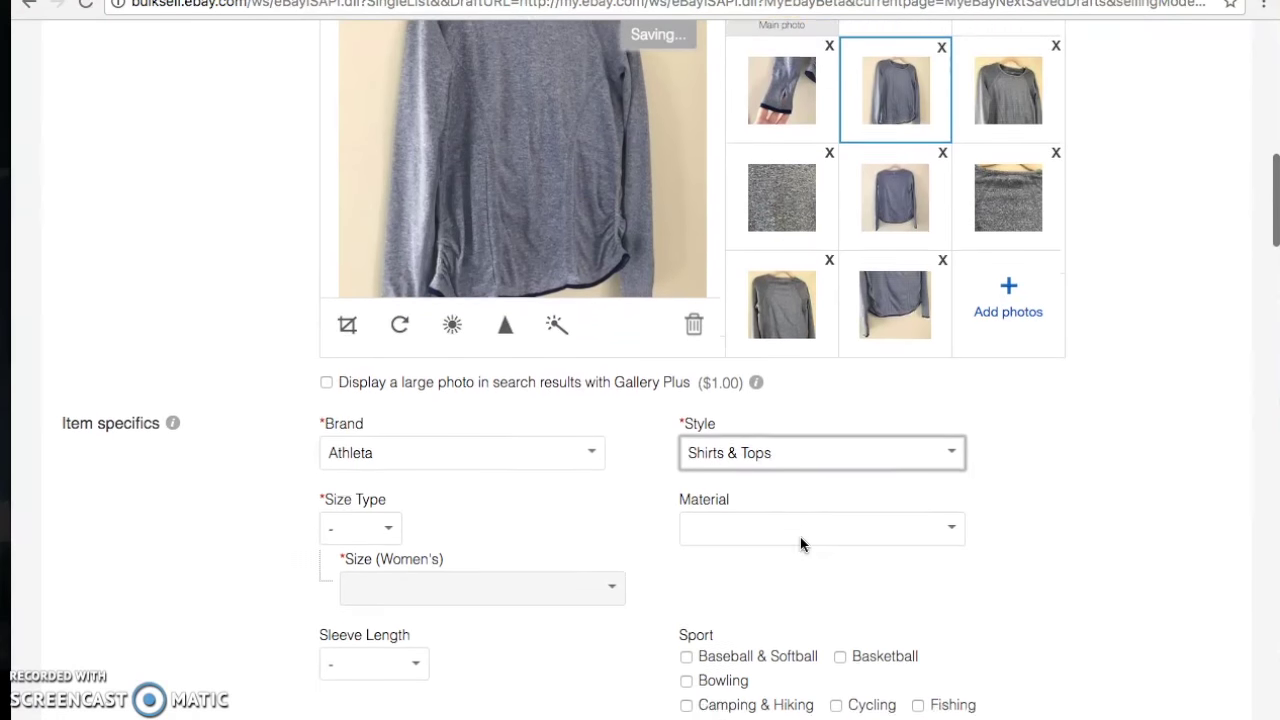
{"action": "scroll", "coordinate": [800, 544], "scroll_direction": "down", "scroll_amount": 1}
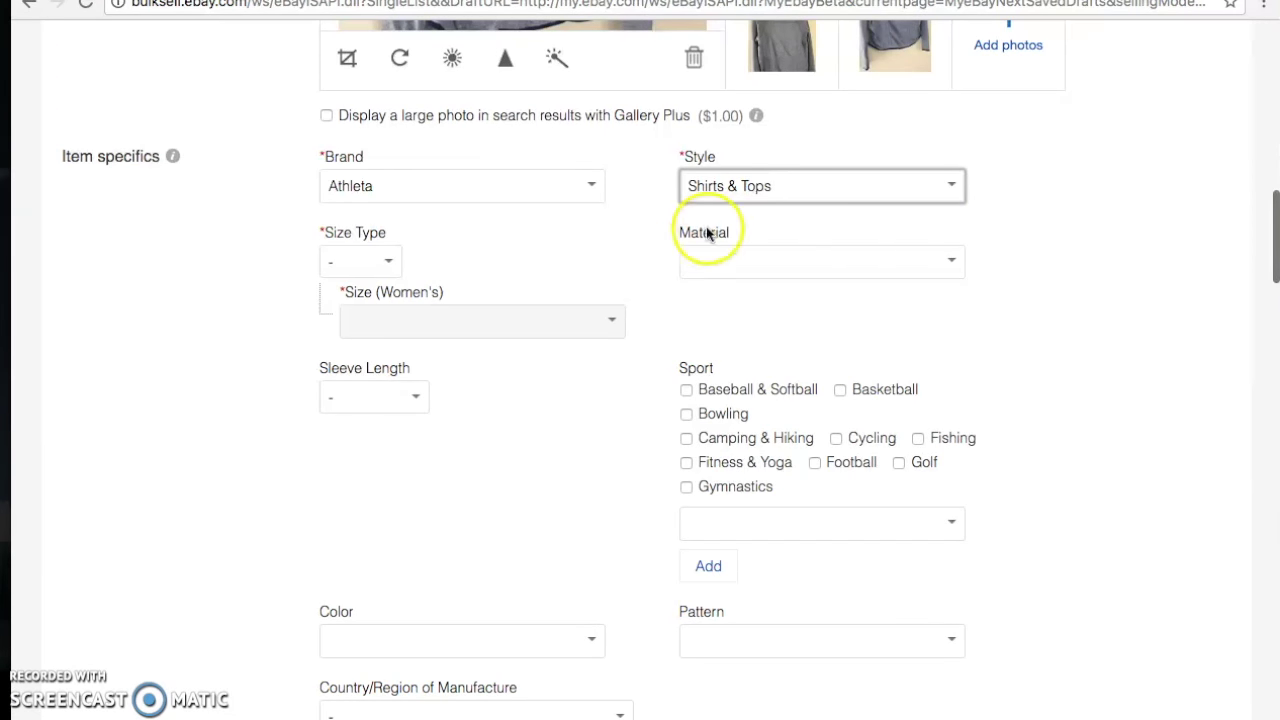
{"action": "left_click", "coordinate": [951, 186]}
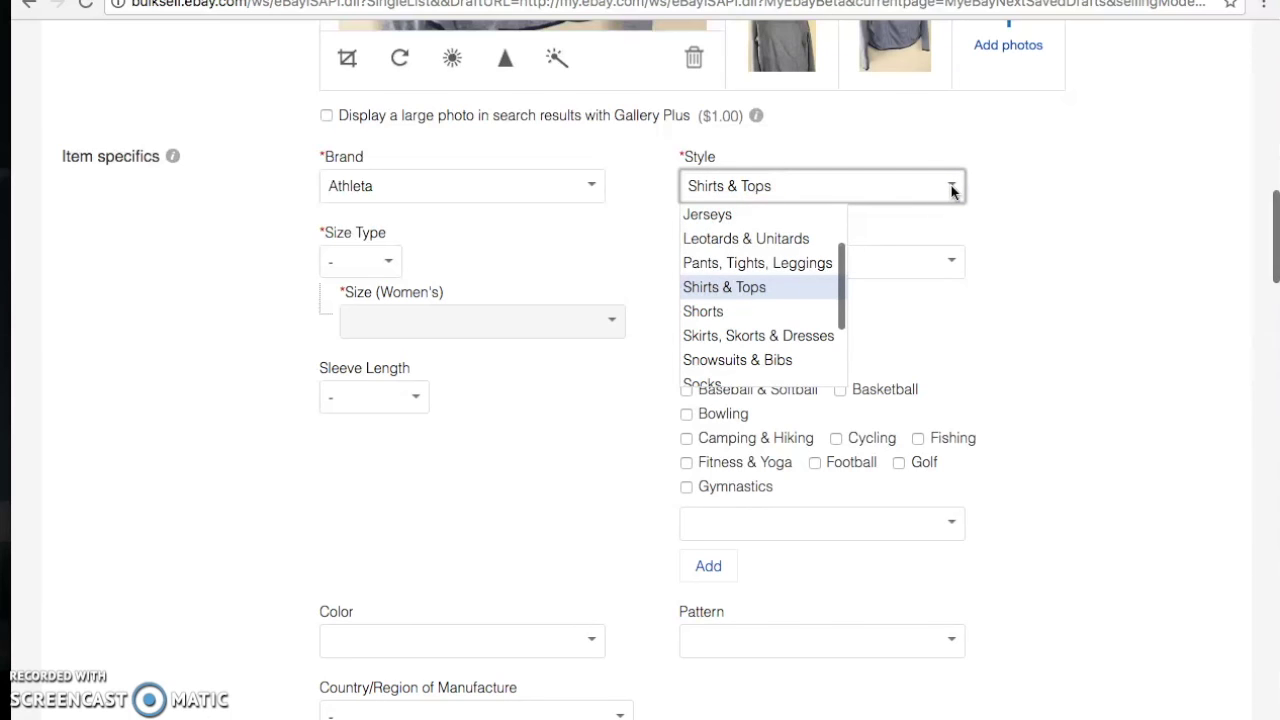
{"action": "left_click", "coordinate": [1003, 190]}
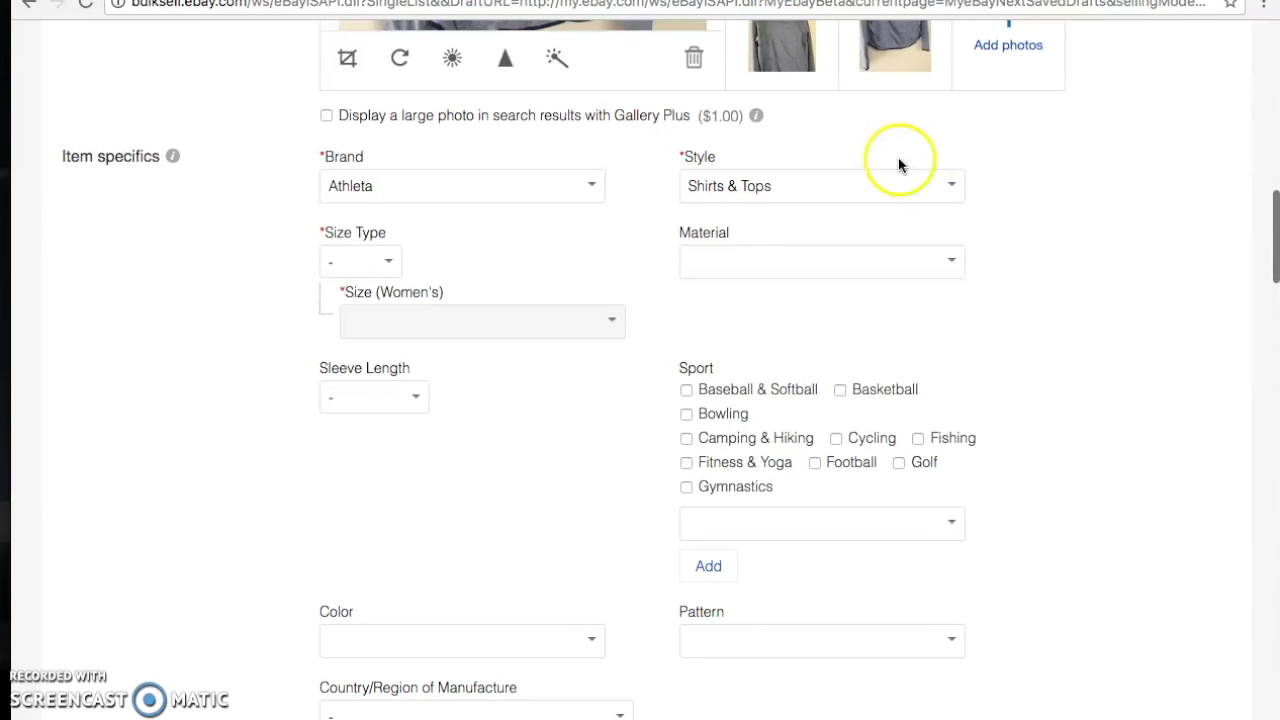
Set the size type to Regular and the women's size to XL
{"action": "scroll", "coordinate": [898, 163], "scroll_direction": "down", "scroll_amount": 2}
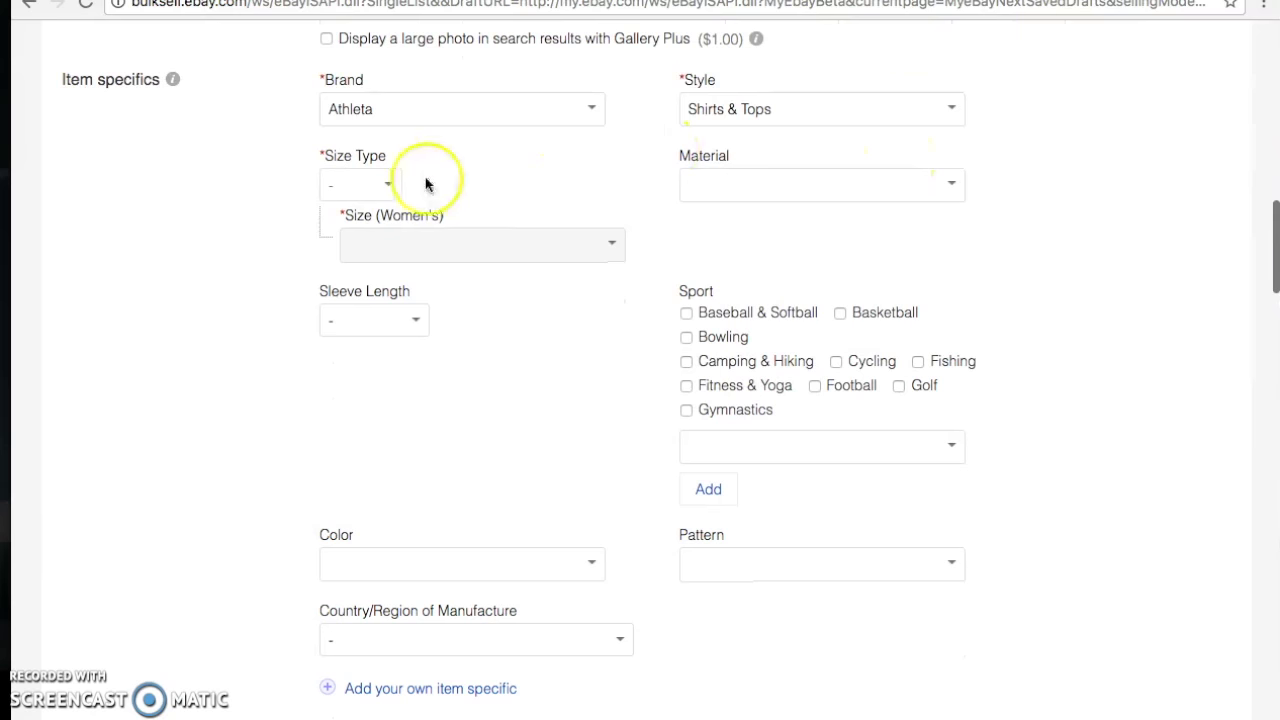
{"action": "left_click", "coordinate": [389, 190]}
{"action": "left_click", "coordinate": [390, 203]}
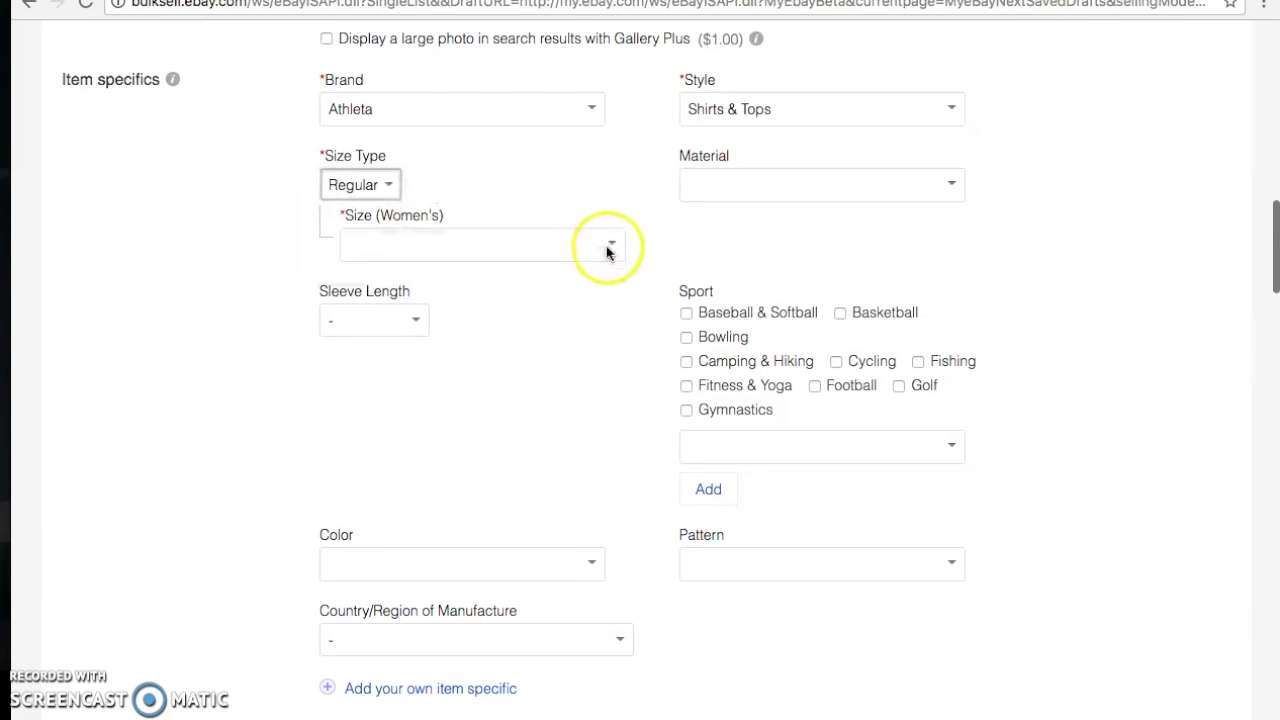
{"action": "left_click", "coordinate": [608, 247]}
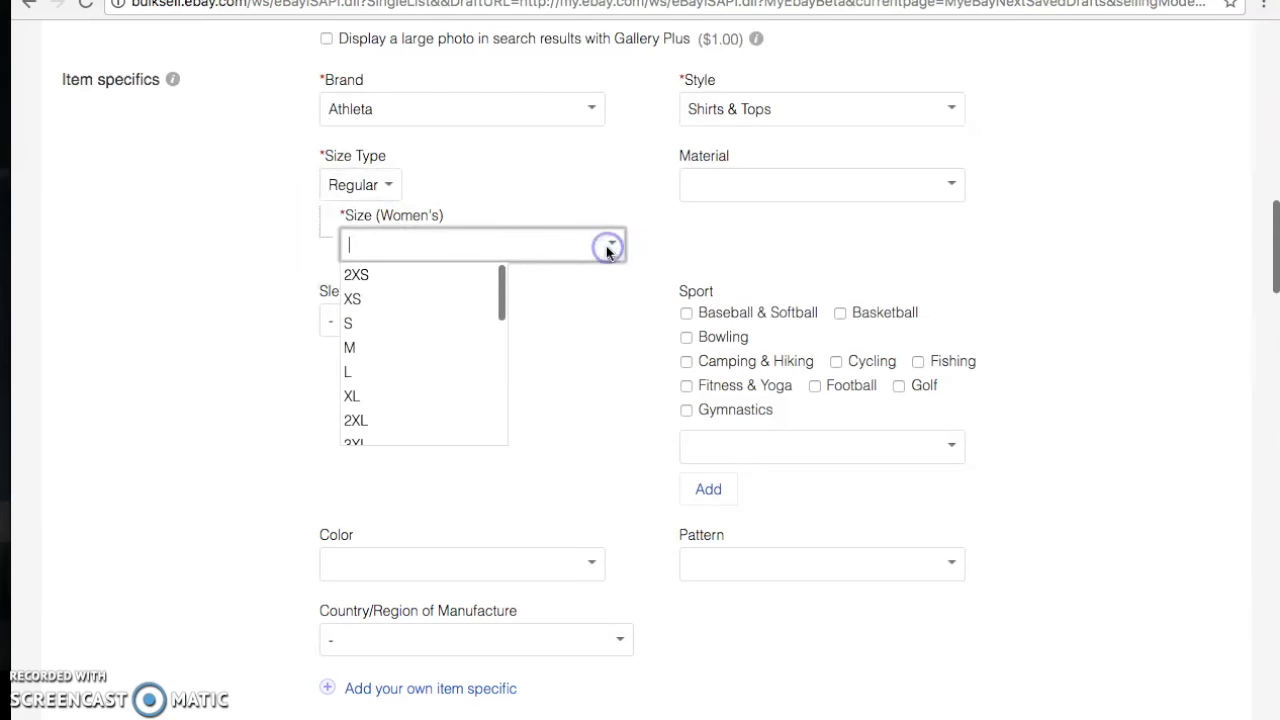
{"action": "left_click", "coordinate": [447, 383]}
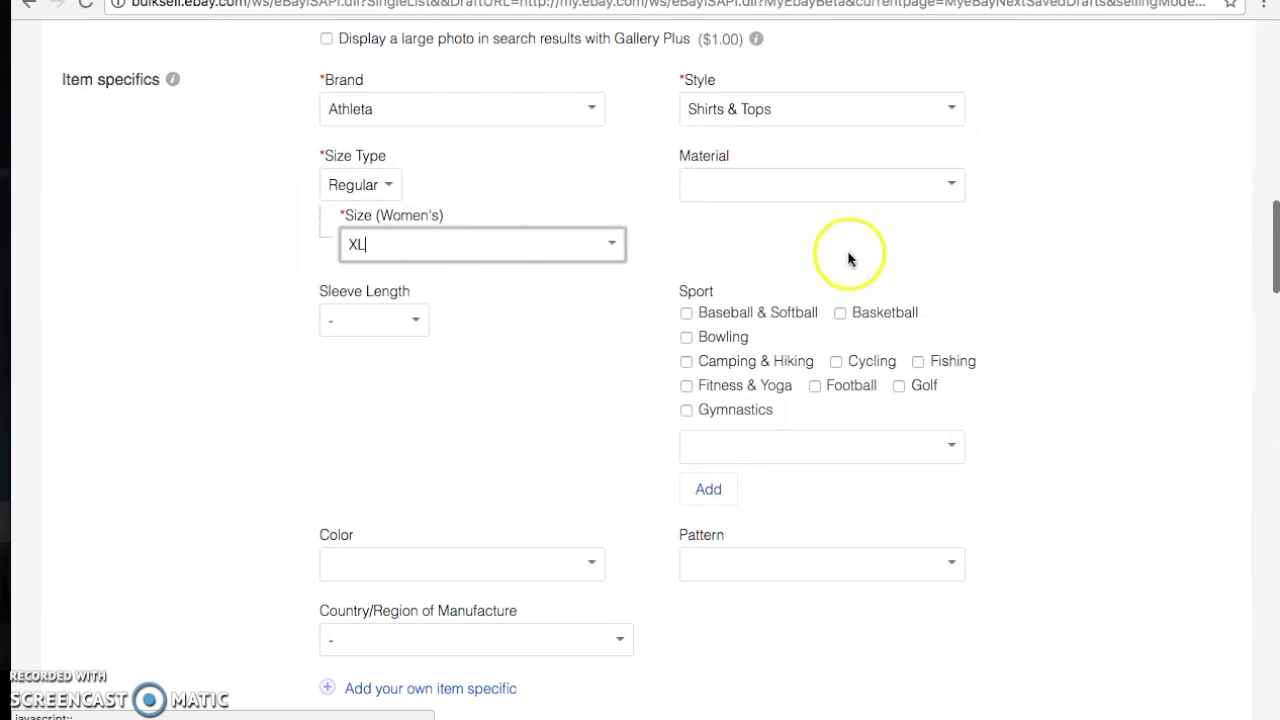
Look through the available material options for the Athleta top's fabric
{"action": "left_click", "coordinate": [950, 188]}
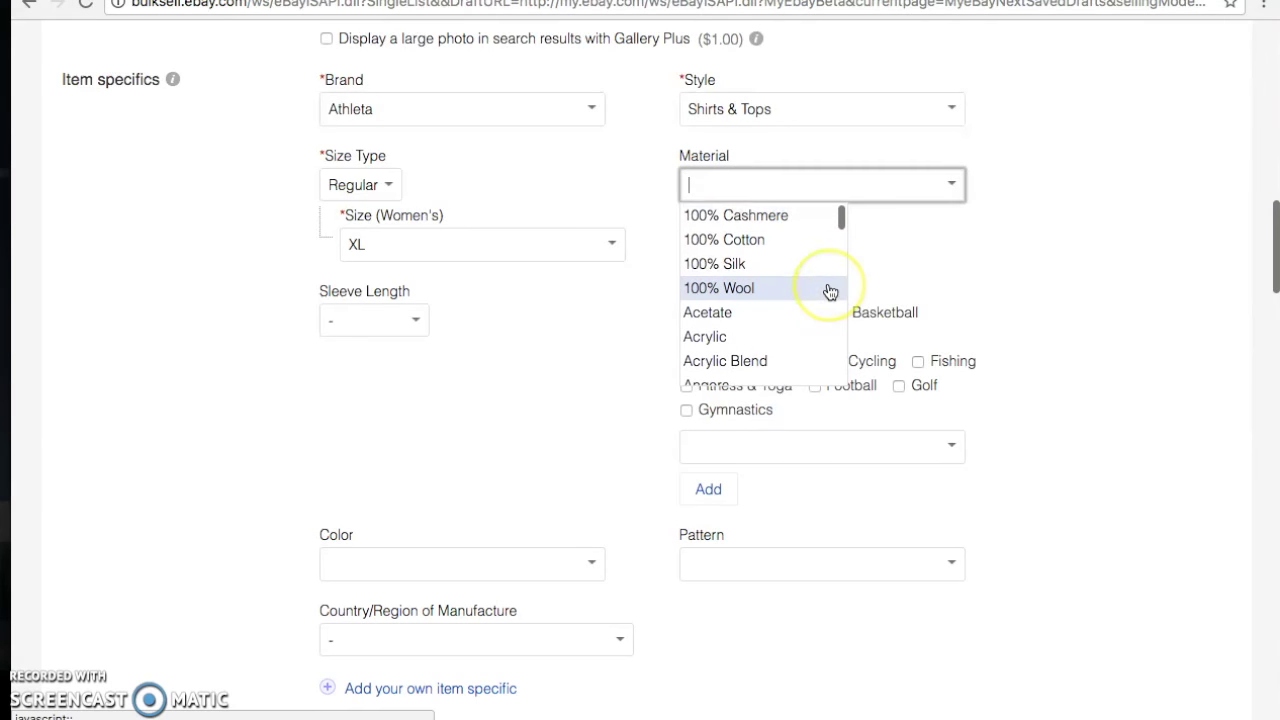
{"action": "scroll", "coordinate": [830, 291], "scroll_direction": "down", "scroll_amount": 1}
{"action": "scroll", "coordinate": [830, 291], "scroll_direction": "down", "scroll_amount": 1}
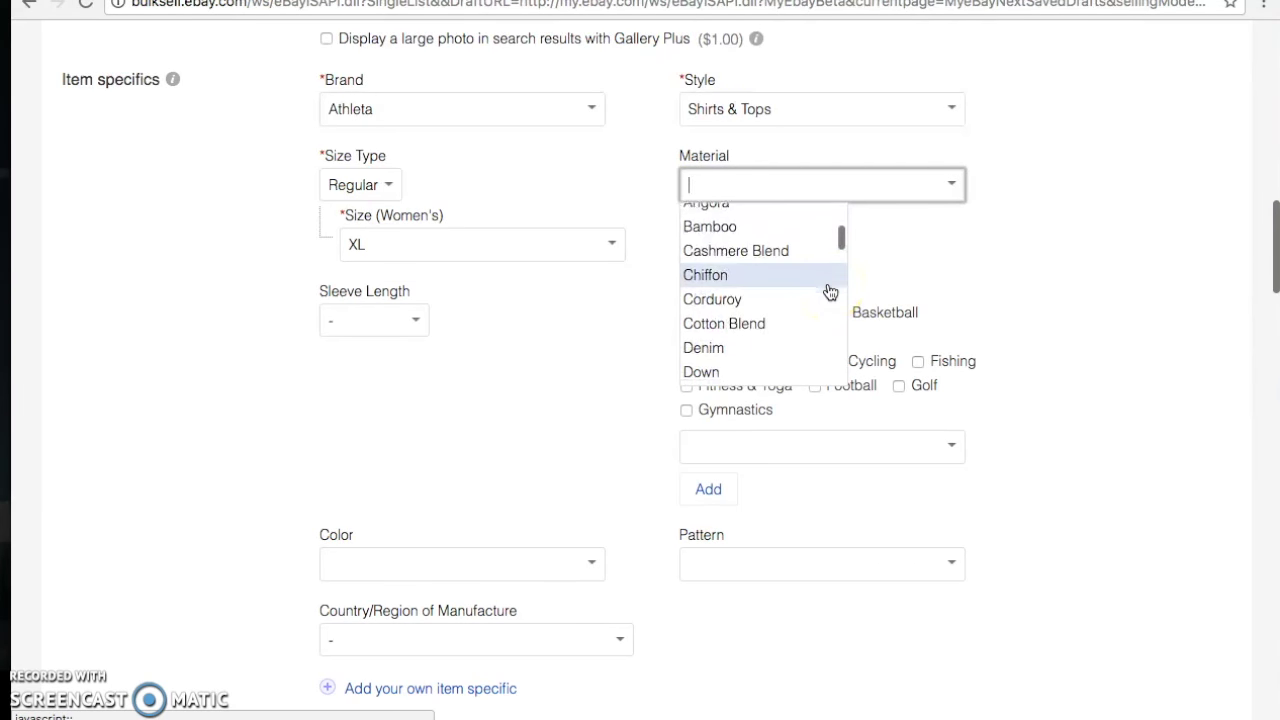
Look through the available Material options for the top without choosing one
{"action": "scroll", "coordinate": [830, 291], "scroll_direction": "down", "scroll_amount": 4}
{"action": "scroll", "coordinate": [830, 291], "scroll_direction": "down", "scroll_amount": 6}
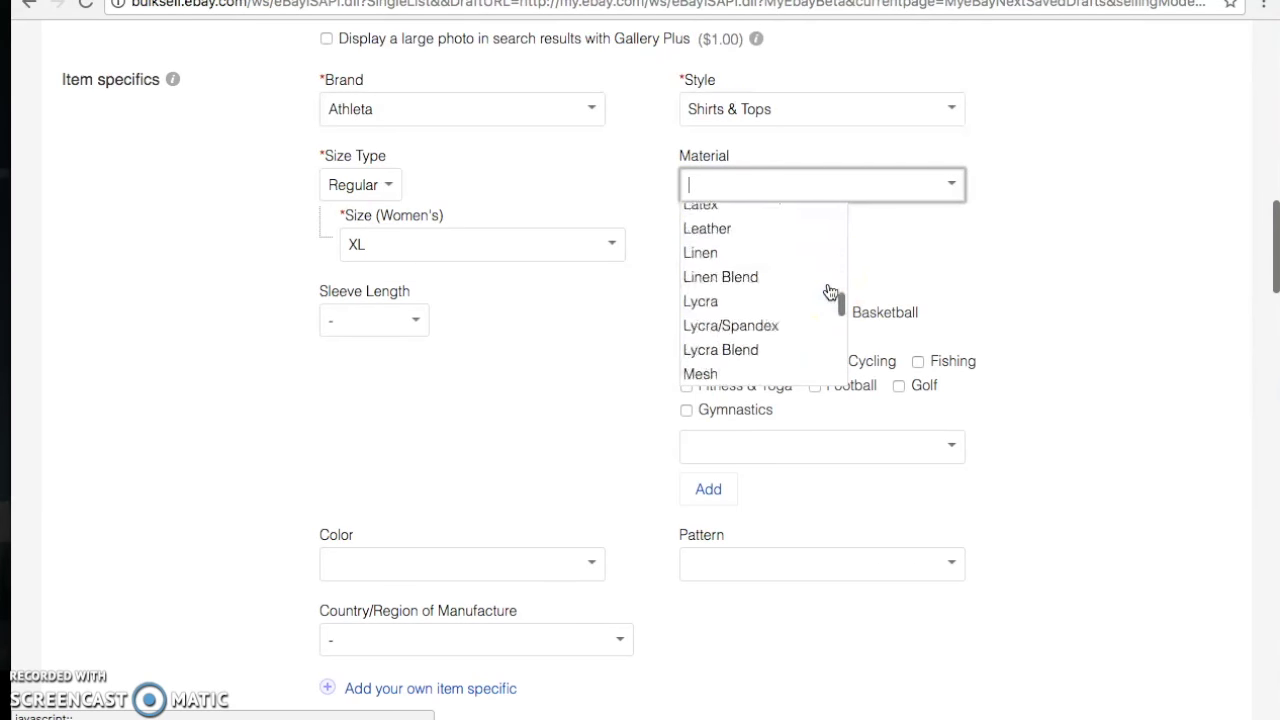
{"action": "scroll", "coordinate": [829, 291], "scroll_direction": "down", "scroll_amount": 1}
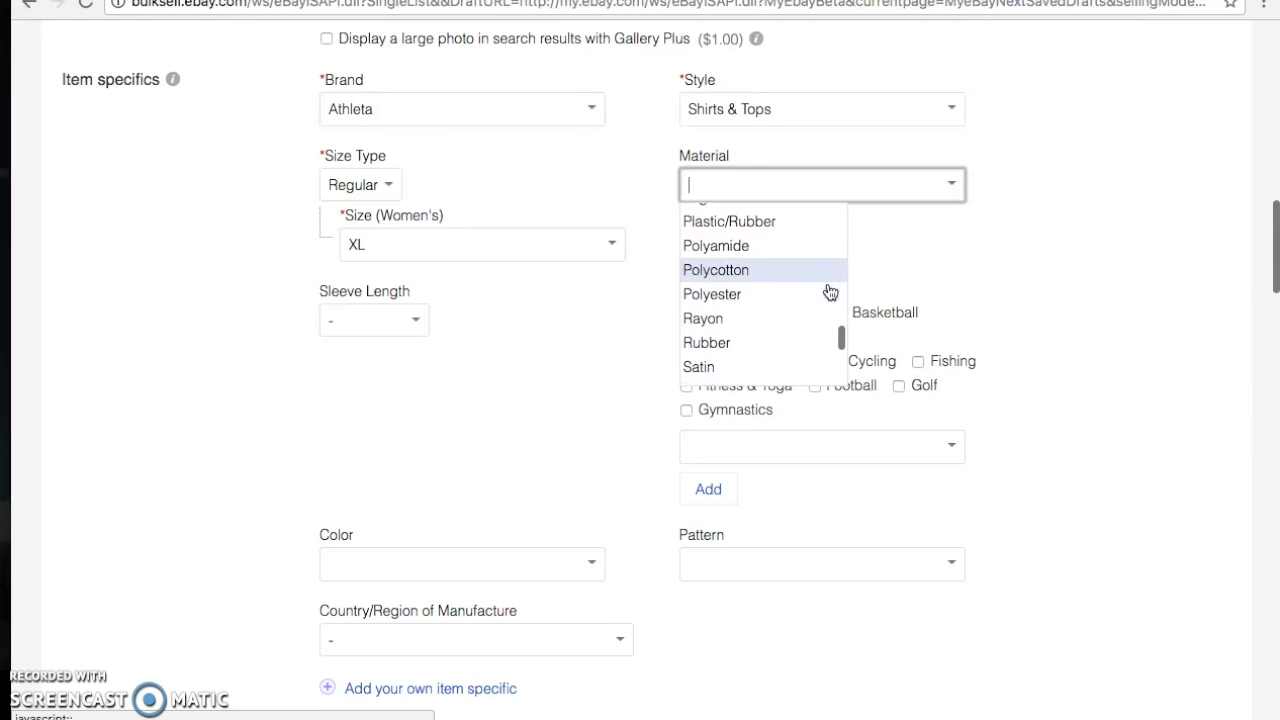
{"action": "scroll", "coordinate": [829, 291], "scroll_direction": "down", "scroll_amount": 10}
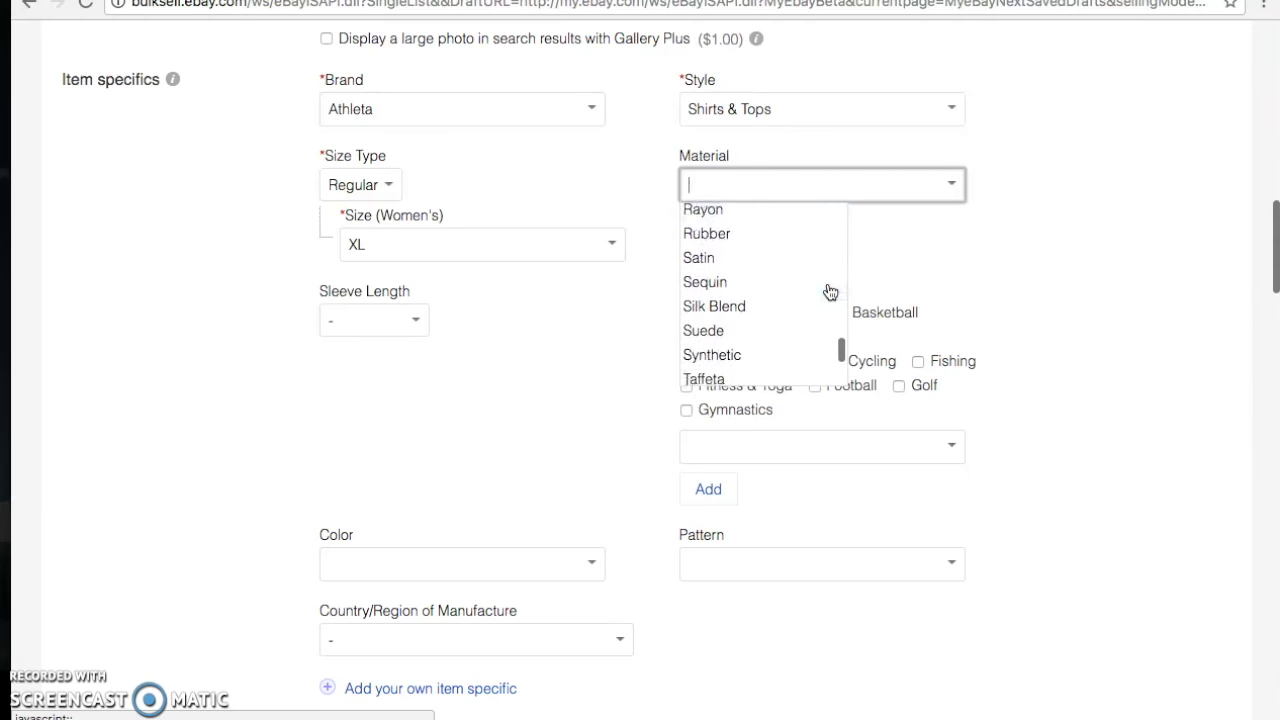
{"action": "scroll", "coordinate": [829, 291], "scroll_direction": "down", "scroll_amount": 4}
{"action": "scroll", "coordinate": [829, 291], "scroll_direction": "up", "scroll_amount": 4}
{"action": "scroll", "coordinate": [829, 291], "scroll_direction": "up", "scroll_amount": 10}
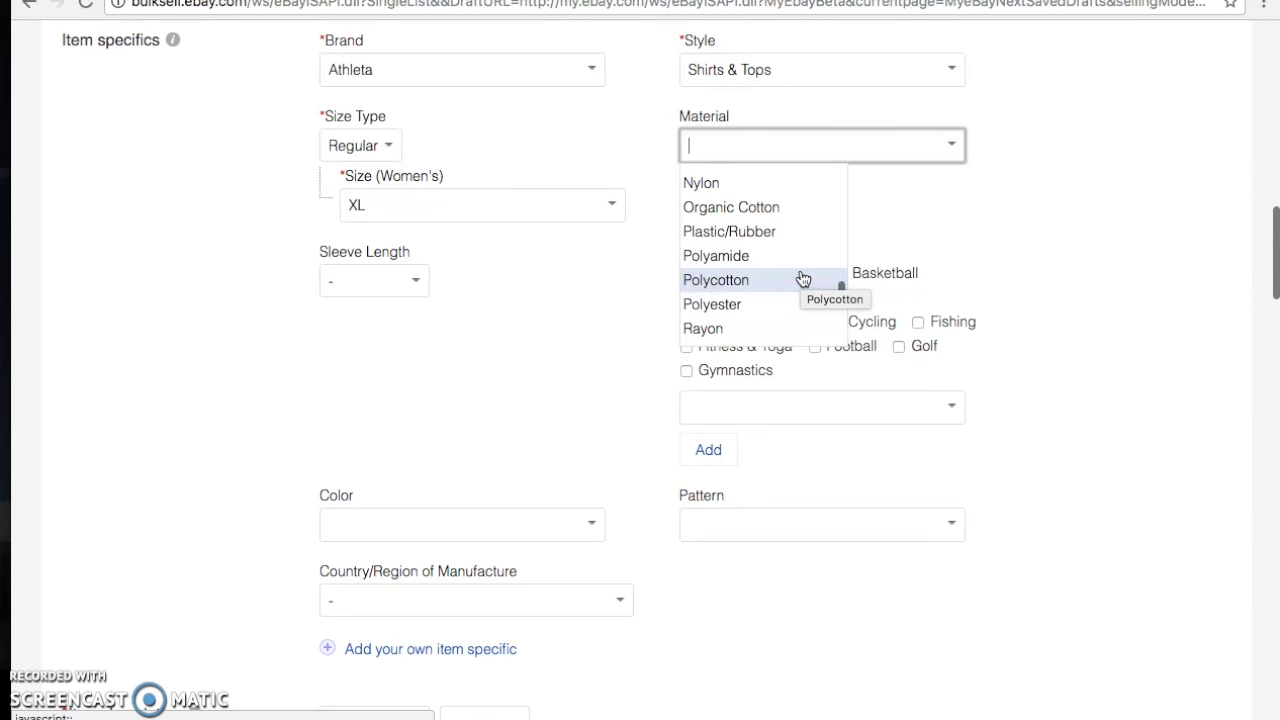
{"action": "left_click", "coordinate": [914, 213]}
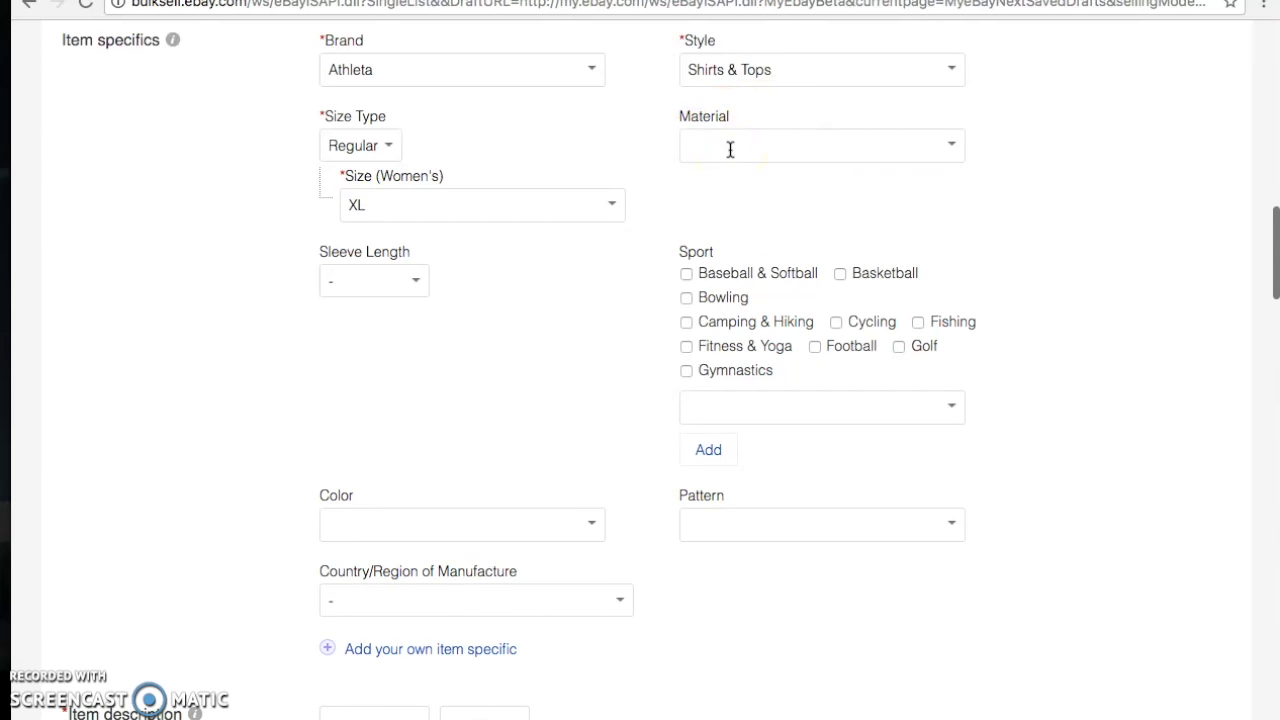
Set the sleeve length to Long Sleeve and mark Fitness & Yoga as the sport
{"action": "scroll", "coordinate": [730, 150], "scroll_direction": "down", "scroll_amount": 1}
{"action": "left_click", "coordinate": [422, 262]}
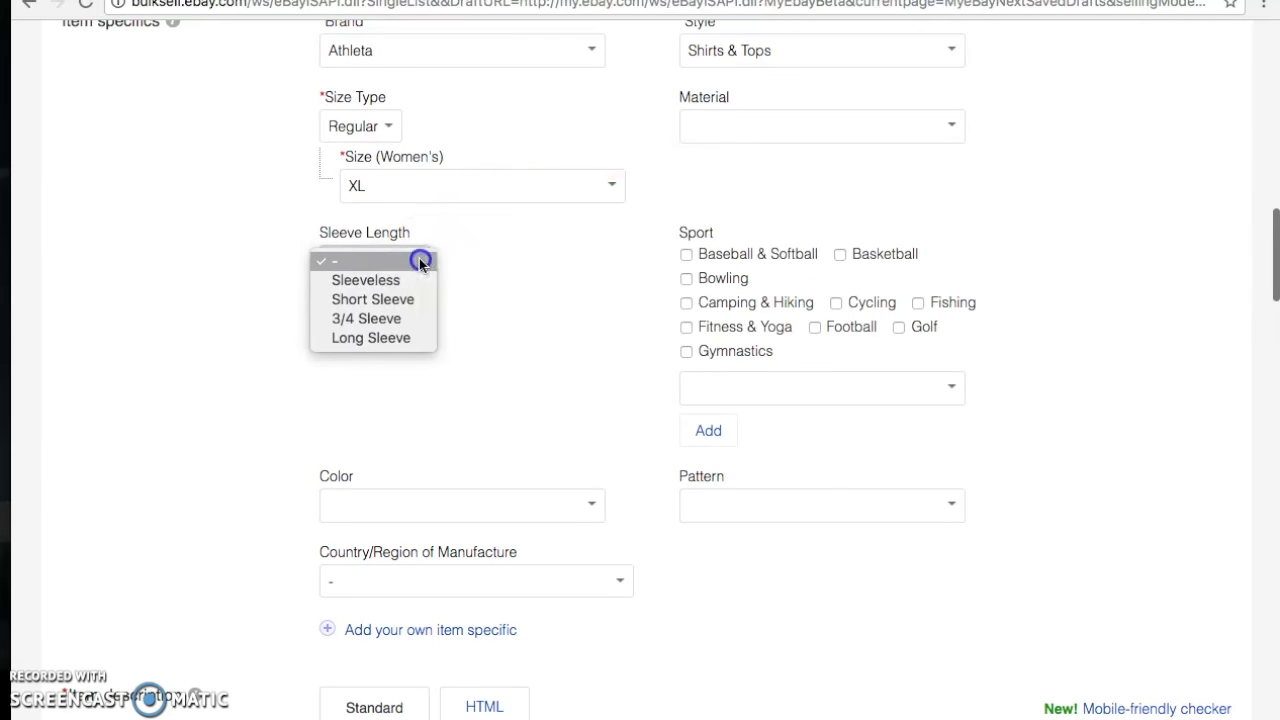
{"action": "left_click", "coordinate": [412, 337]}
{"action": "scroll", "coordinate": [412, 337], "scroll_direction": "down", "scroll_amount": 1}
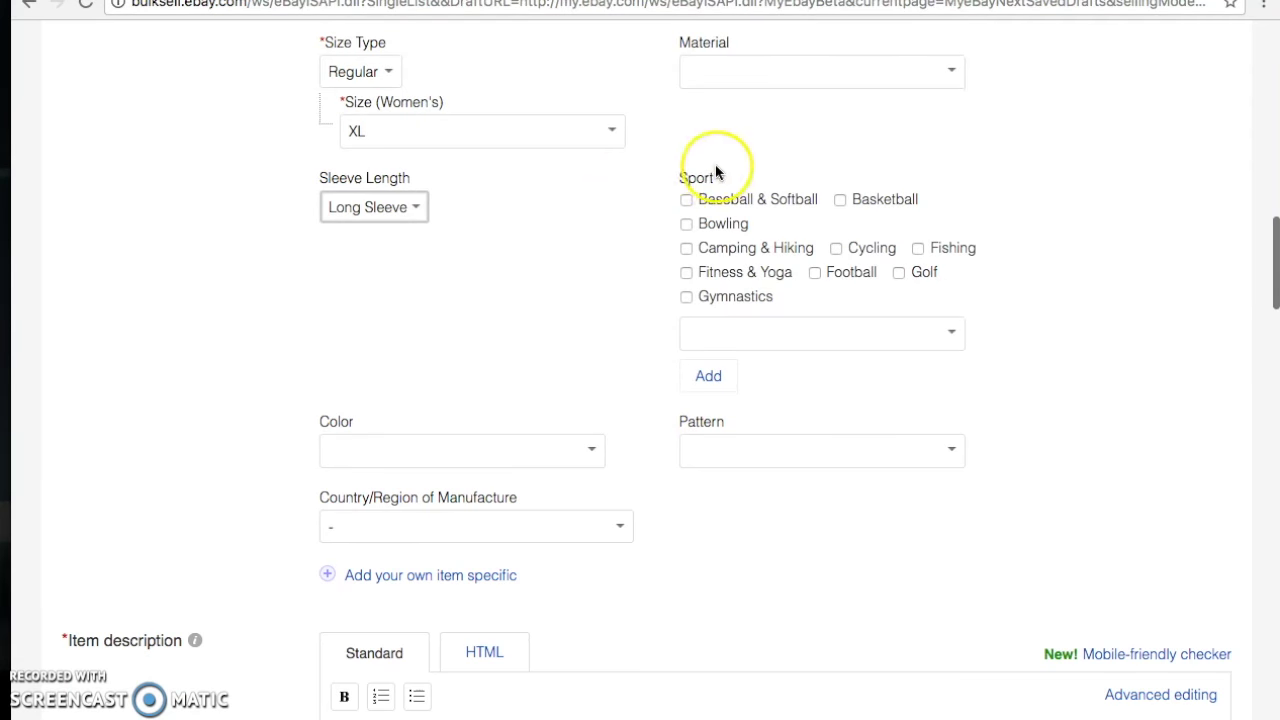
{"action": "left_click", "coordinate": [686, 274]}
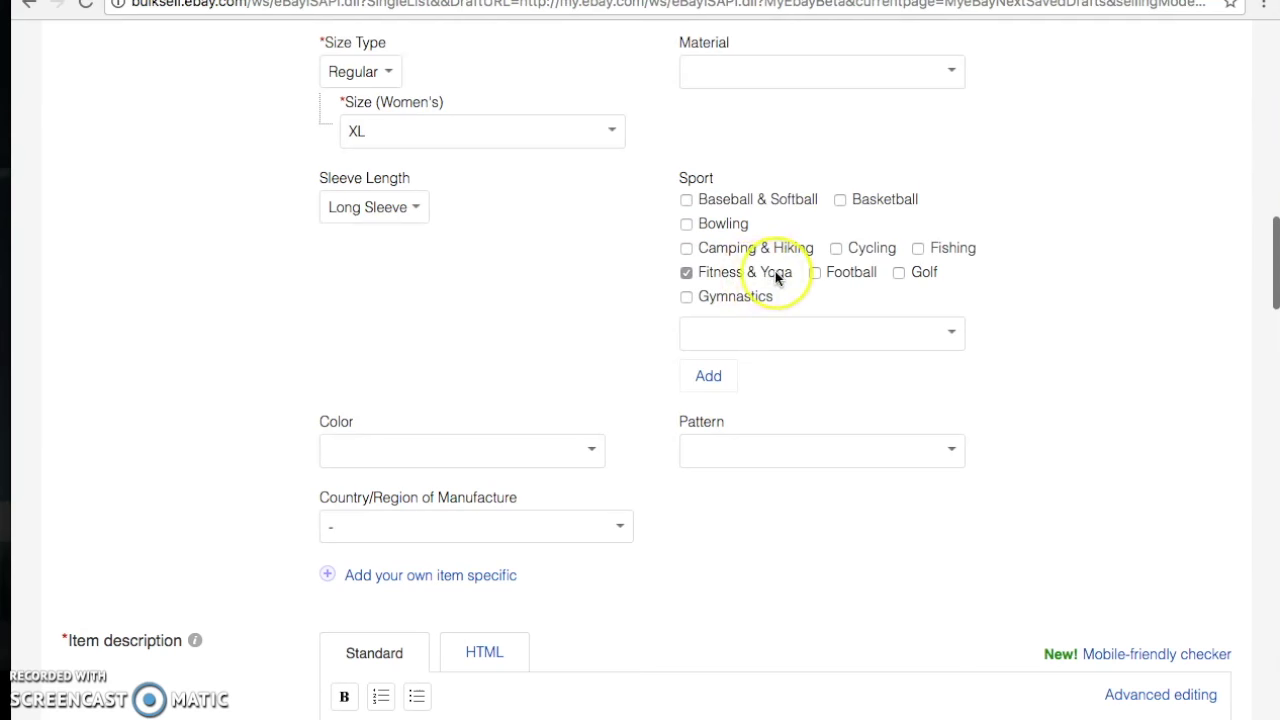
Set the item's color to Blue in the item specifics
{"action": "scroll", "coordinate": [775, 271], "scroll_direction": "down", "scroll_amount": 3}
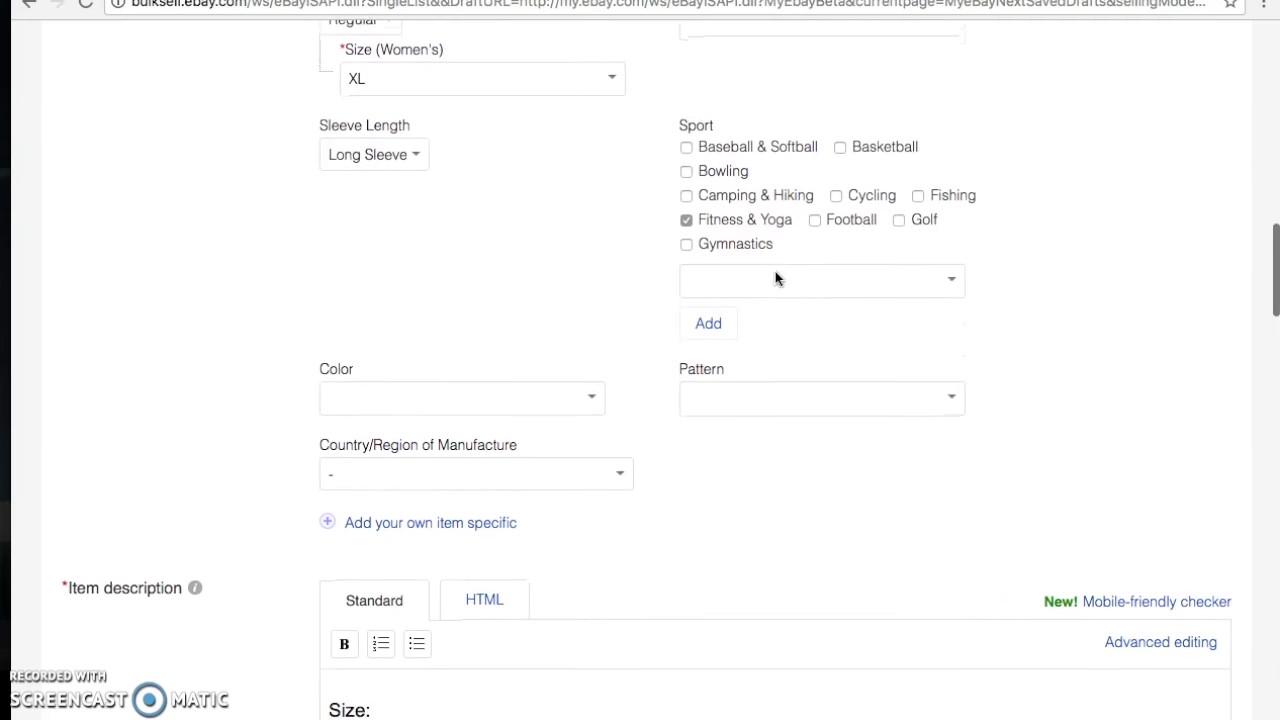
{"action": "left_click", "coordinate": [596, 302]}
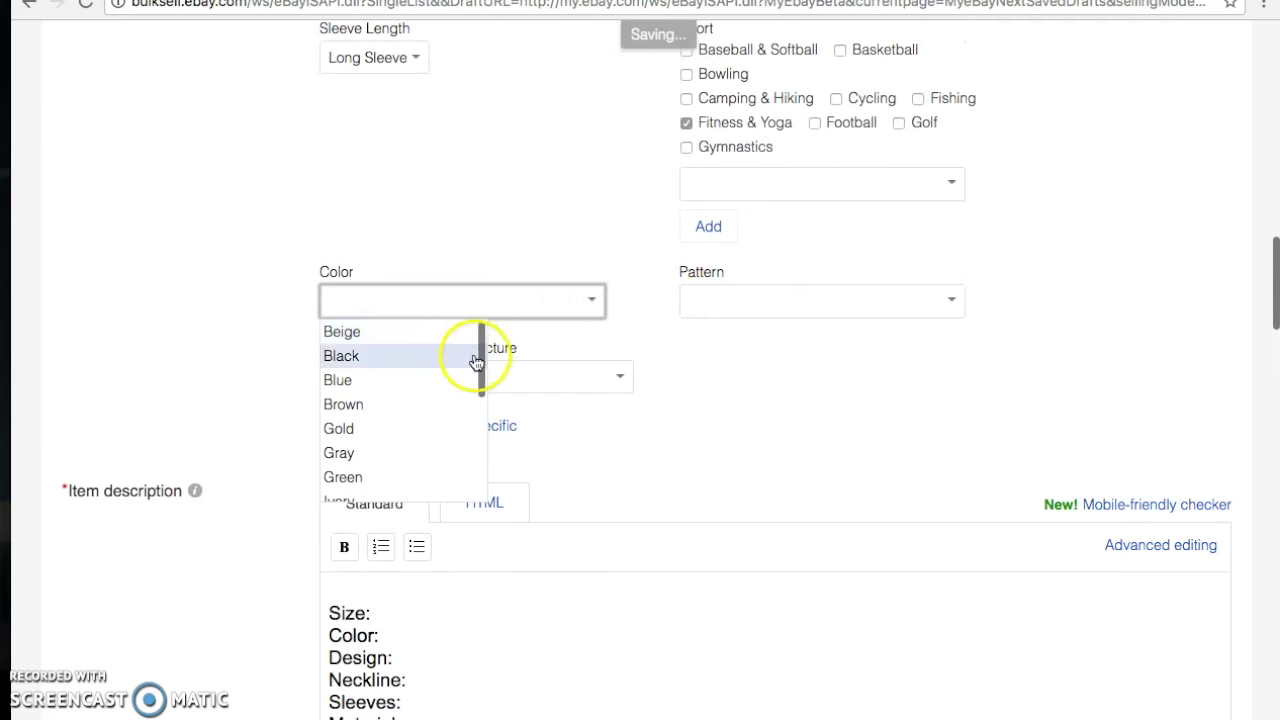
{"action": "left_click", "coordinate": [457, 380]}
{"action": "scroll", "coordinate": [774, 369], "scroll_direction": "down", "scroll_amount": 1}
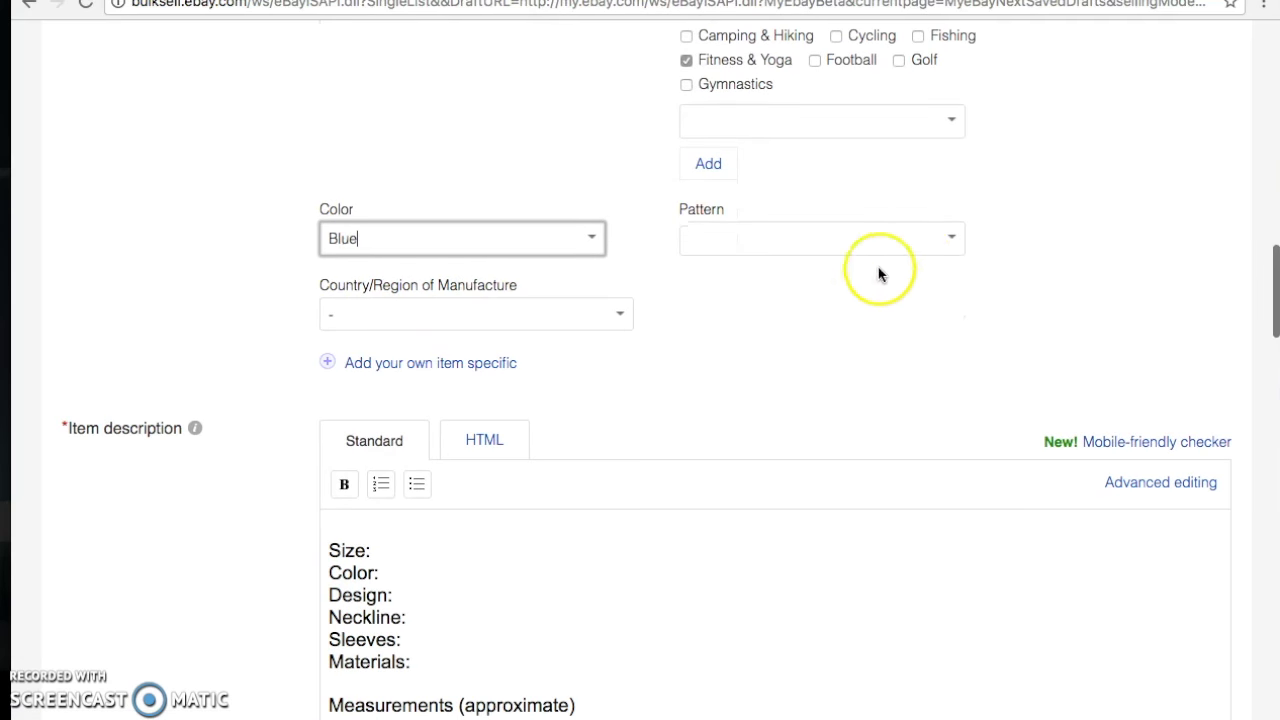
Set the item's pattern to Solid in the item specifics
{"action": "left_click", "coordinate": [952, 237]}
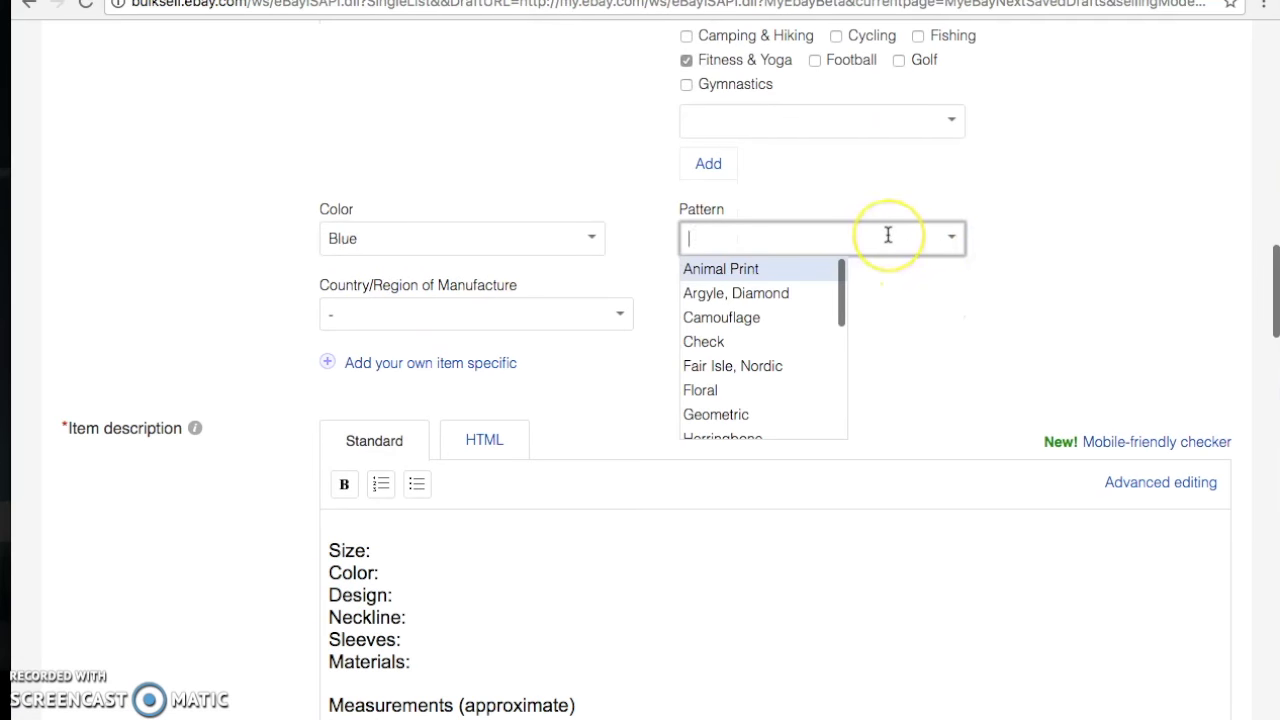
{"action": "type", "text": "So"}
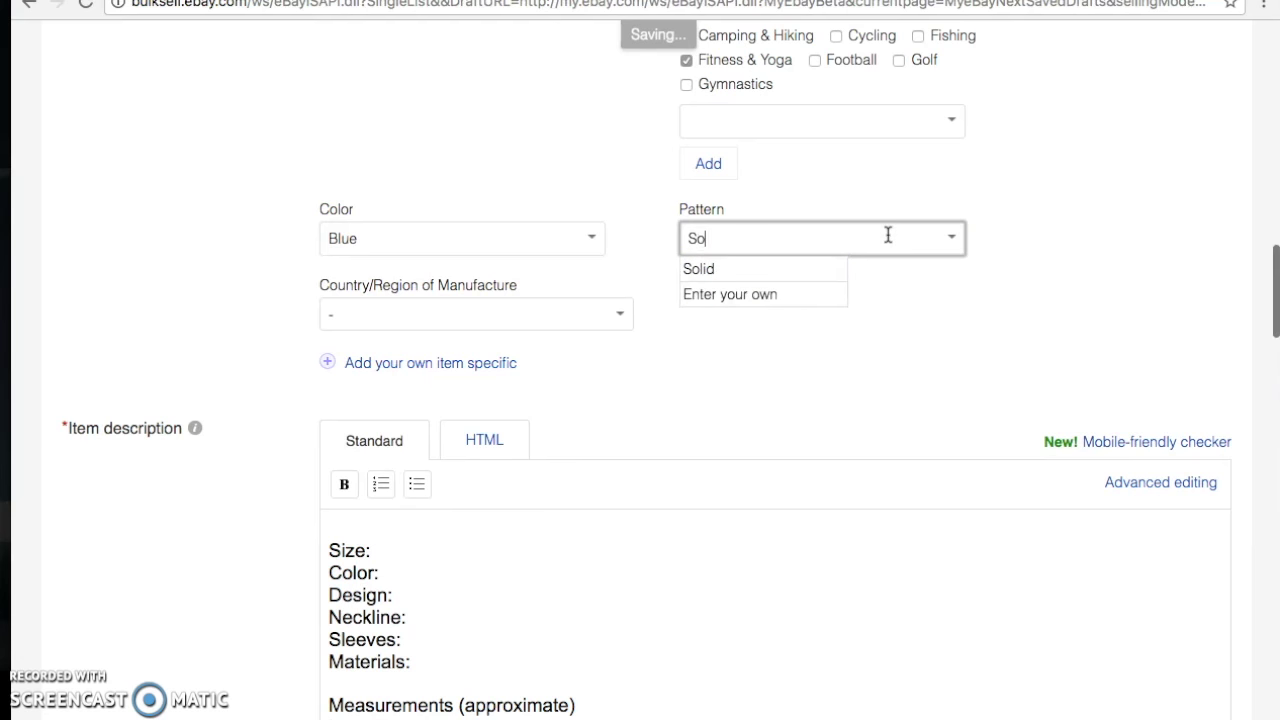
{"action": "left_click", "coordinate": [762, 270]}
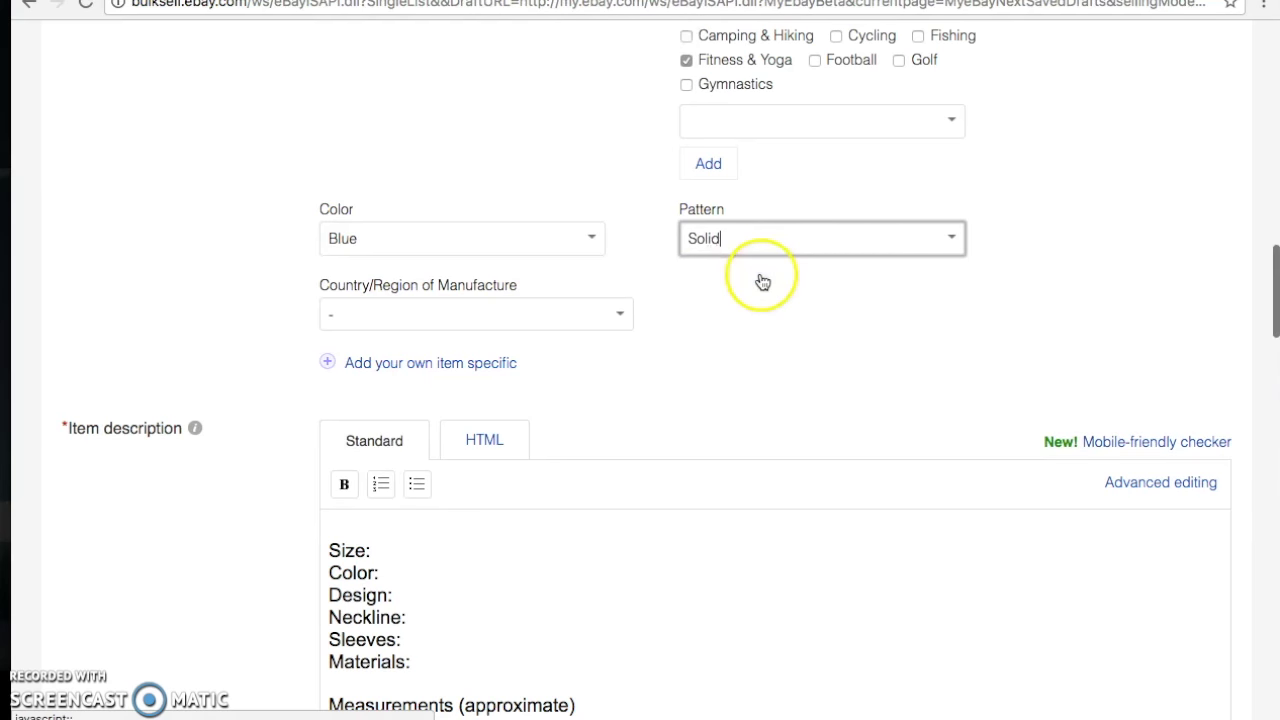
Replace the item's pattern with the custom value Heathered
{"action": "left_click_drag", "start_coordinate": [726, 243], "coordinate": [666, 240]}
{"action": "type", "text": "Heathered"}
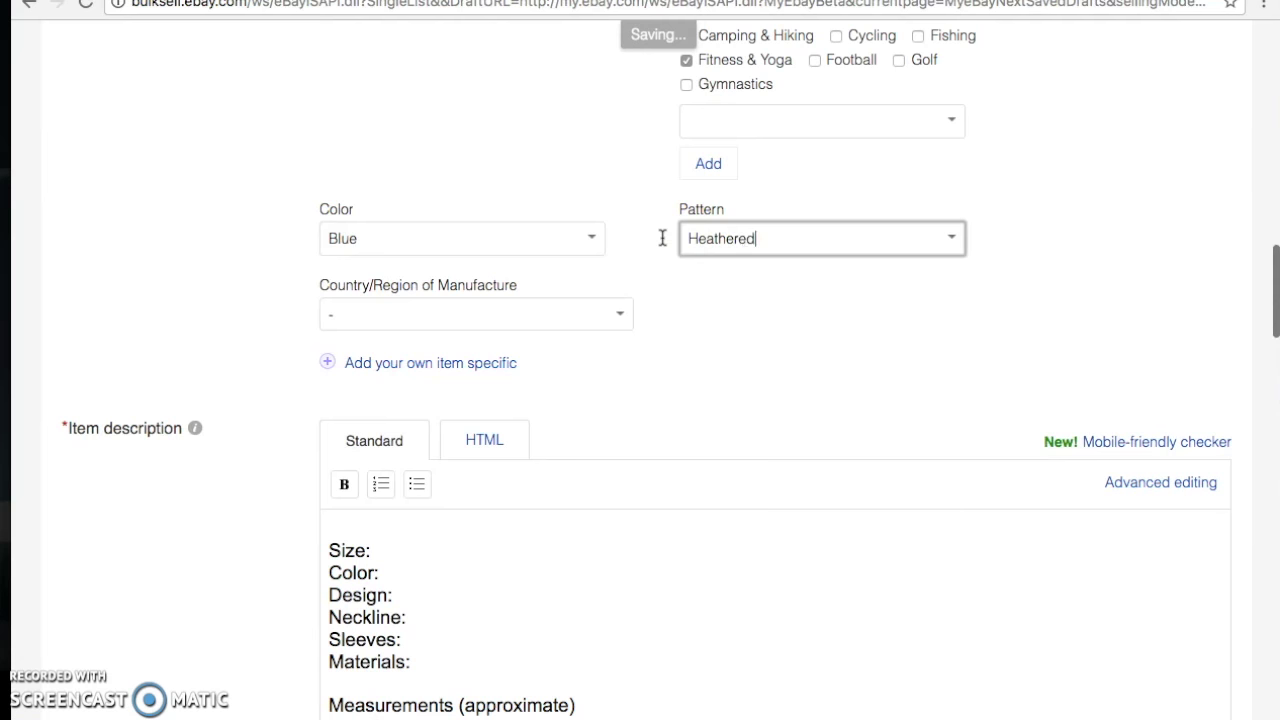
{"action": "left_click", "coordinate": [689, 277]}
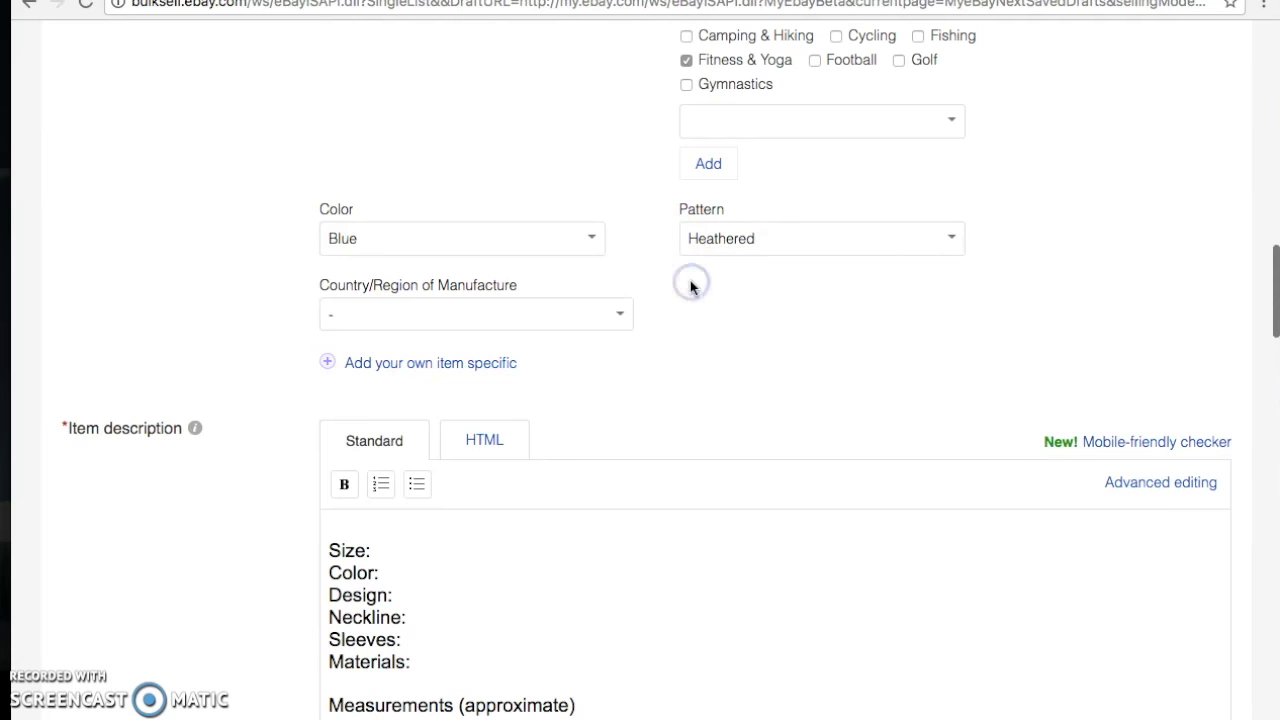
Examine the fabric close-up and the full-length blue photo of the top in the listing's gallery
{"action": "scroll", "coordinate": [690, 280], "scroll_direction": "up", "scroll_amount": 3}
{"action": "scroll", "coordinate": [690, 280], "scroll_direction": "up", "scroll_amount": 6}
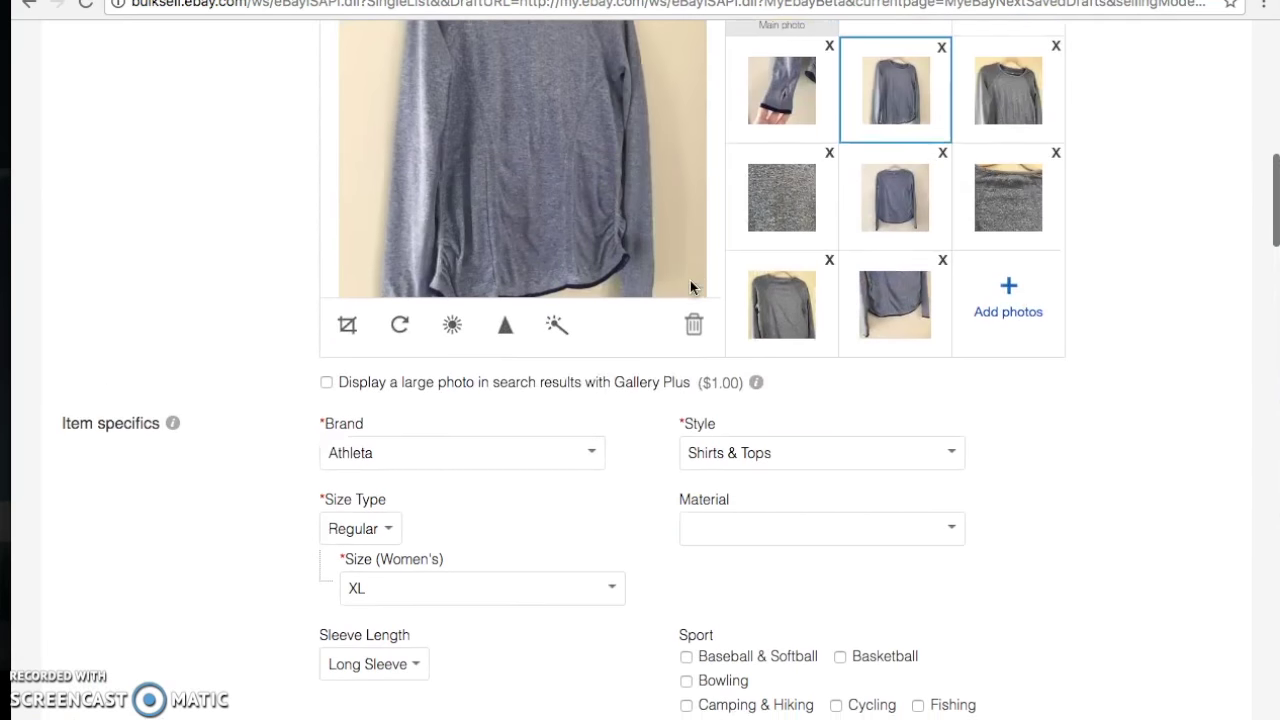
{"action": "left_click", "coordinate": [791, 331]}
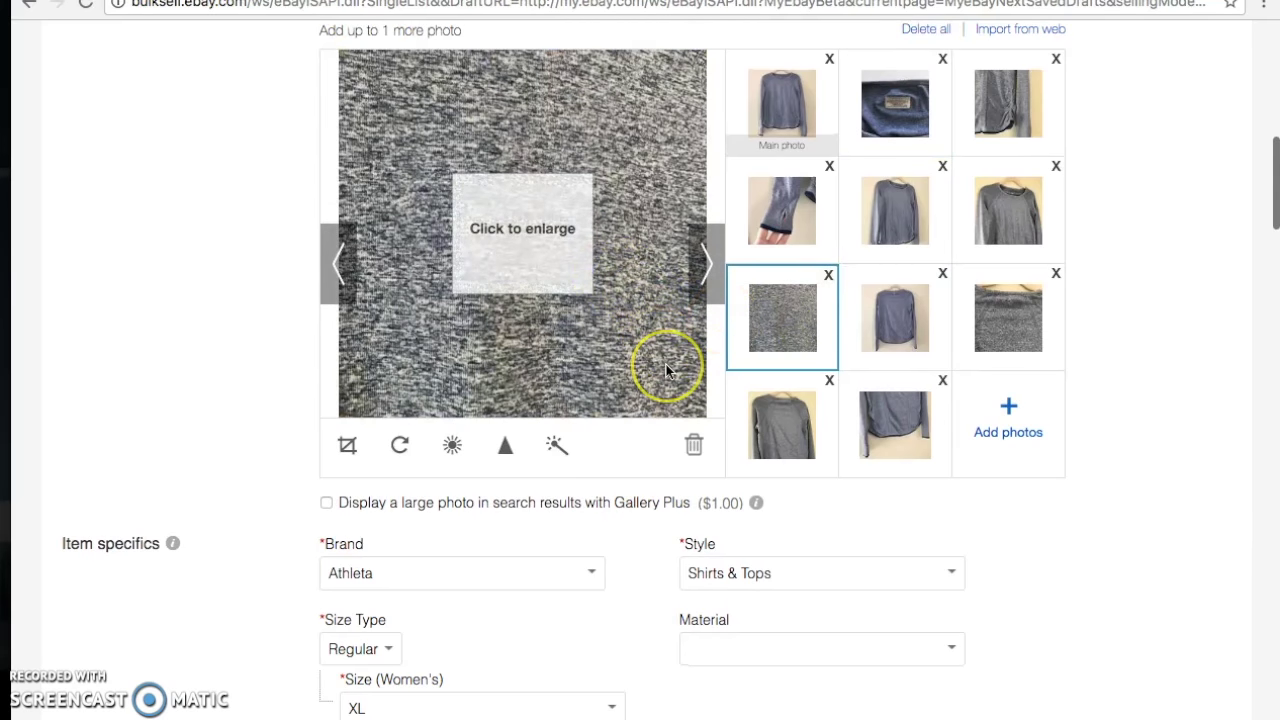
{"action": "left_click", "coordinate": [669, 238]}
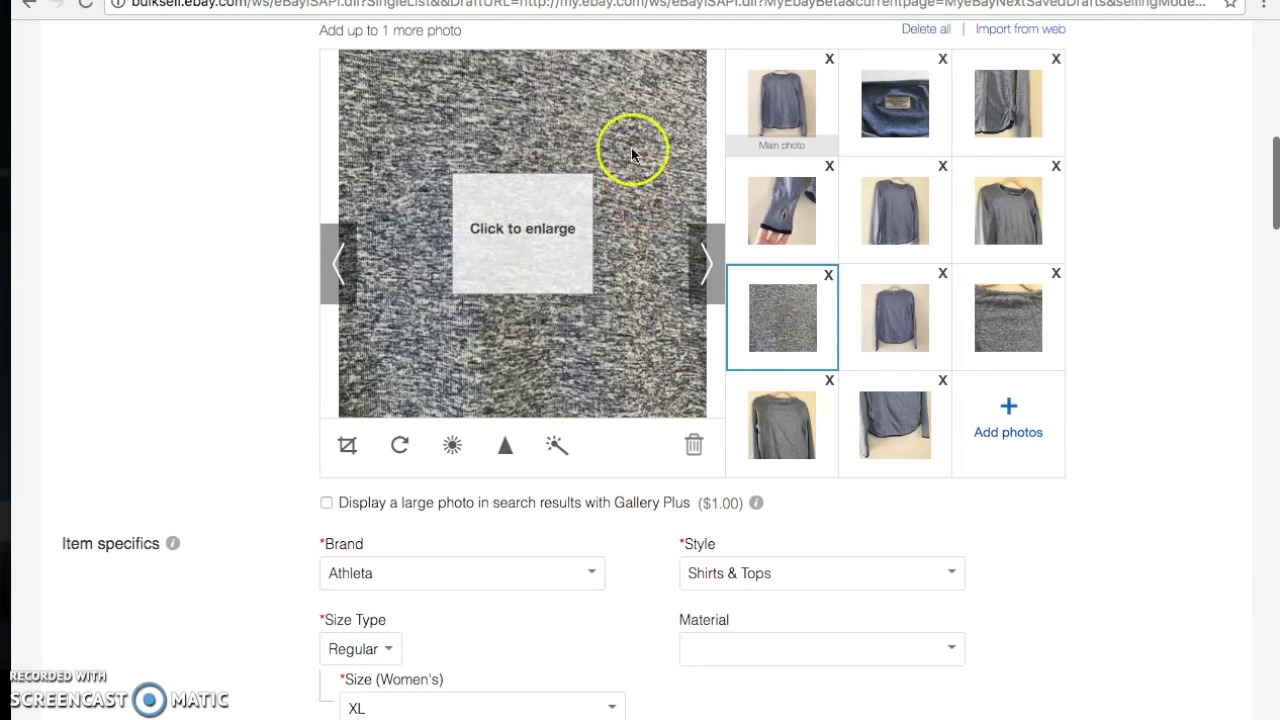
{"action": "scroll", "coordinate": [626, 211], "scroll_direction": "down", "scroll_amount": 2}
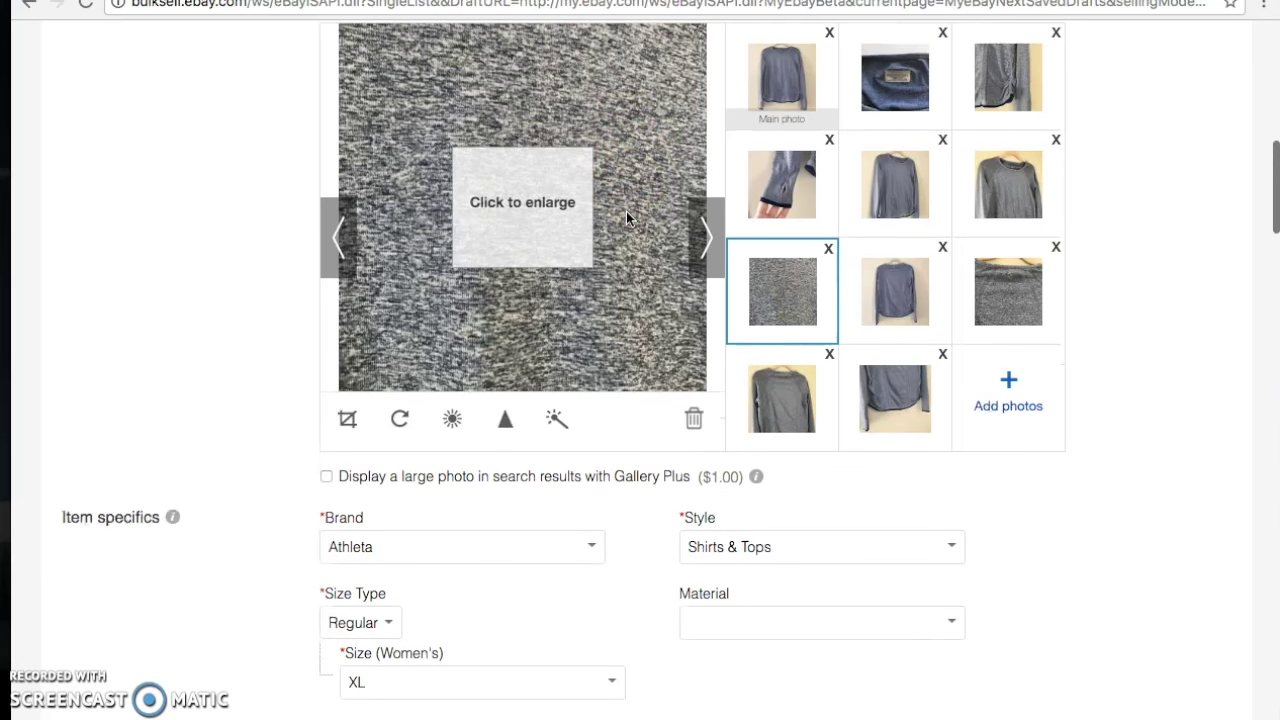
{"action": "left_click", "coordinate": [891, 114]}
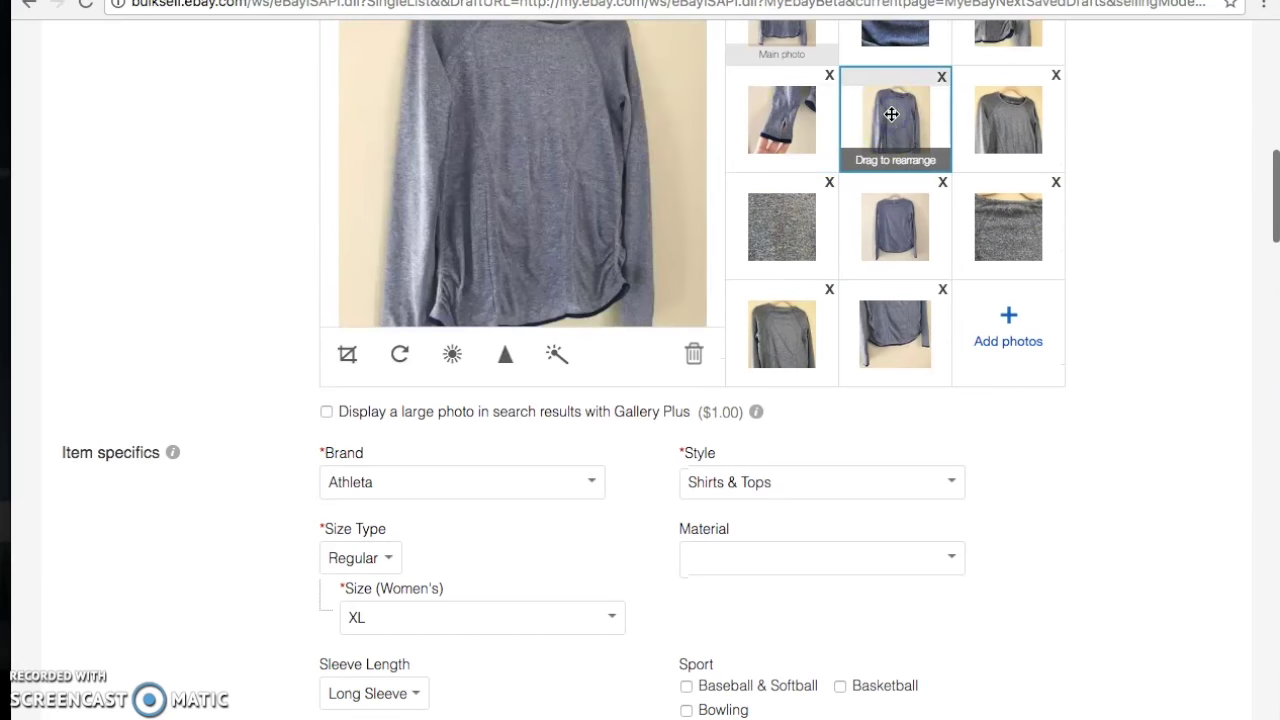
Begin the item description with "Athleta Women's Exercise Top", then fill in size XL and color Heathered Blue
{"action": "scroll", "coordinate": [891, 114], "scroll_direction": "down", "scroll_amount": 7}
{"action": "scroll", "coordinate": [891, 114], "scroll_direction": "down", "scroll_amount": 3}
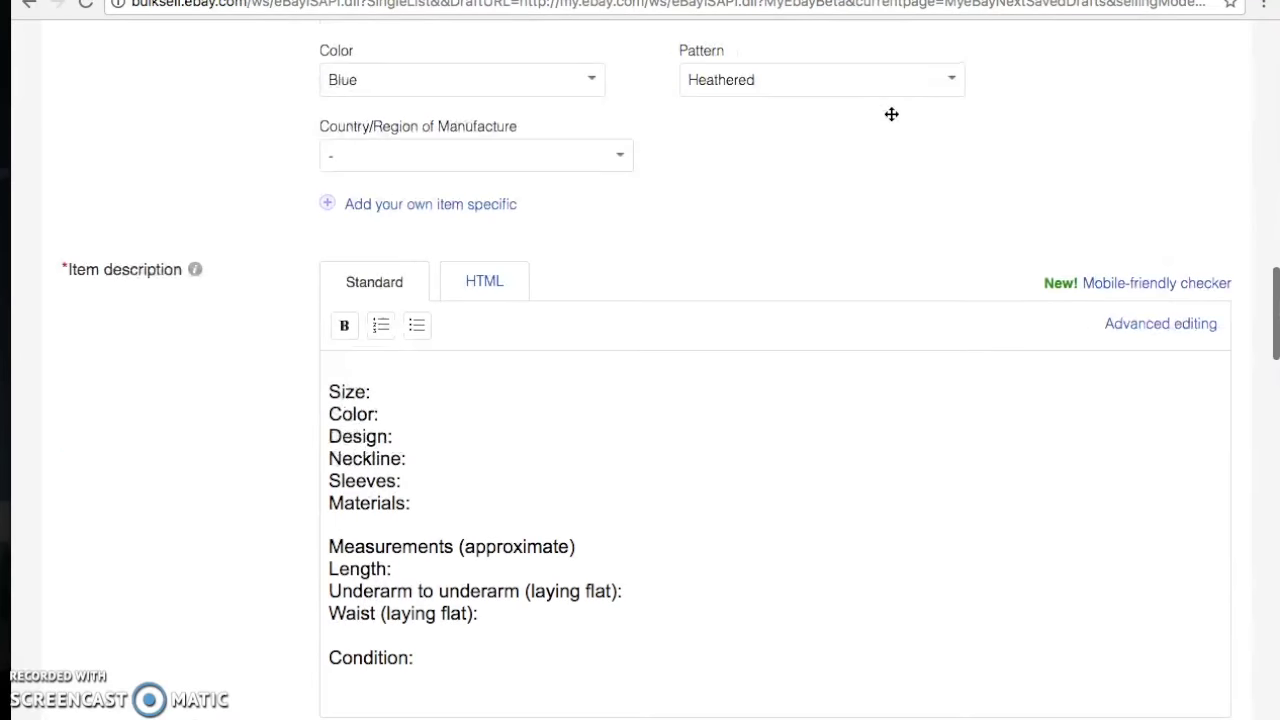
{"action": "scroll", "coordinate": [345, 258], "scroll_direction": "down", "scroll_amount": 1}
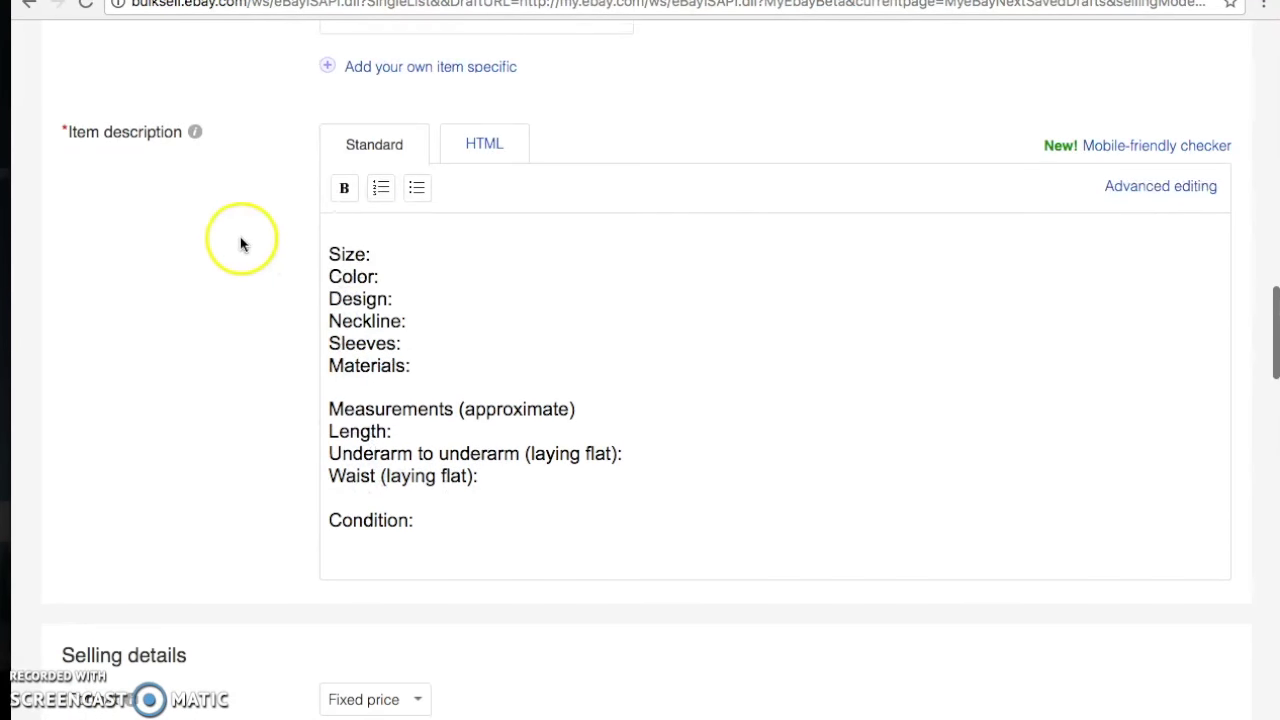
{"action": "left_click", "coordinate": [360, 235]}
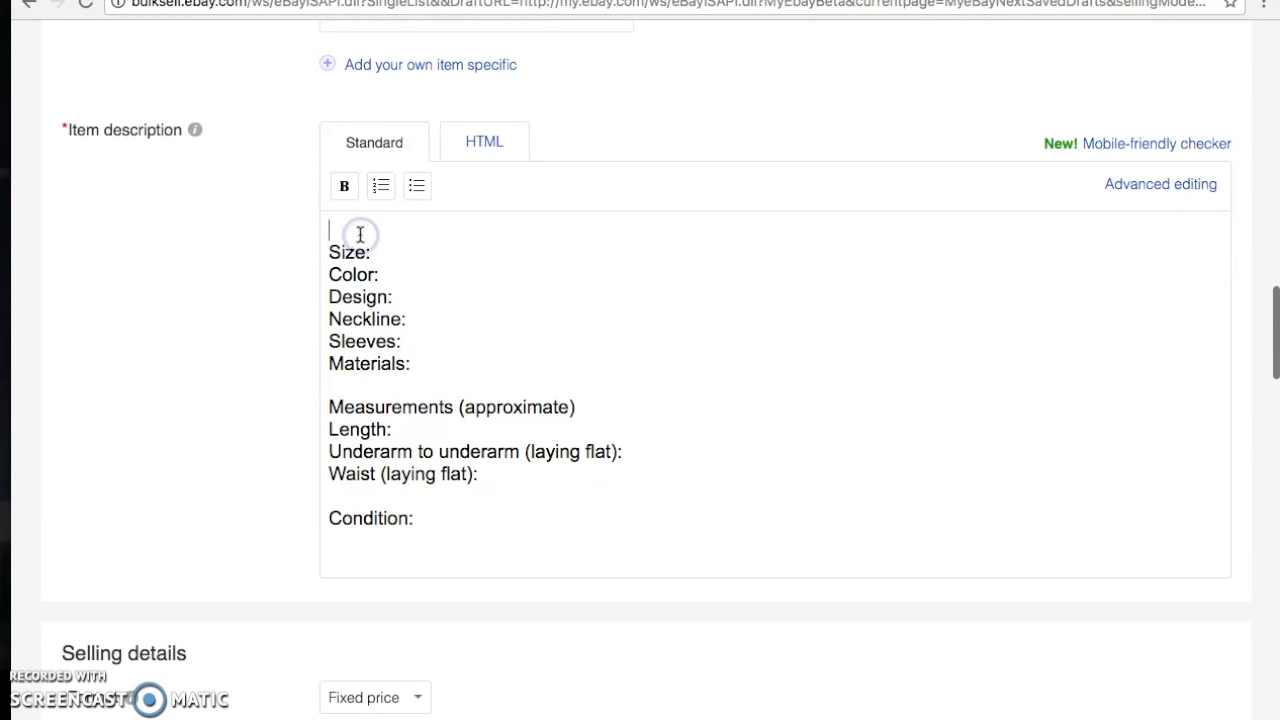
{"action": "type", "text": "Athleta "}
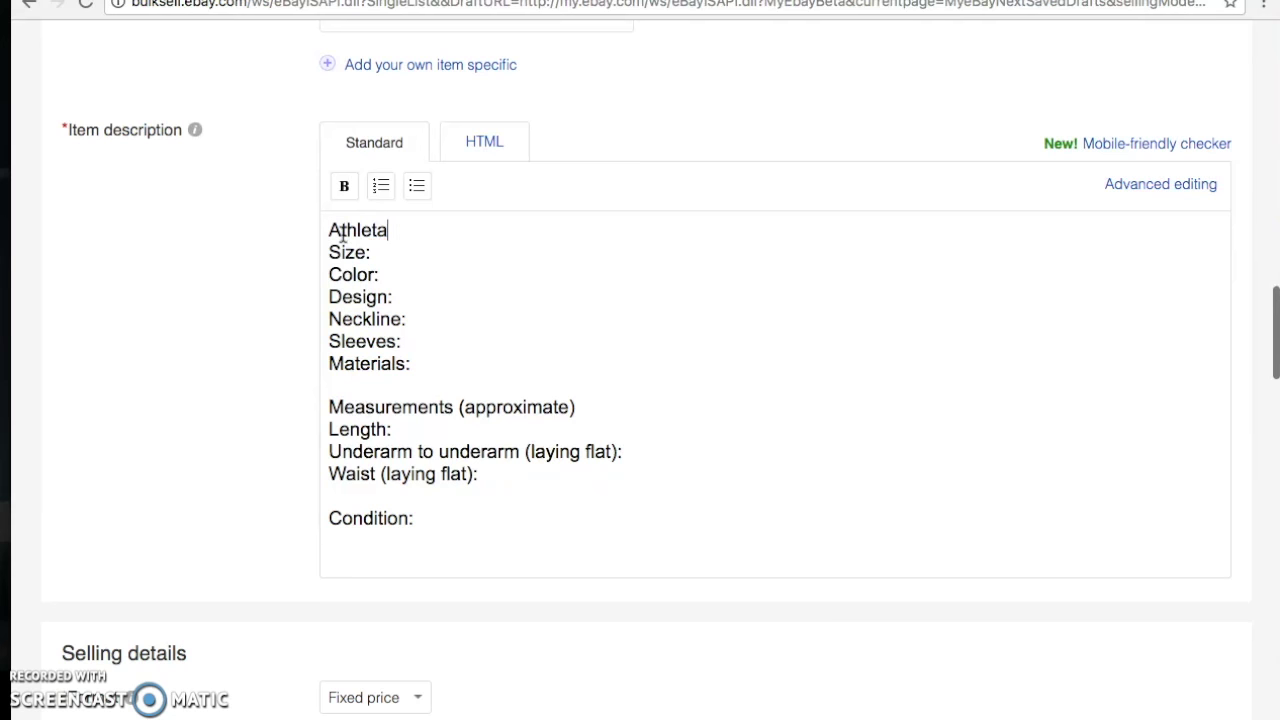
{"action": "type", "text": "Women's Fa"}
{"action": "key", "text": "BackSpace"}
{"action": "key", "text": "BackSpace"}
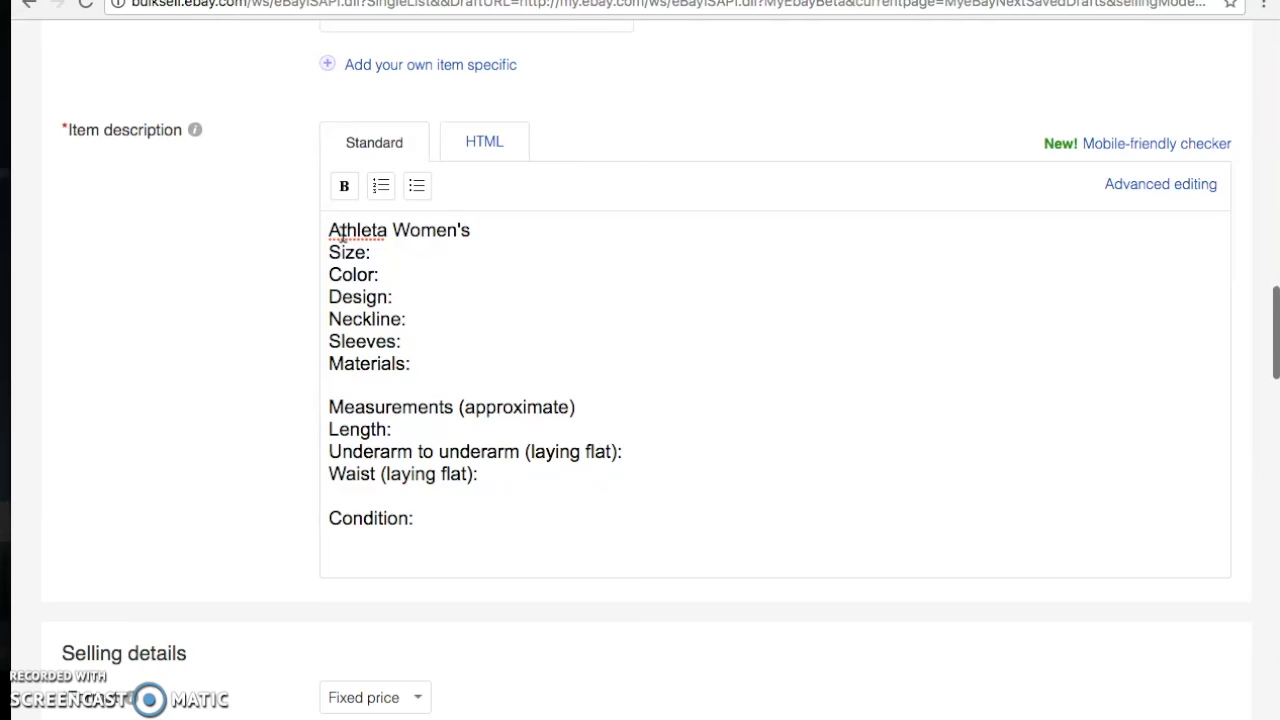
{"action": "type", "text": "Exercise Top"}
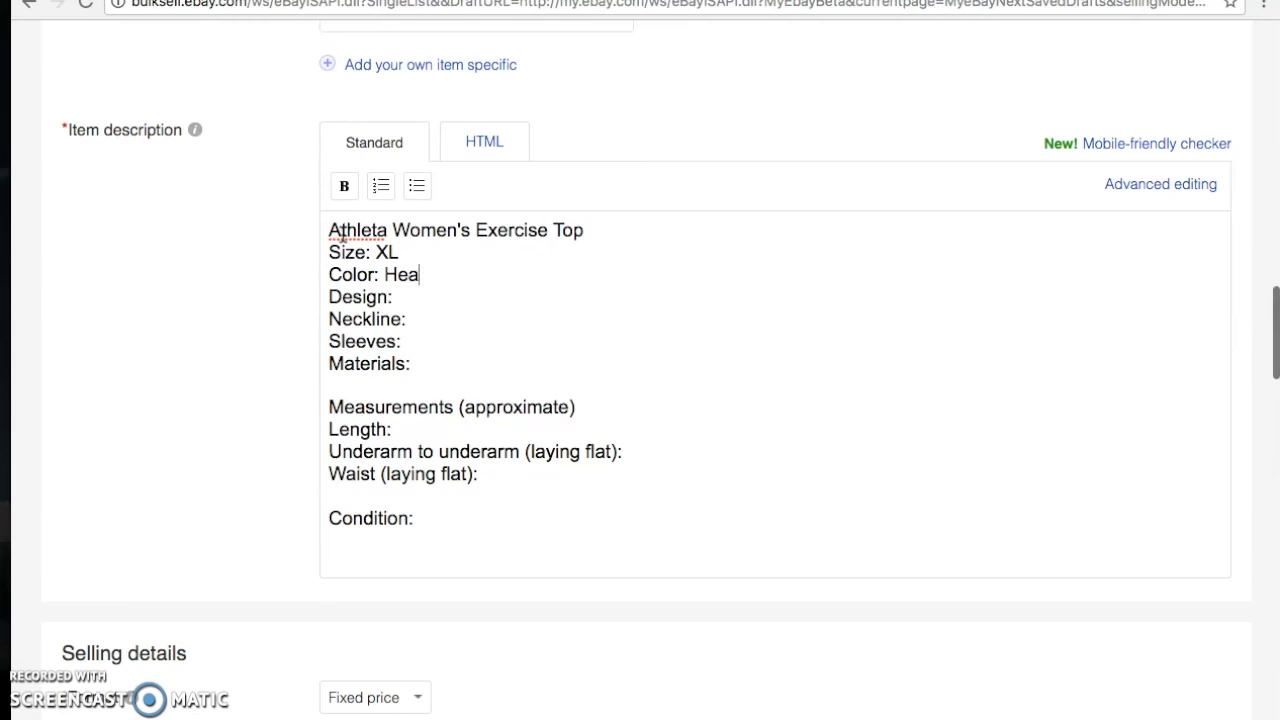
{"action": "type", "text": "hered Blue"}
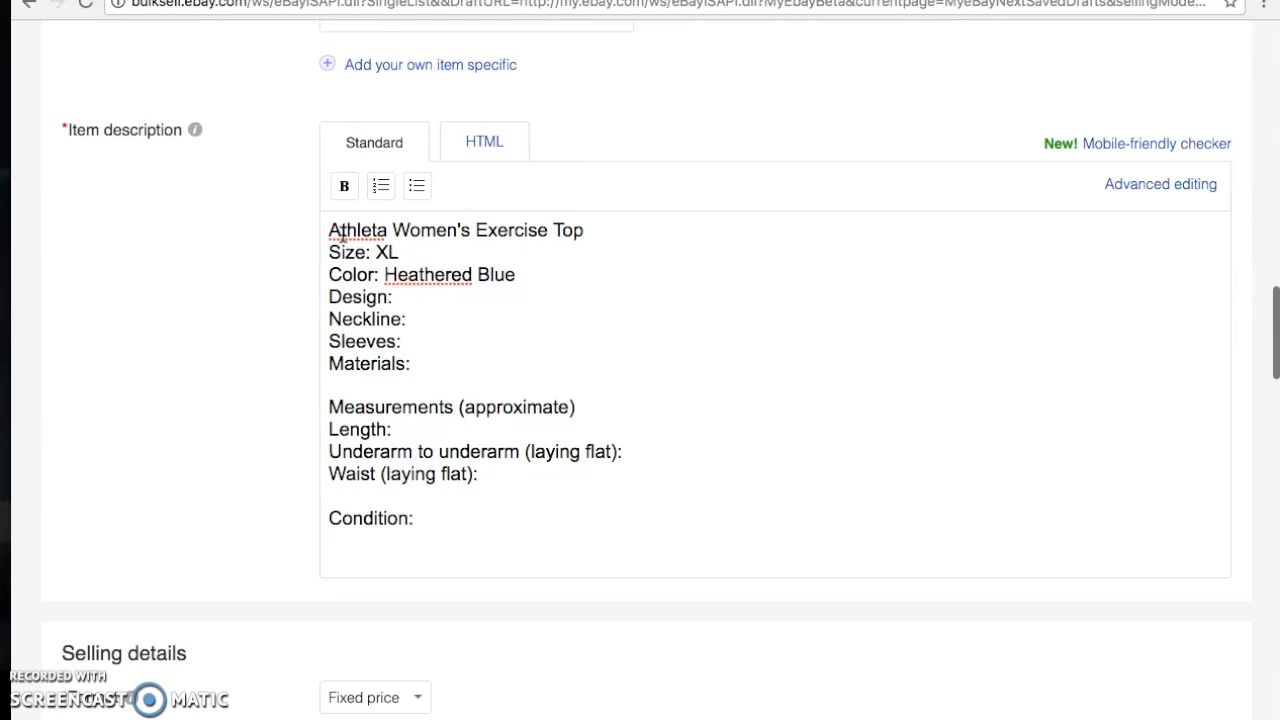
Fill in the description's design as Fastest Track Top, neckline as Rounded, and sleeves as "Longs Sleeves with Thumbholes"
{"action": "type", "text": "Fastest Track Top"}
{"action": "key", "text": "BackSpace"}
{"action": "type", "text": "op"}
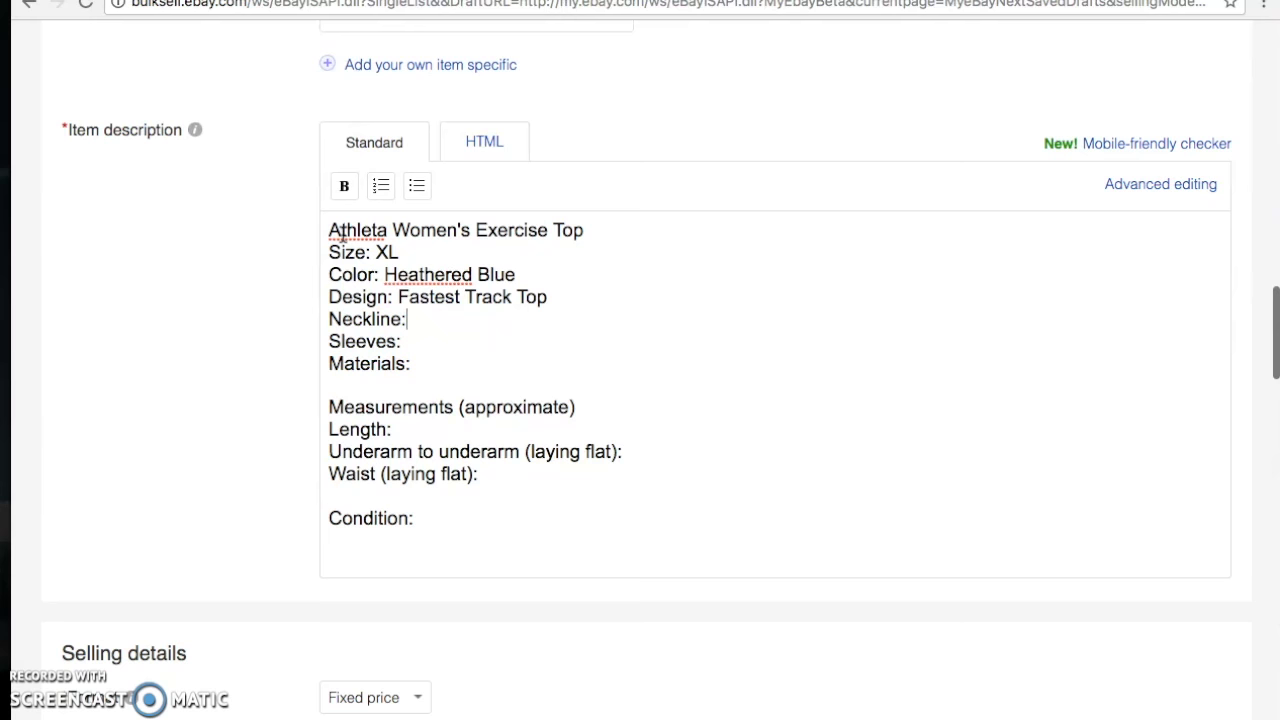
{"action": "type", "text": " Roundedongs Sleeves wi"}
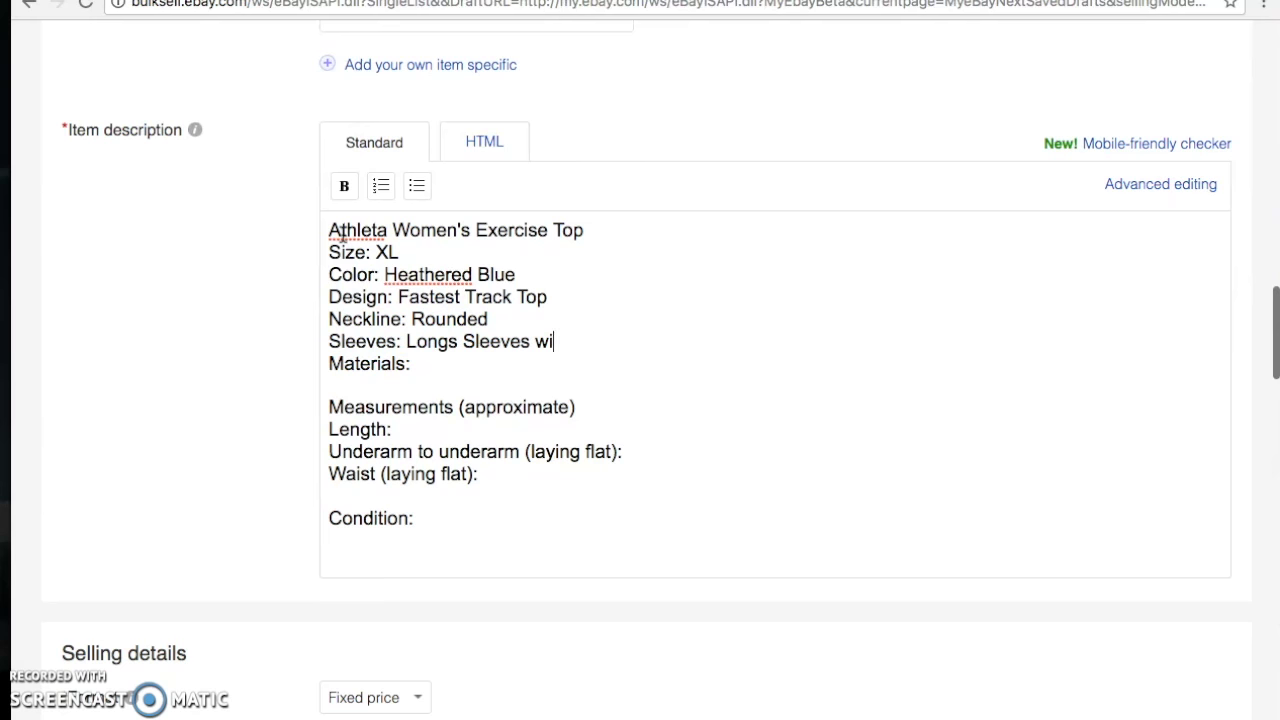
{"action": "type", "text": "th Thumbholes"}
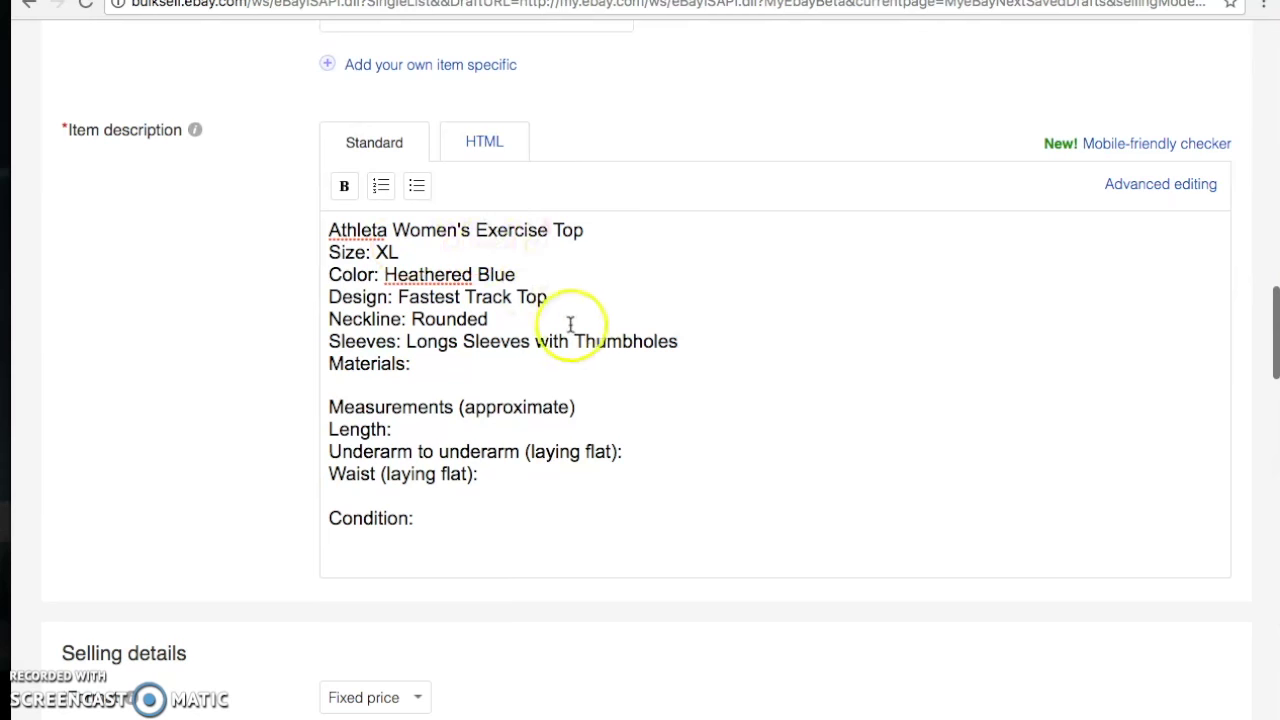
Fill in the description's materials as "50% Polyester, 45% Nylon, 5% Spandex"
{"action": "scroll", "coordinate": [617, 349], "scroll_direction": "down", "scroll_amount": 1}
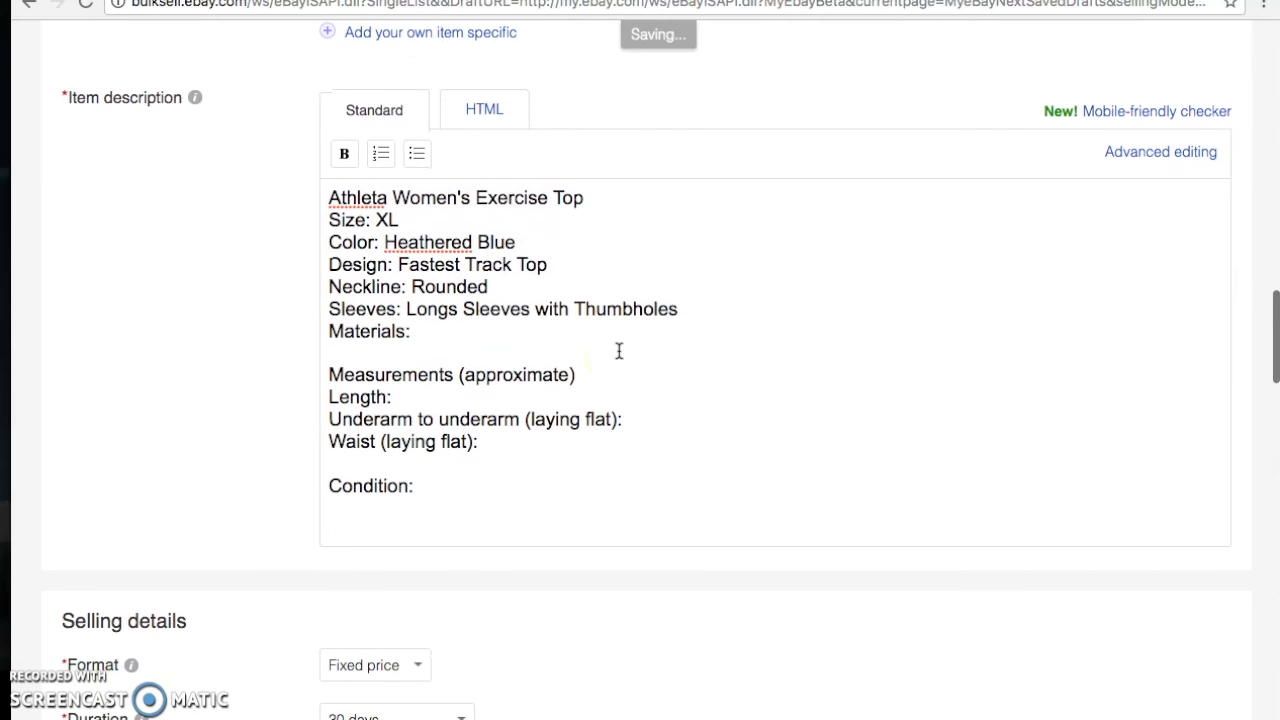
{"action": "left_click", "coordinate": [494, 334]}
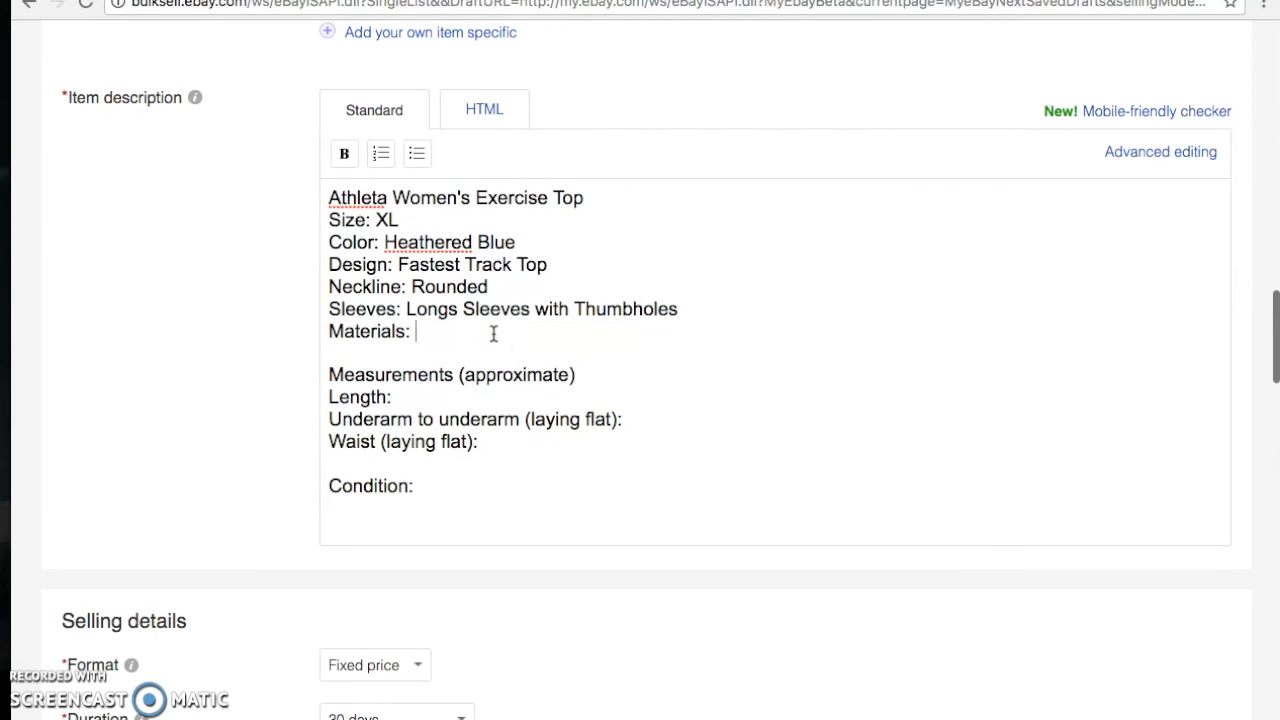
{"action": "type", "text": "50% Polyester, 45%Ny"}
{"action": "key", "text": "BackSpace"}
{"action": "key", "text": "BackSpace"}
{"action": "type", "text": "Nylon, "}
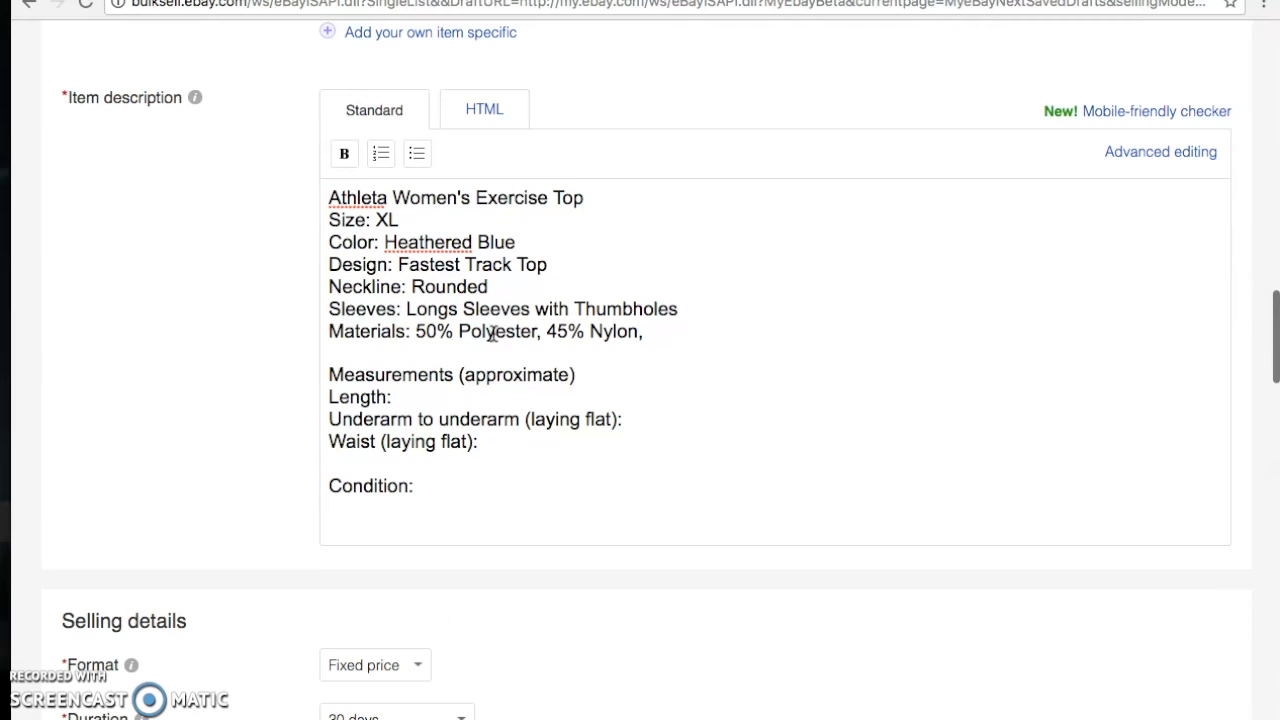
{"action": "type", "text": "5% Spandex"}
Fill in the description's measurements with a length of 27.5 inches and an underarm to underarm width of 20 inches
{"action": "left_click", "coordinate": [429, 396]}
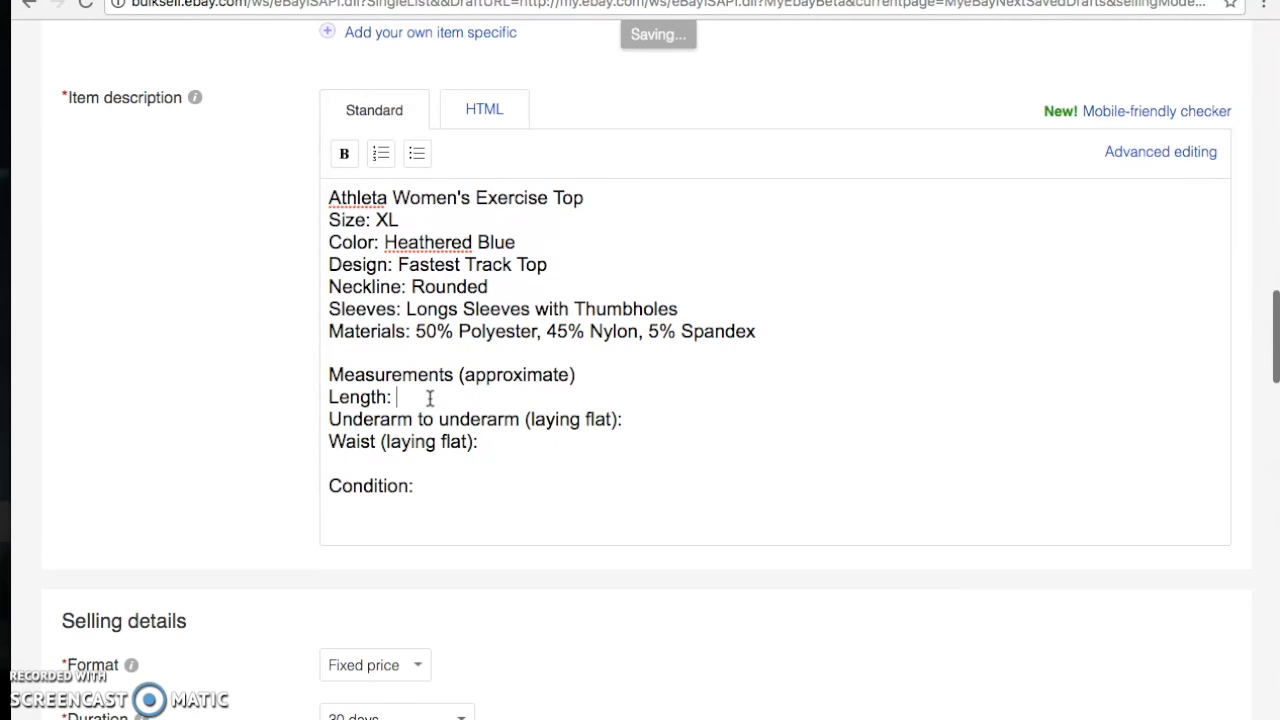
{"action": "type", "text": "27.5 inches"}
{"action": "left_click", "coordinate": [652, 418]}
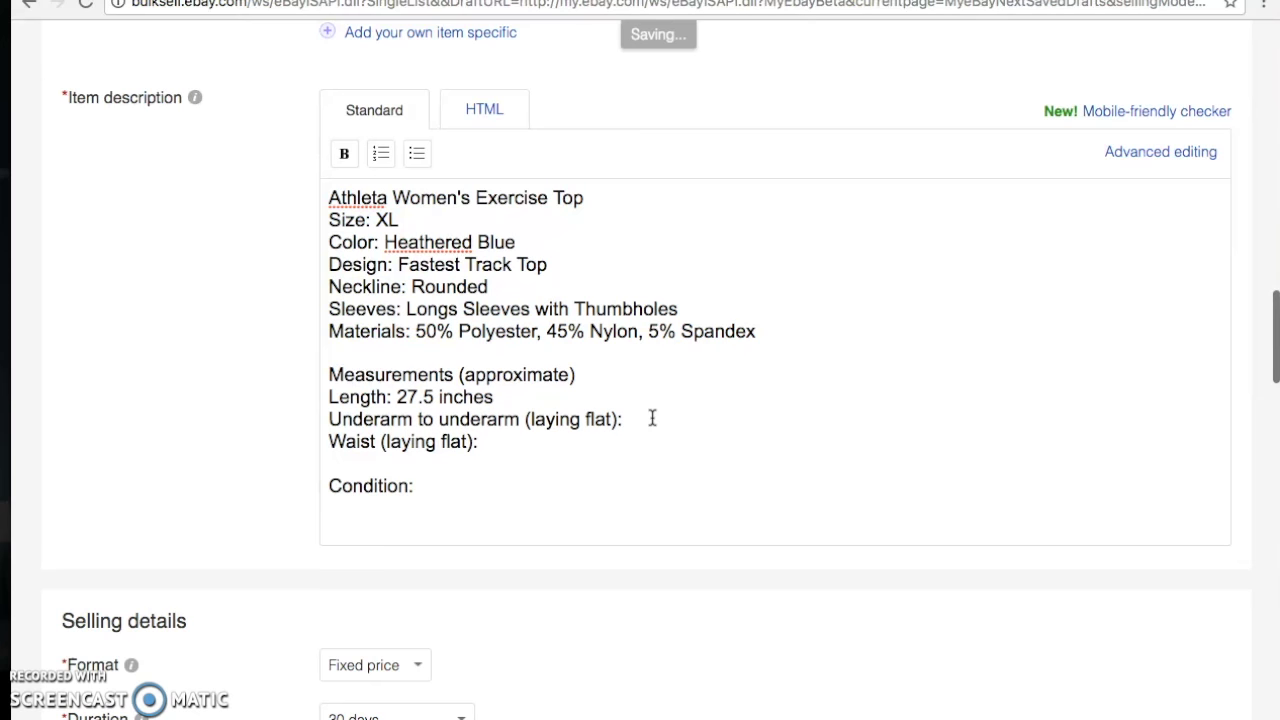
{"action": "type", "text": "20 inches"}
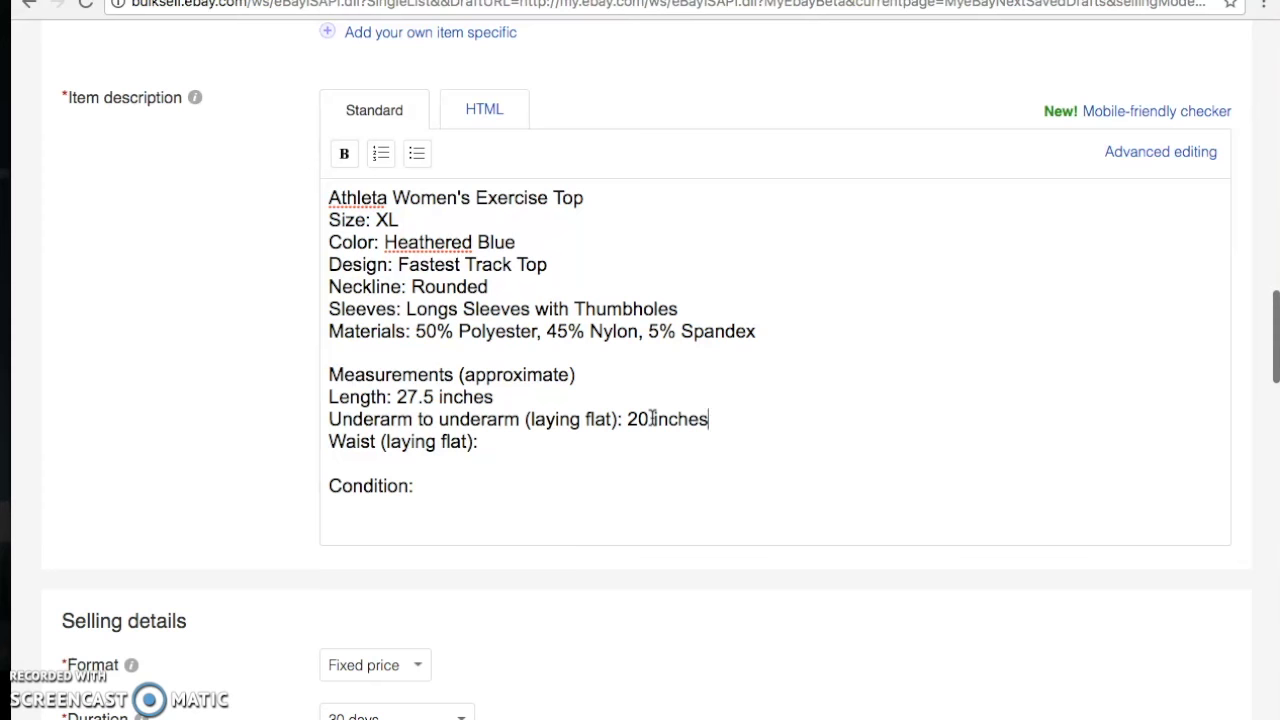
Remove the "Waist (laying flat):" line from the description's measurements
{"action": "key", "text": "BackSpace"}
{"action": "key", "text": "BackSpace"}
{"action": "key", "text": "BackSpace"}
{"action": "key", "text": "BackSpace"}
{"action": "key", "text": "BackSpace"}
{"action": "key", "text": "BackSpace"}
{"action": "key", "text": "BackSpace"}
{"action": "key", "text": "BackSpace"}
{"action": "key", "text": "BackSpace"}
{"action": "key", "text": "BackSpace"}
{"action": "key", "text": "BackSpace"}
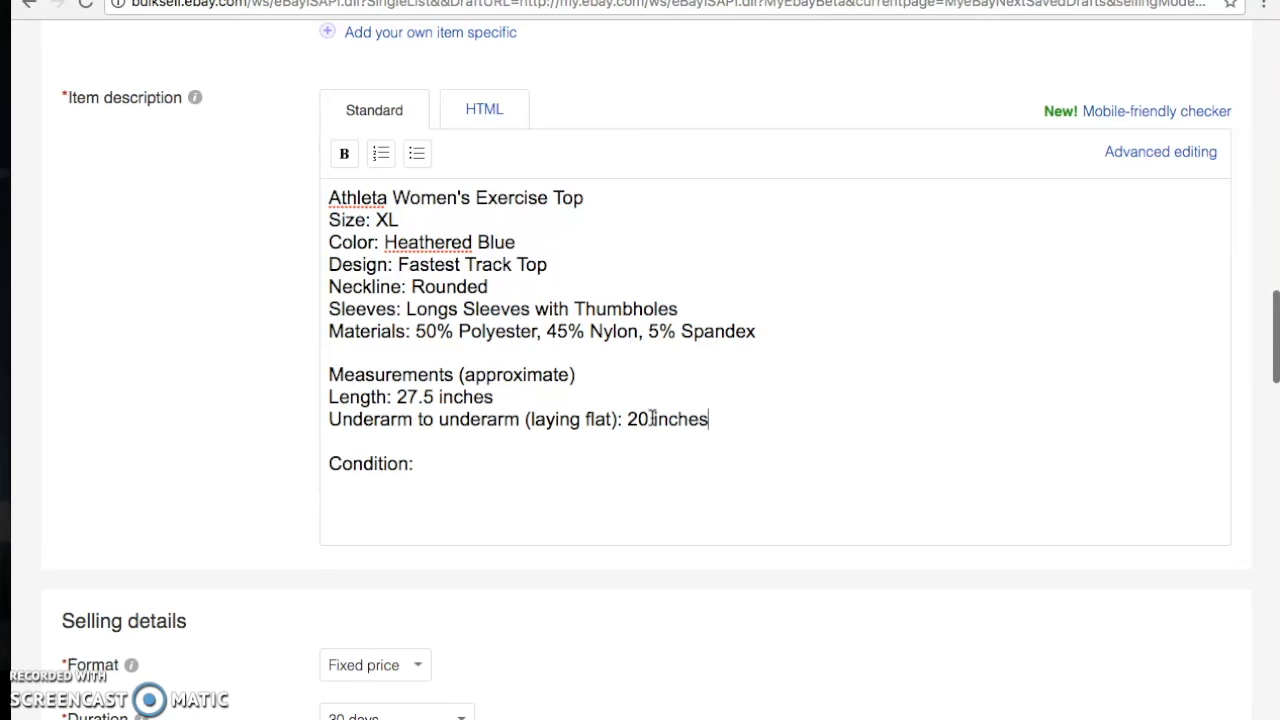
Fill in the description's condition as "Gently pre-owned - no holes or stains."
{"action": "type", "text": "Gently pre-owned -"}
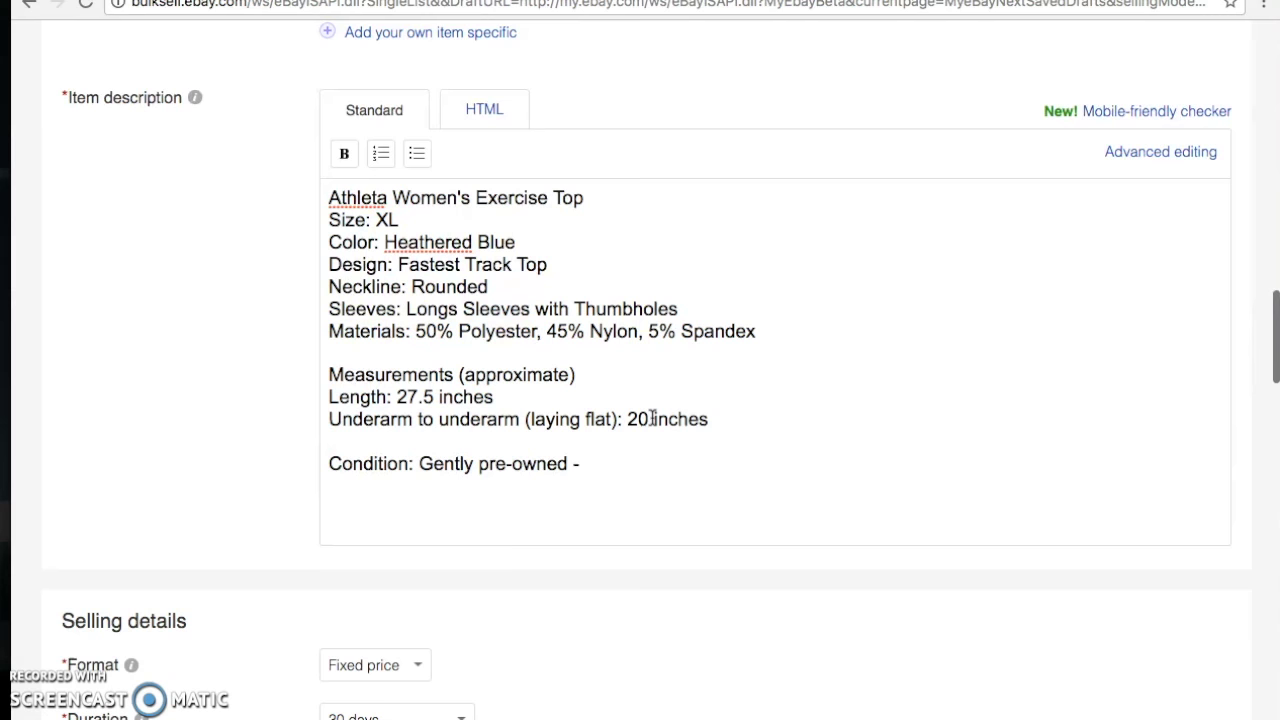
{"action": "type", "text": "no "}
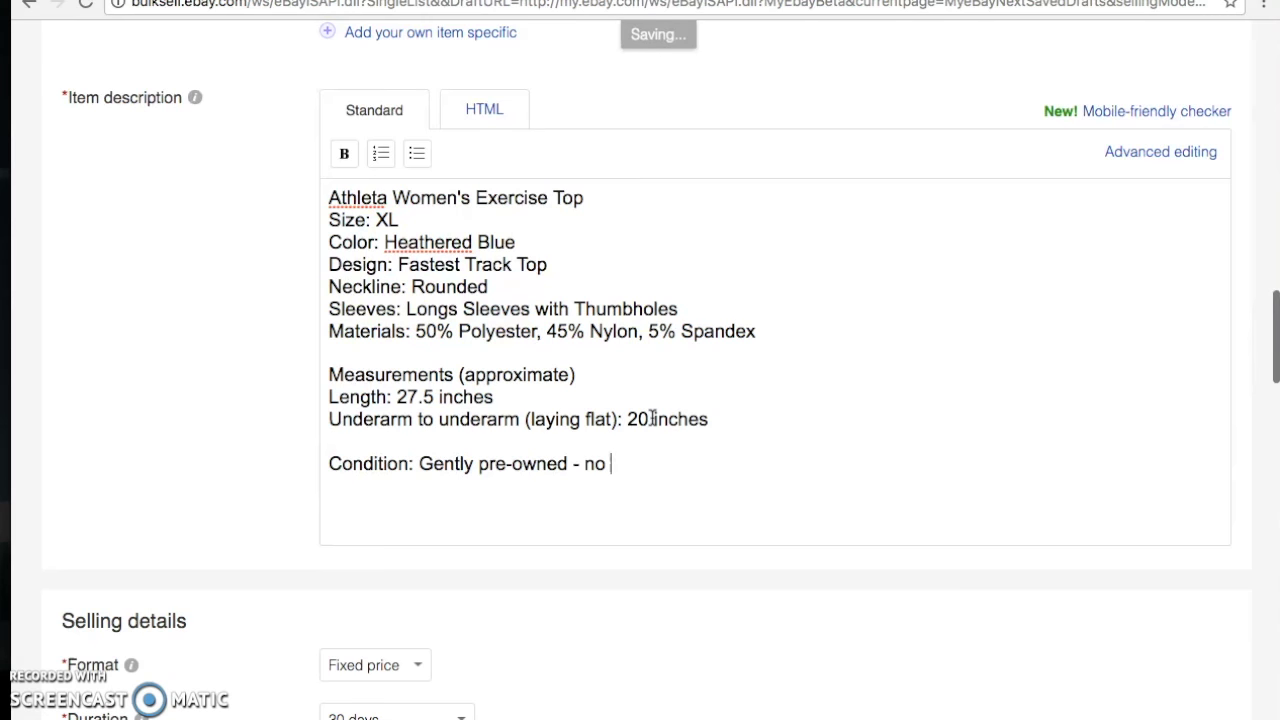
{"action": "type", "text": "holes or stains."}
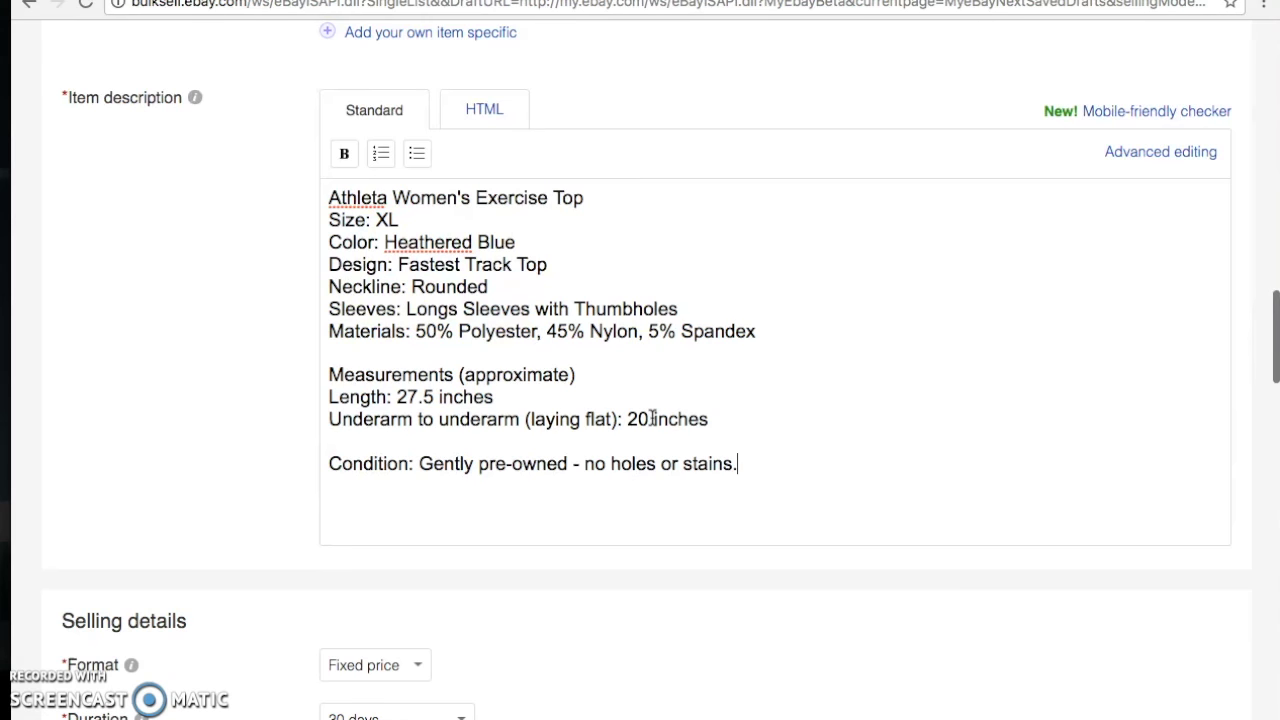
Set the Buy It Now price to $24.99 in the selling details
{"action": "scroll", "coordinate": [652, 418], "scroll_direction": "down", "scroll_amount": 5}
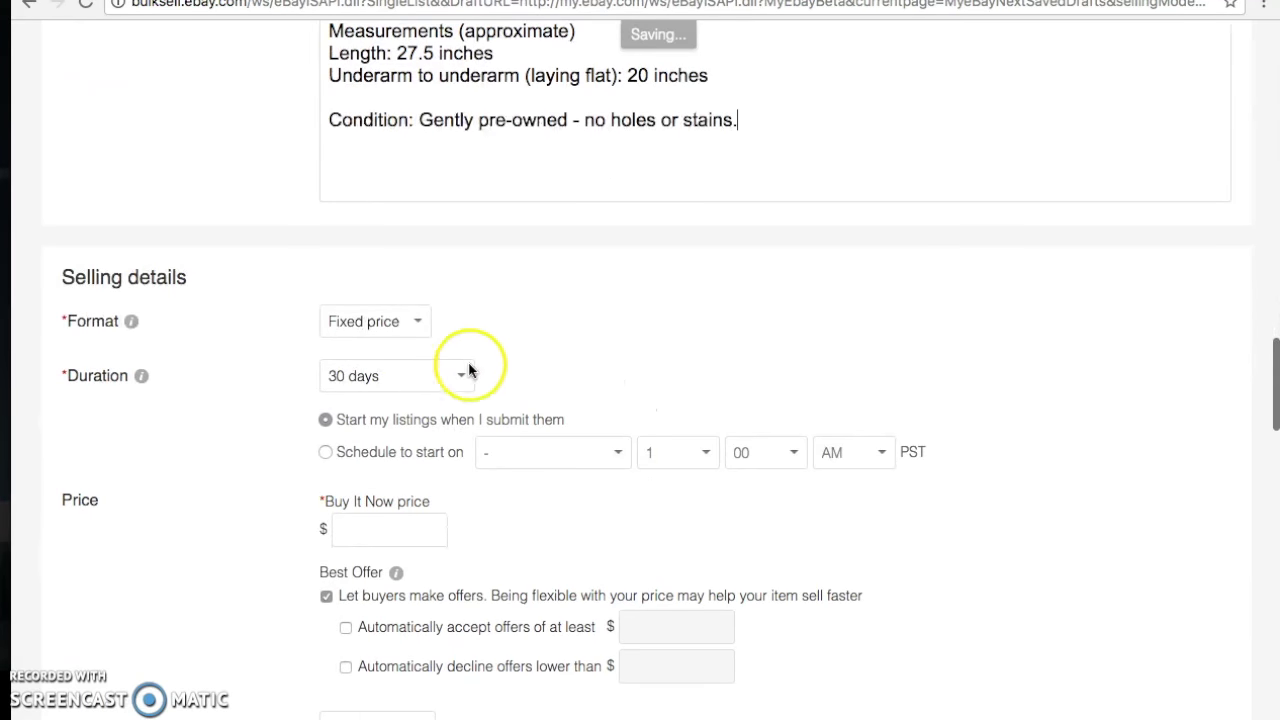
{"action": "scroll", "coordinate": [417, 320], "scroll_direction": "down", "scroll_amount": 1}
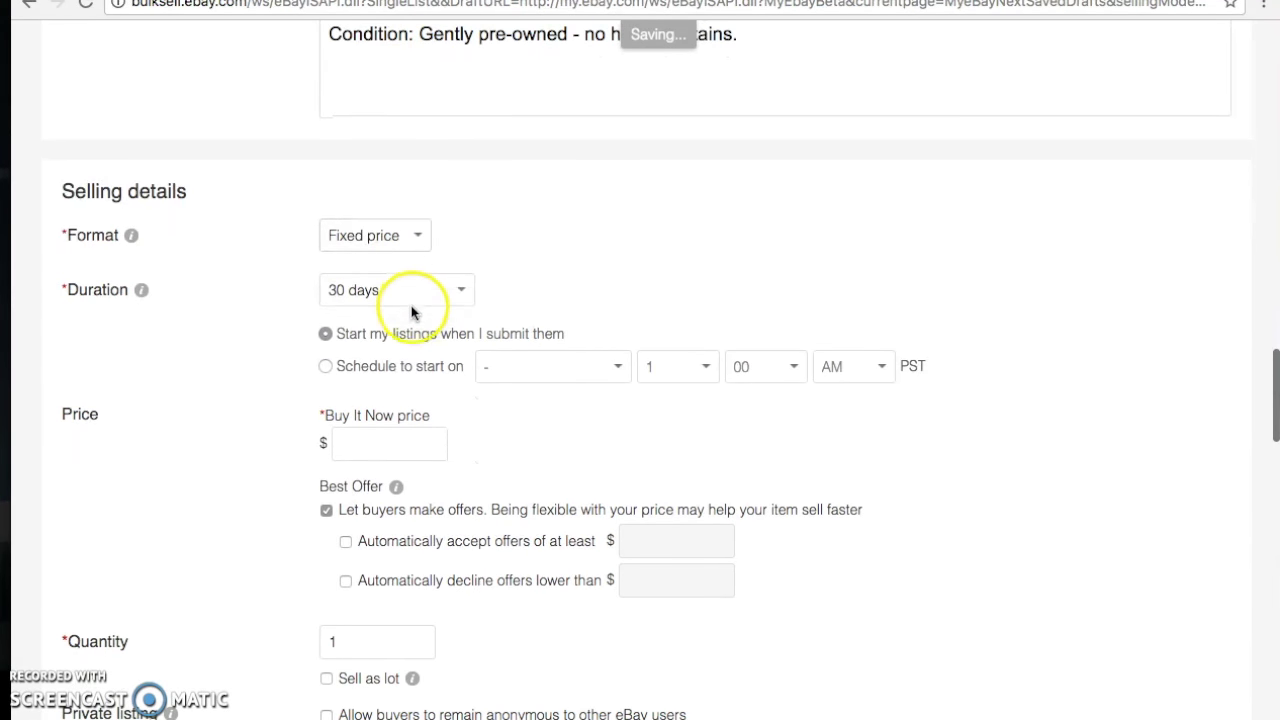
{"action": "left_click", "coordinate": [384, 455]}
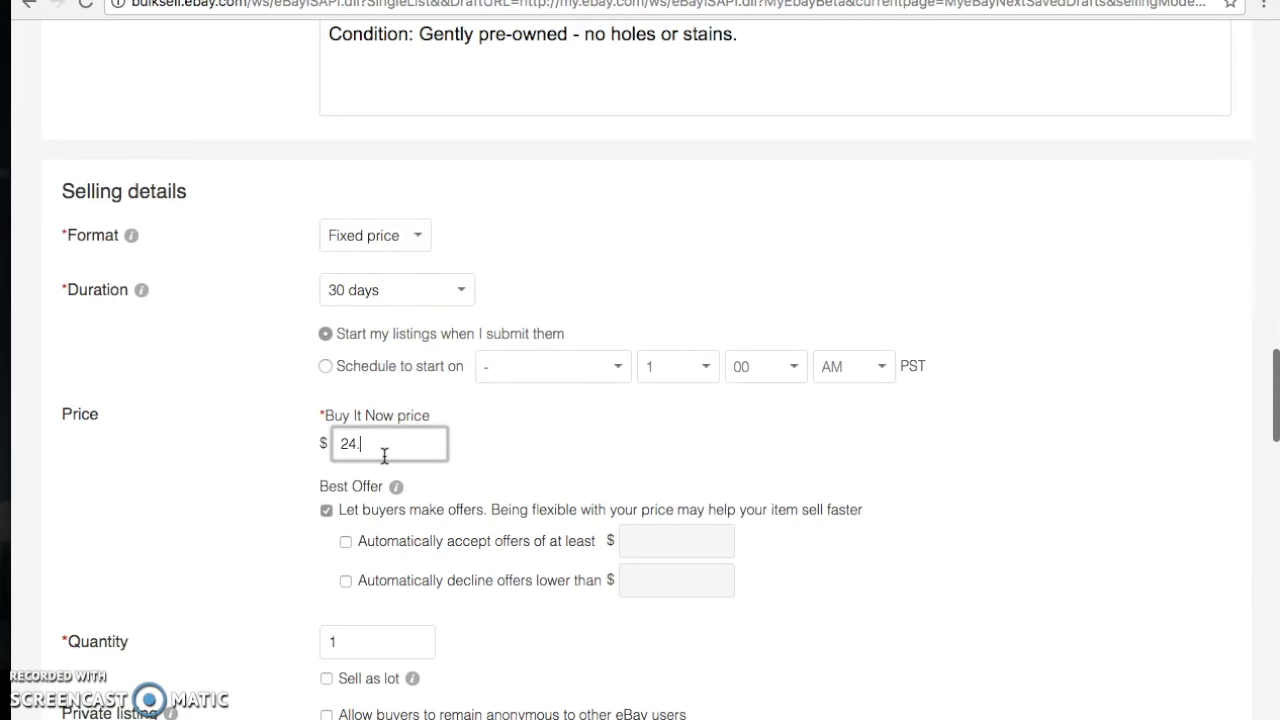
Check the payment, return and shipping settings, and publish the Athleta top listing
{"action": "scroll", "coordinate": [384, 455], "scroll_direction": "down", "scroll_amount": 5}
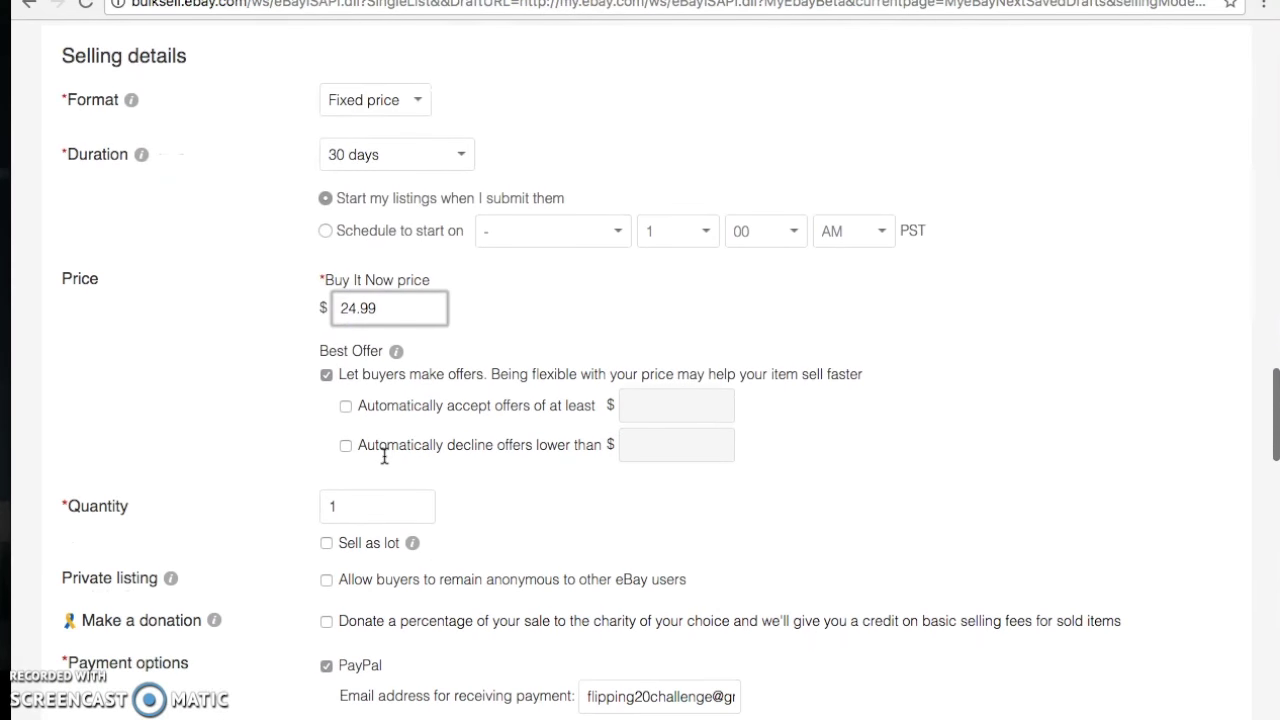
{"action": "scroll", "coordinate": [384, 455], "scroll_direction": "down", "scroll_amount": 5}
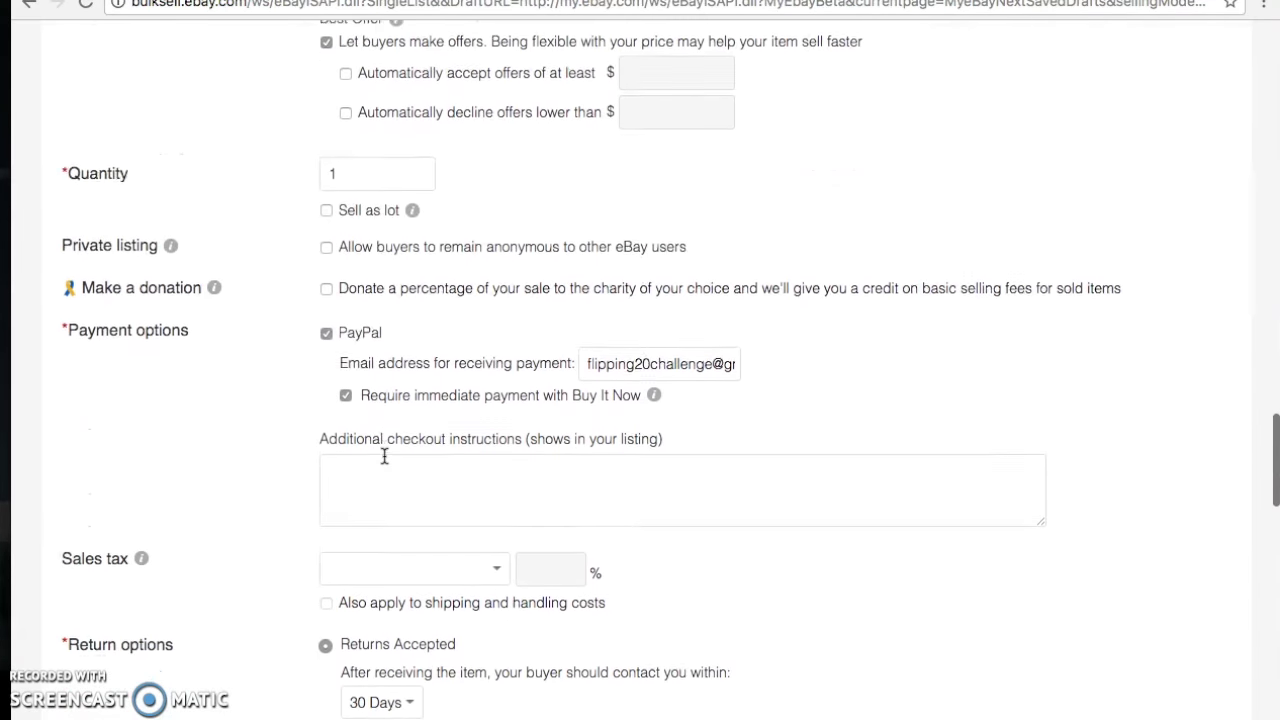
{"action": "scroll", "coordinate": [384, 455], "scroll_direction": "down", "scroll_amount": 5}
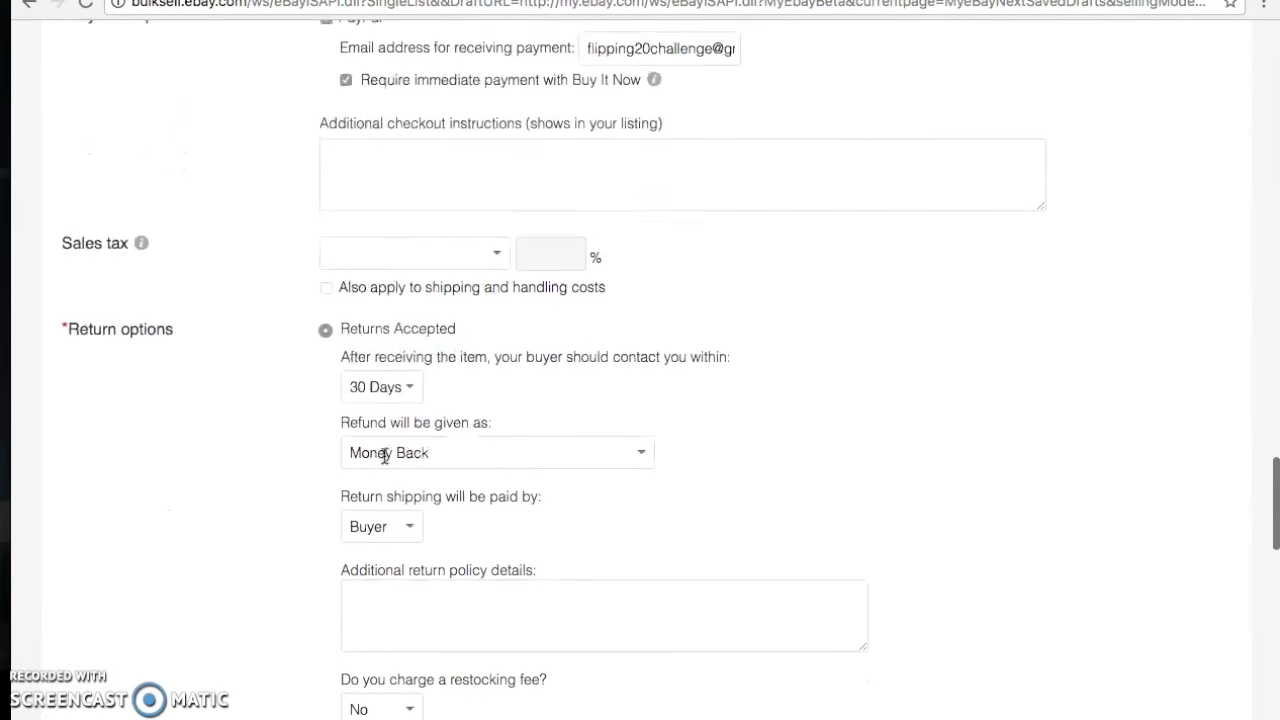
{"action": "scroll", "coordinate": [384, 455], "scroll_direction": "down", "scroll_amount": 8}
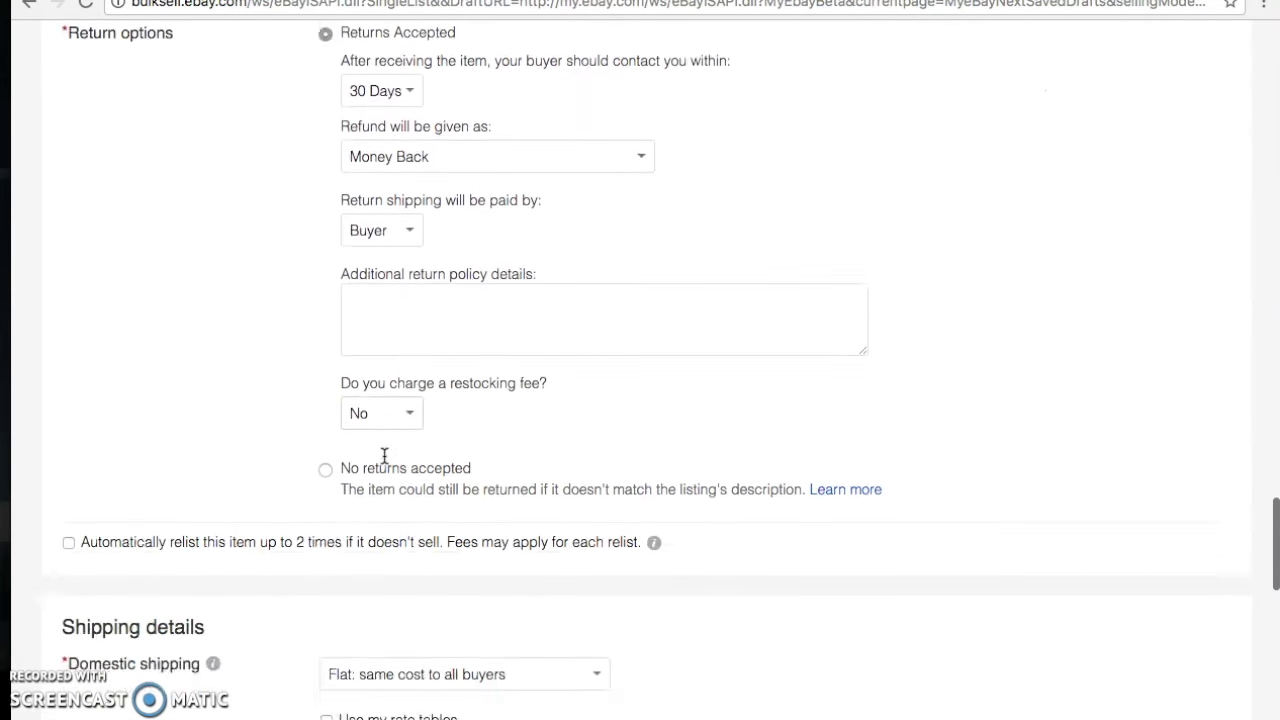
{"action": "scroll", "coordinate": [384, 455], "scroll_direction": "down", "scroll_amount": 2}
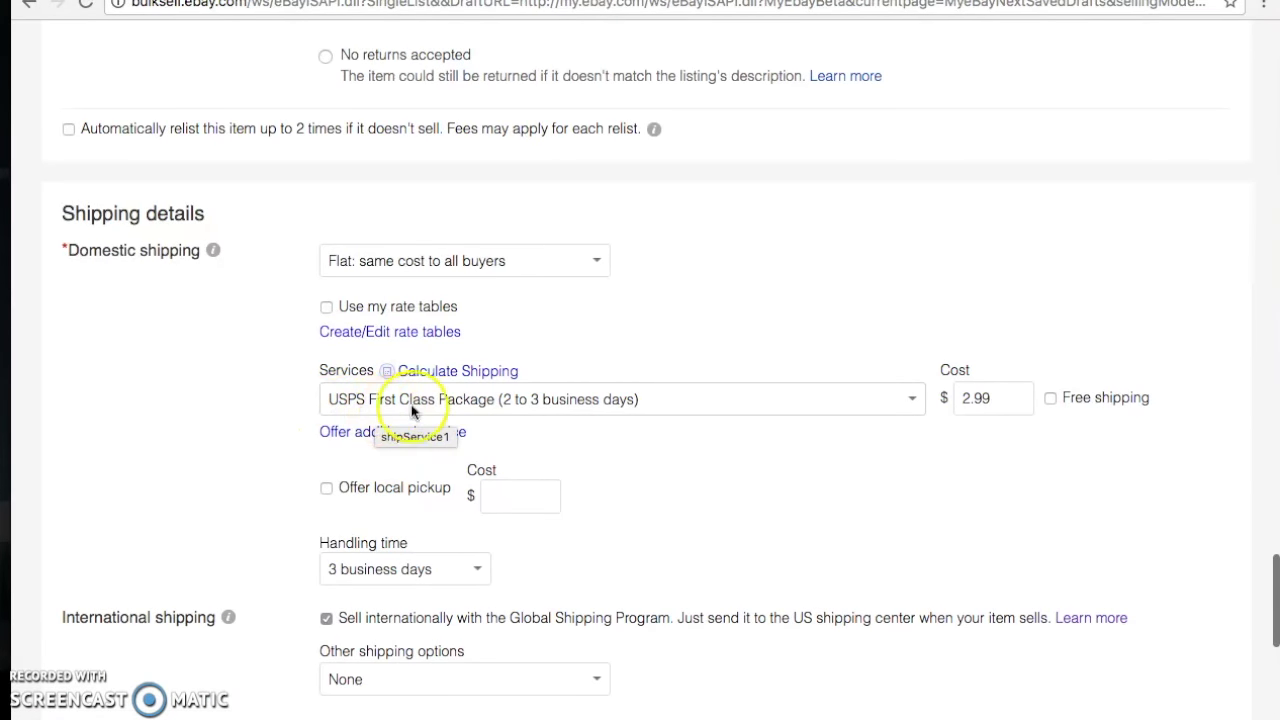
{"action": "scroll", "coordinate": [951, 403], "scroll_direction": "down", "scroll_amount": 4}
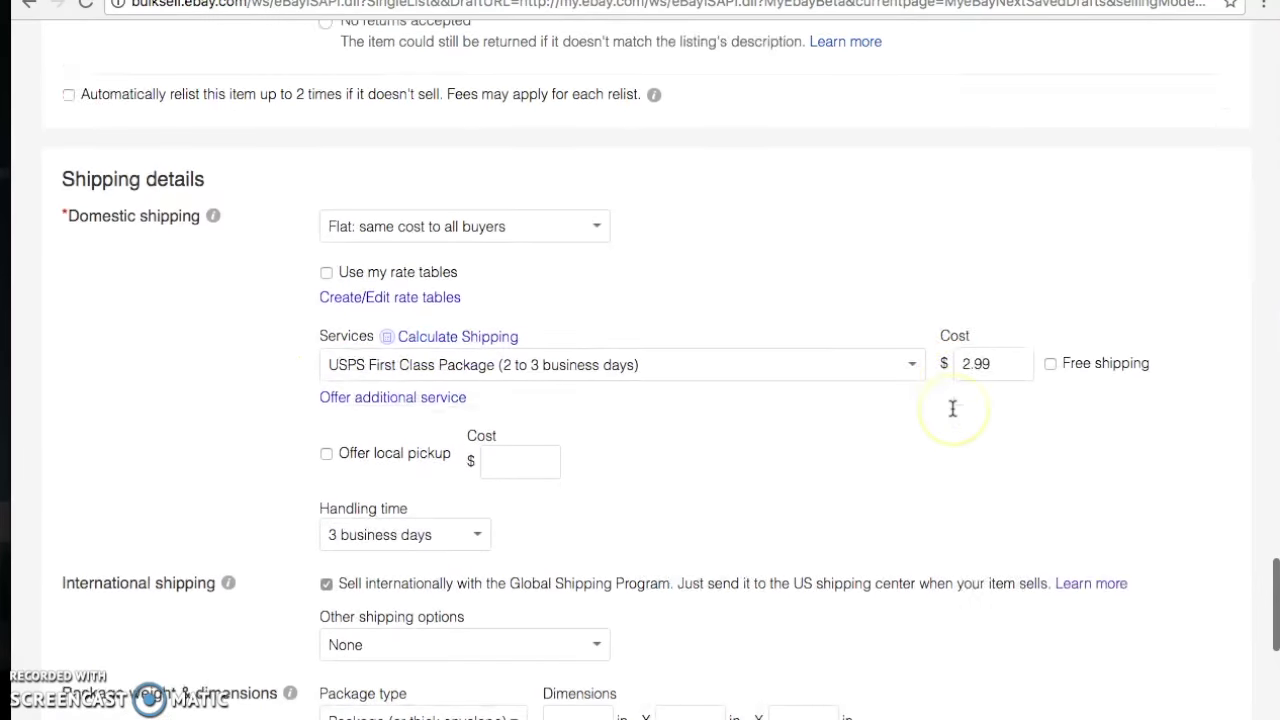
{"action": "scroll", "coordinate": [951, 408], "scroll_direction": "down", "scroll_amount": 5}
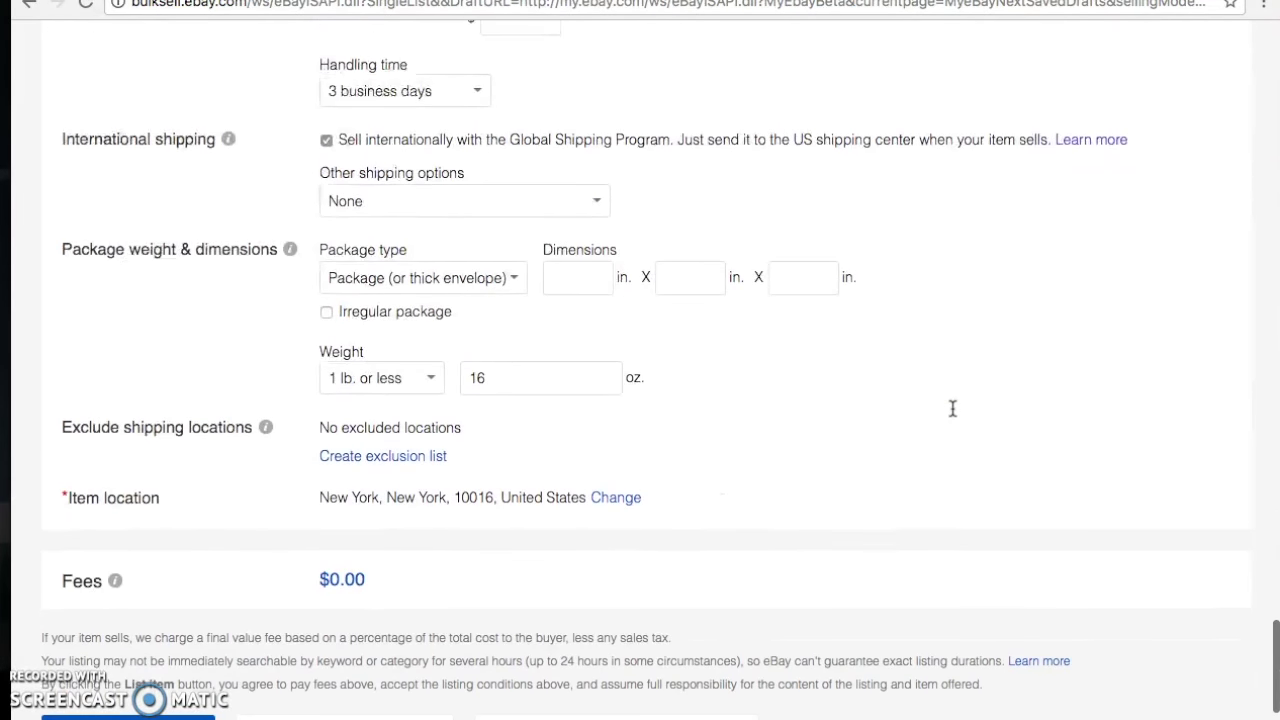
{"action": "left_click", "coordinate": [378, 348]}
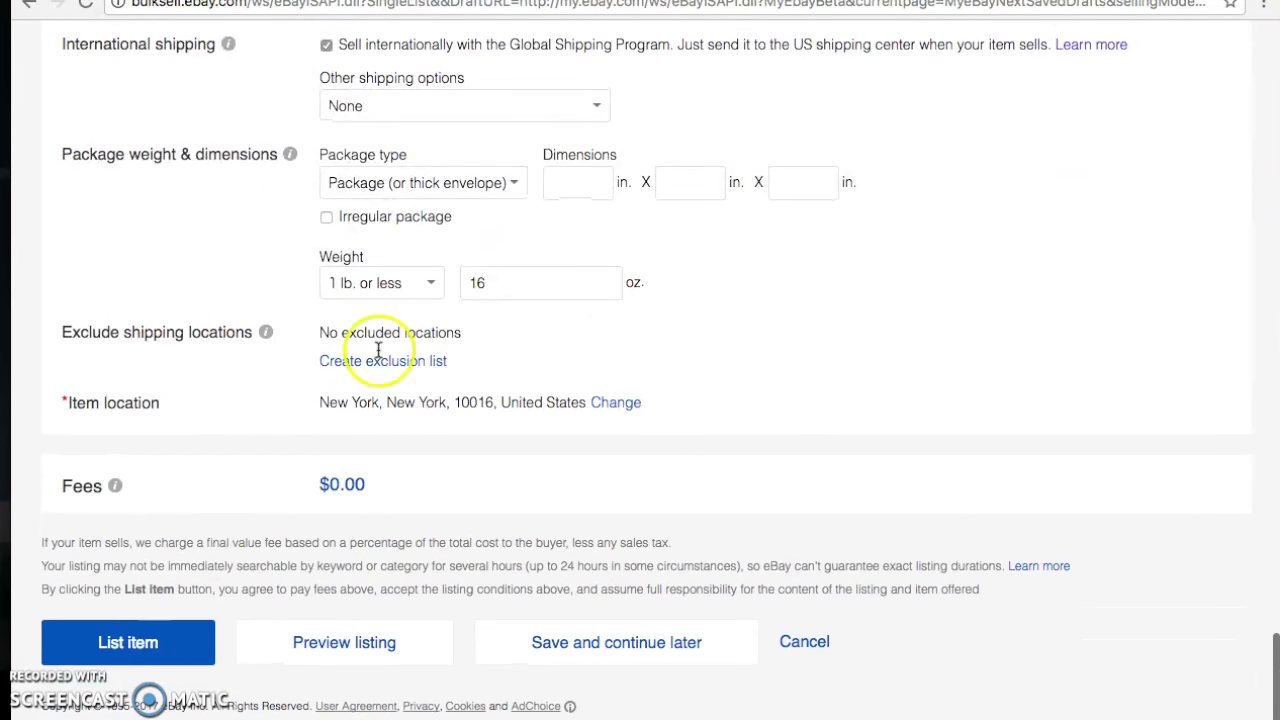
{"action": "left_click", "coordinate": [153, 646]}
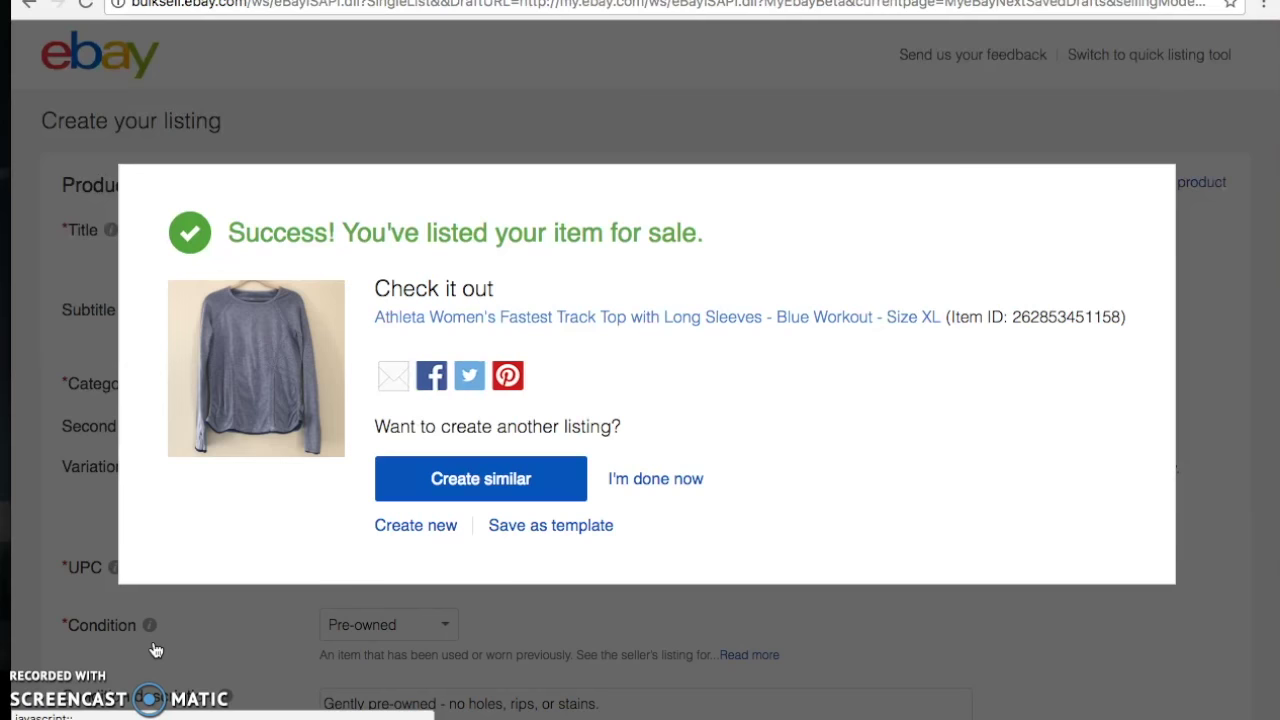
Open the published Athleta listing and examine its photo, price, shipping terms, item specifics and description
{"action": "left_click", "coordinate": [511, 317]}
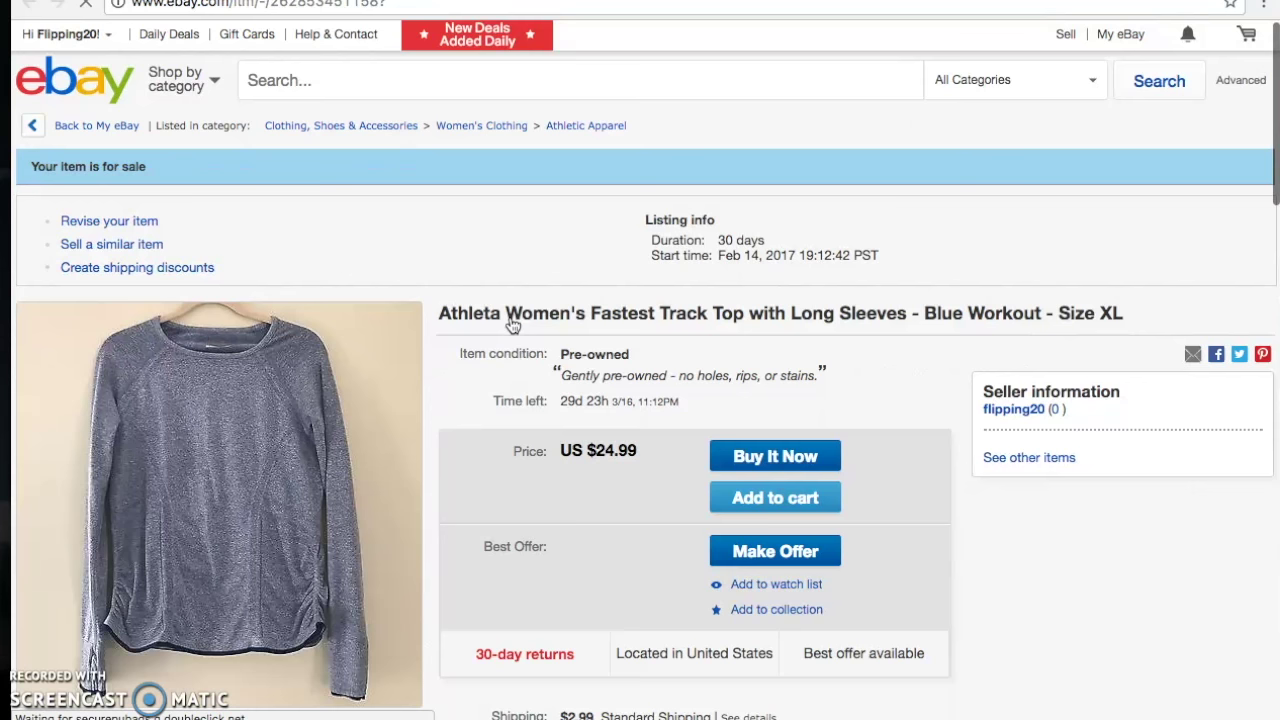
{"action": "scroll", "coordinate": [512, 325], "scroll_direction": "down", "scroll_amount": 3}
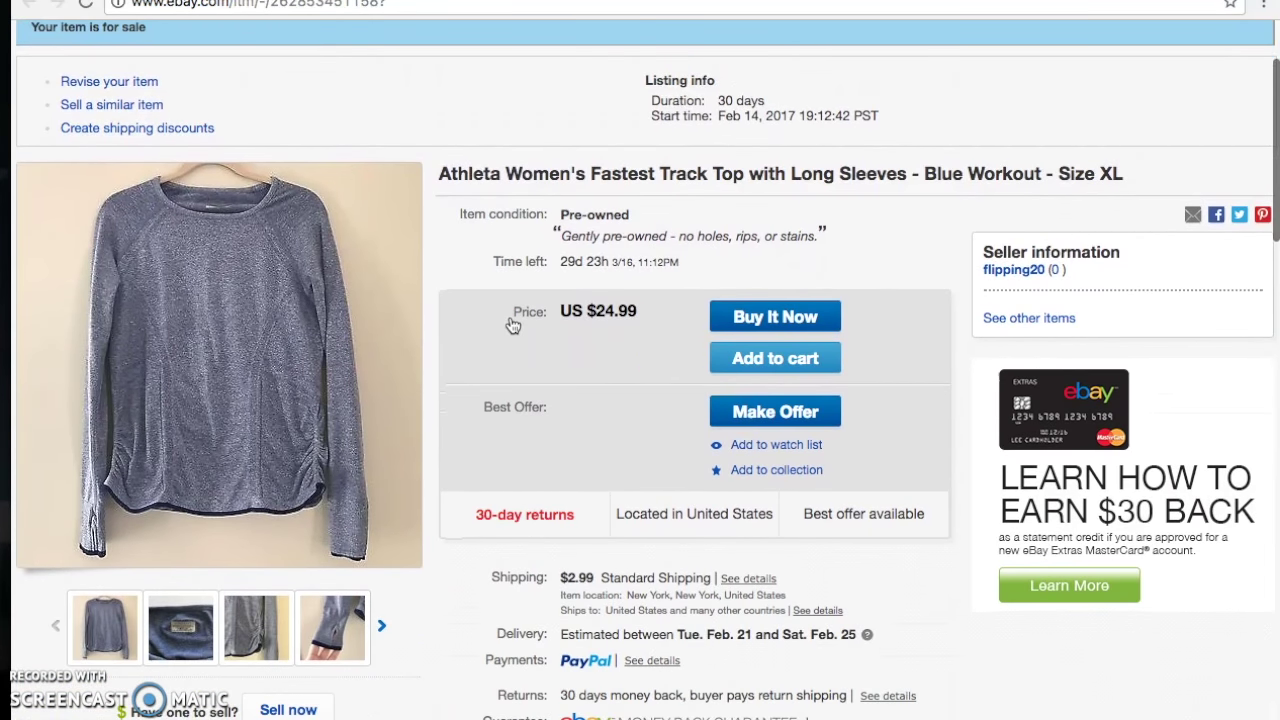
{"action": "scroll", "coordinate": [512, 325], "scroll_direction": "down", "scroll_amount": 2}
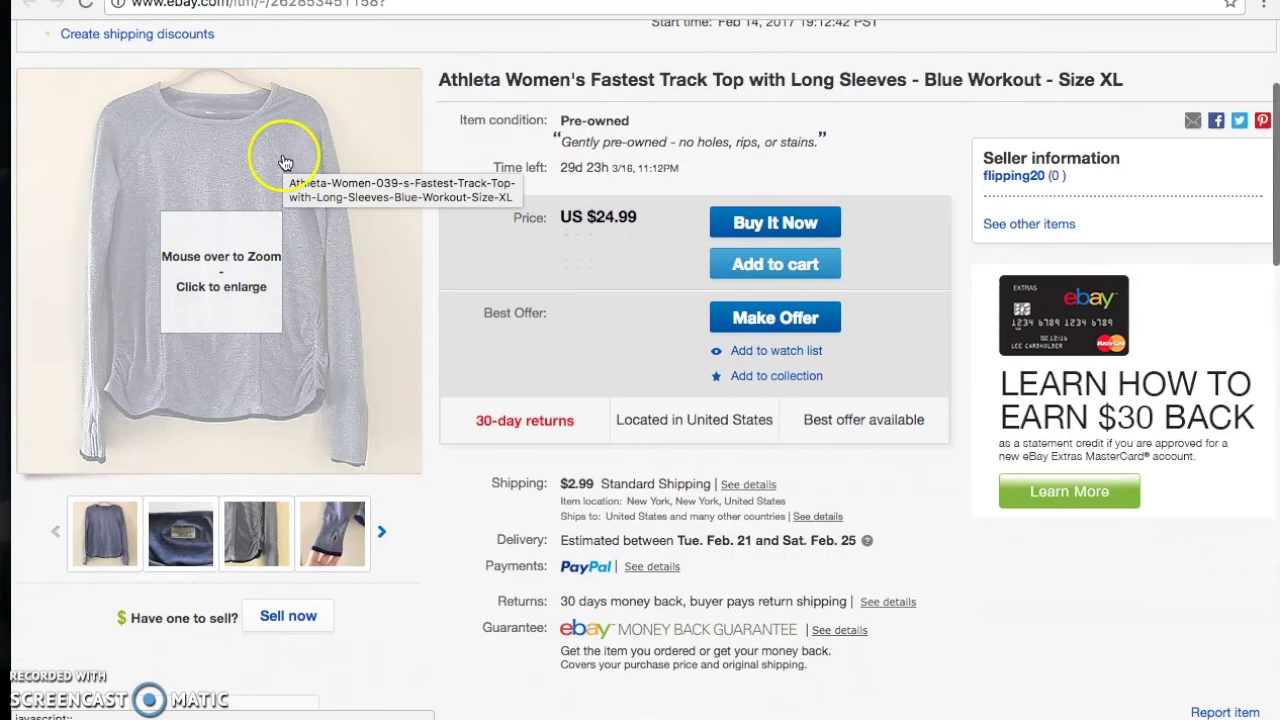
{"action": "scroll", "coordinate": [498, 163], "scroll_direction": "down", "scroll_amount": 3}
{"action": "scroll", "coordinate": [498, 163], "scroll_direction": "down", "scroll_amount": 9}
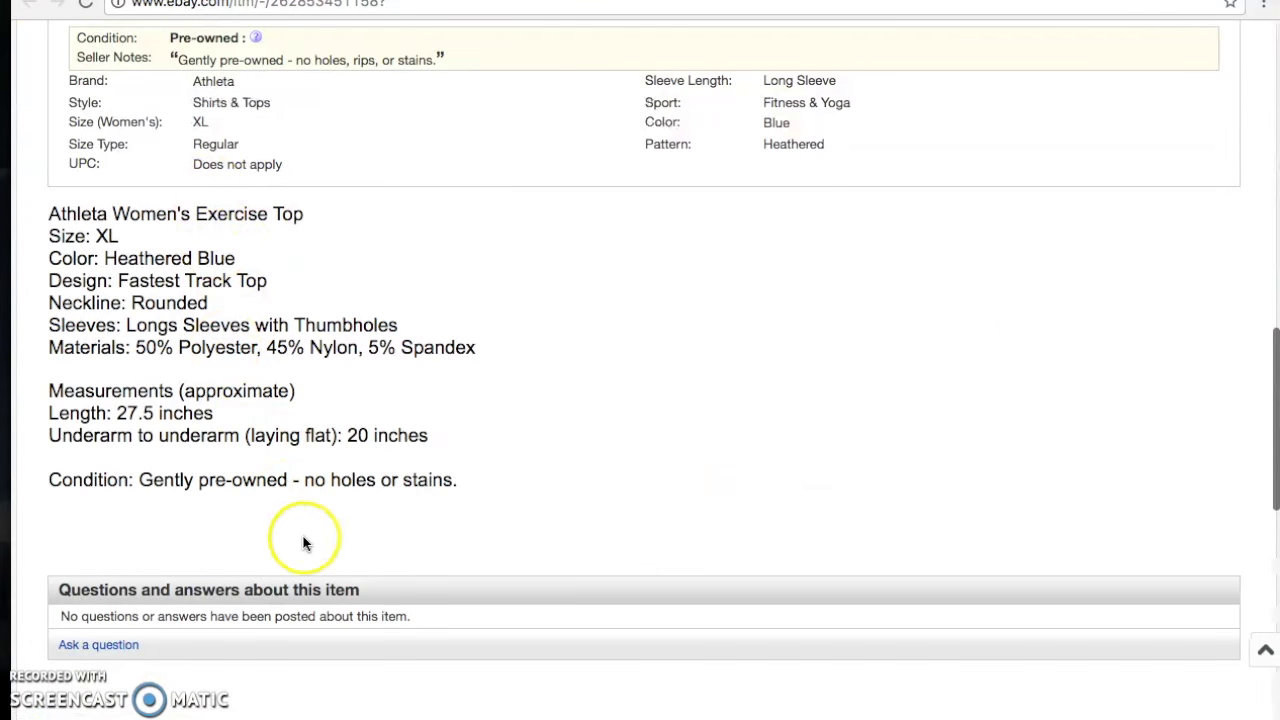
Start a new listing from the Women's Sweaters template
{"action": "scroll", "coordinate": [305, 543], "scroll_direction": "up", "scroll_amount": 15}
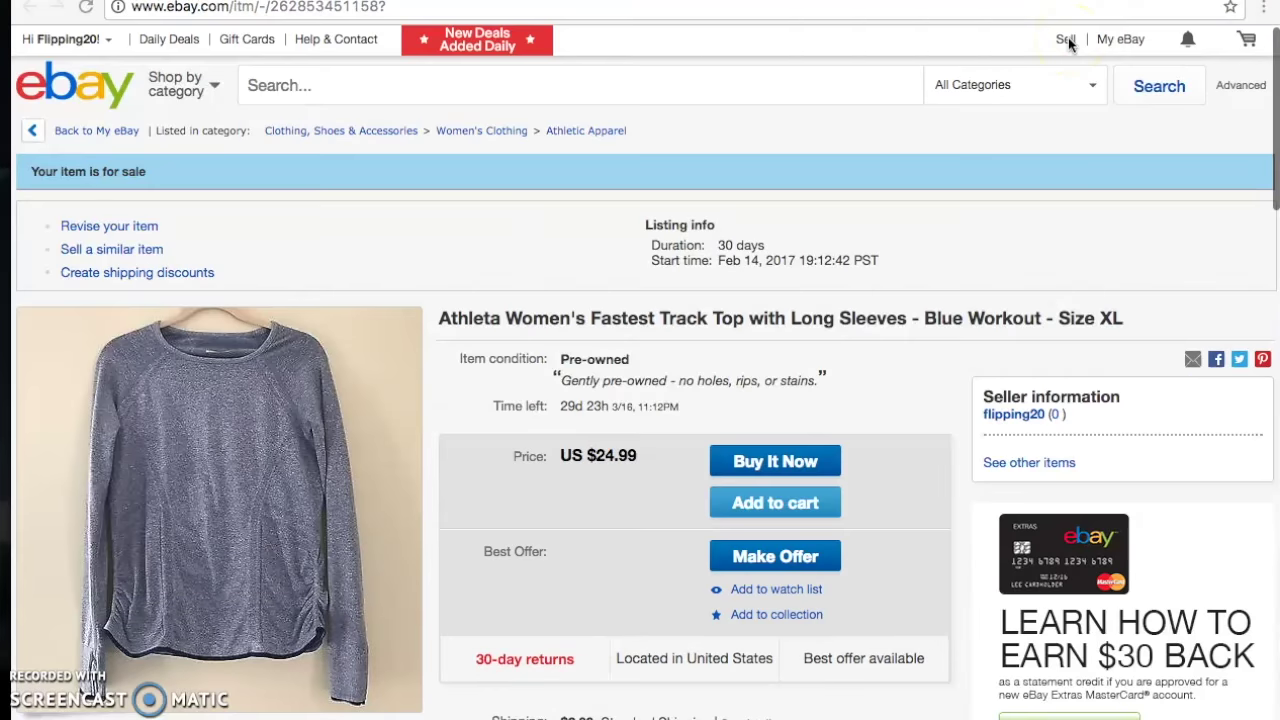
{"action": "left_click", "coordinate": [1066, 40]}
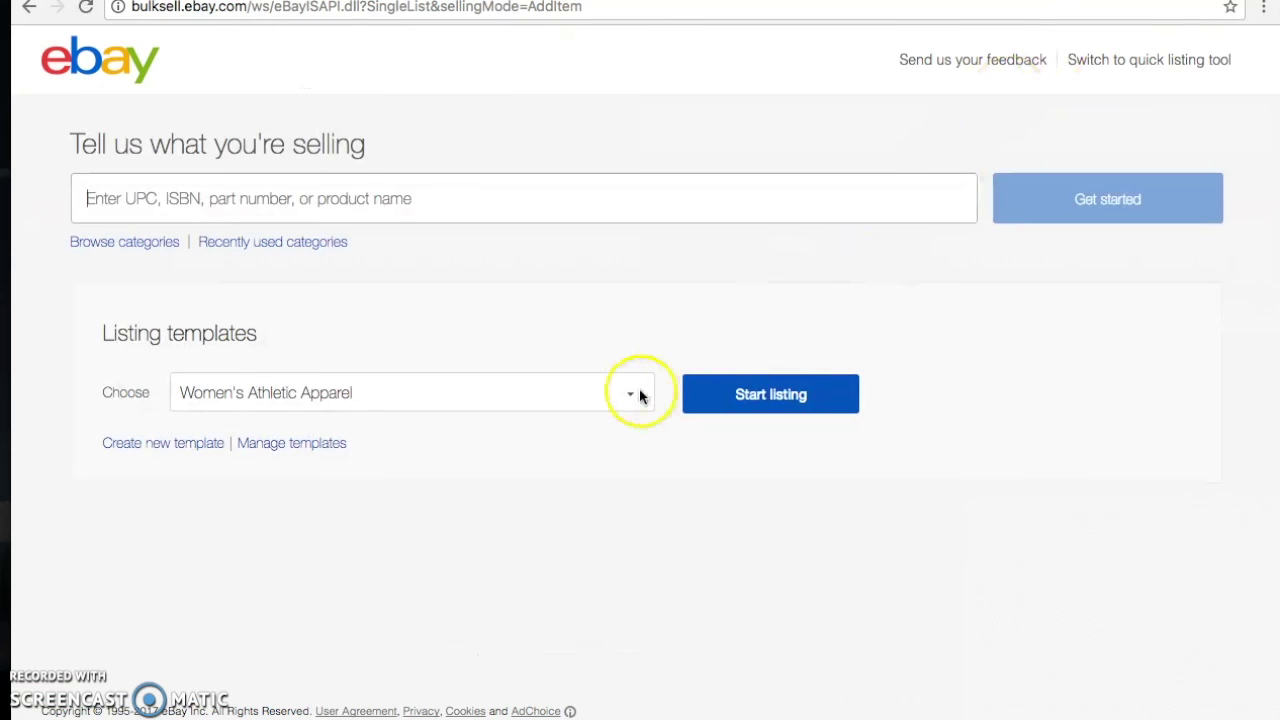
{"action": "left_click", "coordinate": [639, 395]}
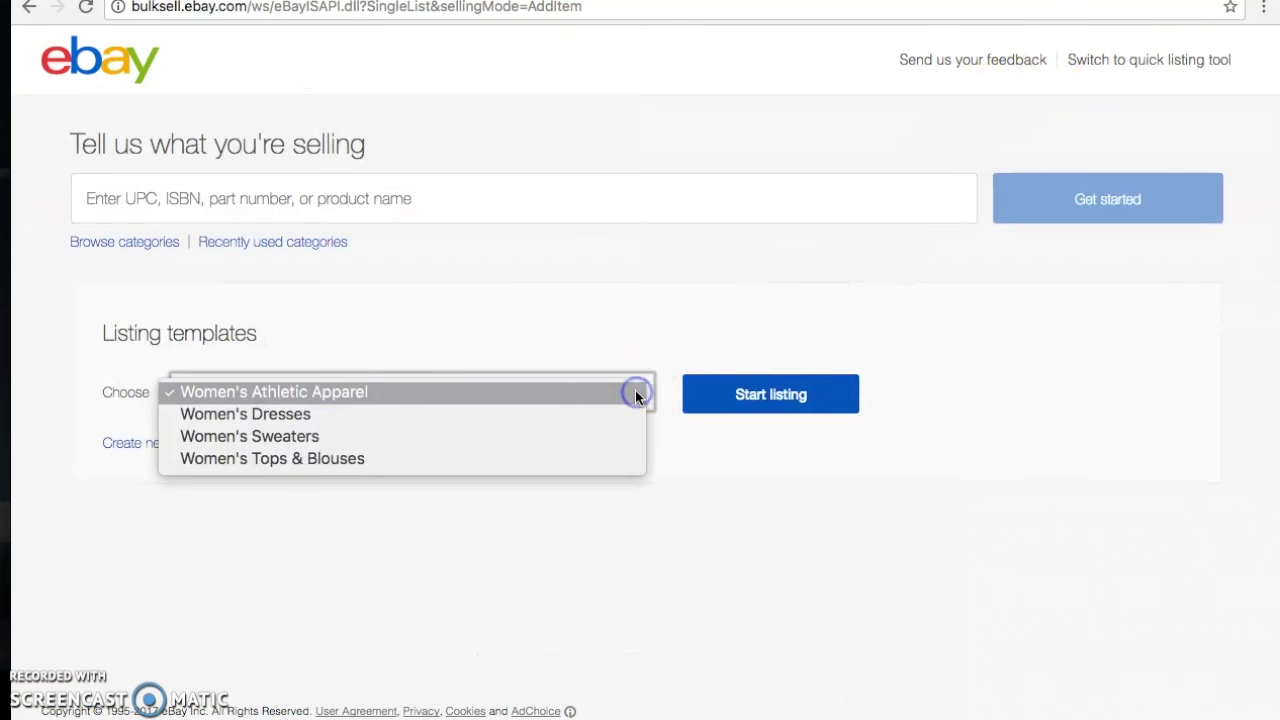
{"action": "left_click", "coordinate": [609, 436]}
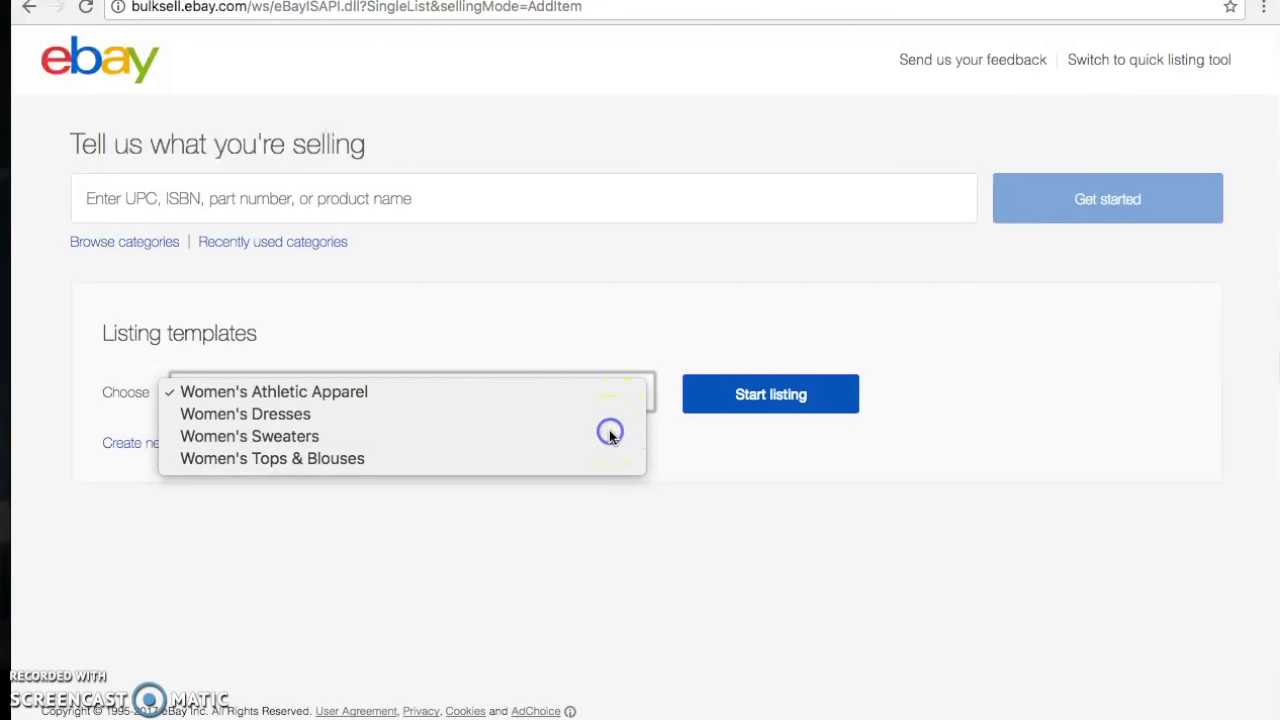
{"action": "left_click", "coordinate": [767, 410]}
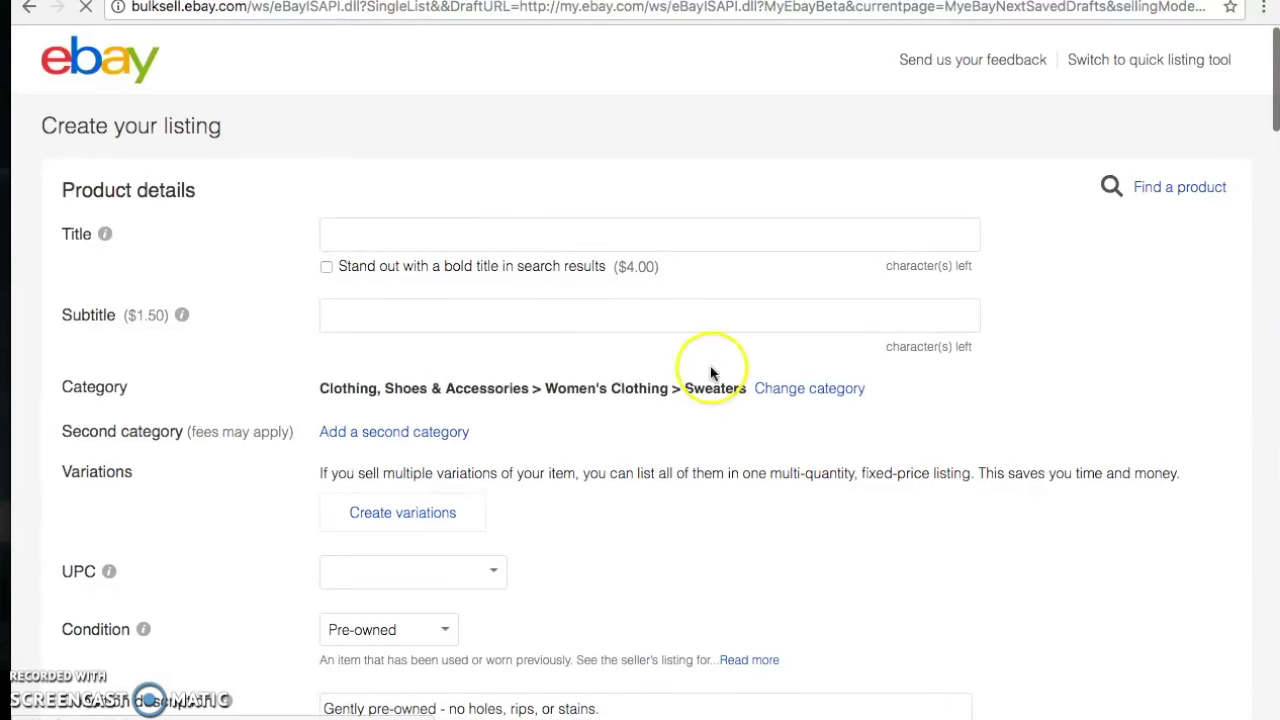
Title the new listing "Anthropologie Sparrow Women's Cardigan/Sweater - Blue Flowers Button Up - Size S"
{"action": "left_click", "coordinate": [512, 245]}
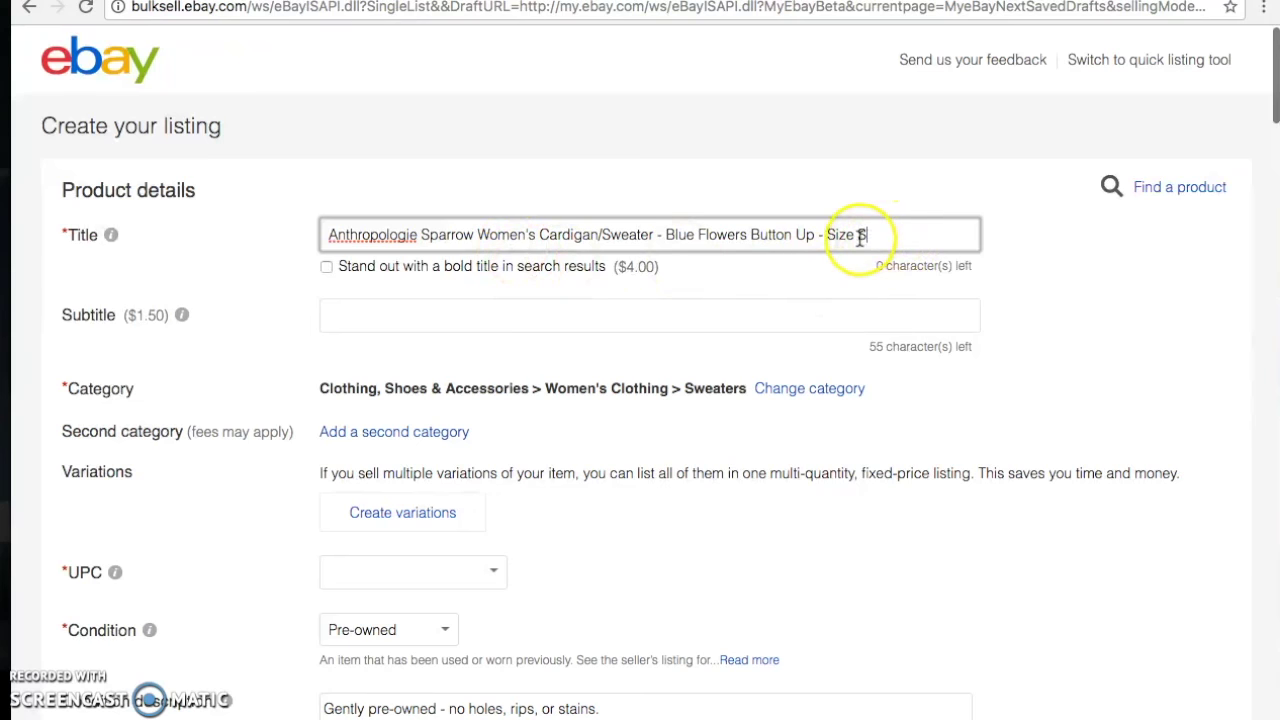
{"action": "scroll", "coordinate": [861, 236], "scroll_direction": "down", "scroll_amount": 1}
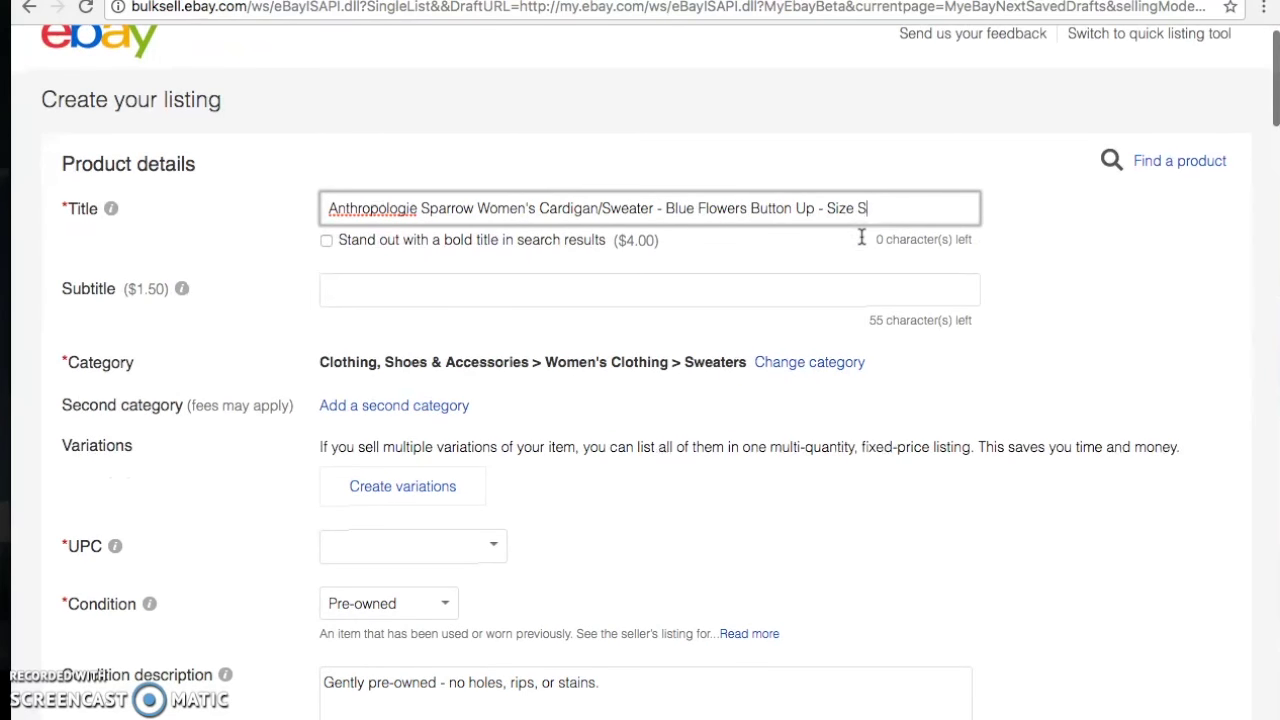
{"action": "left_click", "coordinate": [605, 278]}
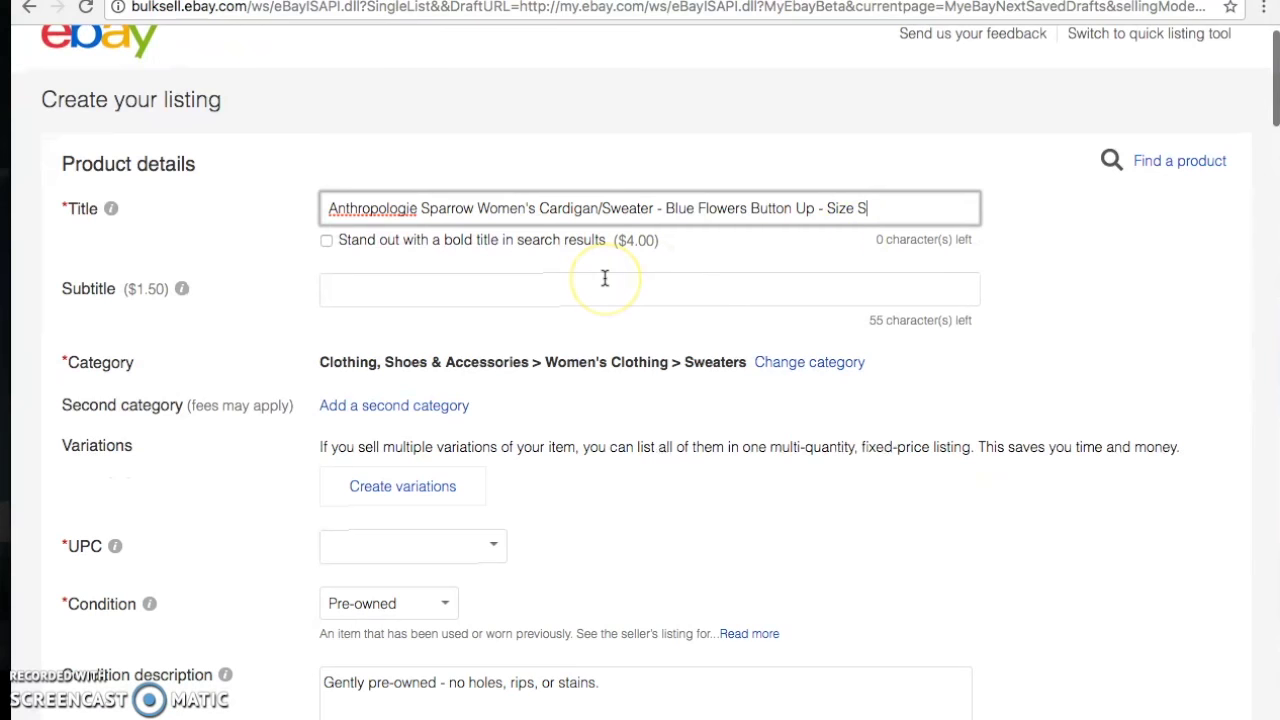
Set the sweater listing's UPC to "Does not apply"
{"action": "scroll", "coordinate": [605, 278], "scroll_direction": "down", "scroll_amount": 5}
{"action": "left_click", "coordinate": [500, 390]}
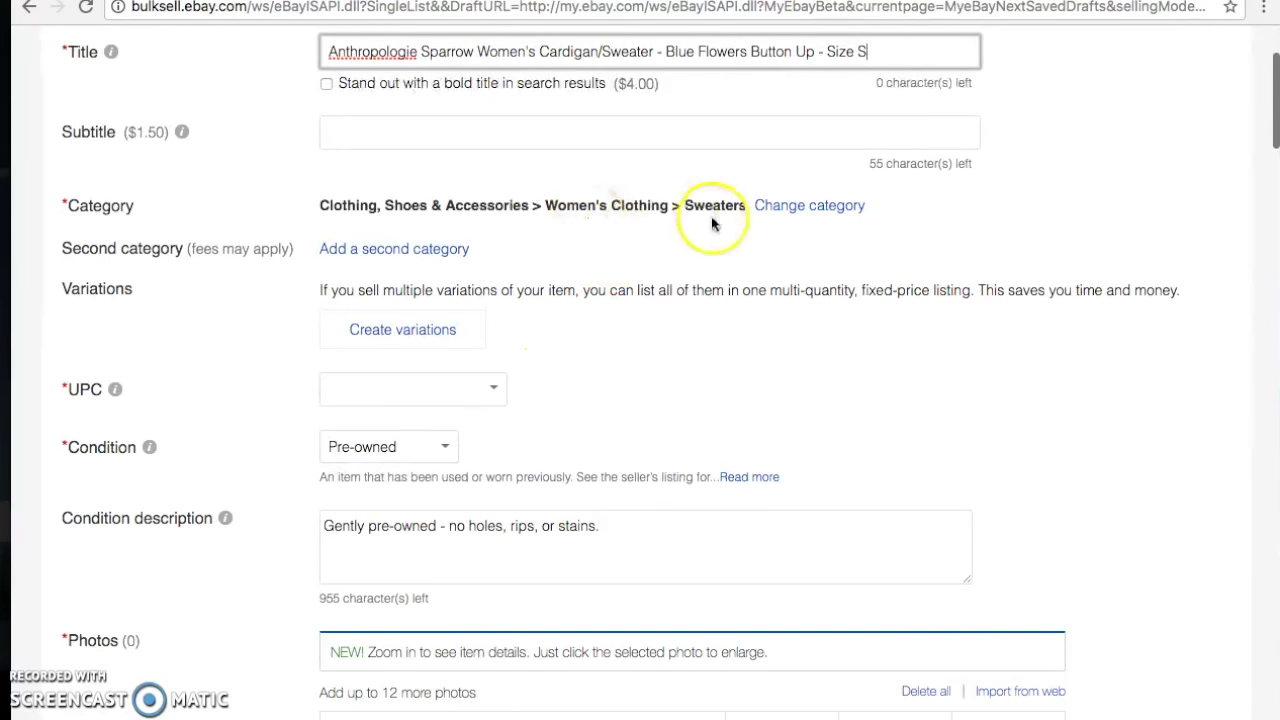
{"action": "left_click", "coordinate": [492, 390]}
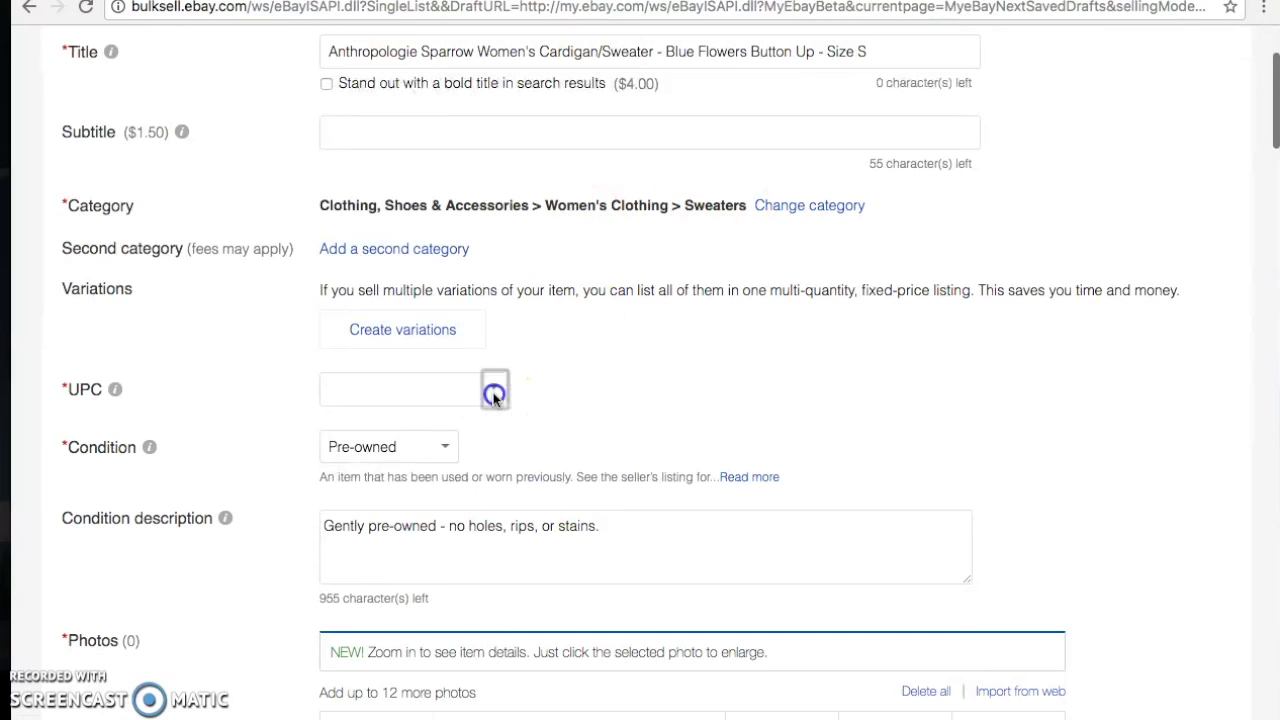
{"action": "left_click", "coordinate": [463, 444]}
{"action": "scroll", "coordinate": [460, 440], "scroll_direction": "down", "scroll_amount": 3}
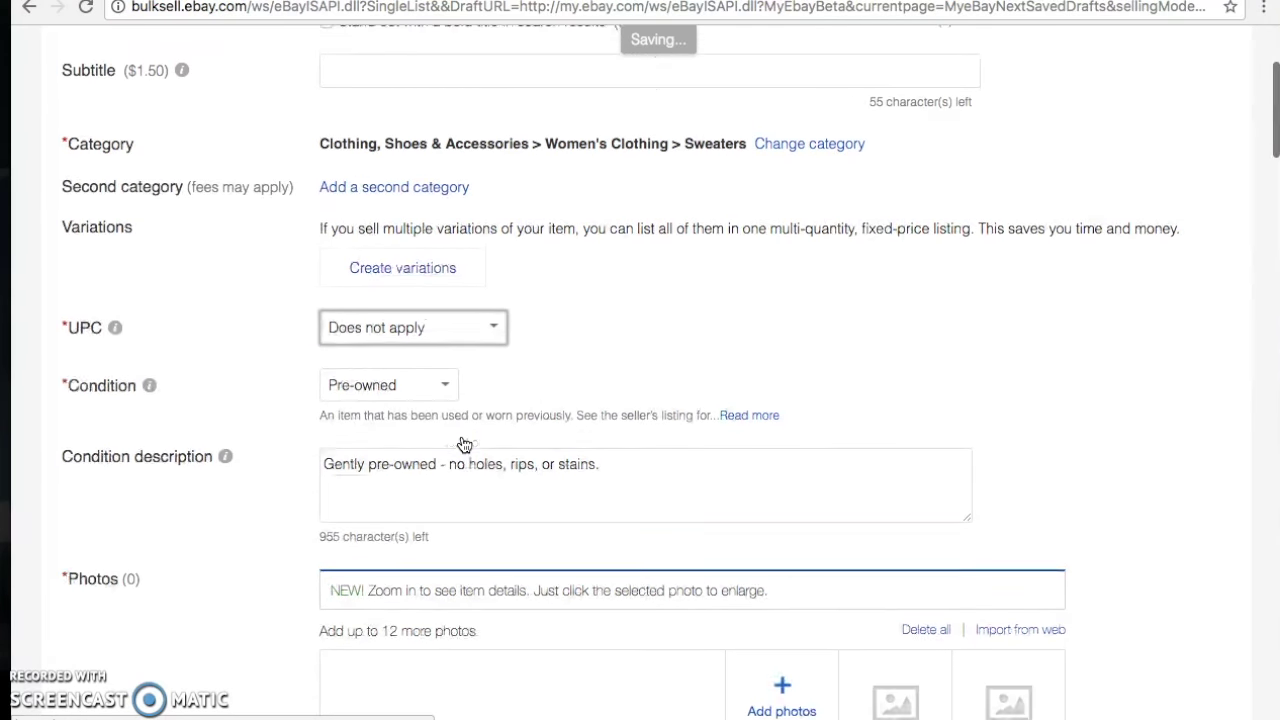
{"action": "left_click", "coordinate": [420, 414]}
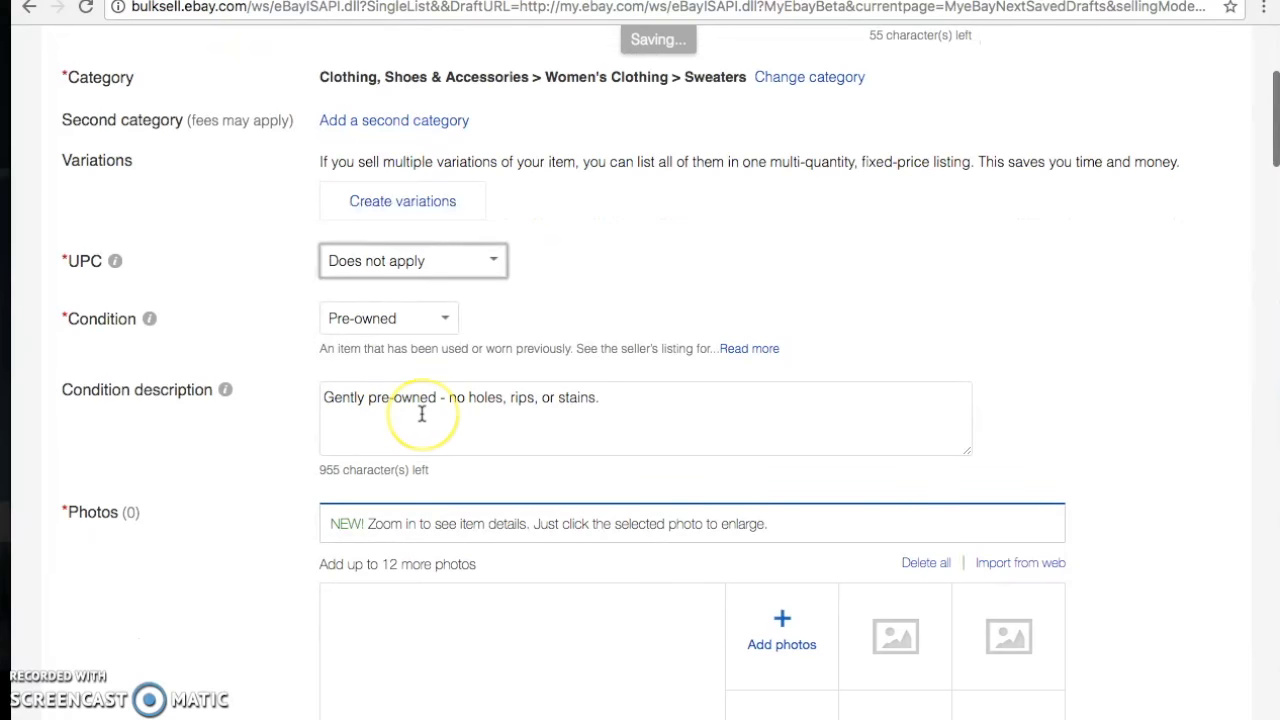
Upload all eleven cardigan photos, IMG_3393.jpg through IMG_3404.jpg, from the Sparrow Cardigan folder to the listing
{"action": "scroll", "coordinate": [421, 414], "scroll_direction": "down", "scroll_amount": 2}
{"action": "scroll", "coordinate": [421, 414], "scroll_direction": "down", "scroll_amount": 5}
{"action": "left_click", "coordinate": [808, 360]}
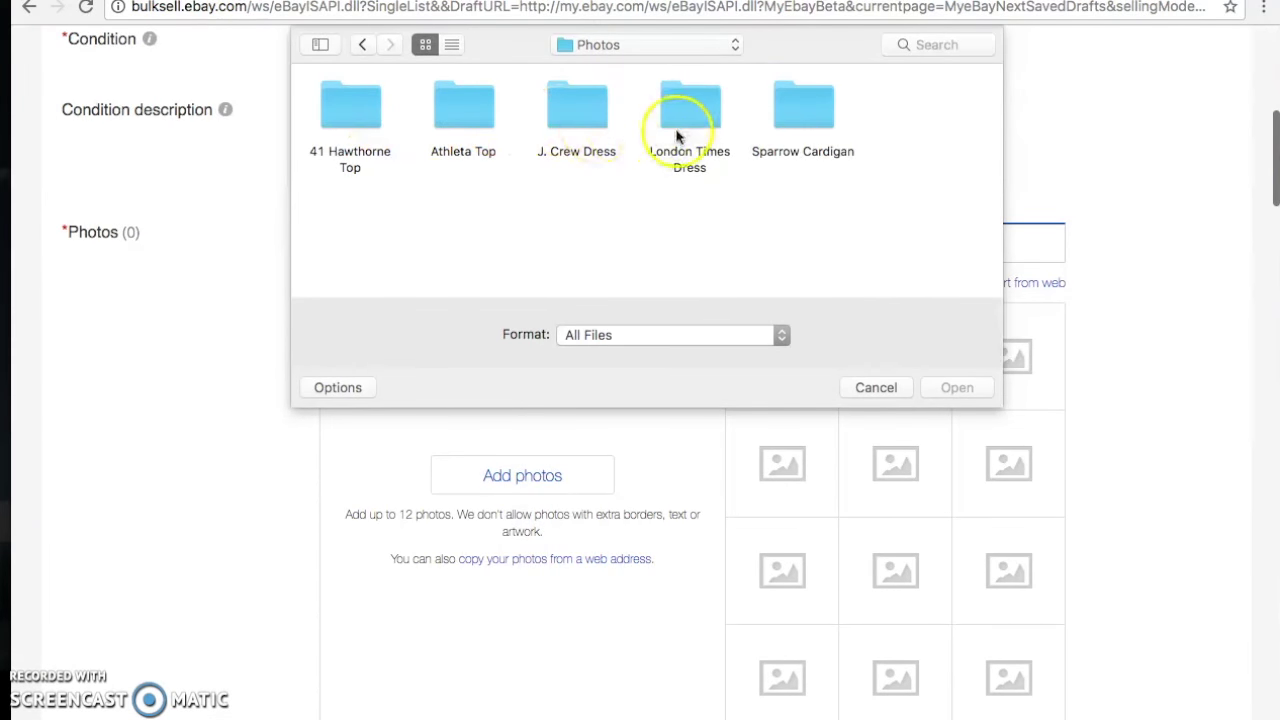
{"action": "double_click", "coordinate": [784, 111]}
{"action": "left_click", "coordinate": [366, 100]}
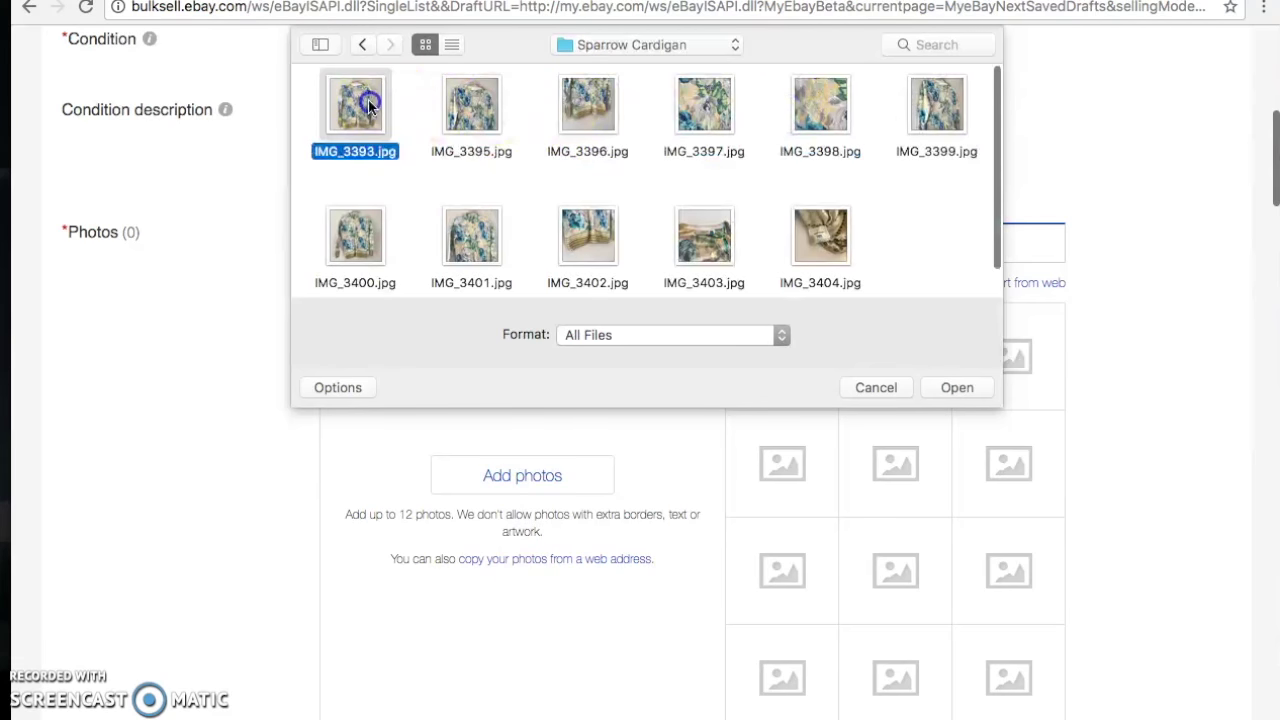
{"action": "left_click", "coordinate": [475, 108], "text": "shift"}
{"action": "left_click", "coordinate": [600, 104], "text": "super"}
{"action": "left_click", "coordinate": [704, 104], "text": "super"}
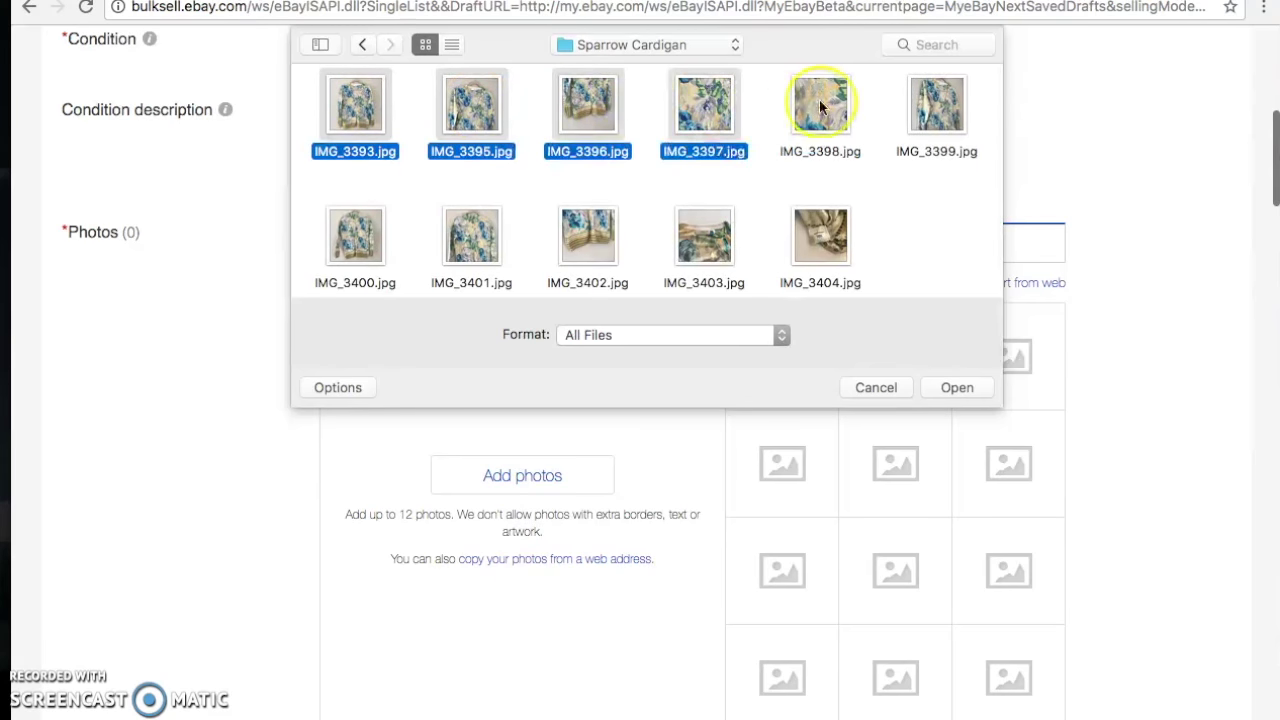
{"action": "left_click", "coordinate": [820, 102], "text": "super"}
{"action": "left_click", "coordinate": [940, 102], "text": "super"}
{"action": "left_click", "coordinate": [822, 240], "text": "super"}
{"action": "left_click", "coordinate": [704, 236], "text": "super"}
{"action": "left_click", "coordinate": [588, 238], "text": "super"}
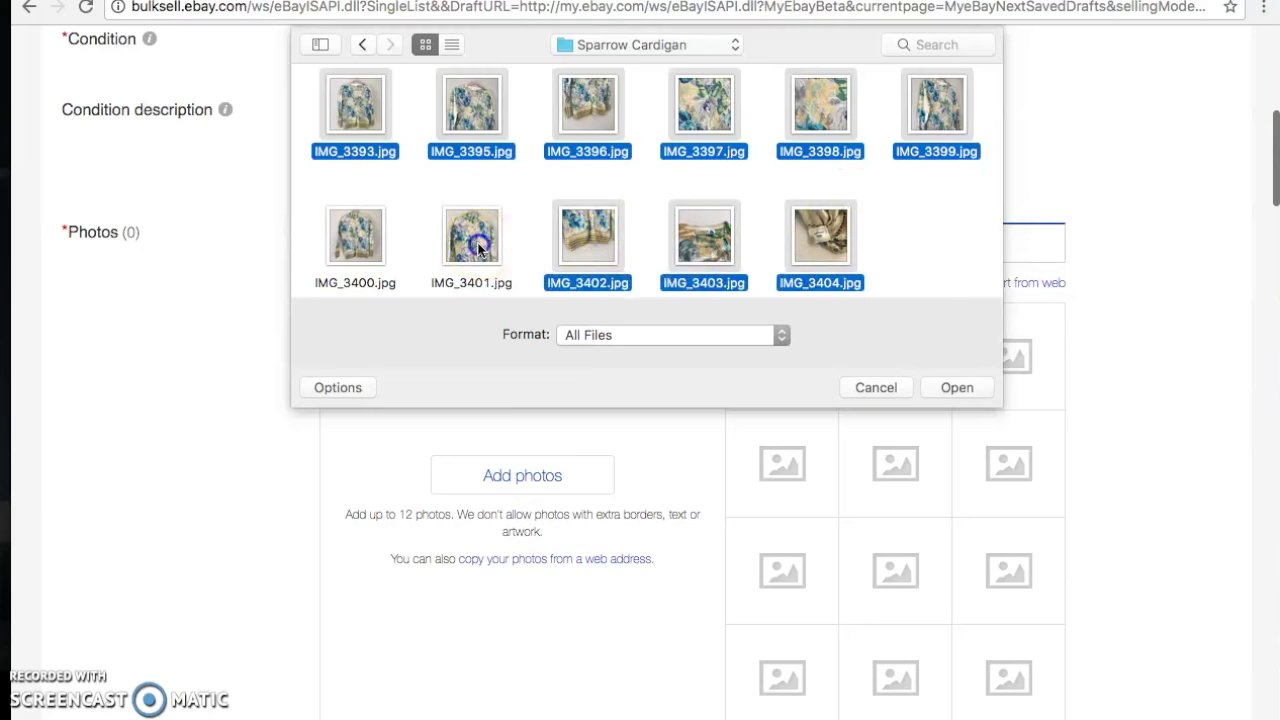
{"action": "left_click", "coordinate": [472, 240], "text": "super"}
{"action": "left_click", "coordinate": [358, 240], "text": "super"}
{"action": "left_click", "coordinate": [955, 390]}
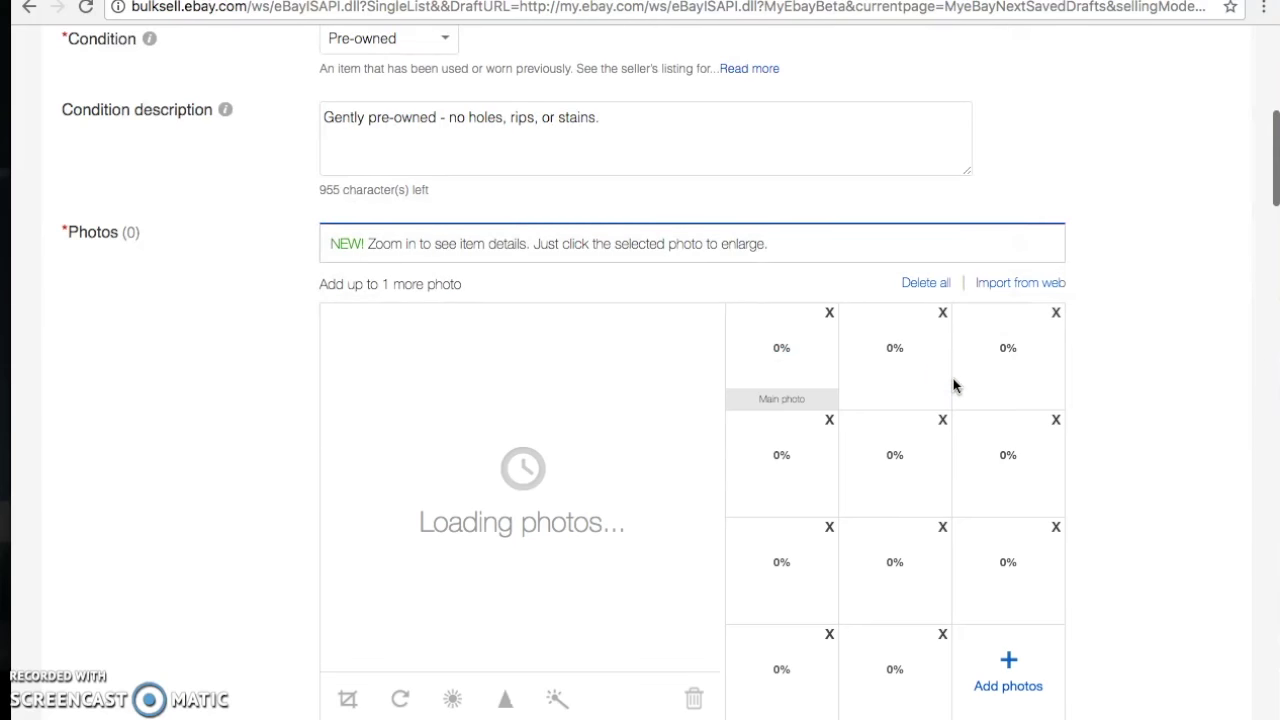
{"action": "scroll", "coordinate": [953, 378], "scroll_direction": "down", "scroll_amount": 2}
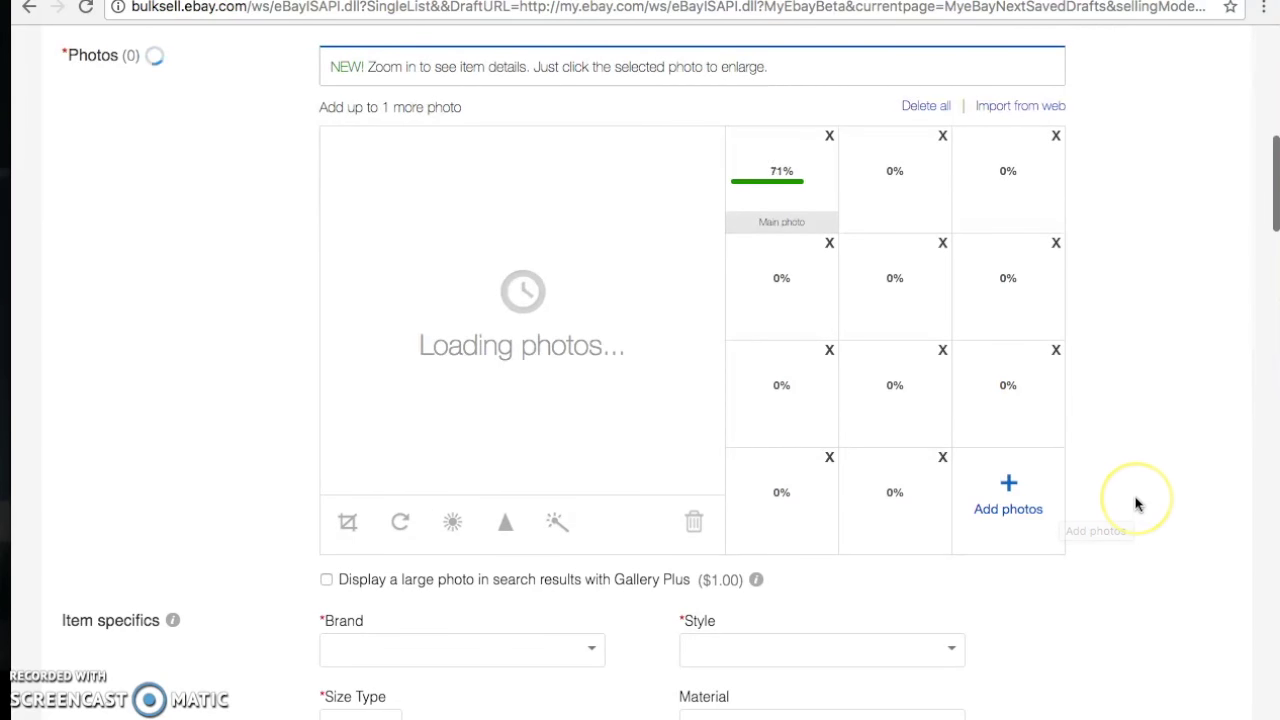
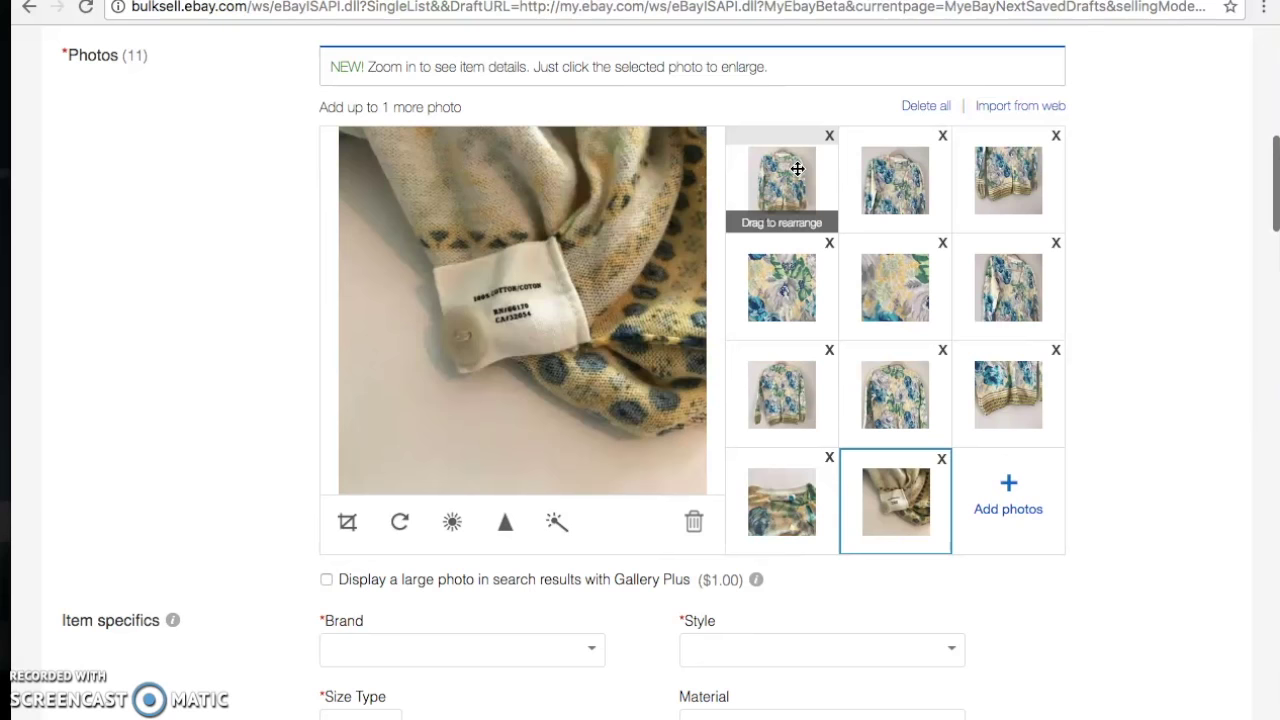
Preview the uploaded cardigan photos one by one, checking the front, close-up and back views and their order
{"action": "left_click", "coordinate": [797, 169]}
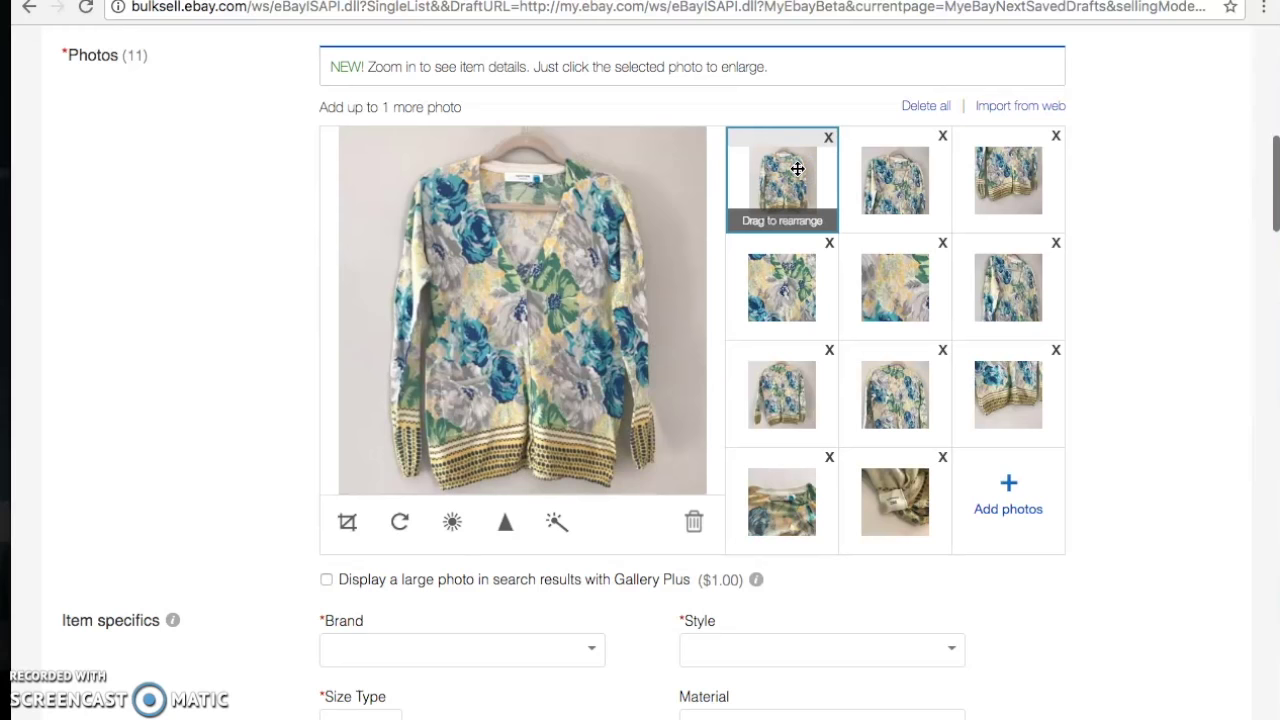
{"action": "left_click", "coordinate": [784, 168]}
{"action": "left_click", "coordinate": [700, 157]}
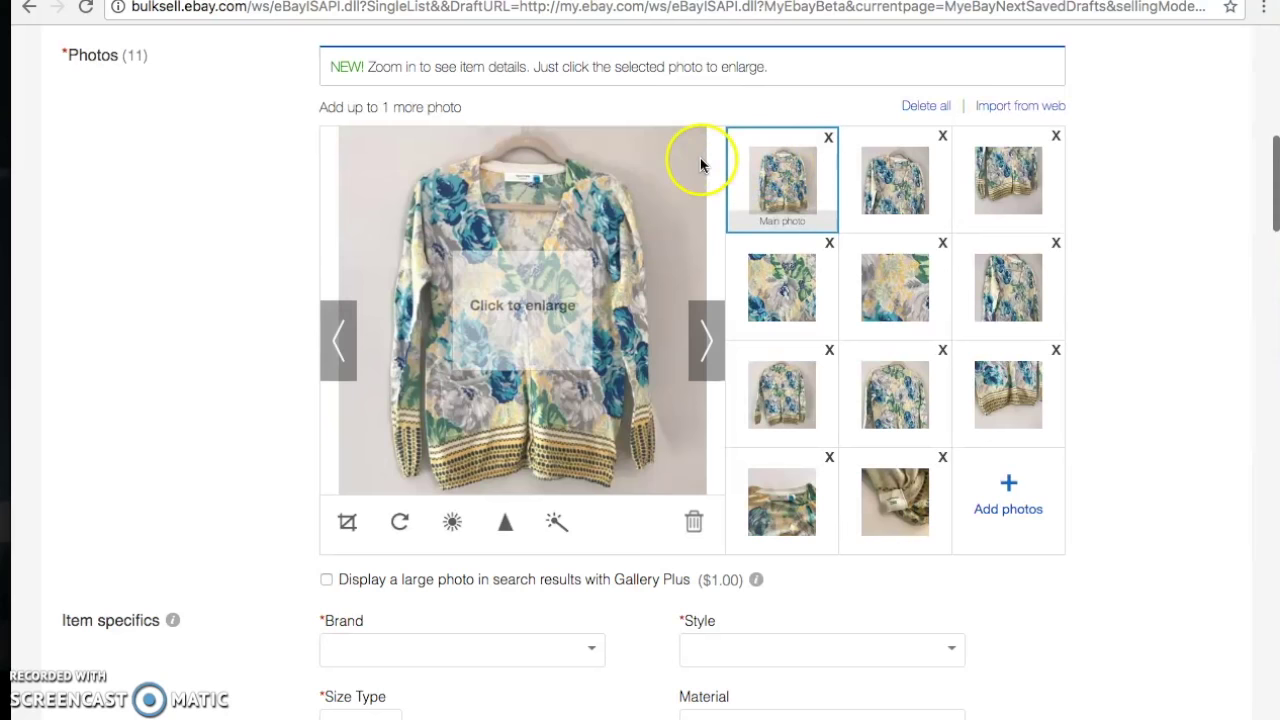
{"action": "left_click", "coordinate": [770, 161]}
{"action": "left_click", "coordinate": [886, 178]}
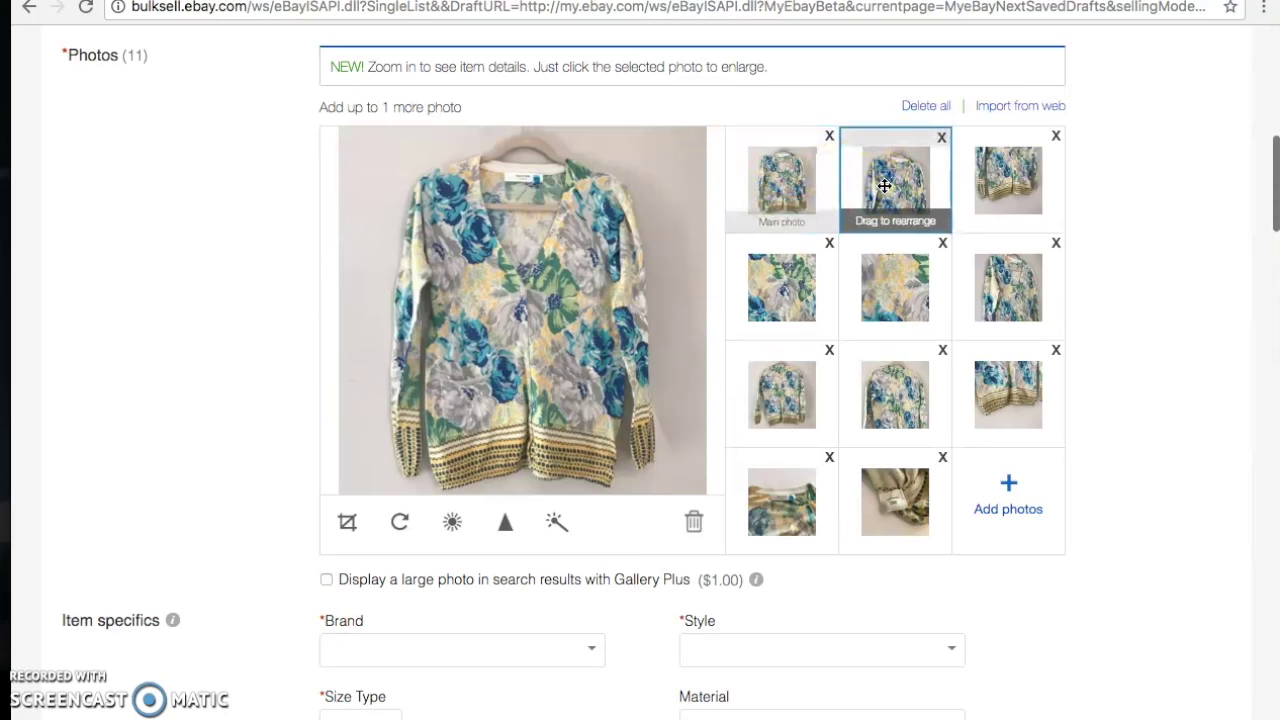
{"action": "left_click", "coordinate": [1005, 180]}
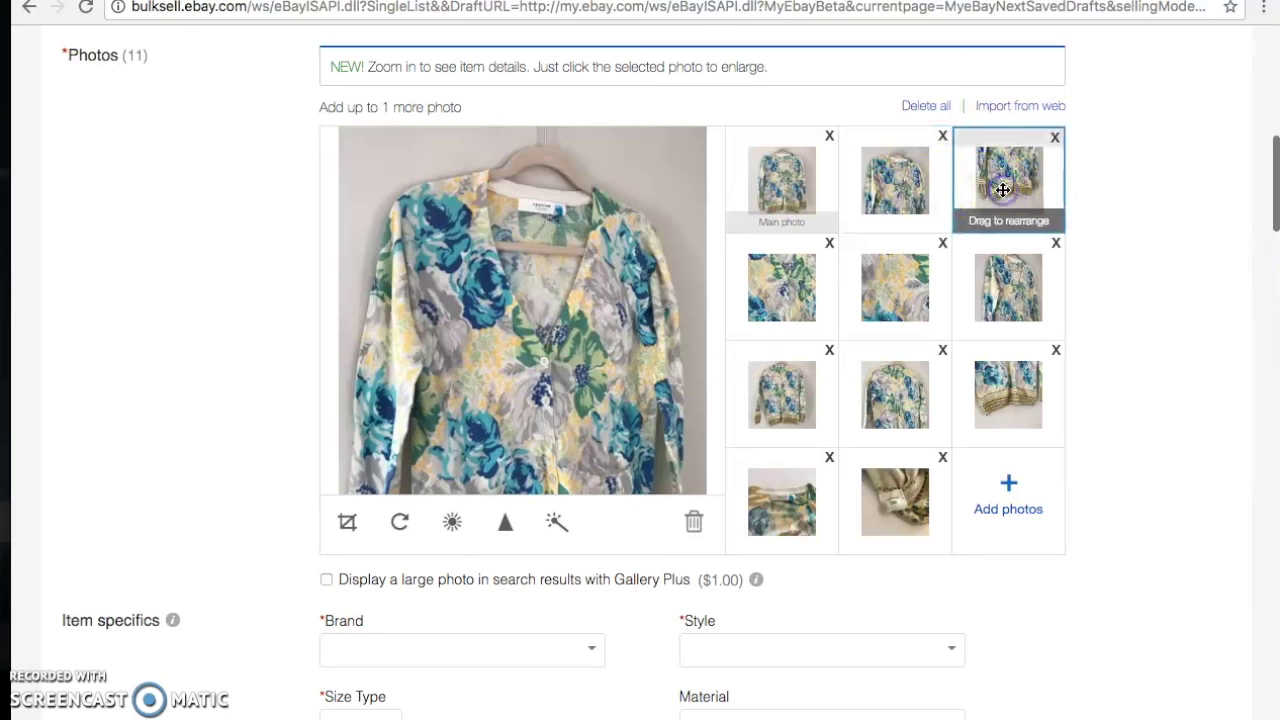
{"action": "left_click", "coordinate": [775, 285]}
{"action": "left_click", "coordinate": [886, 289]}
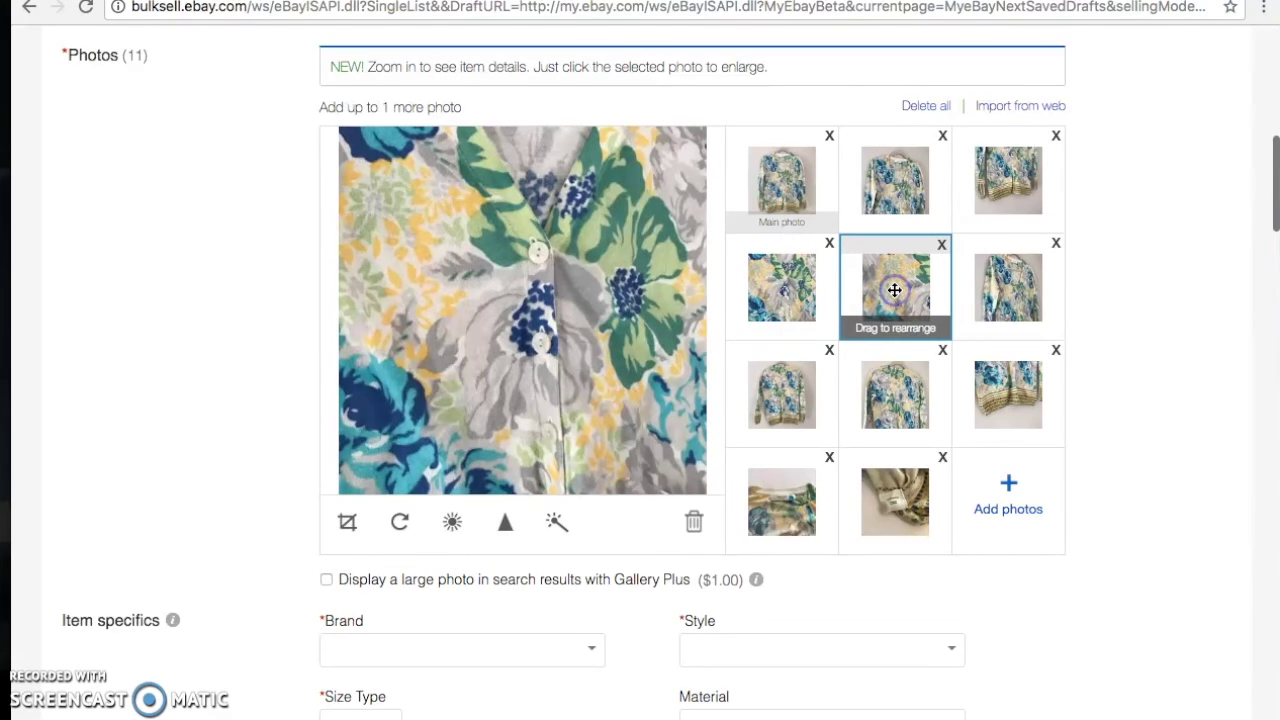
{"action": "left_click", "coordinate": [986, 284]}
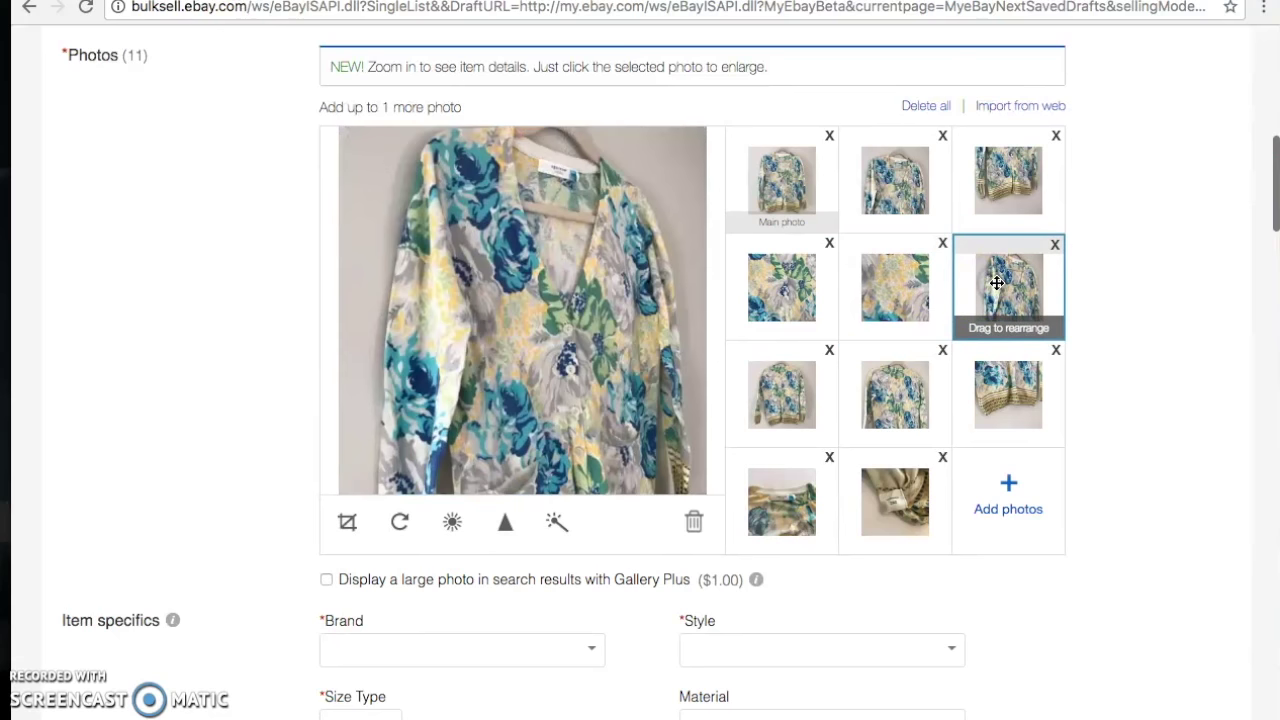
{"action": "left_click", "coordinate": [793, 396]}
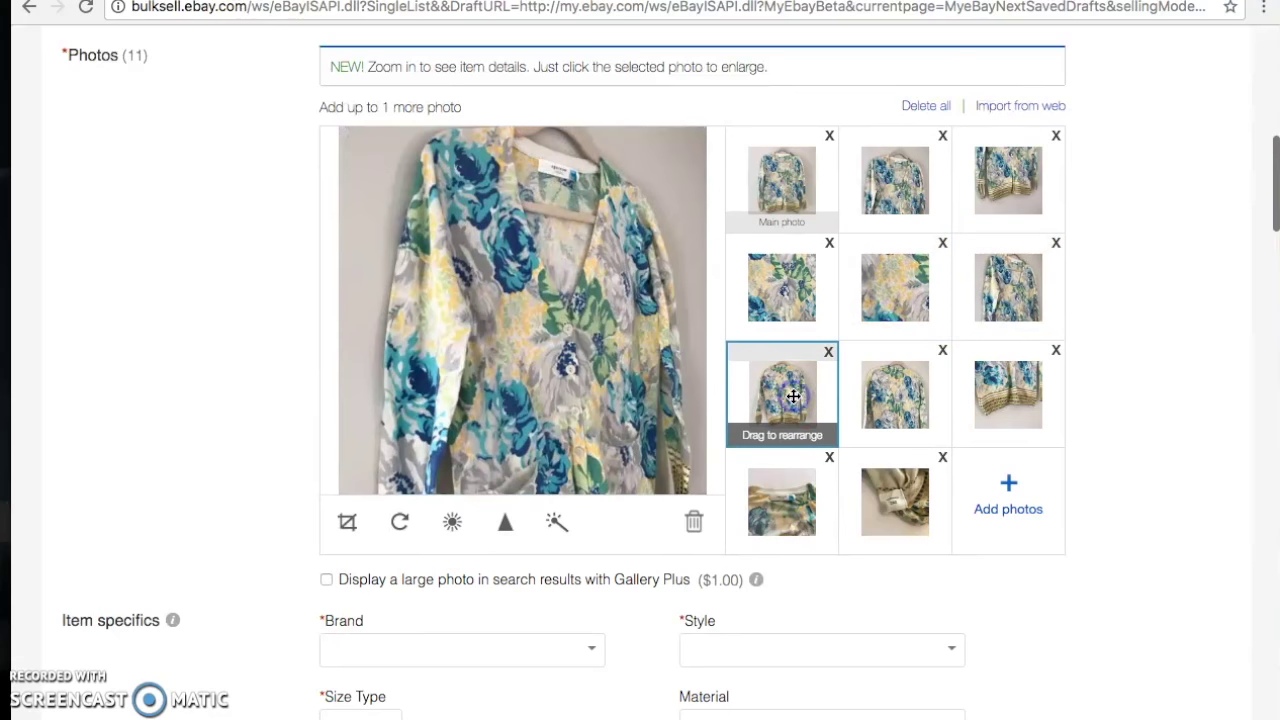
{"action": "left_click", "coordinate": [881, 390]}
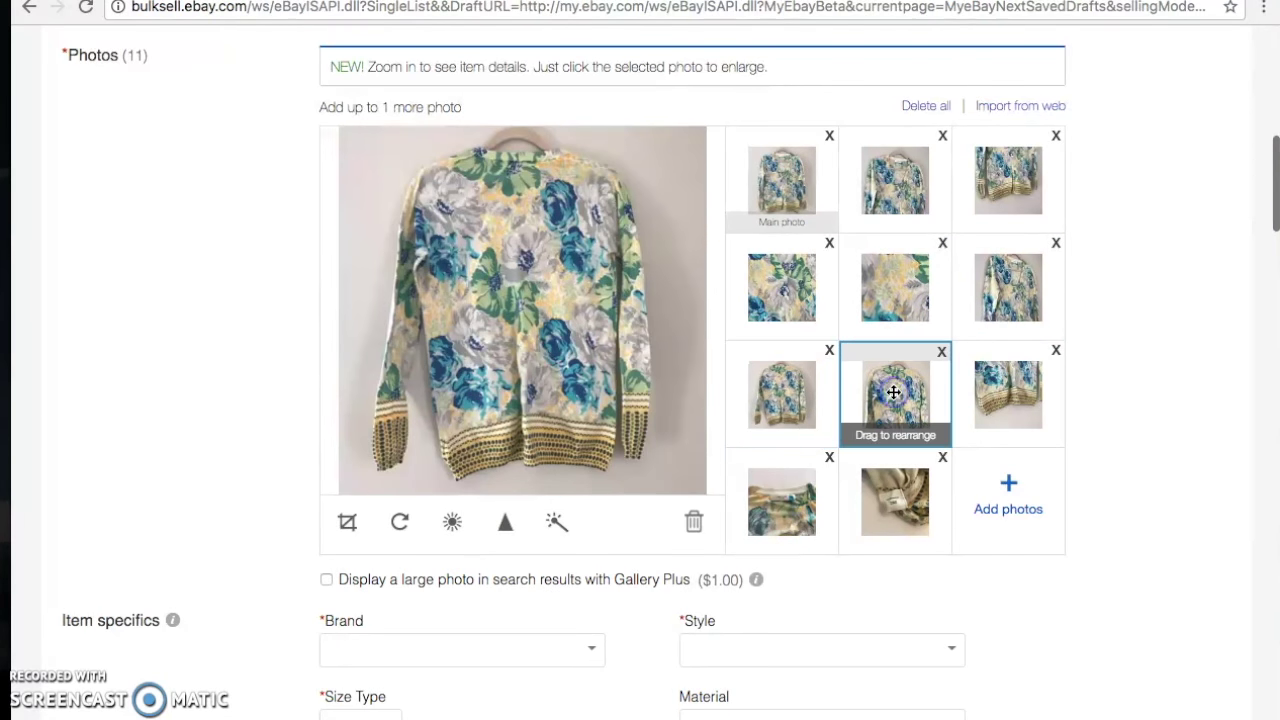
{"action": "left_click", "coordinate": [1001, 391]}
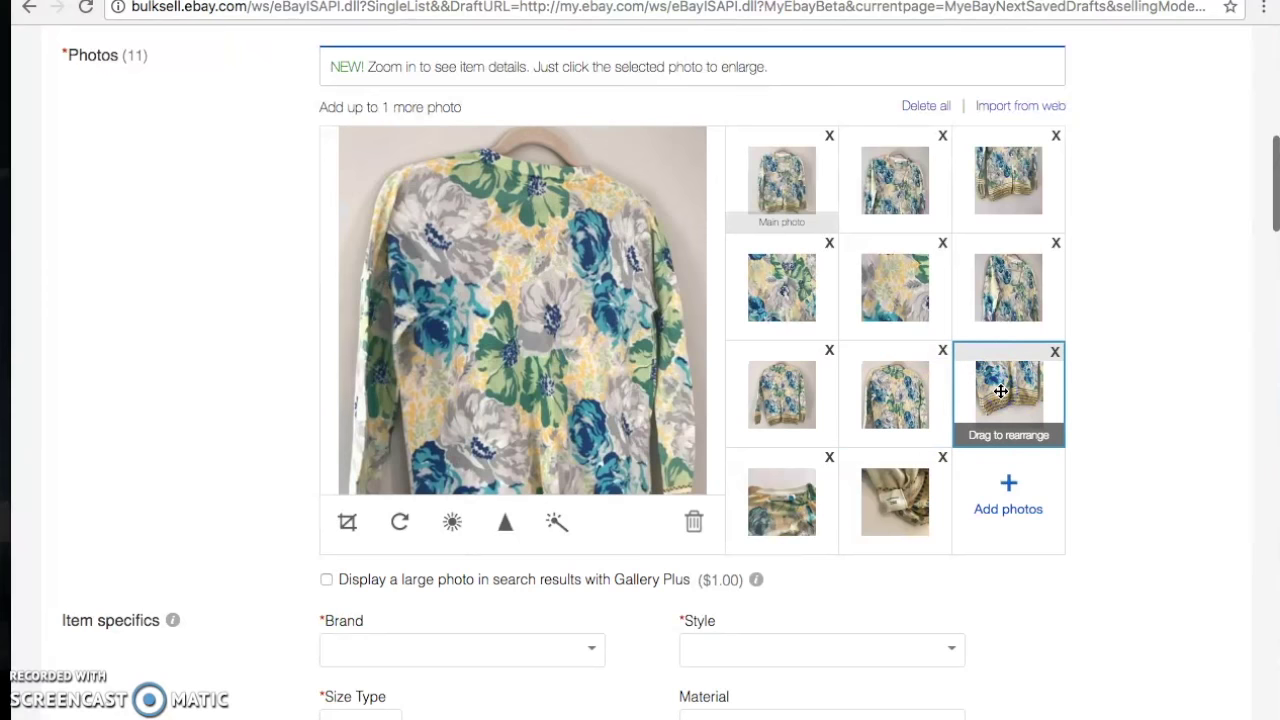
Move the Sparrow neck-label photo to second place after the main photo and preview the fabric tag photo
{"action": "left_click_drag", "start_coordinate": [1001, 391], "coordinate": [900, 187]}
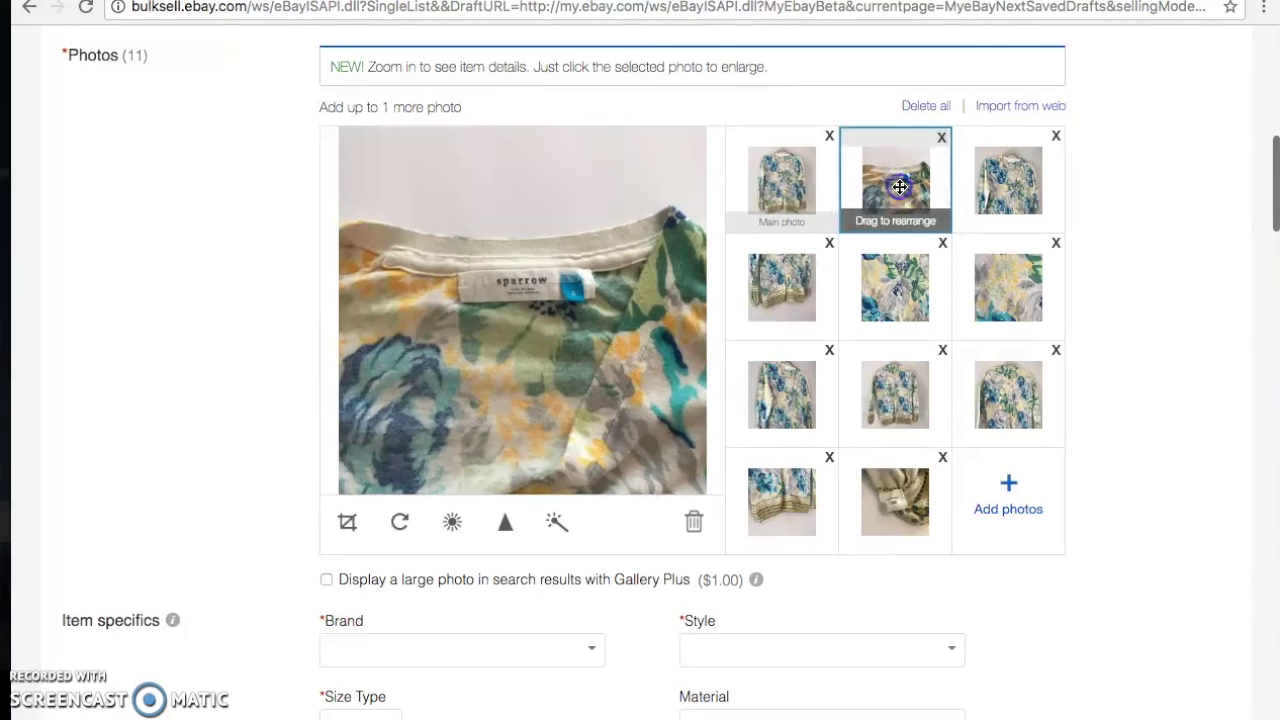
{"action": "left_click_drag", "start_coordinate": [857, 543], "coordinate": [884, 492]}
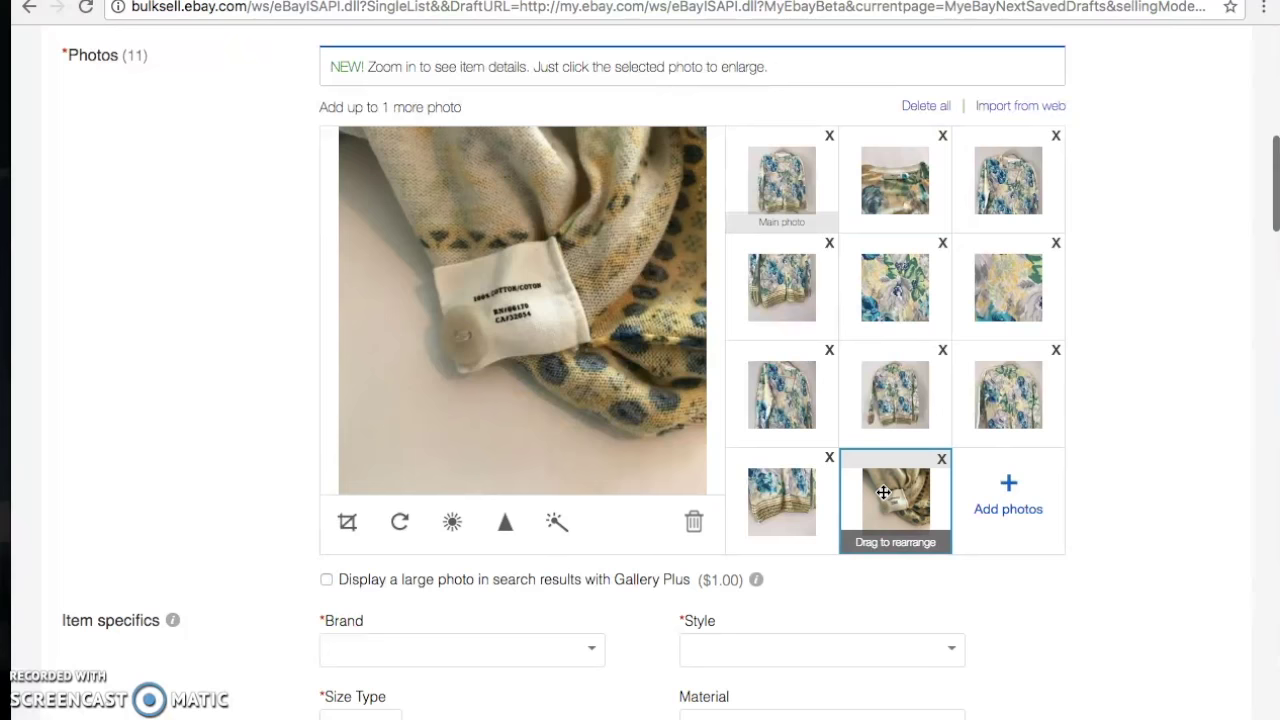
Set the item specifics' brand to Anthropologie and the style to Cardigan
{"action": "scroll", "coordinate": [884, 492], "scroll_direction": "down", "scroll_amount": 3}
{"action": "left_click", "coordinate": [521, 477]}
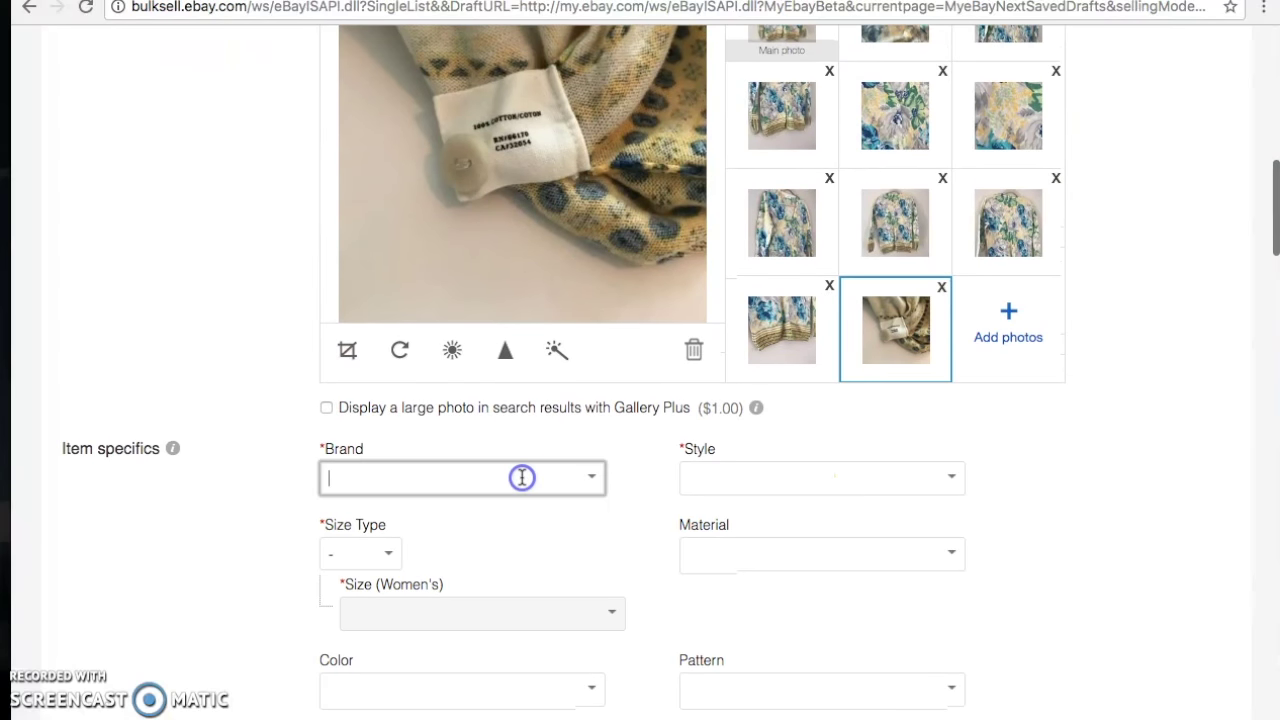
{"action": "type", "text": "Anth"}
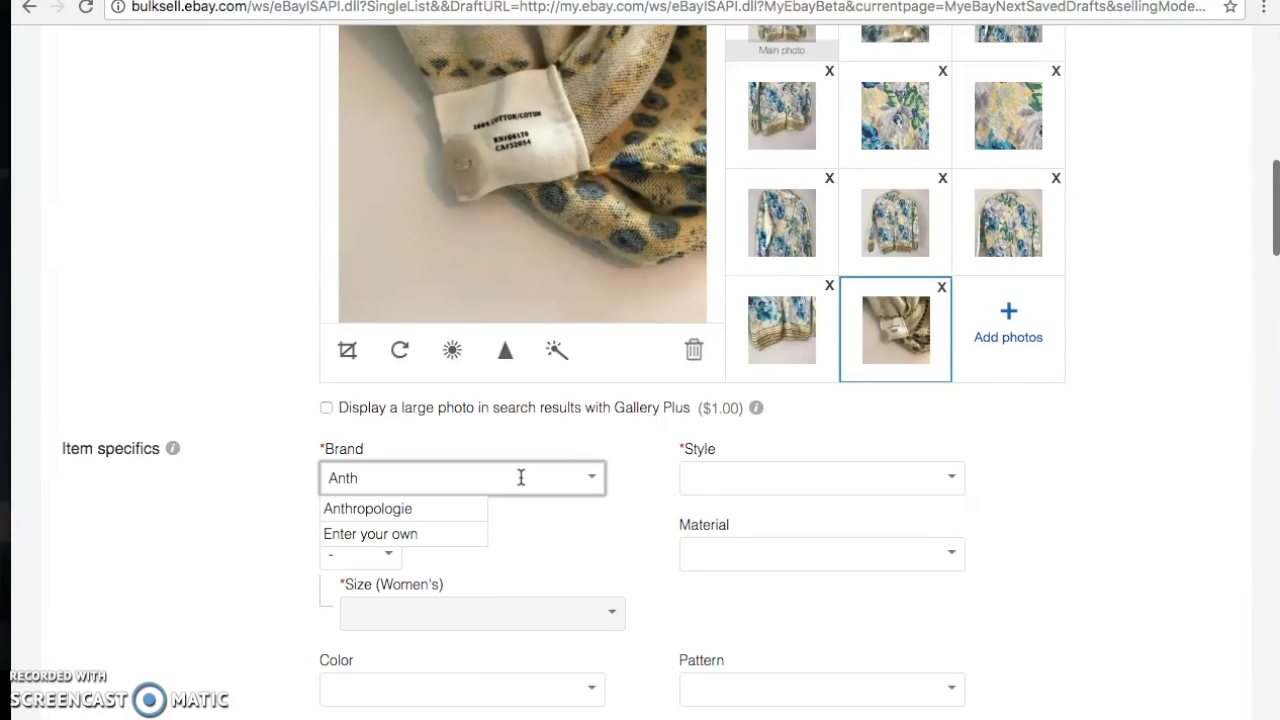
{"action": "left_click", "coordinate": [451, 510]}
{"action": "scroll", "coordinate": [451, 514], "scroll_direction": "down", "scroll_amount": 1}
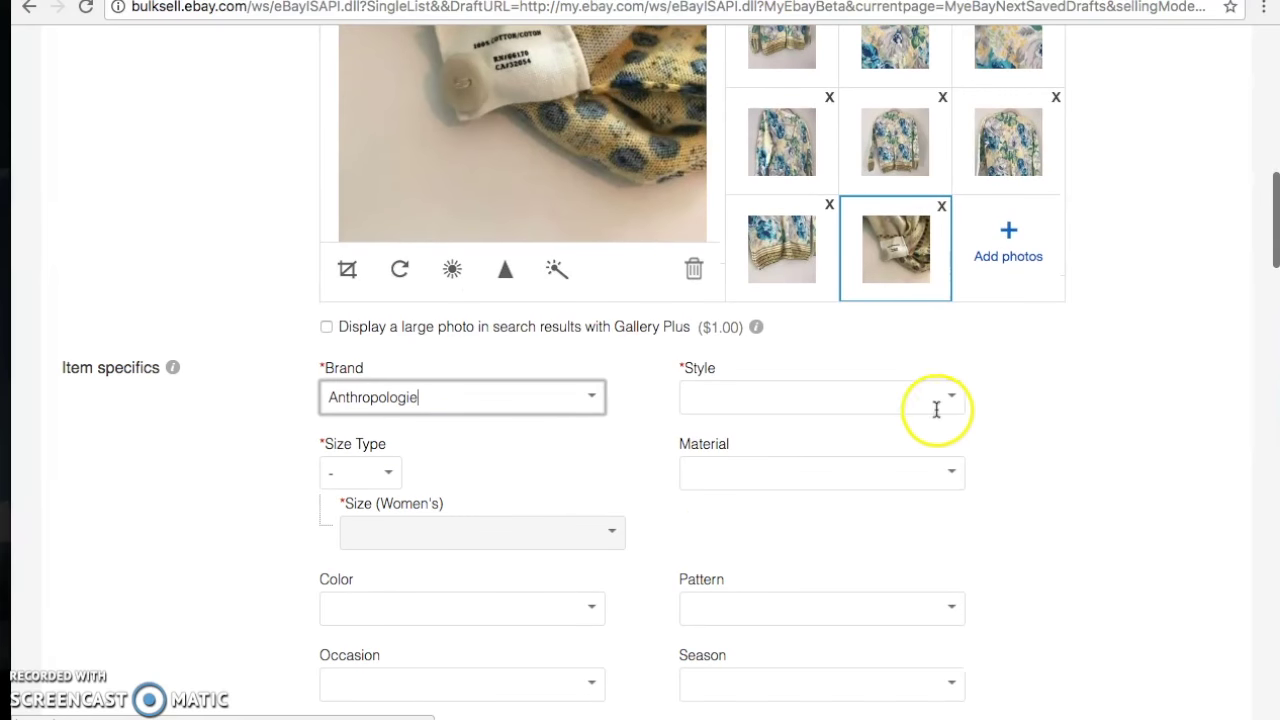
{"action": "left_click", "coordinate": [953, 399]}
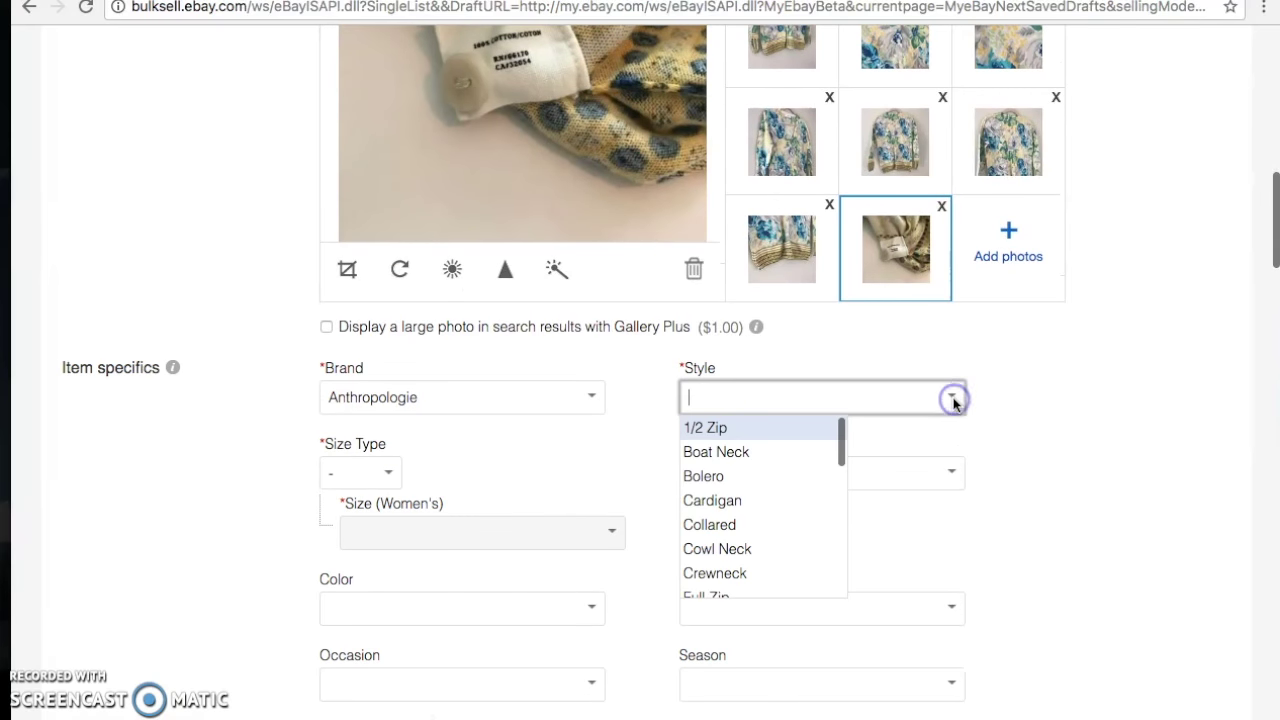
{"action": "left_click", "coordinate": [801, 498]}
Set the size type to Regular and the women's size to S
{"action": "scroll", "coordinate": [791, 509], "scroll_direction": "down", "scroll_amount": 1}
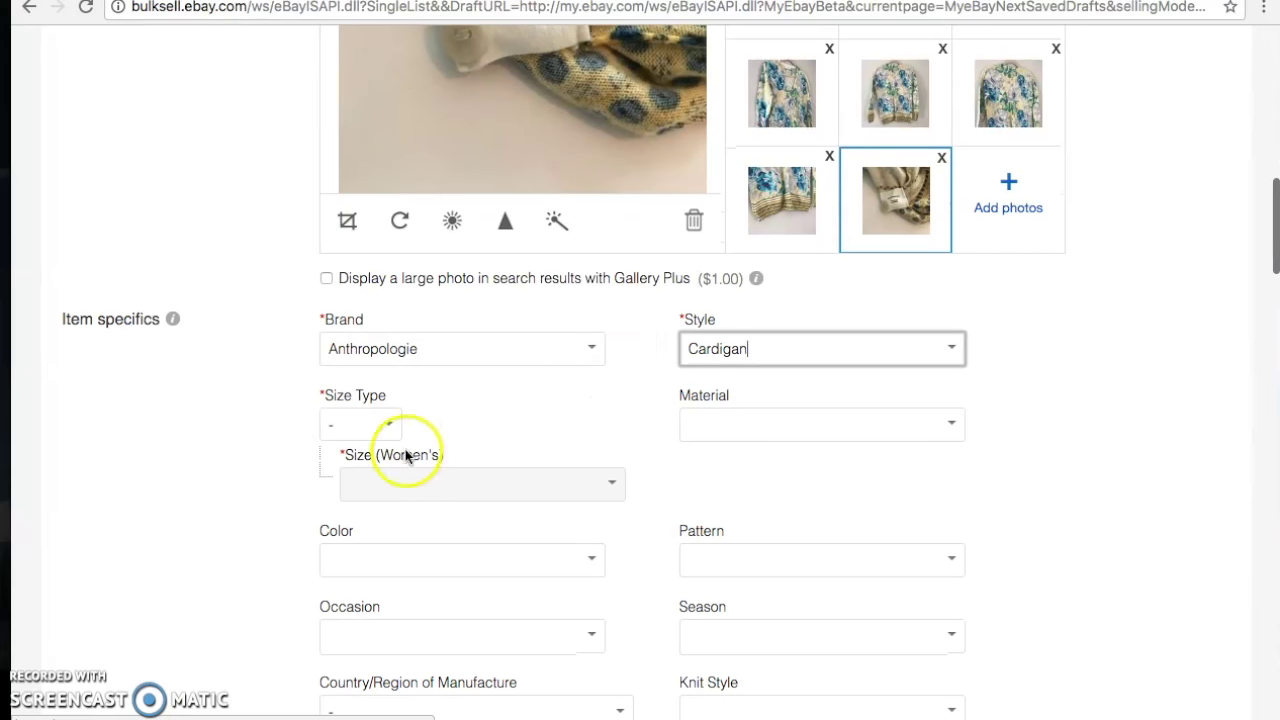
{"action": "left_click", "coordinate": [385, 424]}
{"action": "left_click", "coordinate": [383, 443]}
{"action": "left_click", "coordinate": [612, 484]}
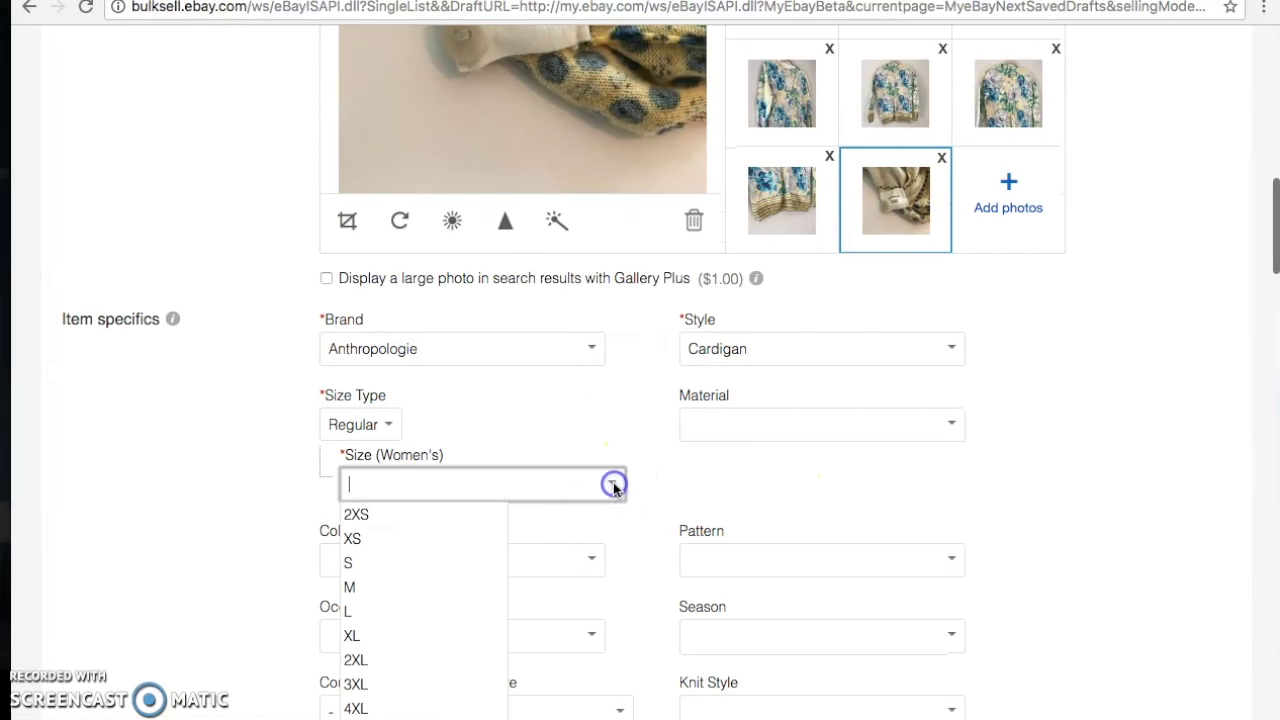
{"action": "left_click", "coordinate": [472, 562]}
Set the cardigan's material to 100% Cotton and its color to Multi-Color
{"action": "scroll", "coordinate": [474, 562], "scroll_direction": "down", "scroll_amount": 2}
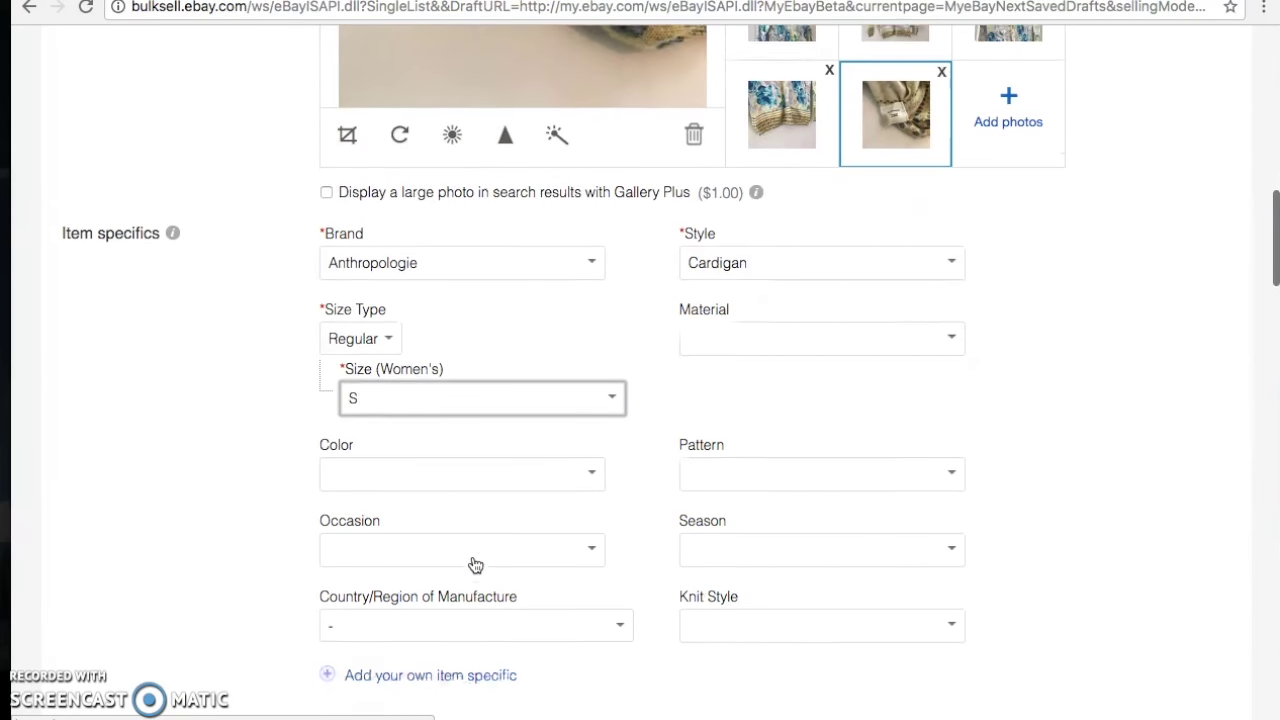
{"action": "left_click", "coordinate": [946, 334]}
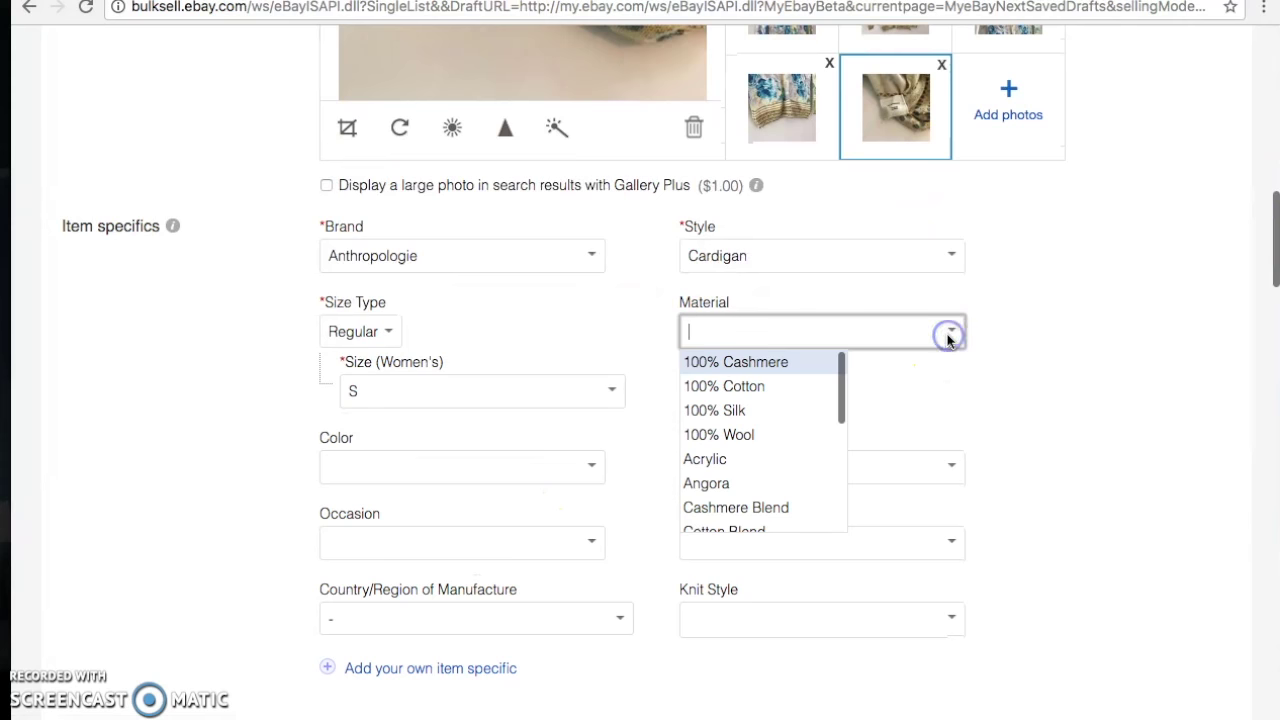
{"action": "left_click", "coordinate": [802, 388]}
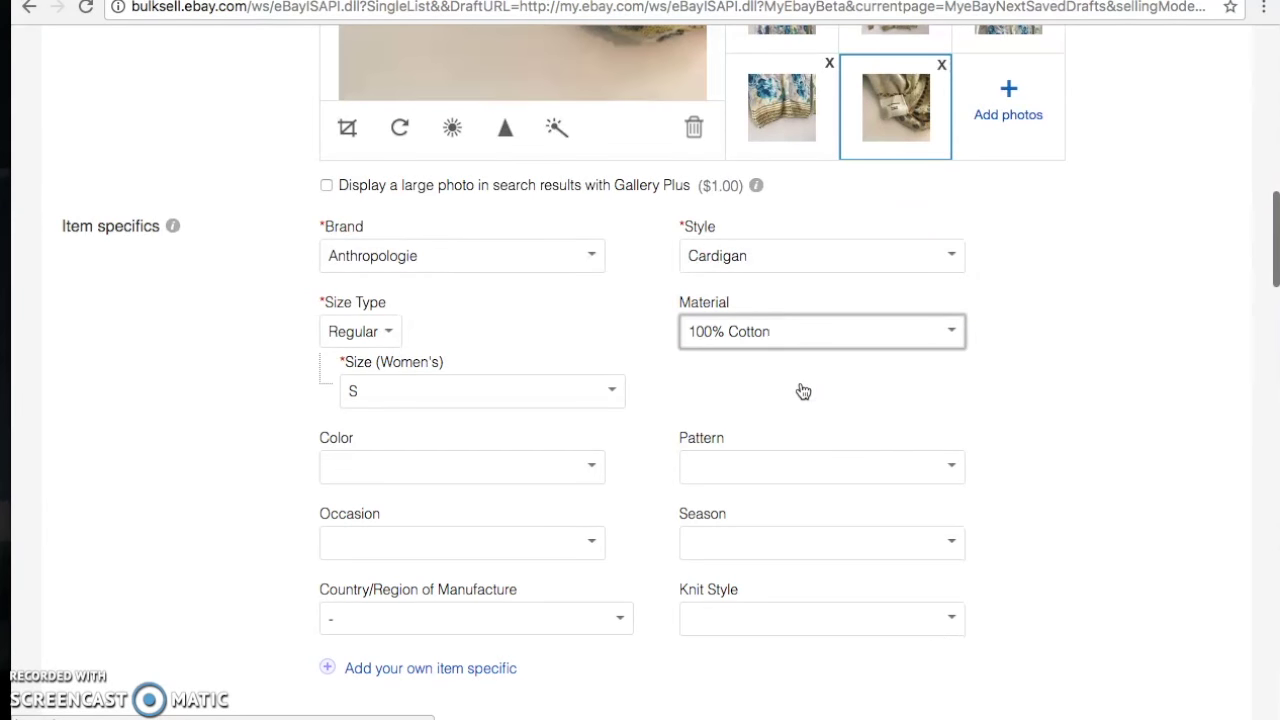
{"action": "scroll", "coordinate": [803, 391], "scroll_direction": "down", "scroll_amount": 2}
{"action": "left_click", "coordinate": [589, 362]}
{"action": "scroll", "coordinate": [443, 475], "scroll_direction": "down", "scroll_amount": 3}
{"action": "left_click", "coordinate": [421, 438]}
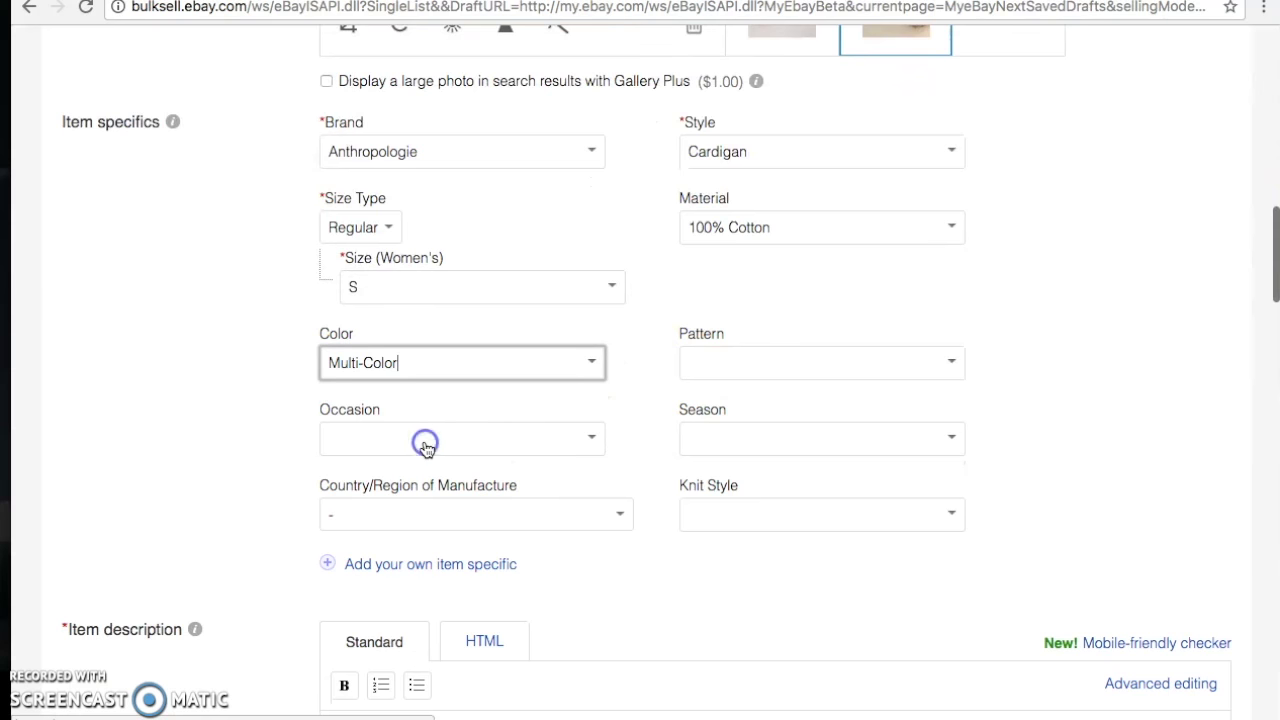
Set the cardigan's pattern to Floral and look over the available occasion choices
{"action": "scroll", "coordinate": [470, 386], "scroll_direction": "down", "scroll_amount": 1}
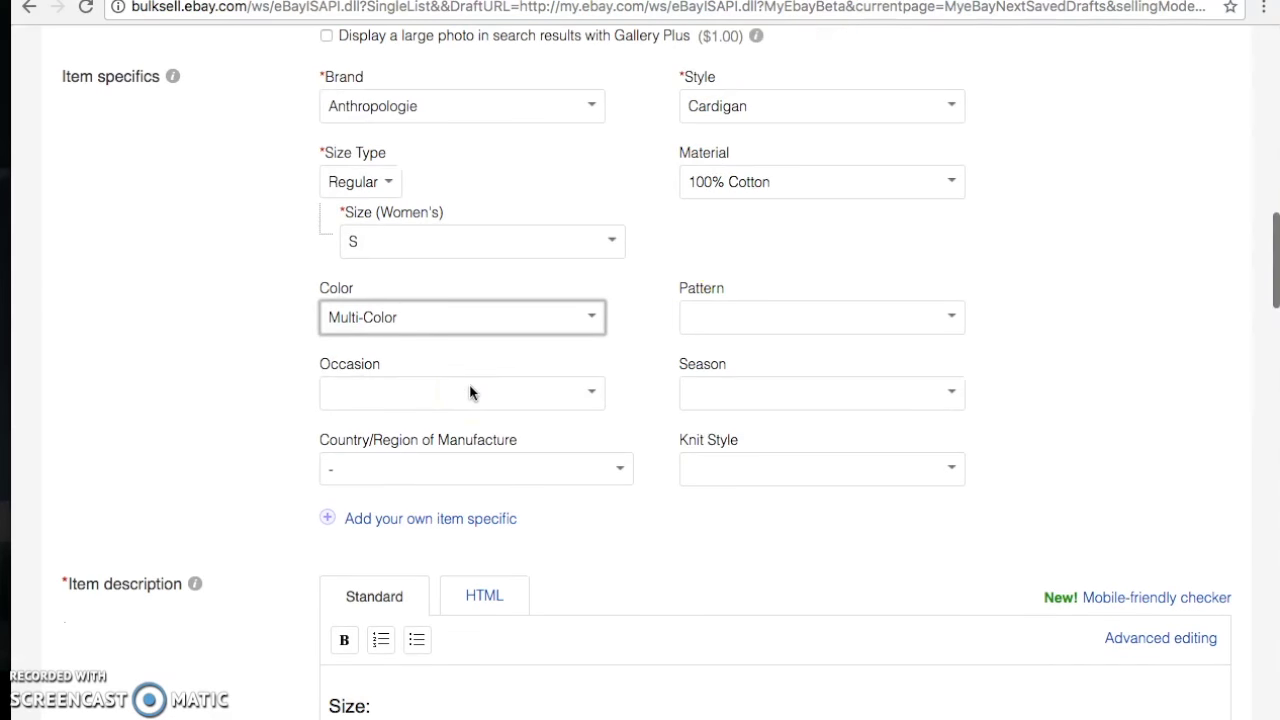
{"action": "left_click", "coordinate": [955, 314]}
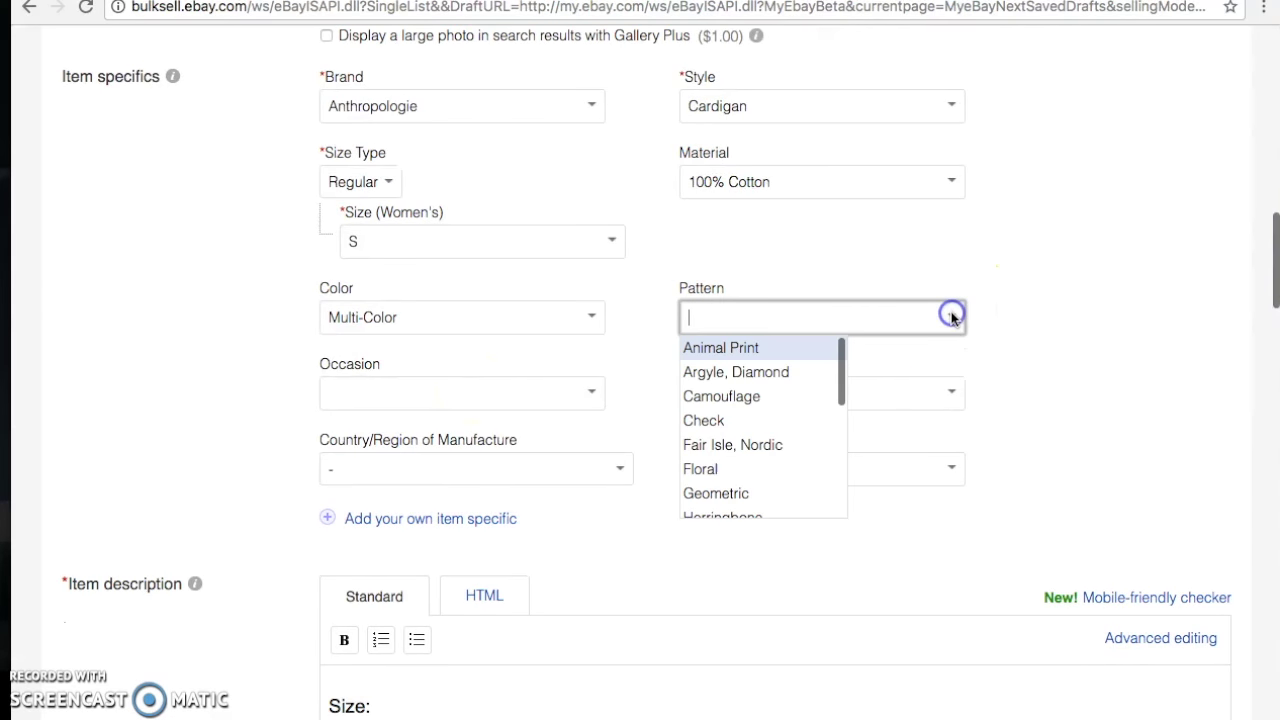
{"action": "left_click", "coordinate": [766, 474]}
{"action": "left_click", "coordinate": [593, 396]}
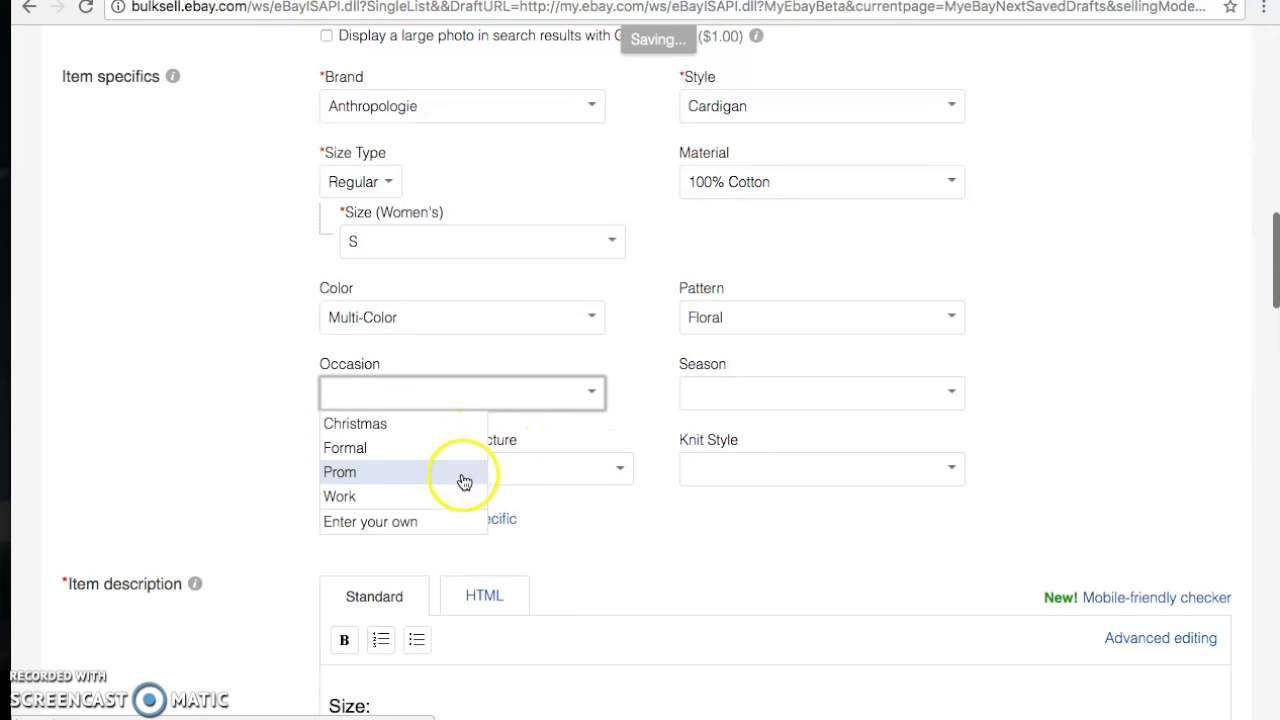
{"action": "left_click", "coordinate": [562, 441]}
{"action": "scroll", "coordinate": [563, 440], "scroll_direction": "down", "scroll_amount": 2}
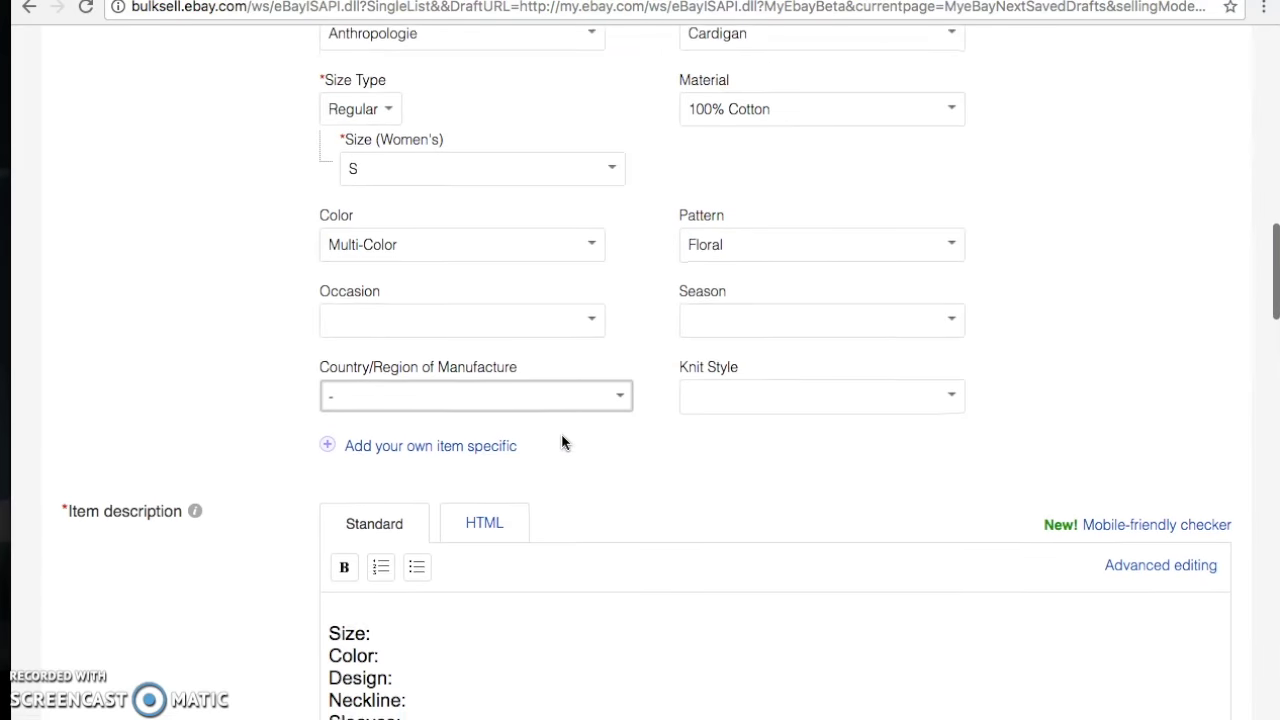
{"action": "left_click", "coordinate": [951, 276]}
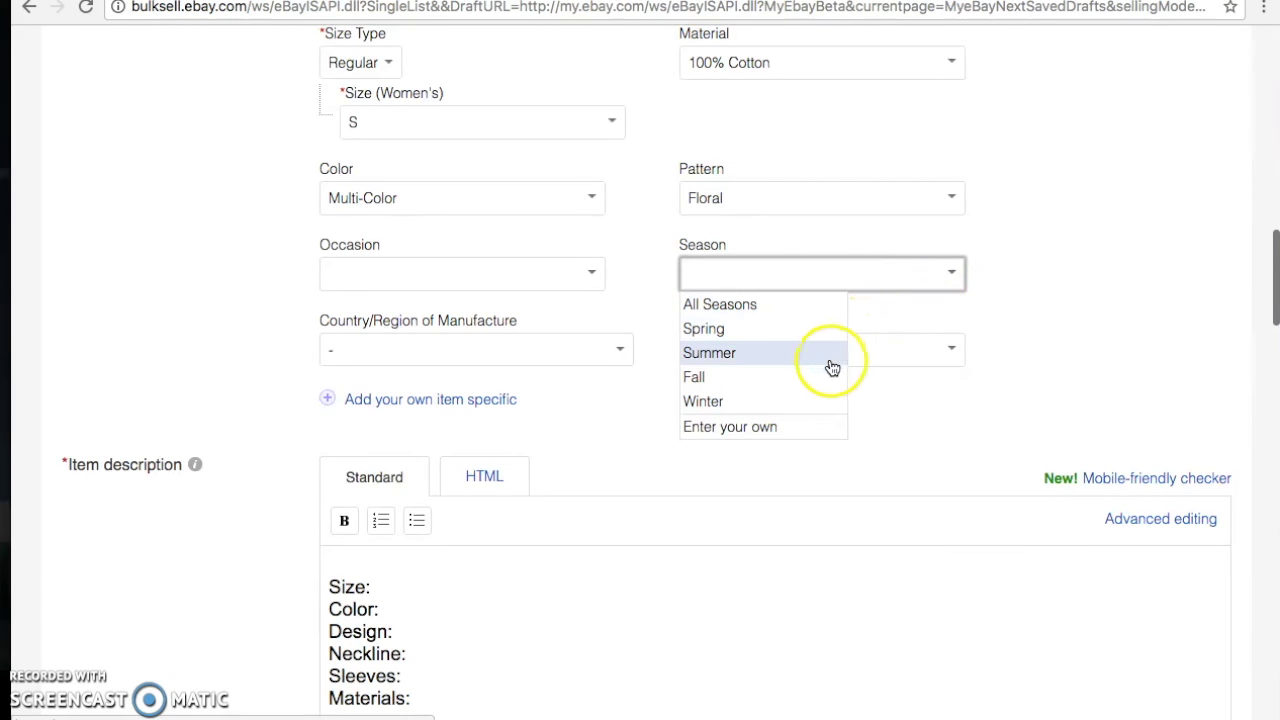
{"action": "left_click", "coordinate": [816, 305]}
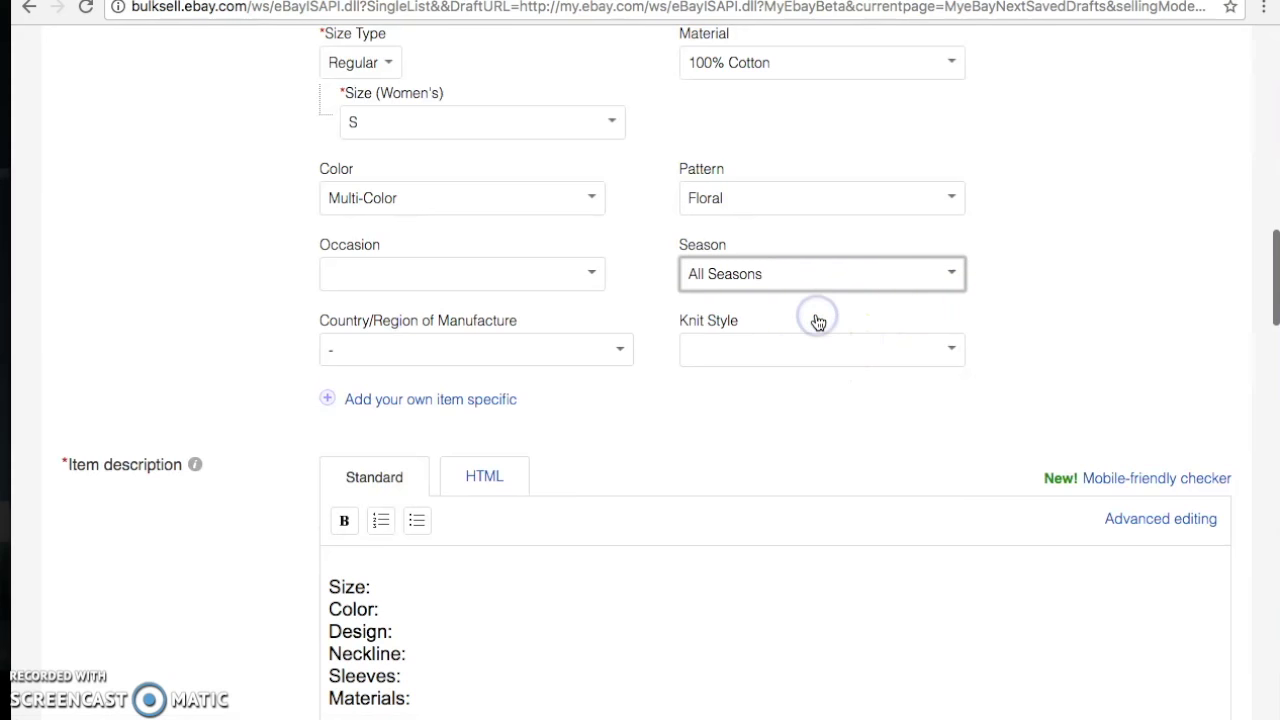
{"action": "left_click", "coordinate": [951, 276]}
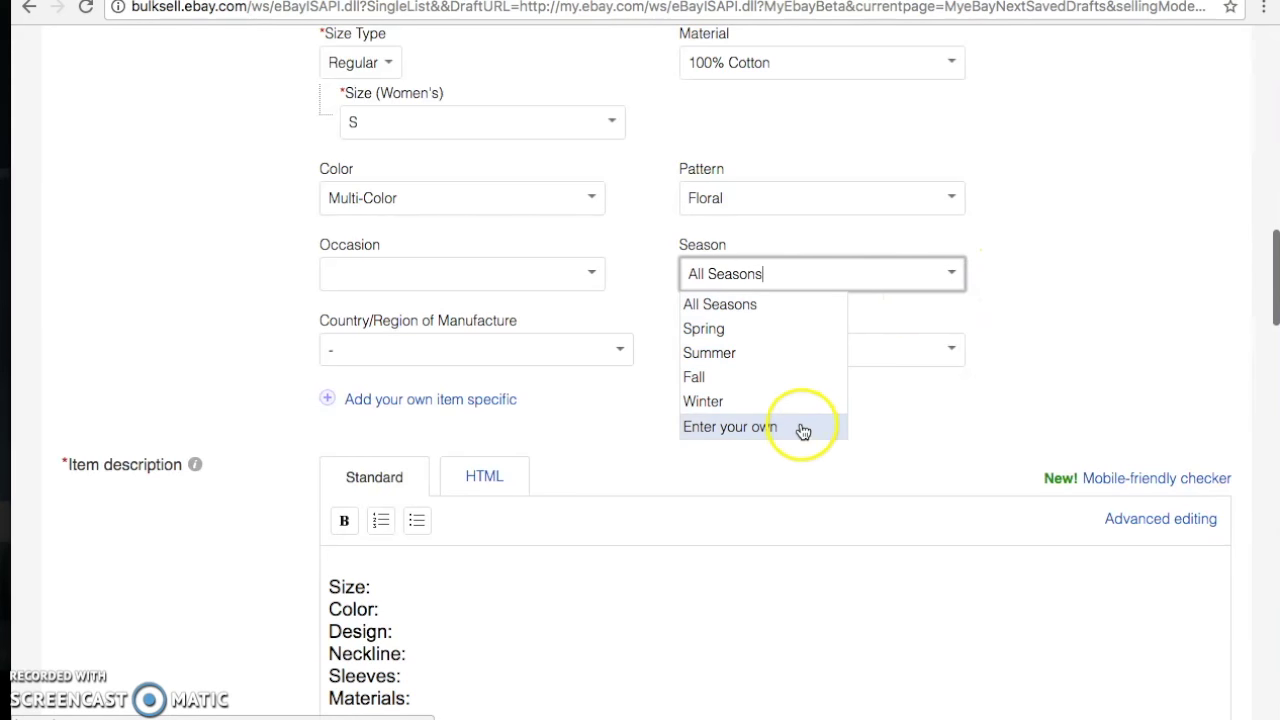
{"action": "left_click", "coordinate": [803, 427]}
Set the cardigan's knit style to Thin
{"action": "scroll", "coordinate": [1020, 285], "scroll_direction": "down", "scroll_amount": 2}
{"action": "left_click", "coordinate": [952, 255]}
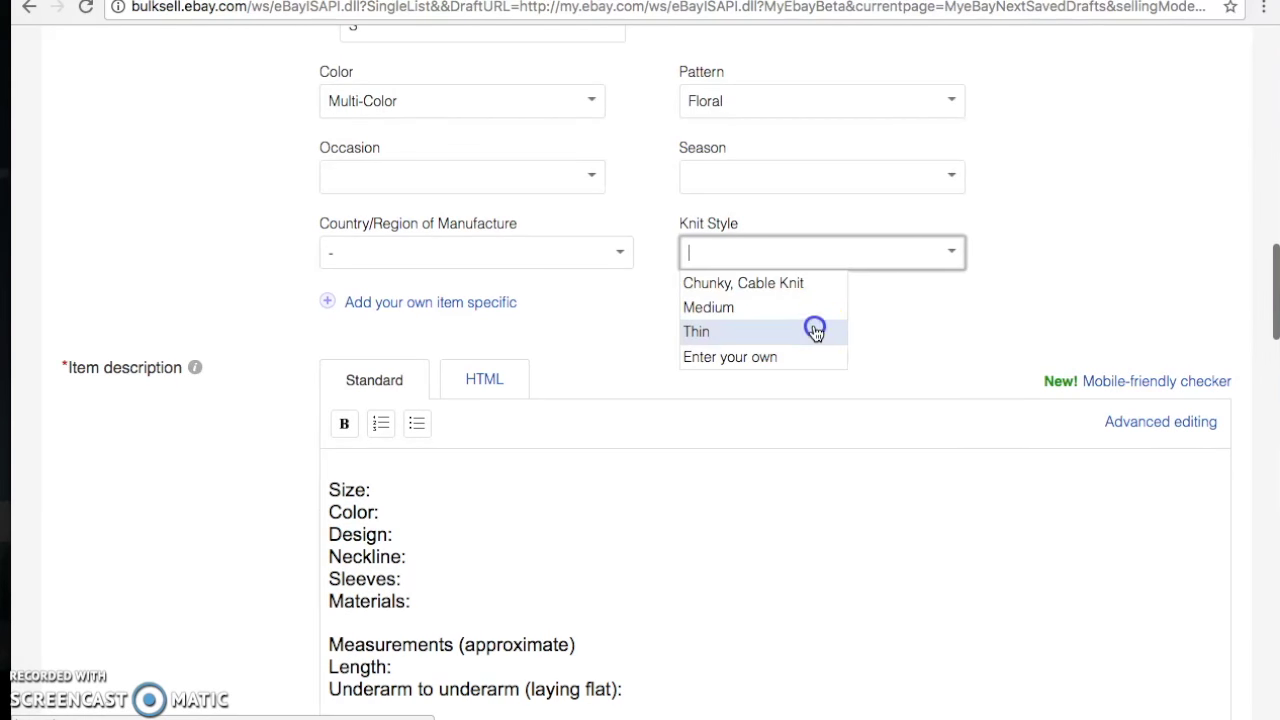
{"action": "left_click", "coordinate": [817, 332]}
Start the item description with the heading "Anthropologie Sparrow Women's Cardigan" and fill in its size as Small
{"action": "scroll", "coordinate": [813, 324], "scroll_direction": "down", "scroll_amount": 3}
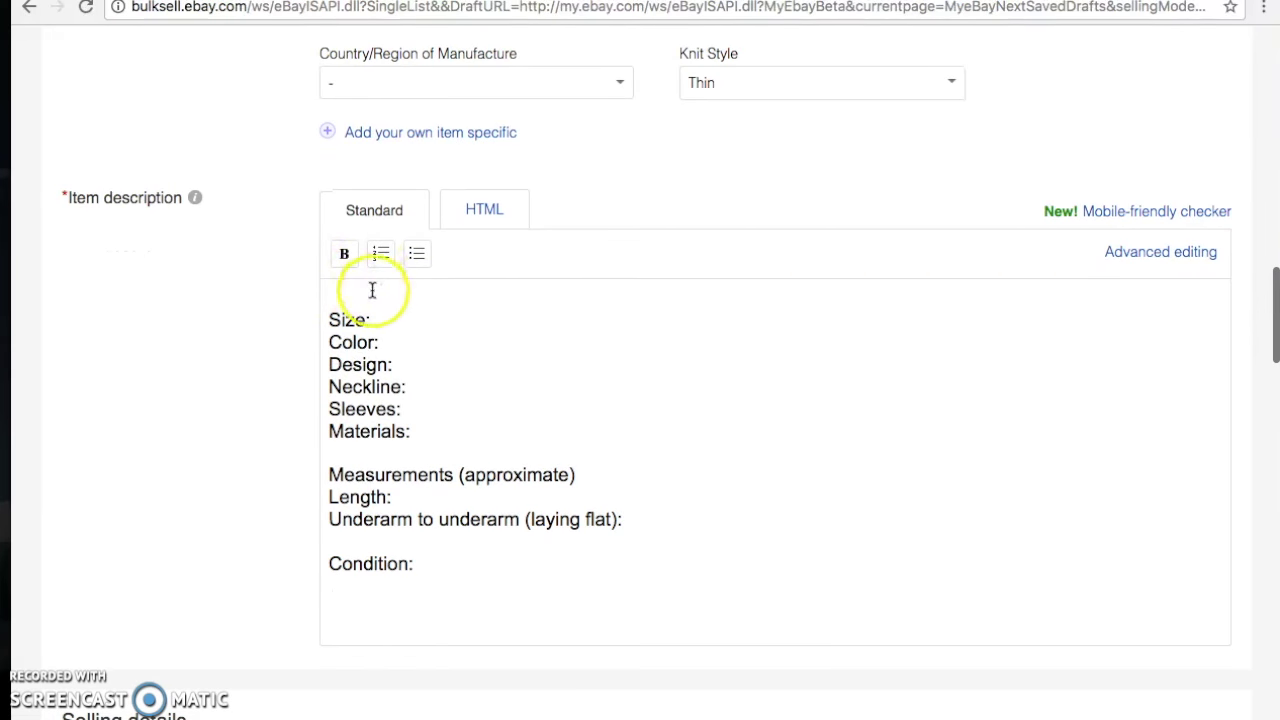
{"action": "left_click", "coordinate": [371, 289]}
{"action": "type", "text": "Ant"}
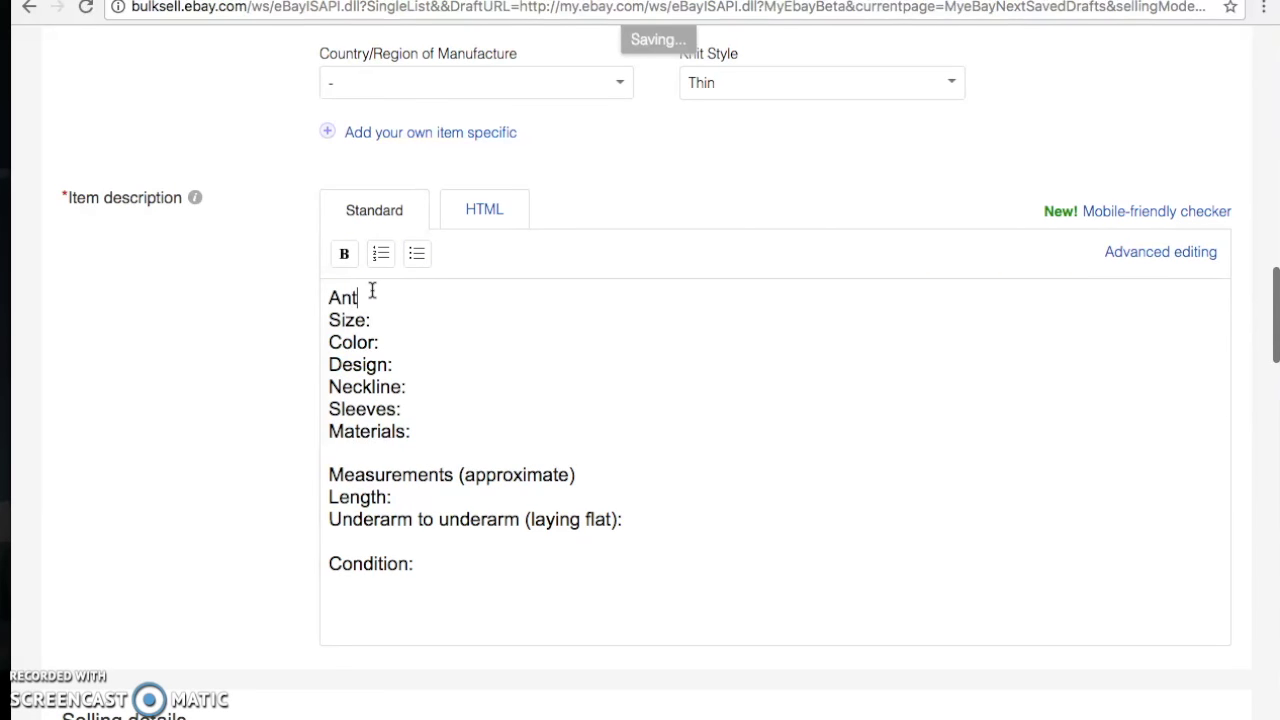
{"action": "type", "text": "hropologie "}
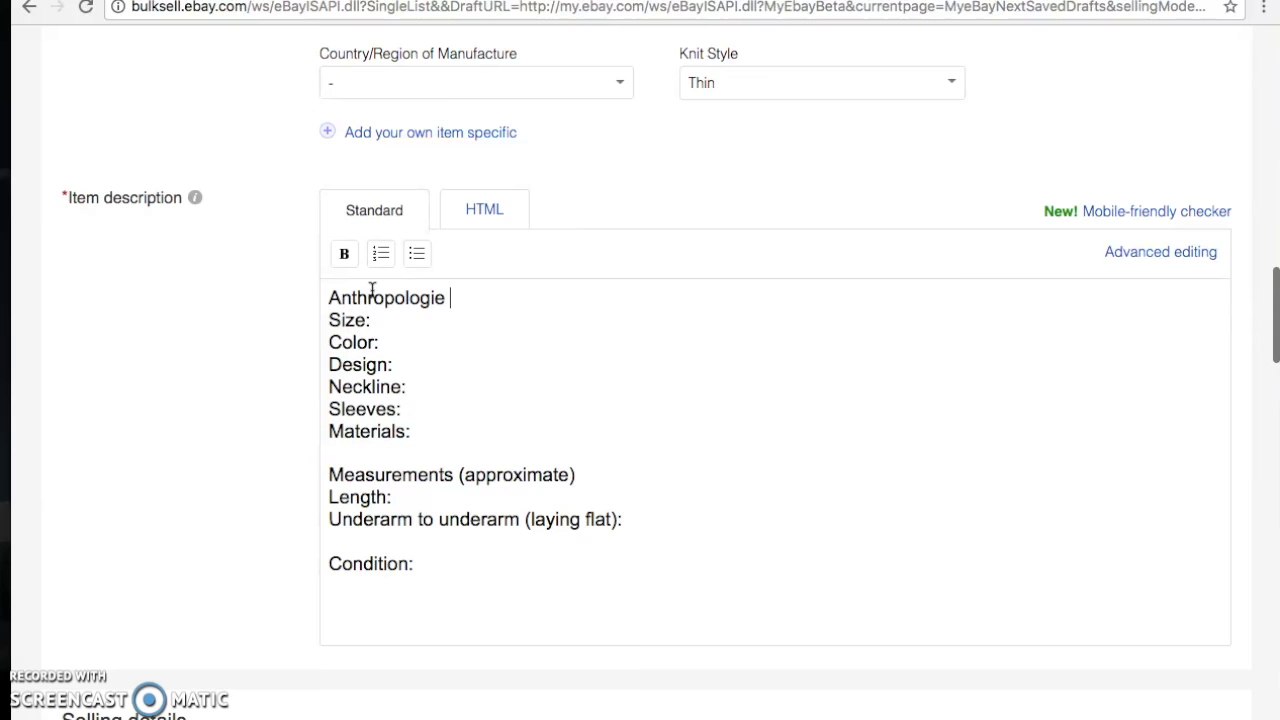
{"action": "type", "text": "Sparrow Women's Cardigan"}
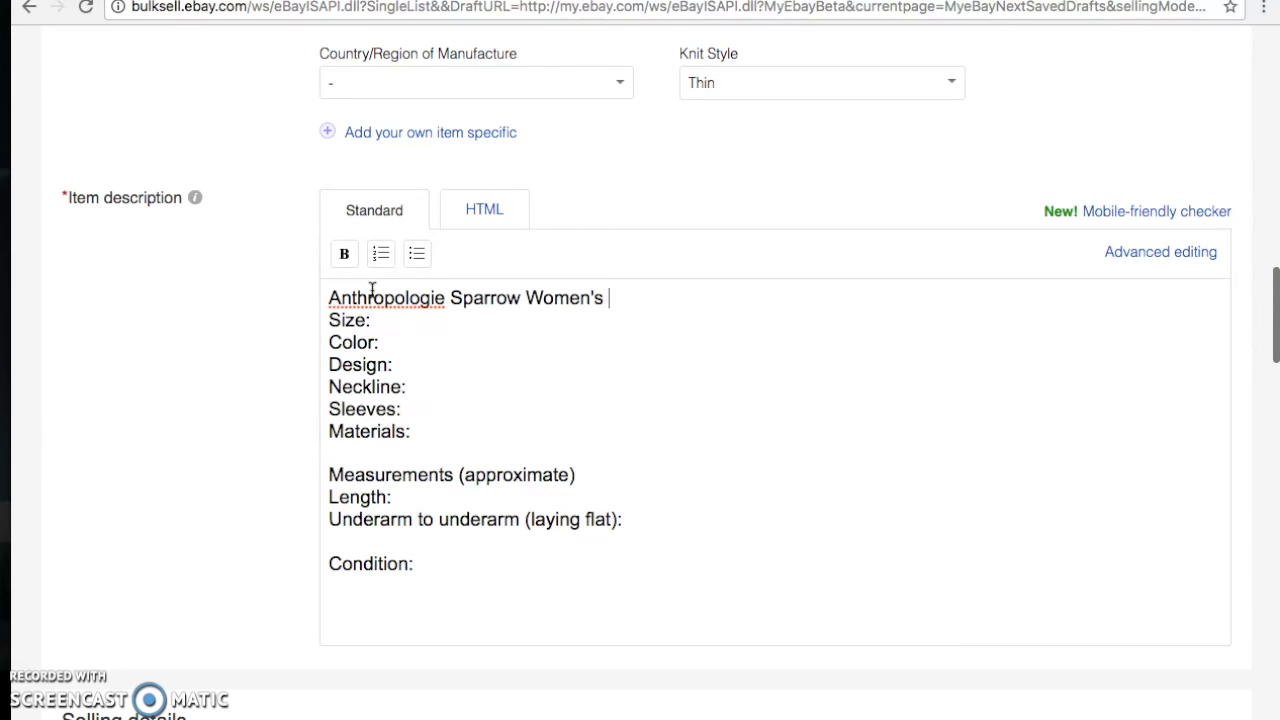
{"action": "left_click", "coordinate": [391, 320]}
{"action": "type", "text": "Small"}
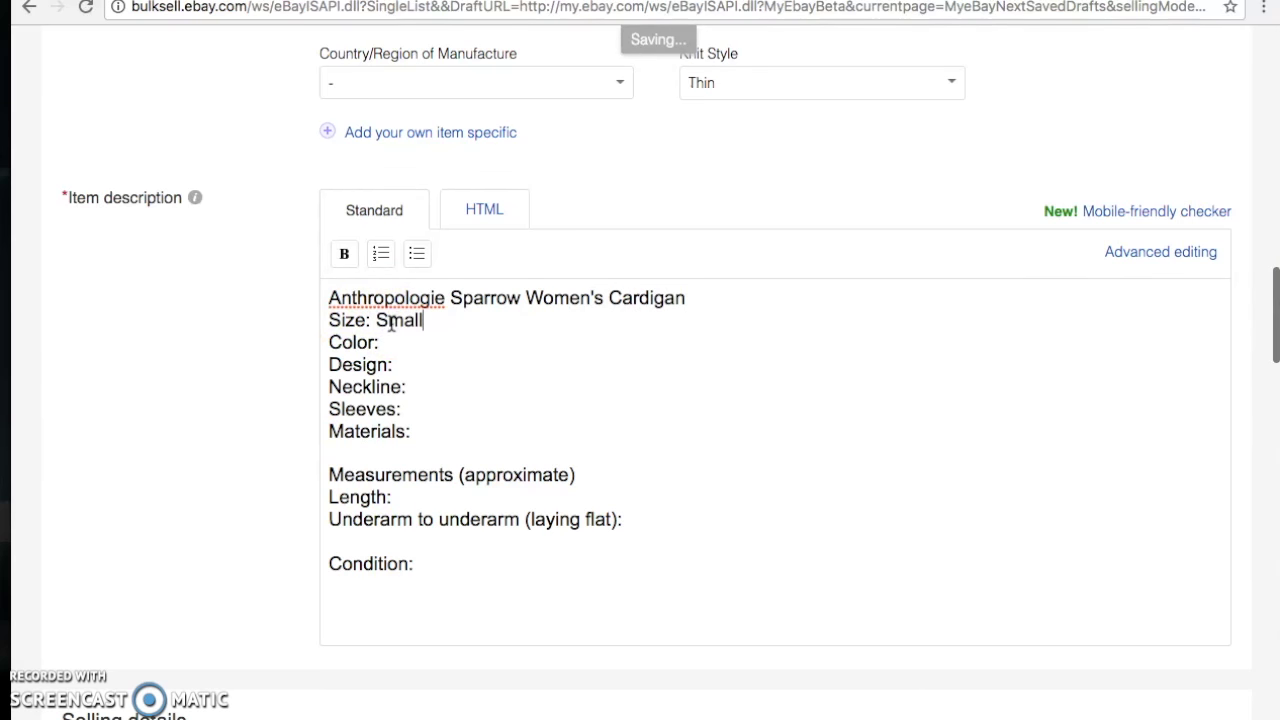
Fill in the description's color line with "Blue, Green, White, Yellow, Gray - Floral and Geometric Design"
{"action": "key", "text": "Down"}
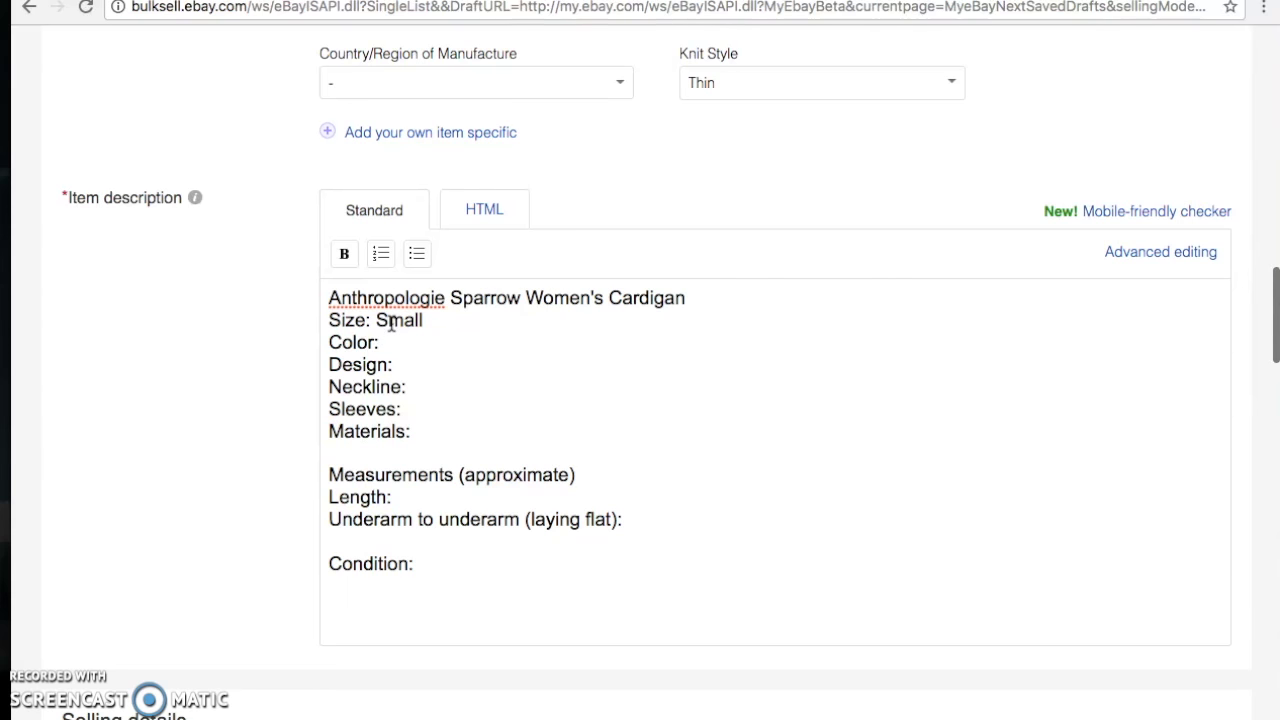
{"action": "type", "text": "Blue, Green, White, Yellow"}
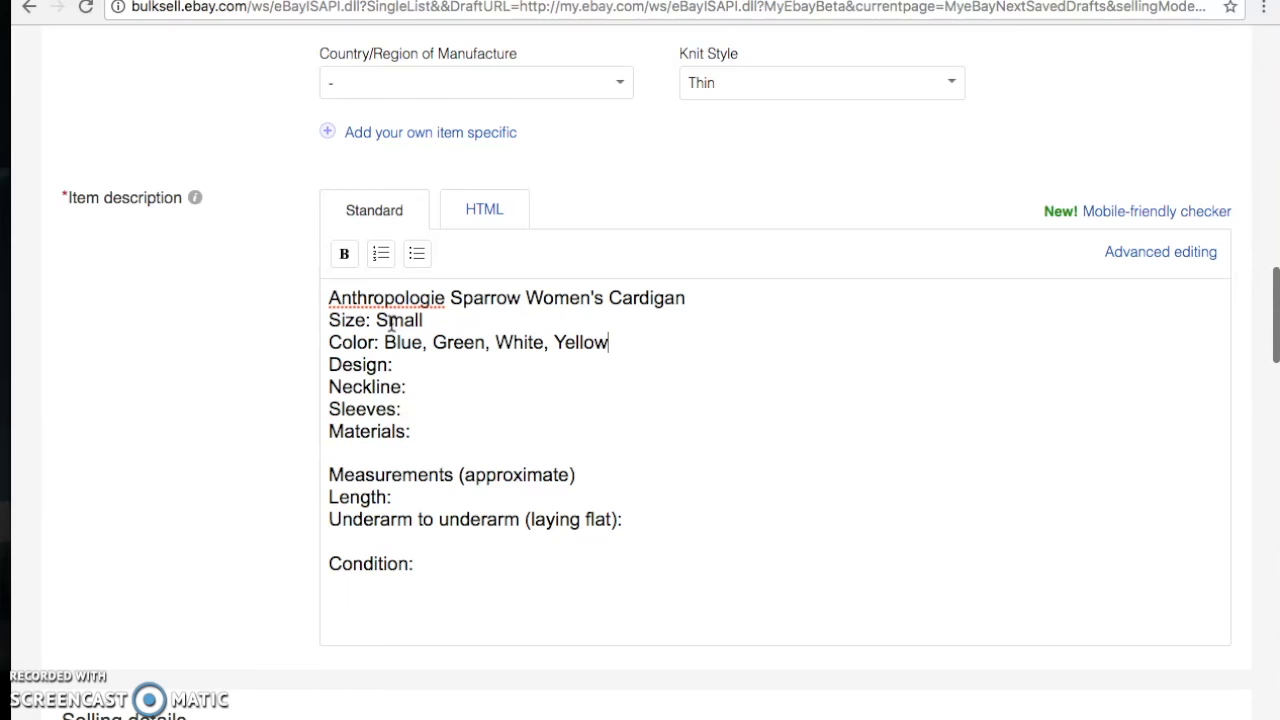
{"action": "type", "text": ", Gray - Flo"}
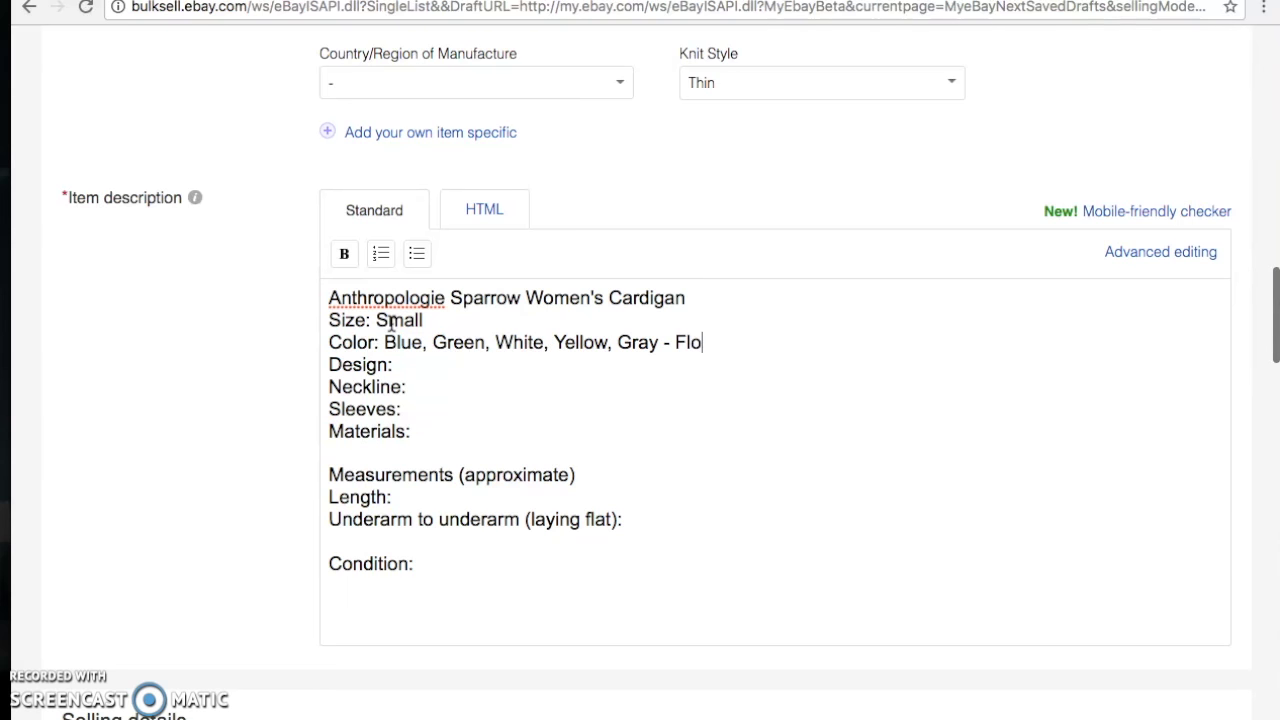
{"action": "type", "text": "ral and Geometric Design"}
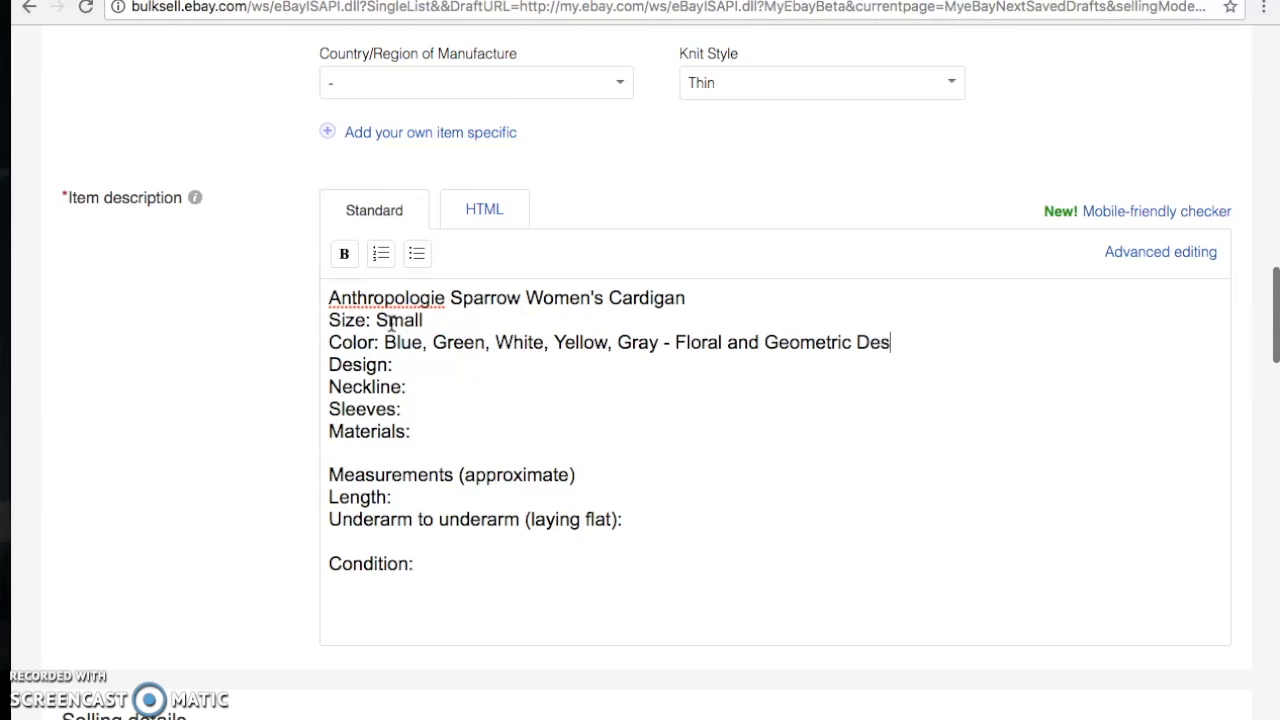
{"action": "left_click", "coordinate": [851, 344]}
{"action": "left_click", "coordinate": [894, 354]}
Fill in the description's design line with "7 Button Closure - Button Up"
{"action": "scroll", "coordinate": [826, 332], "scroll_direction": "down", "scroll_amount": 1}
{"action": "left_click", "coordinate": [469, 329]}
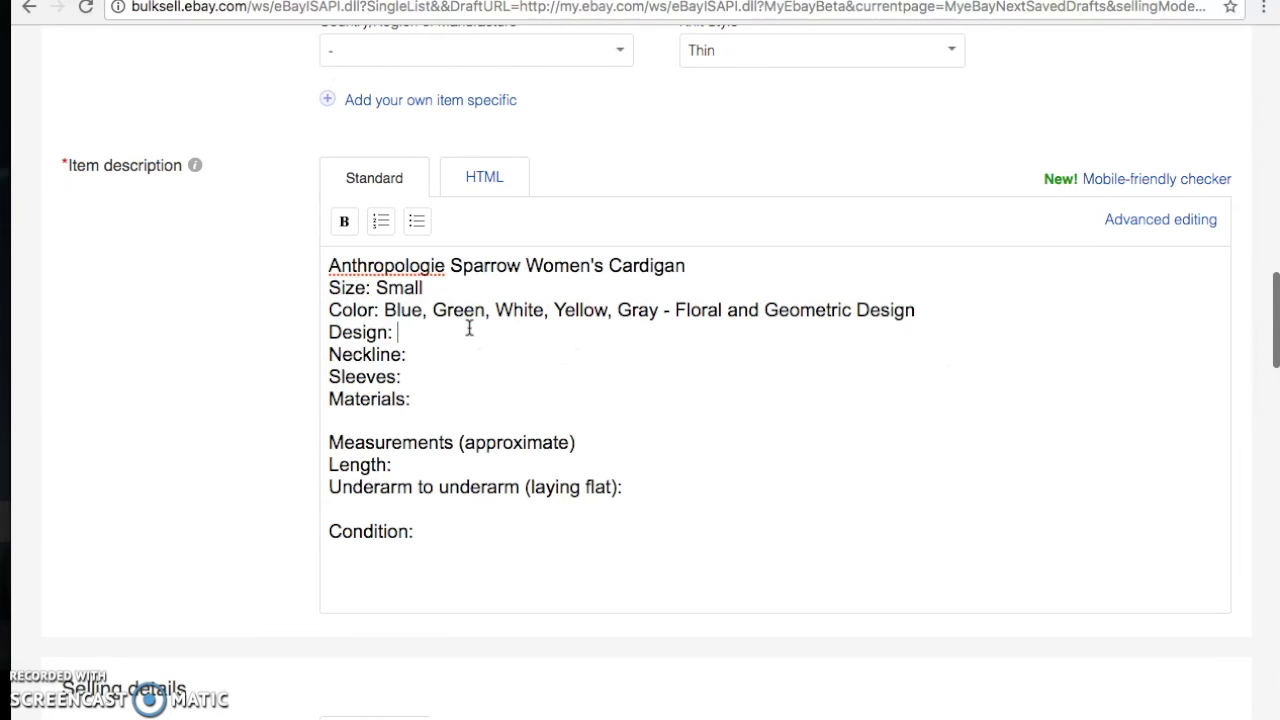
{"action": "type", "text": "7 Button Clos"}
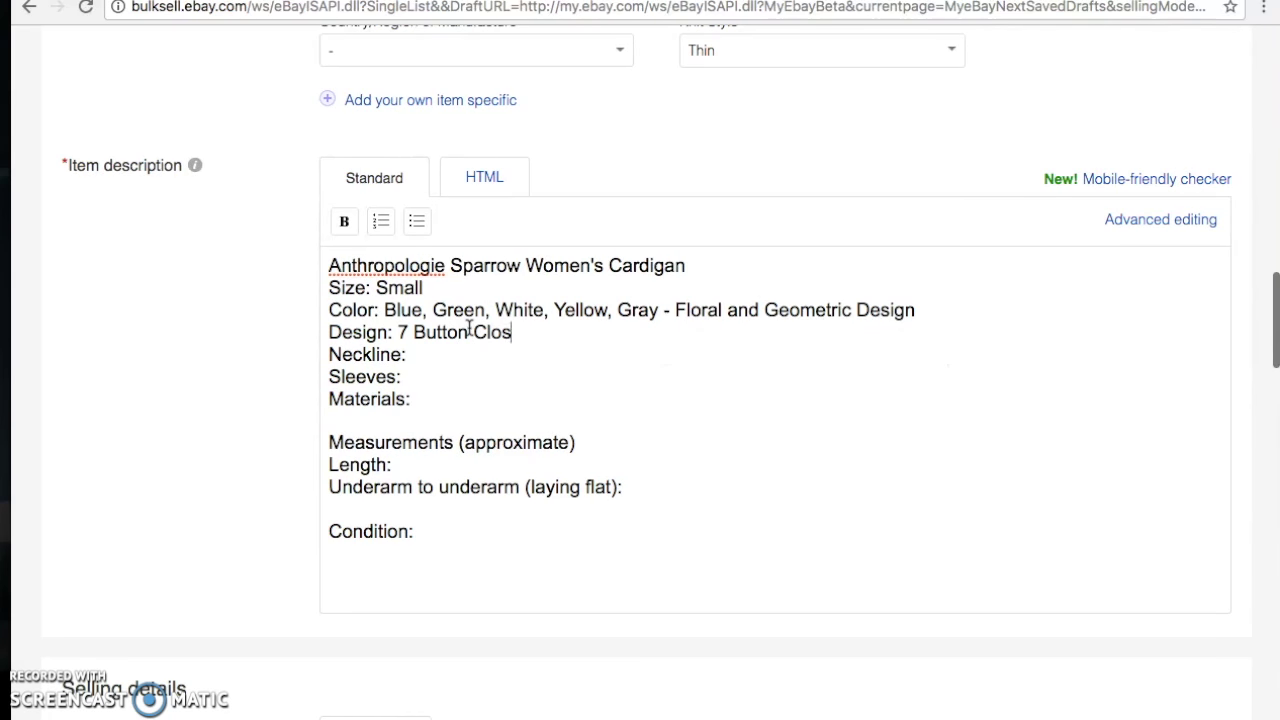
{"action": "type", "text": "ure - Button Up"}
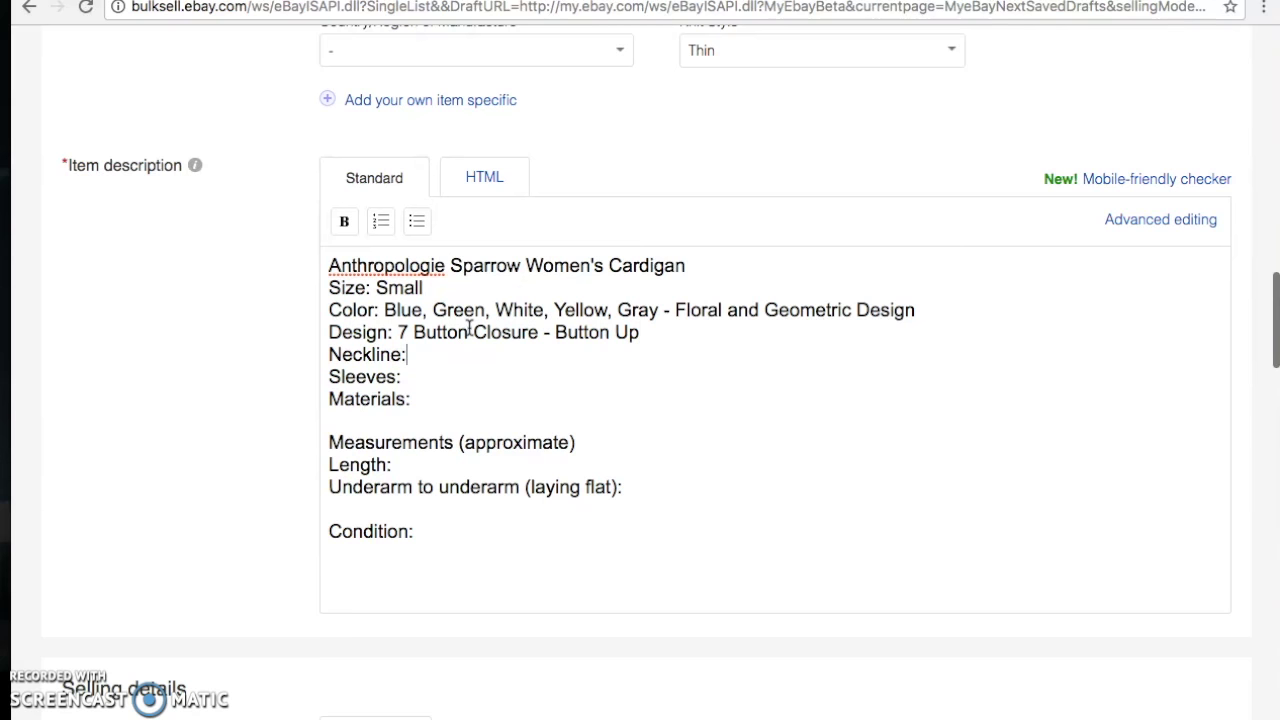
Delete the empty neckline line from the item description so the sleeves line directly follows the design line
{"action": "key", "text": "BackSpace"}
{"action": "key", "text": "BackSpace"}
{"action": "key", "text": "BackSpace"}
{"action": "key", "text": "BackSpace"}
{"action": "key", "text": "BackSpace"}
{"action": "key", "text": "BackSpace"}
{"action": "key", "text": "BackSpace"}
{"action": "key", "text": "BackSpace"}
{"action": "key", "text": "BackSpace"}
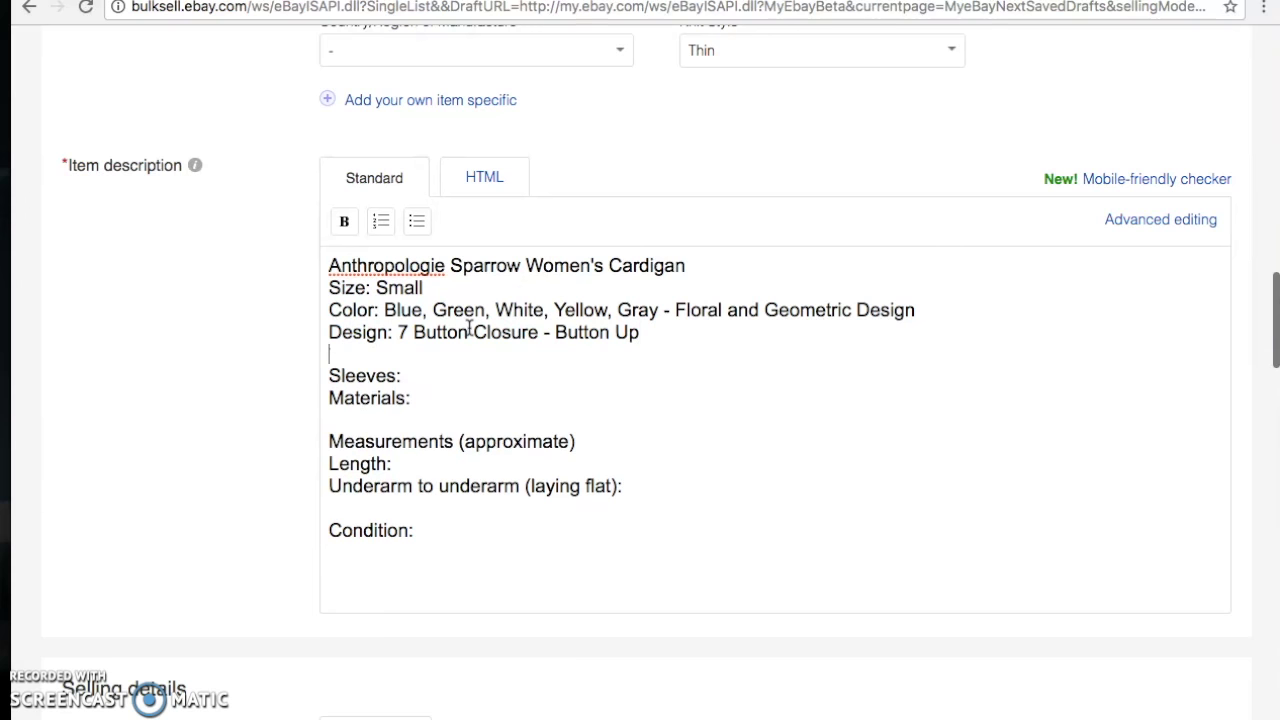
{"action": "key", "text": "BackSpace"}
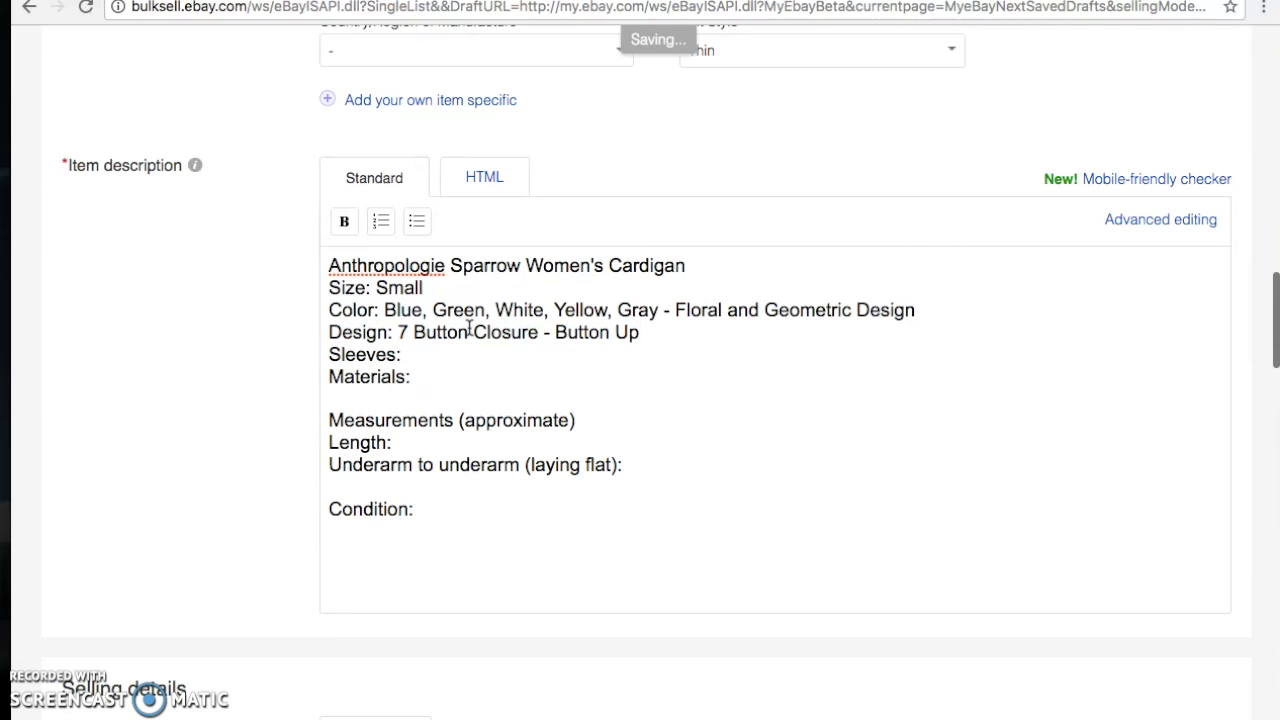
Fill in the description's sleeves as "Long Sleeves" and its materials as "100% Cotton"
{"action": "key", "text": "Down"}
{"action": "type", "text": "Lo"}
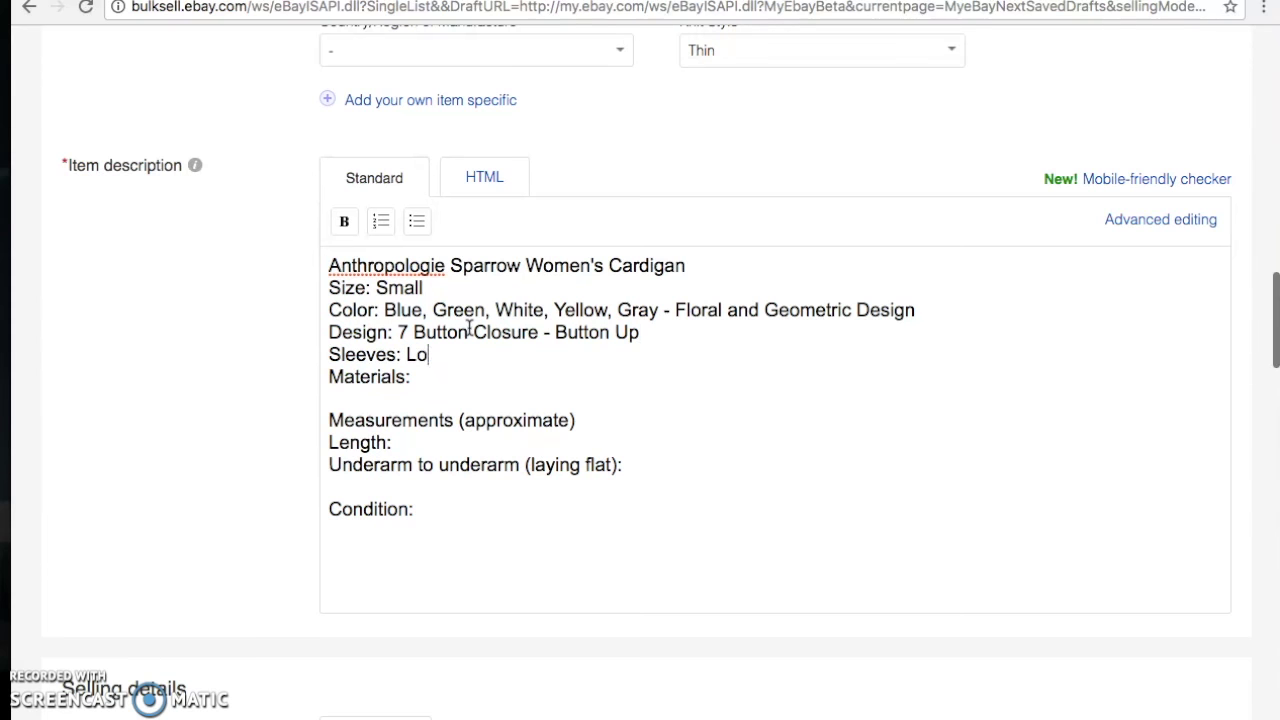
{"action": "type", "text": "ng Sleeves"}
{"action": "key", "text": "Down"}
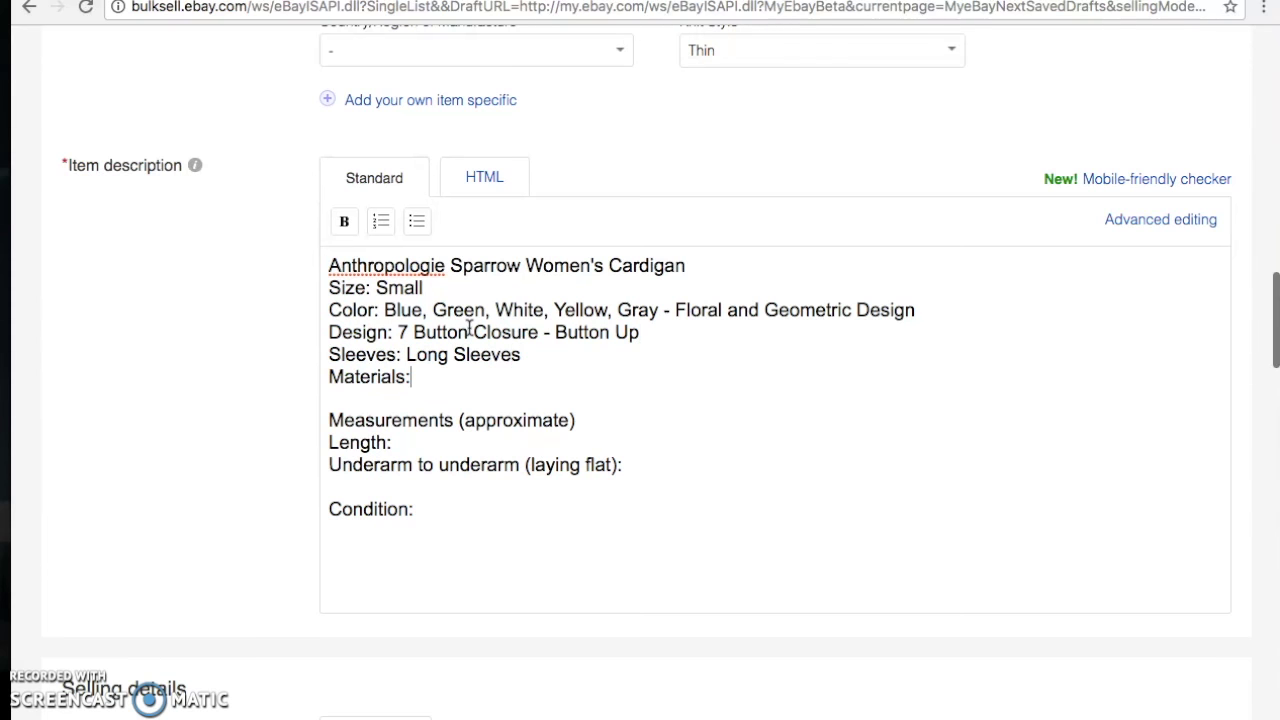
{"action": "type", "text": "100% Cotton"}
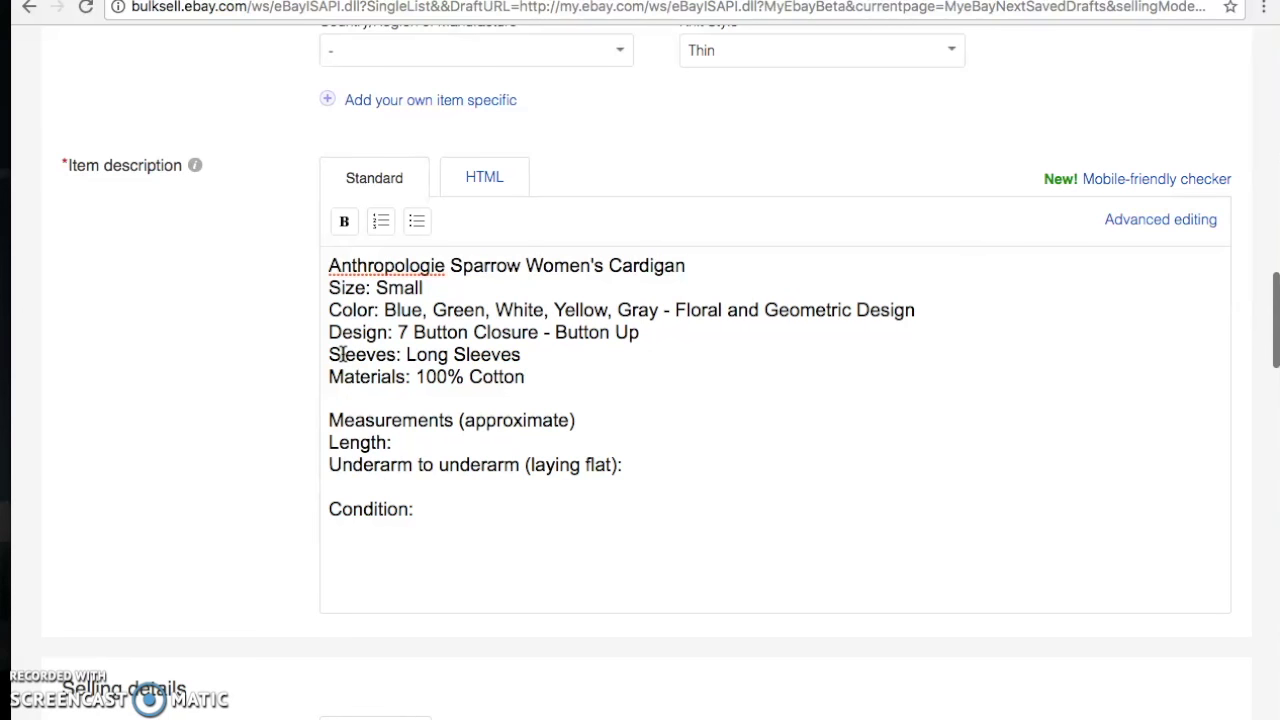
Enter the description's measurements: length 26 inches and underarm to underarm 20 inches
{"action": "scroll", "coordinate": [341, 354], "scroll_direction": "down", "scroll_amount": 1}
{"action": "left_click", "coordinate": [457, 406]}
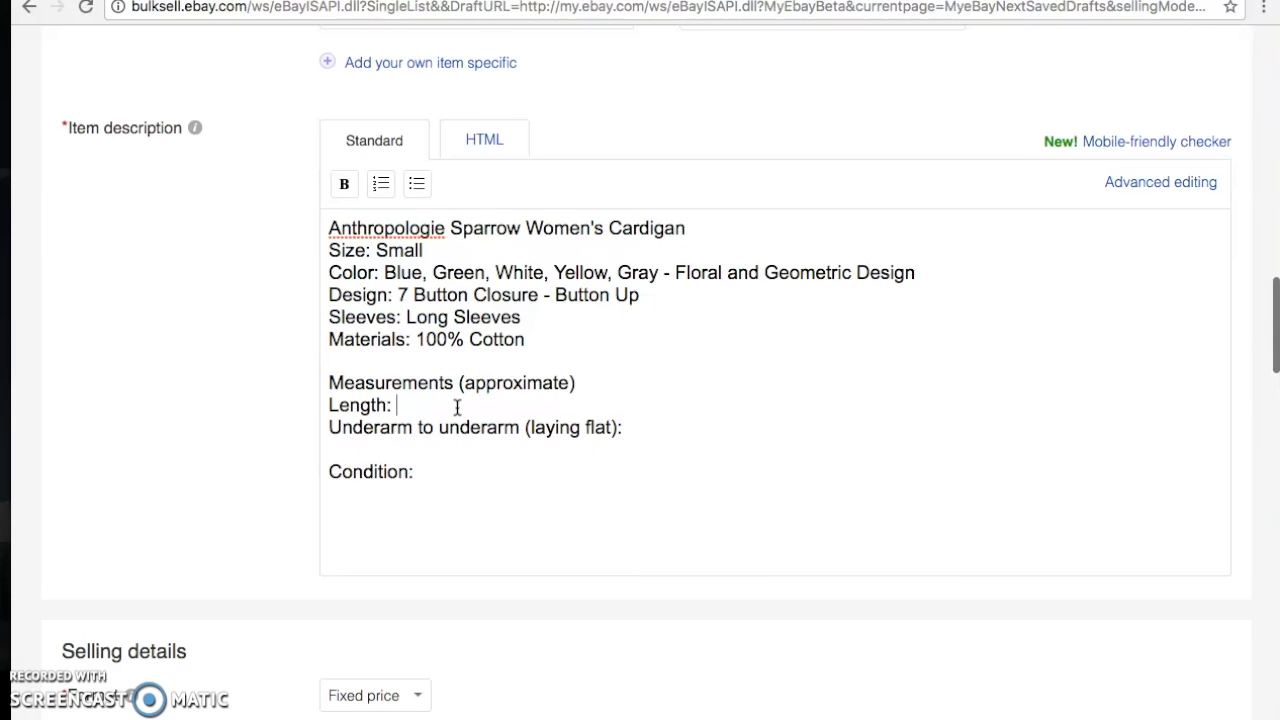
{"action": "type", "text": "26i"}
{"action": "type", "text": "inches"}
{"action": "left_click", "coordinate": [651, 429]}
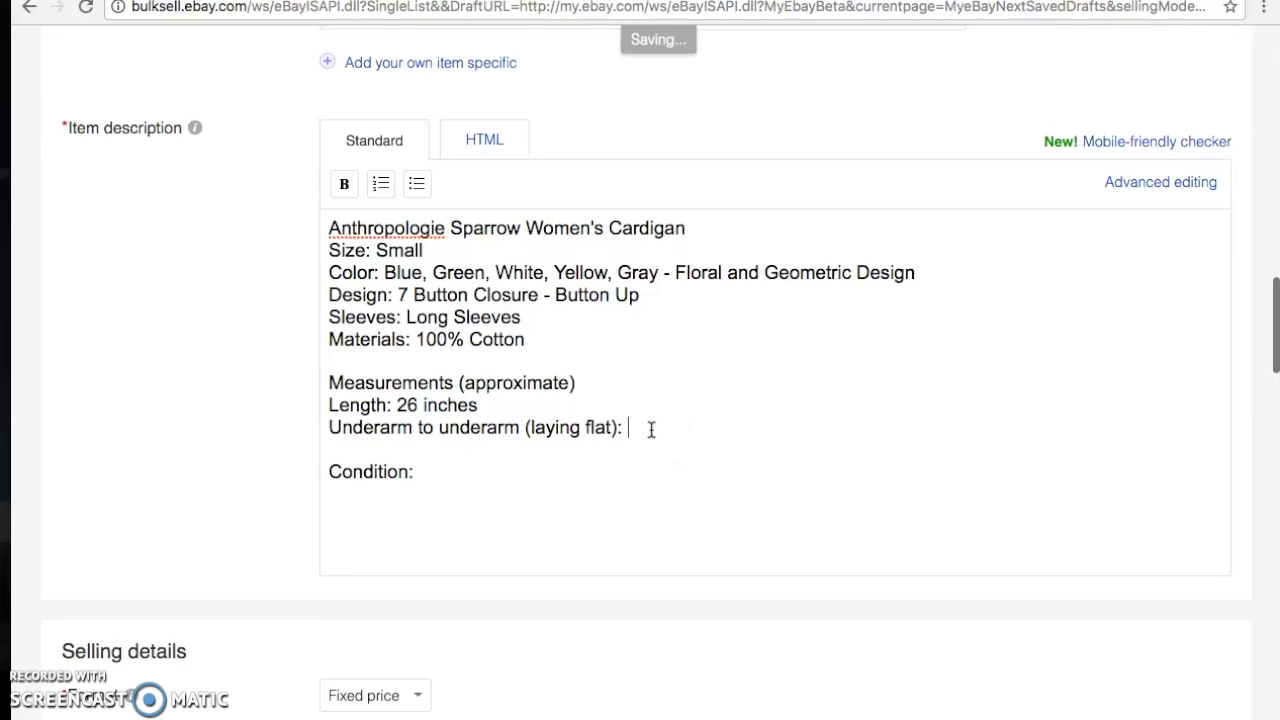
{"action": "type", "text": "20 "}
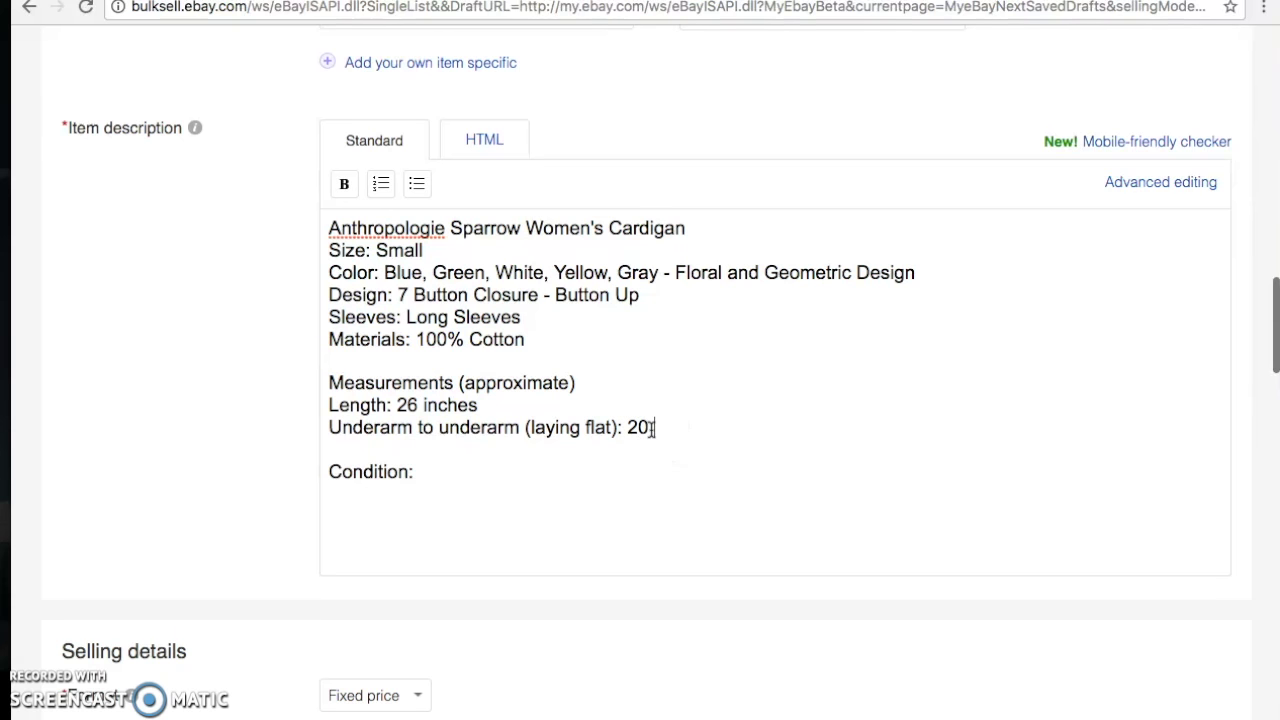
{"action": "type", "text": "inches"}
{"action": "left_click", "coordinate": [650, 428]}
Describe the condition in the item description as "Gently pre-owned with no stains or holes."
{"action": "left_click", "coordinate": [527, 445]}
{"action": "type", "text": "Gently P"}
{"action": "key", "text": "BackSpace"}
{"action": "type", "text": "pre-owned w"}
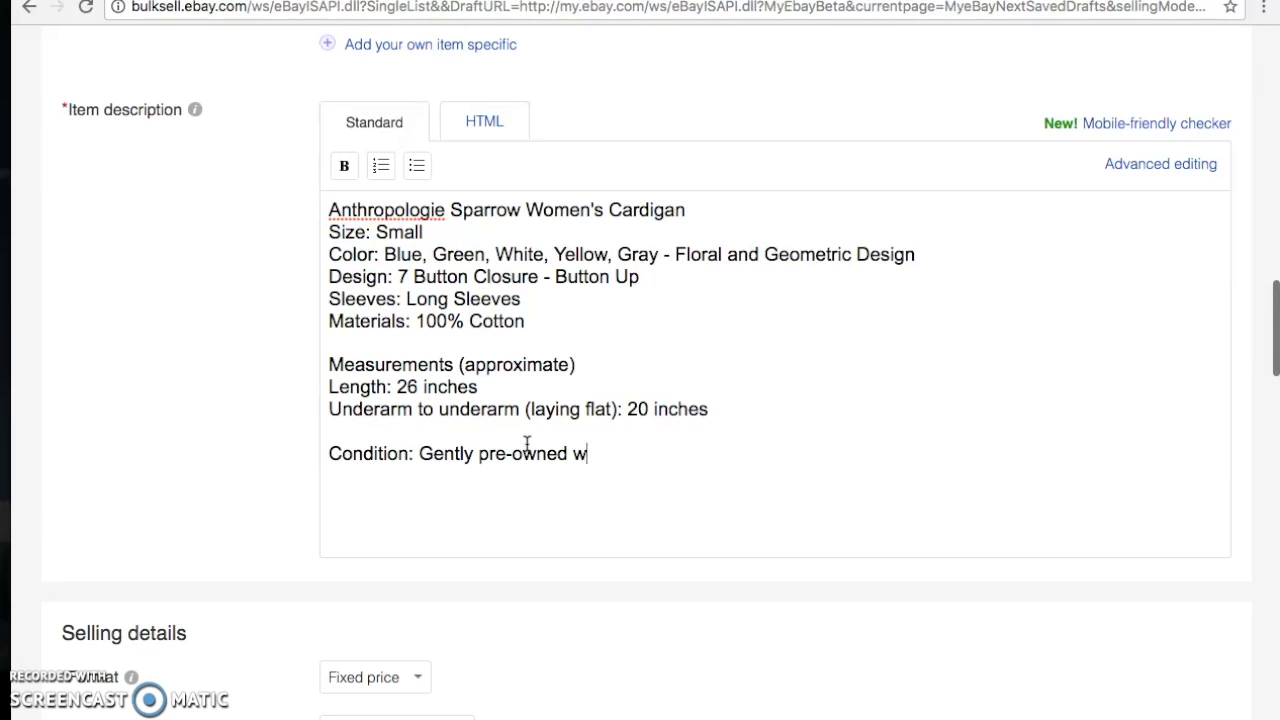
{"action": "type", "text": "ith no stains or holes."}
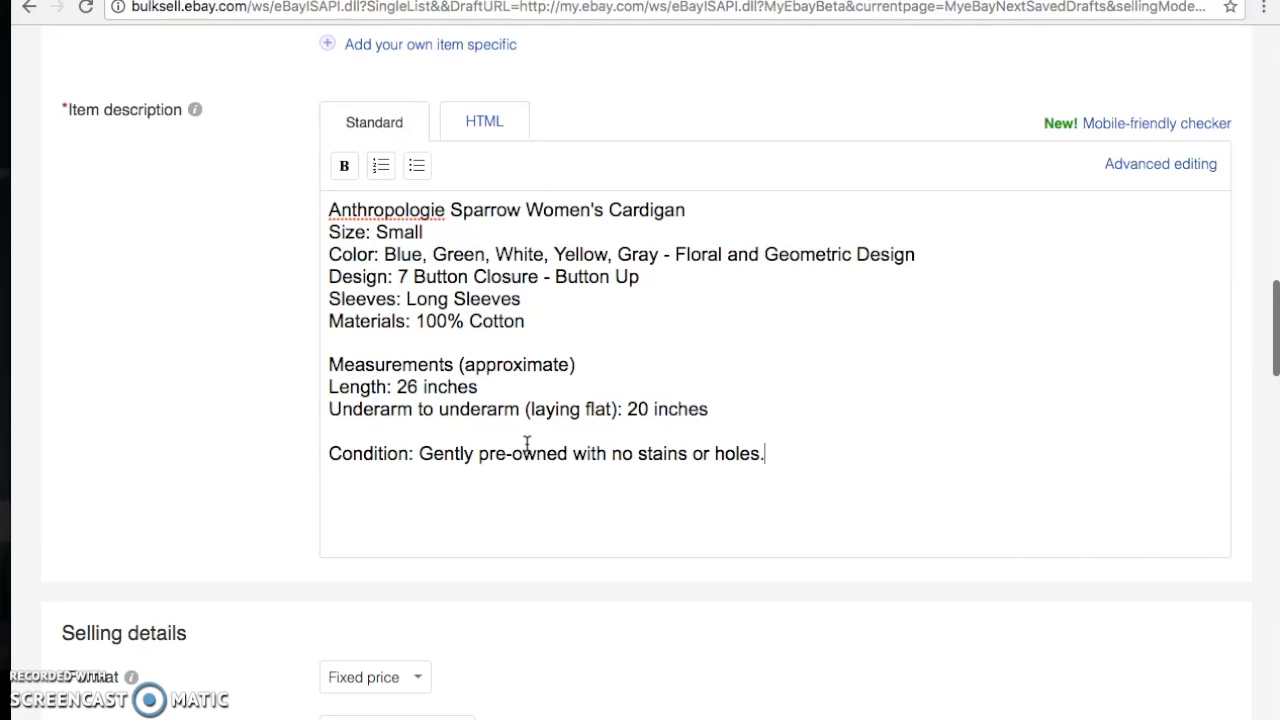
Set the listing's Buy It Now price to $16.99
{"action": "scroll", "coordinate": [527, 443], "scroll_direction": "down", "scroll_amount": 5}
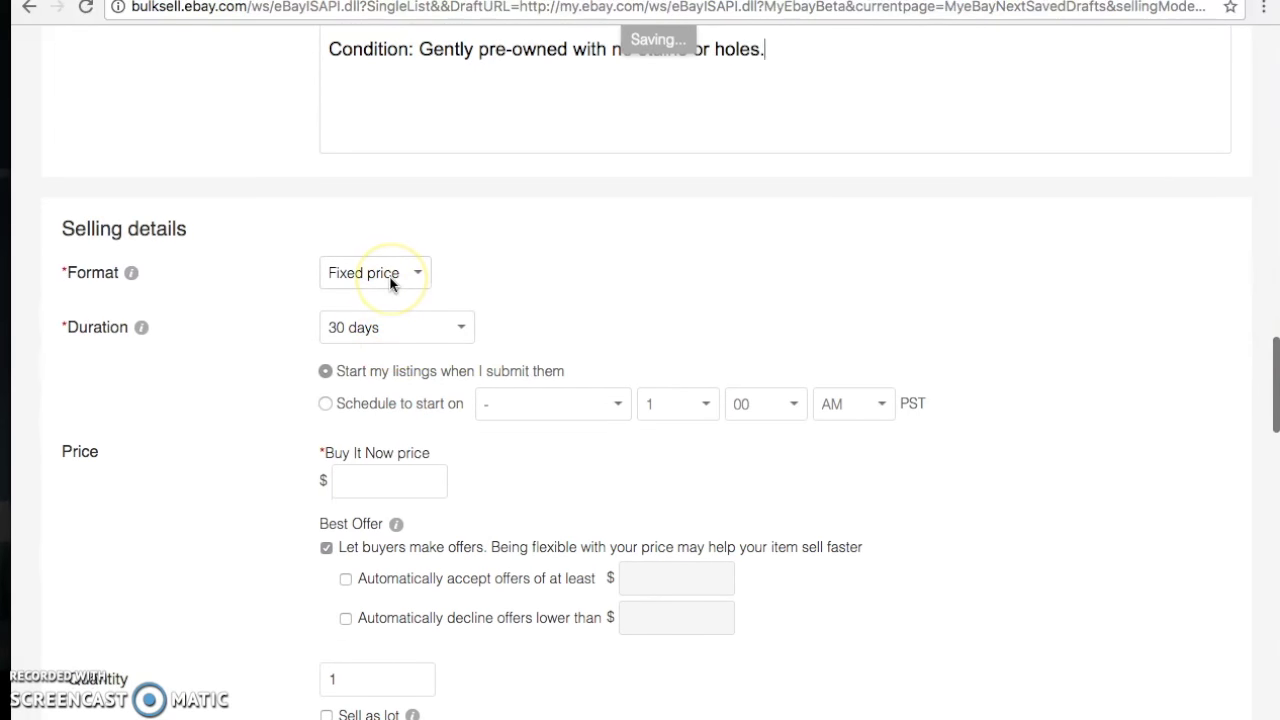
{"action": "left_click", "coordinate": [390, 487]}
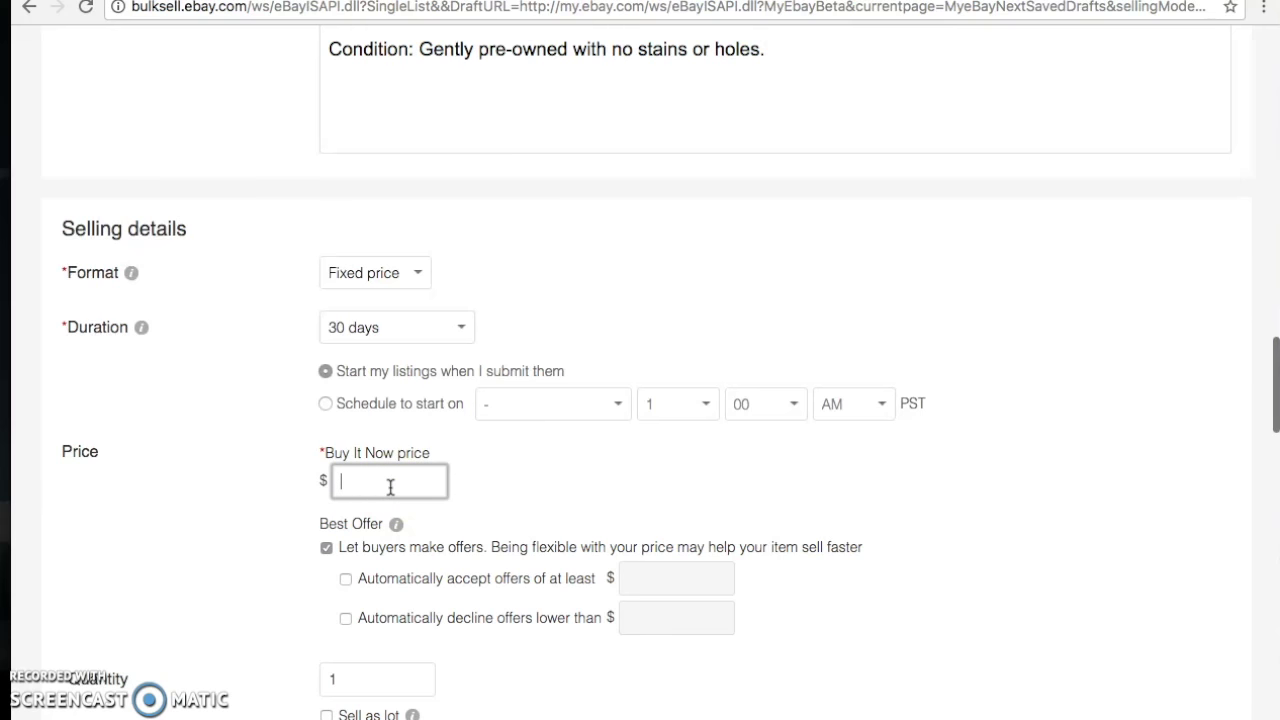
{"action": "type", "text": "16.99"}
Review the listing's remaining payment, return and shipping settings, including the package weight and fees
{"action": "scroll", "coordinate": [390, 487], "scroll_direction": "down", "scroll_amount": 5}
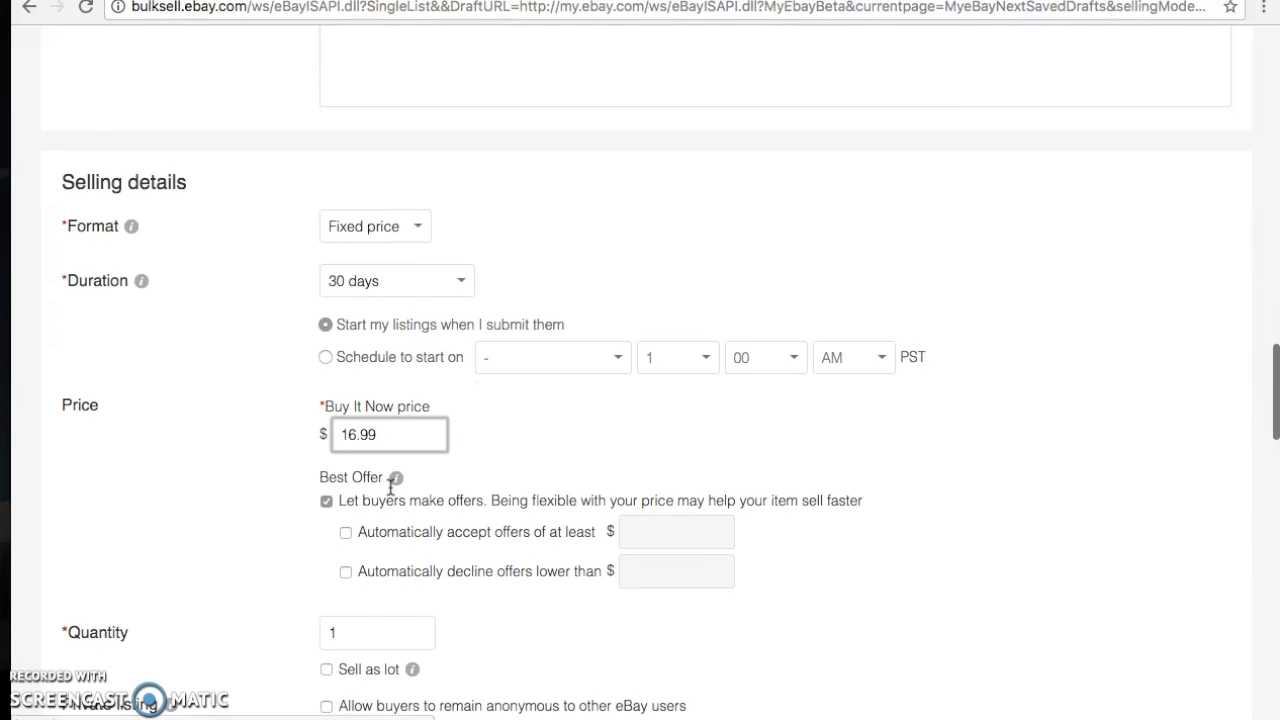
{"action": "scroll", "coordinate": [390, 487], "scroll_direction": "down", "scroll_amount": 2}
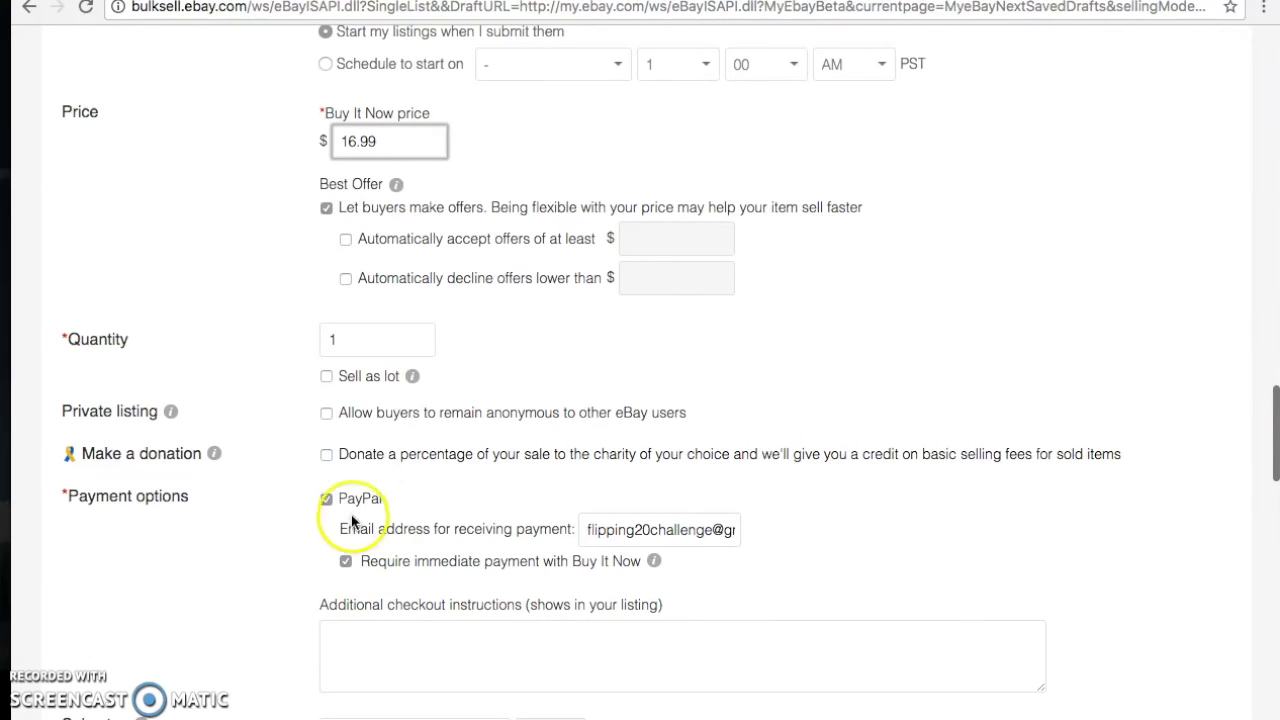
{"action": "scroll", "coordinate": [583, 530], "scroll_direction": "down", "scroll_amount": 7}
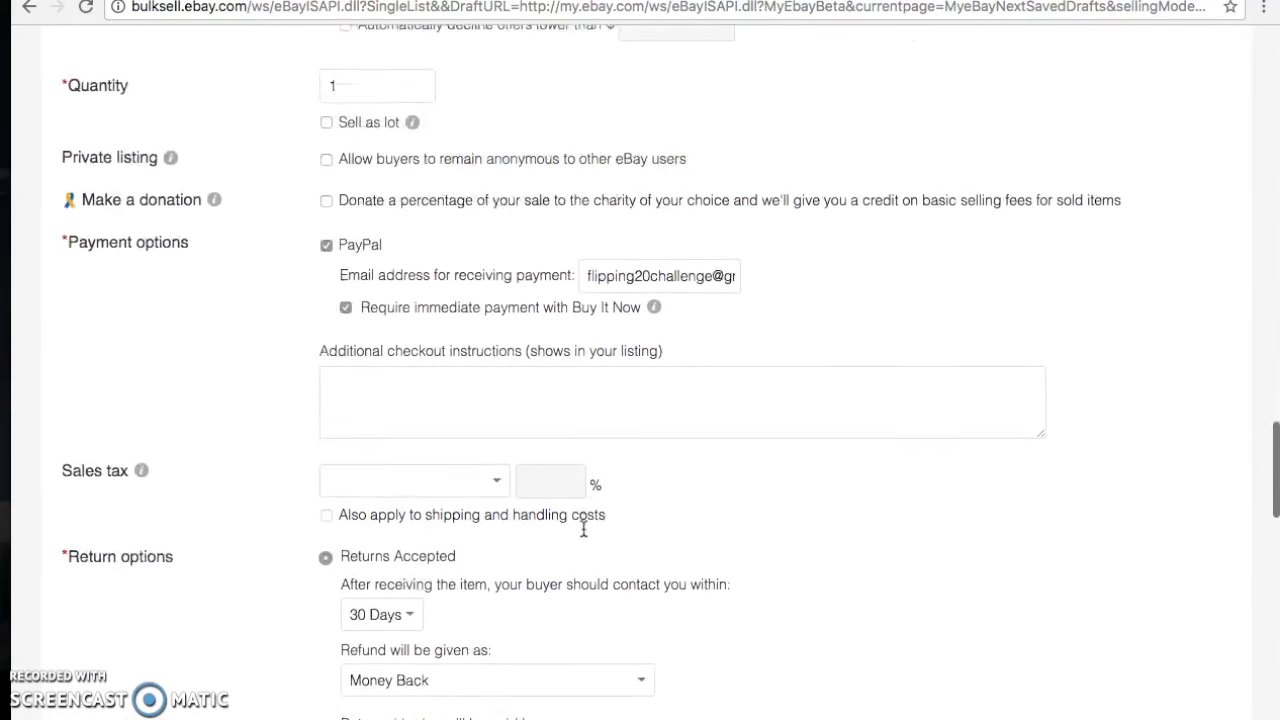
{"action": "scroll", "coordinate": [583, 528], "scroll_direction": "down", "scroll_amount": 9}
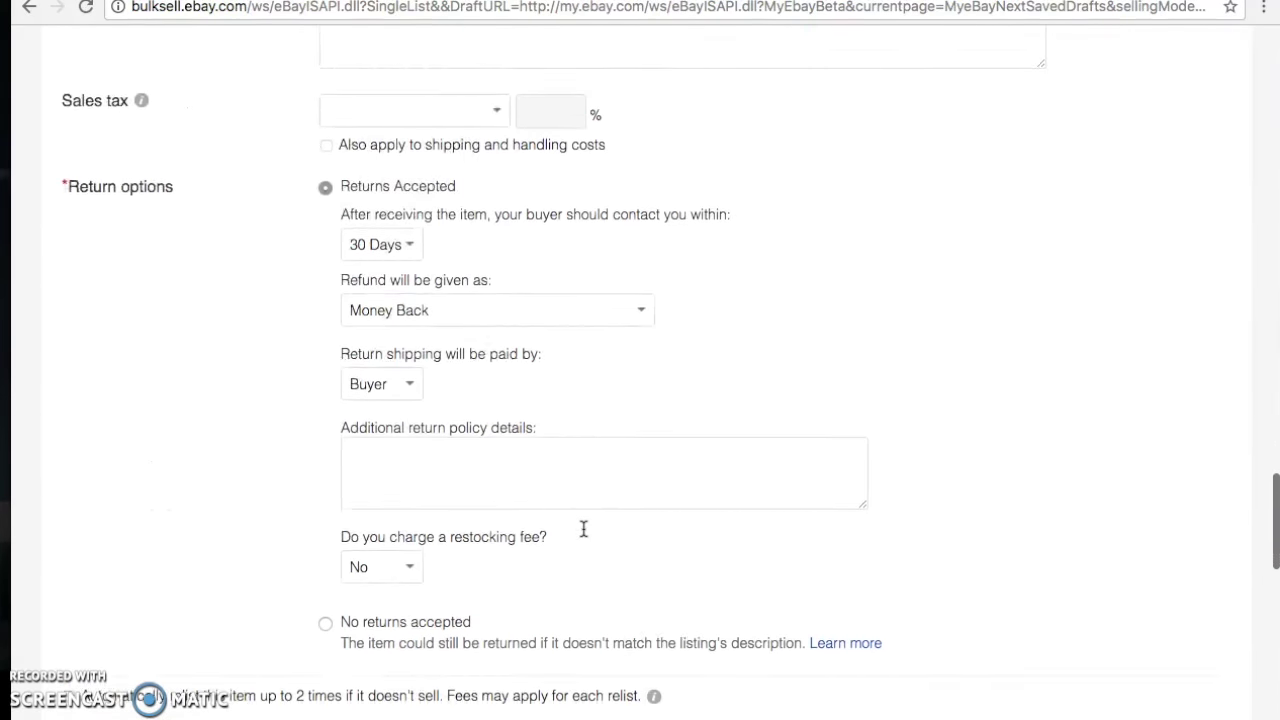
{"action": "scroll", "coordinate": [583, 528], "scroll_direction": "down", "scroll_amount": 4}
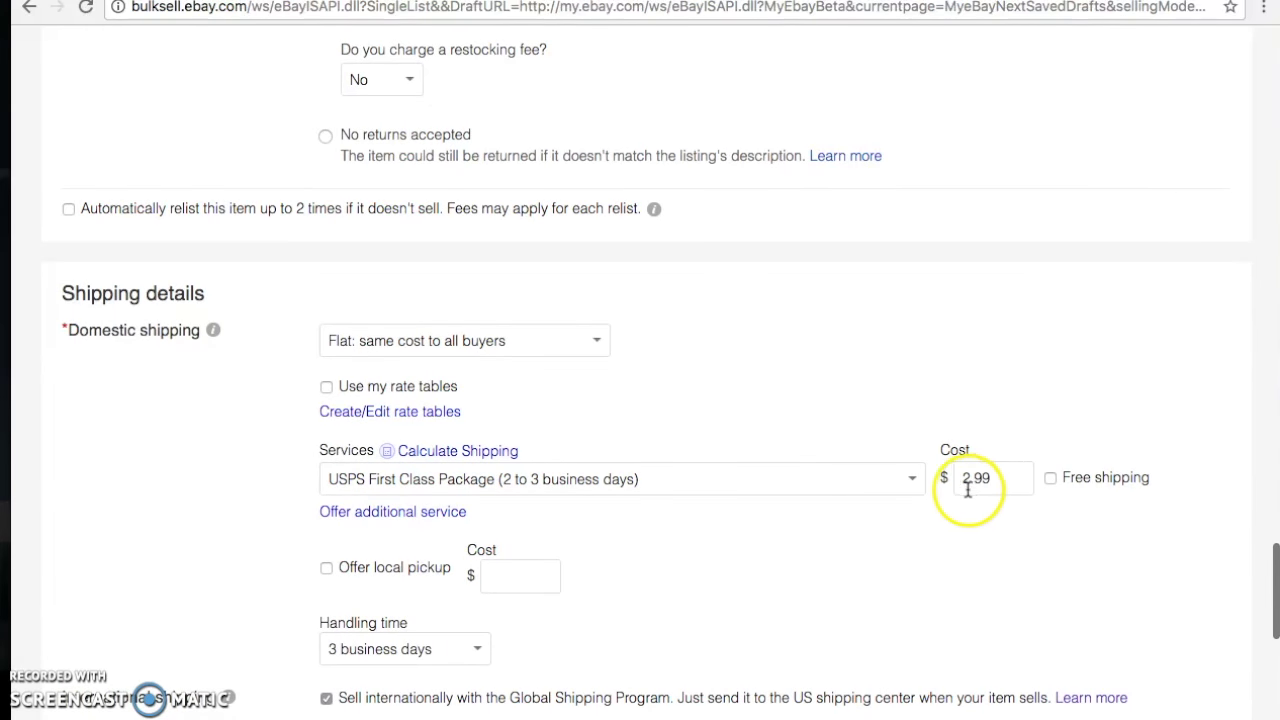
{"action": "scroll", "coordinate": [968, 489], "scroll_direction": "down", "scroll_amount": 2}
{"action": "scroll", "coordinate": [968, 489], "scroll_direction": "down", "scroll_amount": 10}
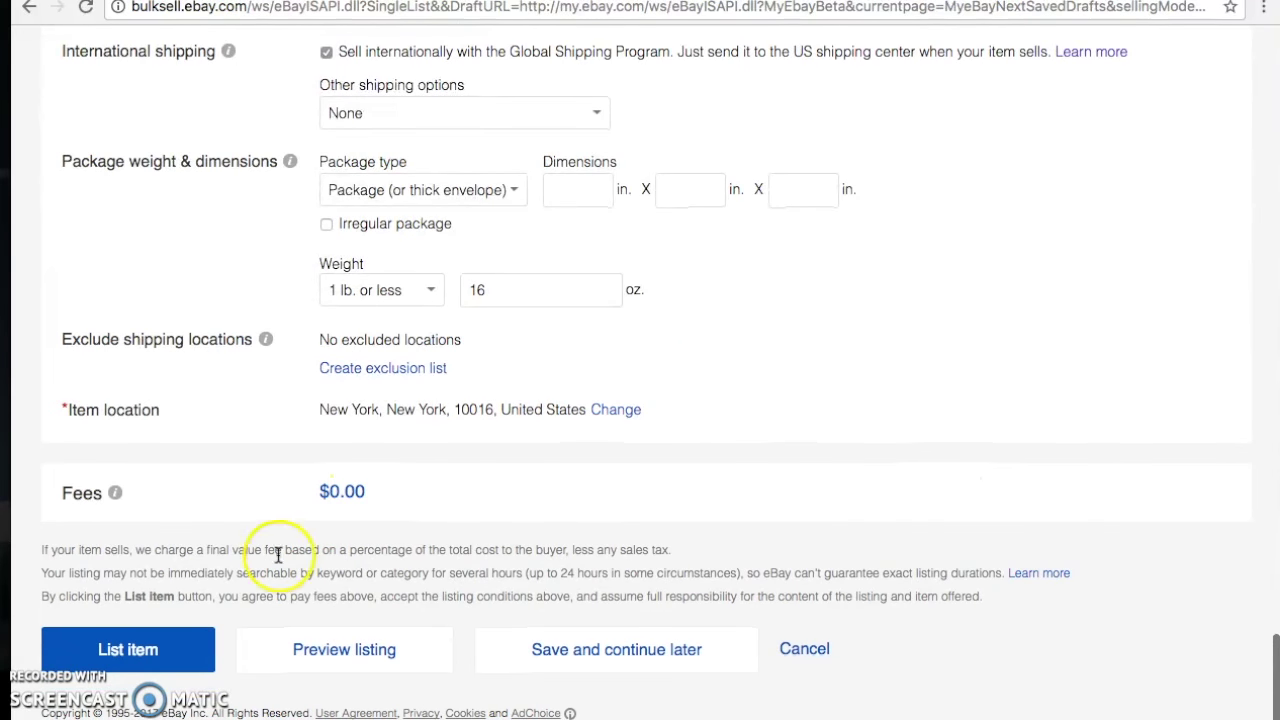
Publish the cardigan listing and view its live item page
{"action": "left_click", "coordinate": [168, 643]}
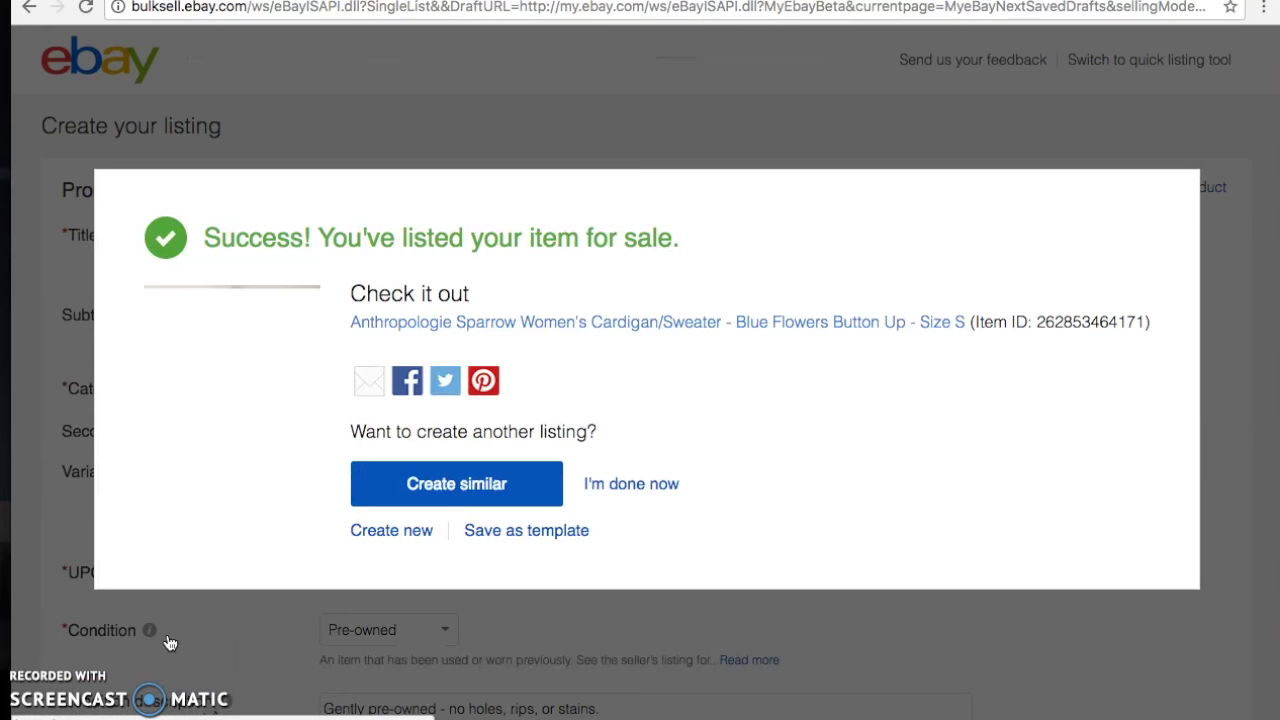
{"action": "left_click", "coordinate": [549, 324]}
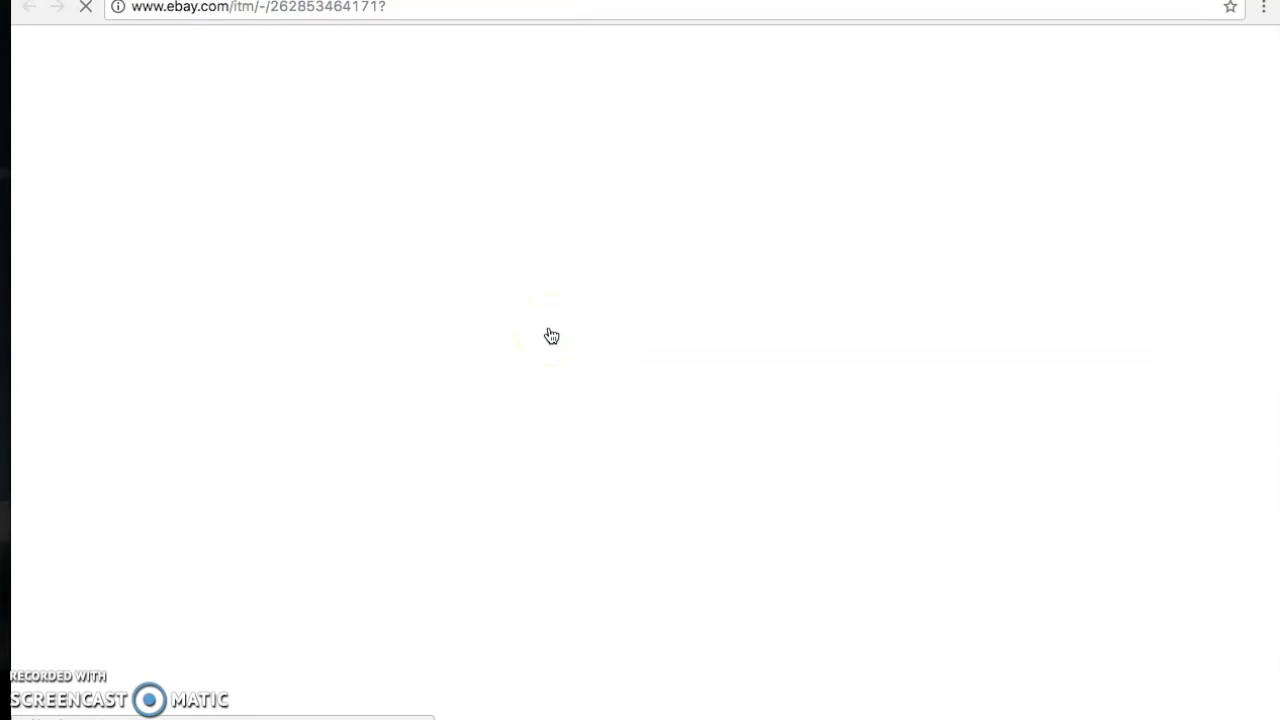
{"action": "scroll", "coordinate": [550, 335], "scroll_direction": "down", "scroll_amount": 2}
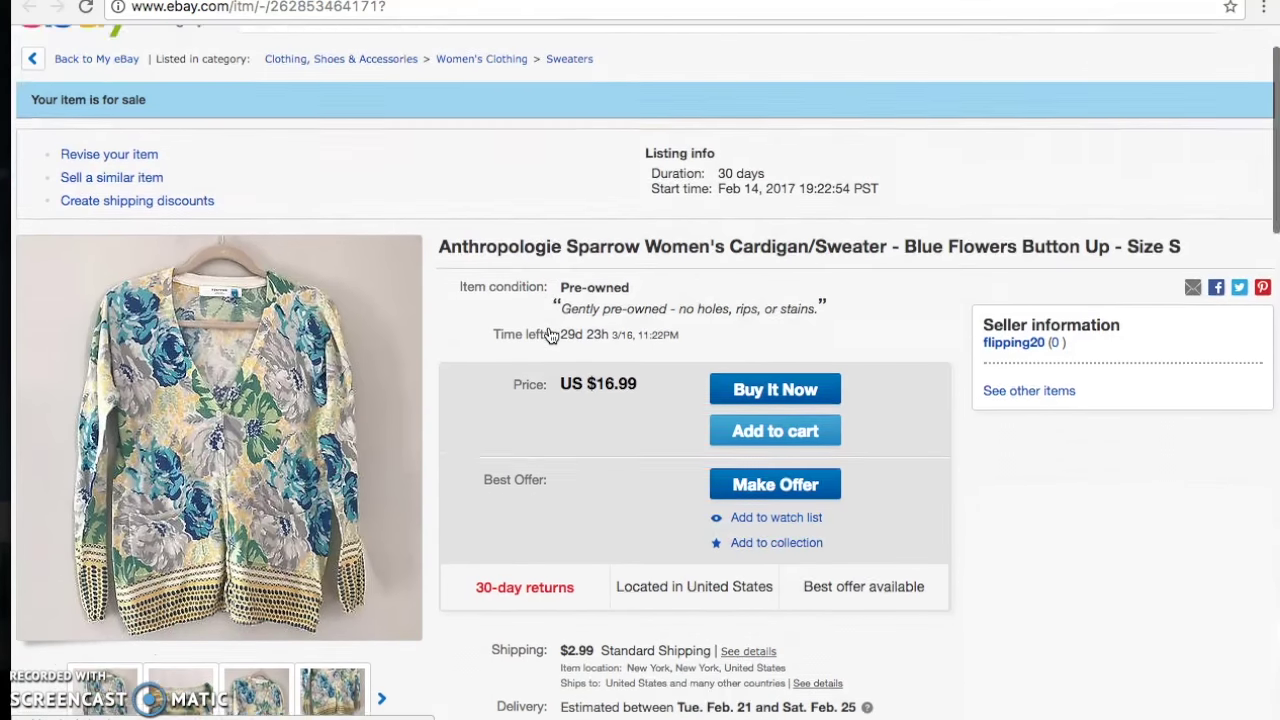
{"action": "scroll", "coordinate": [549, 335], "scroll_direction": "down", "scroll_amount": 2}
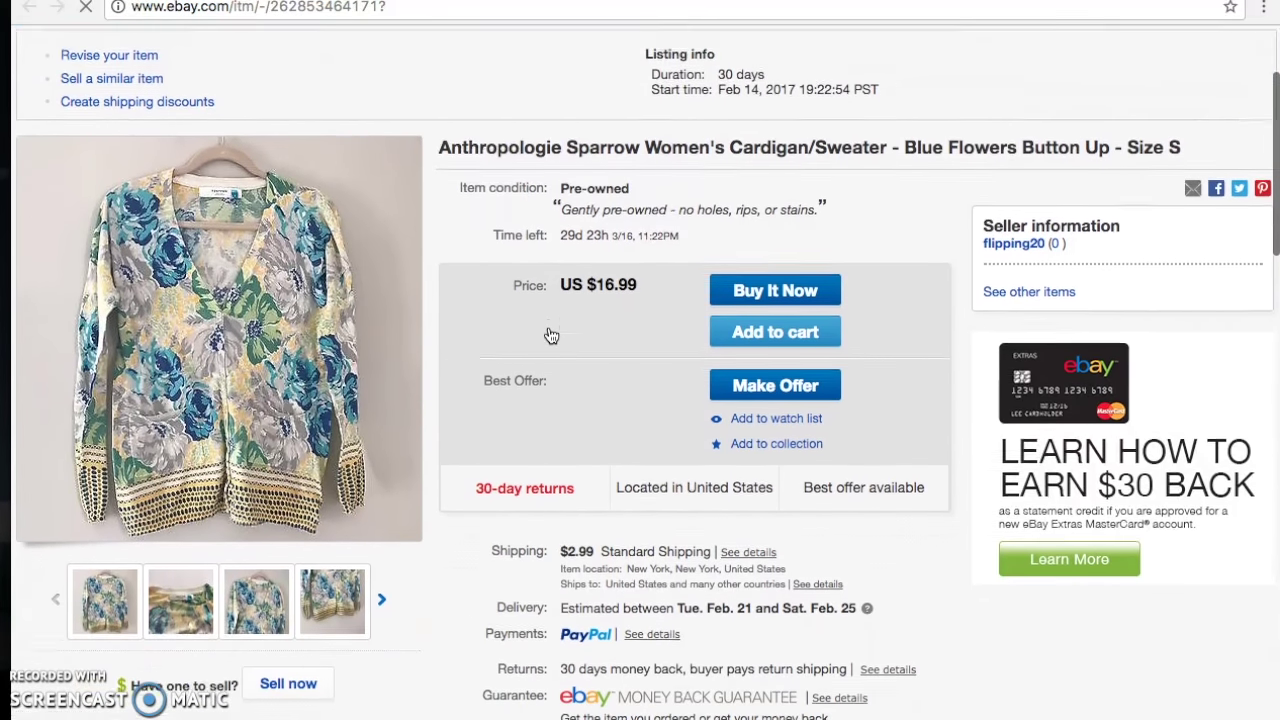
{"action": "scroll", "coordinate": [551, 336], "scroll_direction": "up", "scroll_amount": 1}
{"action": "scroll", "coordinate": [550, 335], "scroll_direction": "up", "scroll_amount": 3}
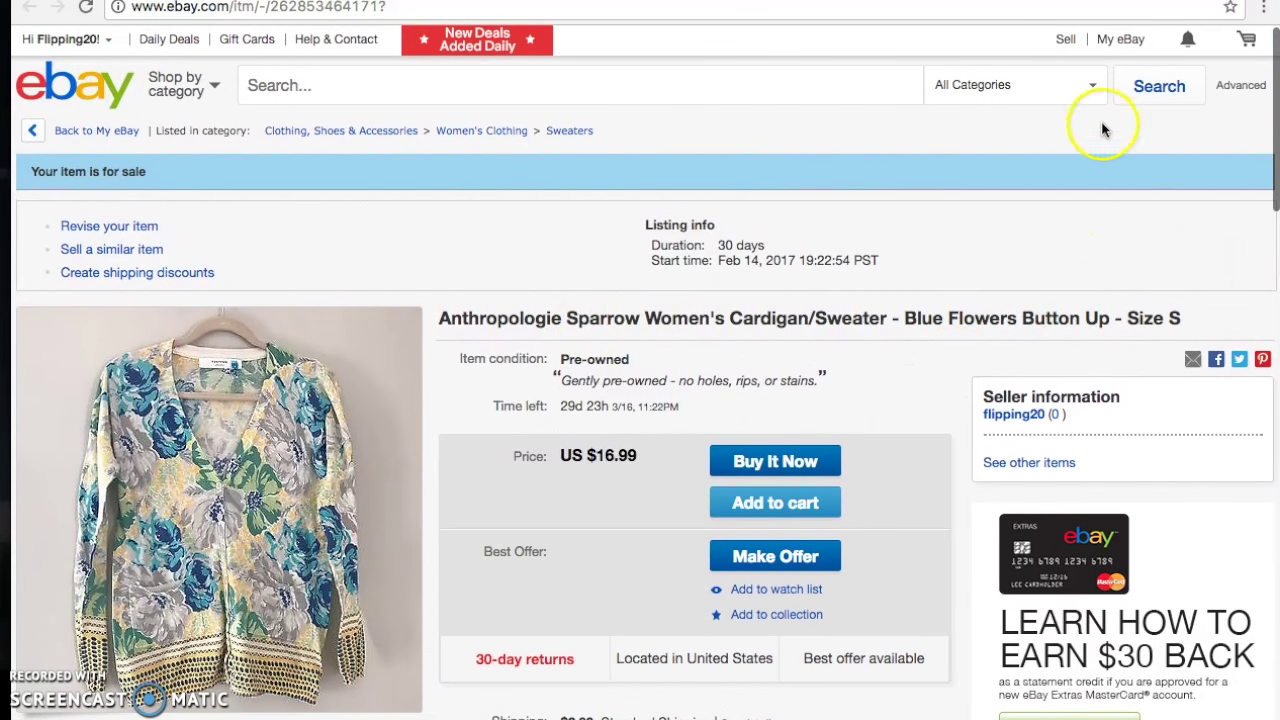
Start a new listing from the saved template for women's dresses
{"action": "left_click", "coordinate": [1065, 42]}
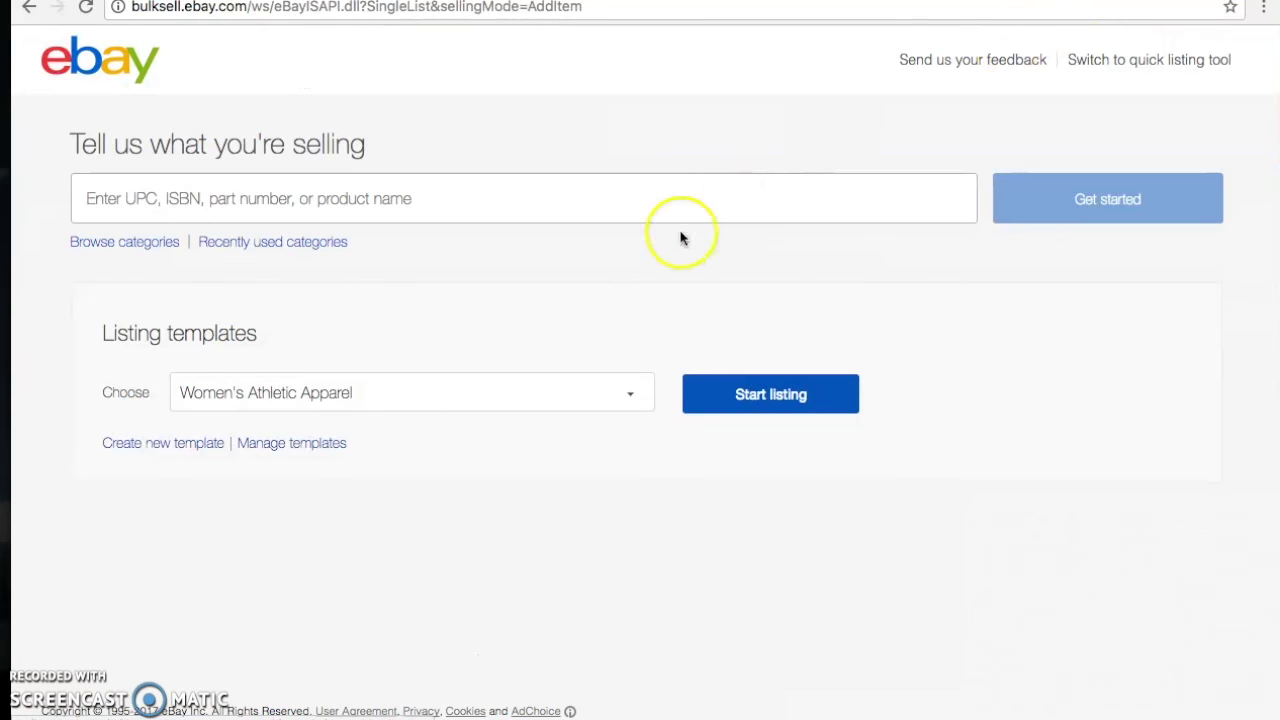
{"action": "left_click", "coordinate": [531, 392]}
{"action": "left_click", "coordinate": [527, 413]}
{"action": "left_click", "coordinate": [757, 418]}
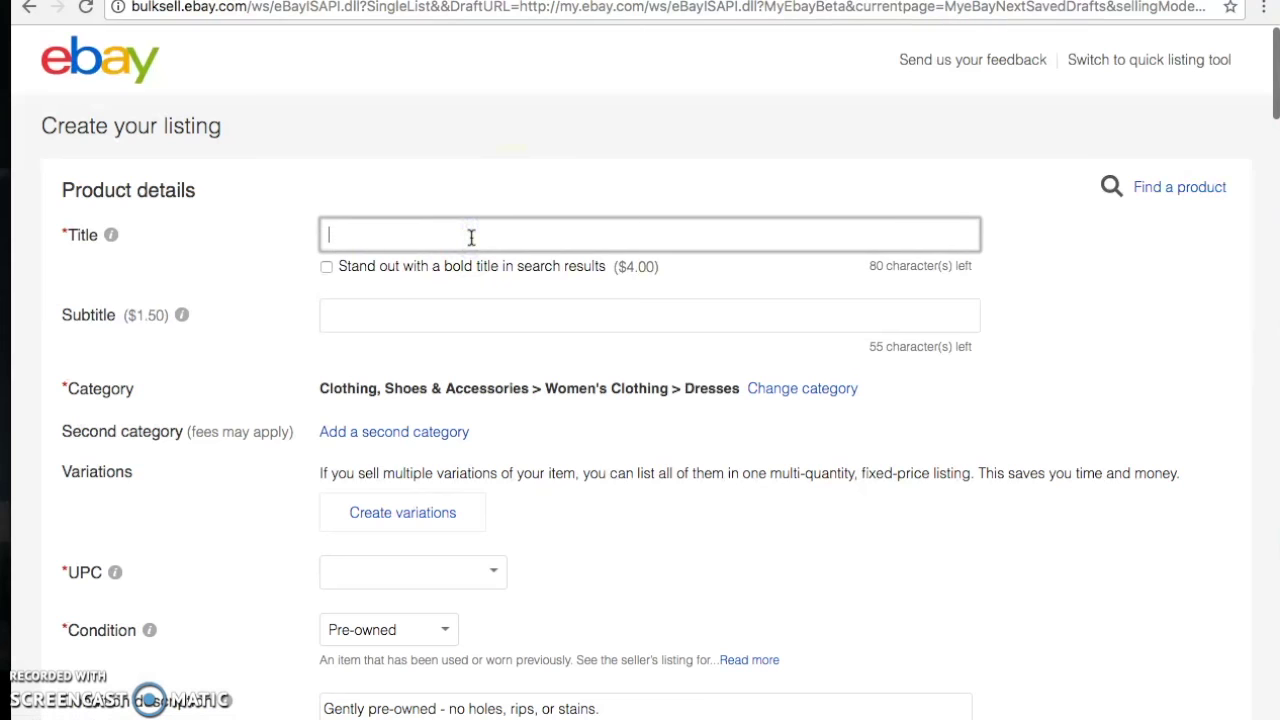
Title the listing "J. Crew Women's Dressy Jersey Dress - Black High Waist Ruffle Stretch - Size XS"
{"action": "type", "text": "J"}
{"action": "type", "text": "omen's Dressy Jersey Dress - Black High Waist Ruffle Stretch - Size XS"}
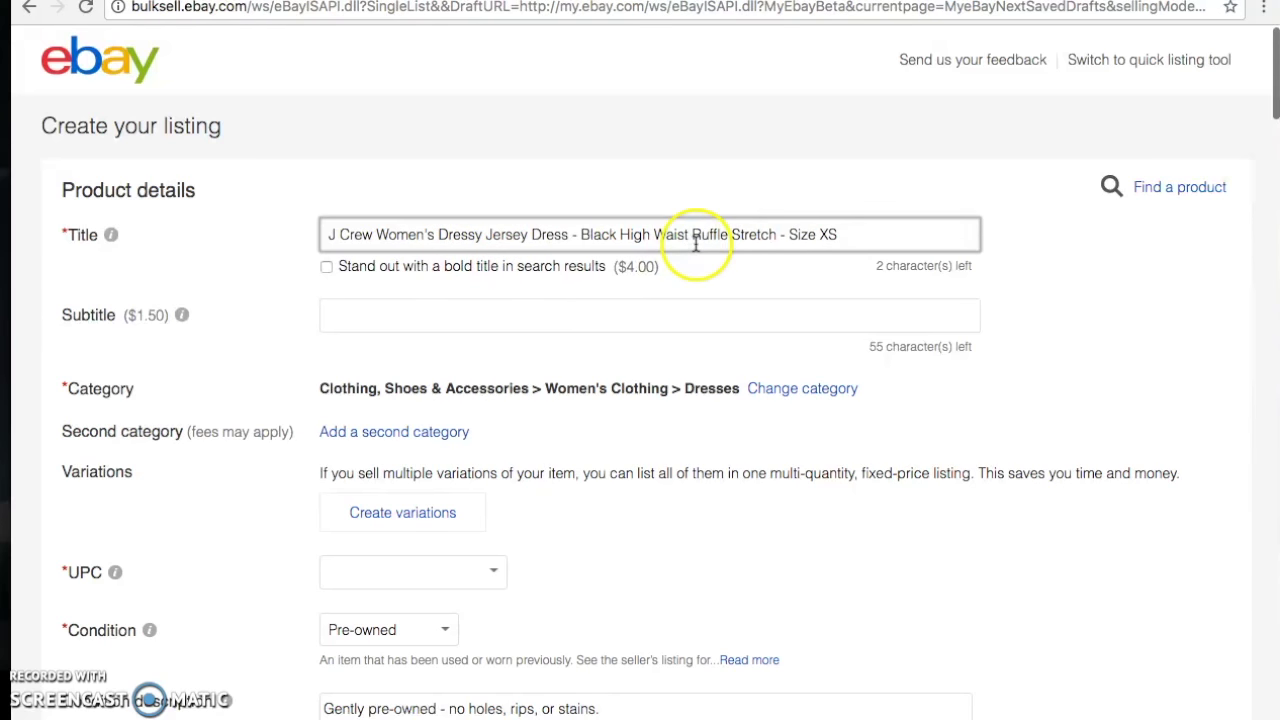
{"action": "left_click", "coordinate": [334, 236]}
{"action": "type", "text": "."}
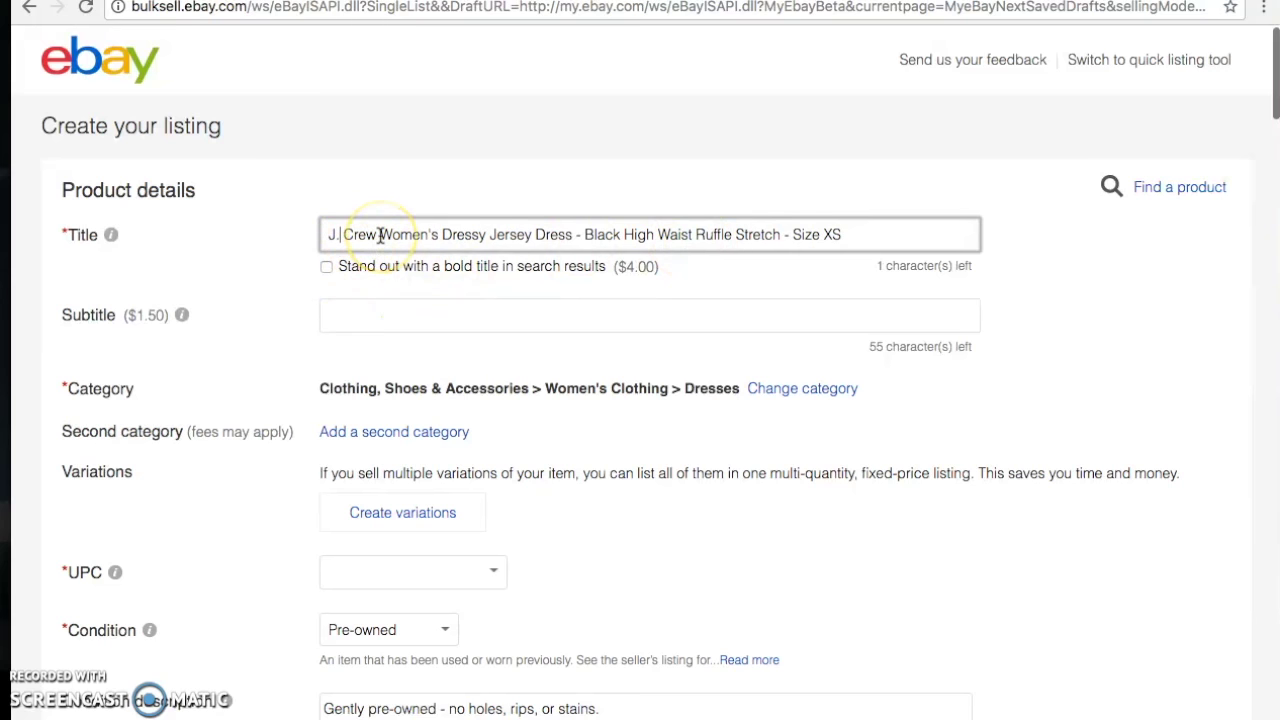
Set the dress listing's UPC to "Does not apply"
{"action": "scroll", "coordinate": [380, 236], "scroll_direction": "down", "scroll_amount": 4}
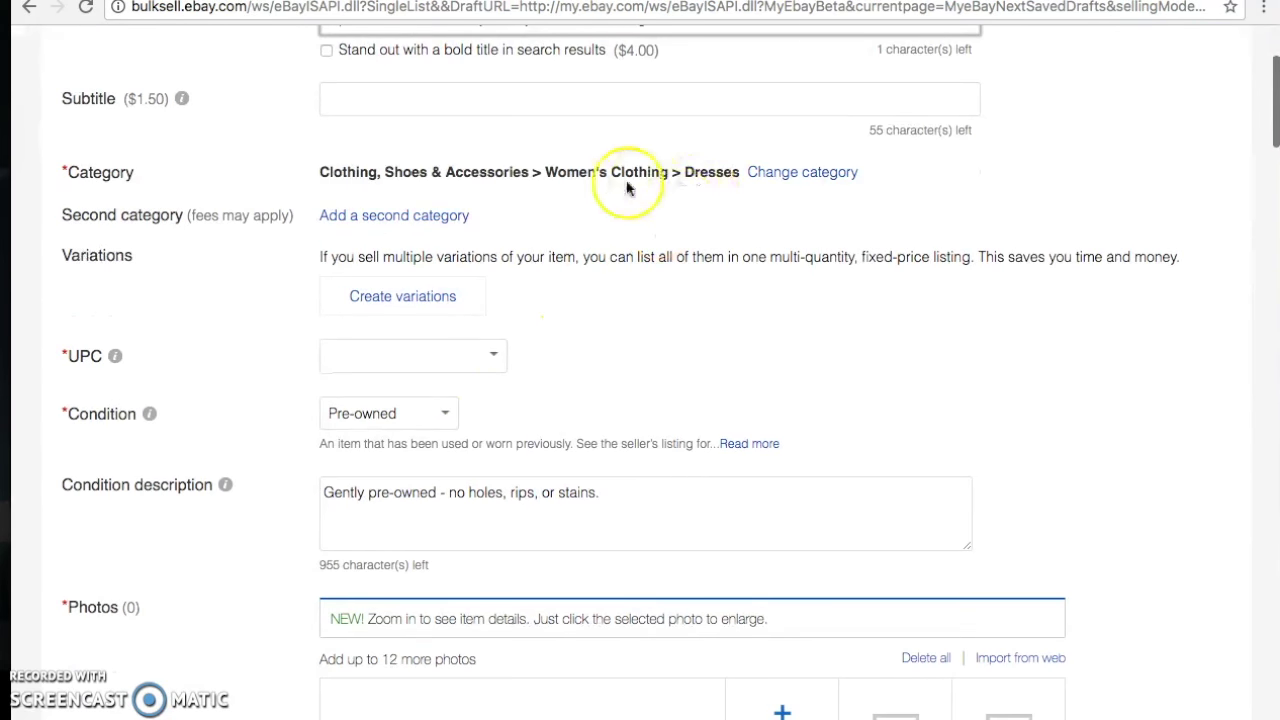
{"action": "left_click", "coordinate": [490, 356]}
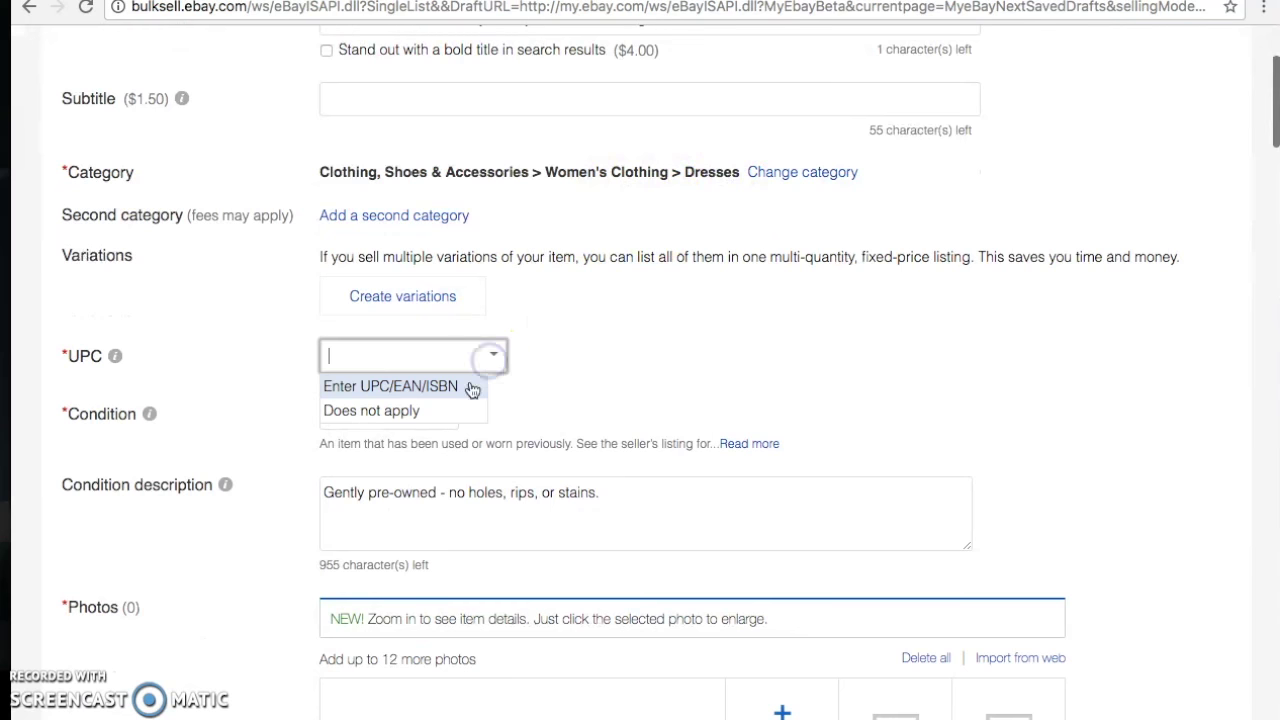
{"action": "left_click", "coordinate": [400, 410]}
Begin adding photos to the listing and browse to the J. Crew Dress folder
{"action": "scroll", "coordinate": [430, 420], "scroll_direction": "down", "scroll_amount": 3}
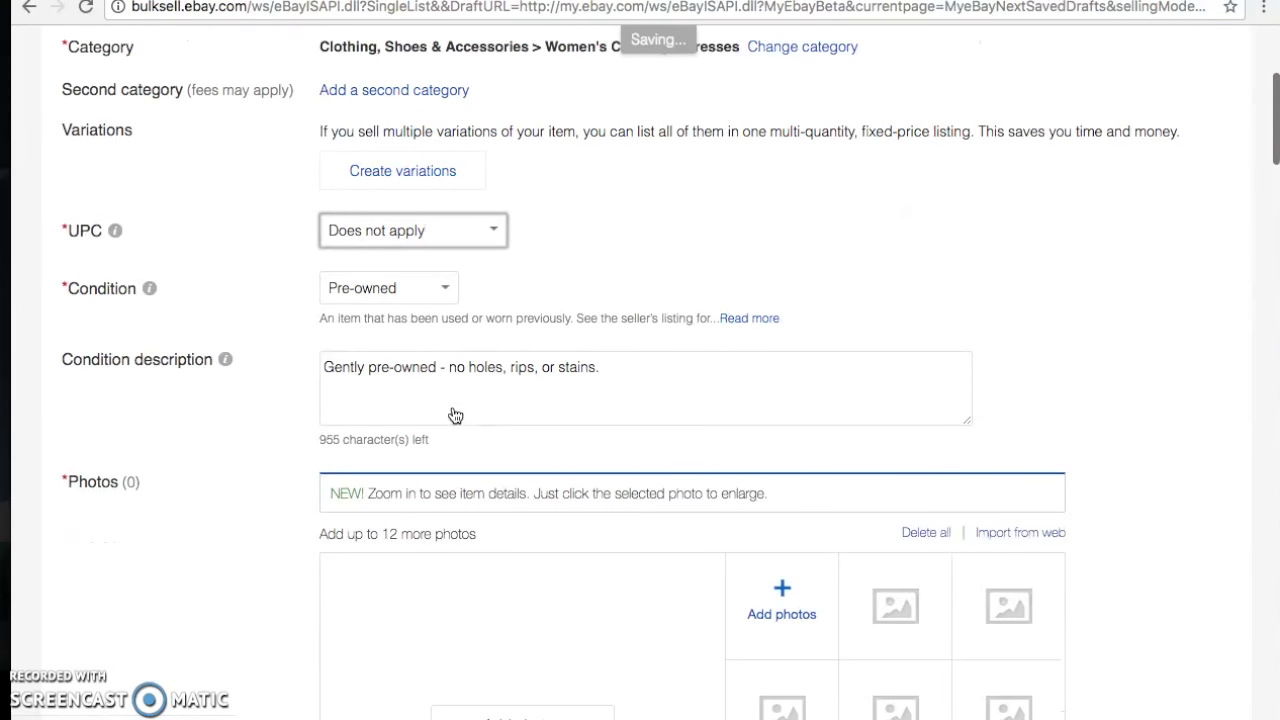
{"action": "scroll", "coordinate": [491, 371], "scroll_direction": "down", "scroll_amount": 4}
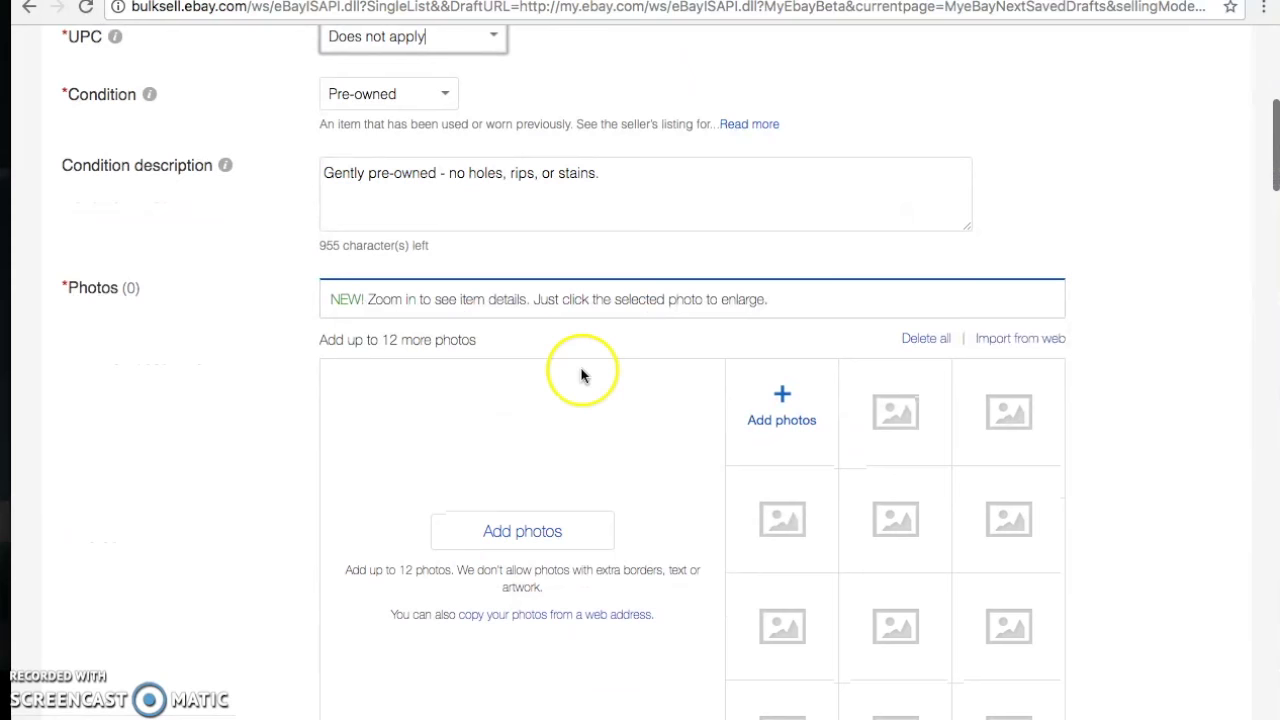
{"action": "left_click", "coordinate": [786, 400]}
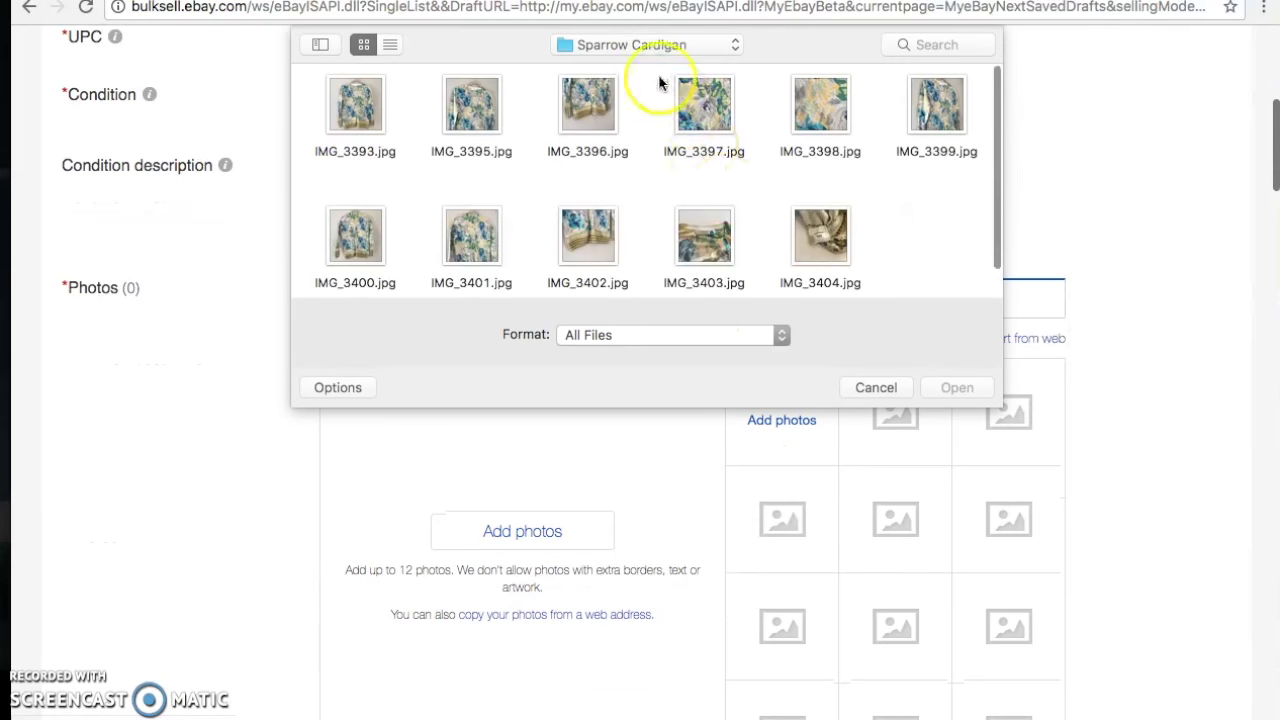
{"action": "left_click", "coordinate": [644, 45]}
{"action": "left_click", "coordinate": [644, 66]}
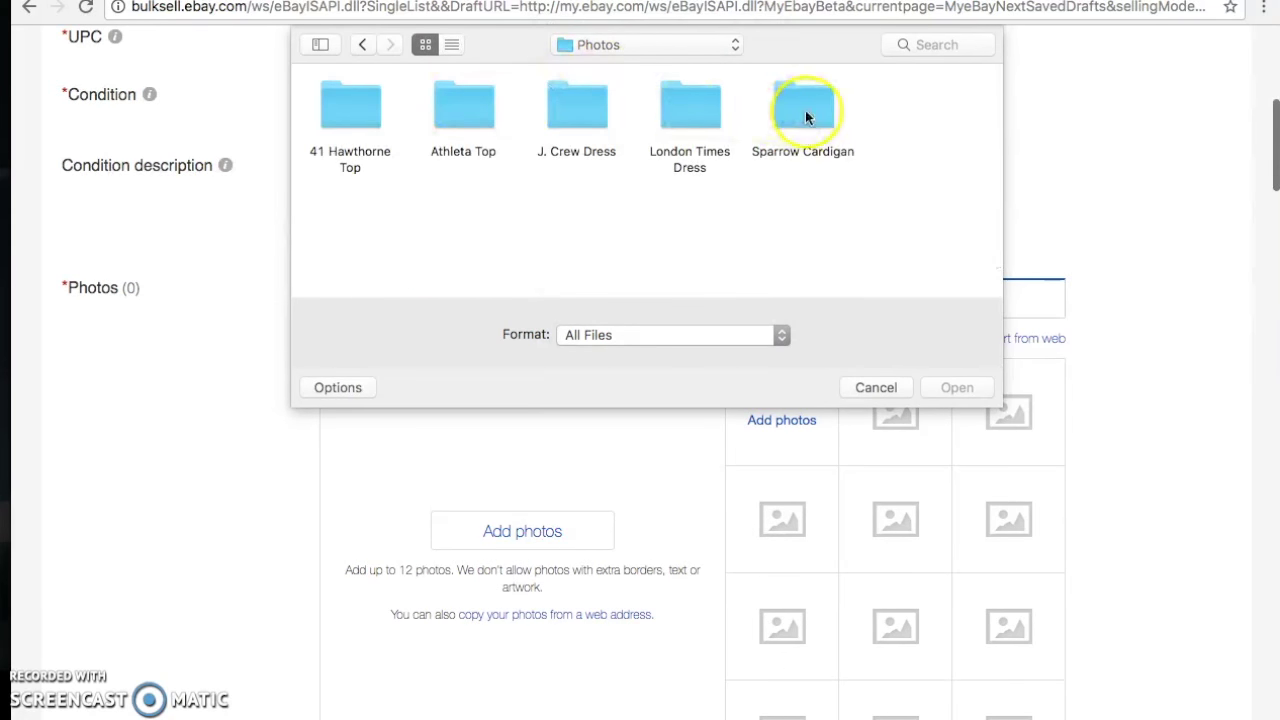
{"action": "double_click", "coordinate": [586, 109]}
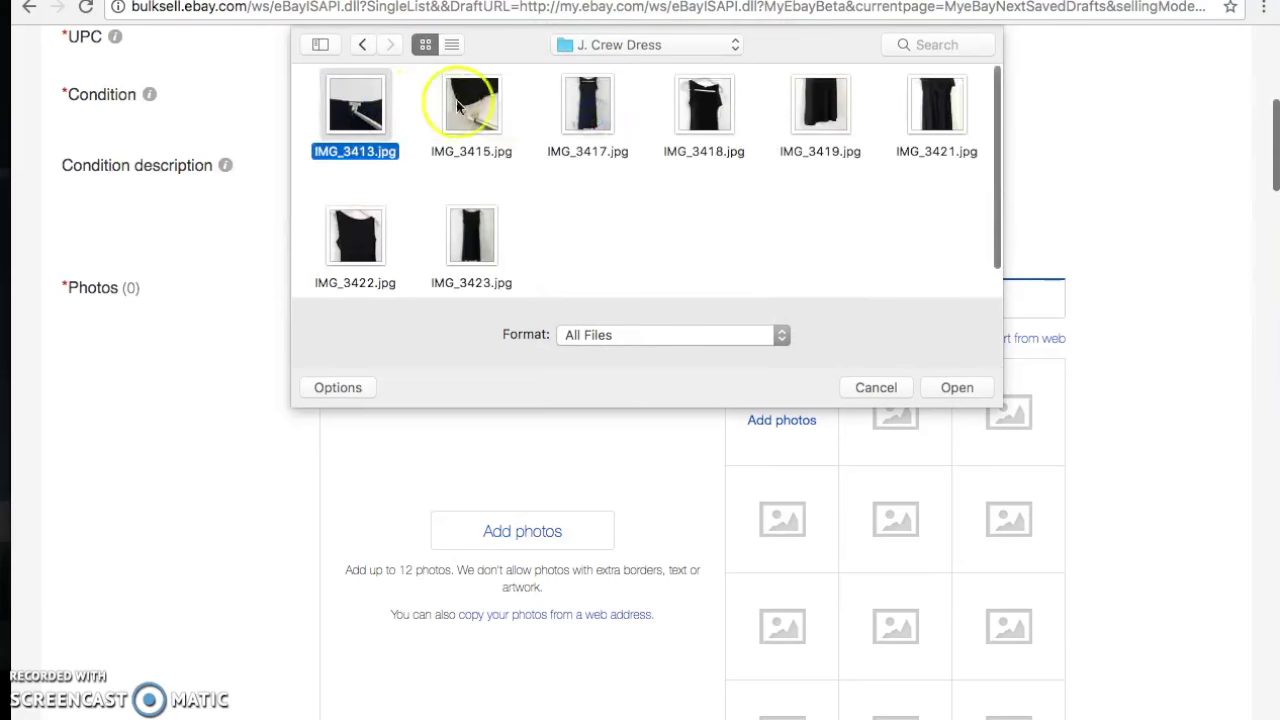
Upload all eight dress photos, from IMG_3413.jpg through IMG_3423.jpg
{"action": "left_click", "coordinate": [471, 105], "text": "super"}
{"action": "left_click", "coordinate": [587, 105], "text": "super"}
{"action": "left_click", "coordinate": [704, 105], "text": "super"}
{"action": "left_click", "coordinate": [820, 105], "text": "super"}
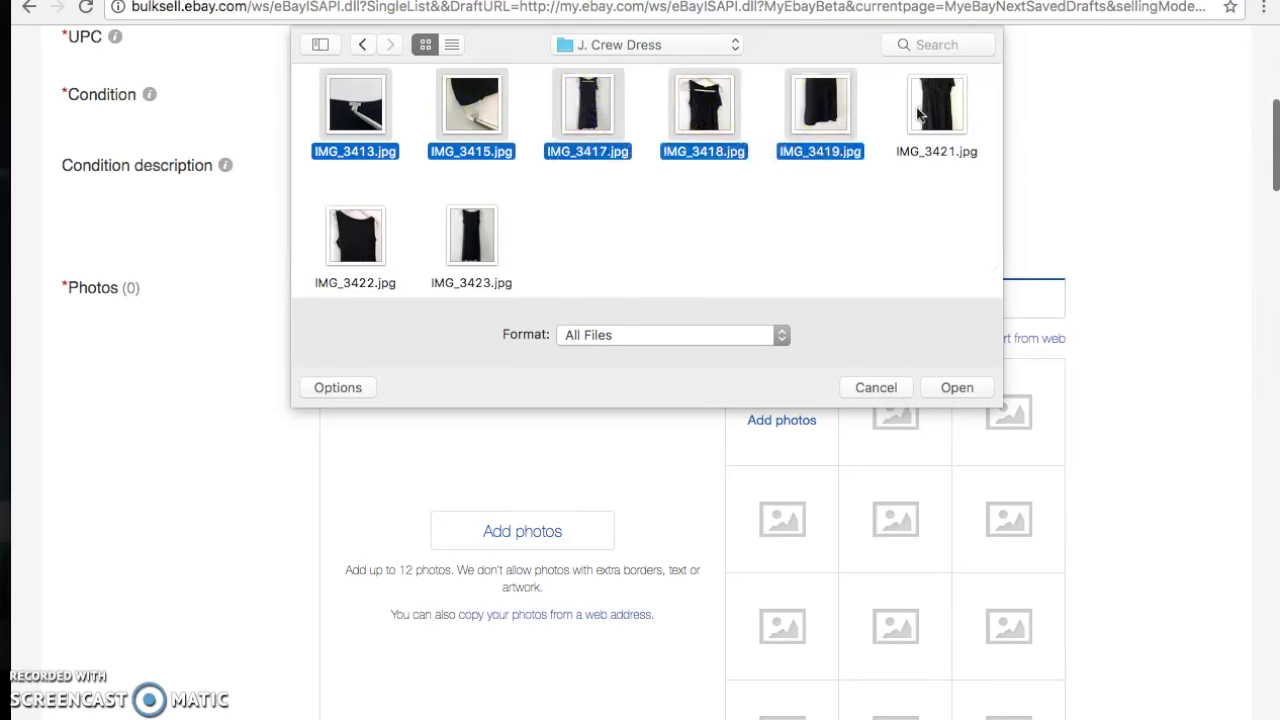
{"action": "left_click", "coordinate": [936, 105], "text": "super"}
{"action": "left_click", "coordinate": [462, 268], "text": "super"}
{"action": "left_click", "coordinate": [357, 232], "text": "super"}
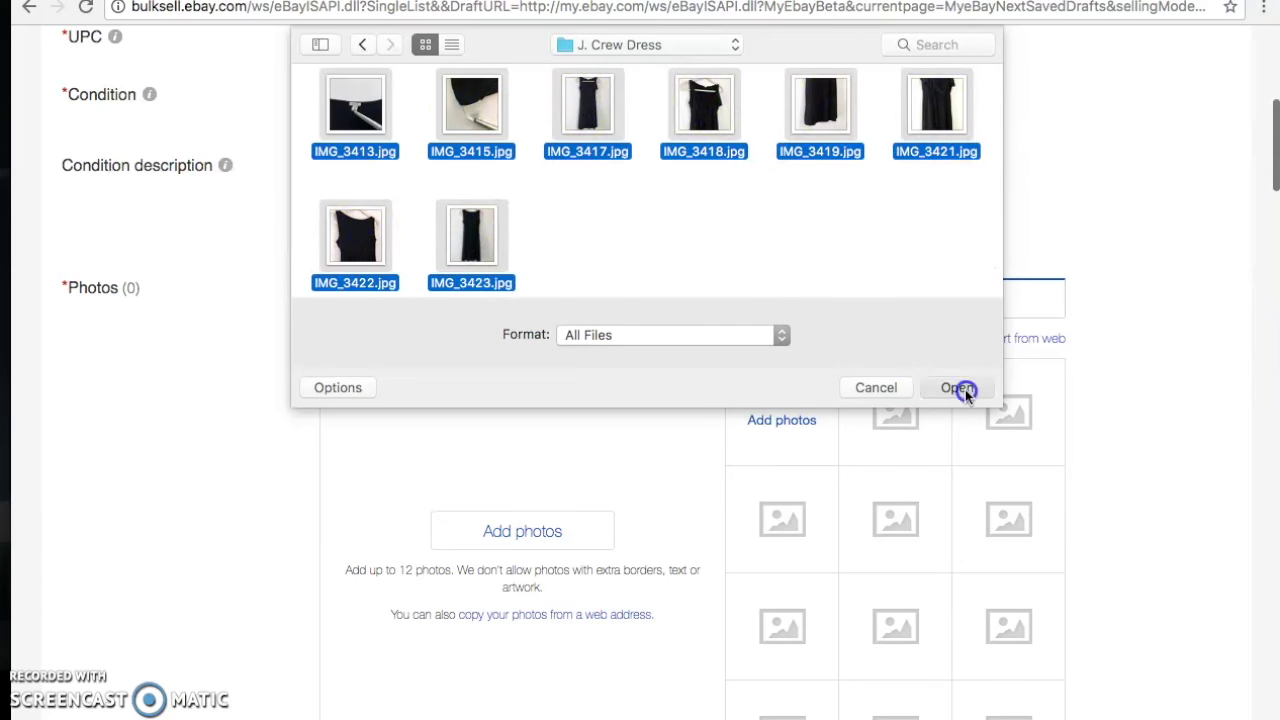
{"action": "left_click", "coordinate": [958, 388]}
{"action": "scroll", "coordinate": [1066, 491], "scroll_direction": "down", "scroll_amount": 3}
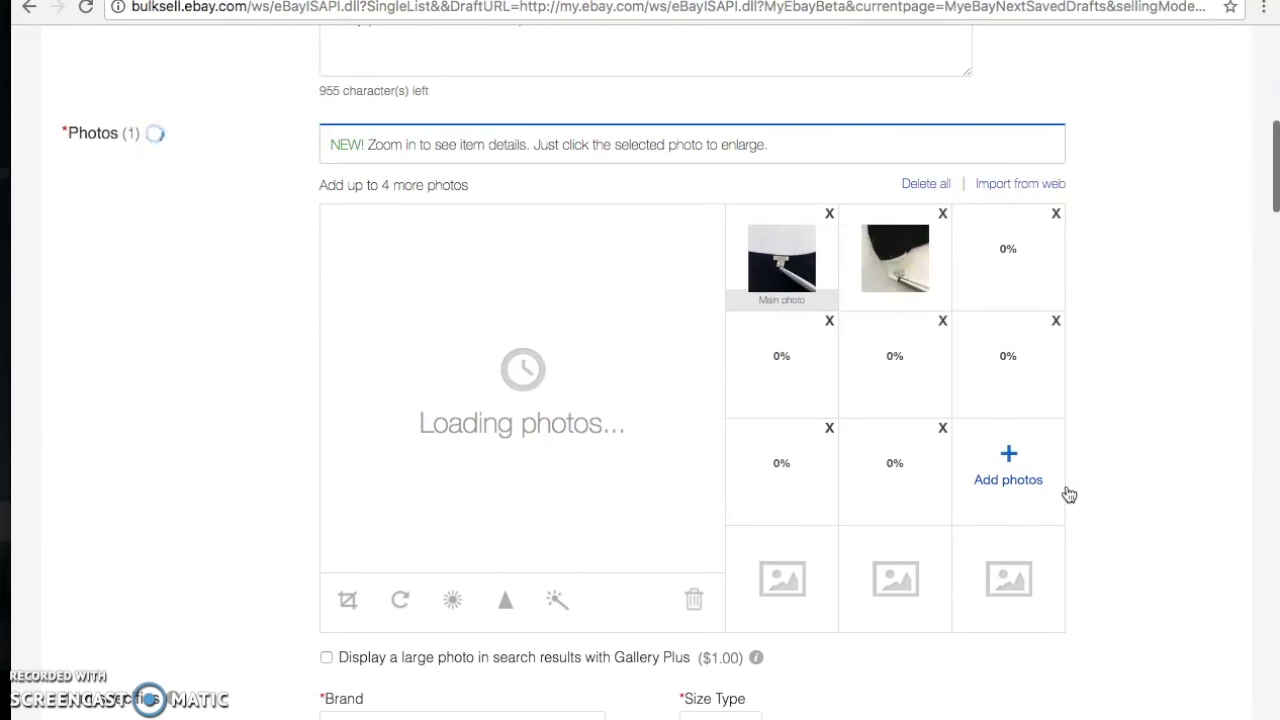
Make the full front view of the dress the main photo and move the fabric content tag photo to the end
{"action": "scroll", "coordinate": [1069, 495], "scroll_direction": "down", "scroll_amount": 1}
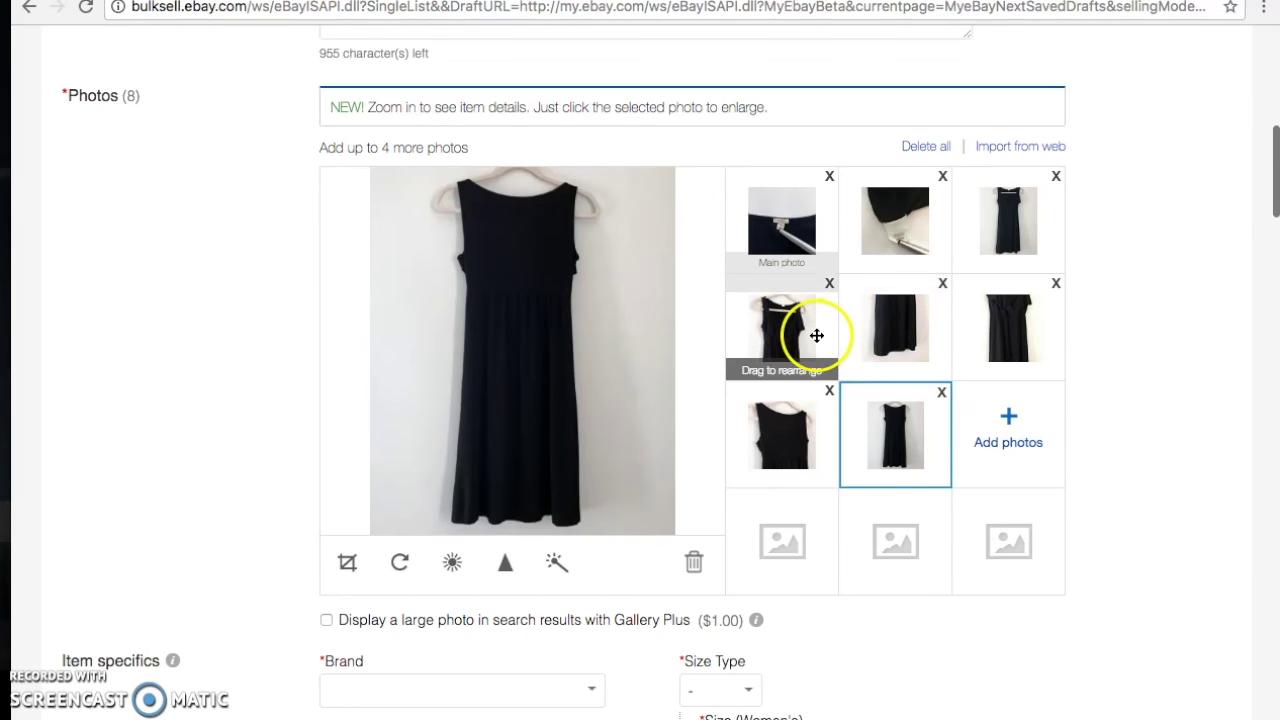
{"action": "left_click_drag", "start_coordinate": [986, 214], "coordinate": [803, 226]}
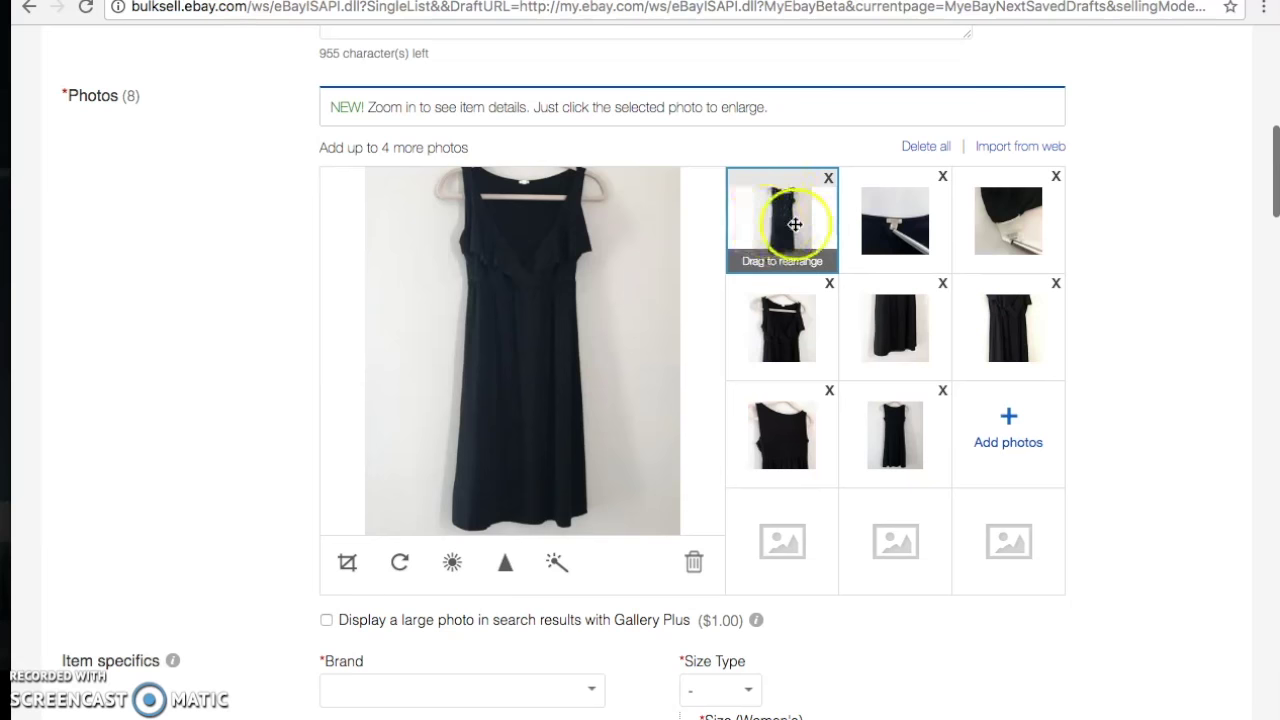
{"action": "left_click", "coordinate": [885, 230]}
{"action": "left_click_drag", "start_coordinate": [885, 230], "coordinate": [903, 444]}
{"action": "left_click", "coordinate": [1012, 227]}
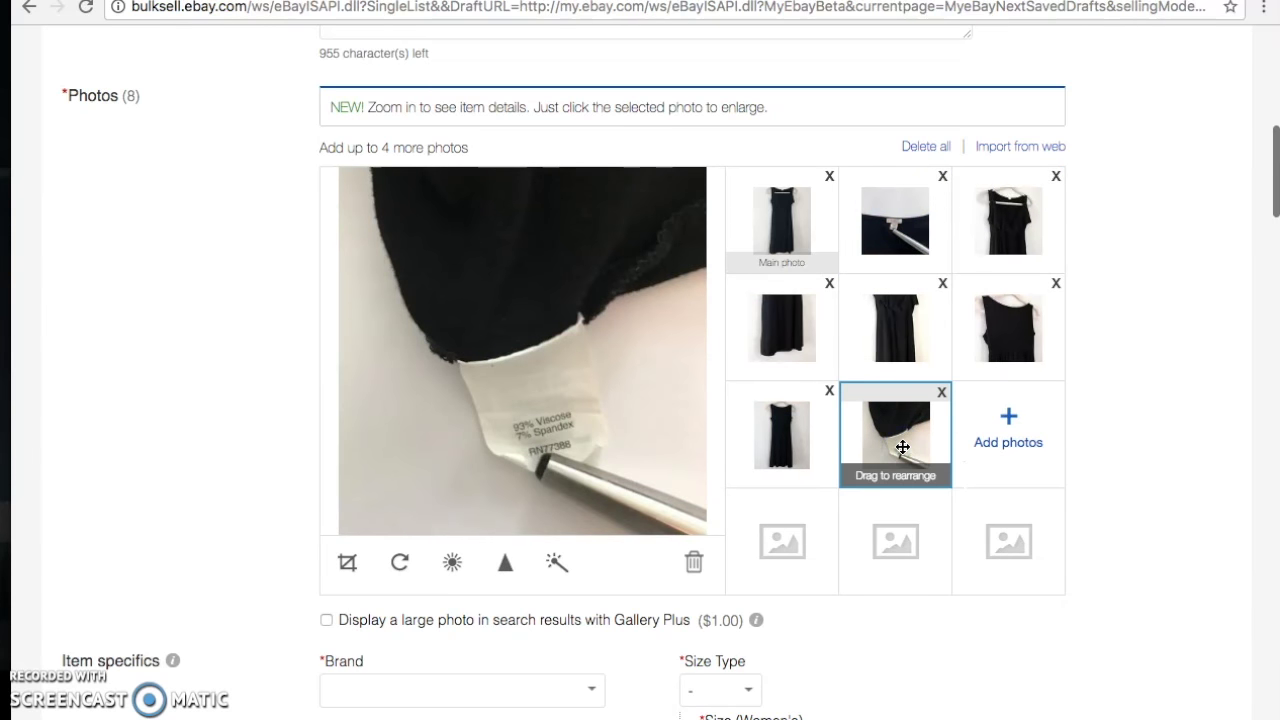
Check the remaining photos and move the full back view ahead of the back close-up, into sixth place
{"action": "left_click", "coordinate": [997, 226]}
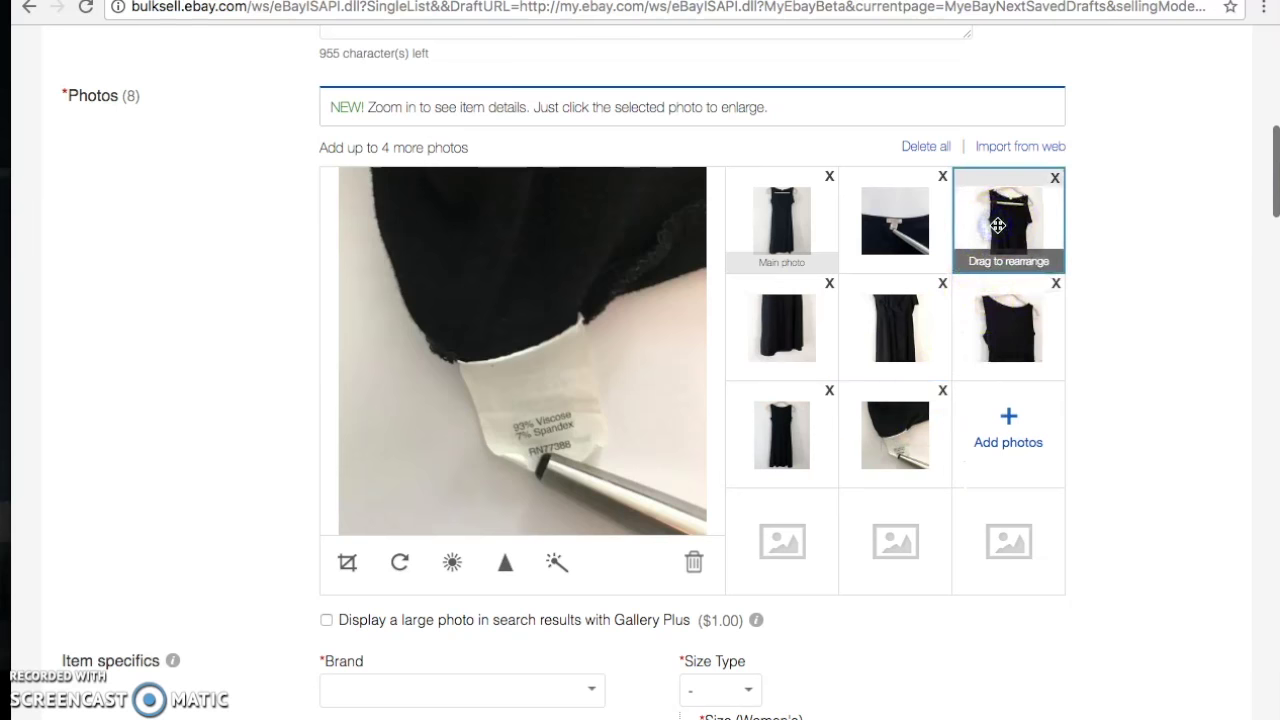
{"action": "left_click", "coordinate": [796, 319]}
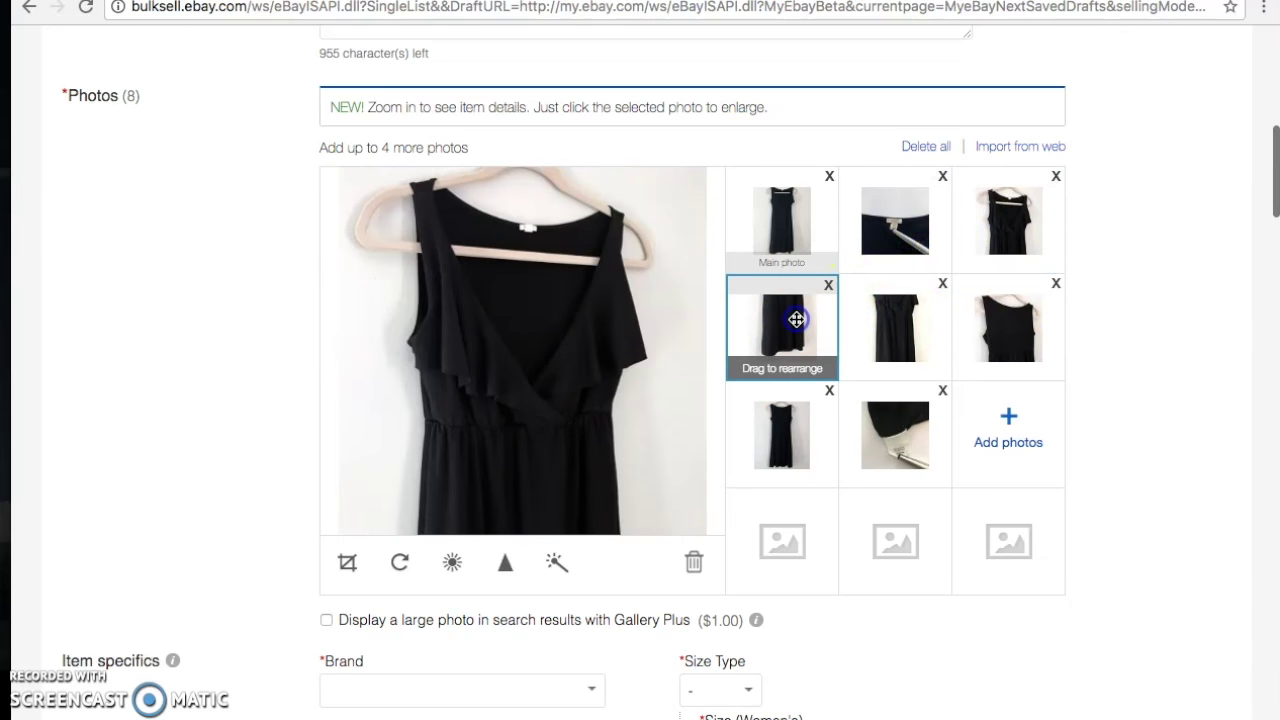
{"action": "left_click_drag", "start_coordinate": [796, 319], "coordinate": [1008, 320]}
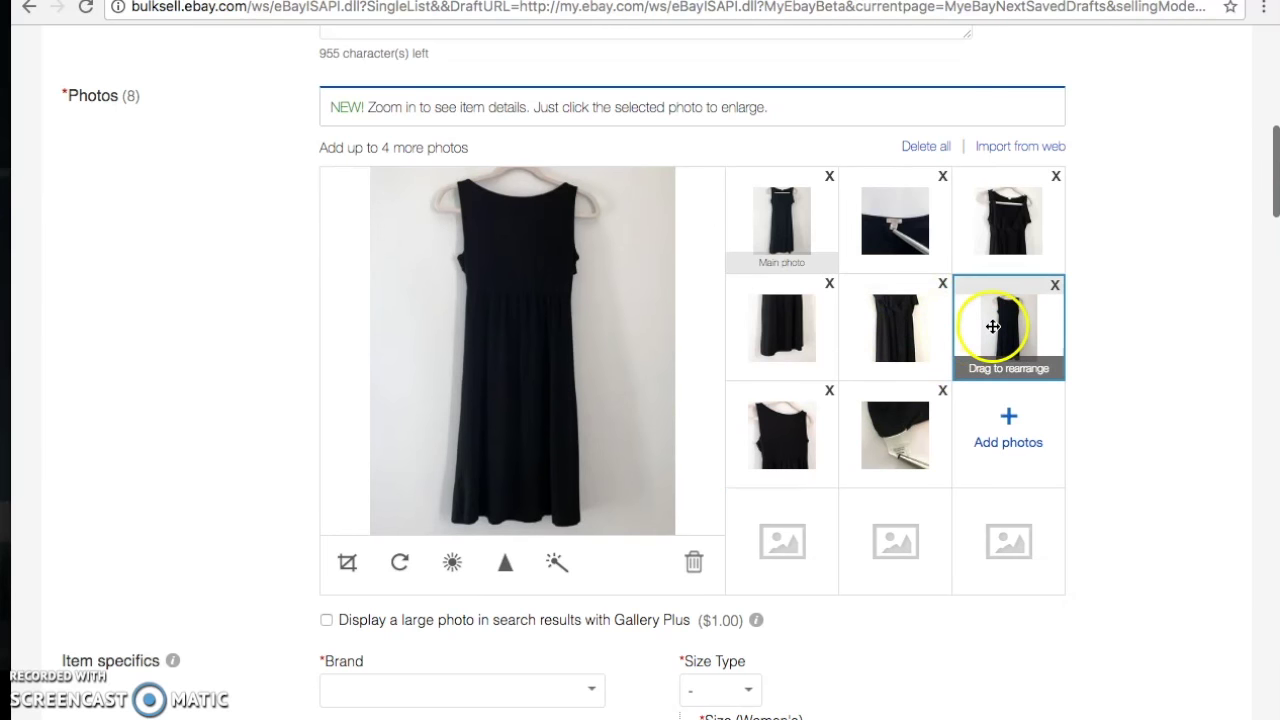
{"action": "left_click", "coordinate": [1000, 322]}
{"action": "left_click_drag", "start_coordinate": [1000, 322], "coordinate": [794, 430]}
{"action": "left_click", "coordinate": [871, 429]}
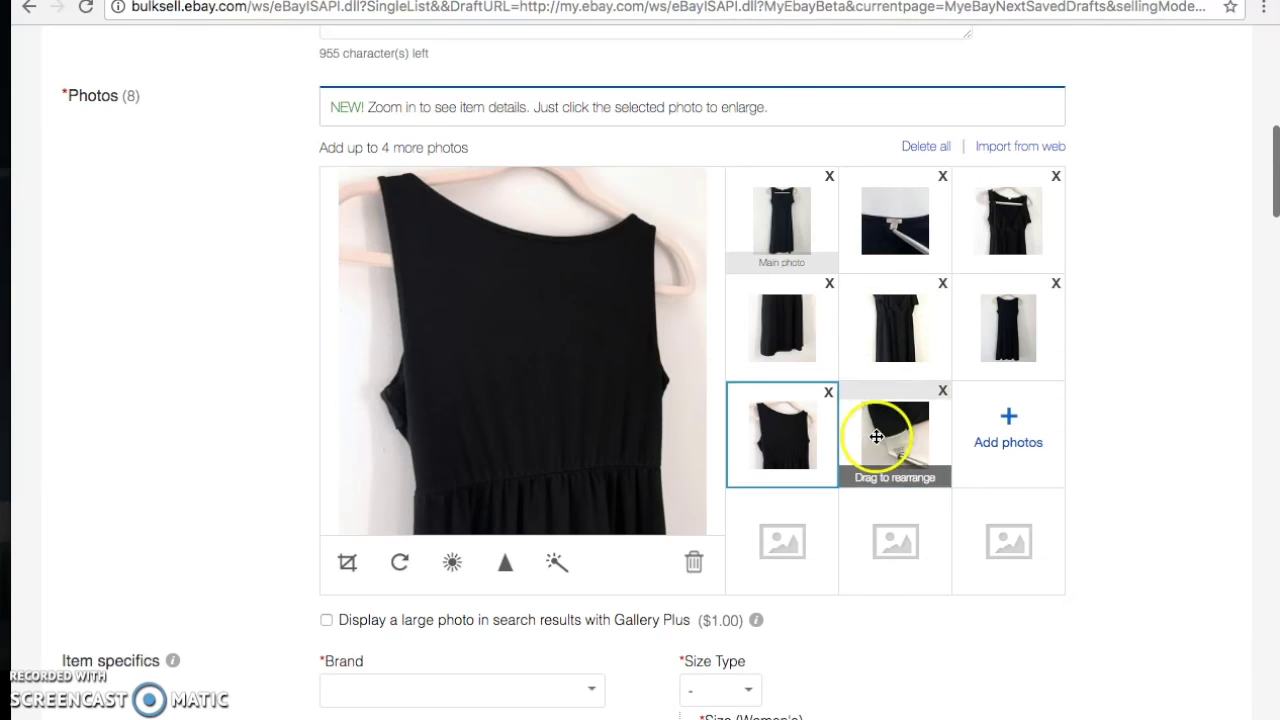
{"action": "scroll", "coordinate": [878, 437], "scroll_direction": "up", "scroll_amount": 1}
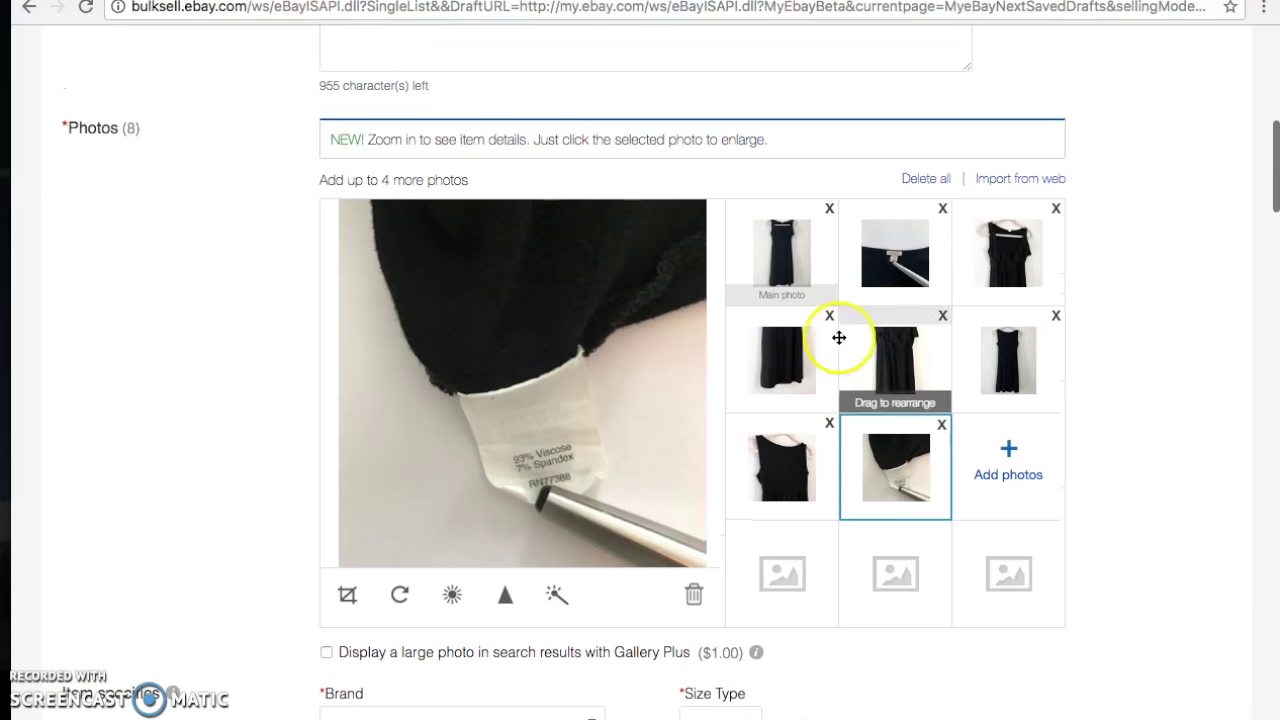
Set the brand in the item specifics to J.Crew
{"action": "scroll", "coordinate": [790, 250], "scroll_direction": "down", "scroll_amount": 3}
{"action": "scroll", "coordinate": [800, 280], "scroll_direction": "down", "scroll_amount": 3}
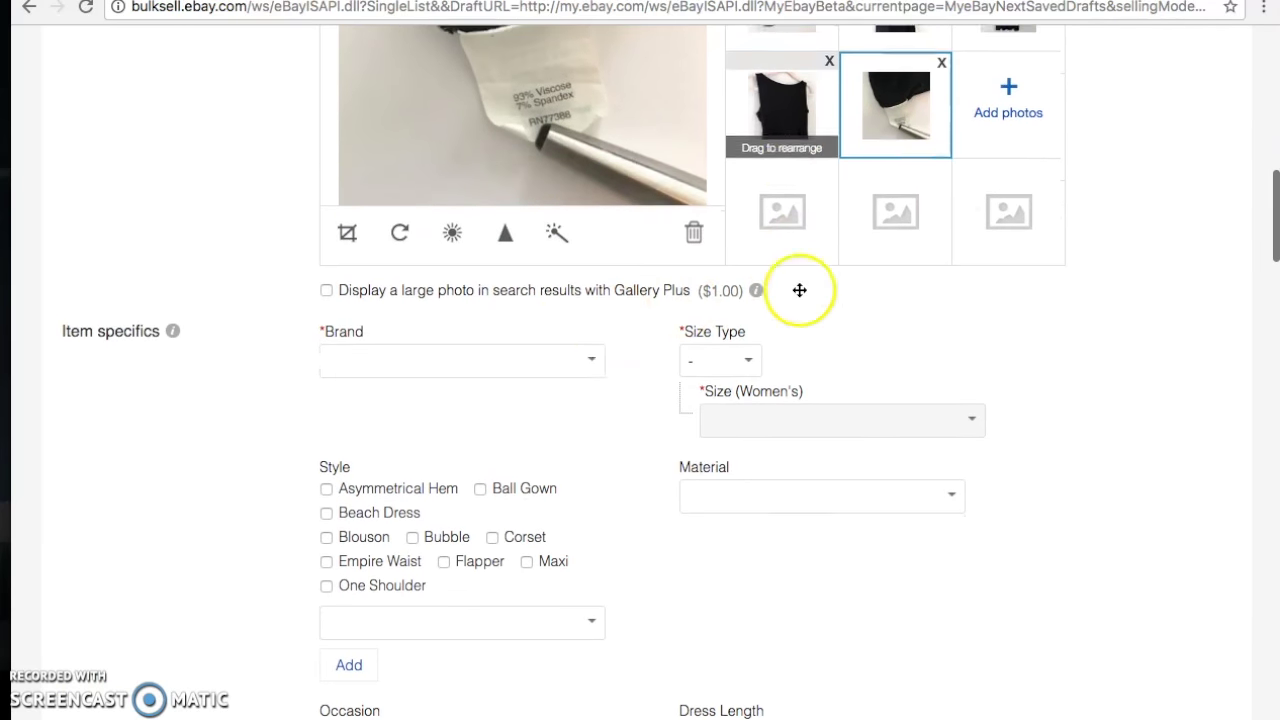
{"action": "left_click", "coordinate": [518, 355]}
{"action": "type", "text": "J"}
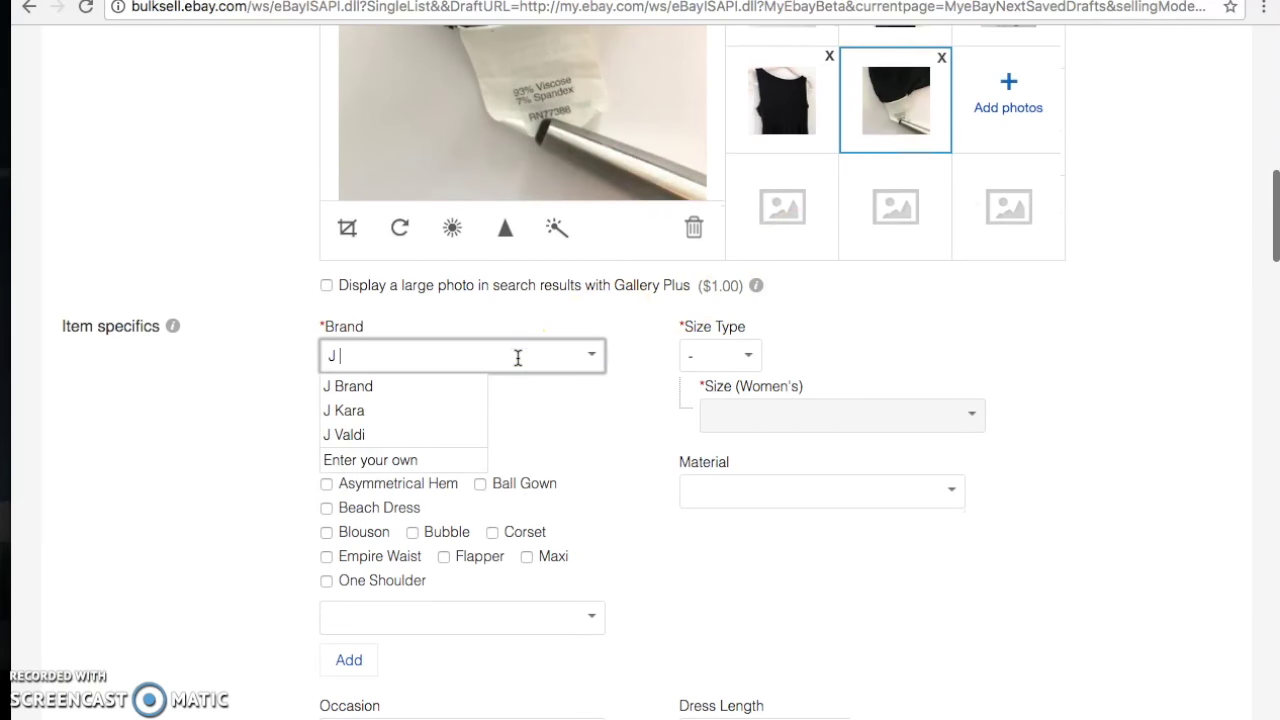
{"action": "type", "text": "."}
{"action": "left_click", "coordinate": [482, 382]}
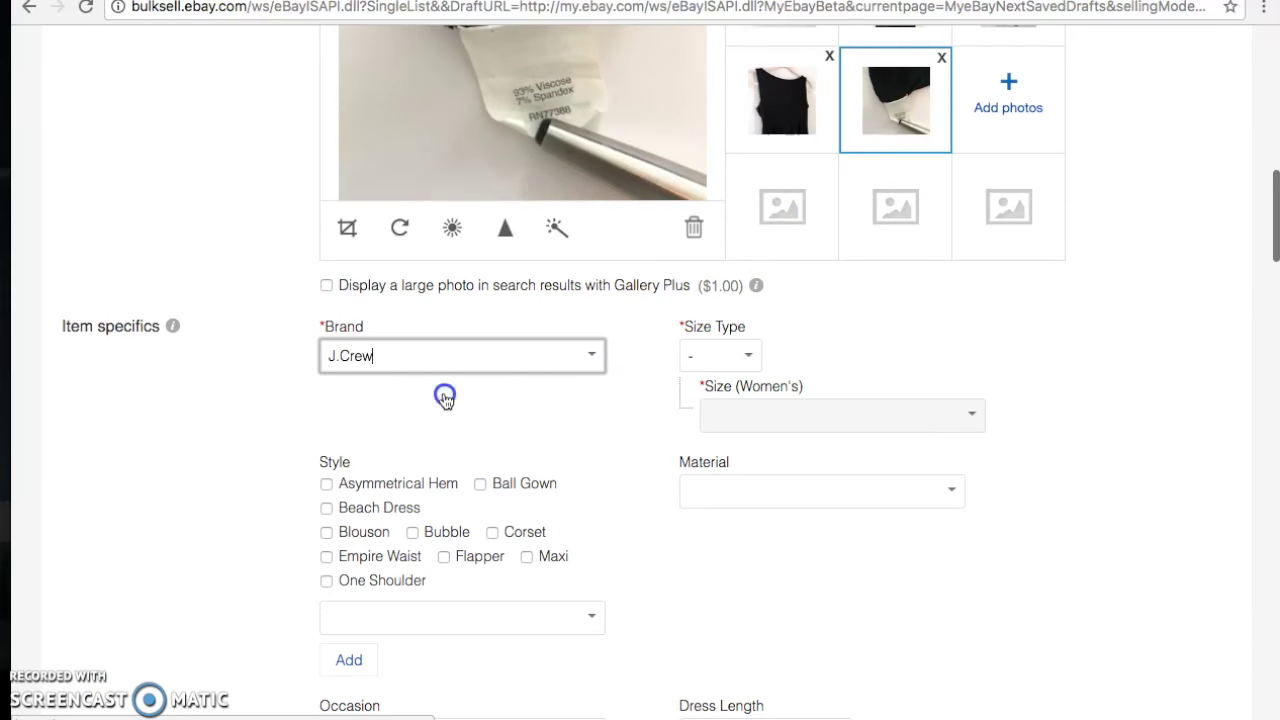
Set the size type to Regular and the women's size to XS
{"action": "left_click", "coordinate": [748, 357]}
{"action": "left_click", "coordinate": [743, 369]}
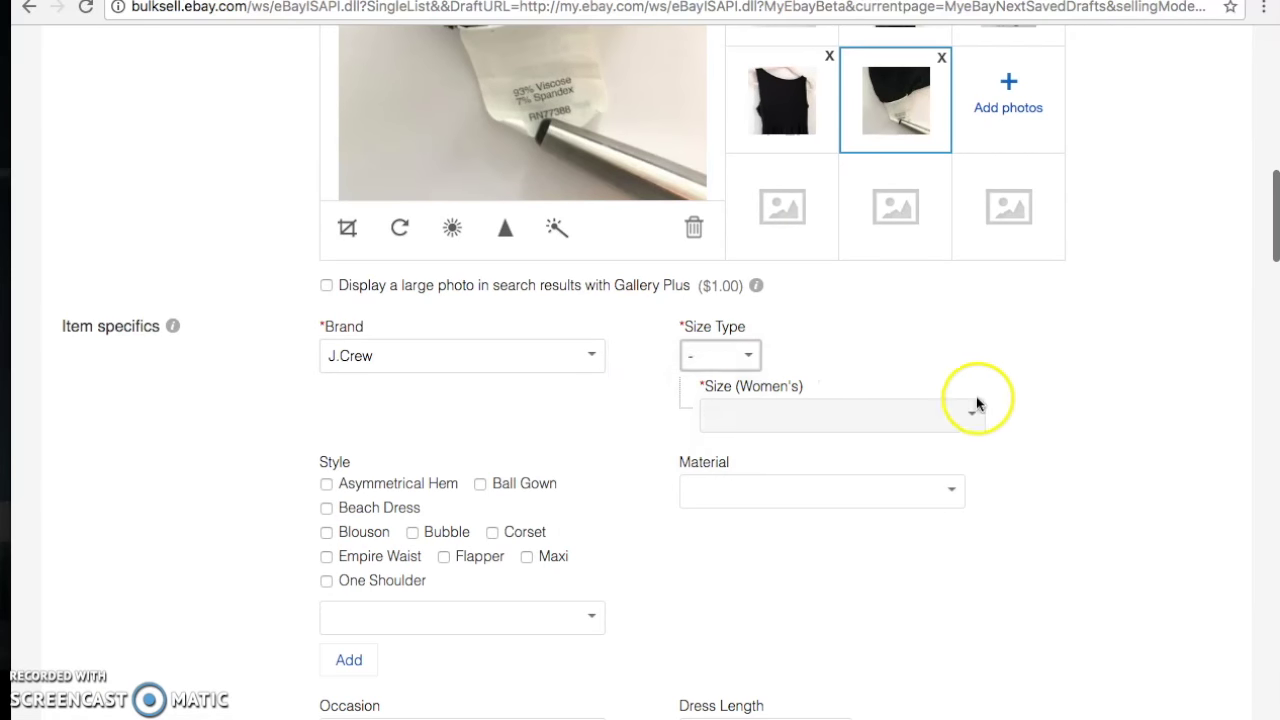
{"action": "left_click", "coordinate": [965, 415]}
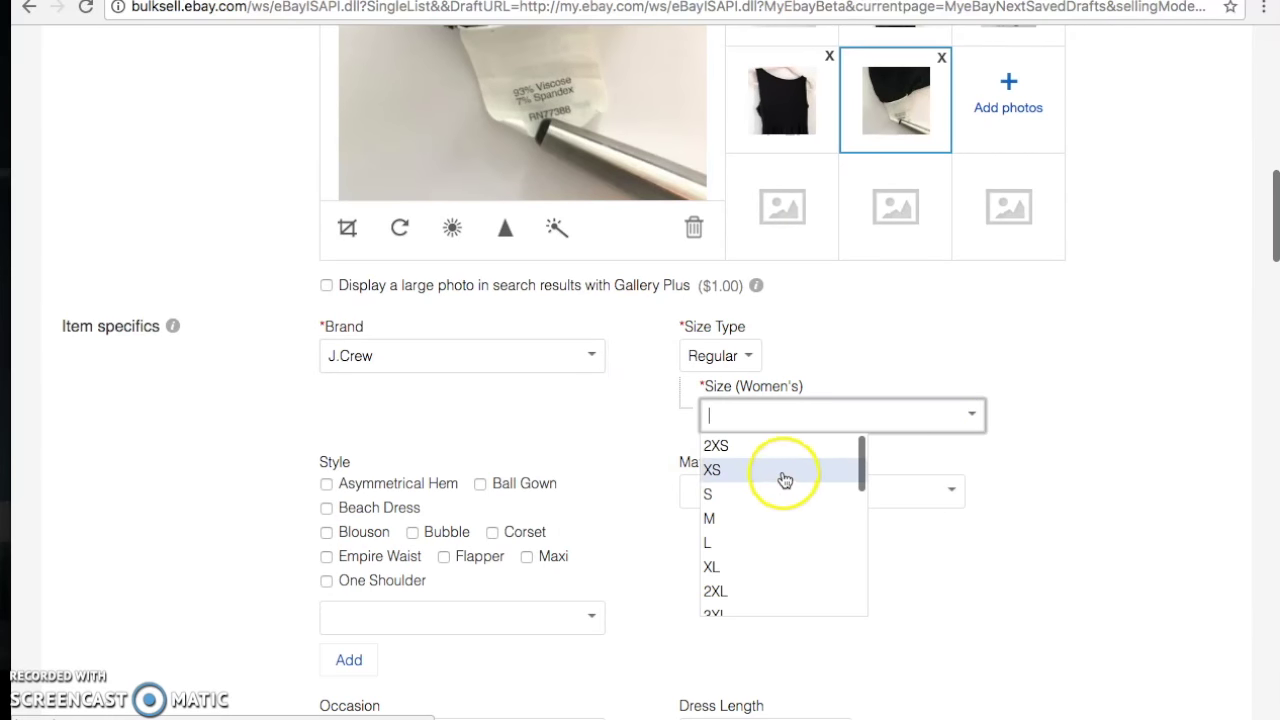
{"action": "left_click", "coordinate": [785, 474]}
Mark the dress style as Empire Waist in the item specifics
{"action": "scroll", "coordinate": [785, 478], "scroll_direction": "down", "scroll_amount": 2}
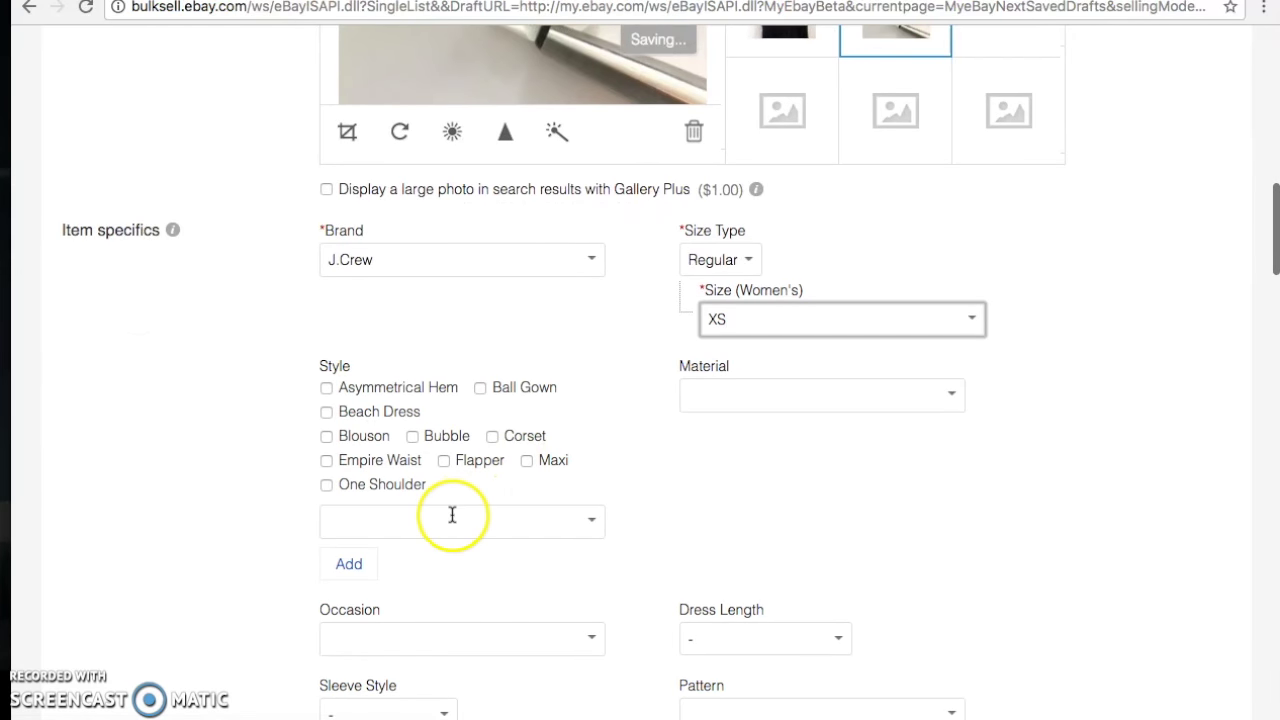
{"action": "left_click", "coordinate": [326, 462]}
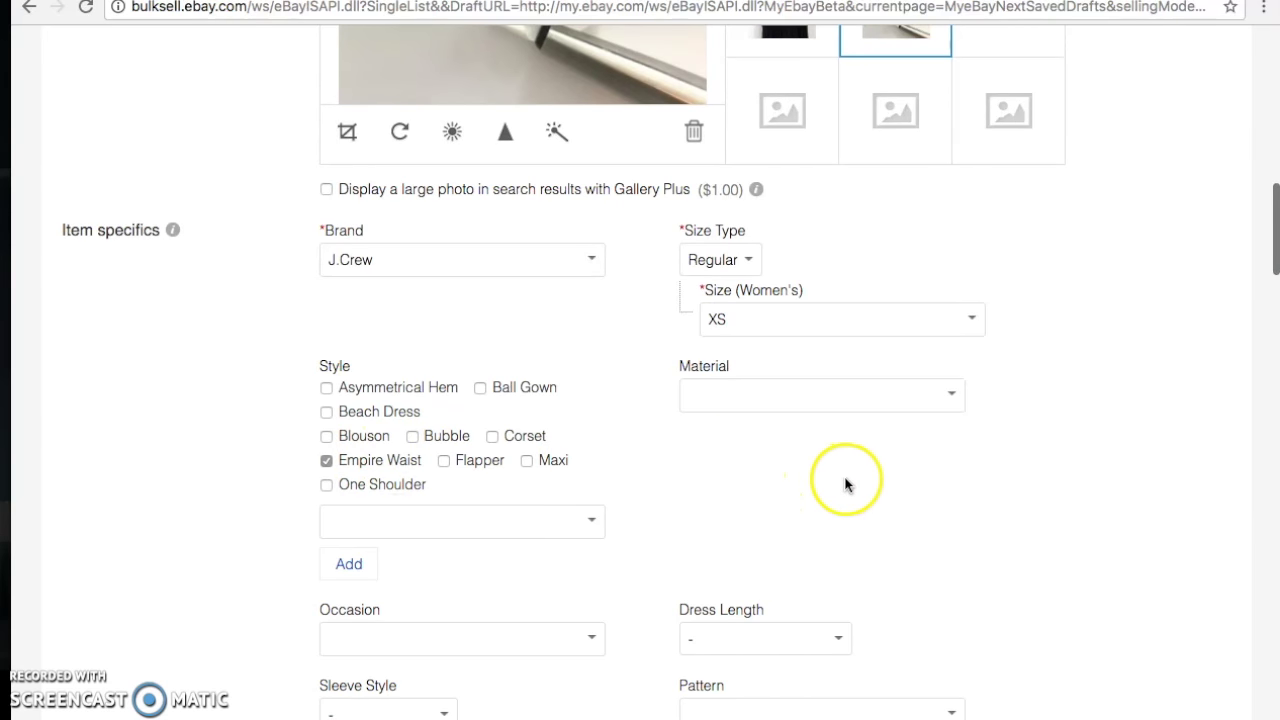
{"action": "scroll", "coordinate": [855, 490], "scroll_direction": "down", "scroll_amount": 1}
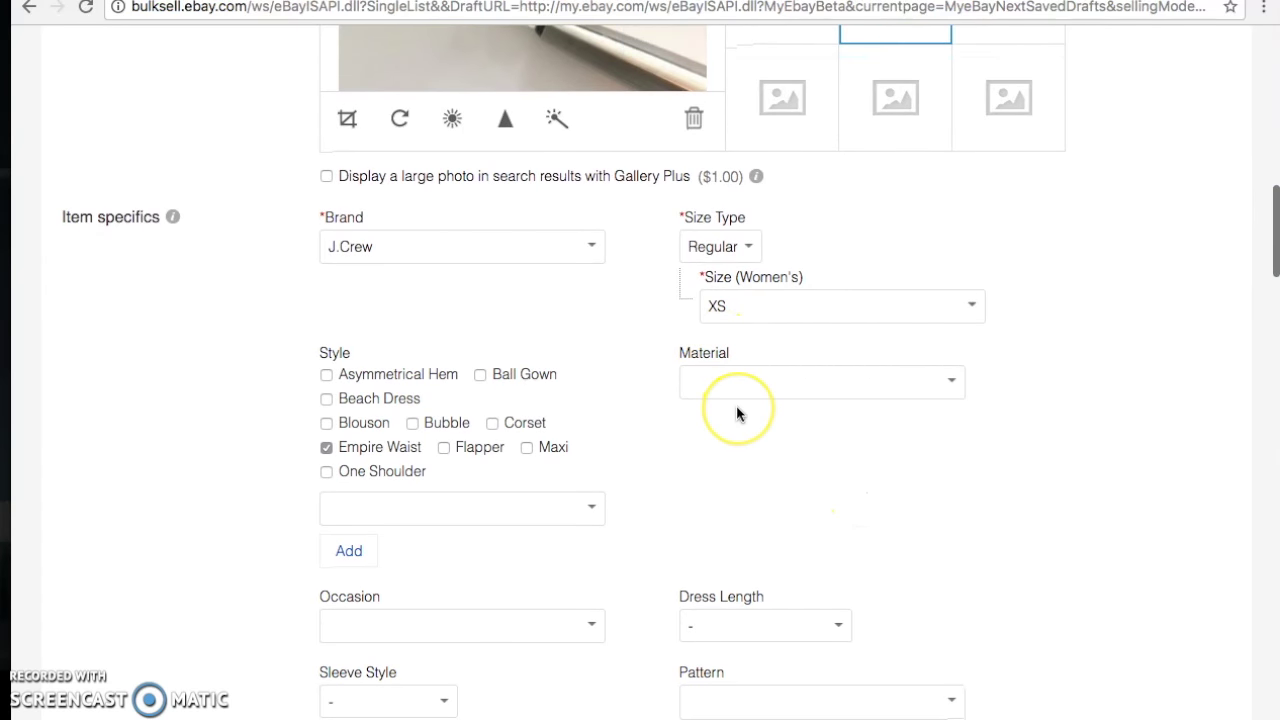
Set the occasion to Casual and the dress length to Knee-Length in the item specifics
{"action": "scroll", "coordinate": [736, 405], "scroll_direction": "down", "scroll_amount": 5}
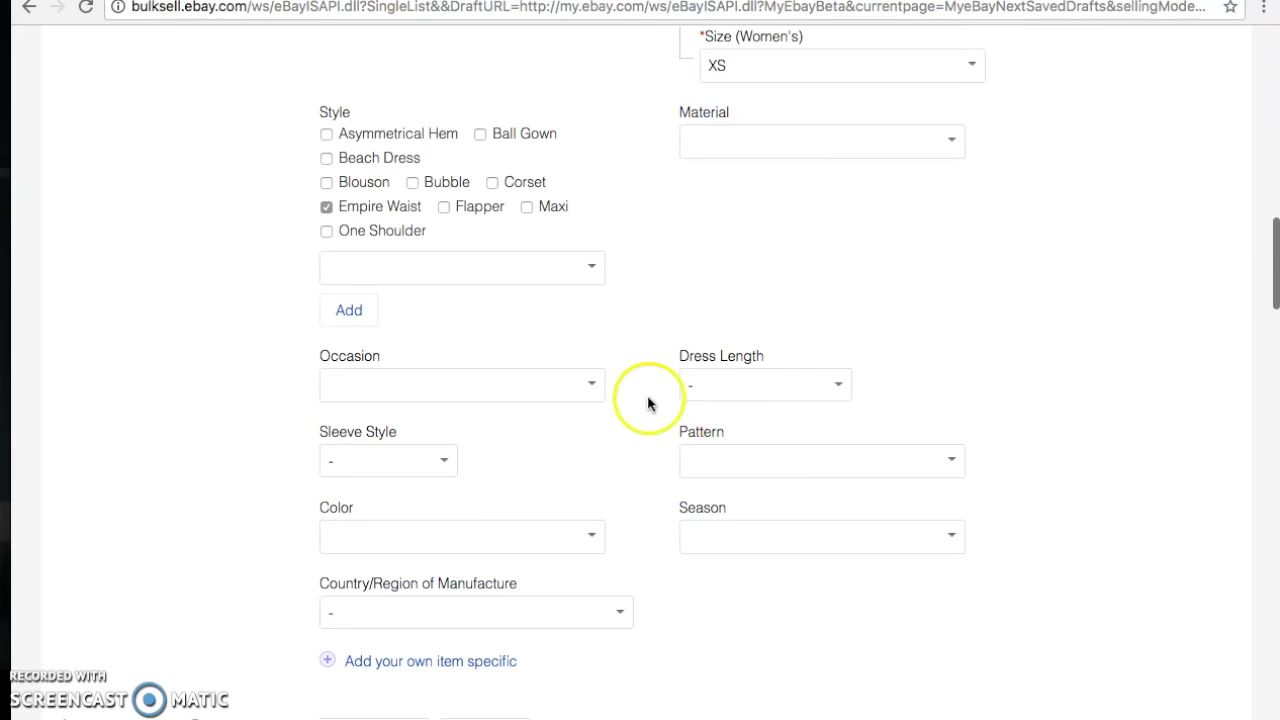
{"action": "left_click", "coordinate": [593, 385]}
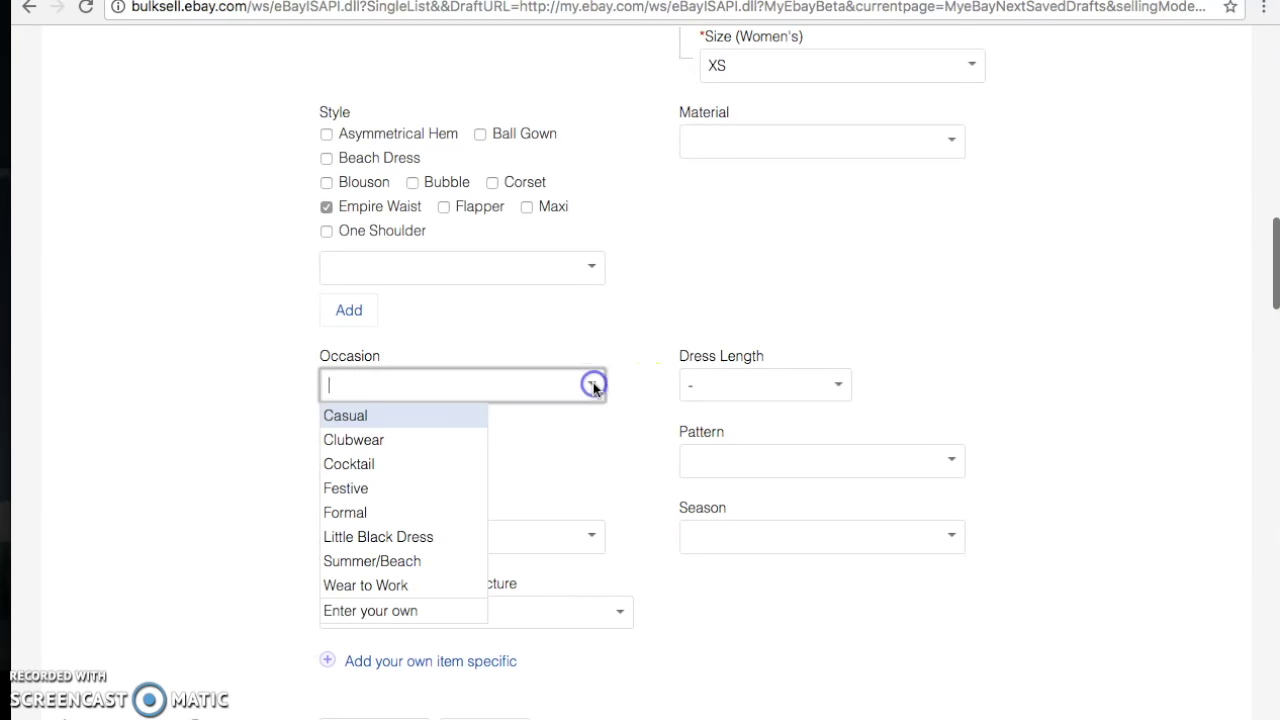
{"action": "left_click", "coordinate": [457, 432]}
{"action": "scroll", "coordinate": [620, 410], "scroll_direction": "down", "scroll_amount": 2}
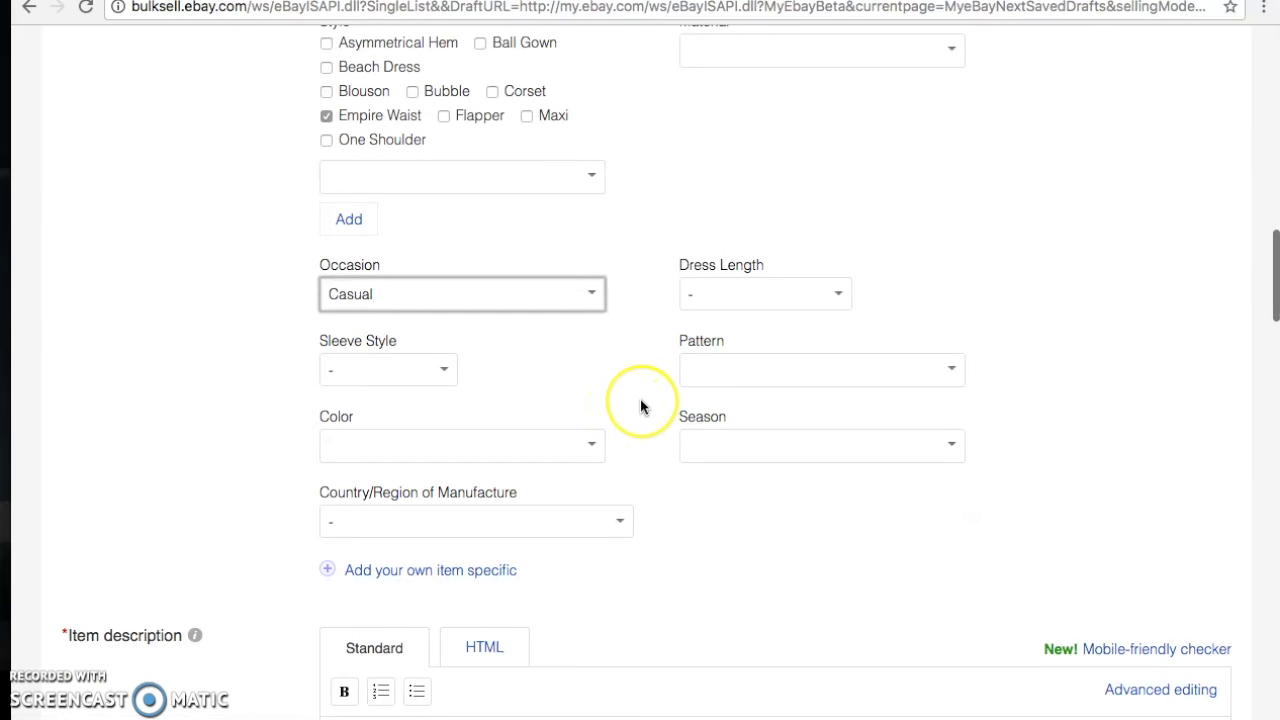
{"action": "left_click", "coordinate": [844, 293]}
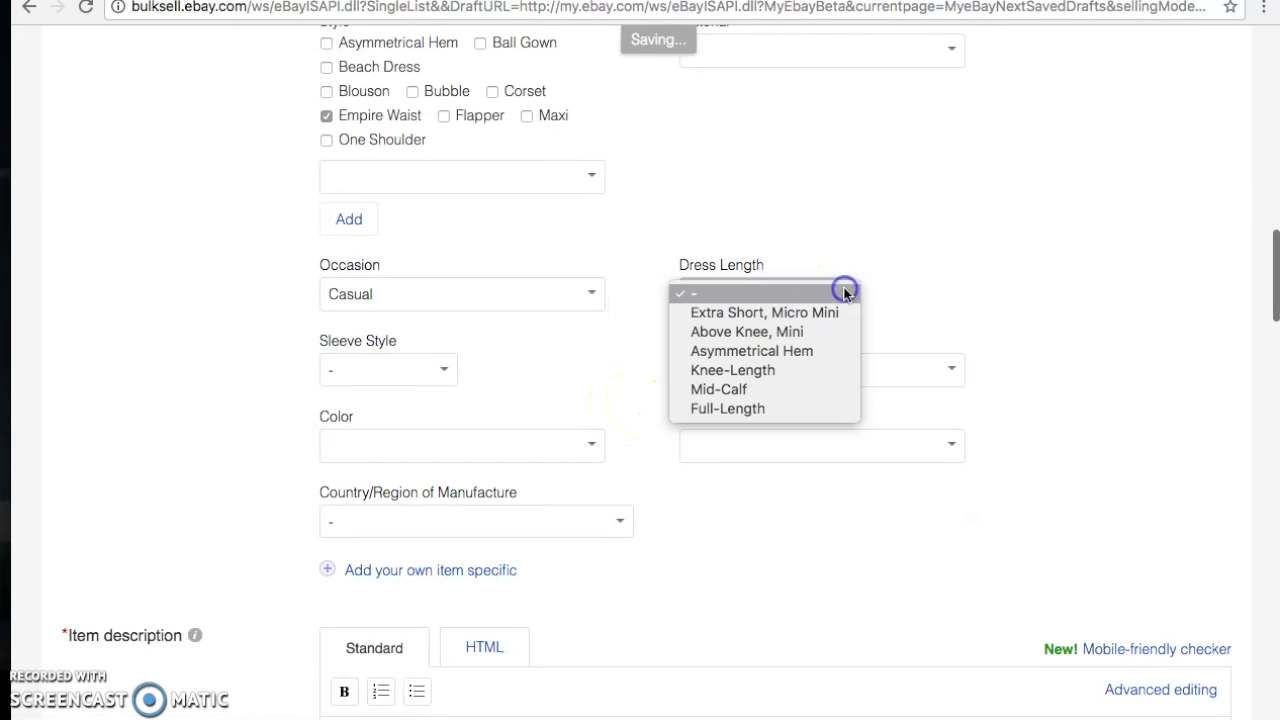
{"action": "left_click", "coordinate": [826, 368]}
Set the sleeve style to Sleeveless and the pattern to Solid
{"action": "left_click", "coordinate": [446, 372]}
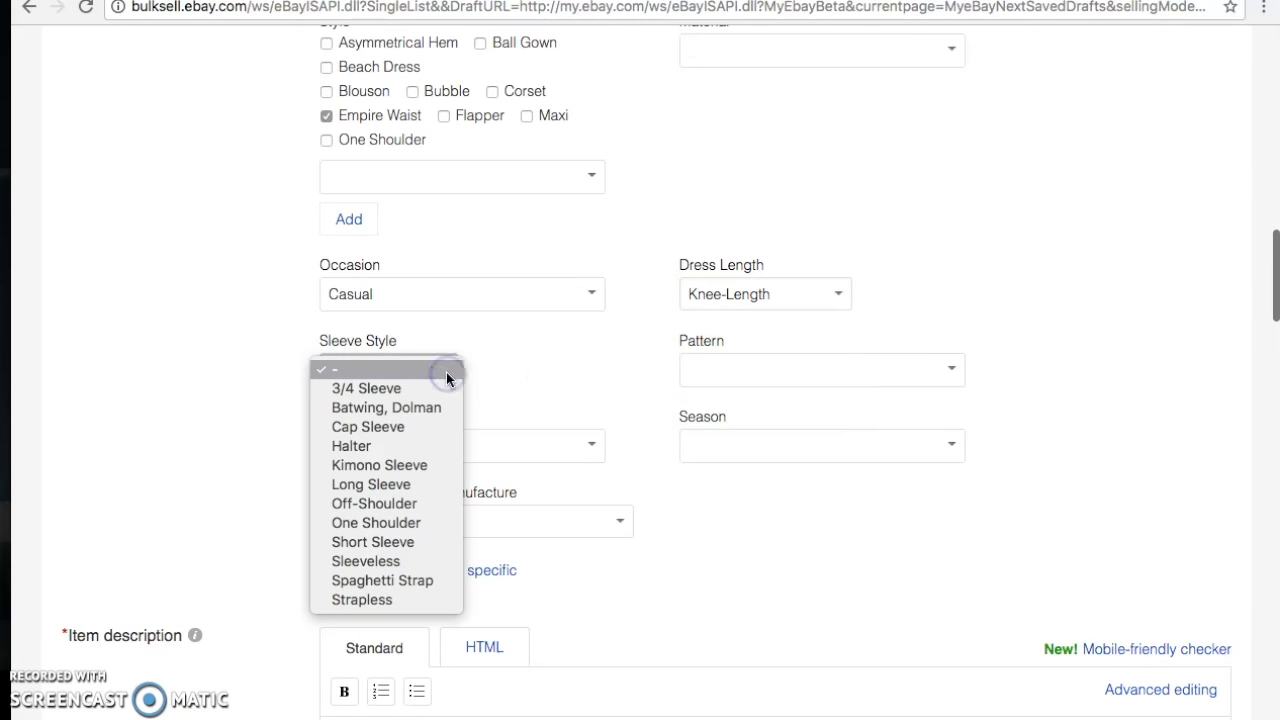
{"action": "left_click", "coordinate": [430, 560]}
{"action": "left_click", "coordinate": [951, 370]}
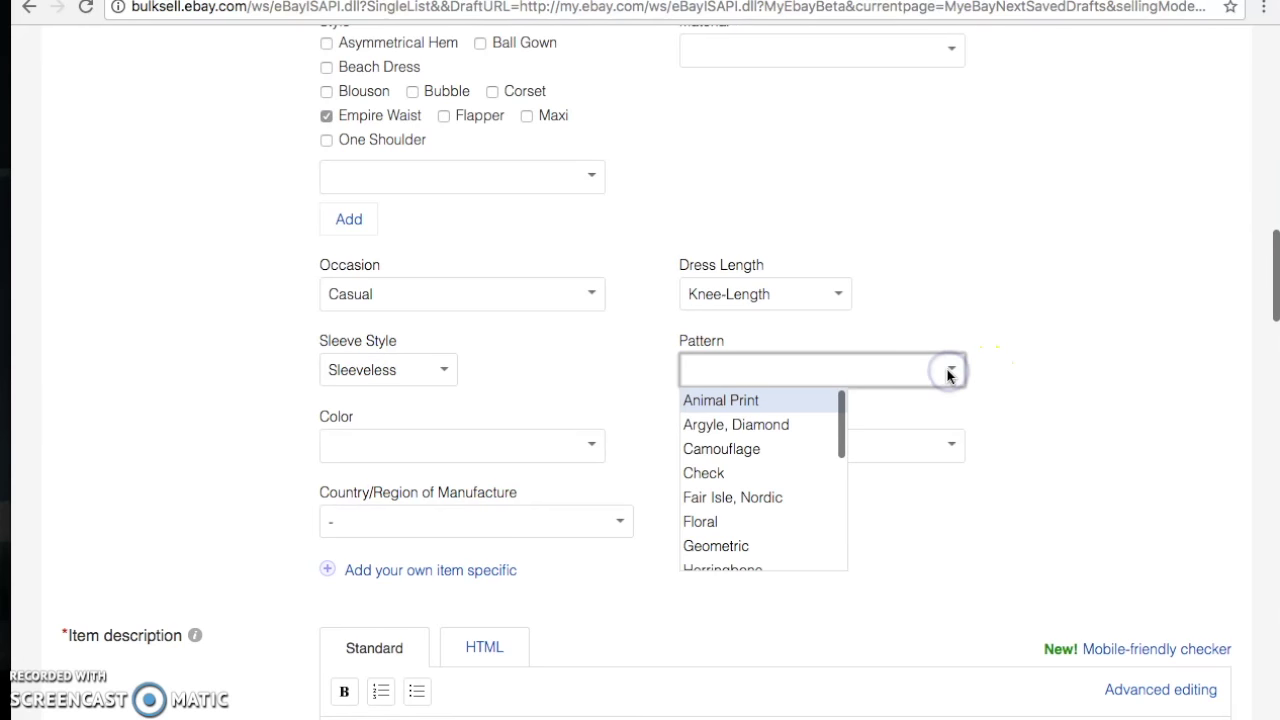
{"action": "type", "text": "Sol"}
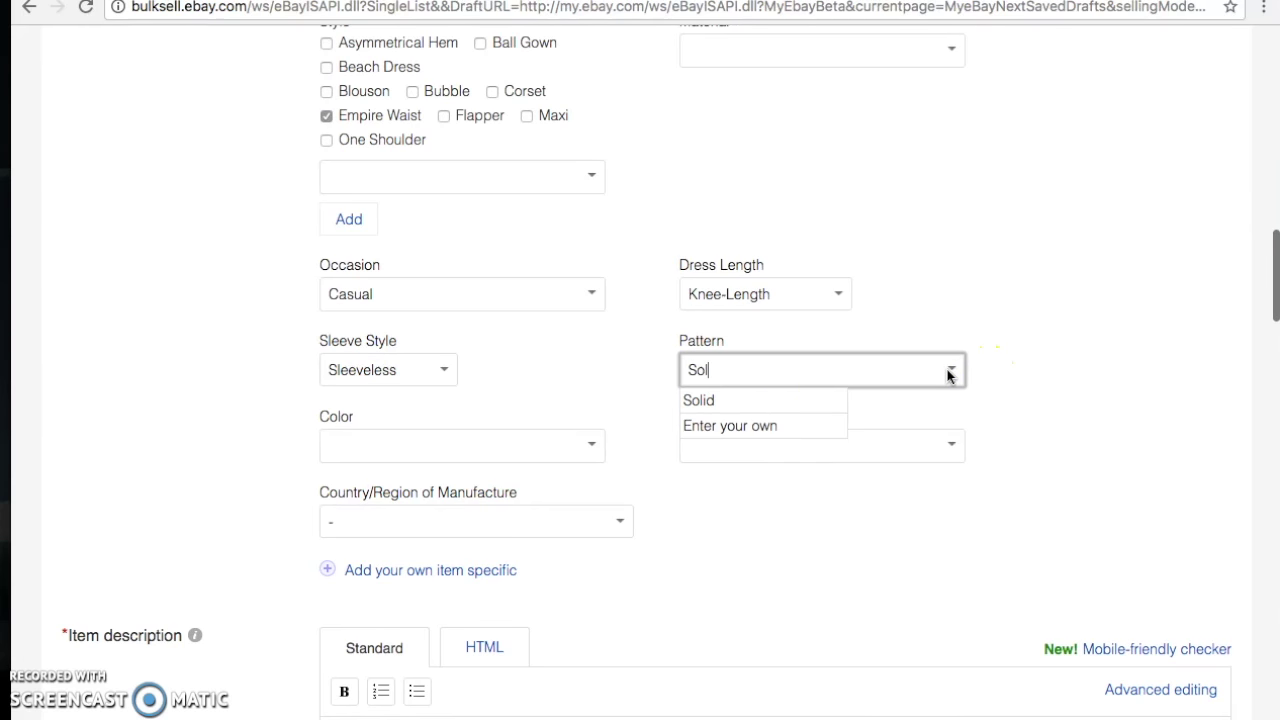
{"action": "left_click", "coordinate": [785, 400]}
Set the color to Black in the item specifics and leave the season blank
{"action": "scroll", "coordinate": [784, 414], "scroll_direction": "down", "scroll_amount": 1}
{"action": "left_click", "coordinate": [535, 376]}
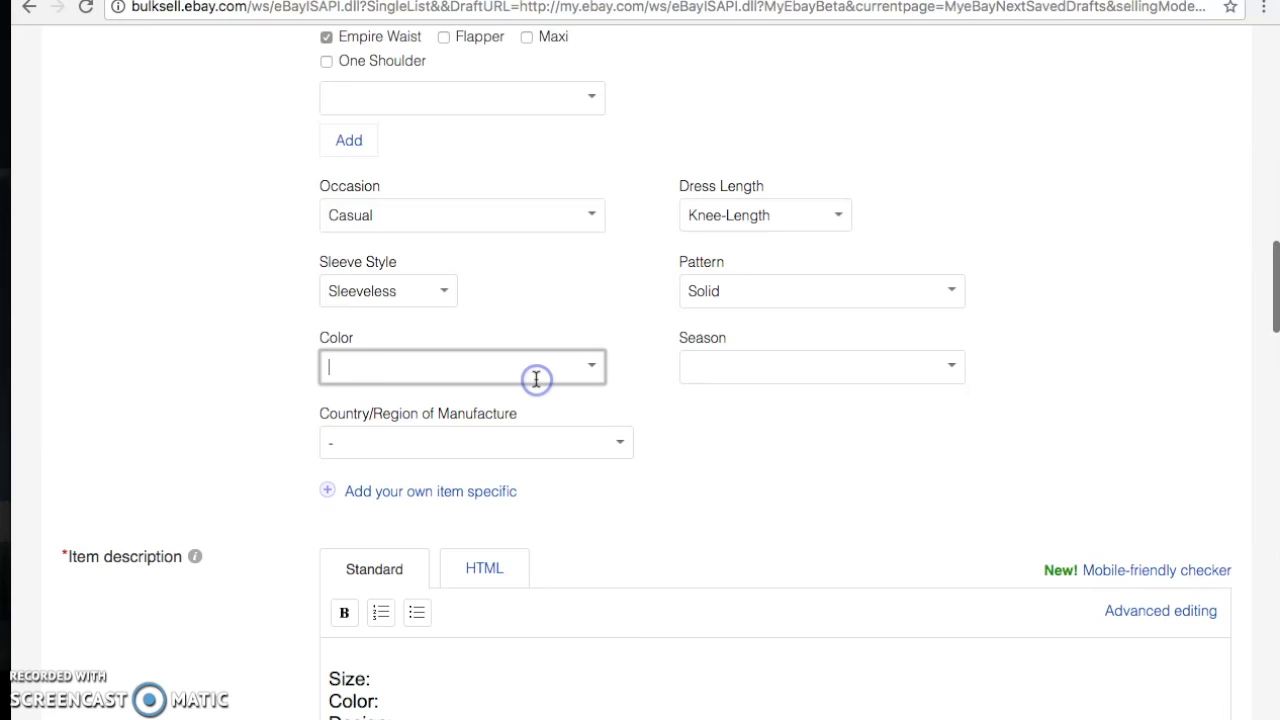
{"action": "type", "text": "Bl"}
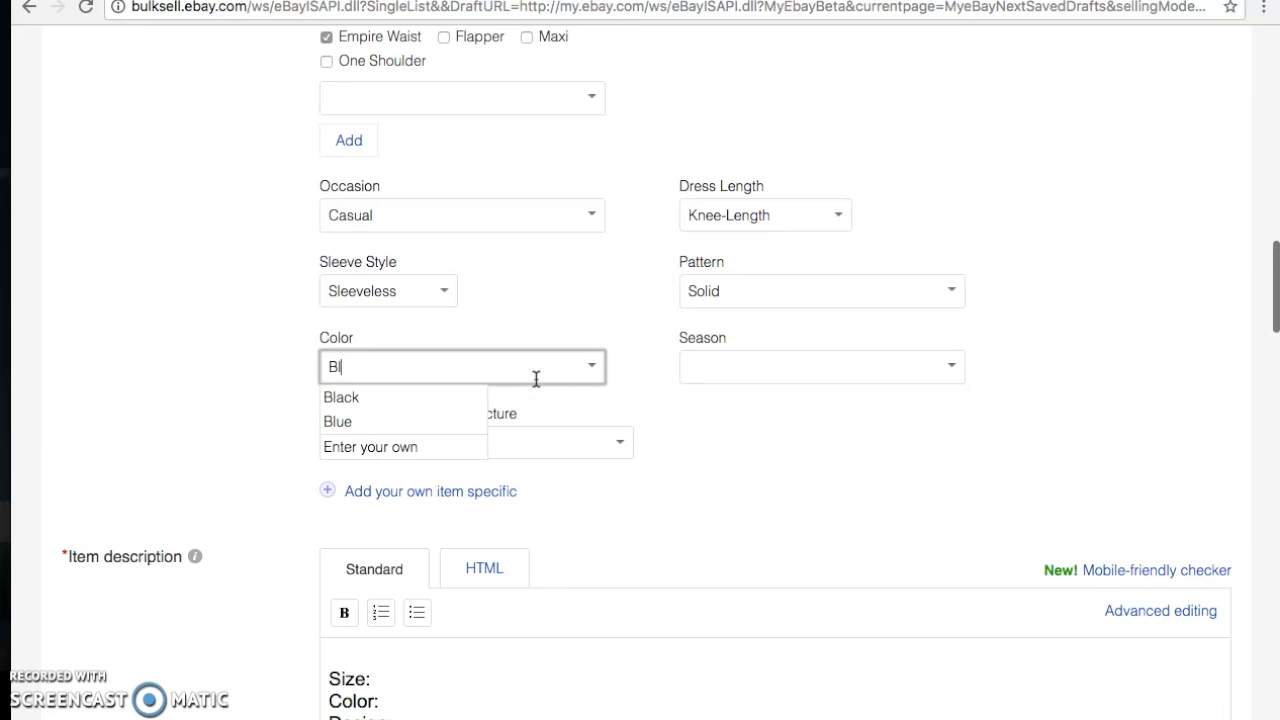
{"action": "left_click", "coordinate": [391, 399]}
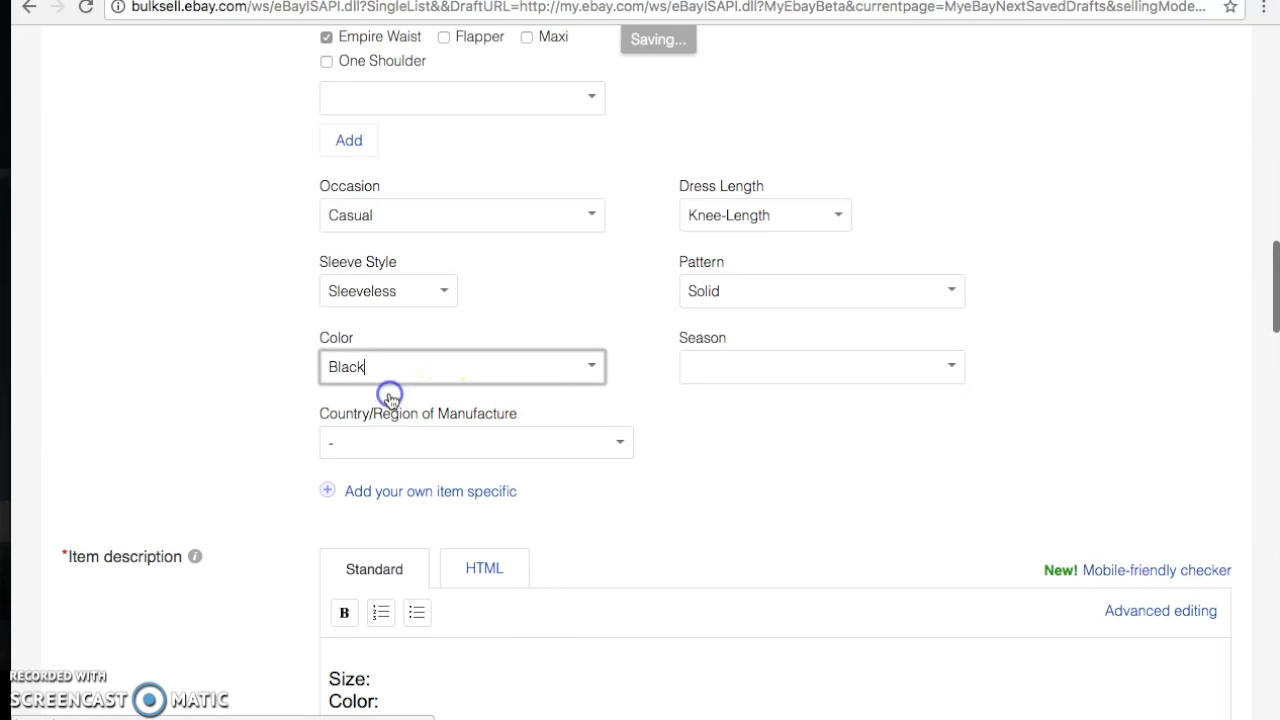
{"action": "left_click", "coordinate": [955, 366]}
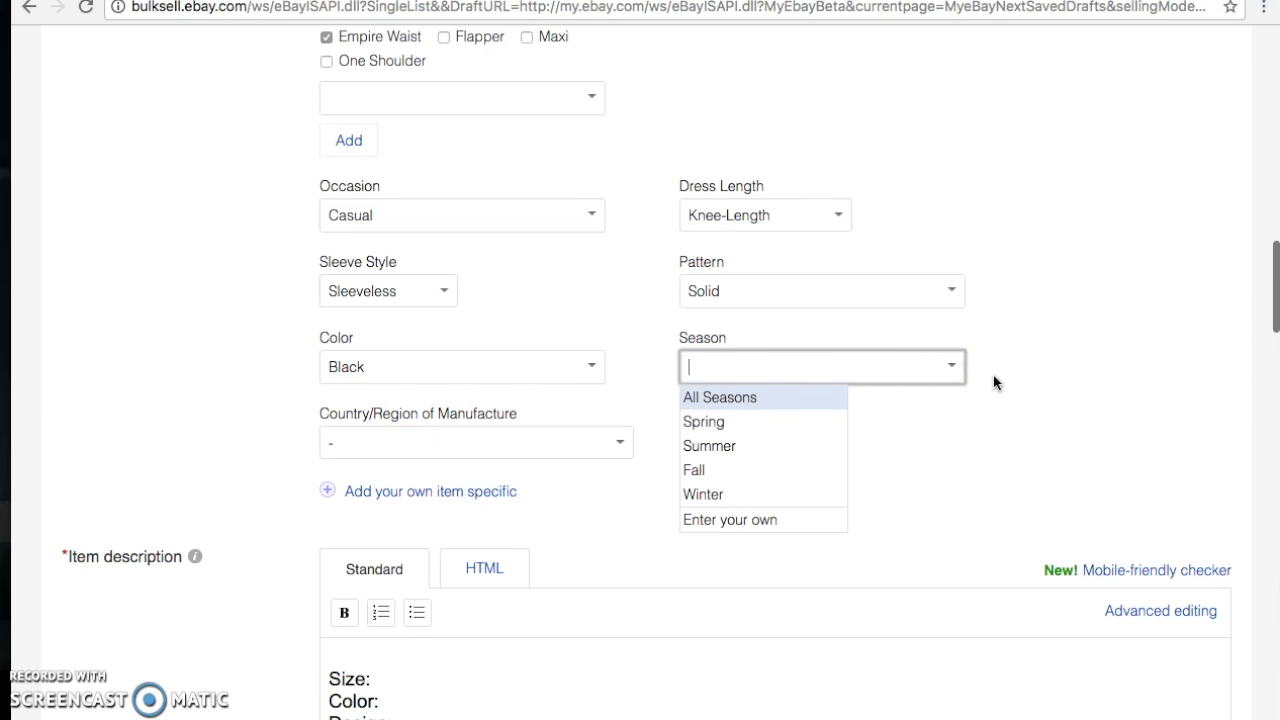
{"action": "left_click", "coordinate": [993, 375]}
Head the item description with "J. Crew Women's Dress" and fill in size XL, color Black and design Dressy Jersey Dress
{"action": "scroll", "coordinate": [993, 378], "scroll_direction": "down", "scroll_amount": 5}
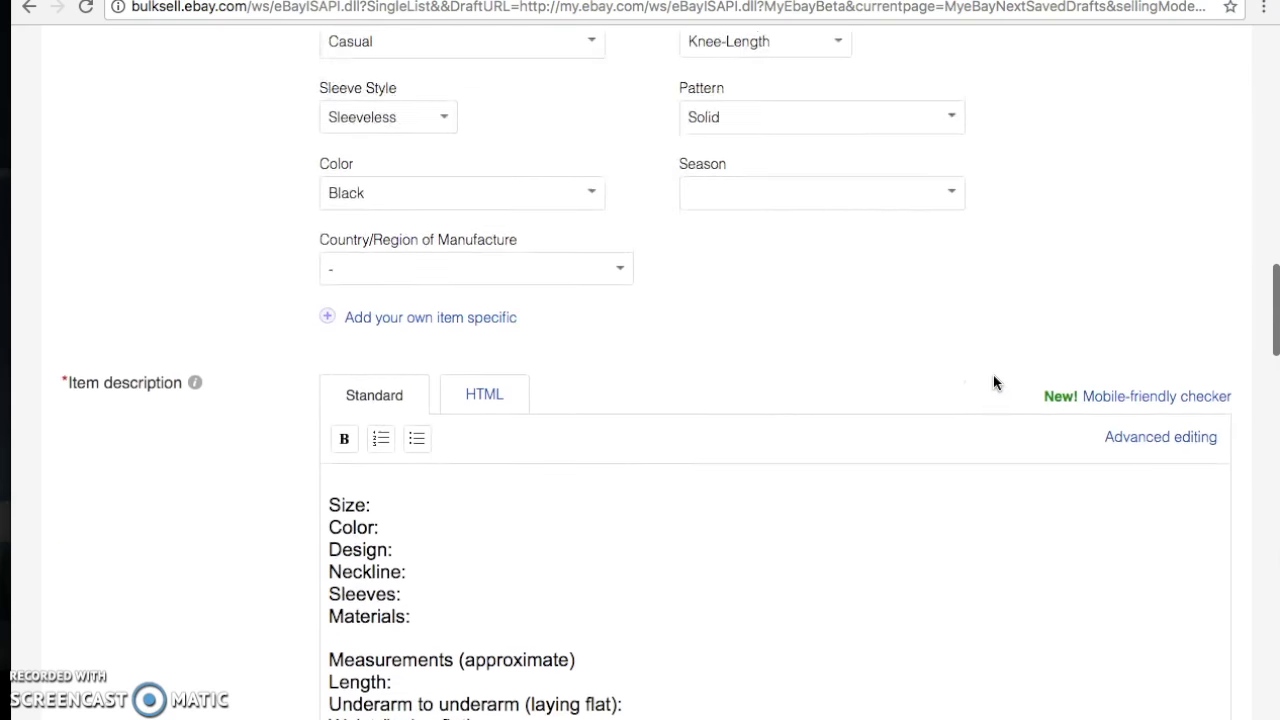
{"action": "left_click", "coordinate": [371, 241]}
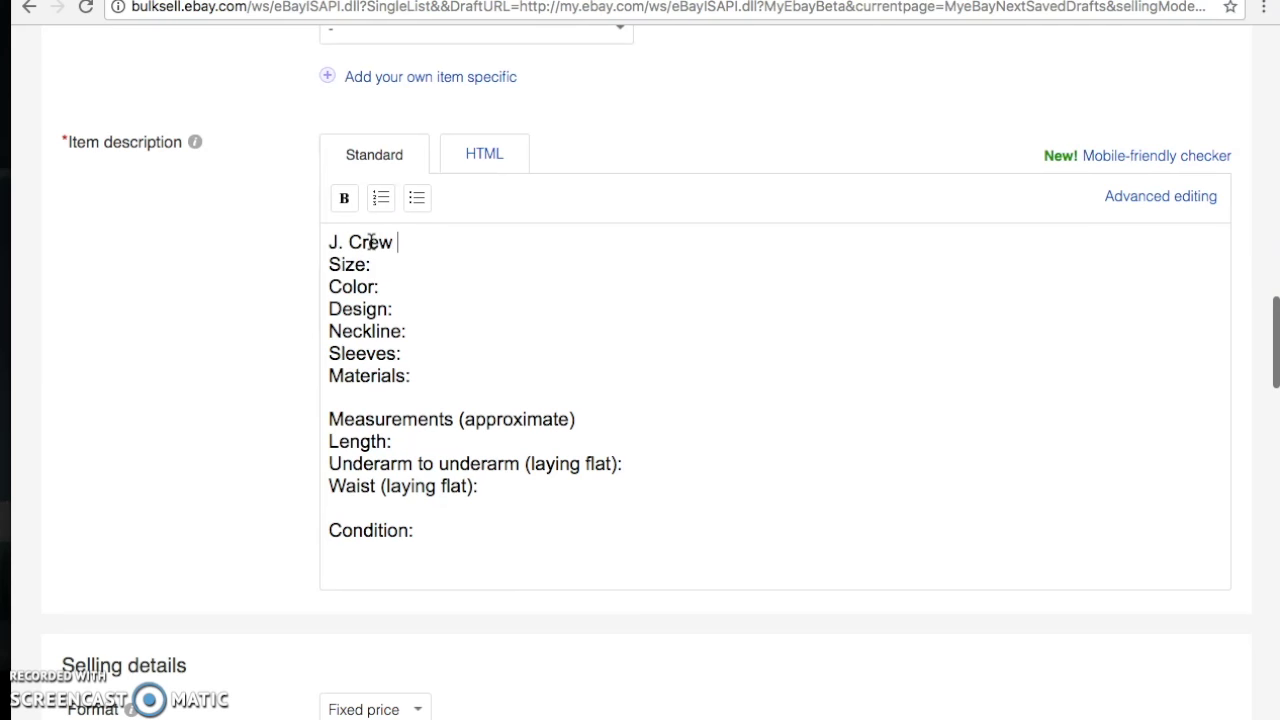
{"action": "type", "text": "J. Crew Women's"}
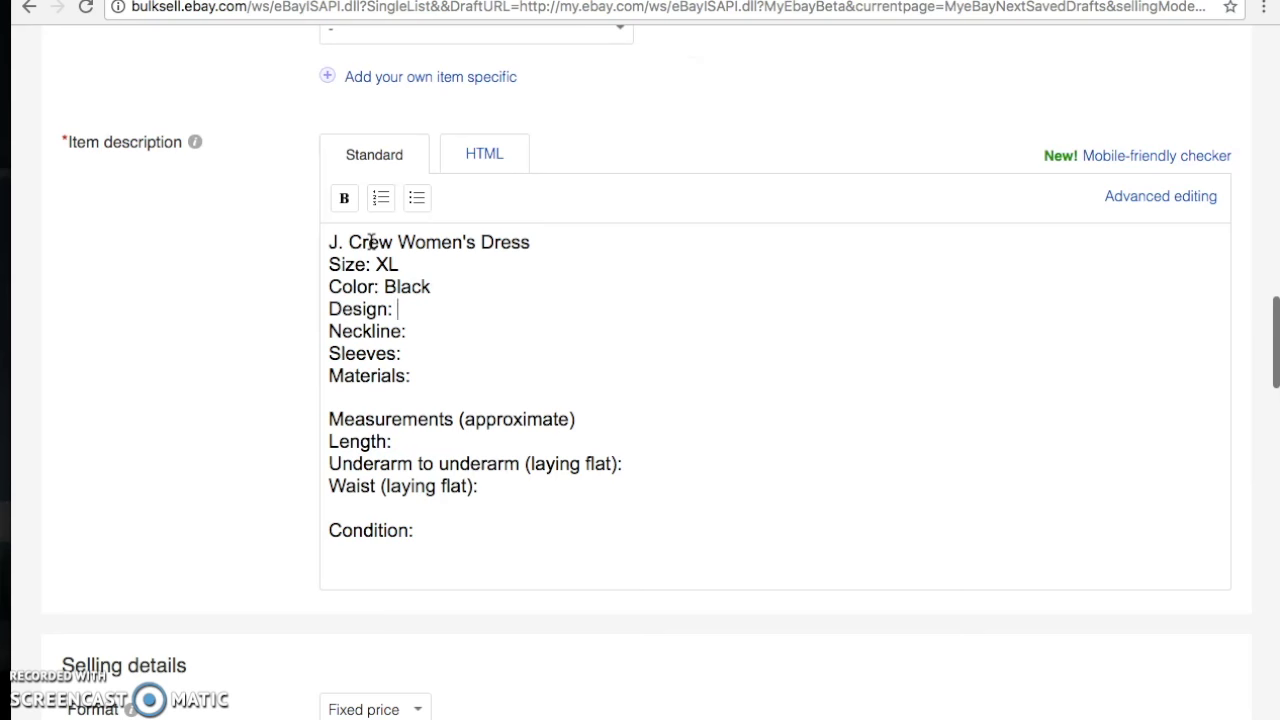
{"action": "type", "text": "Dressy Jersey"}
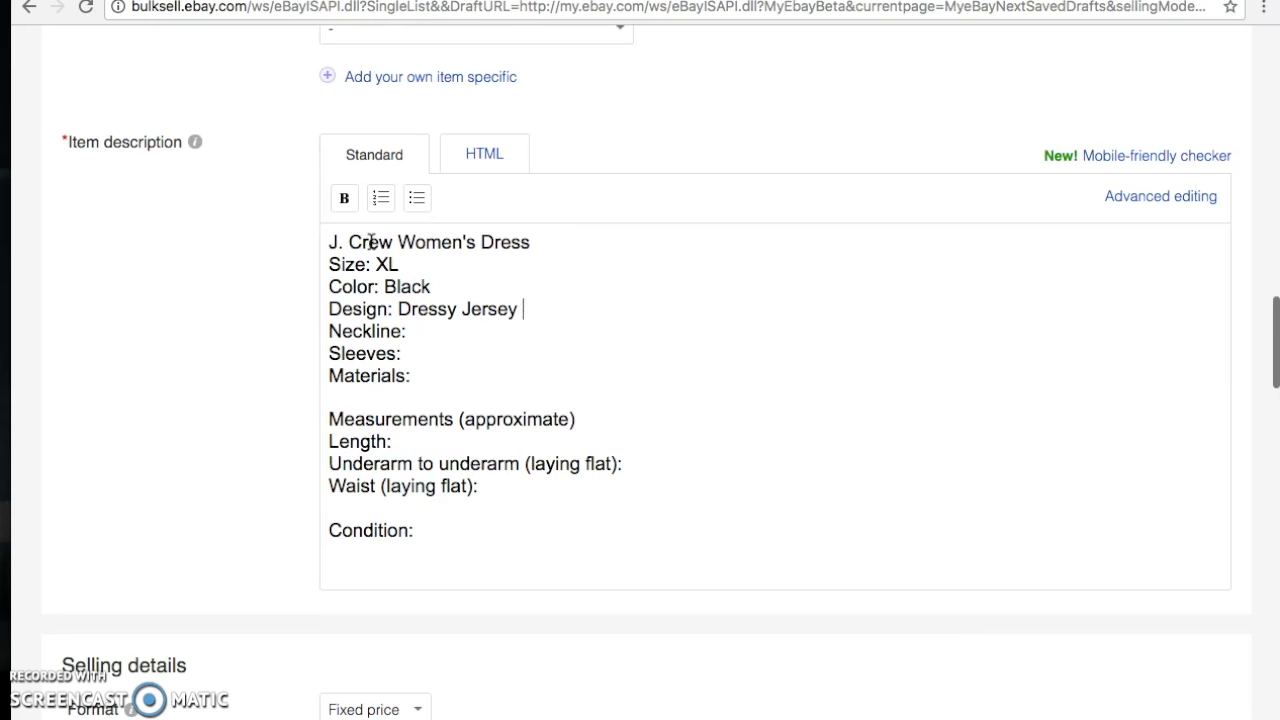
Check the main dress photo and fill in the description's neckline as V-neck, sleeves as Sleeveless and materials as 93% Viscose, 7% Spandex
{"action": "scroll", "coordinate": [371, 242], "scroll_direction": "up", "scroll_amount": 15}
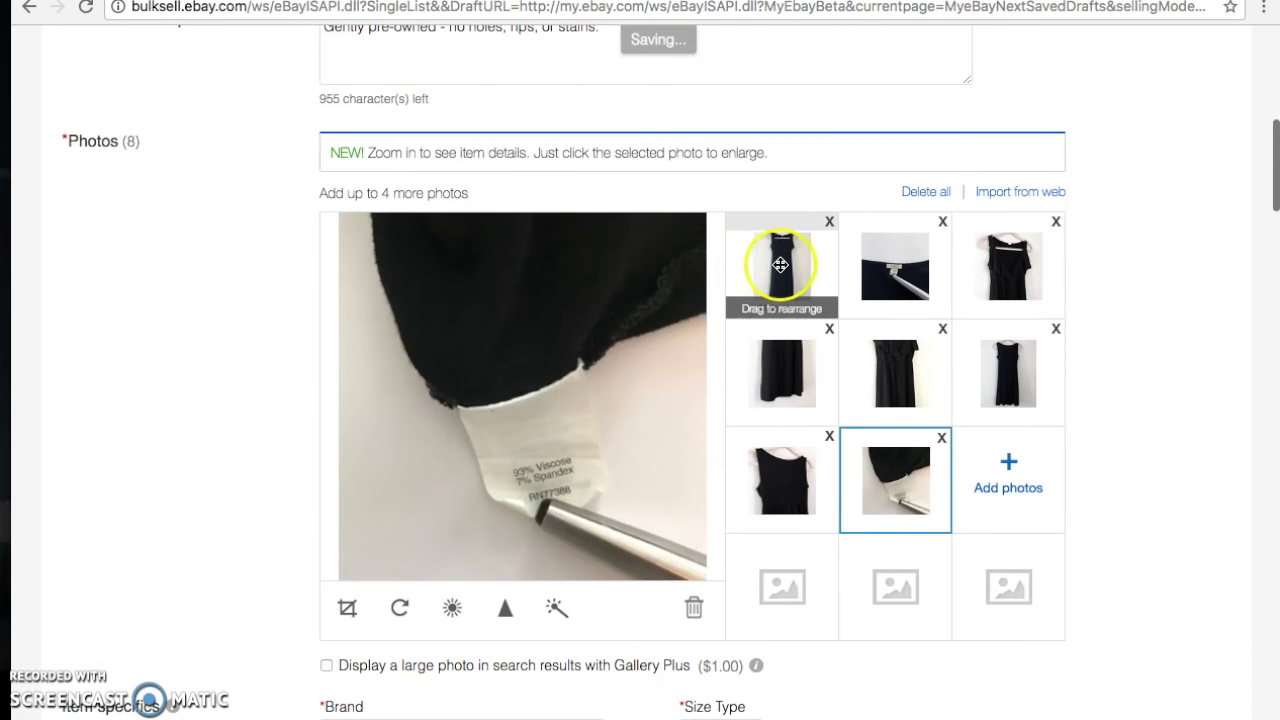
{"action": "left_click", "coordinate": [760, 290]}
{"action": "scroll", "coordinate": [529, 394], "scroll_direction": "down", "scroll_amount": 12}
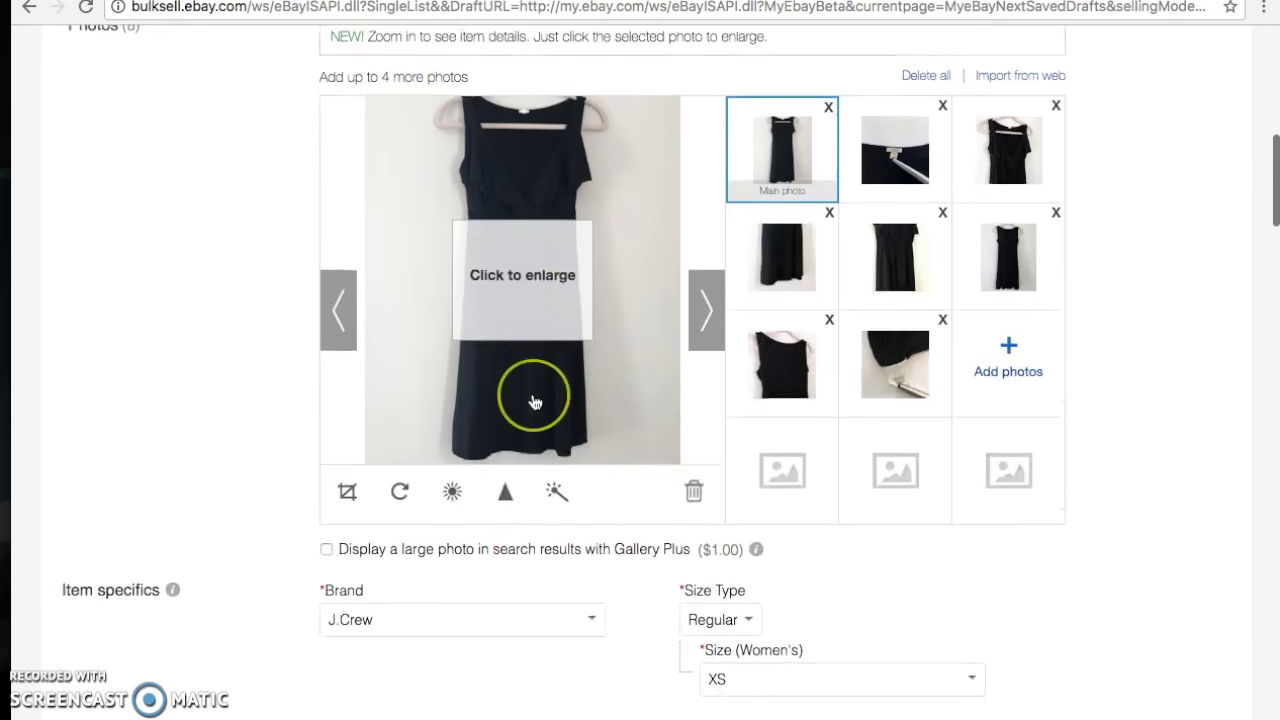
{"action": "left_click", "coordinate": [426, 379]}
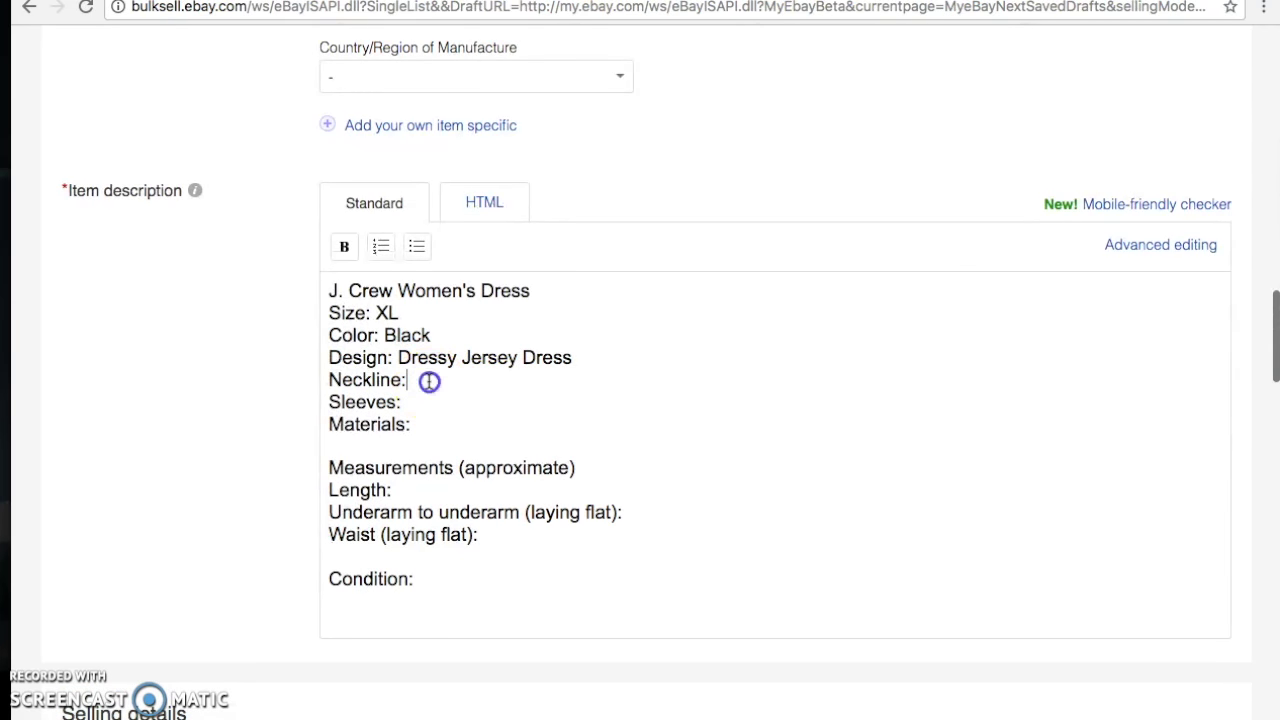
{"action": "type", "text": "V-neck"}
{"action": "key", "text": "Down"}
{"action": "type", "text": "Sleeveless"}
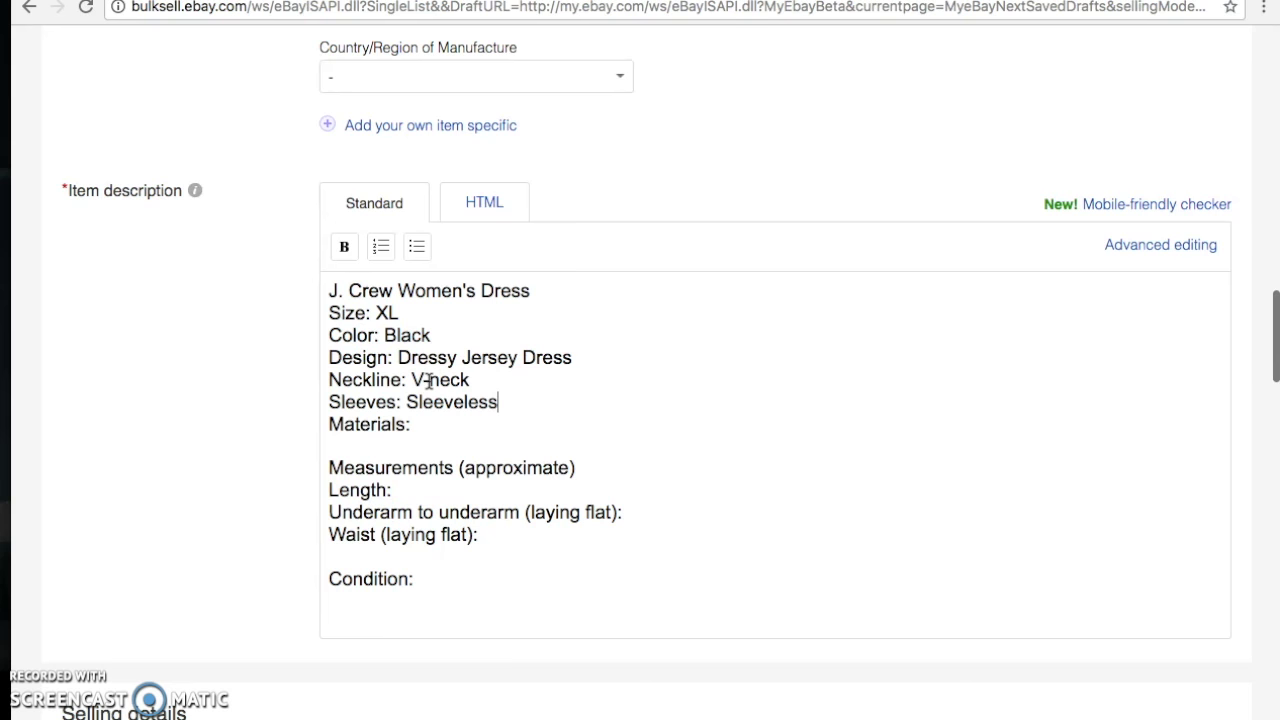
{"action": "key", "text": "Down"}
{"action": "type", "text": "93% Viscose"}
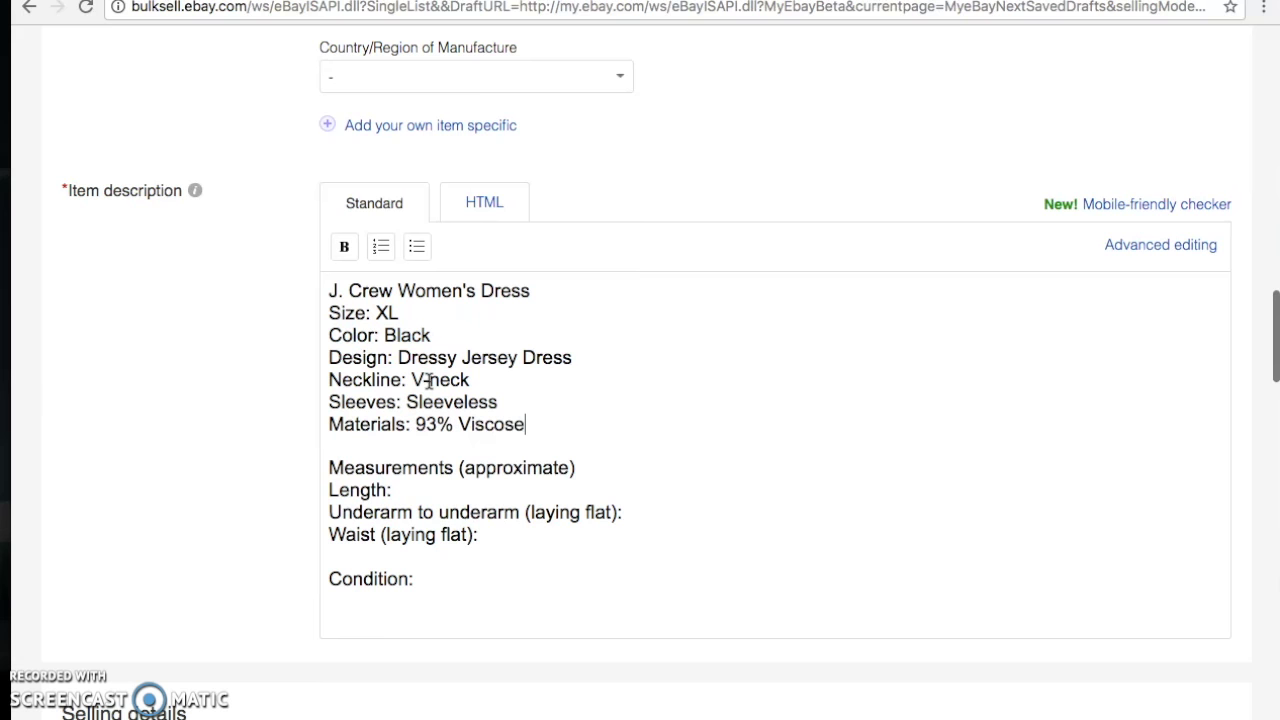
{"action": "type", "text": ", 7% Spandex"}
Enter the description's measurements as length 39 inches and underarm to underarm 17 inches
{"action": "left_click", "coordinate": [406, 488]}
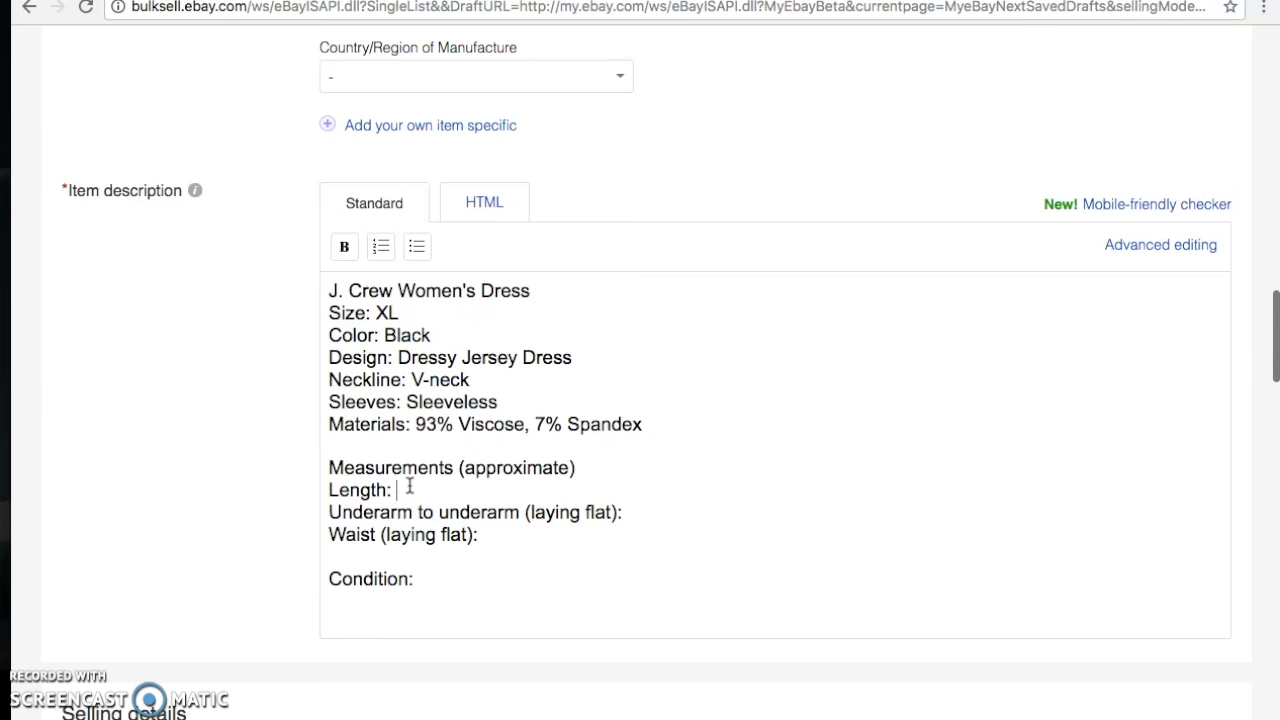
{"action": "type", "text": "39 inches"}
{"action": "left_click", "coordinate": [641, 512]}
{"action": "type", "text": "17 inches"}
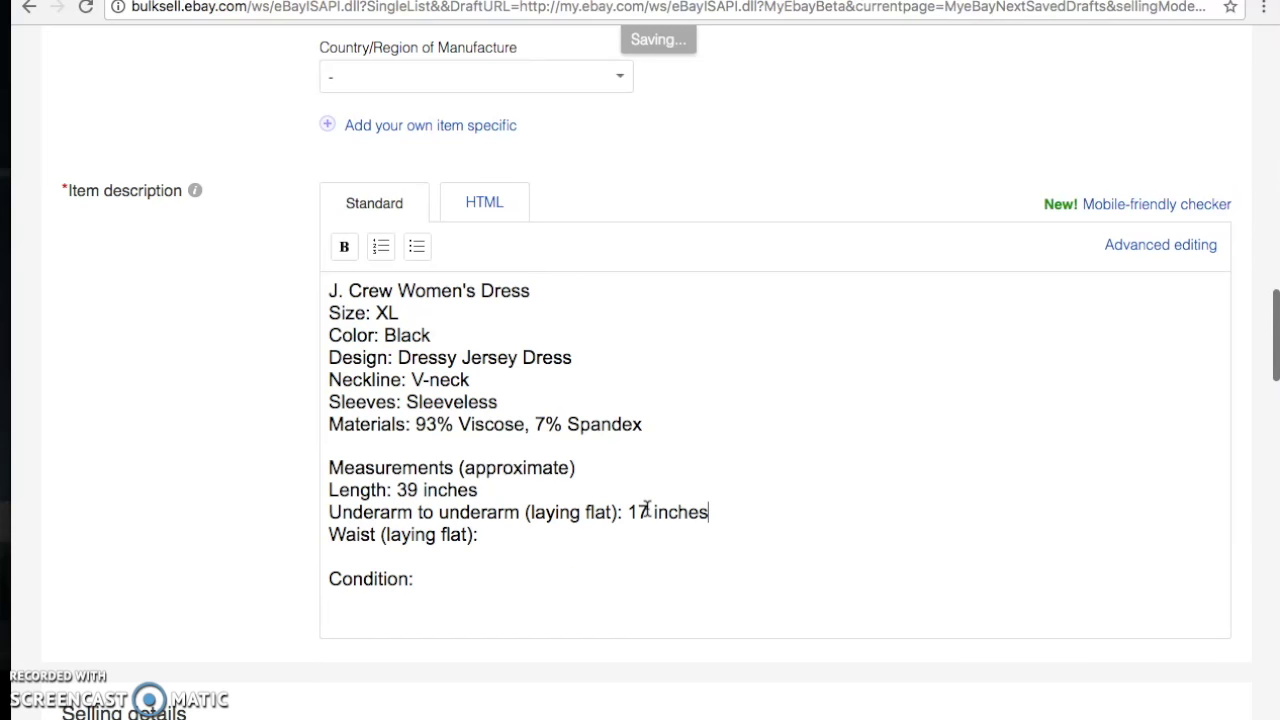
Delete the waist measurement line from the item description
{"action": "left_click_drag", "start_coordinate": [478, 534], "coordinate": [318, 536]}
{"action": "key", "text": "BackSpace"}
{"action": "key", "text": "BackSpace"}
{"action": "left_click", "coordinate": [332, 537]}
Fill in the description's condition as "Gently pre-owned with no stains or holes."
{"action": "left_click", "coordinate": [440, 557]}
{"action": "type", "text": "Gen"}
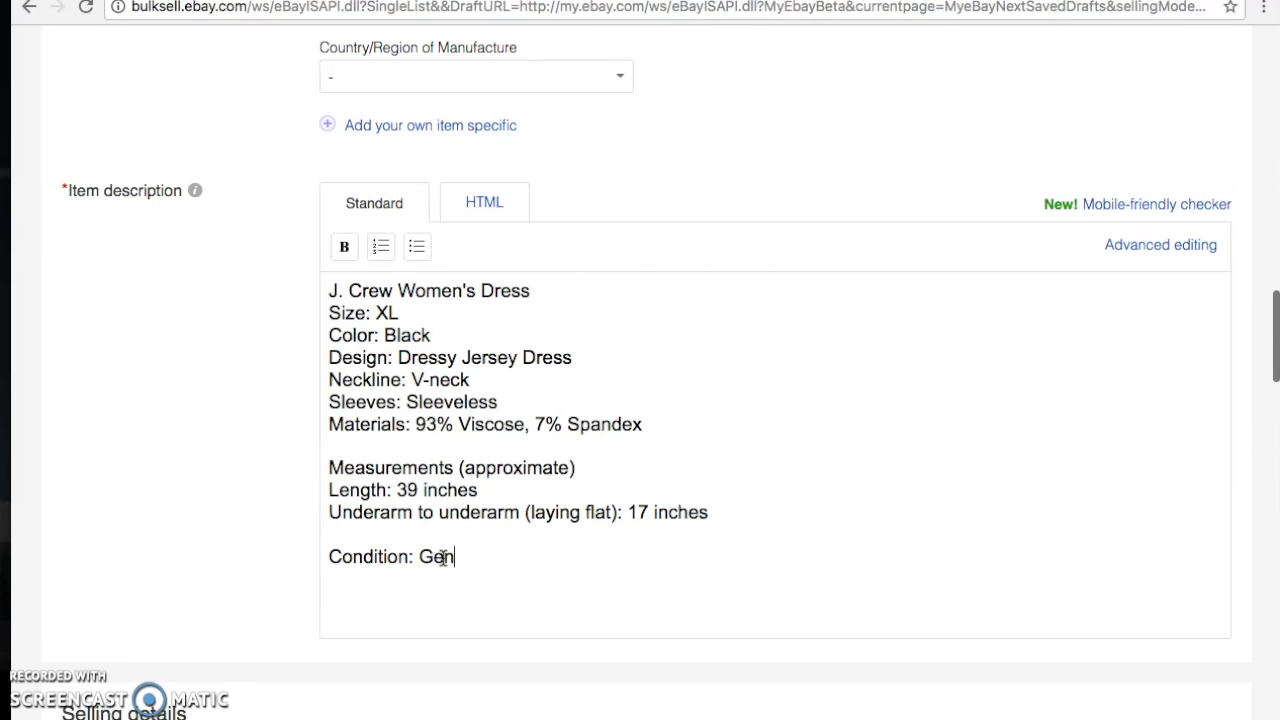
{"action": "type", "text": "tly pre-owned with no stai"}
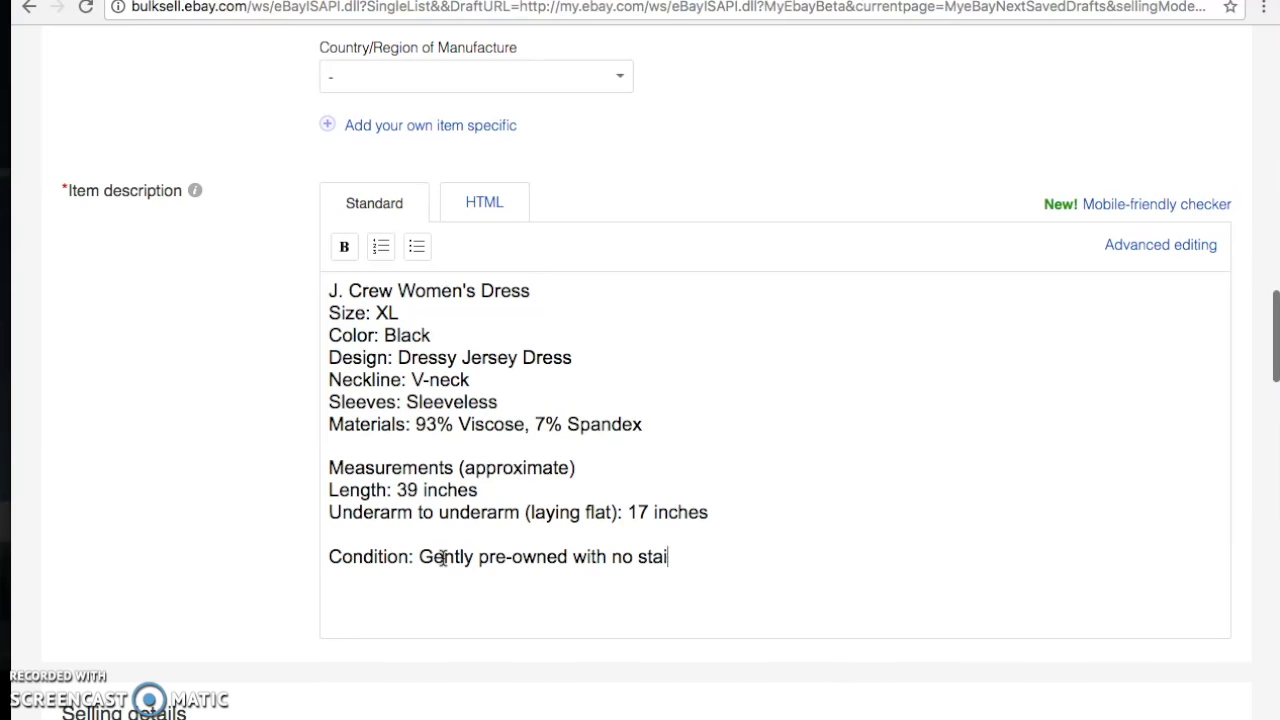
{"action": "type", "text": "ns or holes."}
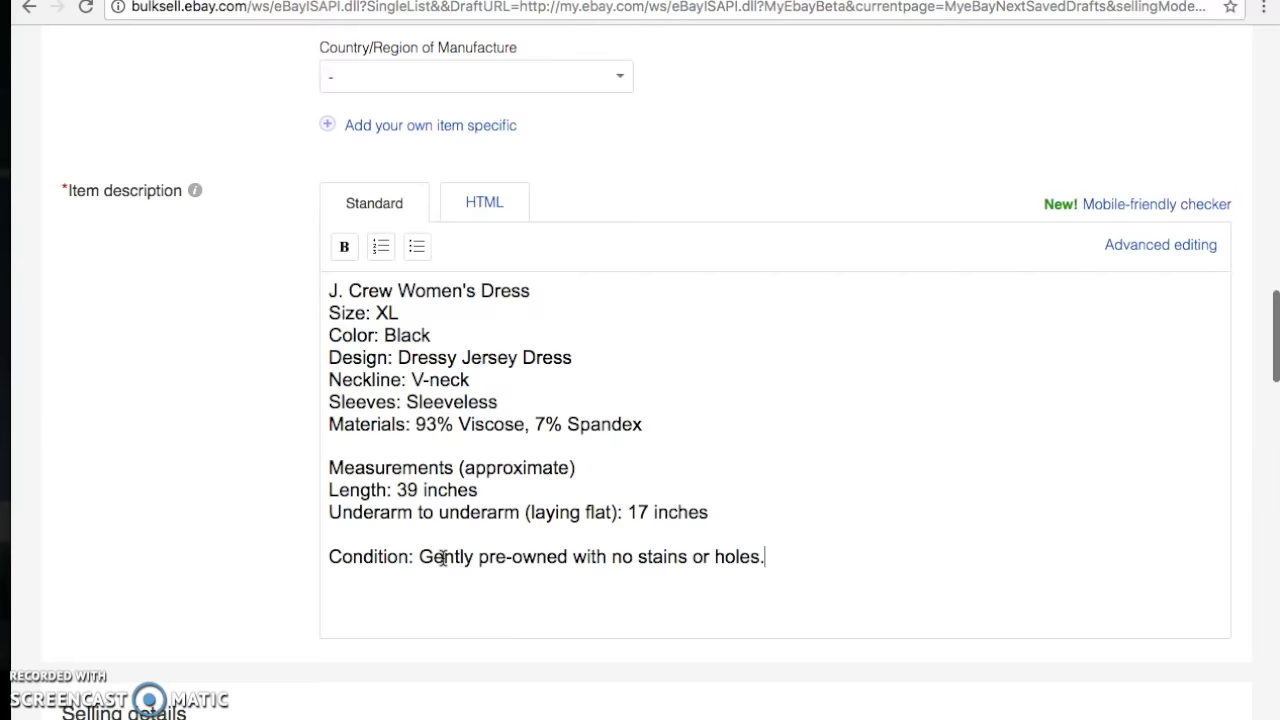
Set the Buy It Now price to $24.99
{"action": "scroll", "coordinate": [443, 558], "scroll_direction": "down", "scroll_amount": 2}
{"action": "scroll", "coordinate": [443, 558], "scroll_direction": "down", "scroll_amount": 2}
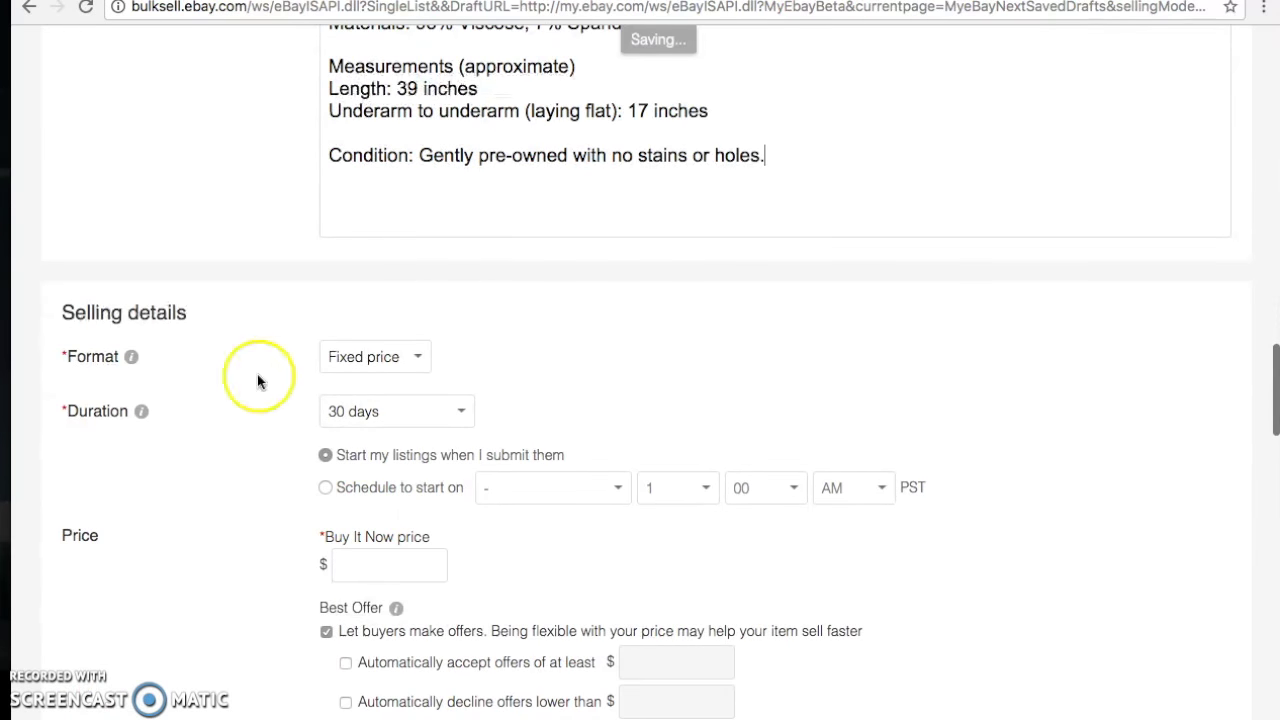
{"action": "scroll", "coordinate": [336, 362], "scroll_direction": "down", "scroll_amount": 1}
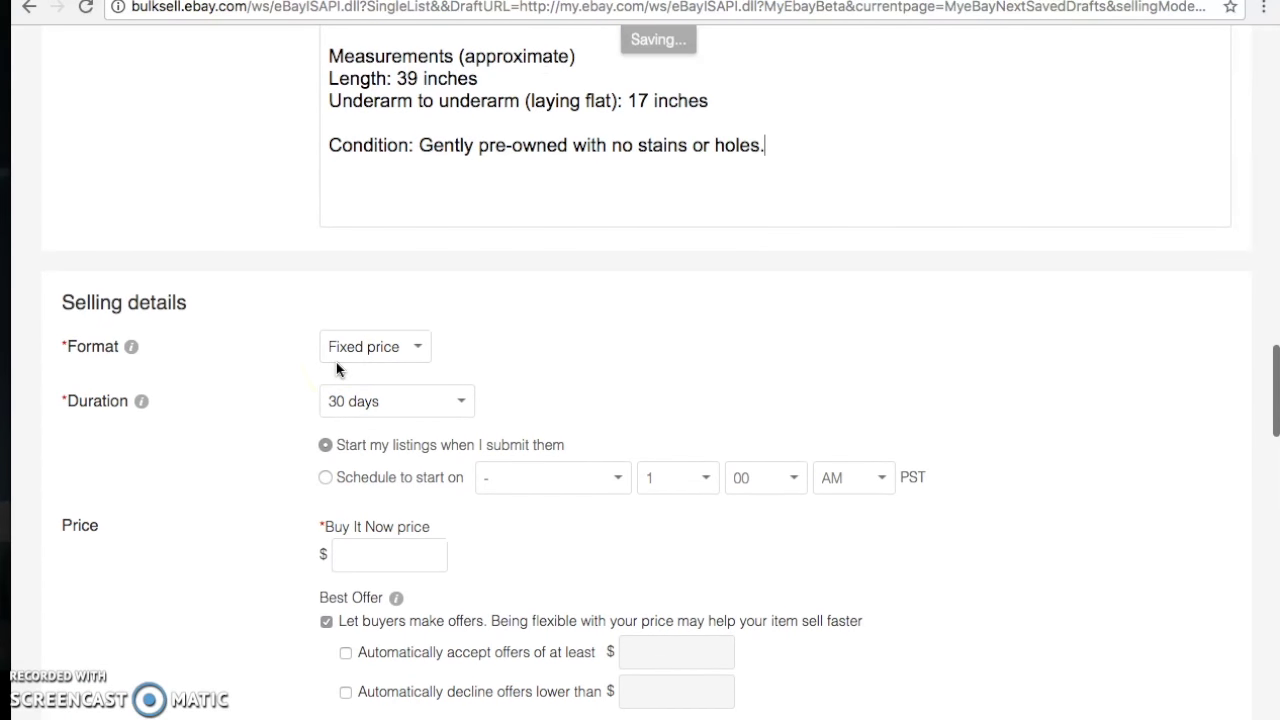
{"action": "left_click", "coordinate": [361, 553]}
{"action": "type", "text": "24.99"}
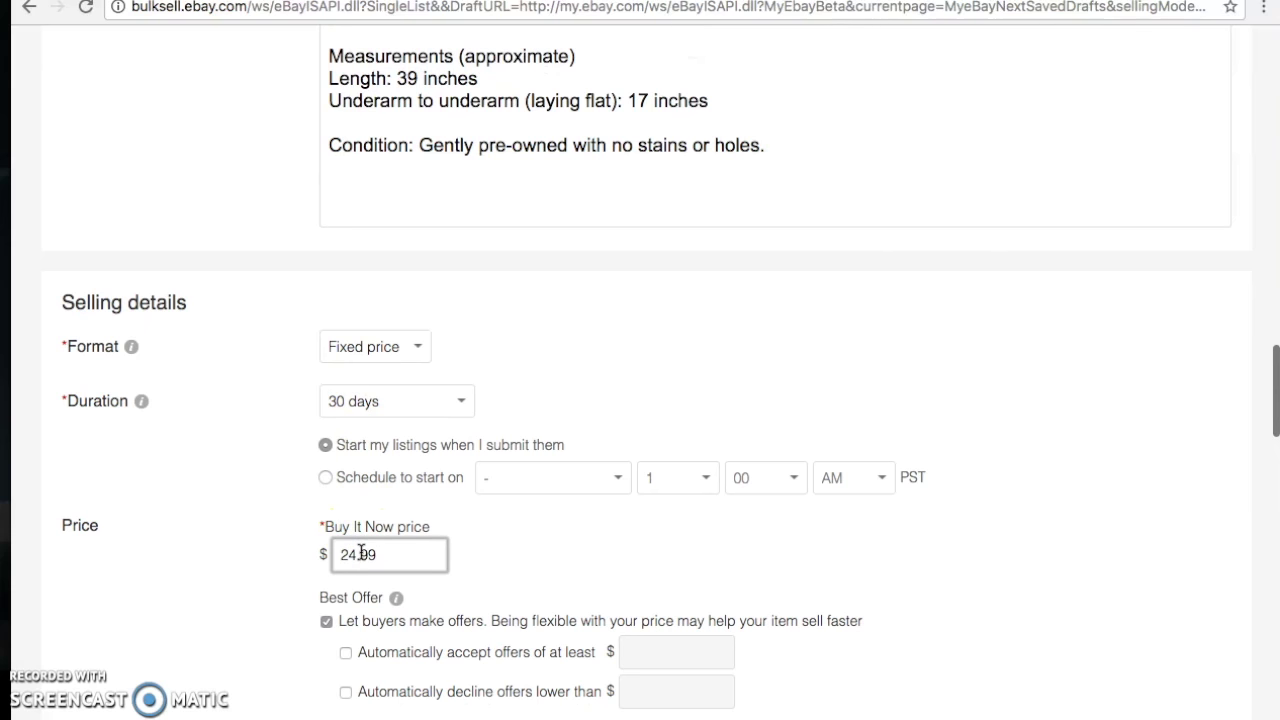
Review the payment, return and shipping settings and list the dress for sale
{"action": "scroll", "coordinate": [361, 553], "scroll_direction": "down", "scroll_amount": 5}
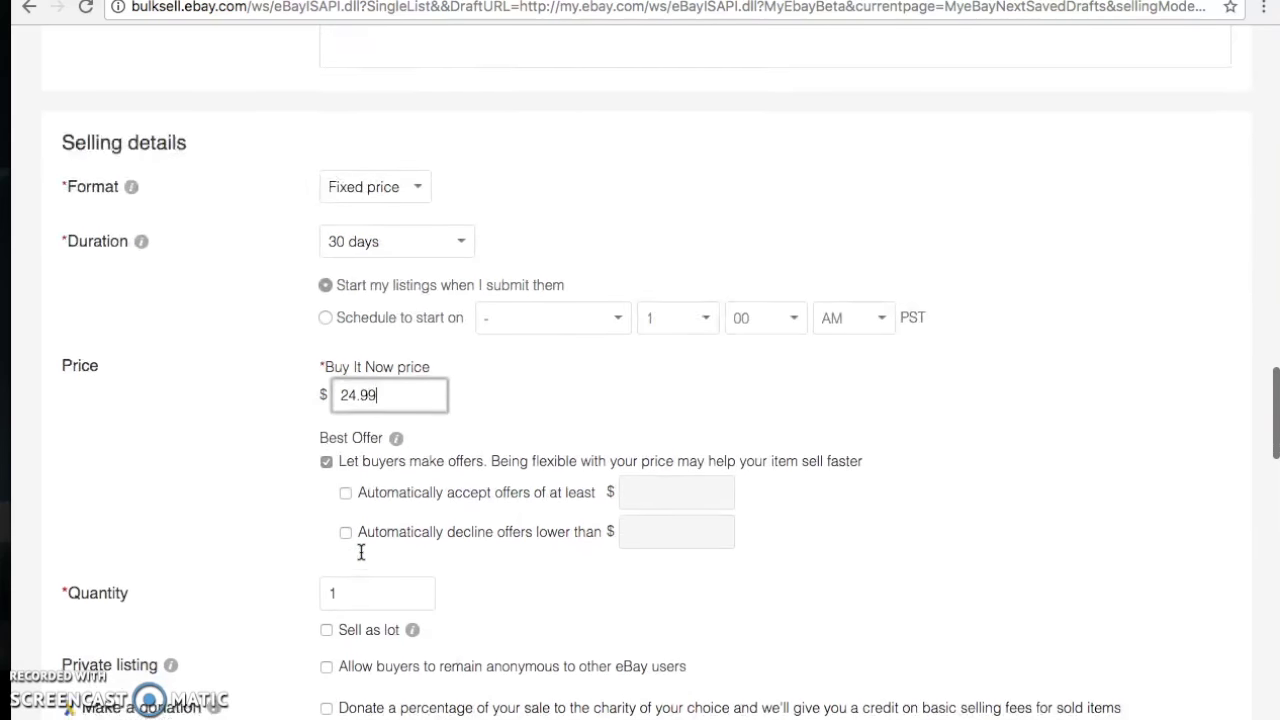
{"action": "scroll", "coordinate": [361, 553], "scroll_direction": "down", "scroll_amount": 4}
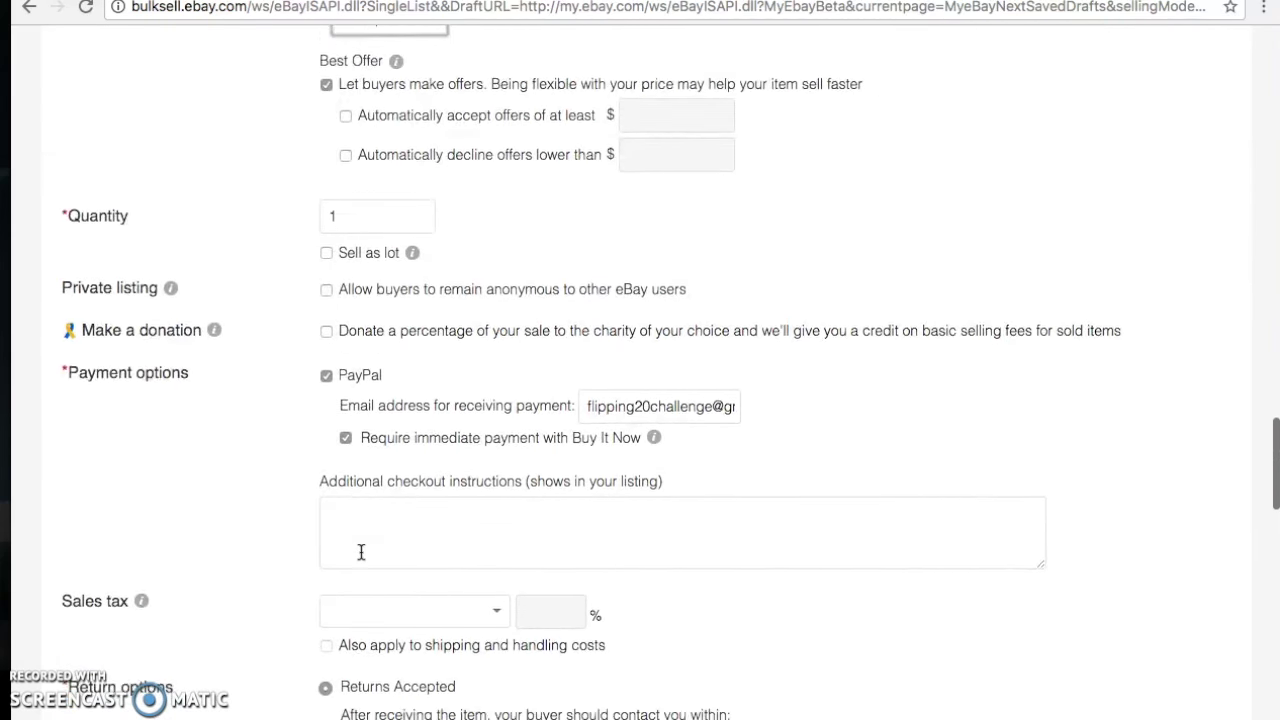
{"action": "scroll", "coordinate": [361, 553], "scroll_direction": "down", "scroll_amount": 4}
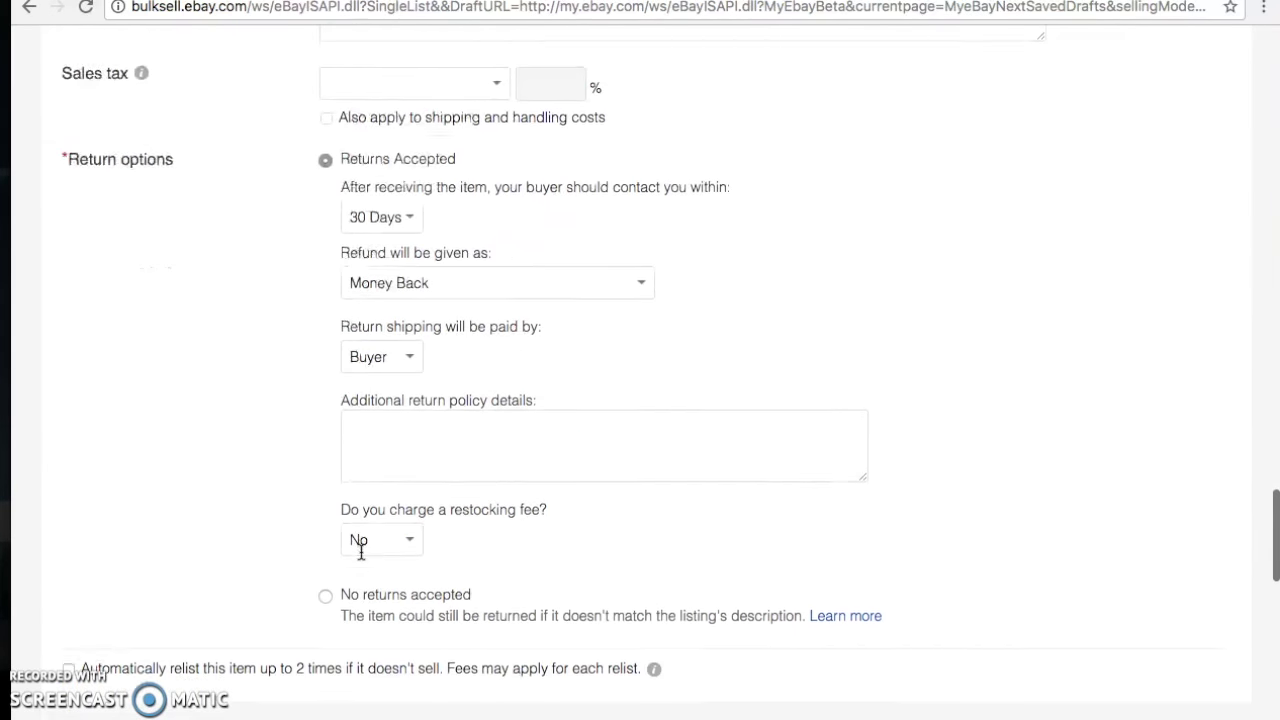
{"action": "scroll", "coordinate": [361, 553], "scroll_direction": "down", "scroll_amount": 2}
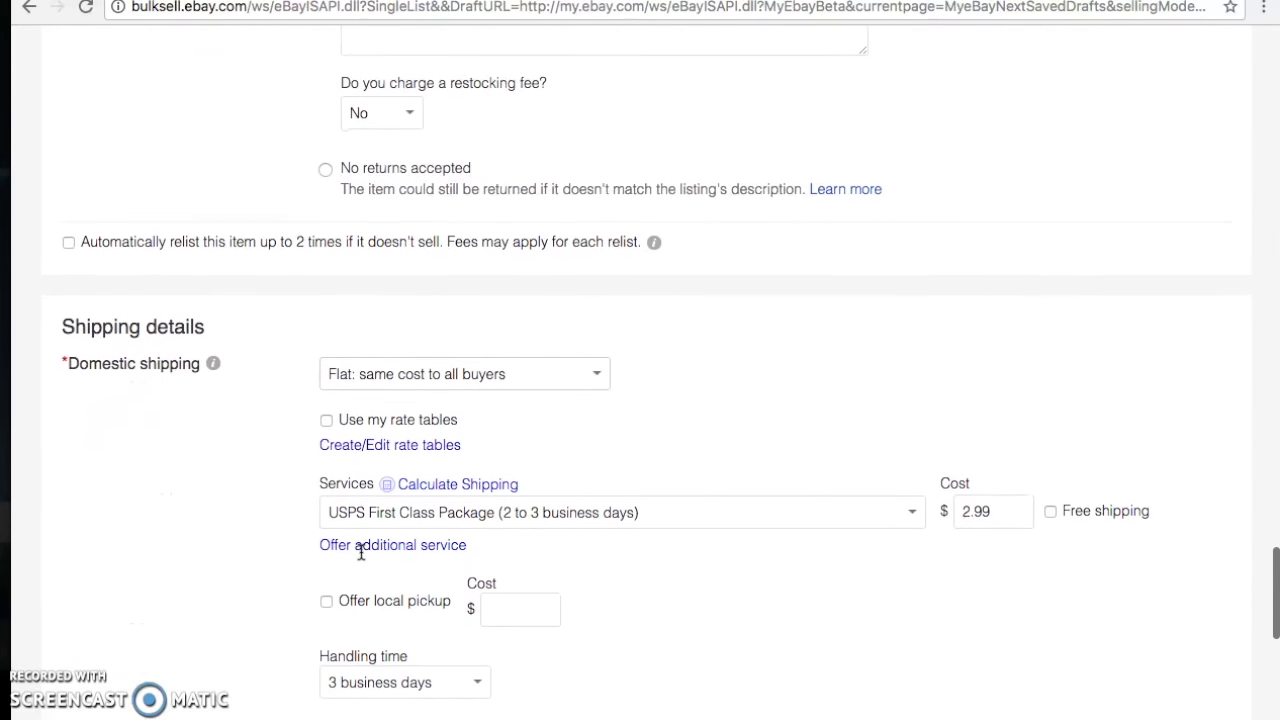
{"action": "scroll", "coordinate": [412, 348], "scroll_direction": "down", "scroll_amount": 1}
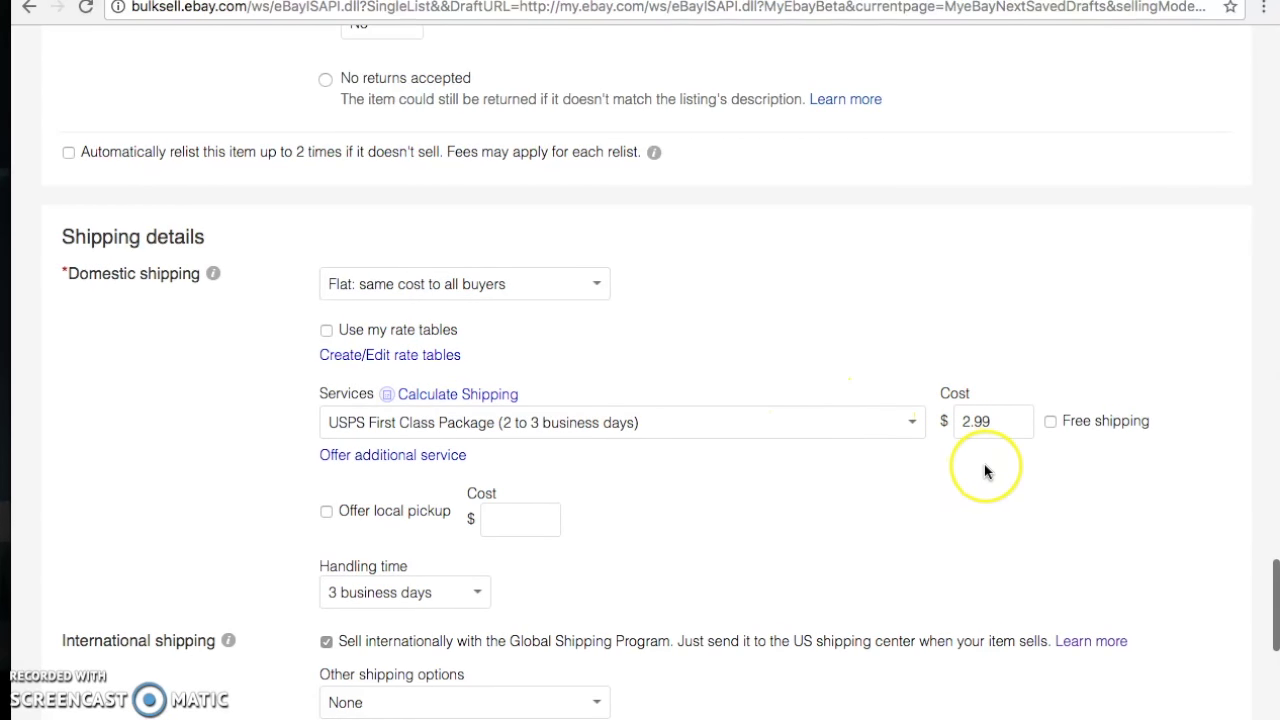
{"action": "scroll", "coordinate": [985, 468], "scroll_direction": "down", "scroll_amount": 4}
{"action": "scroll", "coordinate": [985, 471], "scroll_direction": "down", "scroll_amount": 3}
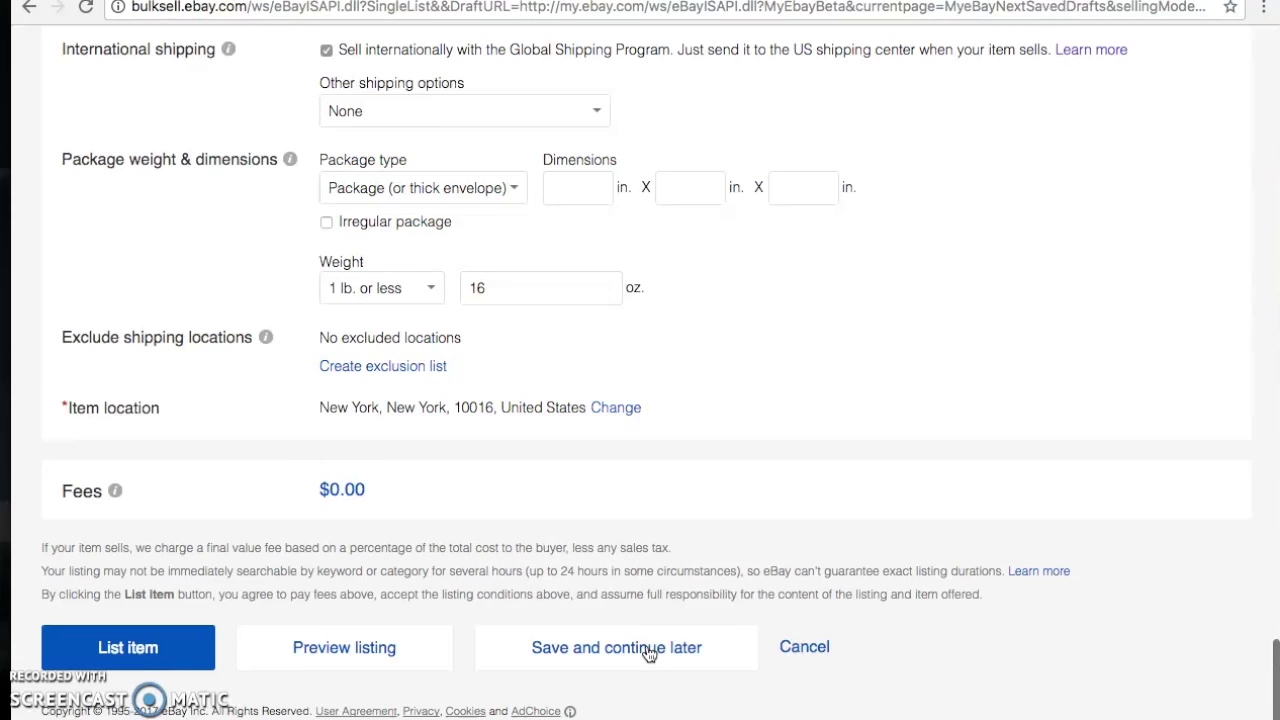
{"action": "left_click", "coordinate": [610, 652]}
{"action": "left_click", "coordinate": [152, 652]}
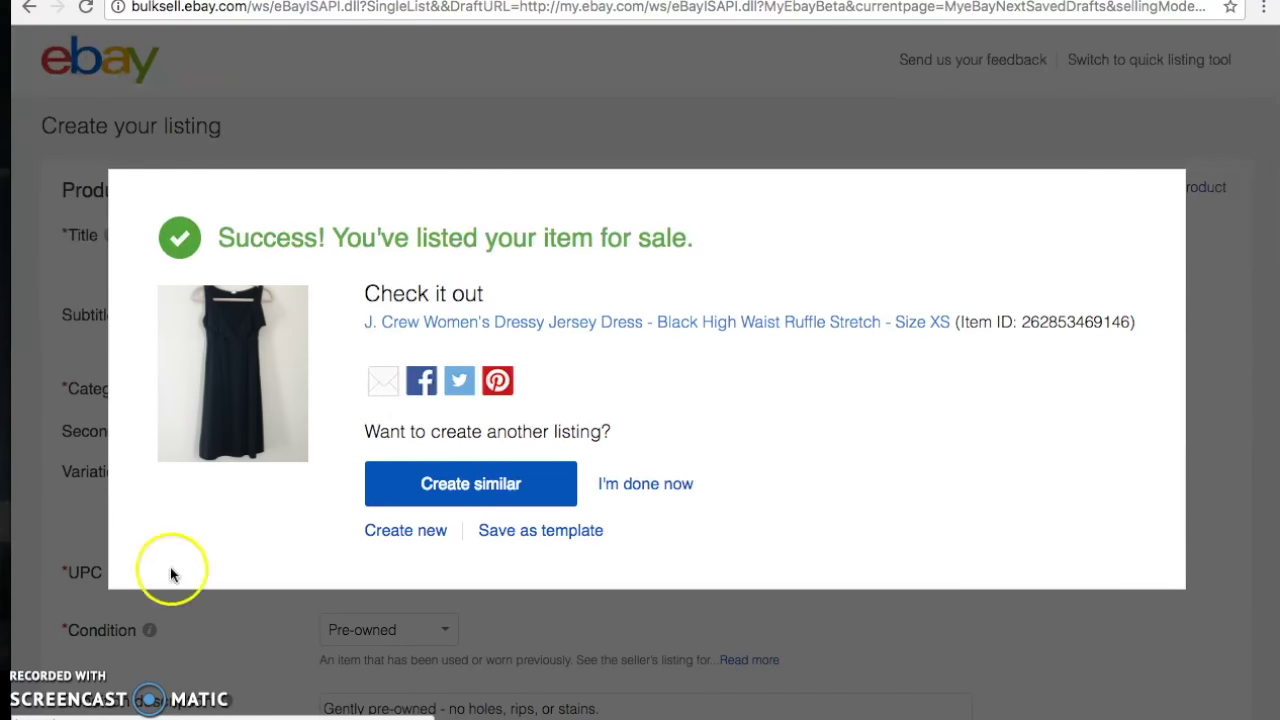
Open the published J. Crew dress listing and check its title, condition, price and shipping details
{"action": "left_click", "coordinate": [492, 322]}
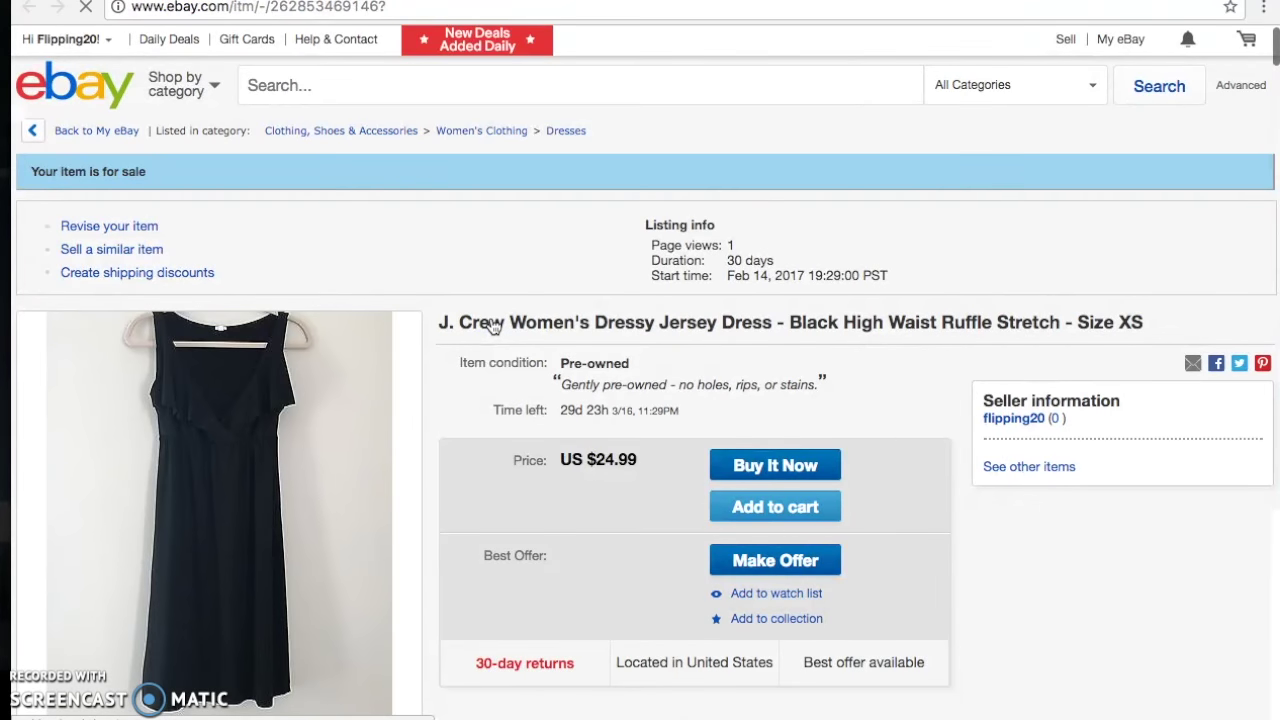
{"action": "scroll", "coordinate": [492, 330], "scroll_direction": "down", "scroll_amount": 1}
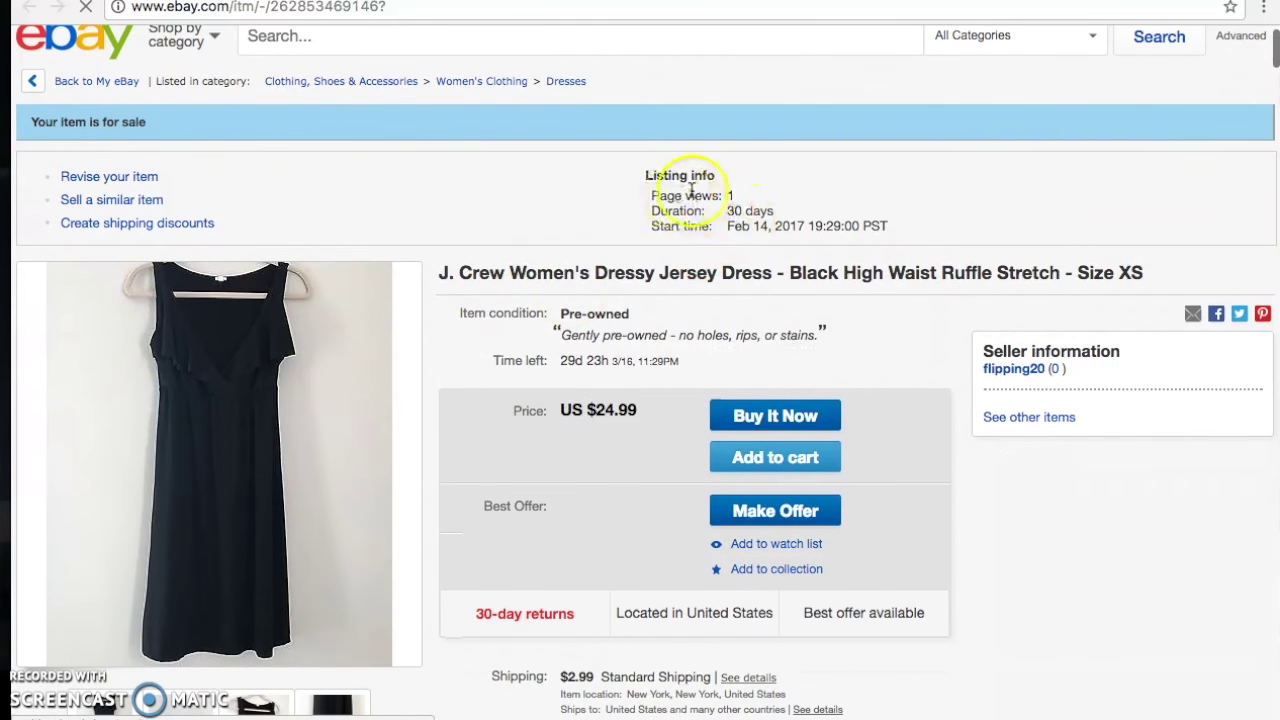
{"action": "scroll", "coordinate": [655, 262], "scroll_direction": "down", "scroll_amount": 3}
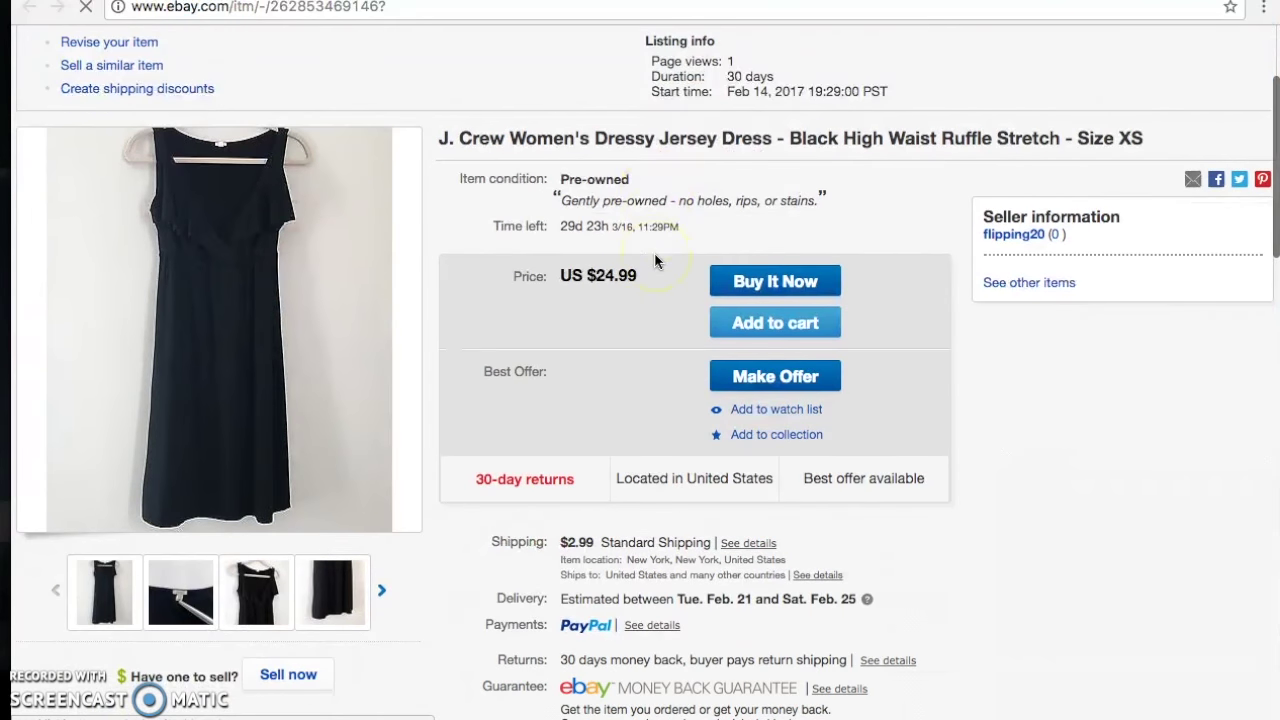
Inspect the enlarged fabric label photo in the dress listing's gallery, then close the enlarged view
{"action": "left_click", "coordinate": [382, 591]}
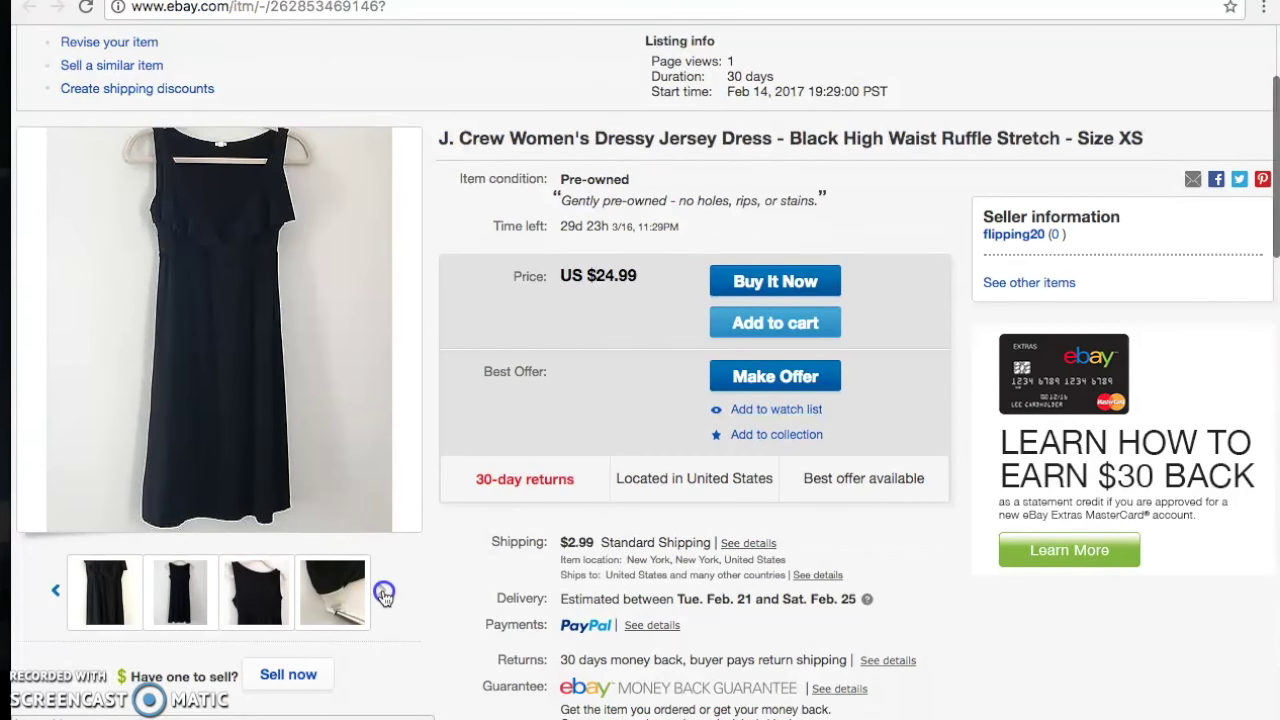
{"action": "left_click", "coordinate": [335, 591]}
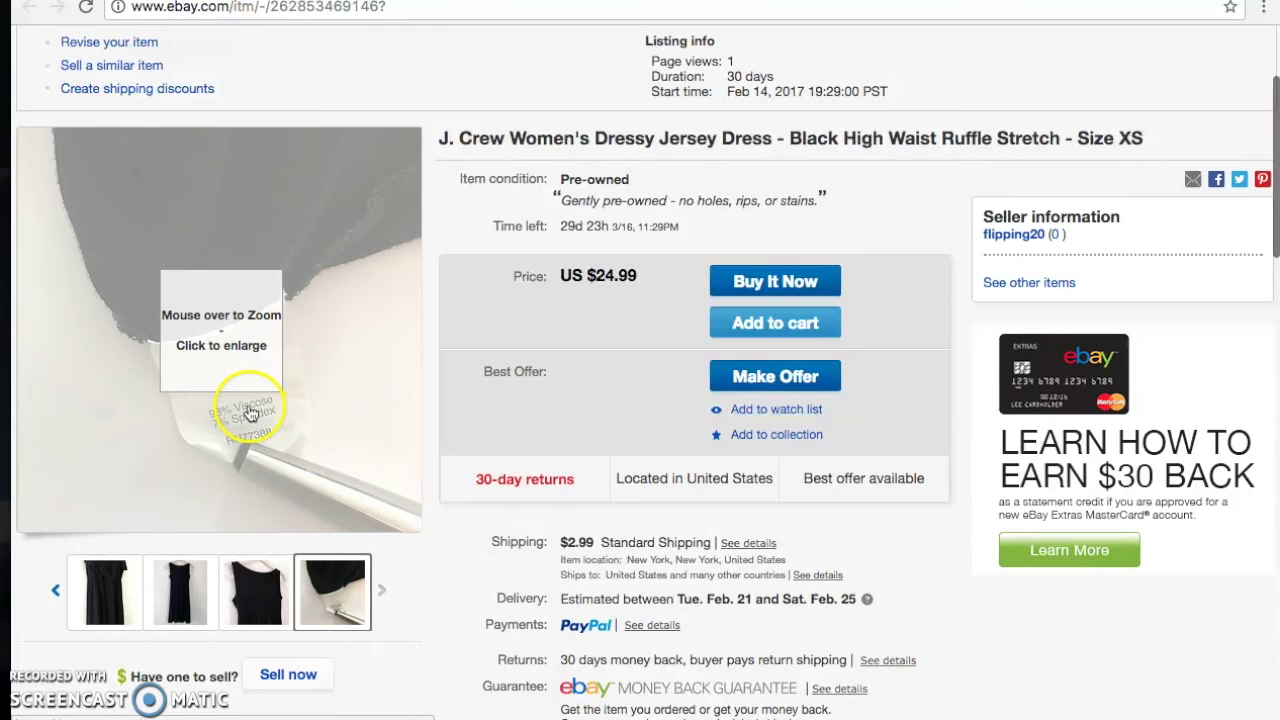
{"action": "left_click", "coordinate": [251, 408]}
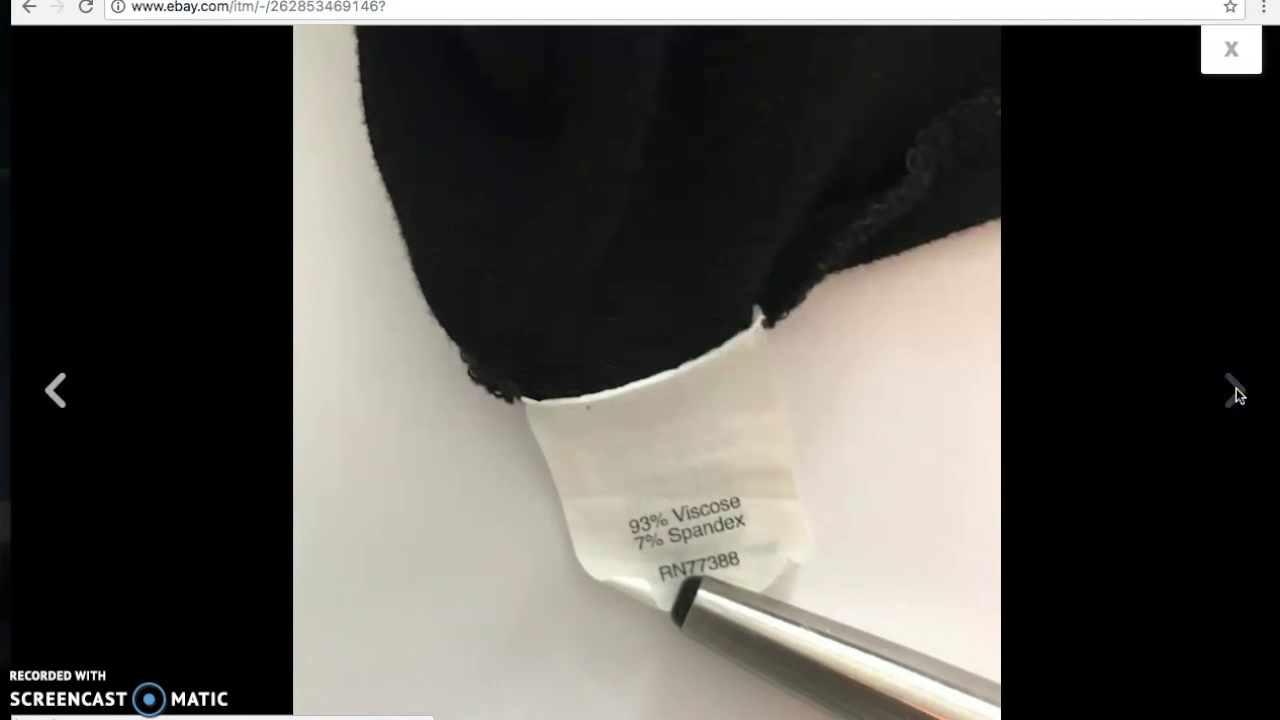
{"action": "left_click", "coordinate": [1231, 49]}
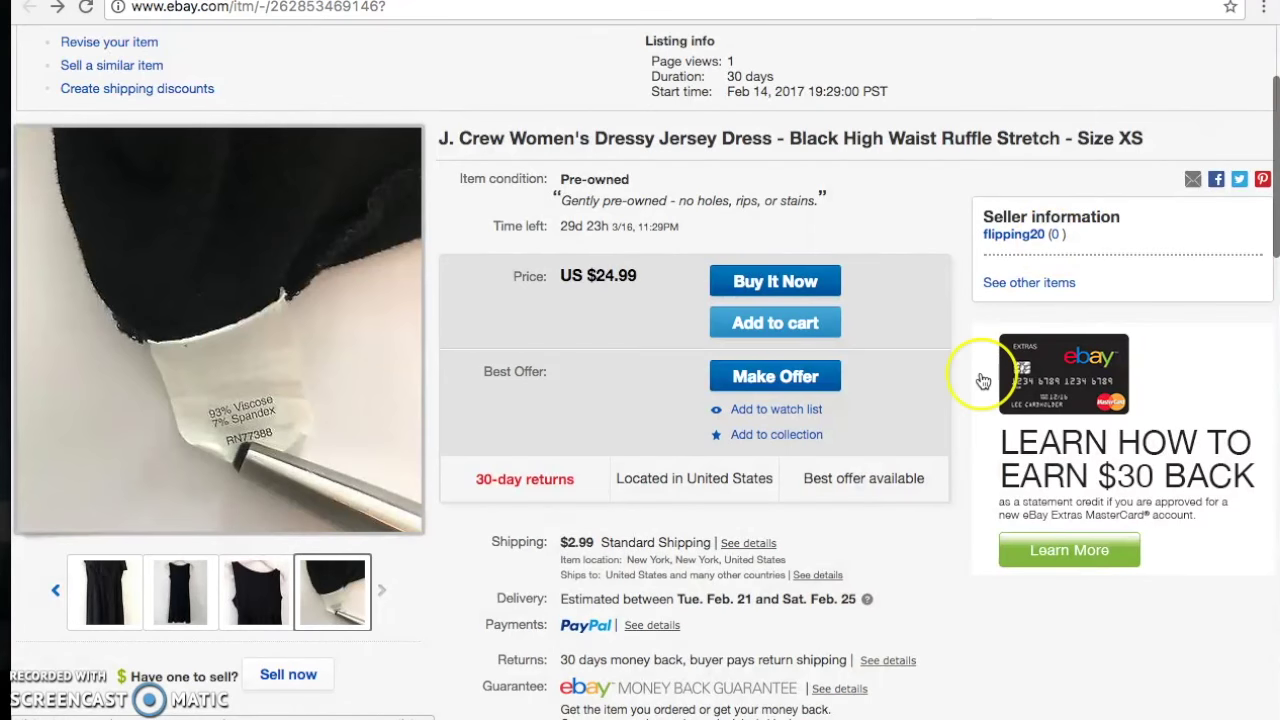
{"action": "scroll", "coordinate": [983, 381], "scroll_direction": "down", "scroll_amount": 1}
{"action": "scroll", "coordinate": [983, 381], "scroll_direction": "up", "scroll_amount": 2}
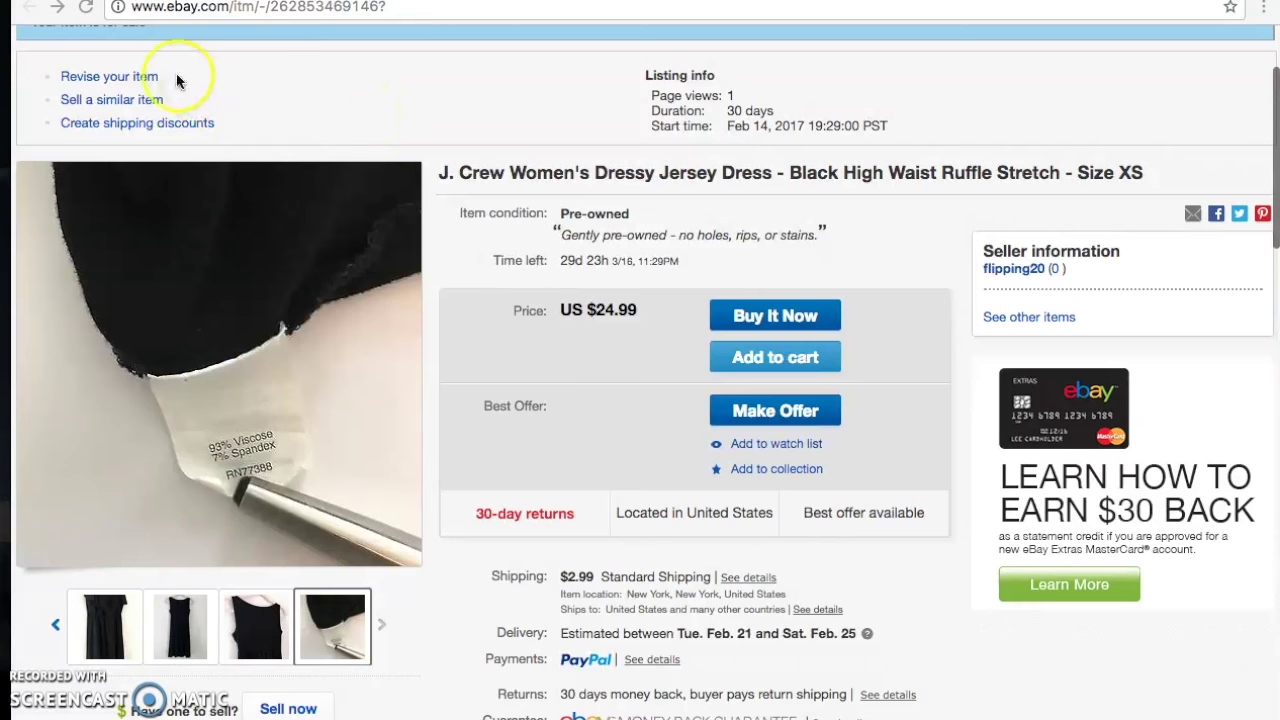
Open the dress listing for revision and review its title, category, condition and photos
{"action": "left_click", "coordinate": [115, 79]}
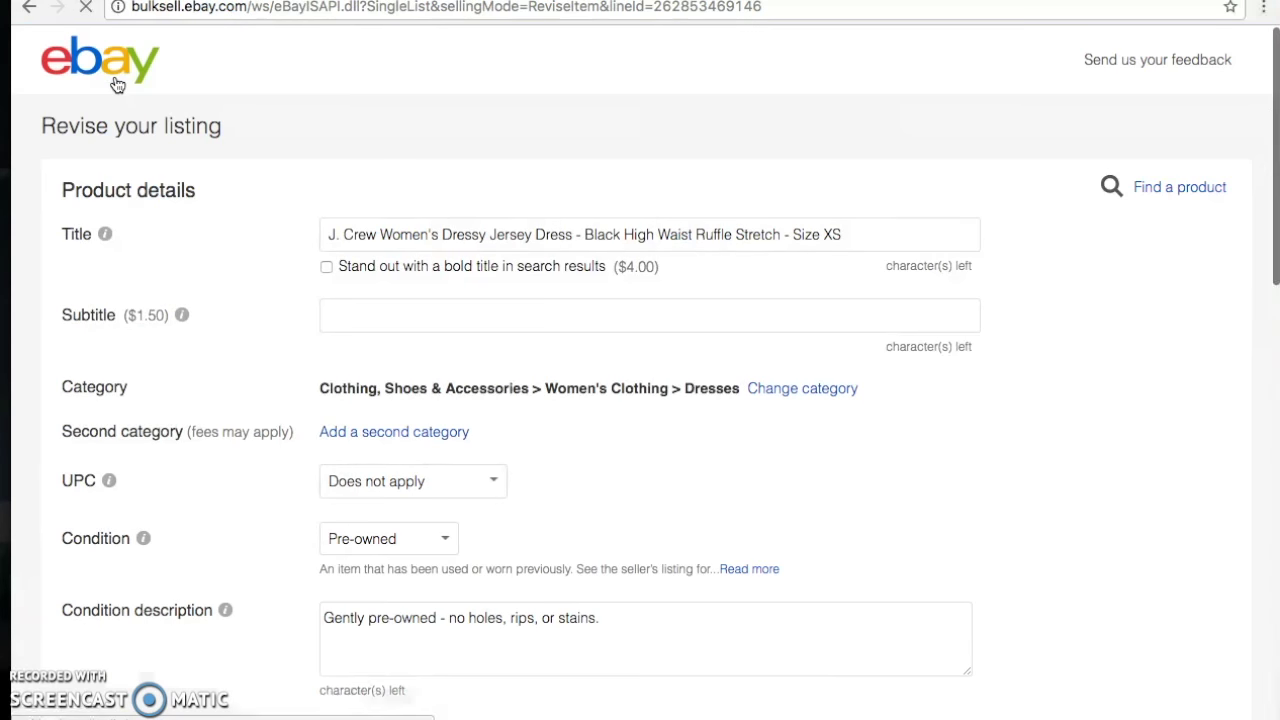
{"action": "left_click", "coordinate": [316, 226]}
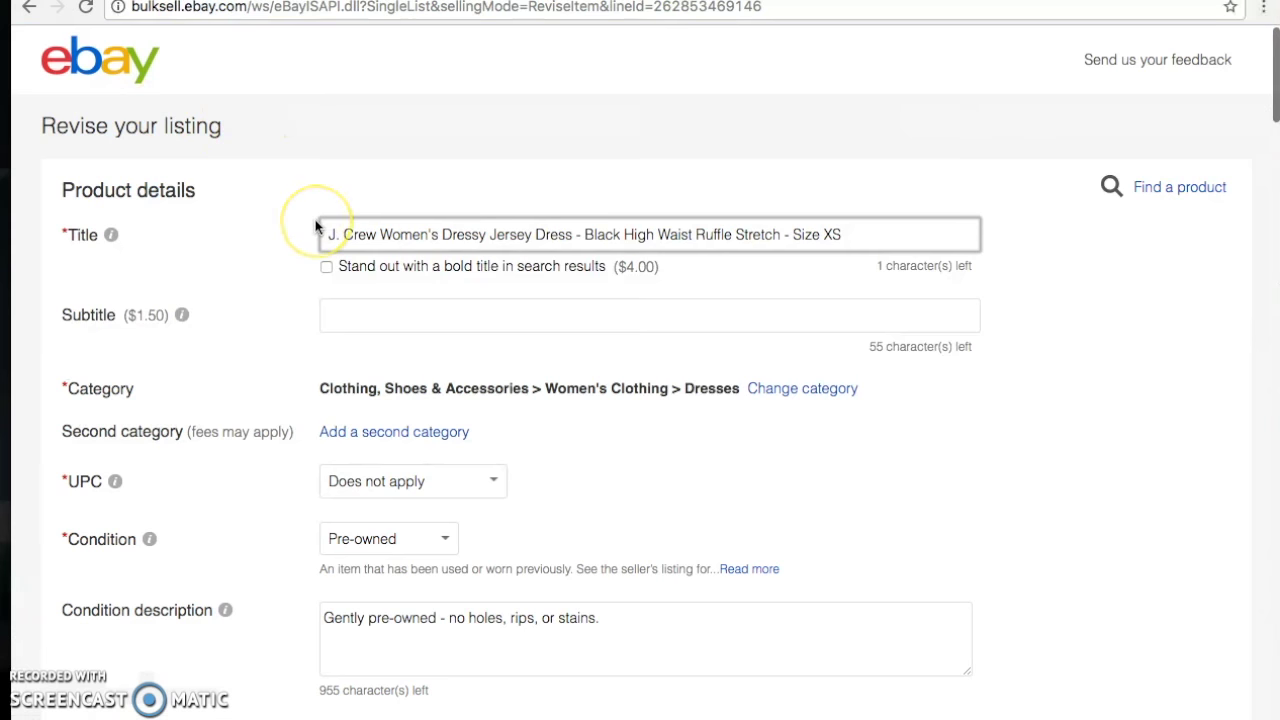
{"action": "scroll", "coordinate": [316, 226], "scroll_direction": "down", "scroll_amount": 1}
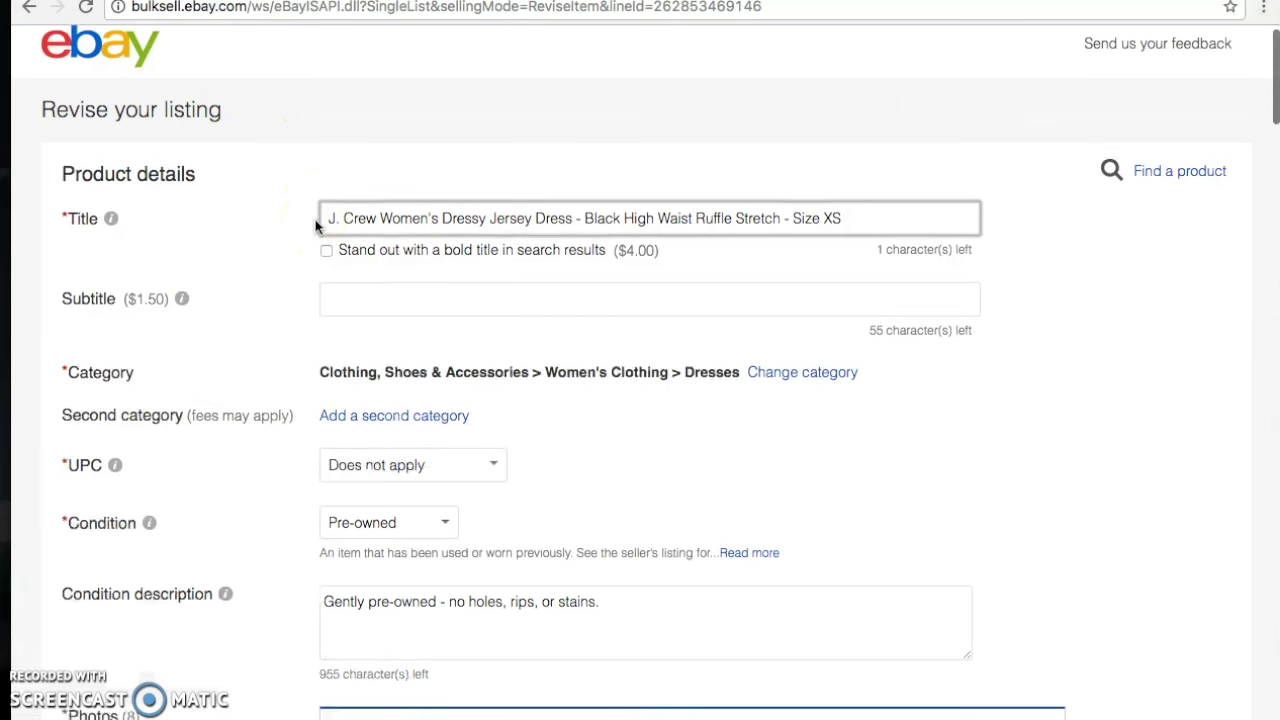
{"action": "scroll", "coordinate": [316, 226], "scroll_direction": "down", "scroll_amount": 3}
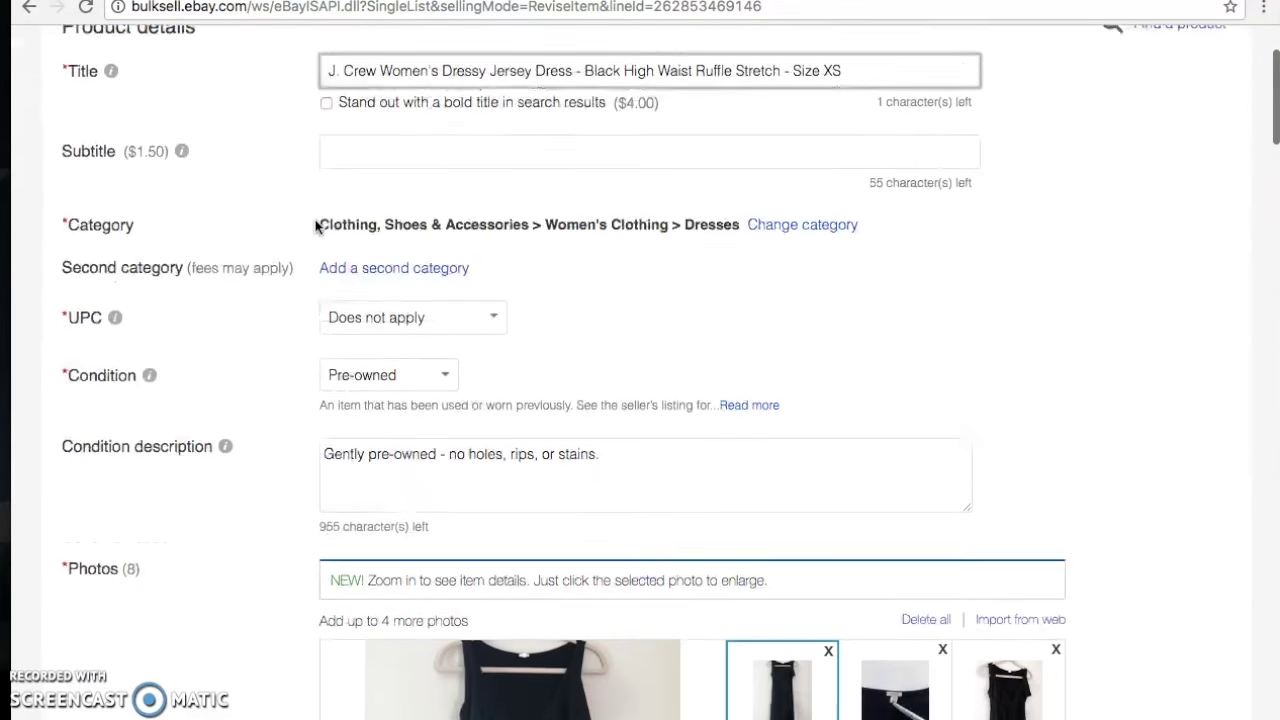
{"action": "scroll", "coordinate": [316, 226], "scroll_direction": "down", "scroll_amount": 2}
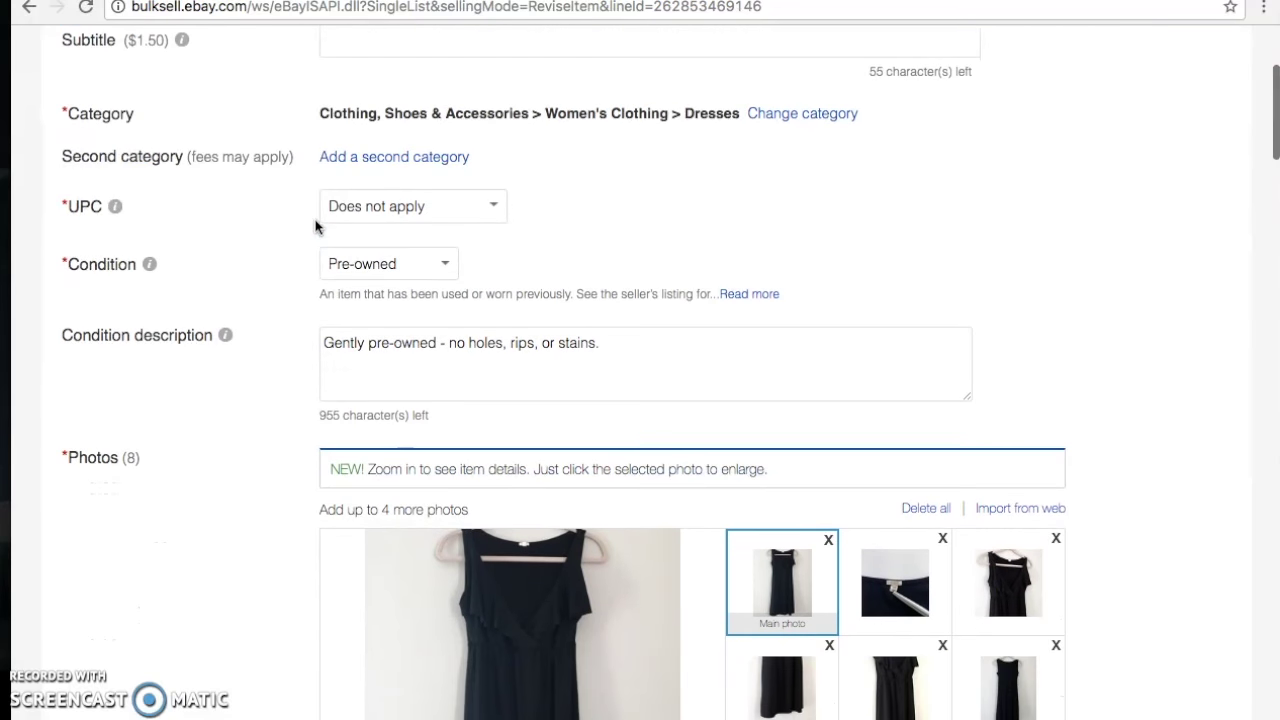
{"action": "scroll", "coordinate": [316, 226], "scroll_direction": "down", "scroll_amount": 2}
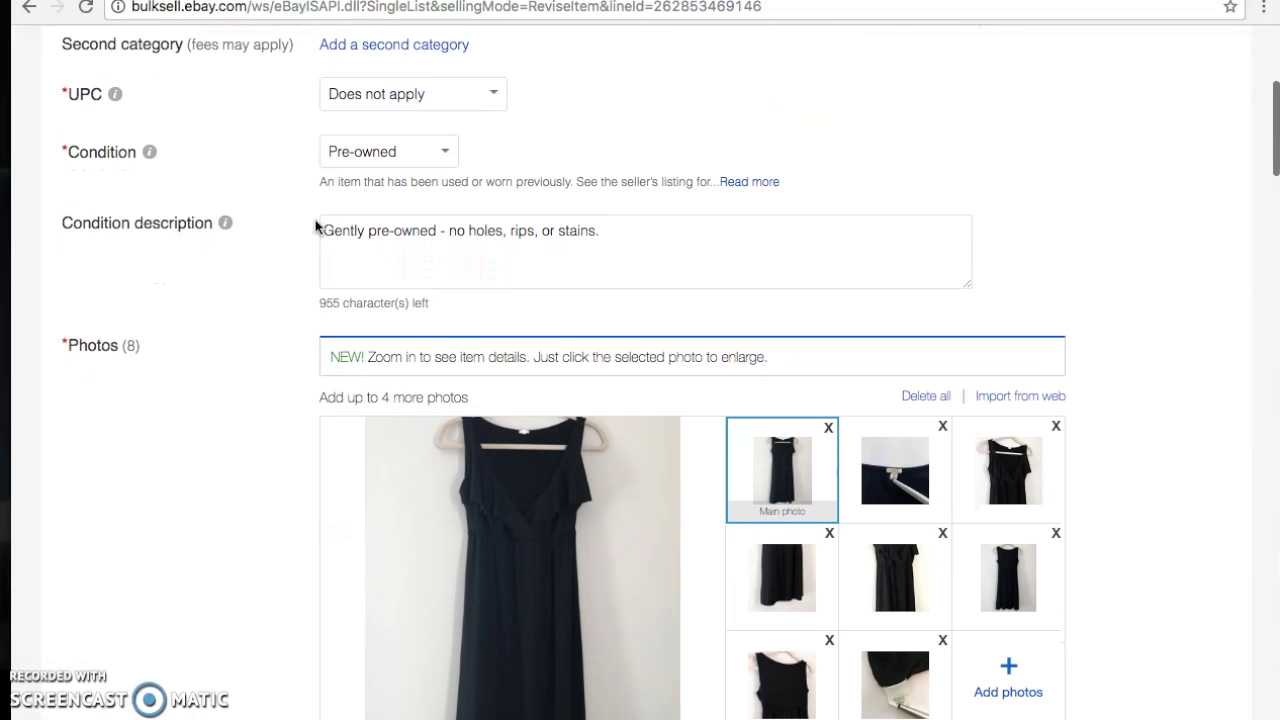
{"action": "scroll", "coordinate": [316, 226], "scroll_direction": "down", "scroll_amount": 2}
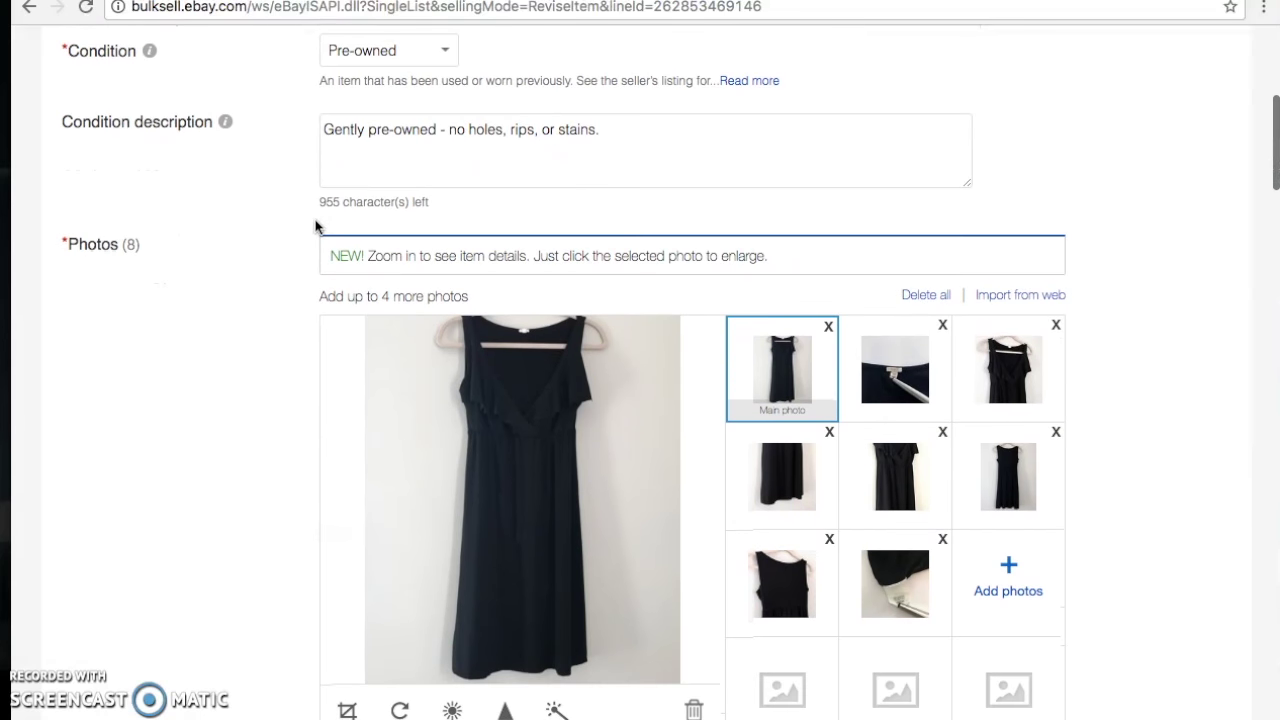
{"action": "scroll", "coordinate": [316, 226], "scroll_direction": "down", "scroll_amount": 1}
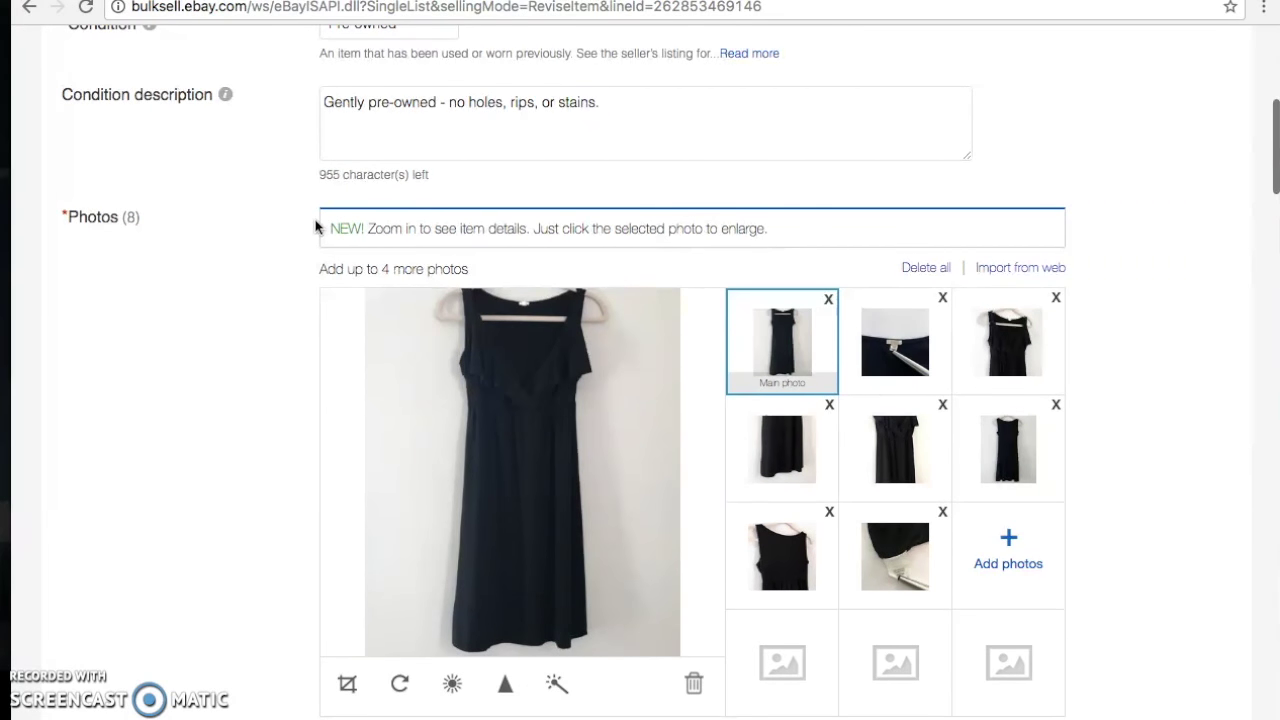
{"action": "scroll", "coordinate": [316, 226], "scroll_direction": "down", "scroll_amount": 3}
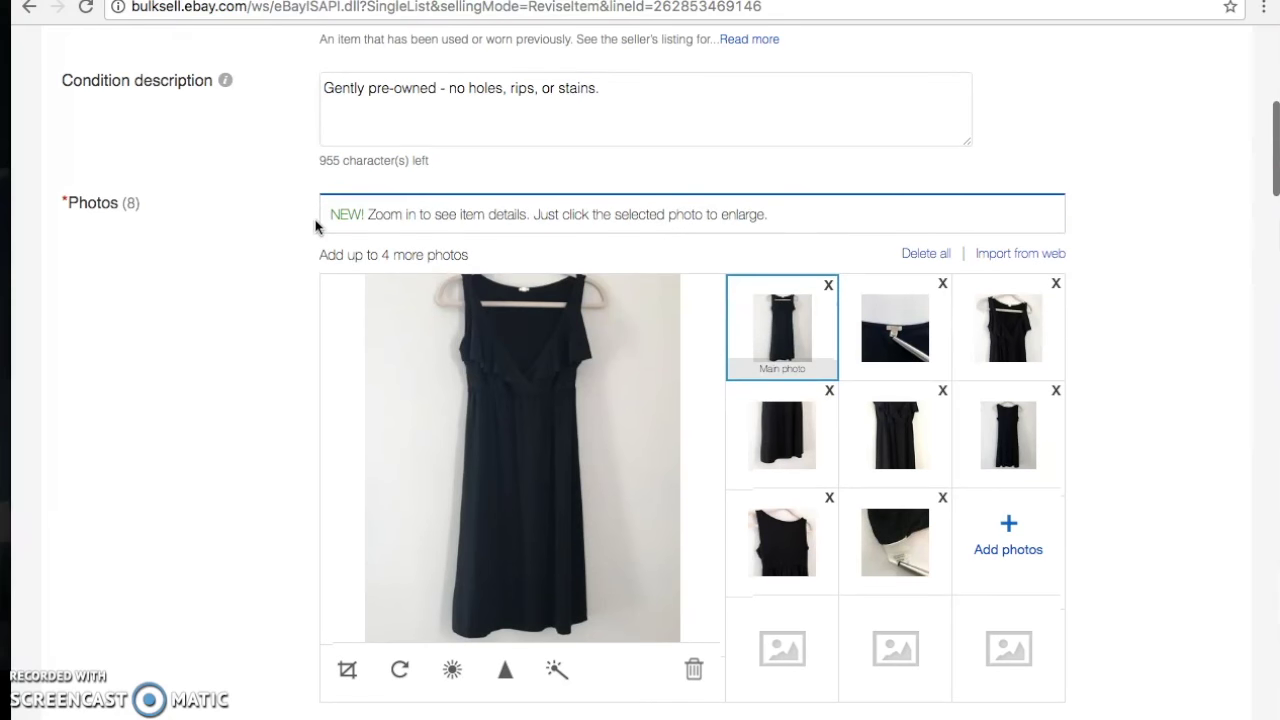
Review the item specifics, description, price and shipping details, and submit the listing update
{"action": "scroll", "coordinate": [315, 227], "scroll_direction": "down", "scroll_amount": 7}
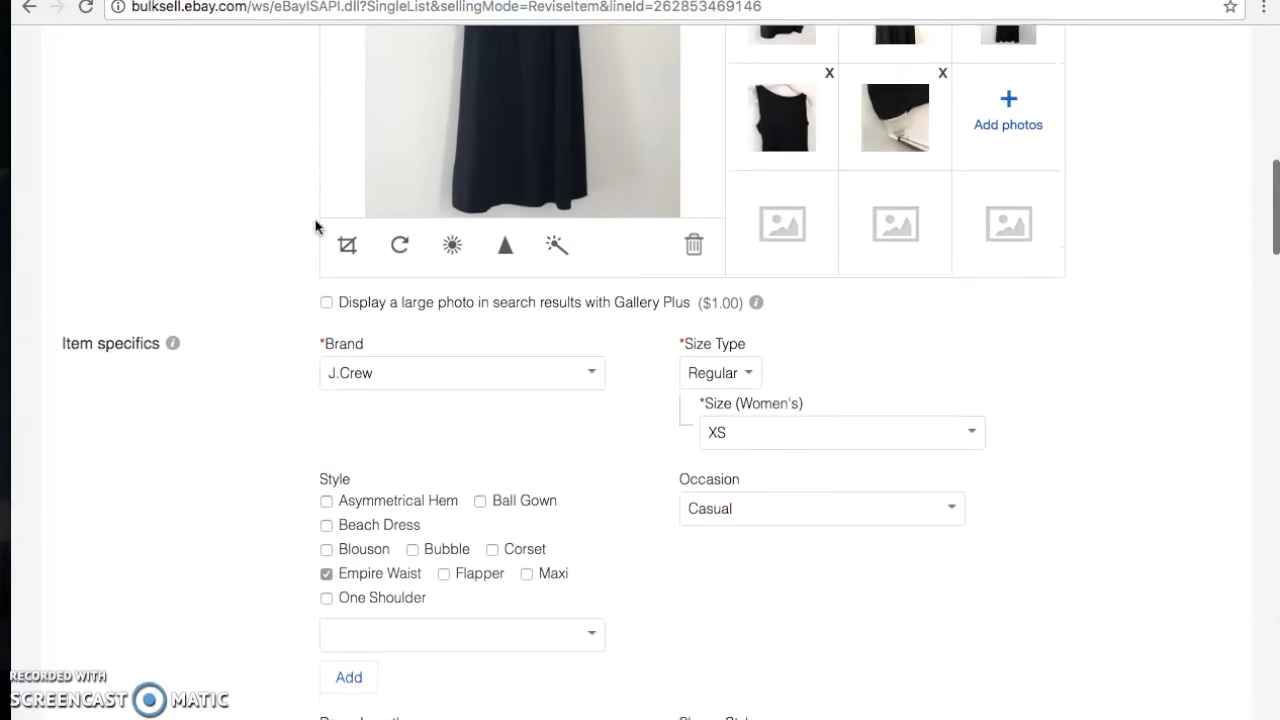
{"action": "scroll", "coordinate": [315, 227], "scroll_direction": "down", "scroll_amount": 7}
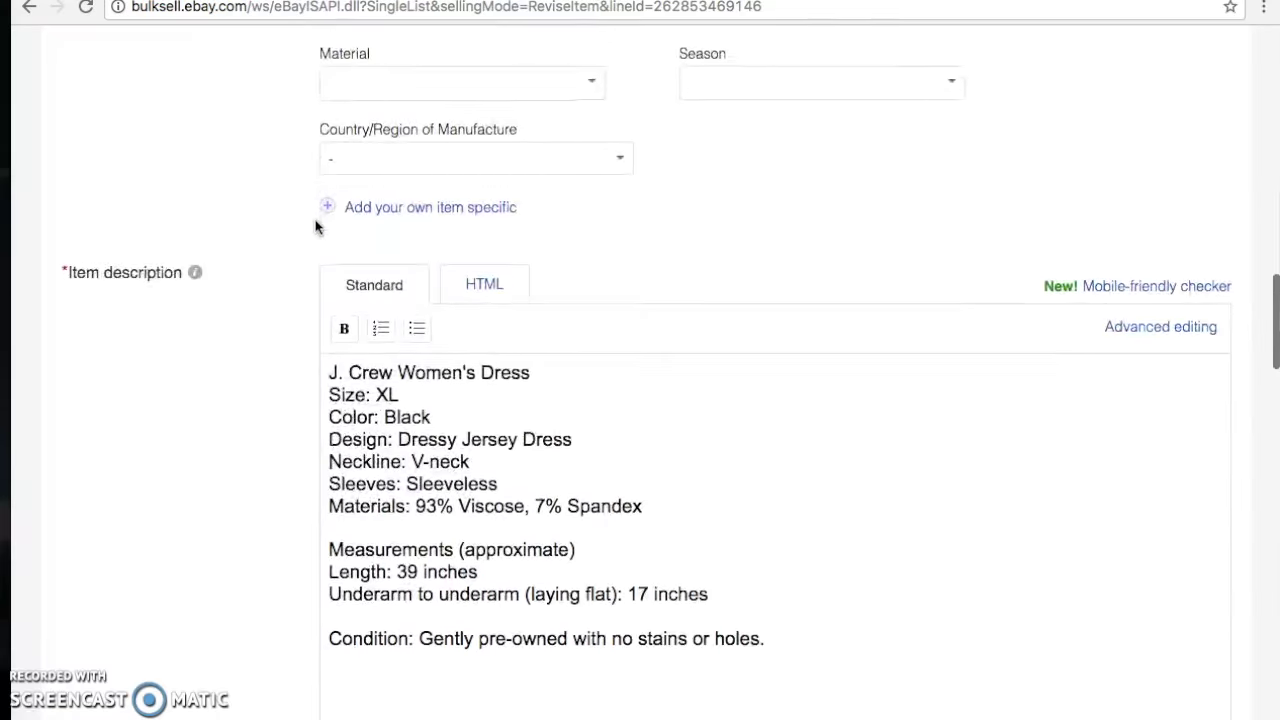
{"action": "scroll", "coordinate": [315, 227], "scroll_direction": "down", "scroll_amount": 10}
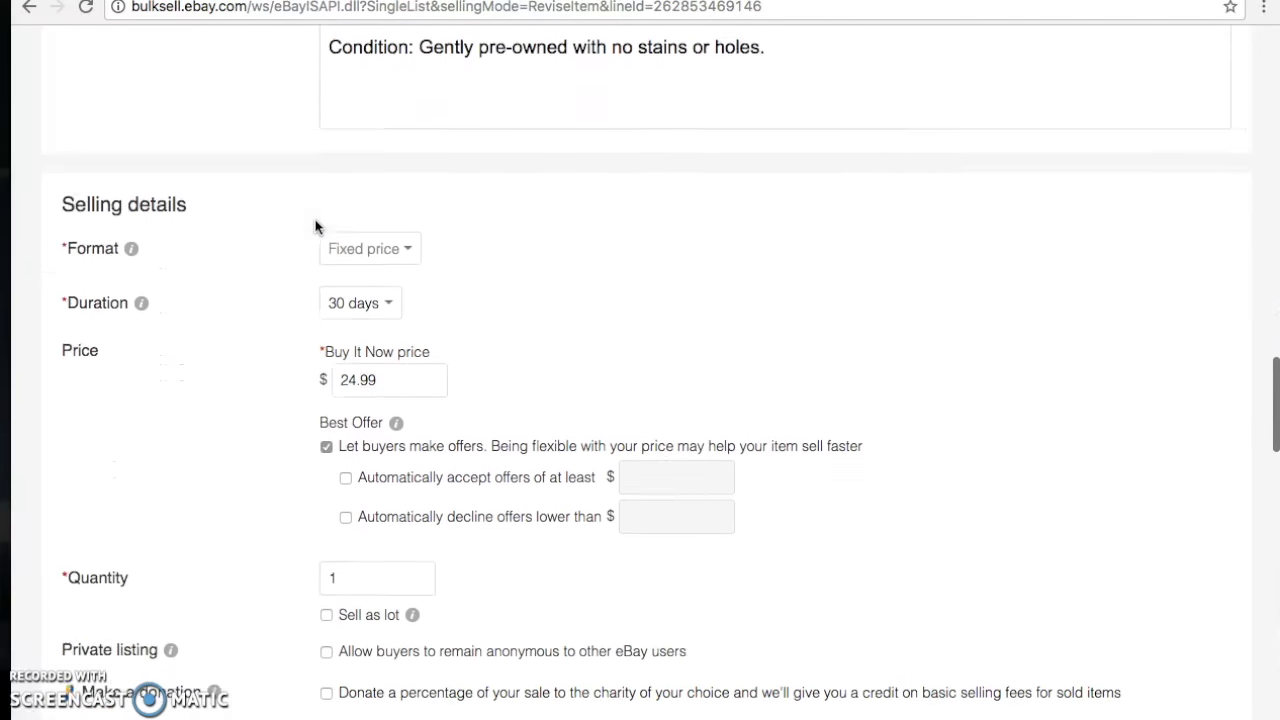
{"action": "scroll", "coordinate": [315, 227], "scroll_direction": "down", "scroll_amount": 12}
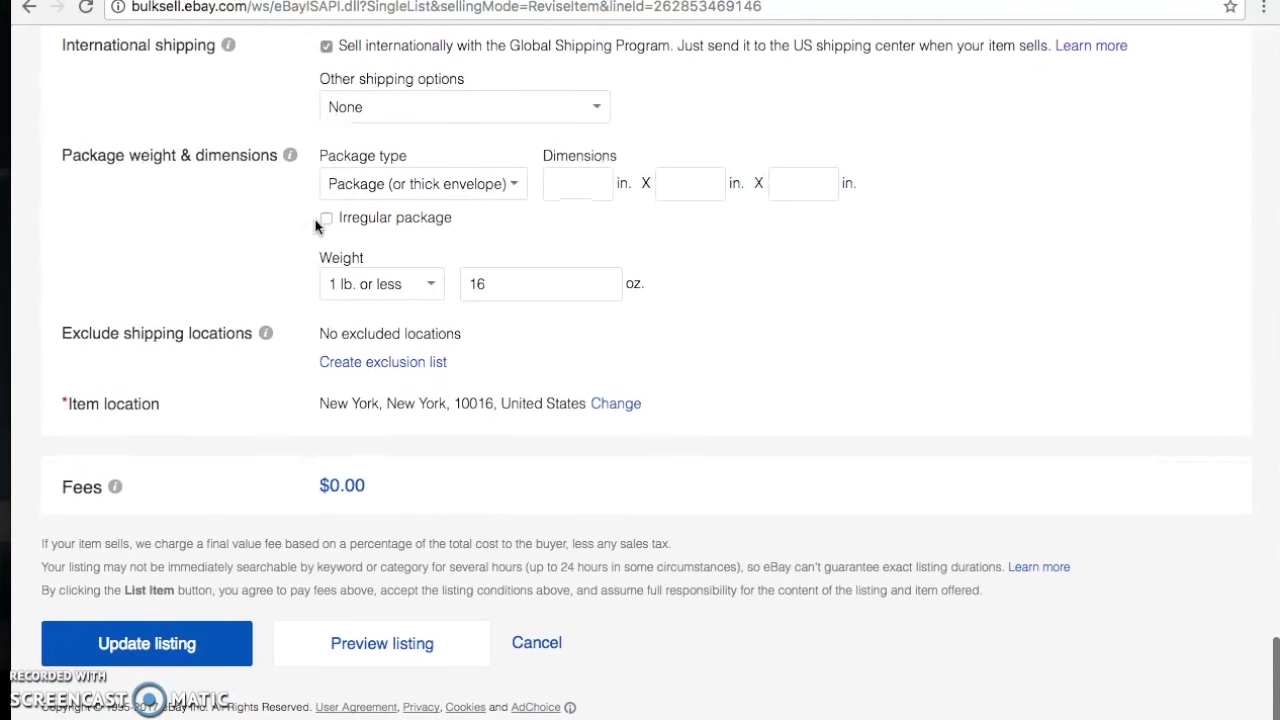
{"action": "left_click", "coordinate": [145, 655]}
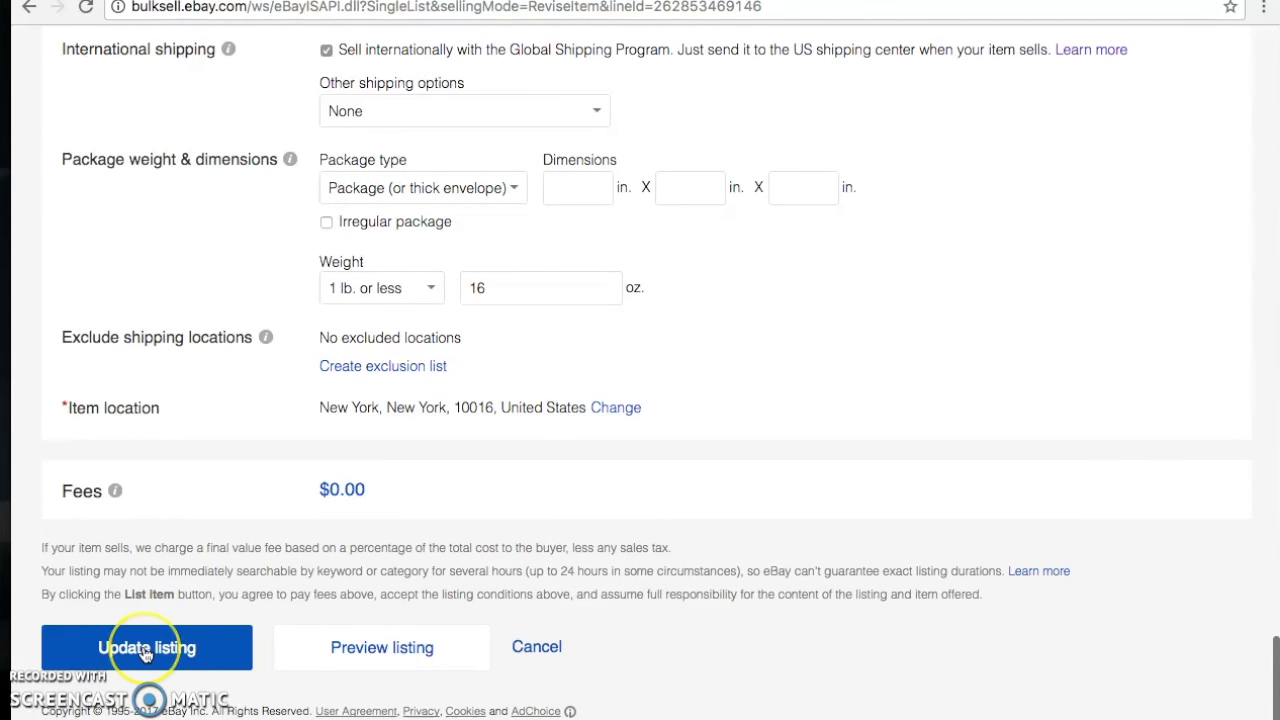